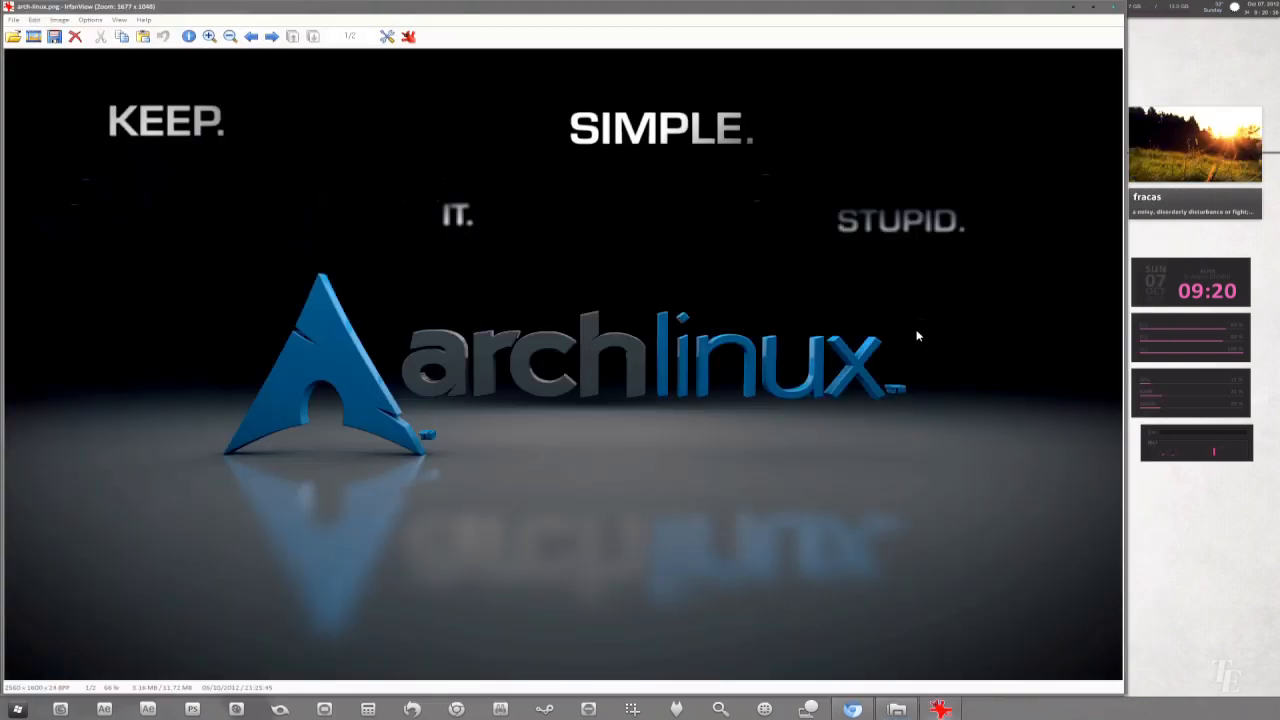
- Reopen arch-linux.png from the Wallpaper folder and draw a selection around the logo and its reflection
click(1117, 8)
drag(478, 142, 566, 130)
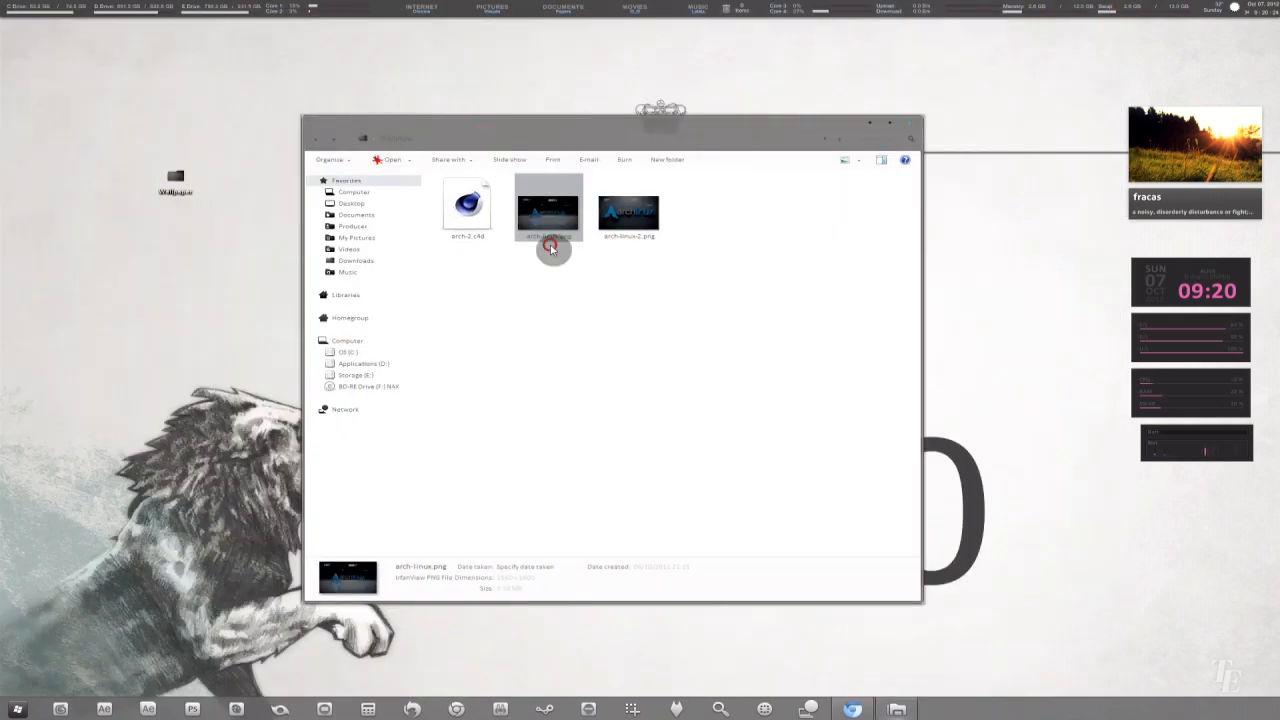
click(551, 248)
click(484, 210)
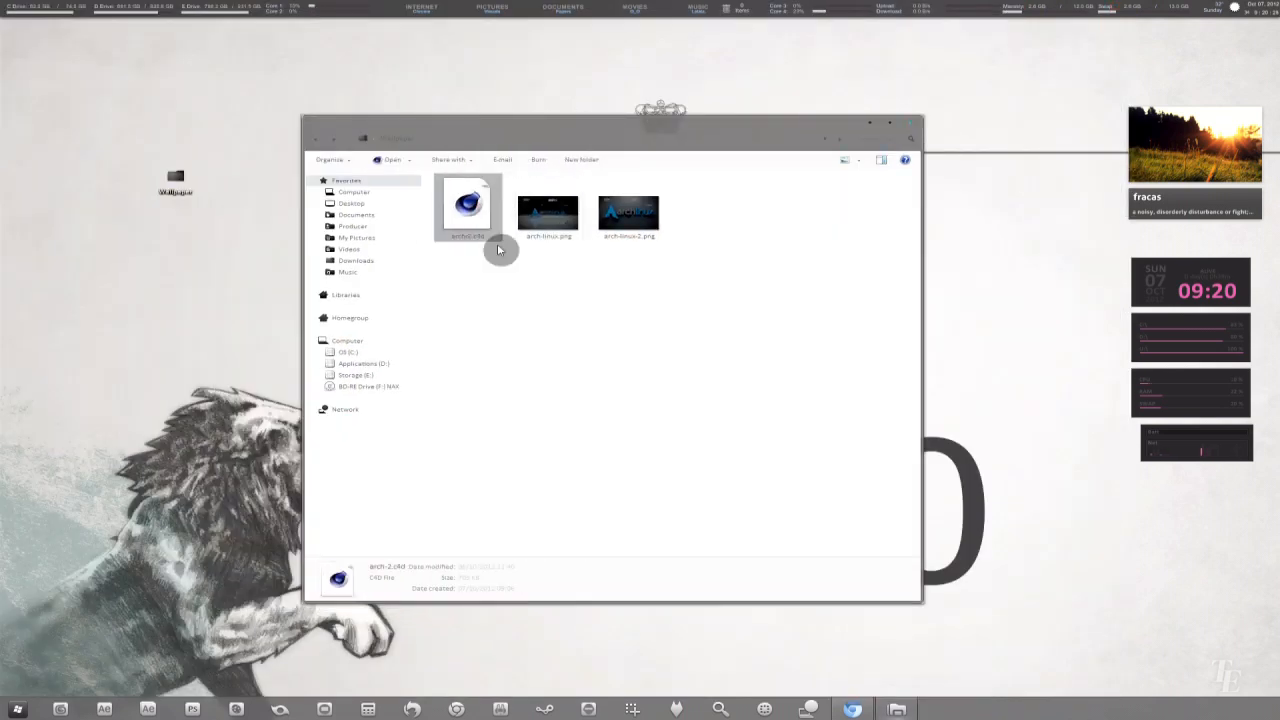
double_click(560, 214)
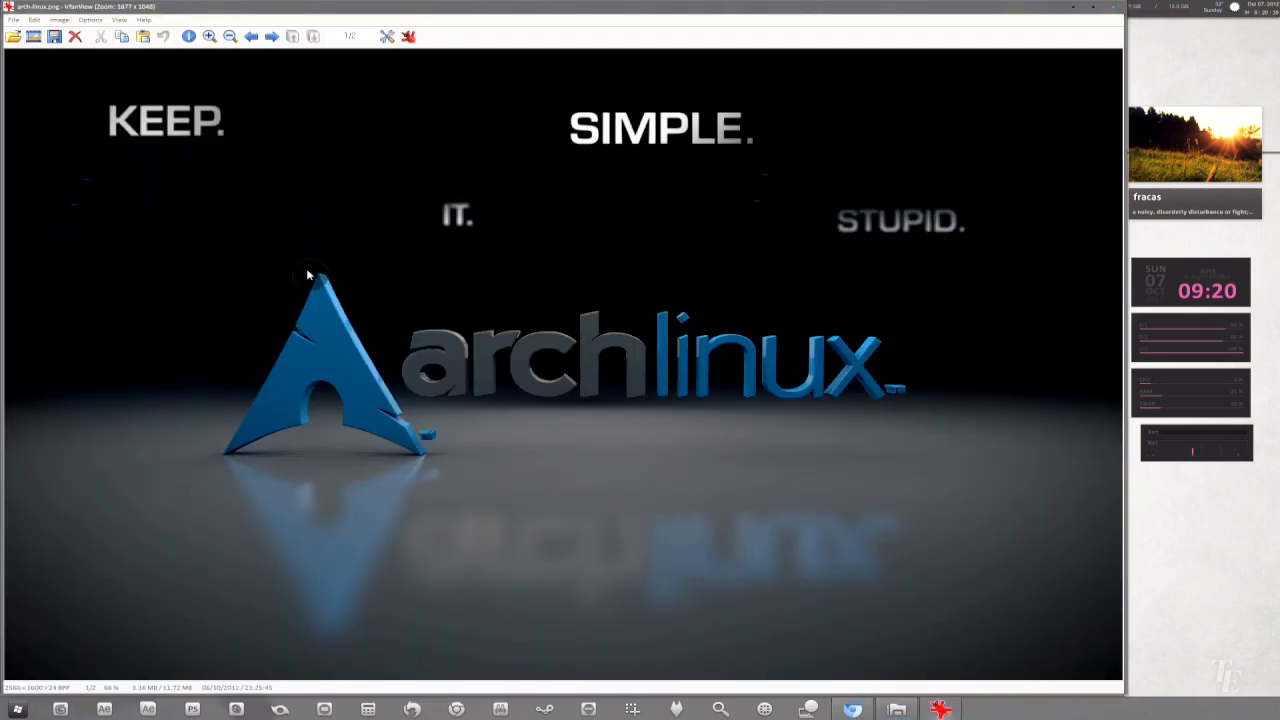
drag(178, 265, 975, 492)
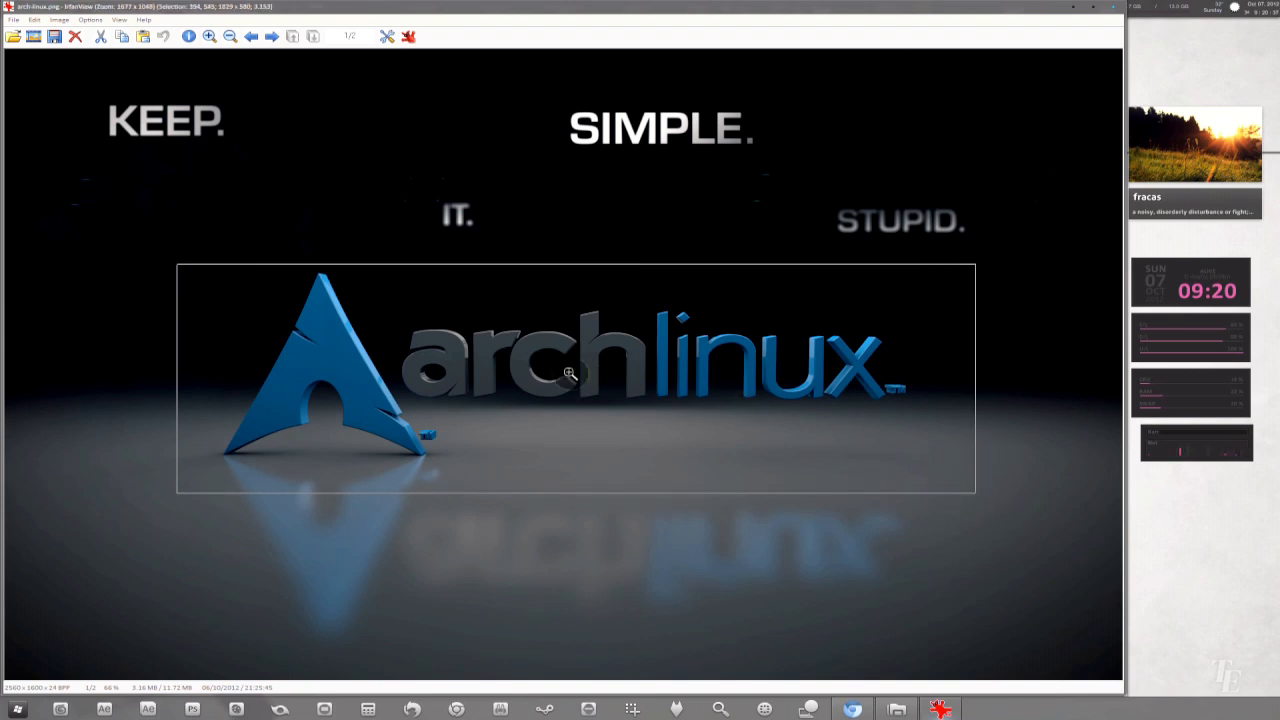
drag(226, 492, 241, 645)
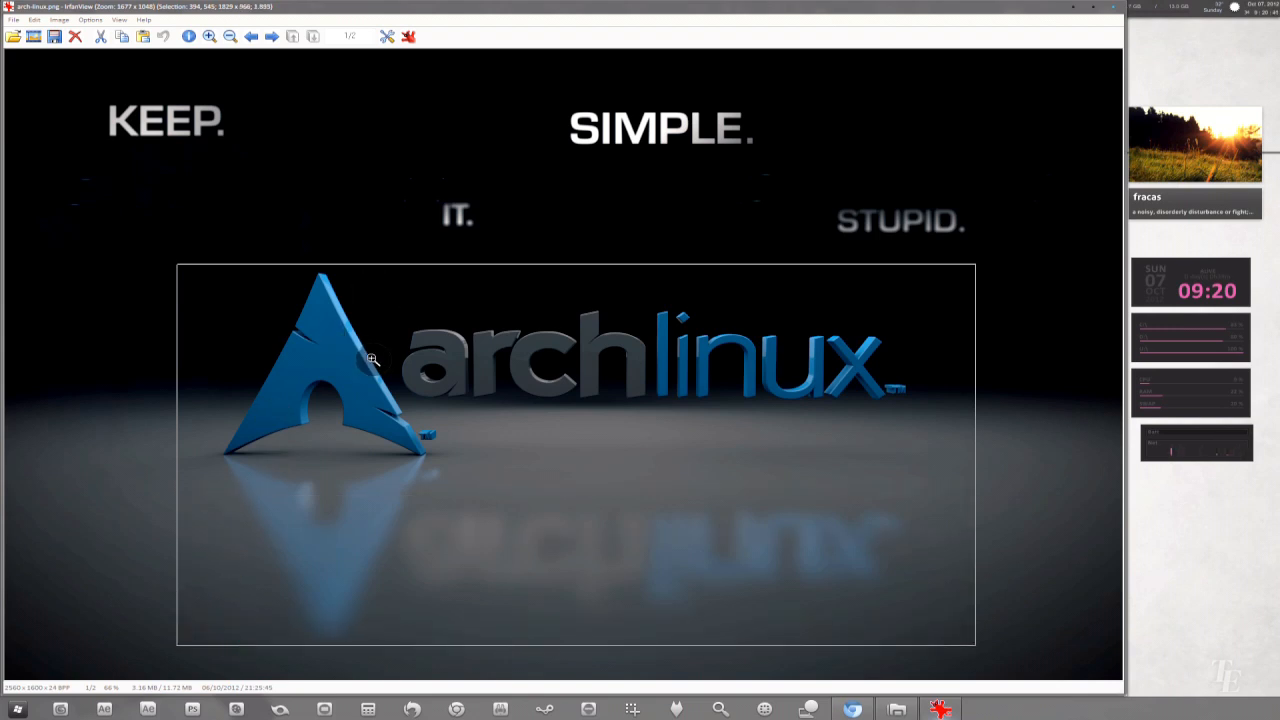
- Switch to the web browser and open the Greyscalegorilla website in a new tab
click(848, 707)
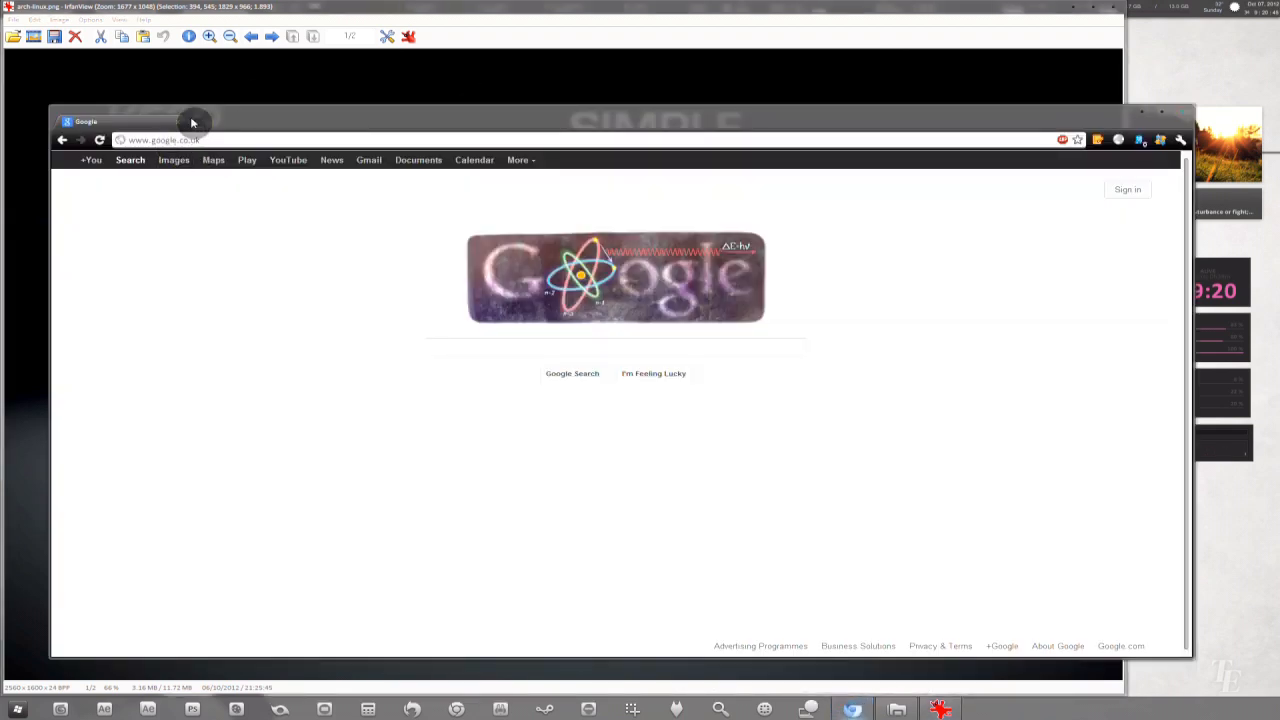
click(198, 122)
text(greyscalegorilla)
key(Return)
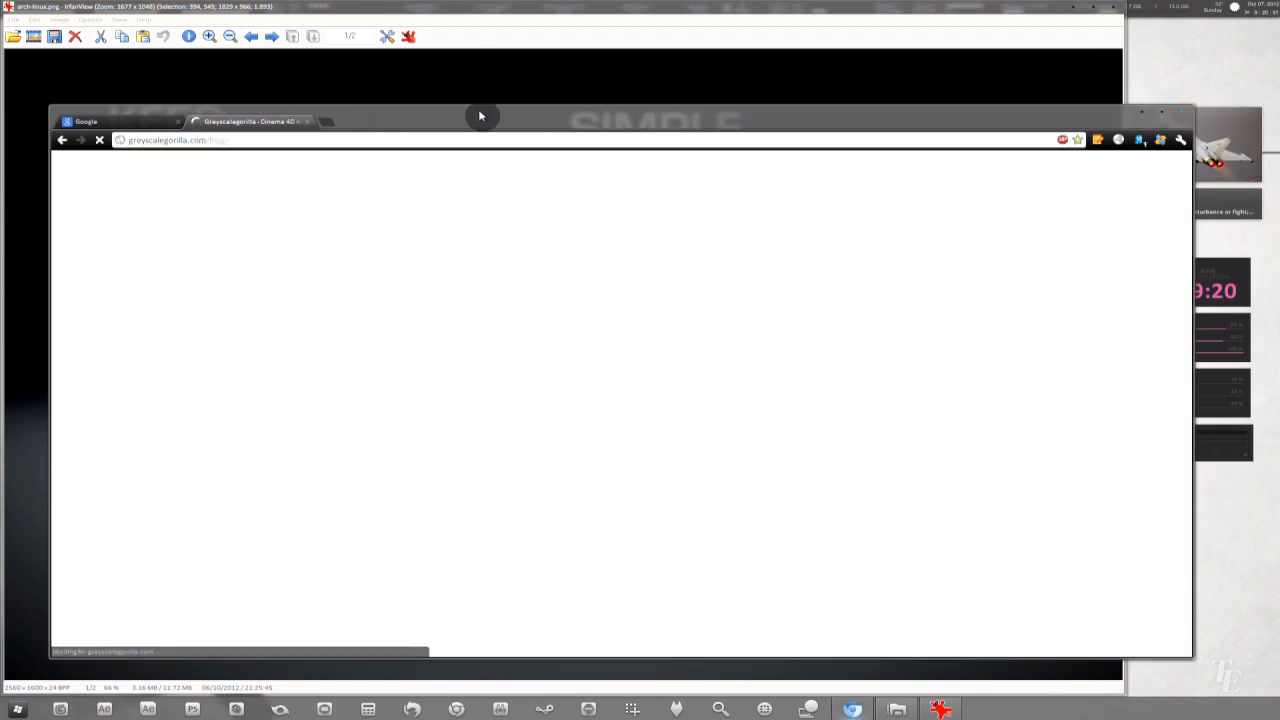
drag(483, 114, 453, 88)
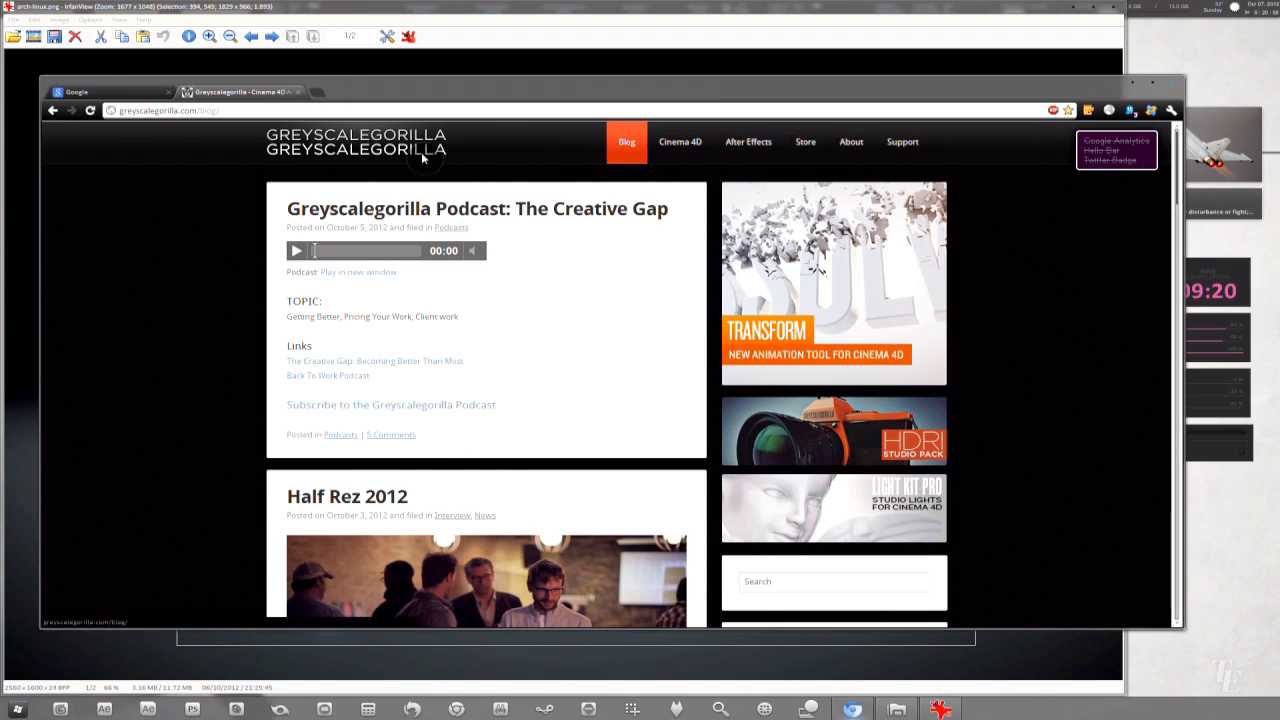
- Open the Light Kit Pro product page in the Greyscalegorilla store and look through its overview
click(803, 143)
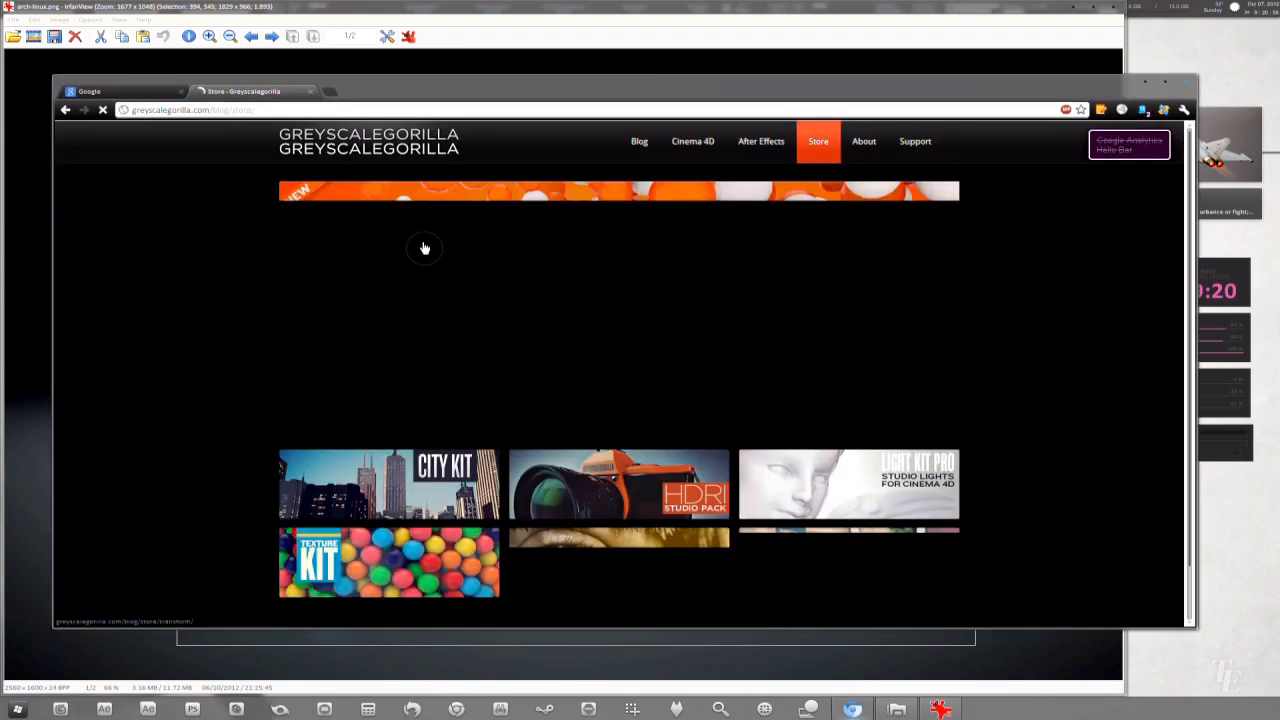
scroll(430, 280, down, 2)
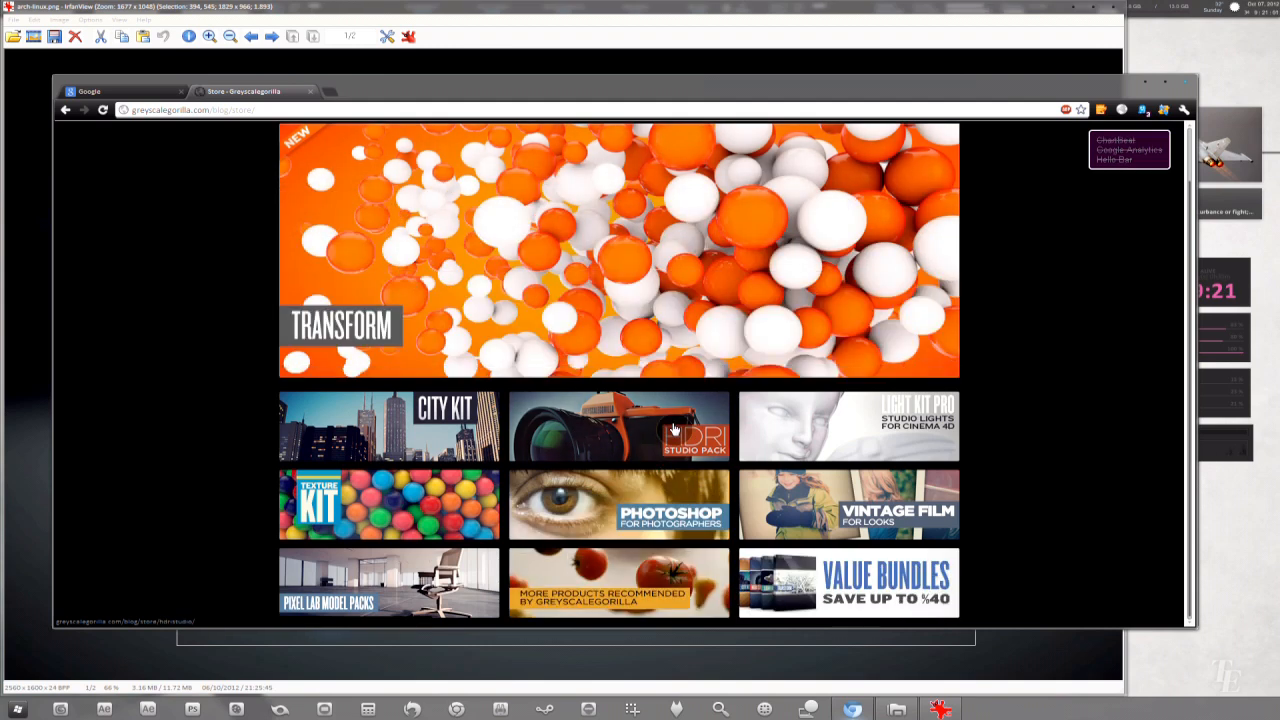
click(901, 445)
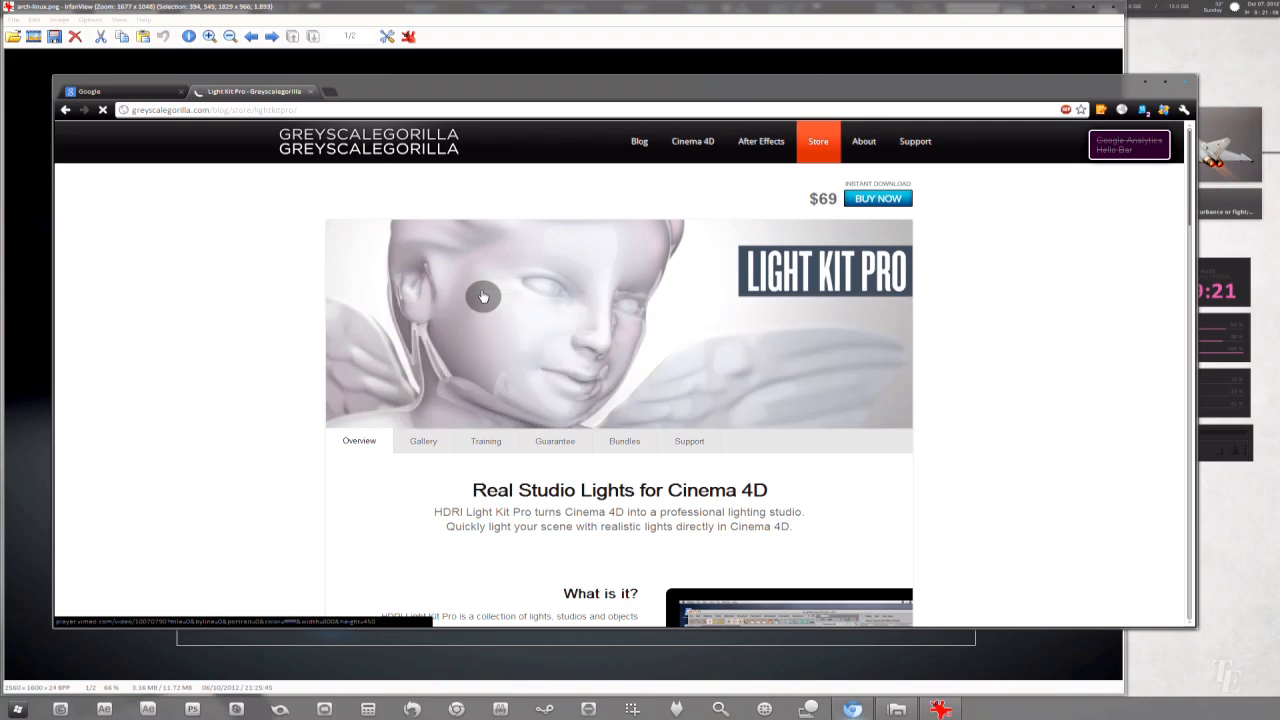
scroll(446, 352, down, 3)
scroll(446, 352, up, 2)
scroll(443, 357, down, 10)
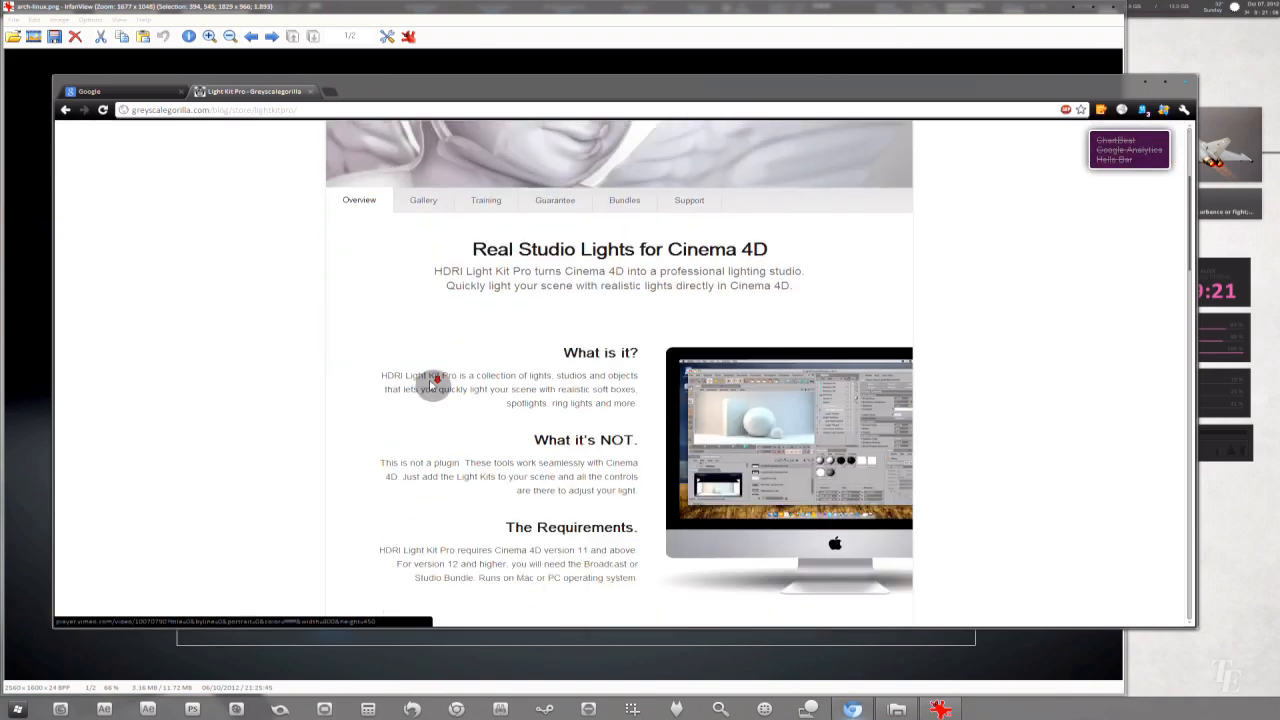
scroll(466, 320, down, 3)
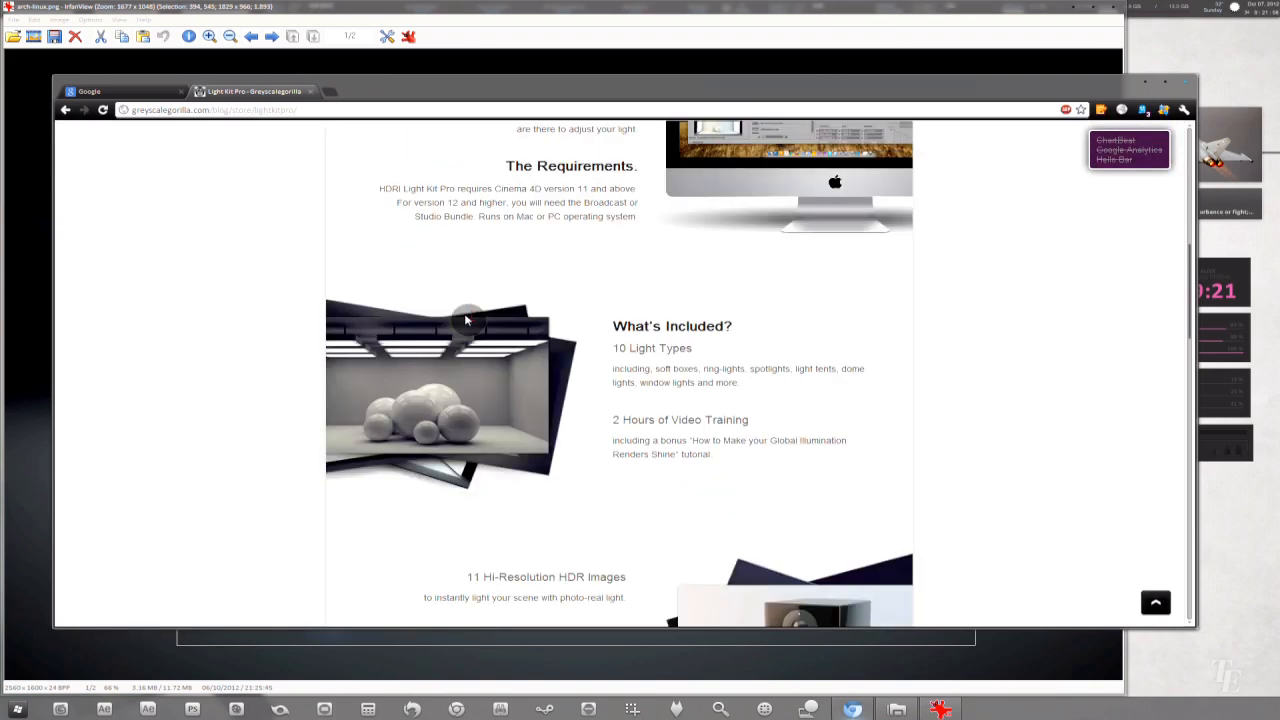
scroll(466, 320, up, 15)
- View the Light Kit Pro user gallery and minimise the browser
click(416, 445)
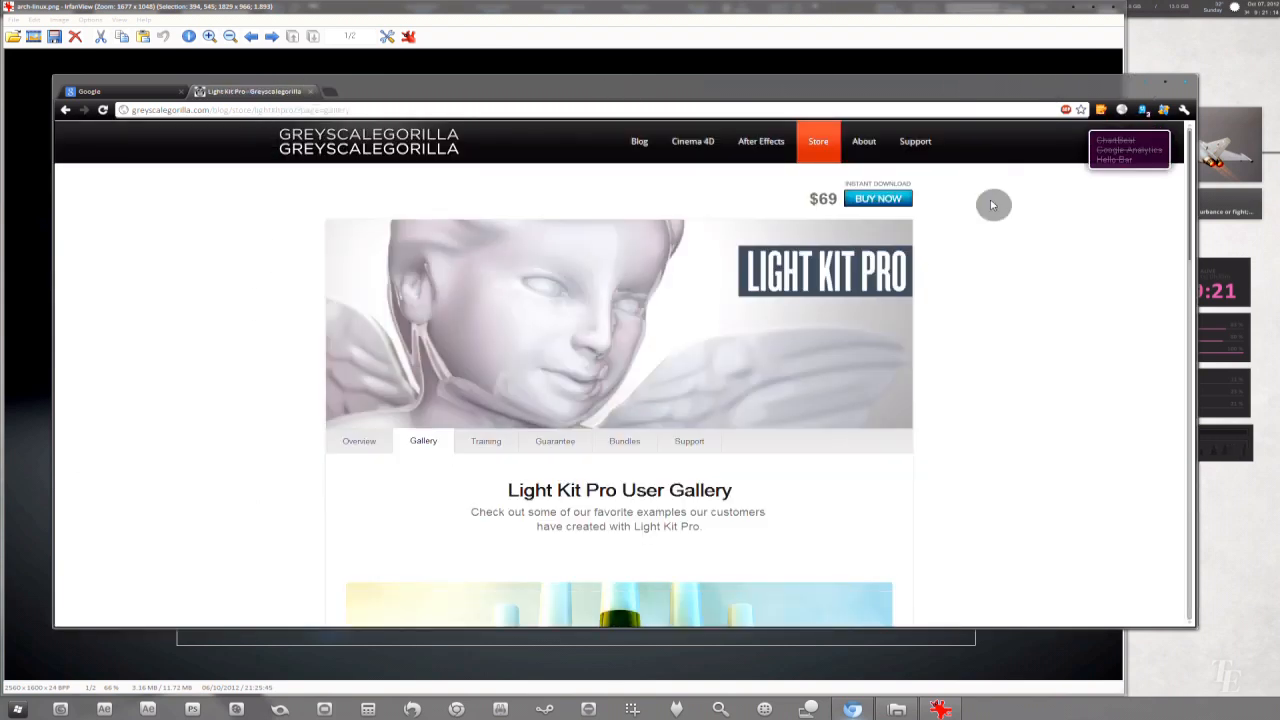
scroll(363, 420, down, 3)
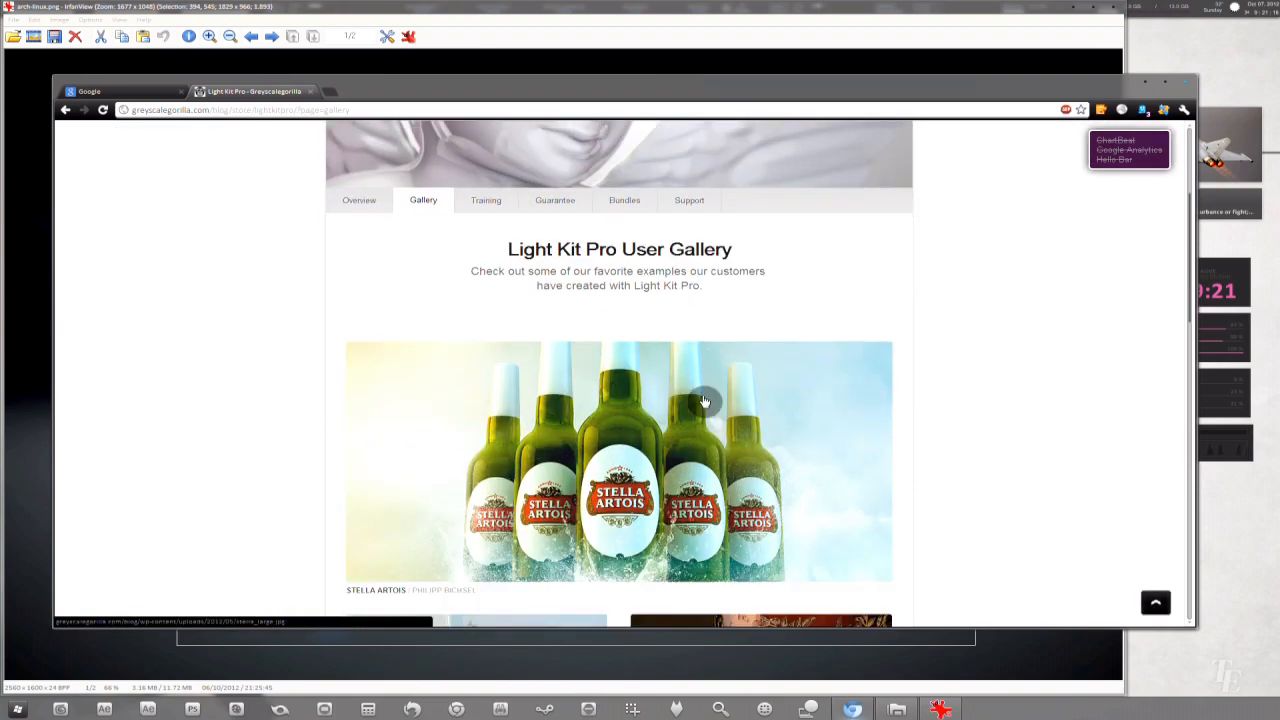
scroll(666, 386, up, 3)
click(1146, 80)
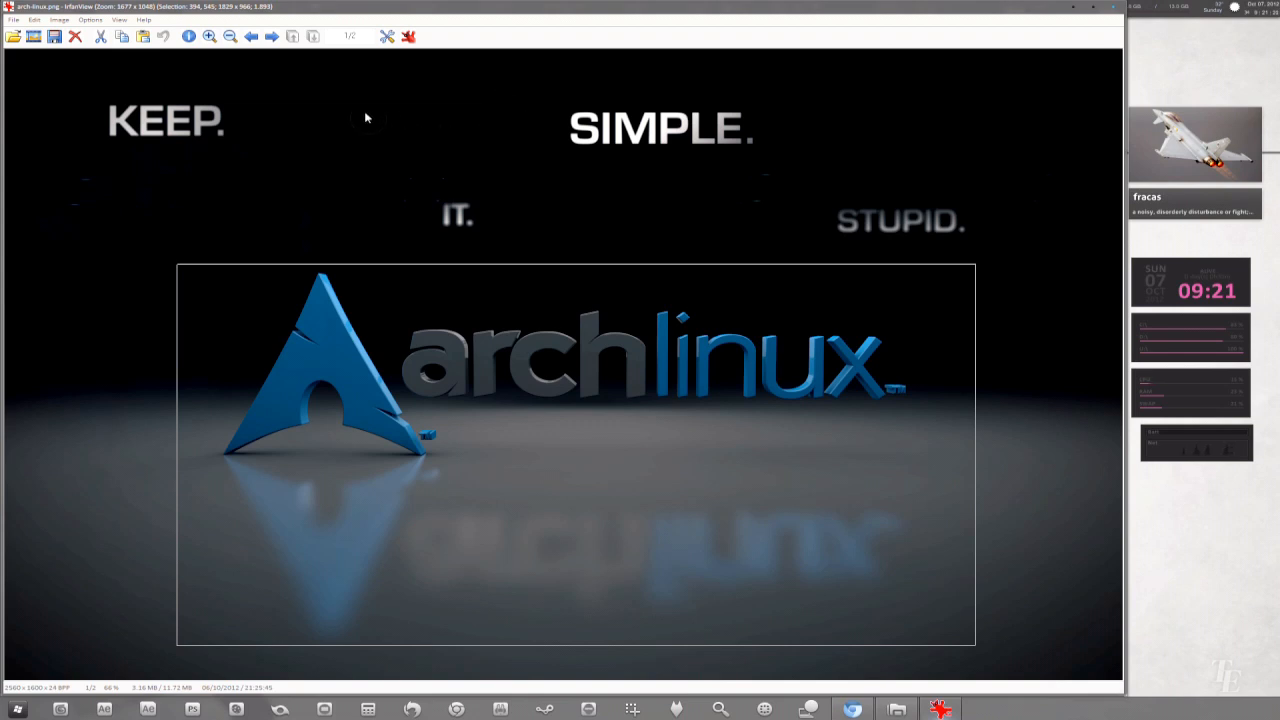
- Close the wallpaper image, open arch-2.c4d in Cinema 4D and select a spline inside the first Extrude NURBS object
click(1106, 8)
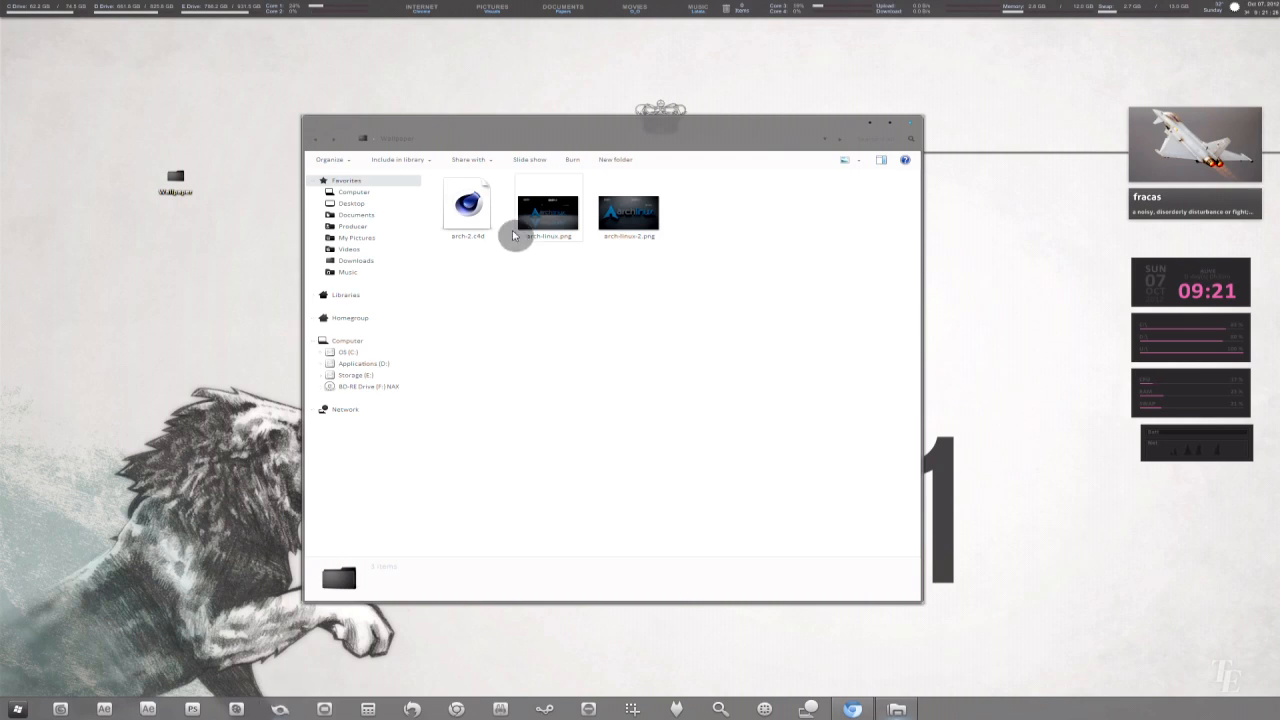
click(468, 212)
double_click(476, 229)
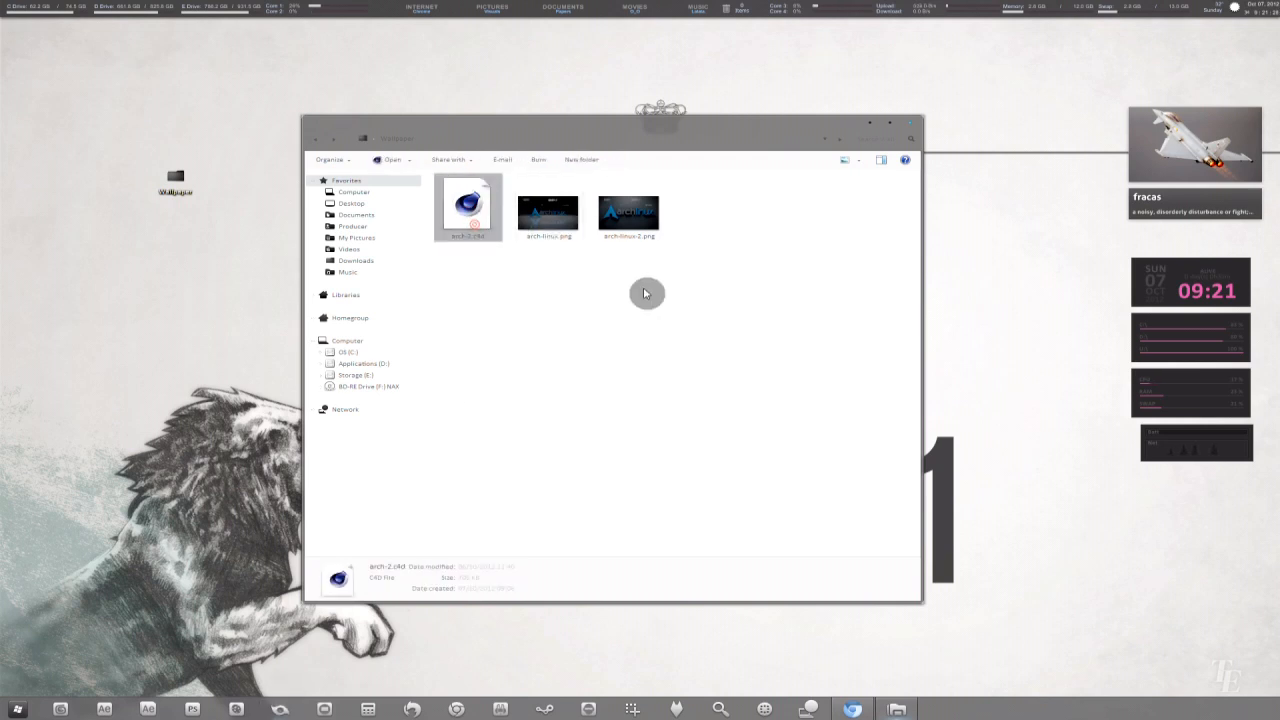
click(869, 123)
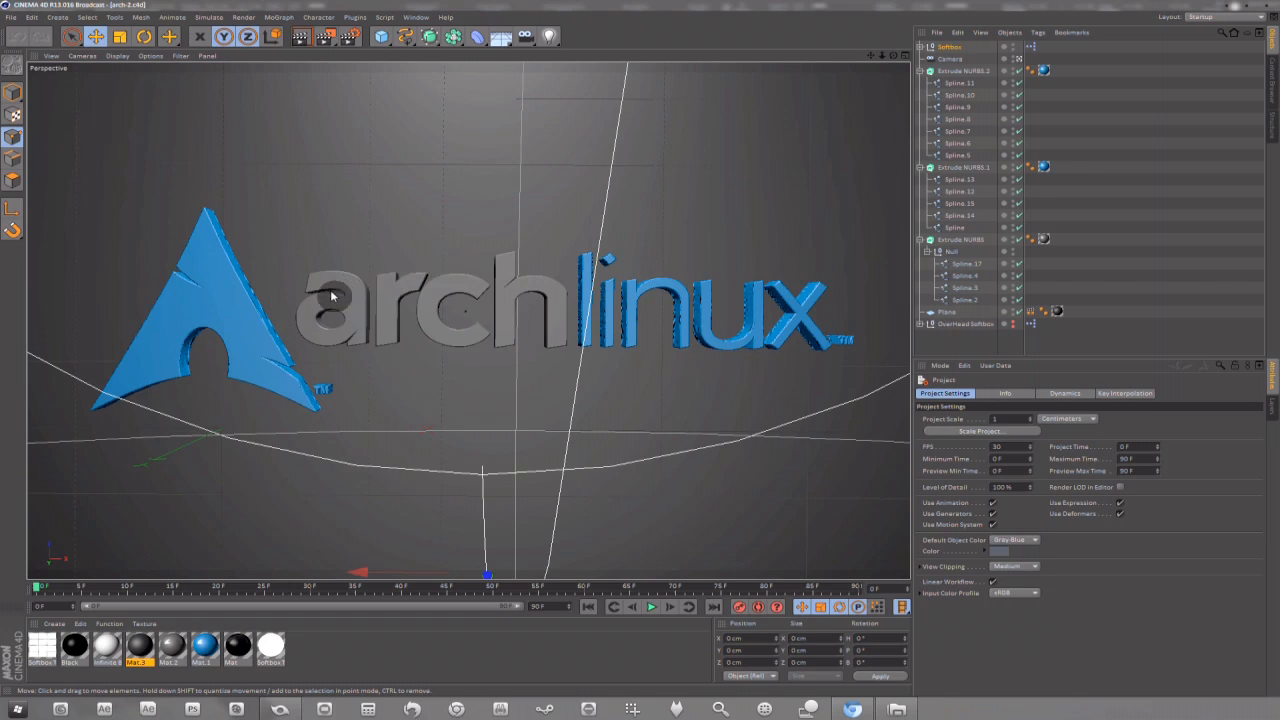
click(129, 203)
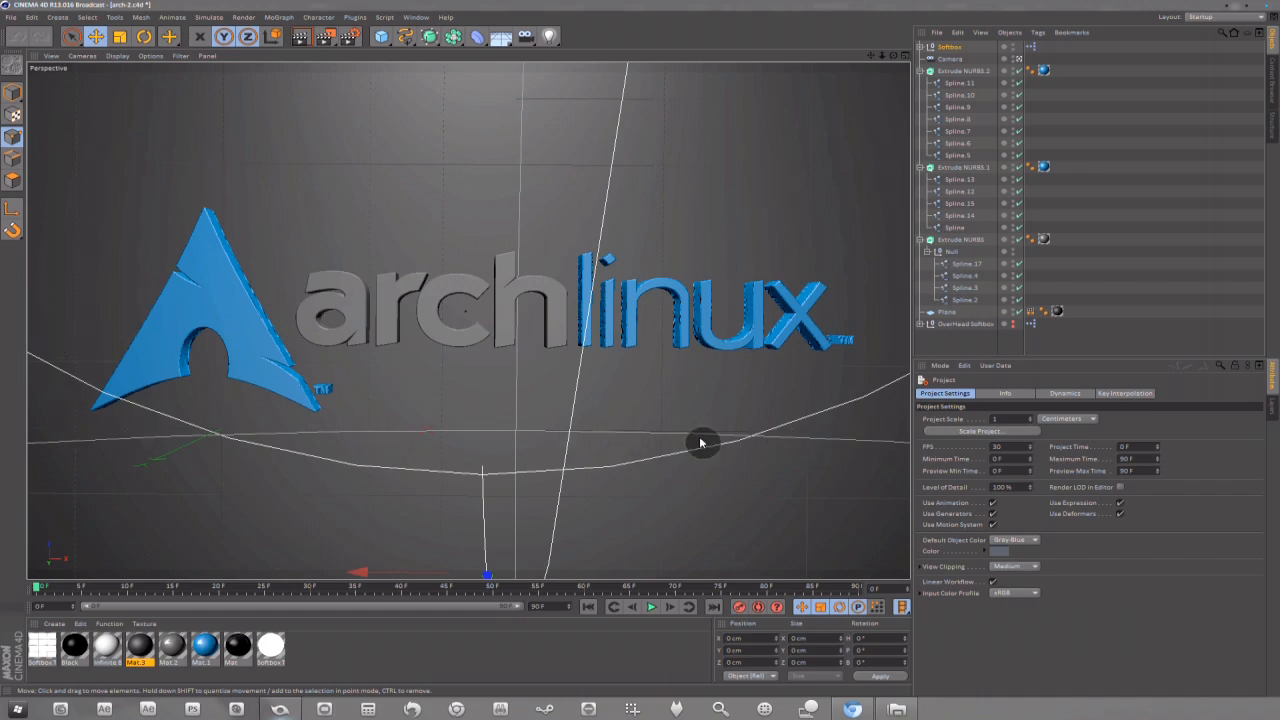
click(962, 97)
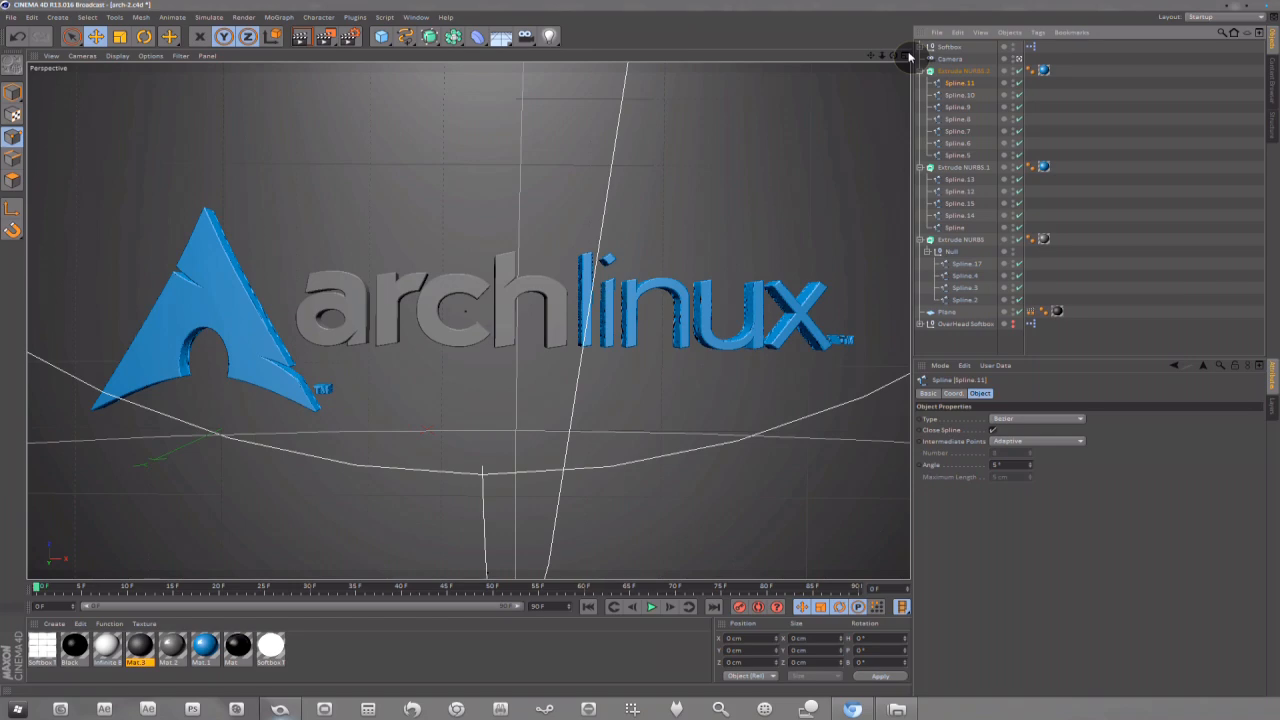
- Minimise Cinema 4D, return to the web browser and close the Greyscalegorilla tab
click(1231, 5)
click(857, 712)
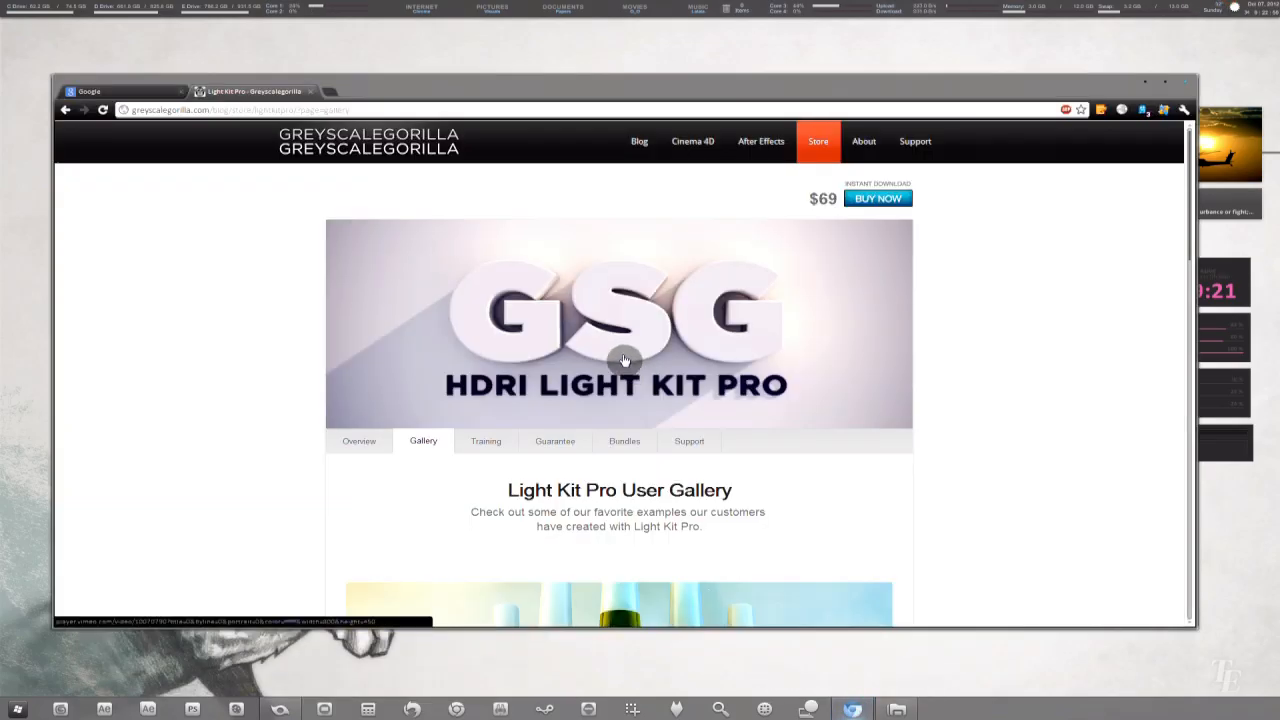
click(313, 91)
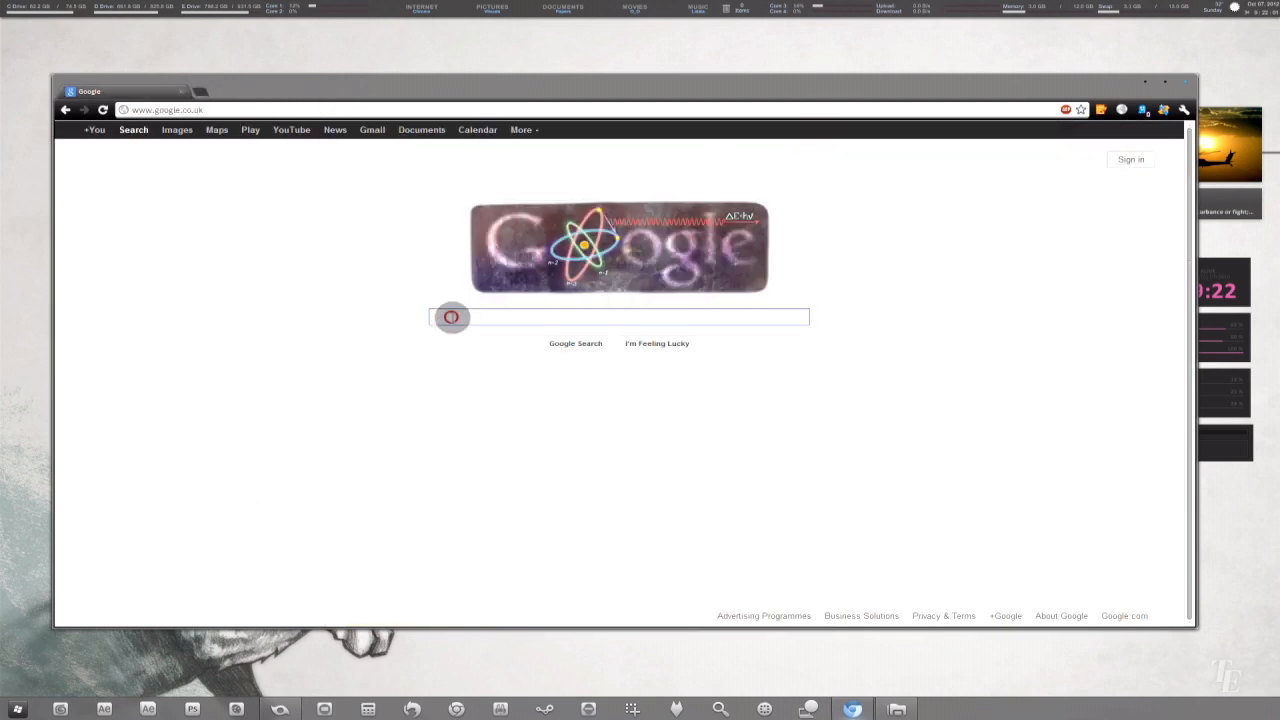
- Search Google for "arch linux" images
text(arc h)
key(BackSpace)
key(BackSpace)
text(h linux)
key(Return)
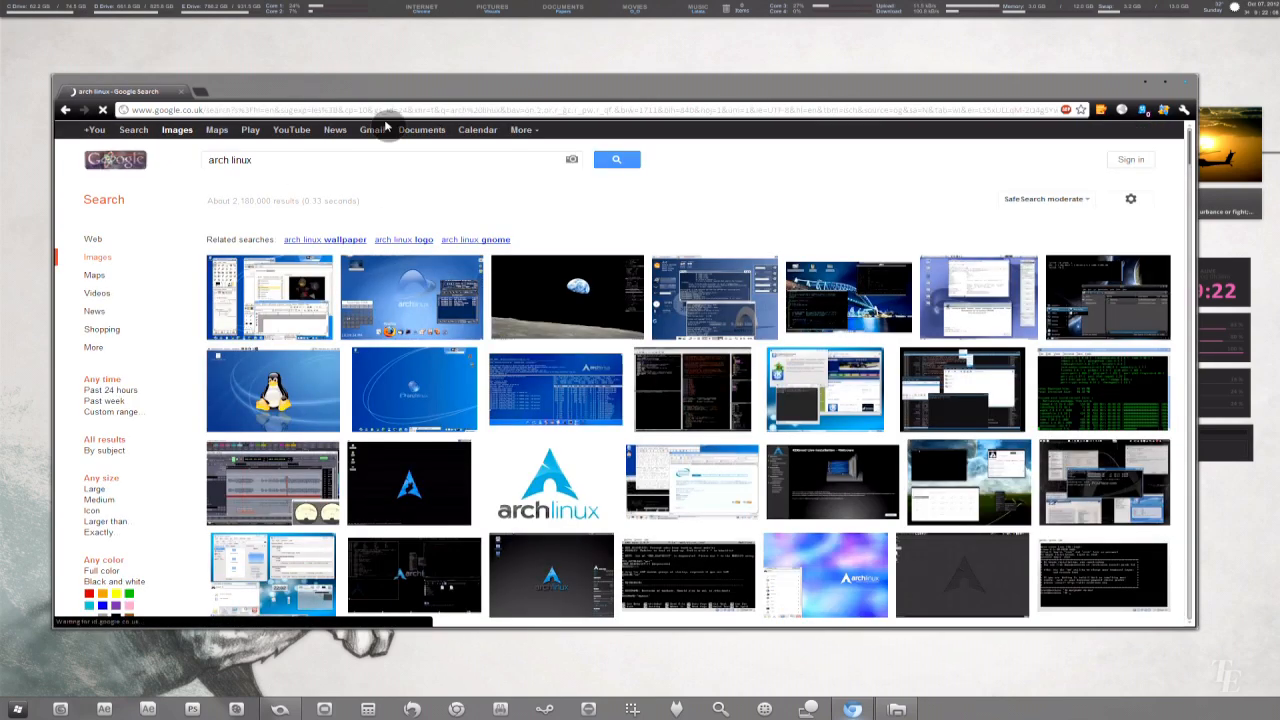
- Refine the image search to "arch linux logo" and open archlinux-logo-dark-1200dpi.png at full size
click(320, 161)
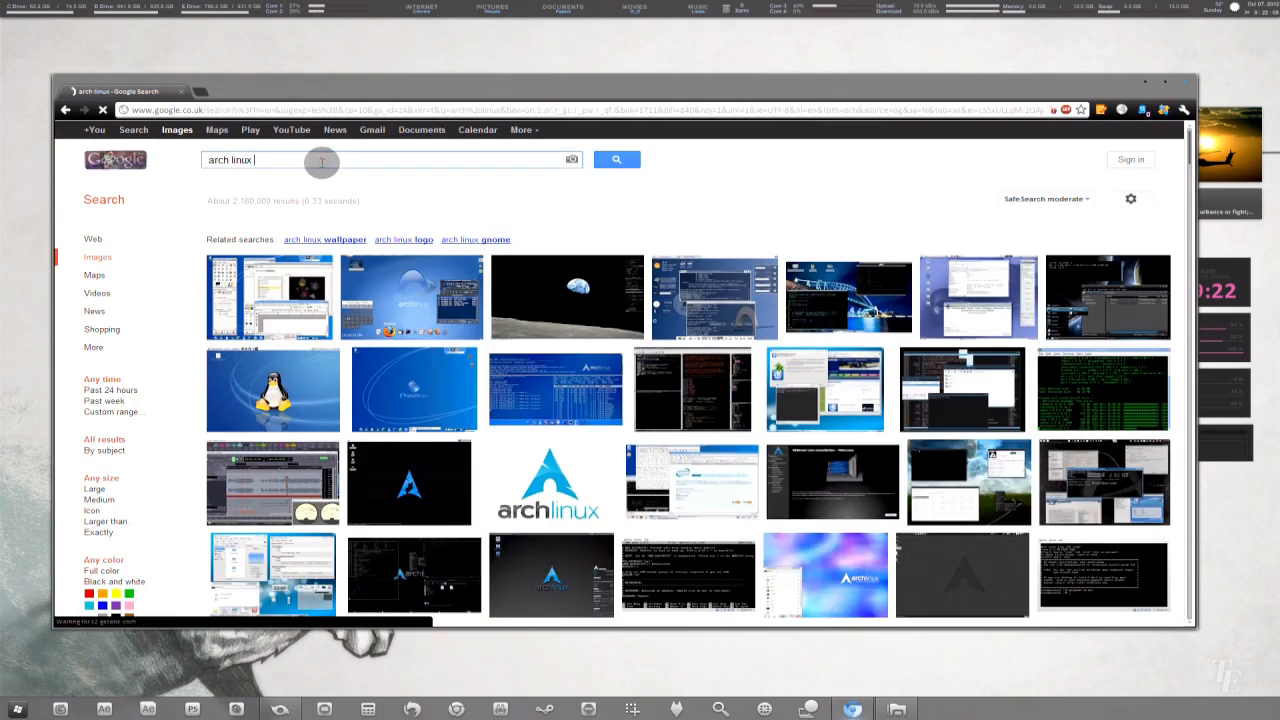
text(logo)
key(Return)
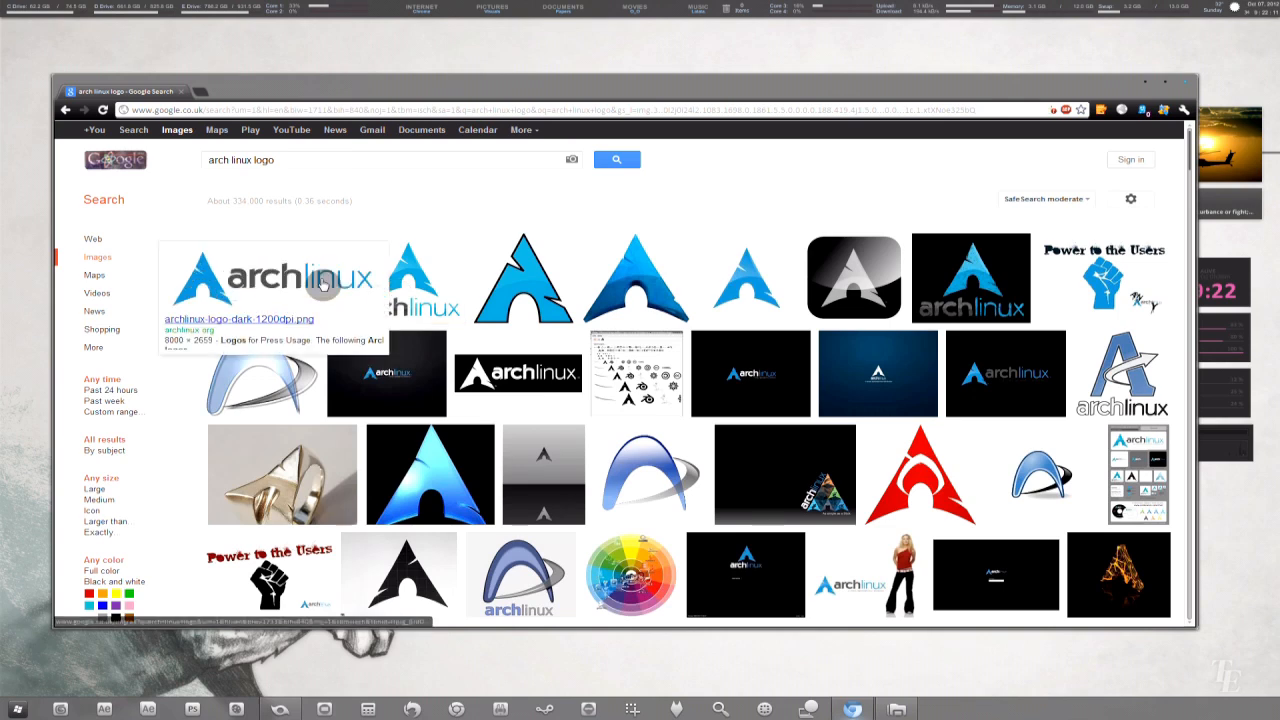
click(322, 286)
click(1050, 203)
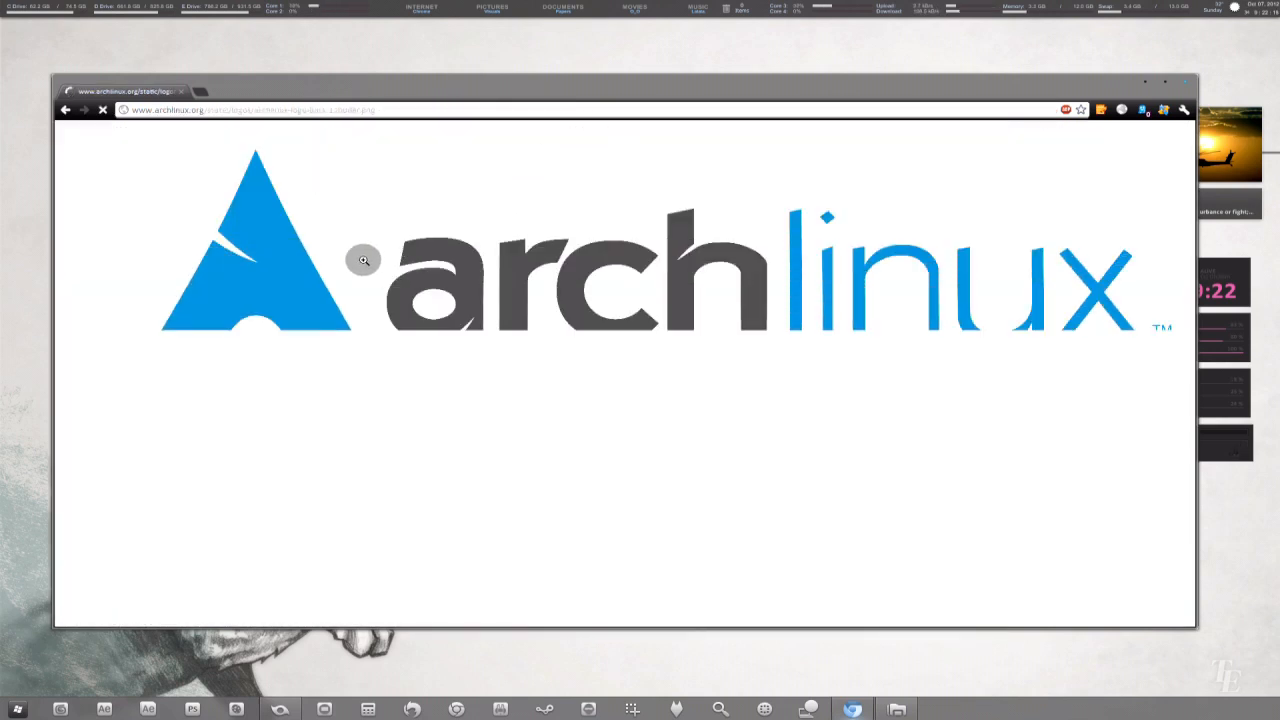
- Examine the edge quality of the "arc" and "ux" lettering in the full-resolution logo
click(533, 297)
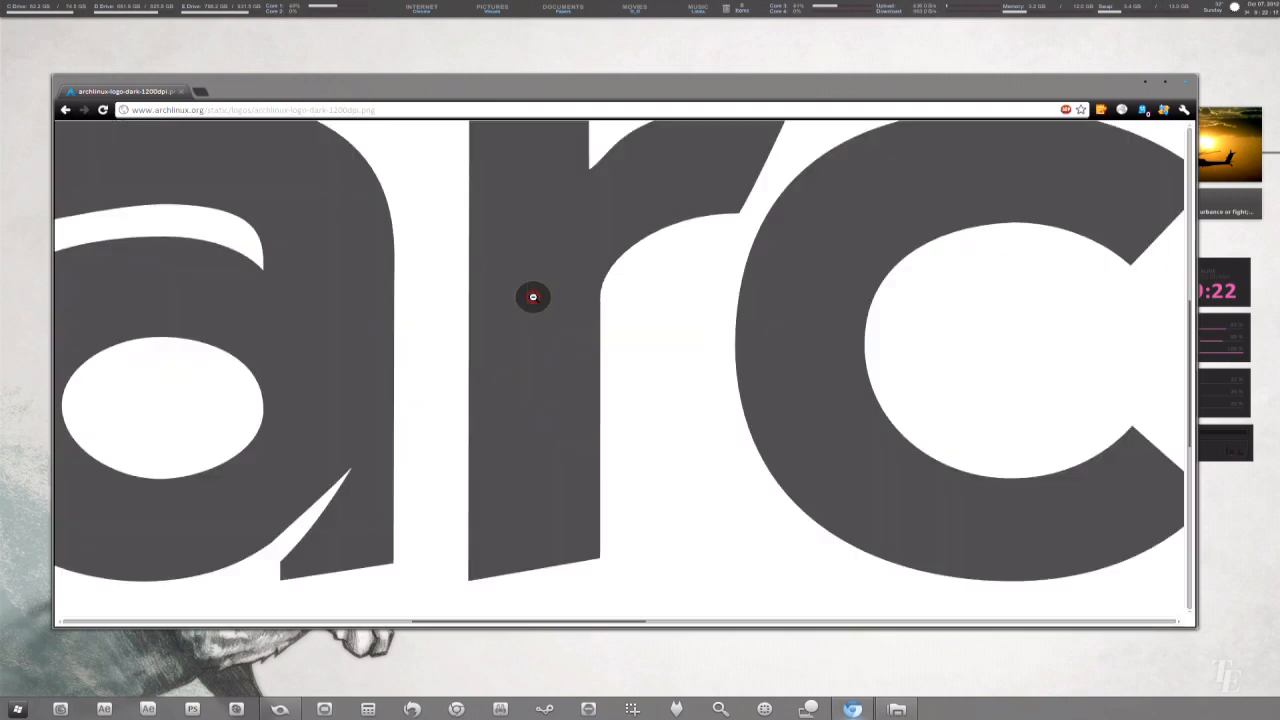
scroll(531, 325, up, 5)
scroll(525, 315, down, 3)
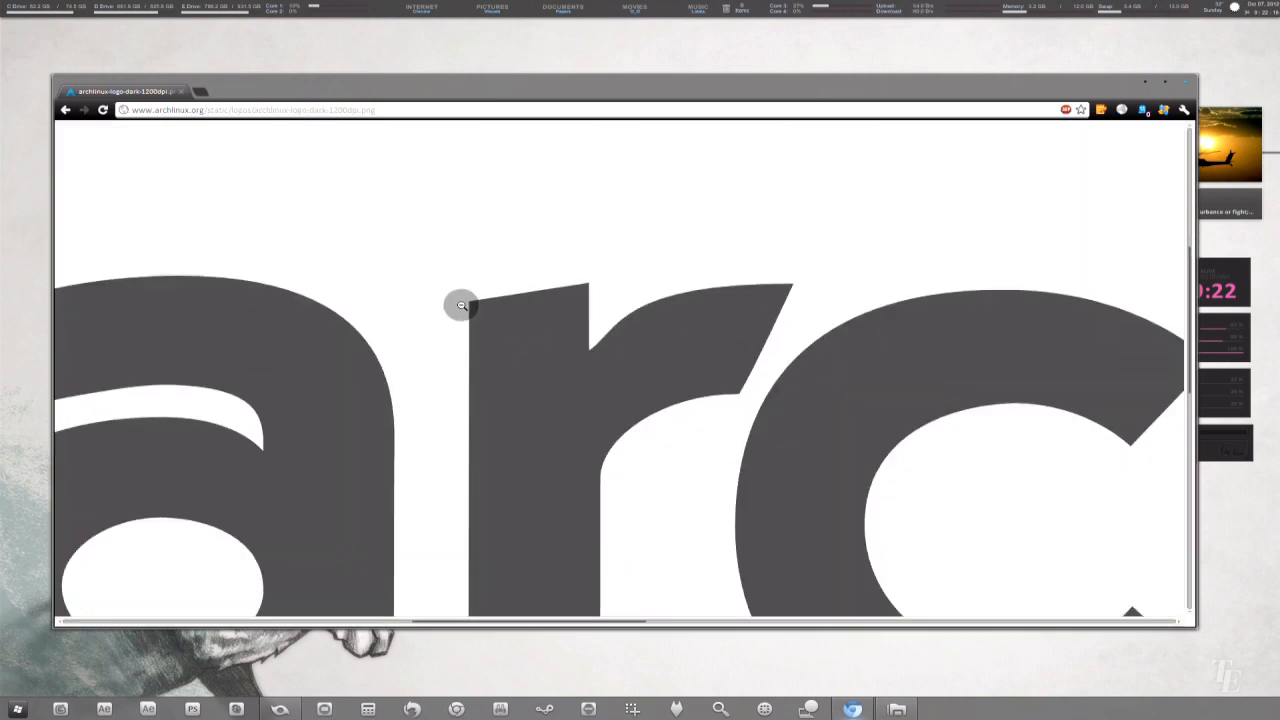
click(590, 311)
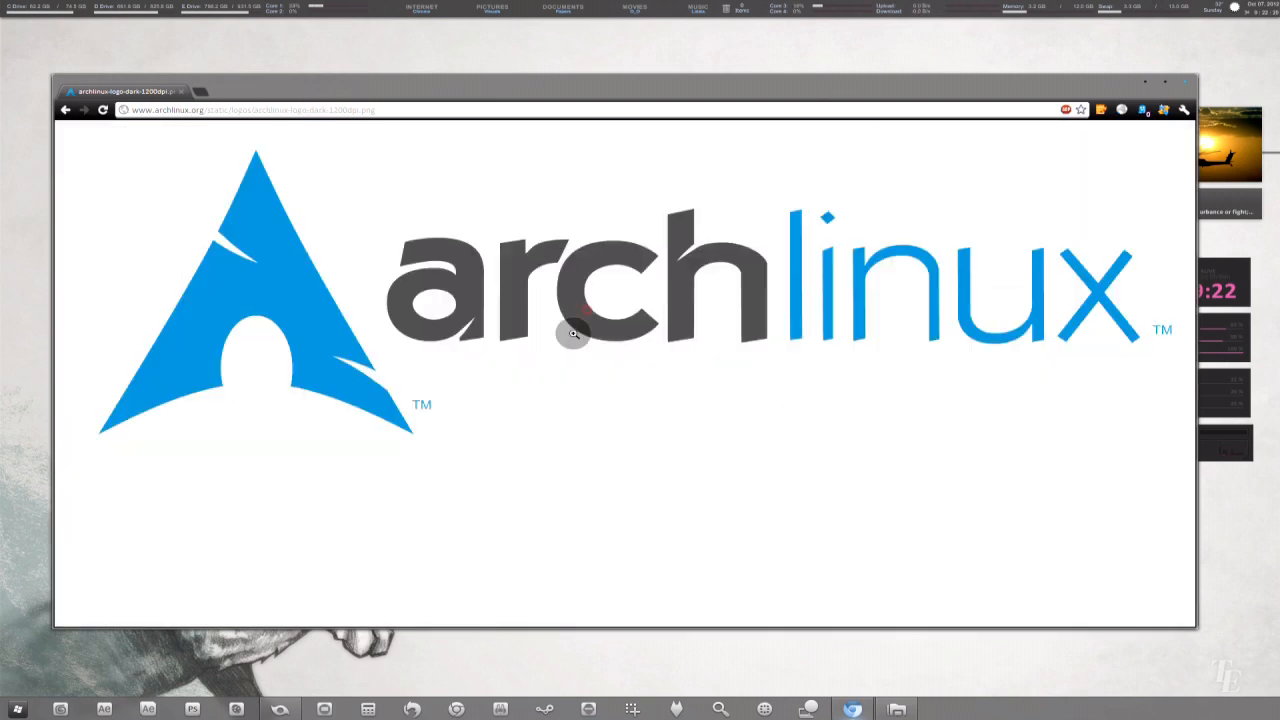
click(1048, 253)
scroll(637, 429, down, 6)
scroll(617, 386, up, 6)
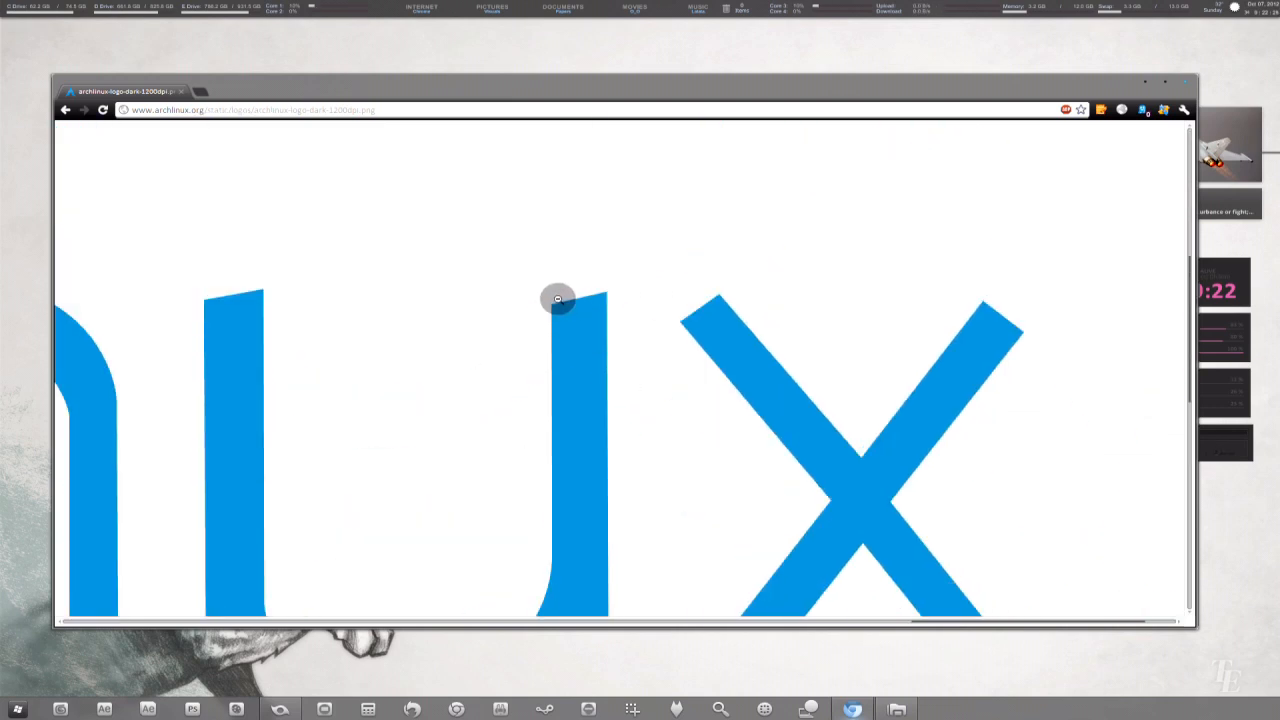
click(551, 414)
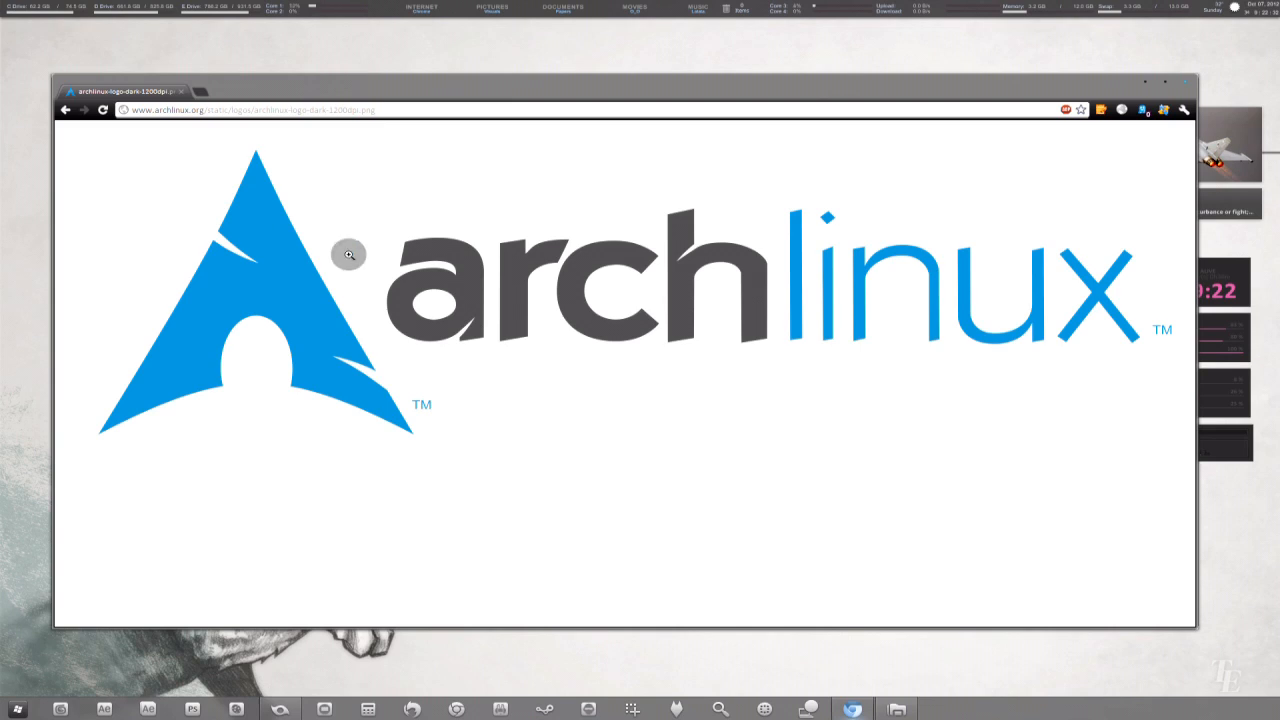
- Go back to the image's source page, dismiss the preview and browse the logo versions on the Arch Linux artwork page
click(64, 111)
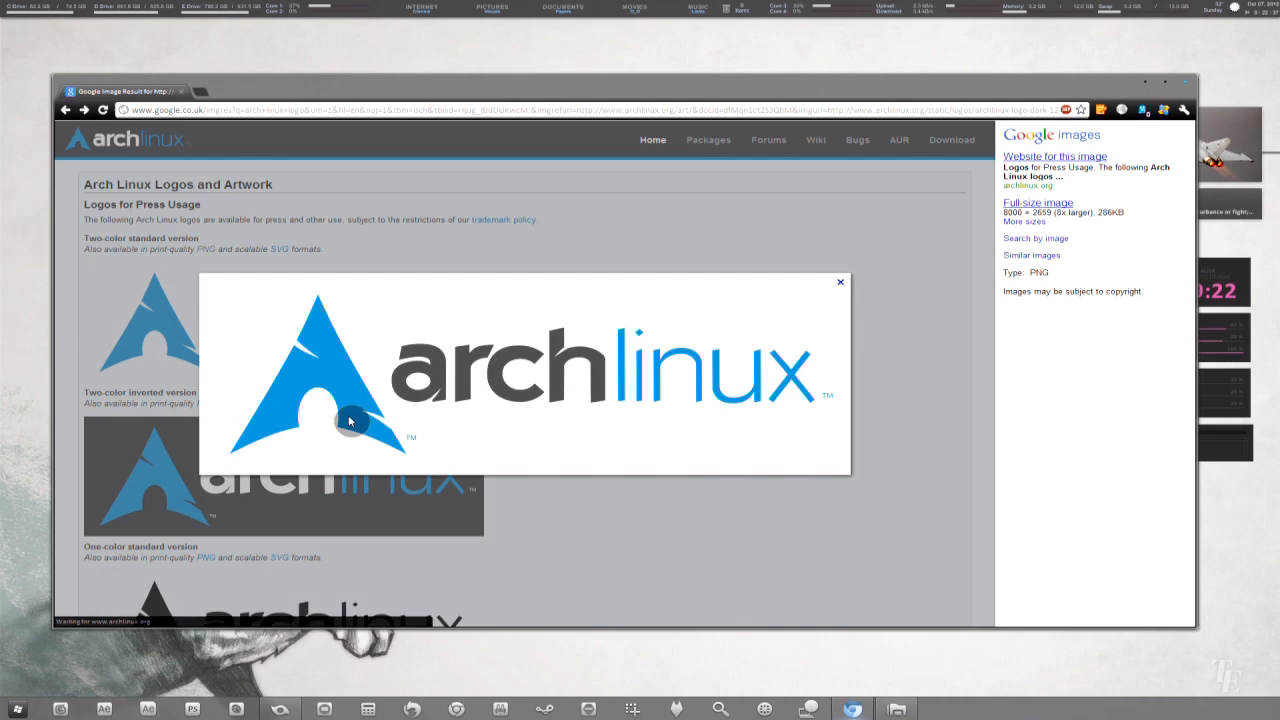
click(842, 284)
scroll(645, 214, down, 2)
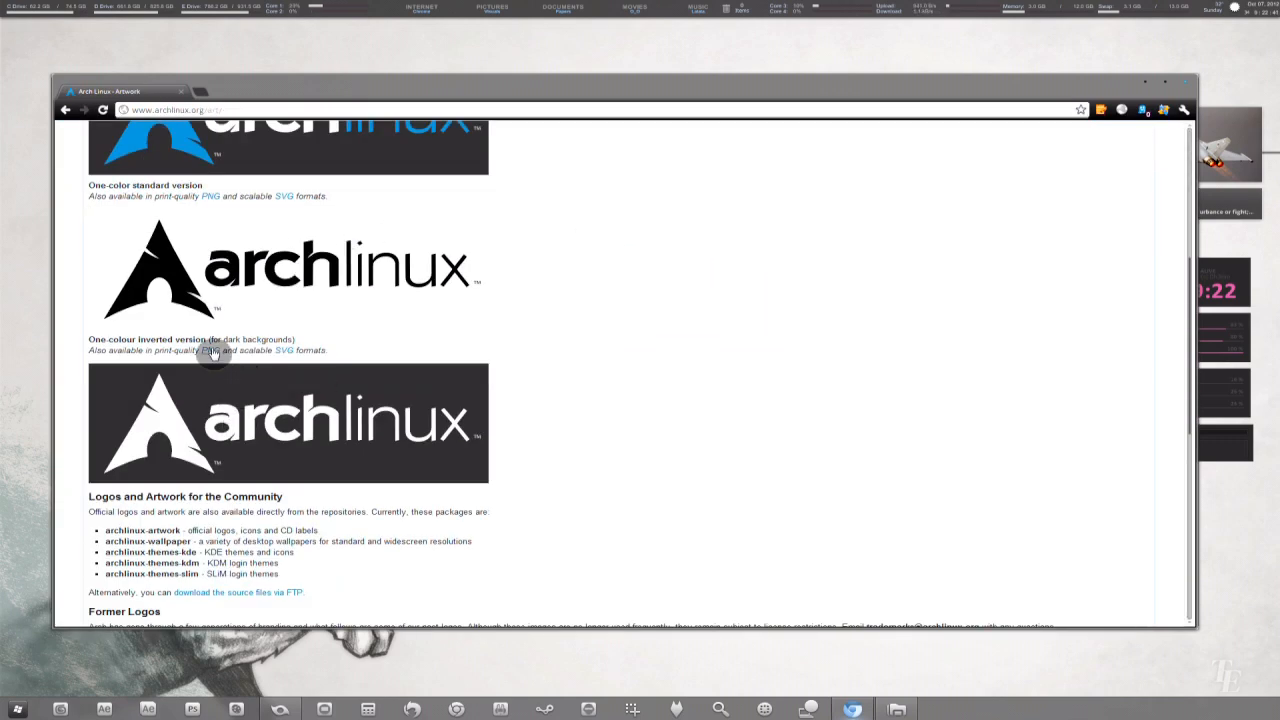
scroll(206, 402, up, 4)
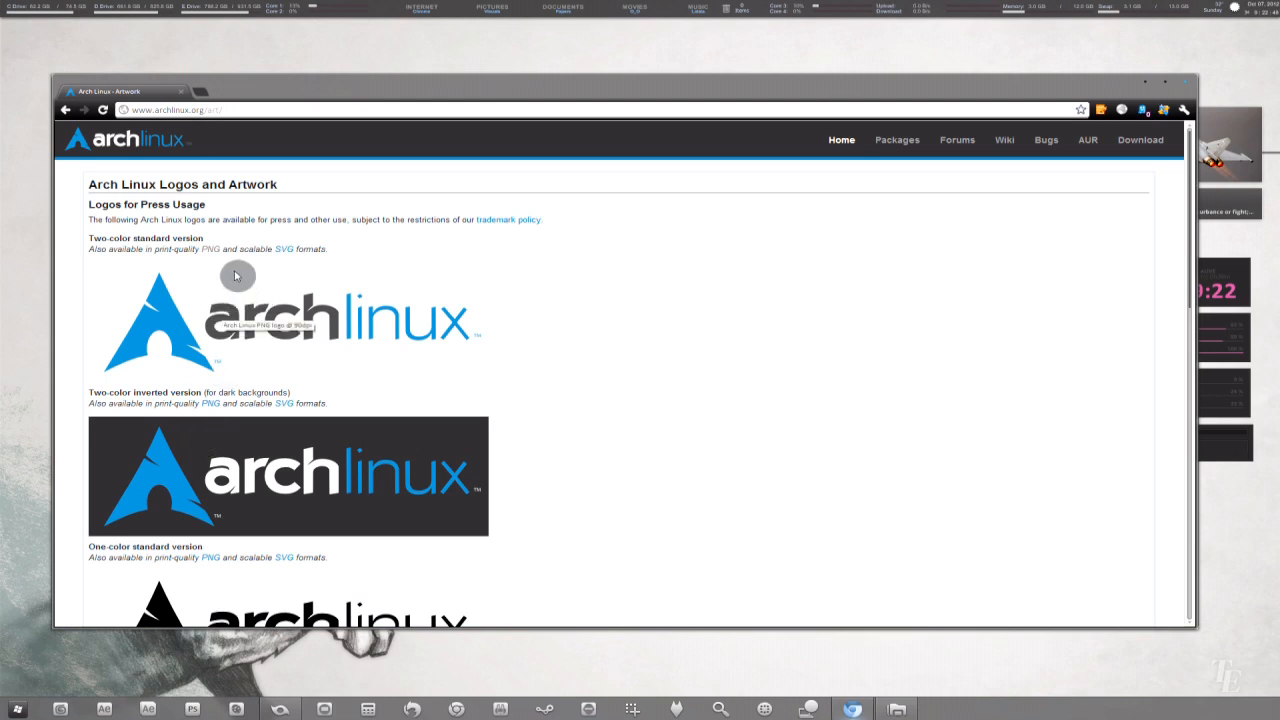
- Check the SVG version of the two-color standard logo and open its print-quality PNG
click(296, 251)
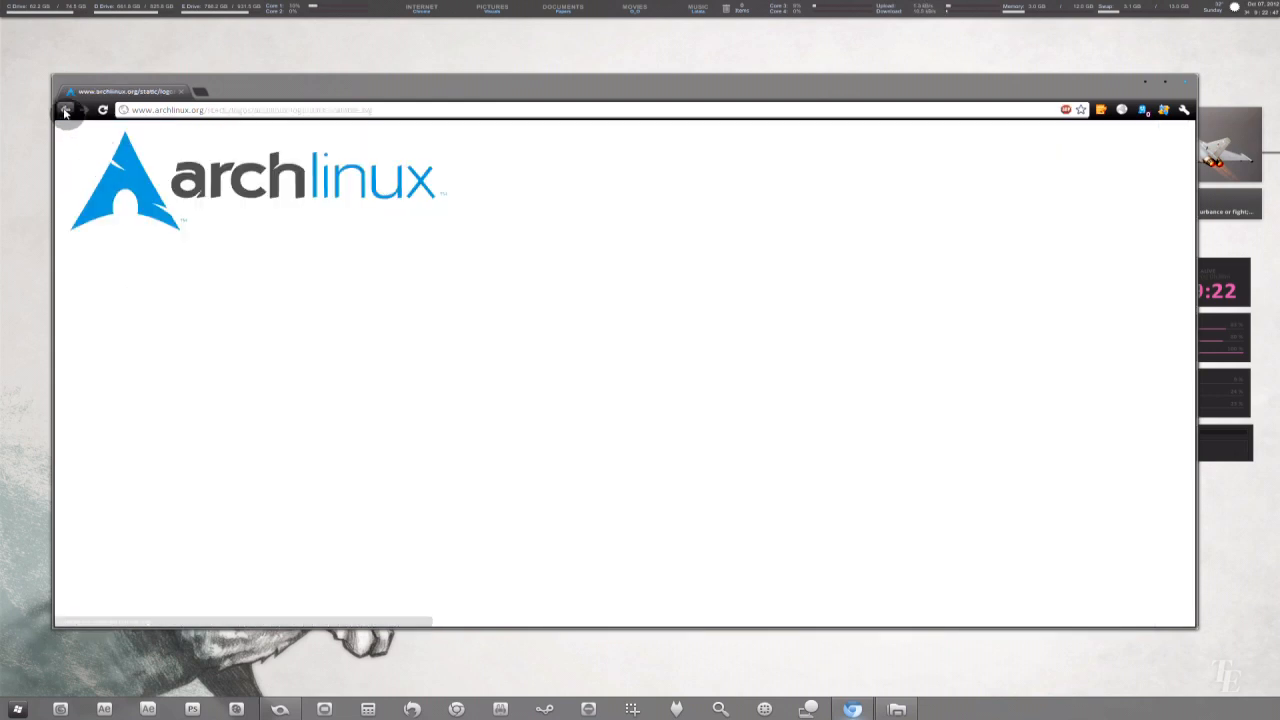
click(65, 109)
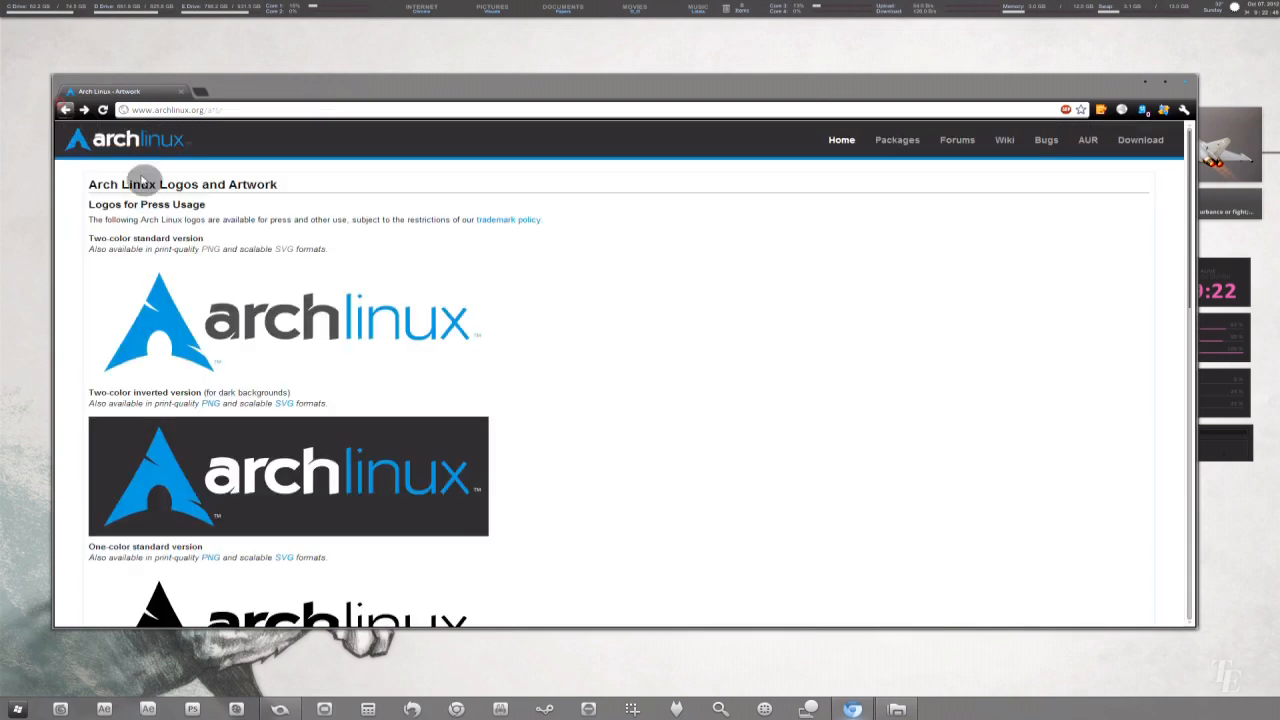
click(209, 249)
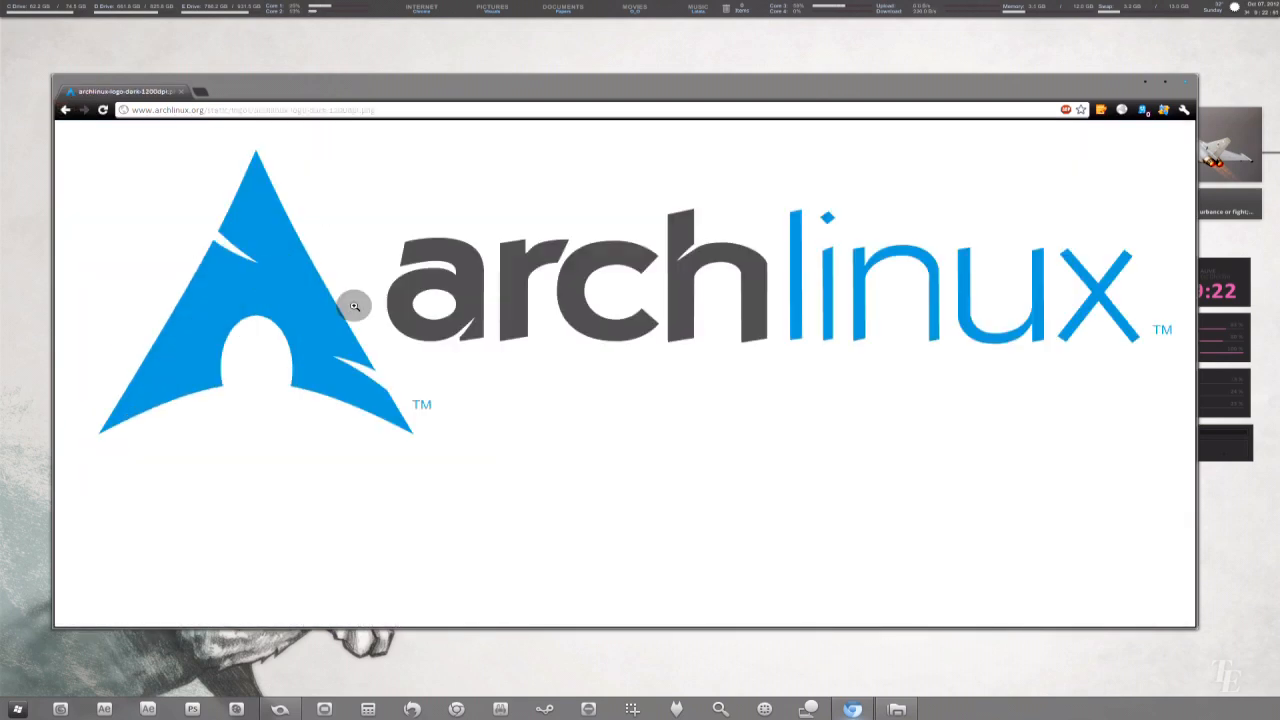
- Save archlinux-logo-dark-1200dpi.png to the Desktop, replacing the existing file, and close the browser page
click(414, 248)
click(452, 243)
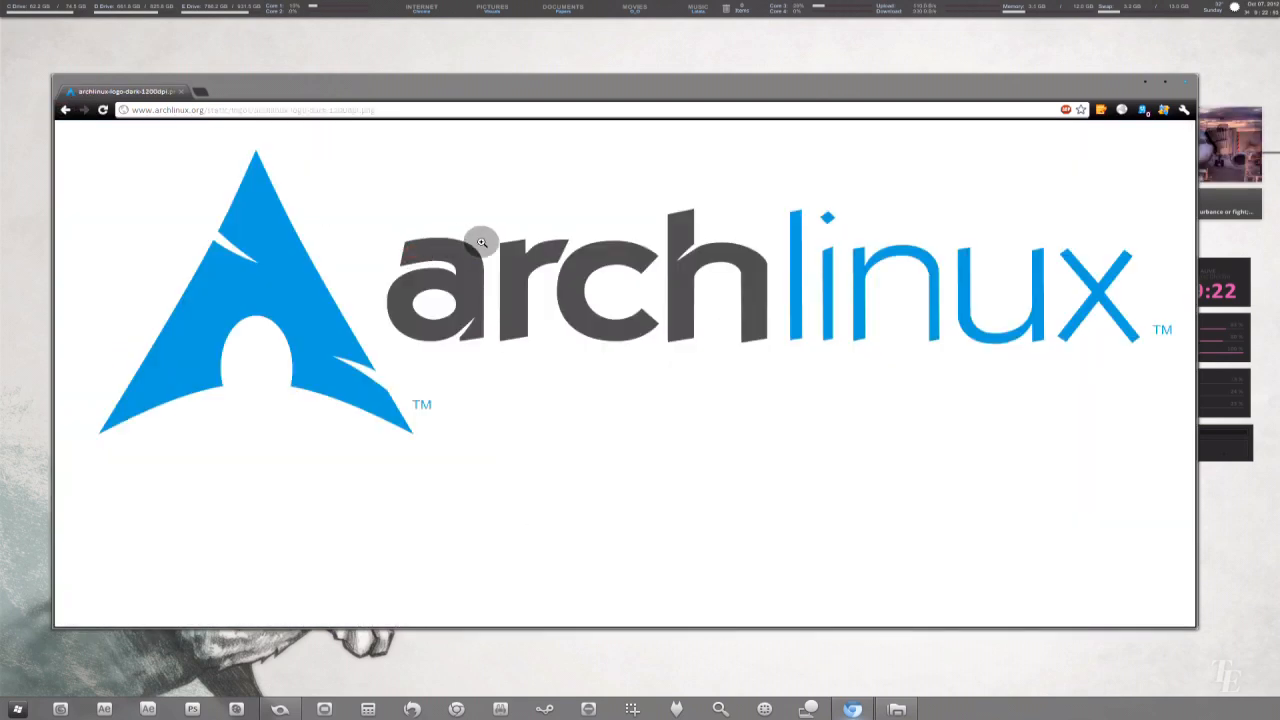
click(482, 243)
right_click(481, 242)
click(491, 247)
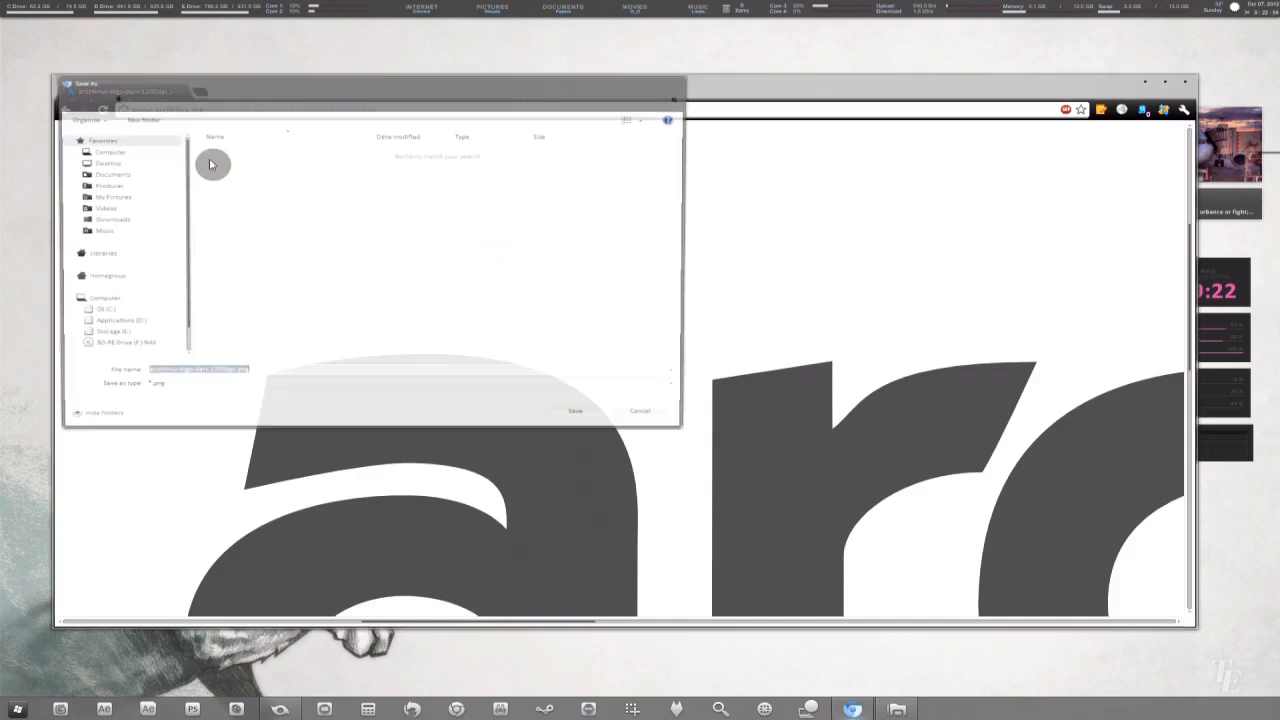
click(106, 163)
click(582, 415)
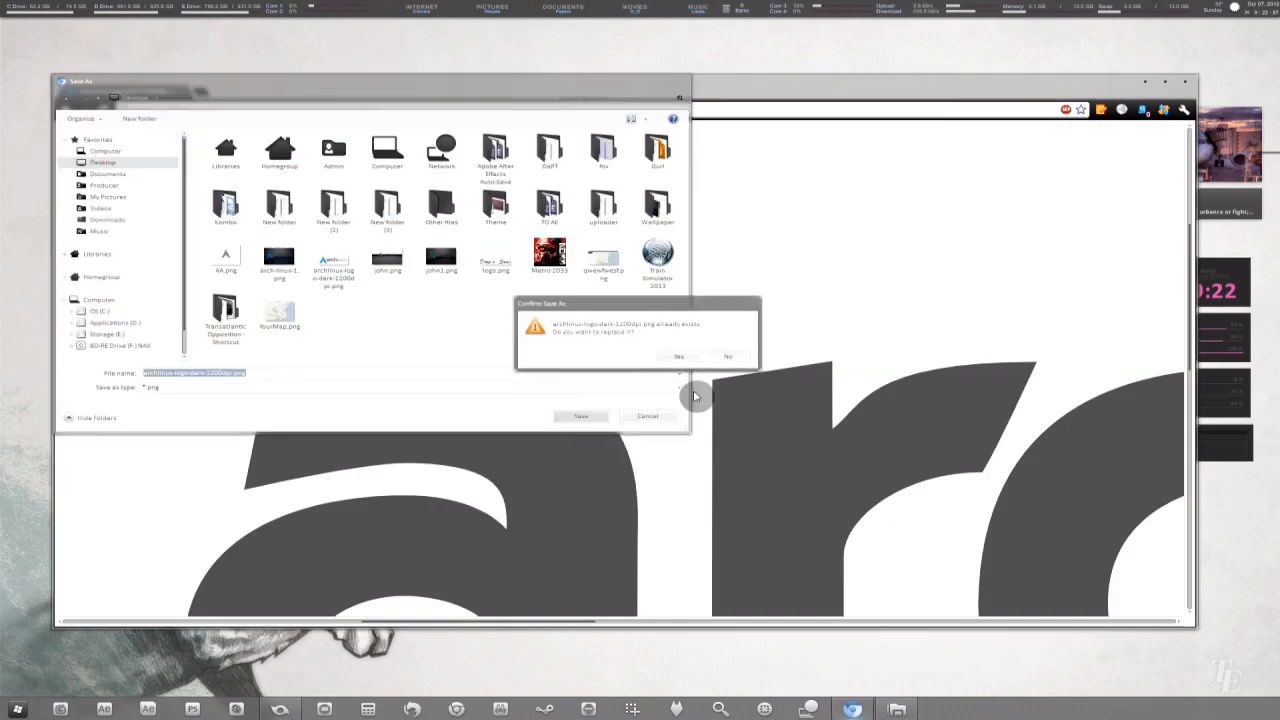
click(677, 355)
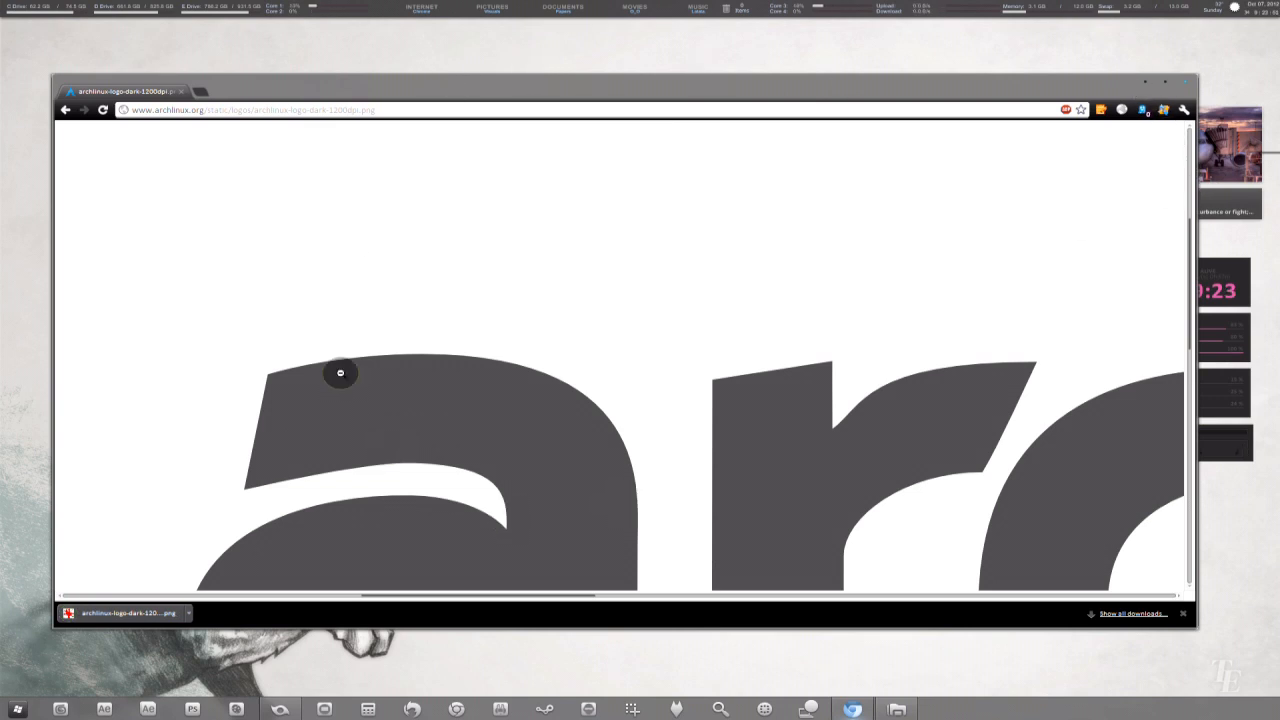
click(182, 92)
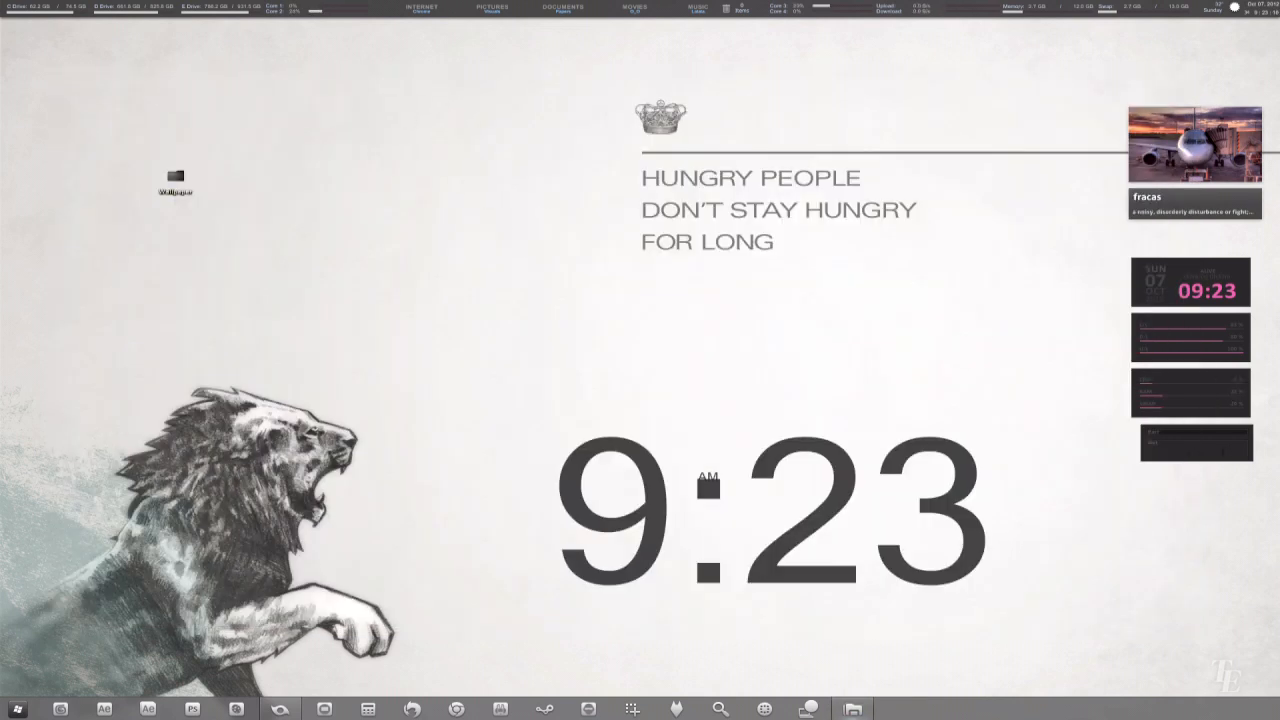
- Switch to Cinema 4D with the finished Arch Linux logo scene
click(423, 340)
double_click(423, 338)
click(1264, 8)
click(280, 709)
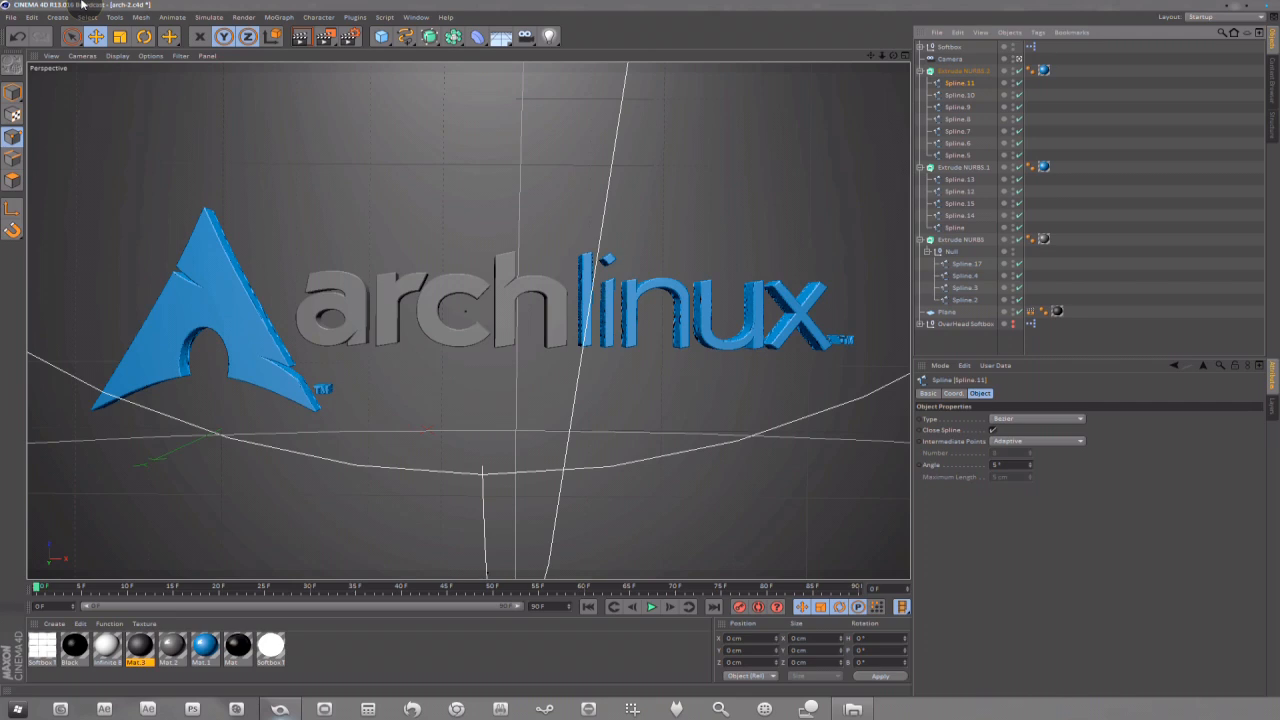
- Import archlinux-logo-dark-1200dpi.ai from the Desktop into the finished logo scene as splines
click(14, 18)
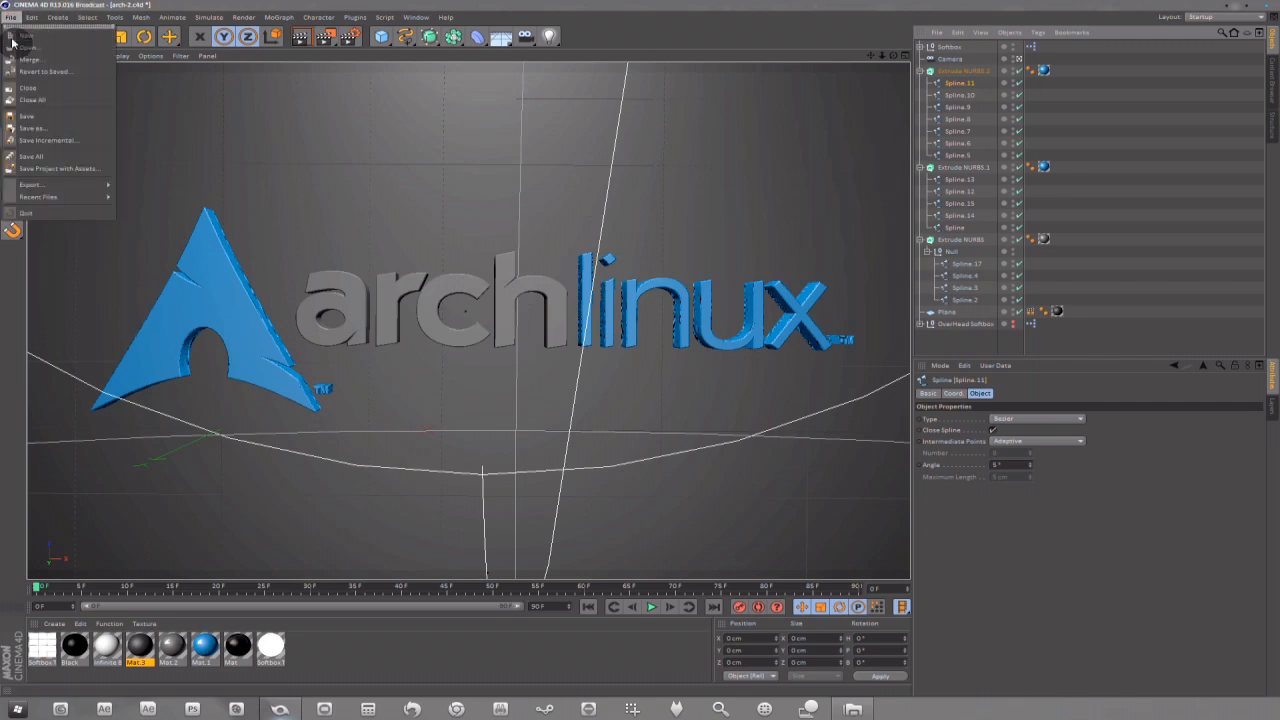
click(15, 50)
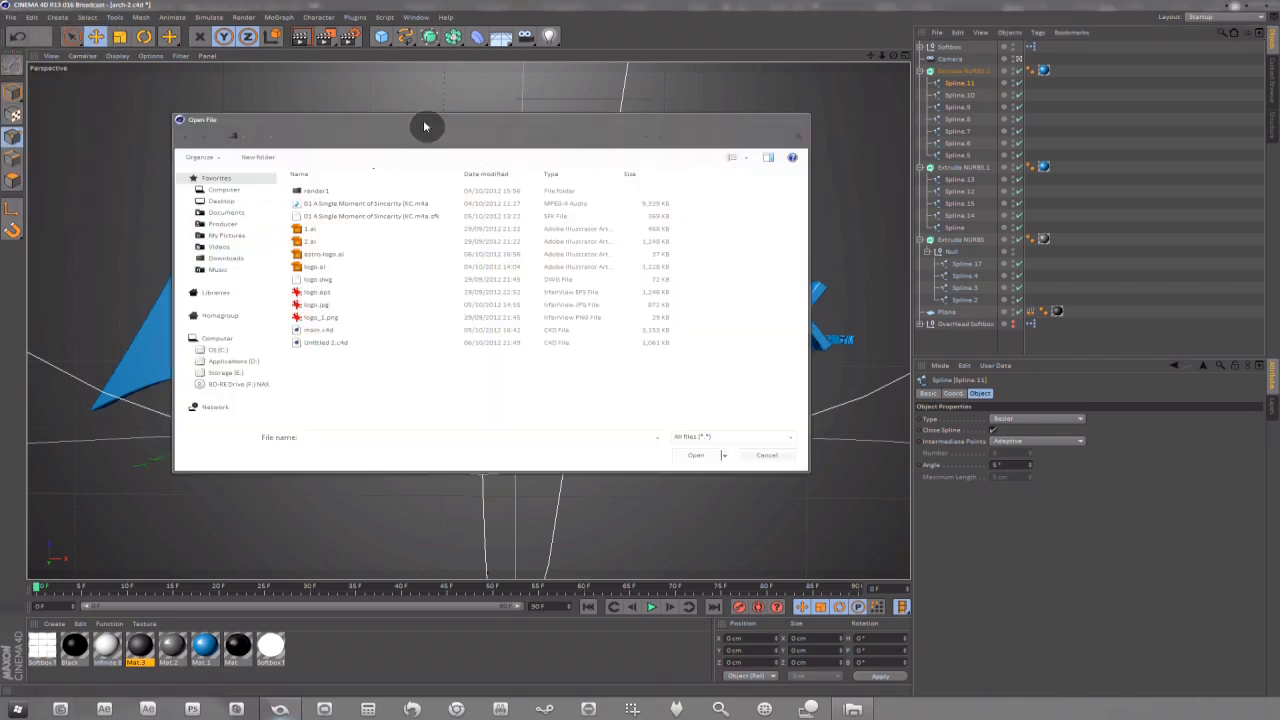
click(222, 202)
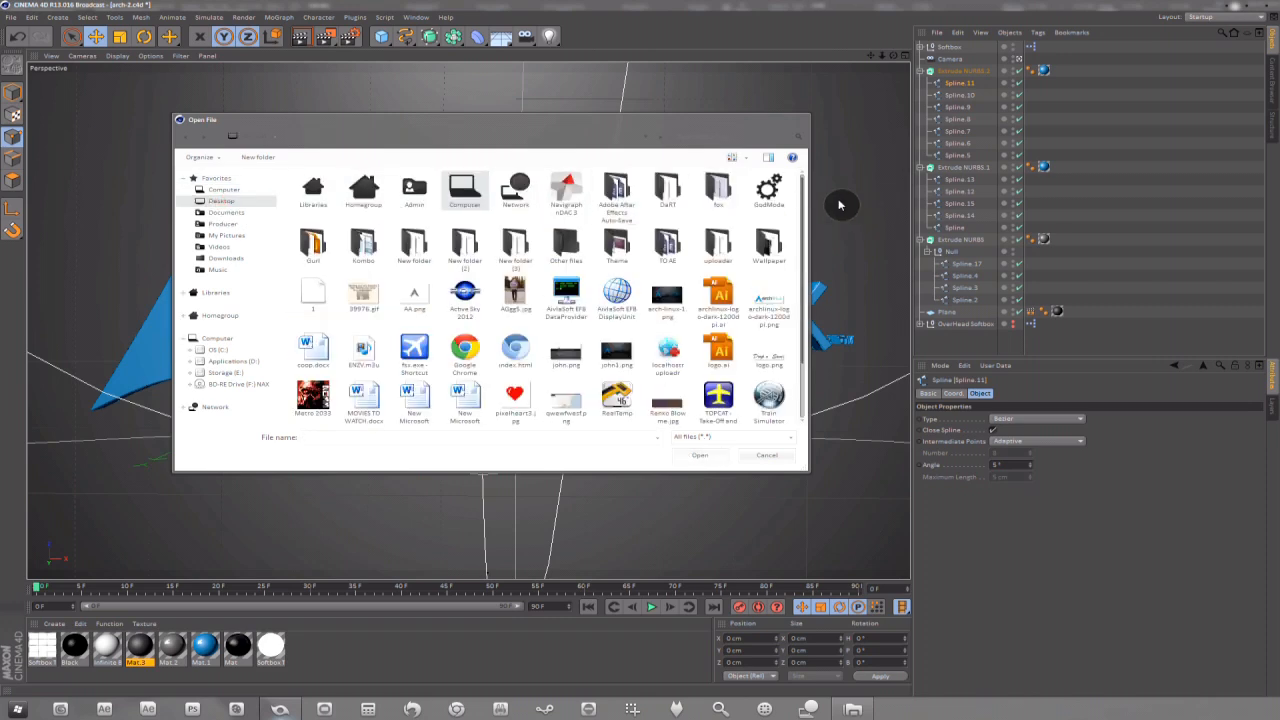
scroll(760, 250, down, 2)
click(716, 224)
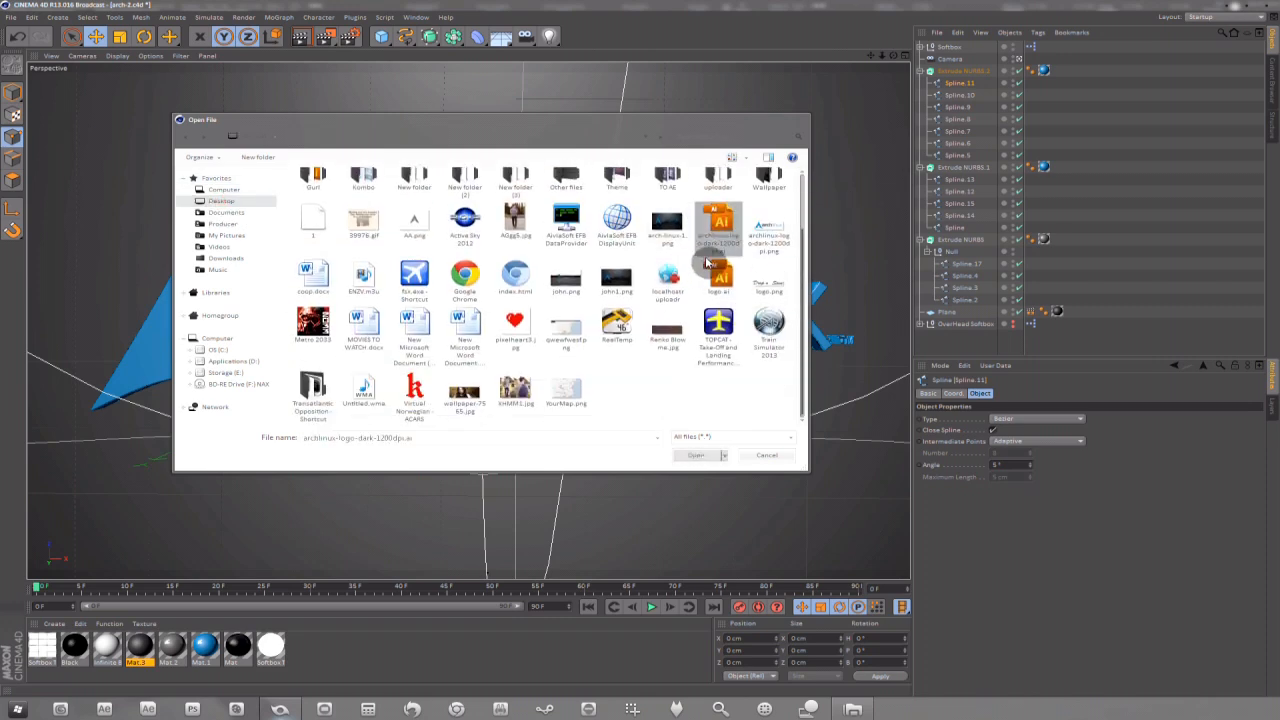
click(699, 455)
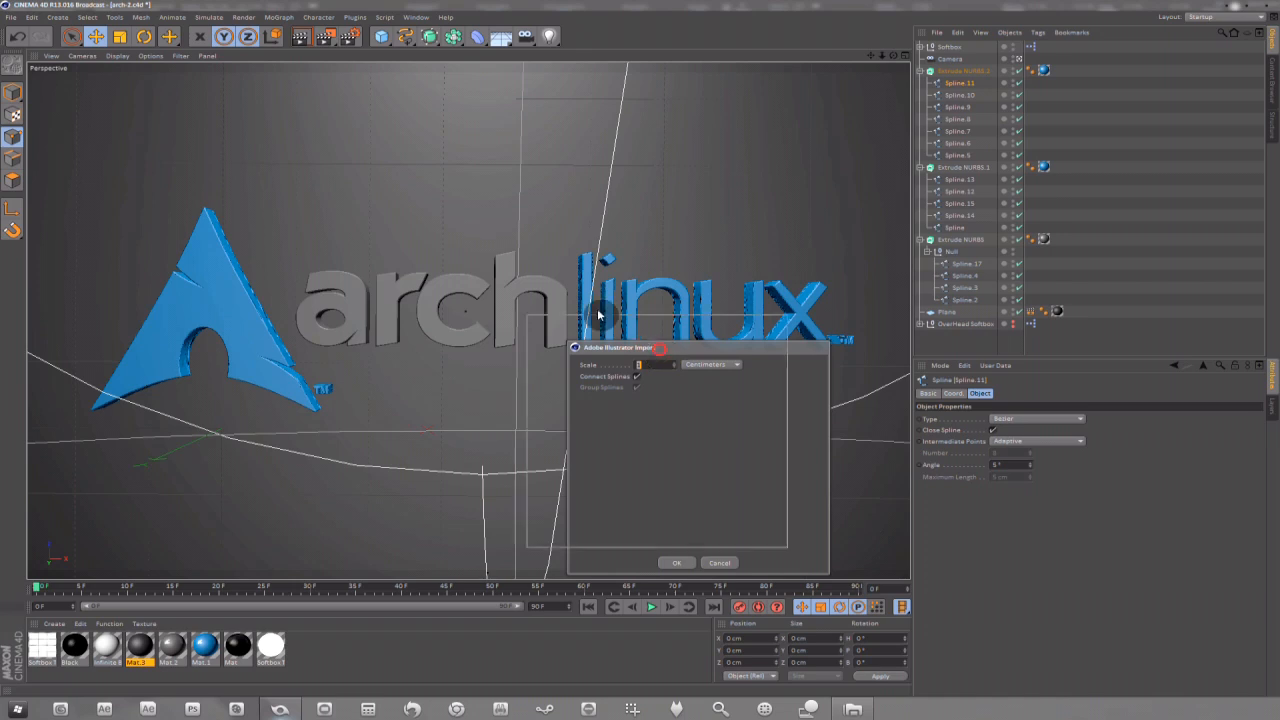
click(433, 398)
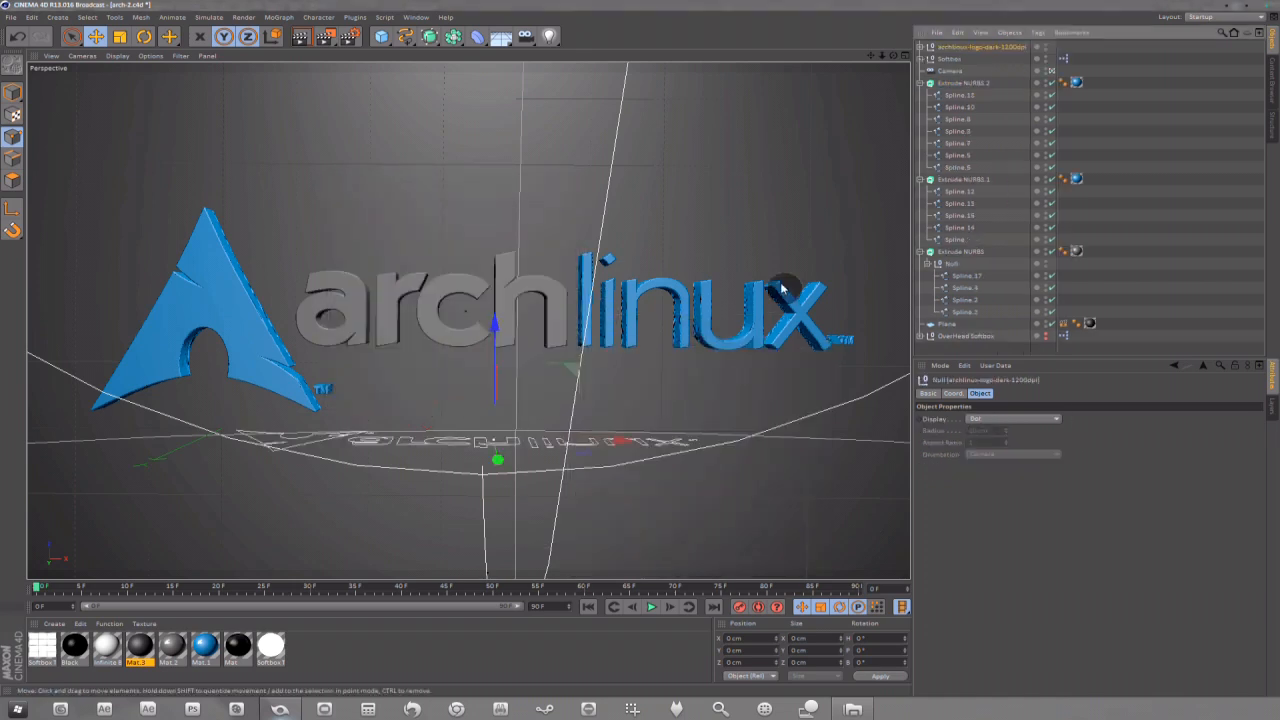
- Move the imported logo splines above the extruded lettering and delete them from the scene
drag(894, 57, 685, 208)
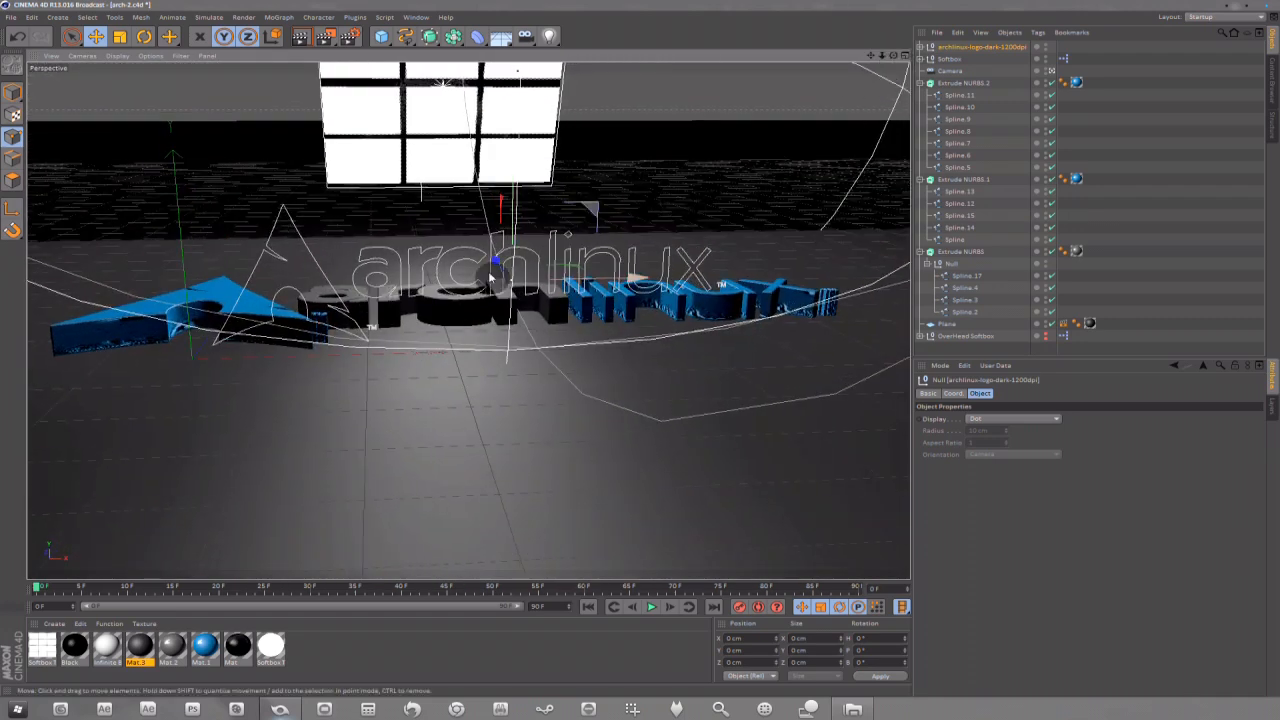
drag(491, 263, 313, 204)
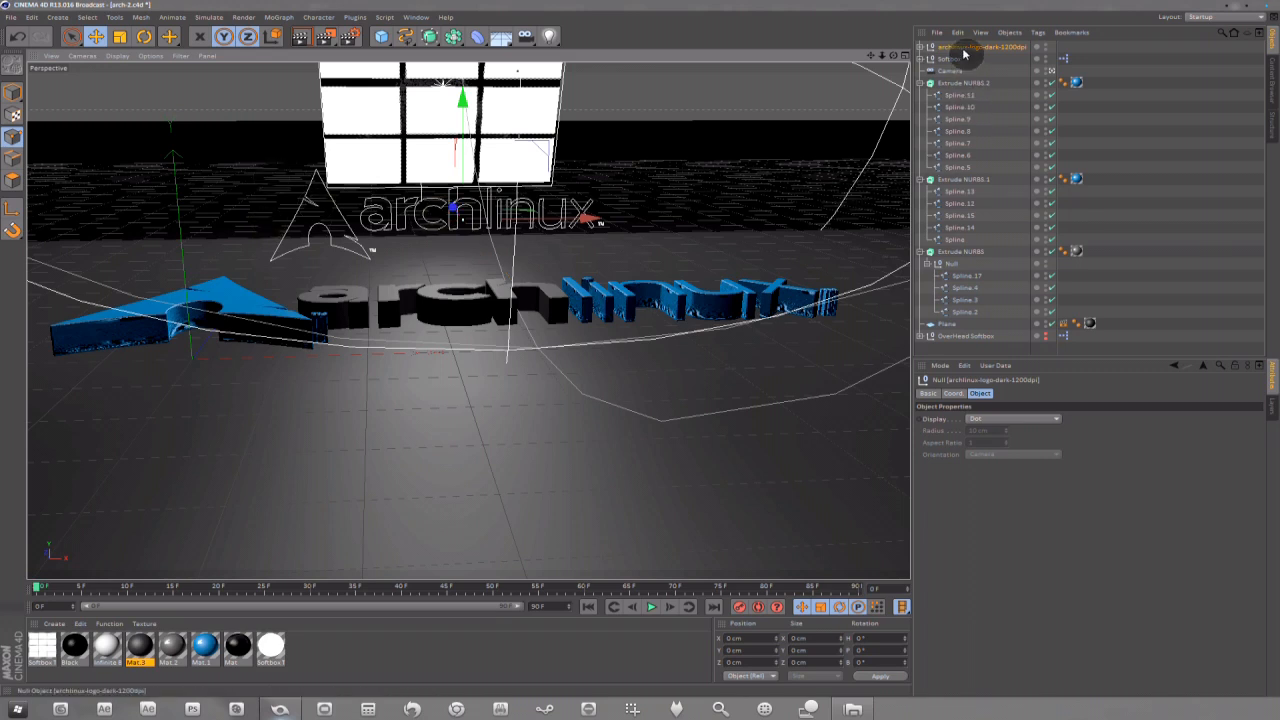
key(Delete)
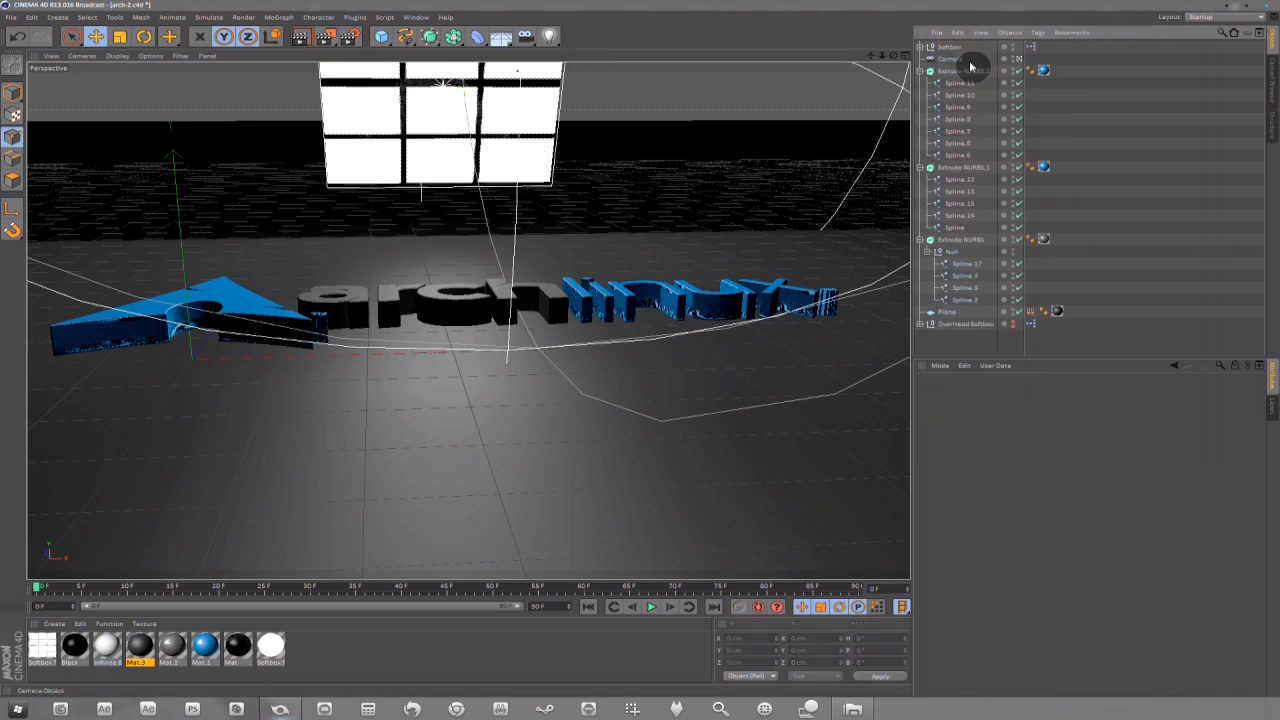
- Examine the finished scene in perspective and in the four-view layout, including the reference logo in the Front view
drag(893, 55, 548, 178)
mouse_move(894, 56)
mouse_down()
mouse_move(1050, 70)
mouse_move(1150, 40)
mouse_move(870, 62)
mouse_move(909, 55)
mouse_up()
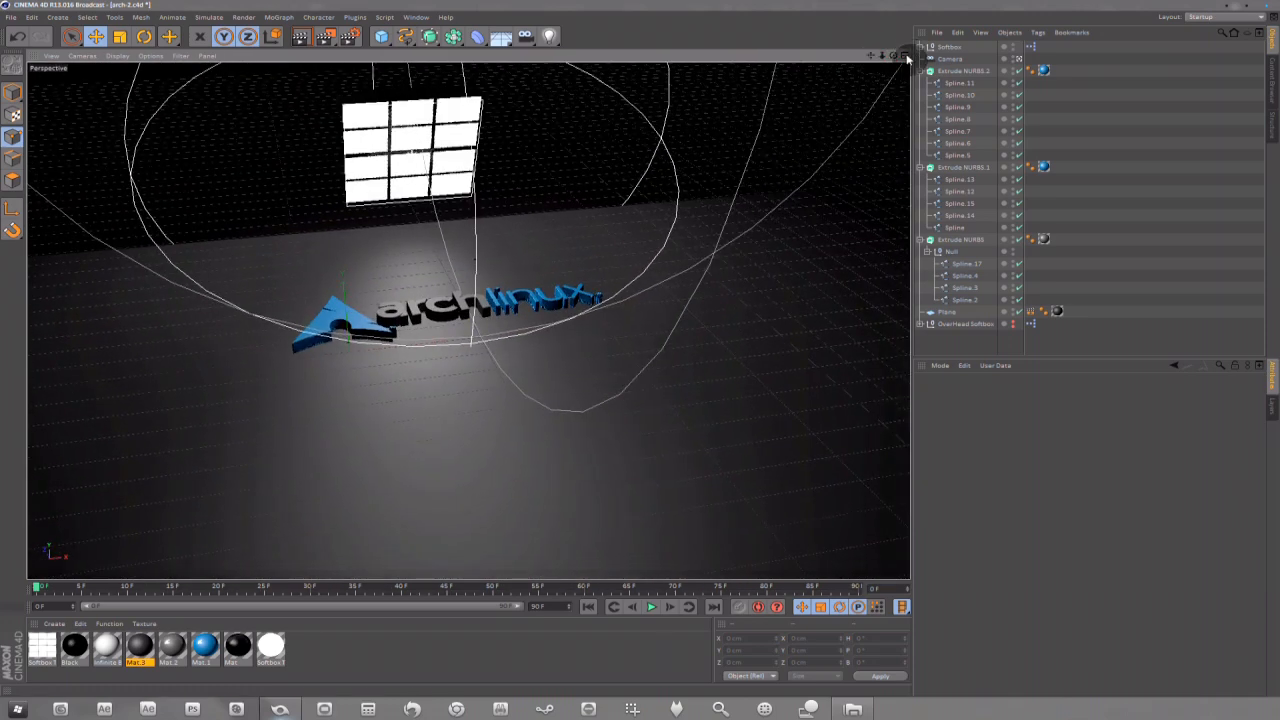
click(906, 56)
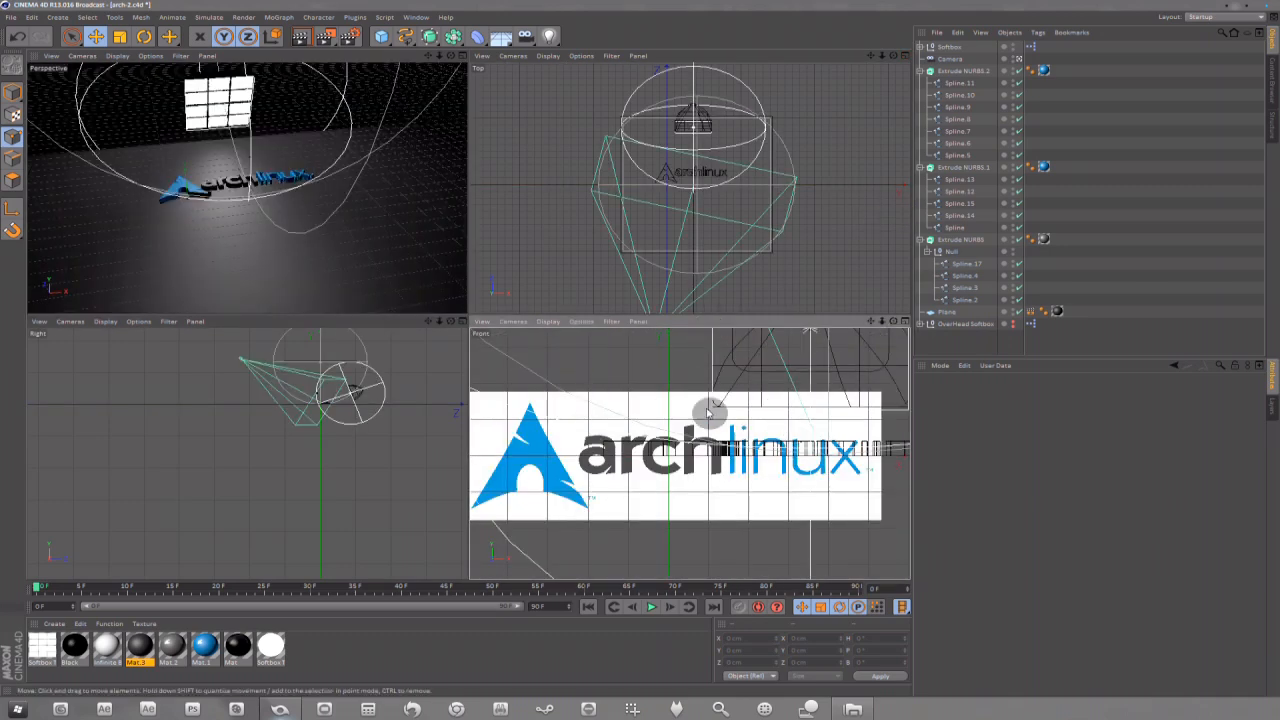
- Create a new empty project and keep its window maximized
click(12, 17)
click(32, 29)
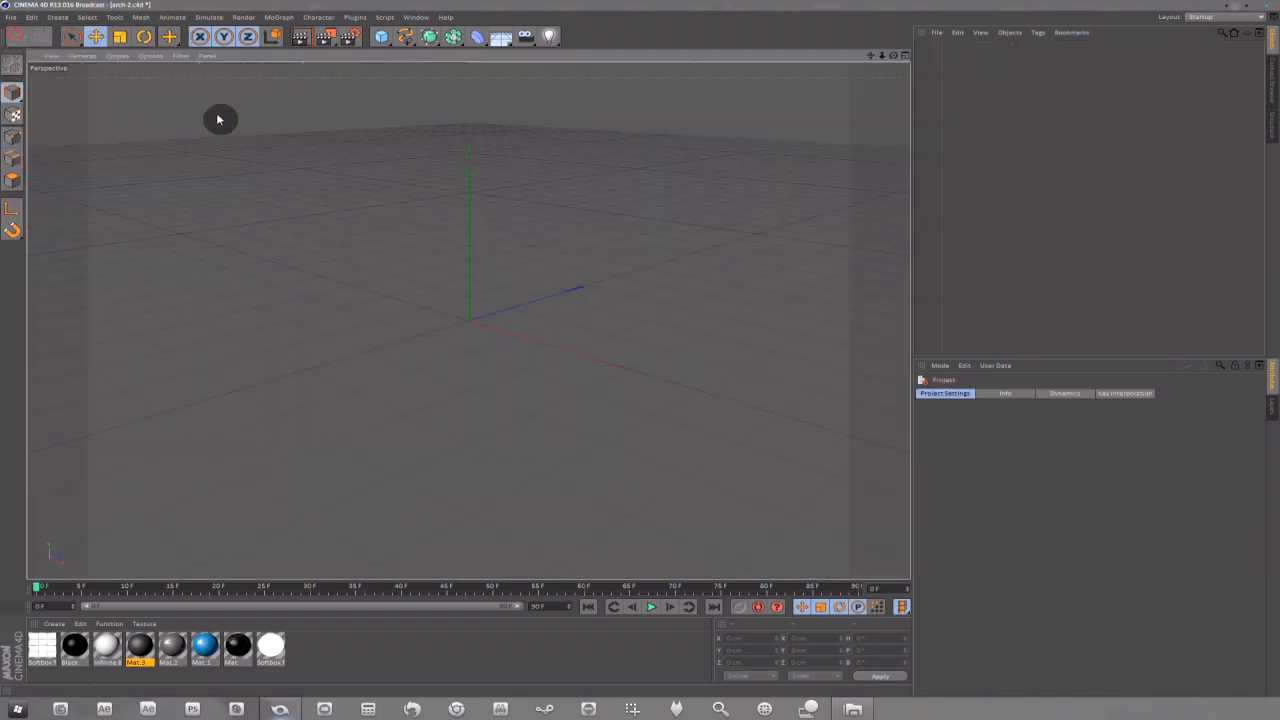
double_click(243, 7)
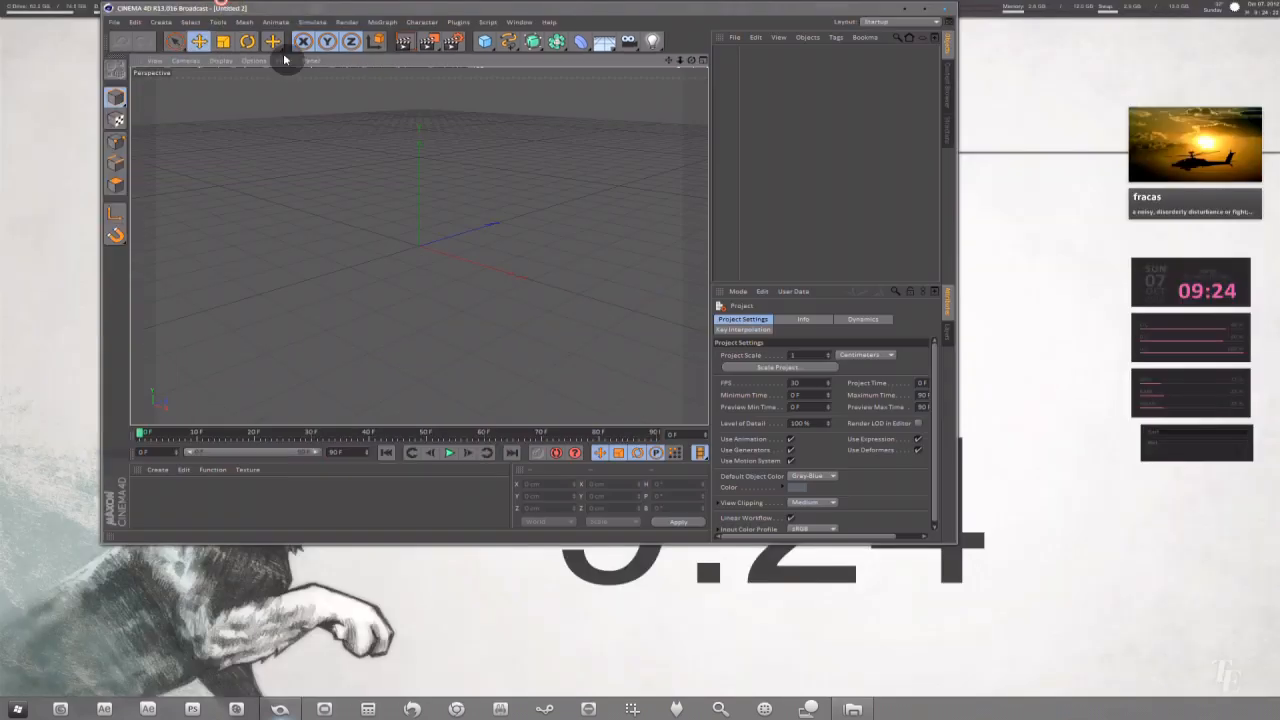
drag(314, 15, 382, 62)
double_click(382, 62)
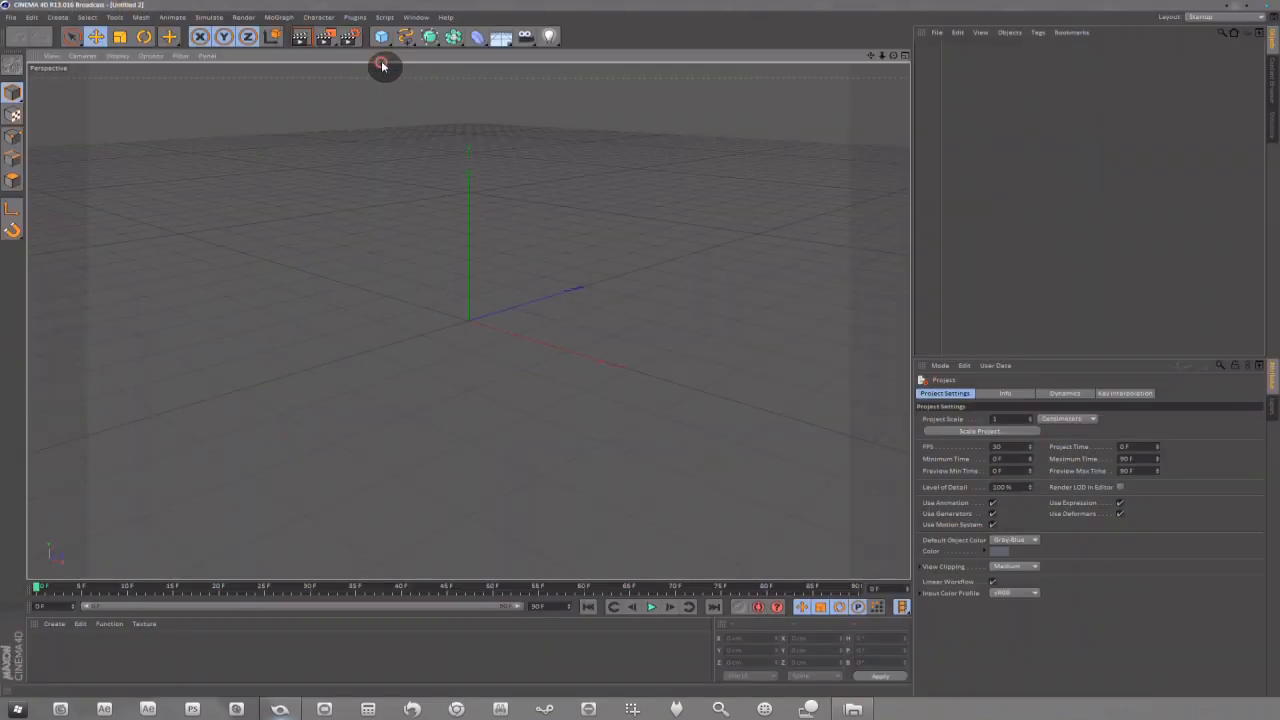
- Display the Front view alone at full size
click(903, 57)
click(592, 374)
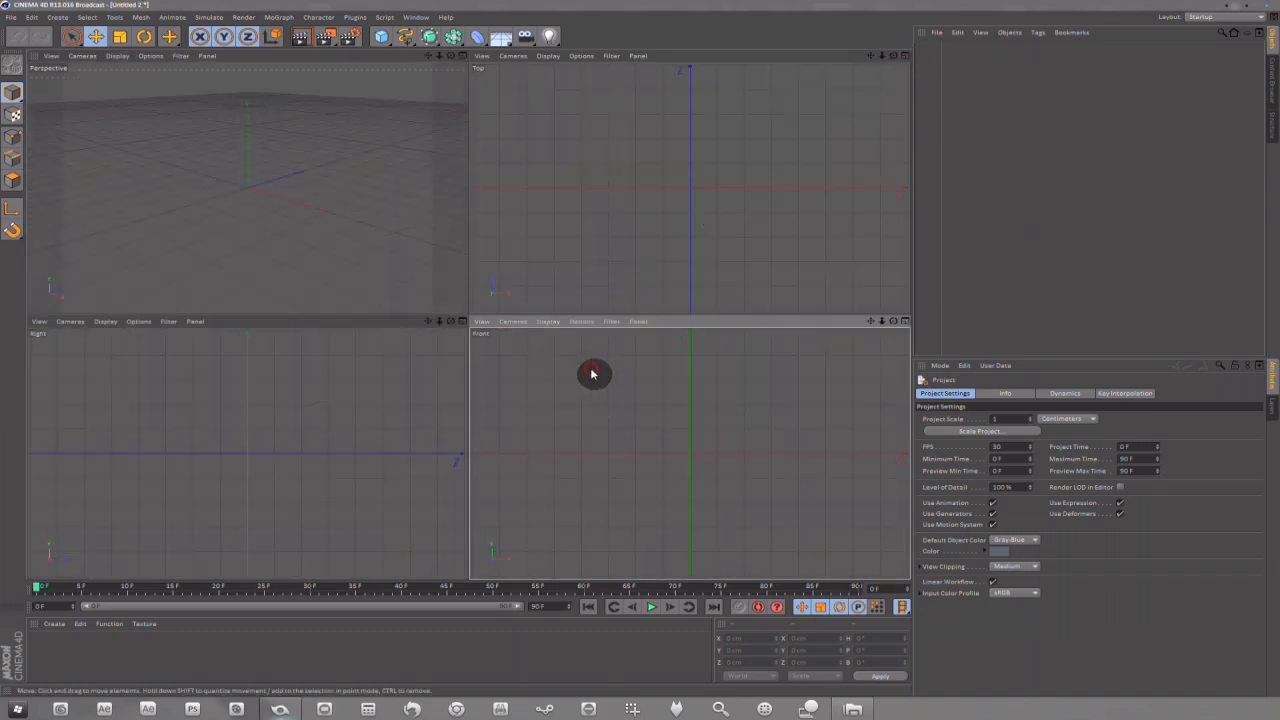
click(904, 322)
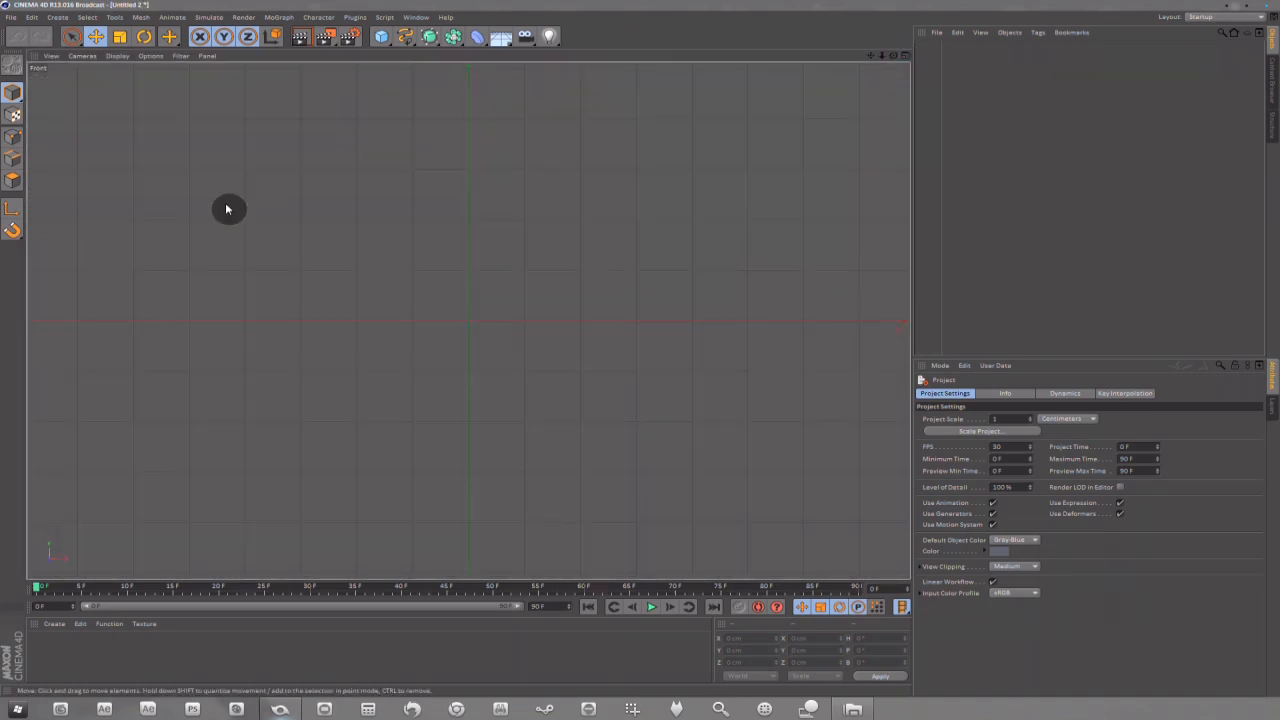
scroll(464, 217, down, 2)
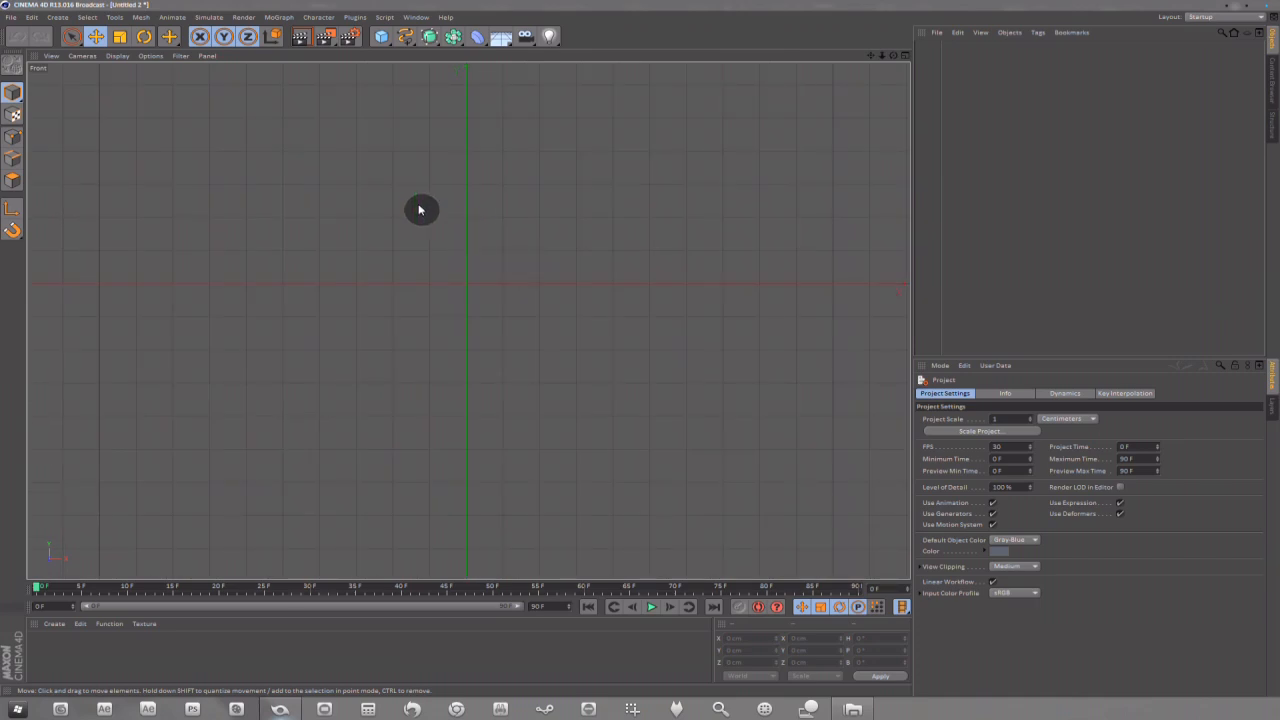
- Load archlinux-logo-dark-1200dpi.png from the Desktop as the Front viewport's background image
click(150, 56)
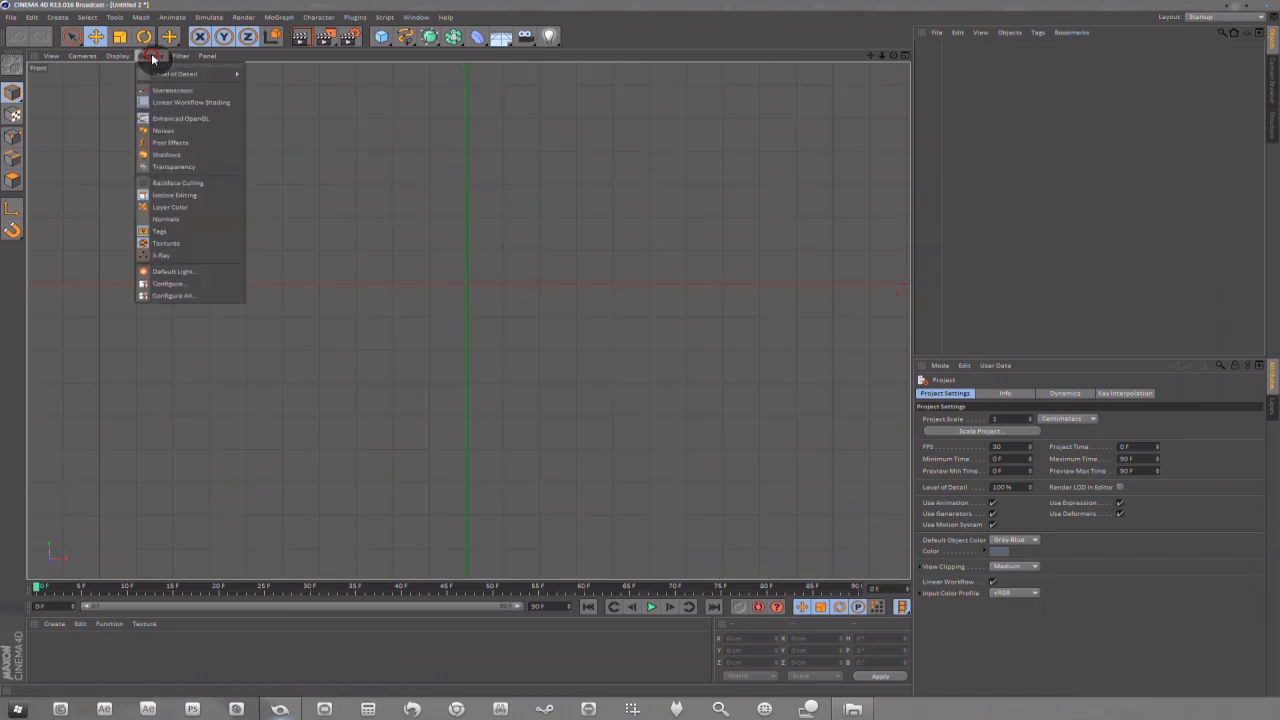
click(193, 285)
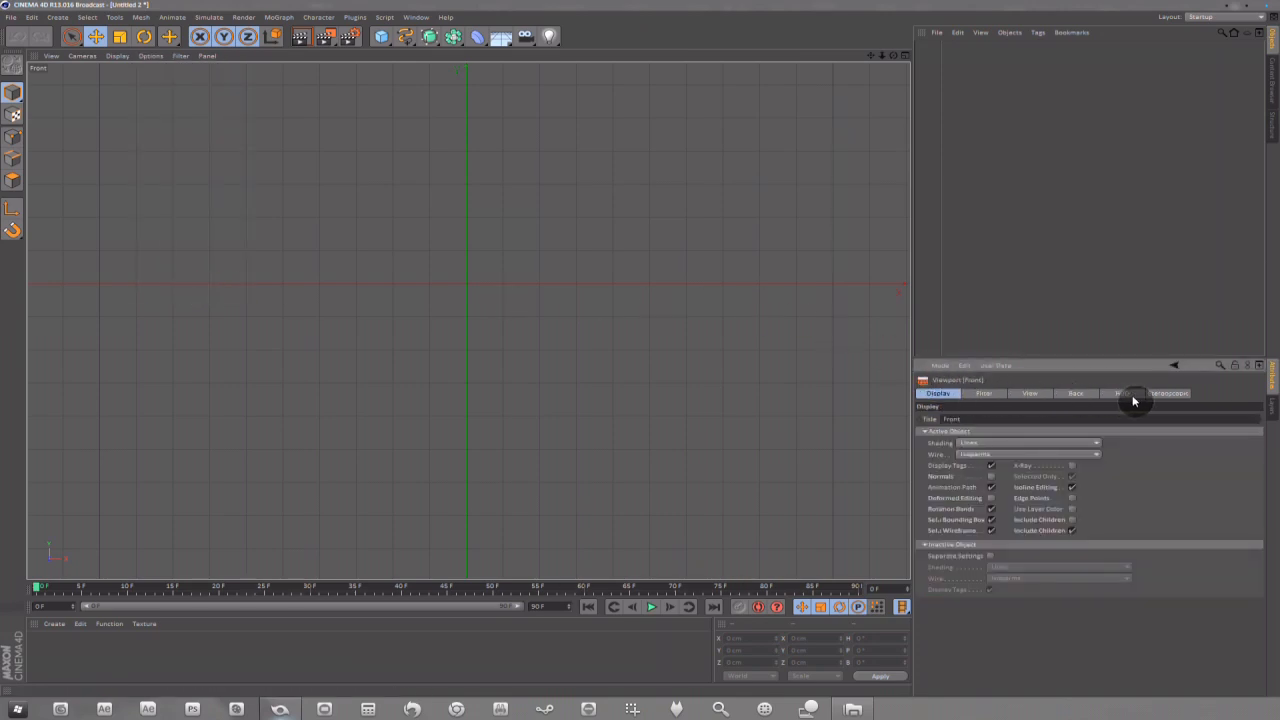
click(1078, 394)
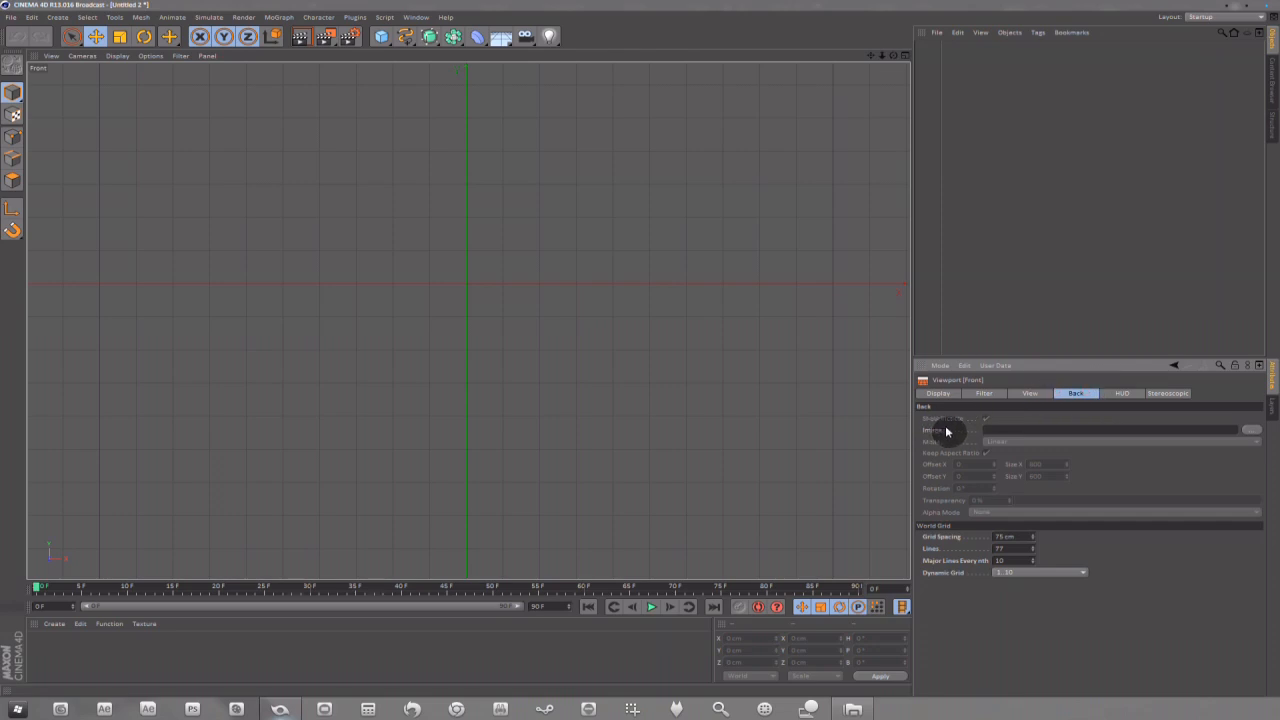
click(1252, 432)
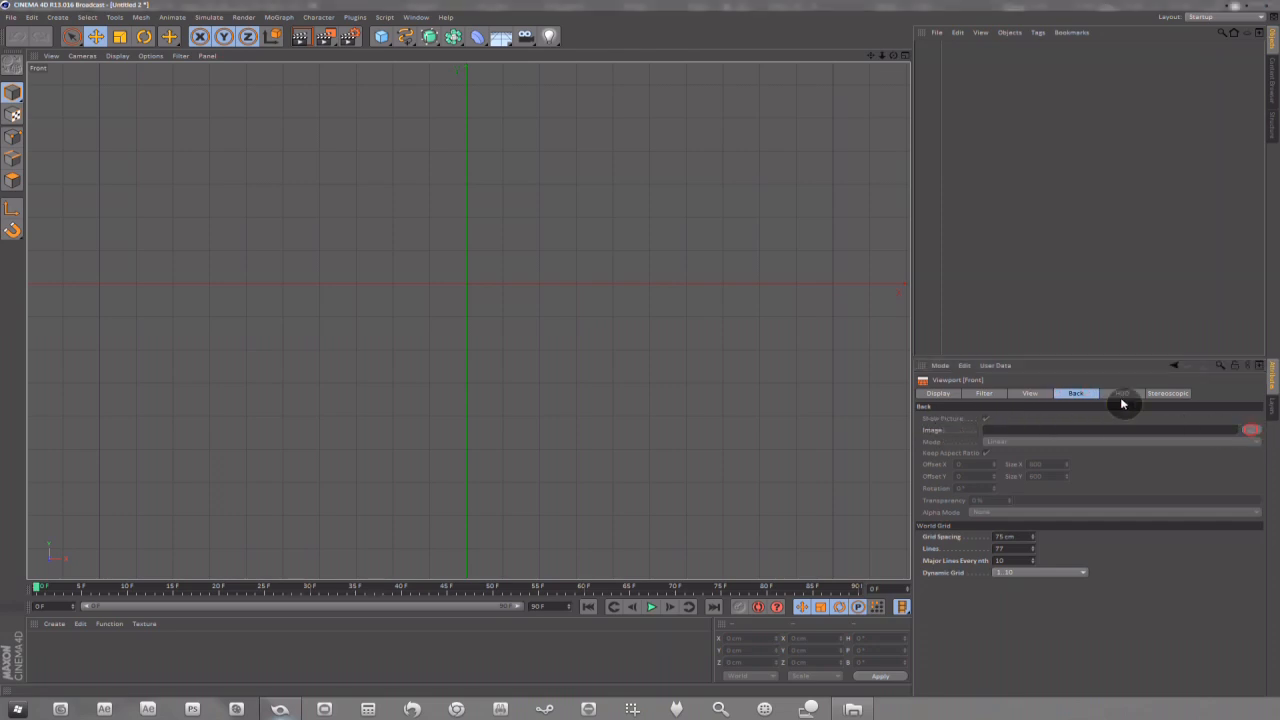
click(237, 212)
click(235, 203)
drag(808, 213, 805, 260)
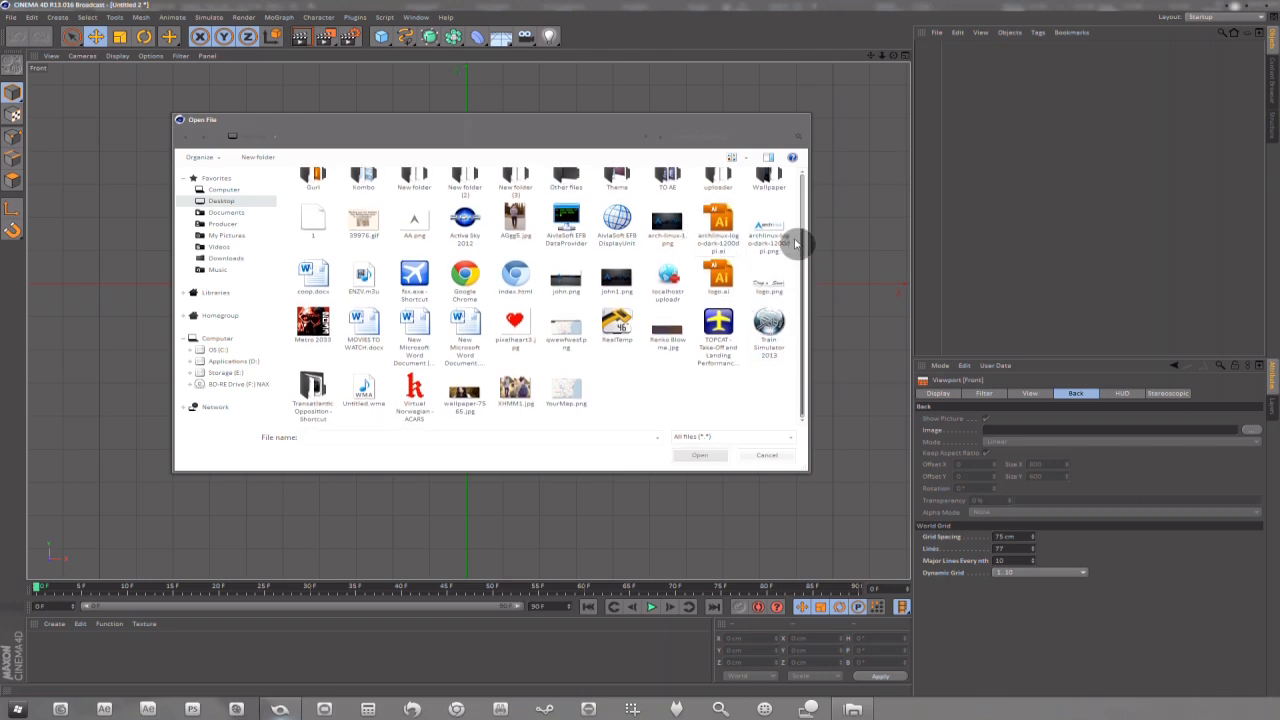
click(772, 234)
click(699, 455)
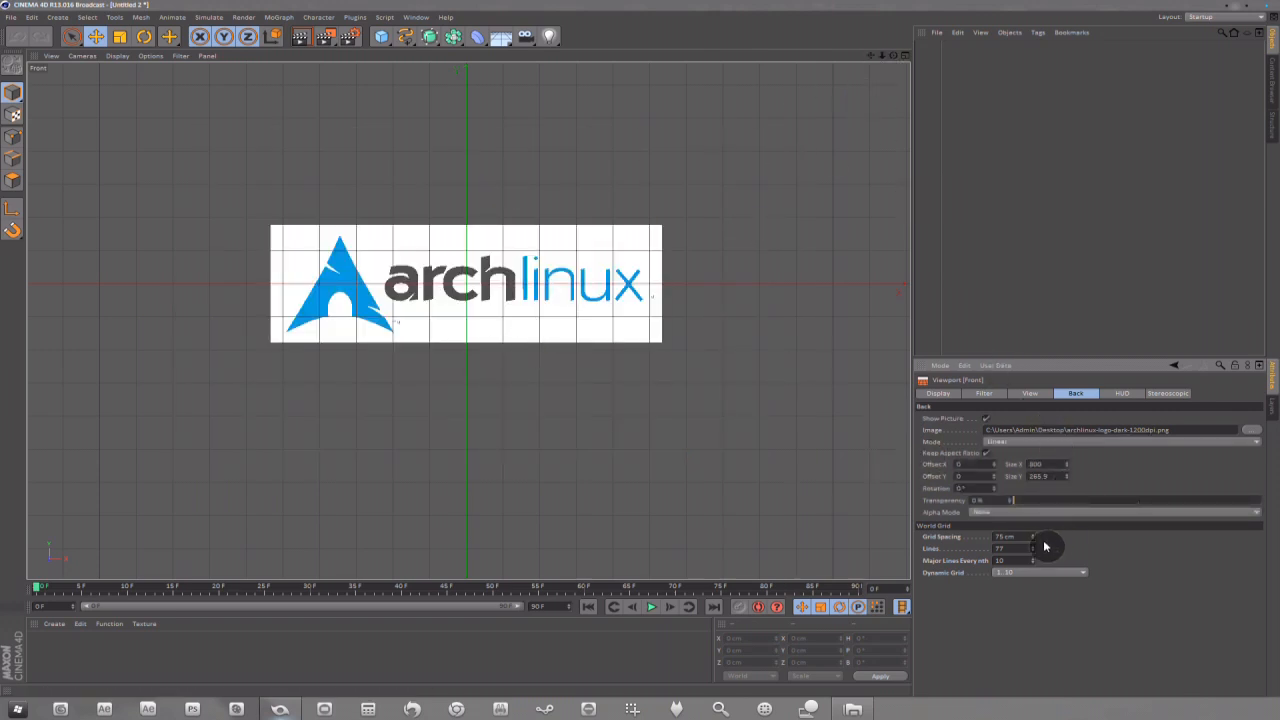
- Increase the world grid spacing to about 116 cm and enlarge the background image to a Size X of 1073
mouse_move(1035, 537)
mouse_down()
mouse_move(1035, 565)
mouse_move(1035, 520)
mouse_up()
scroll(395, 276, up, 5)
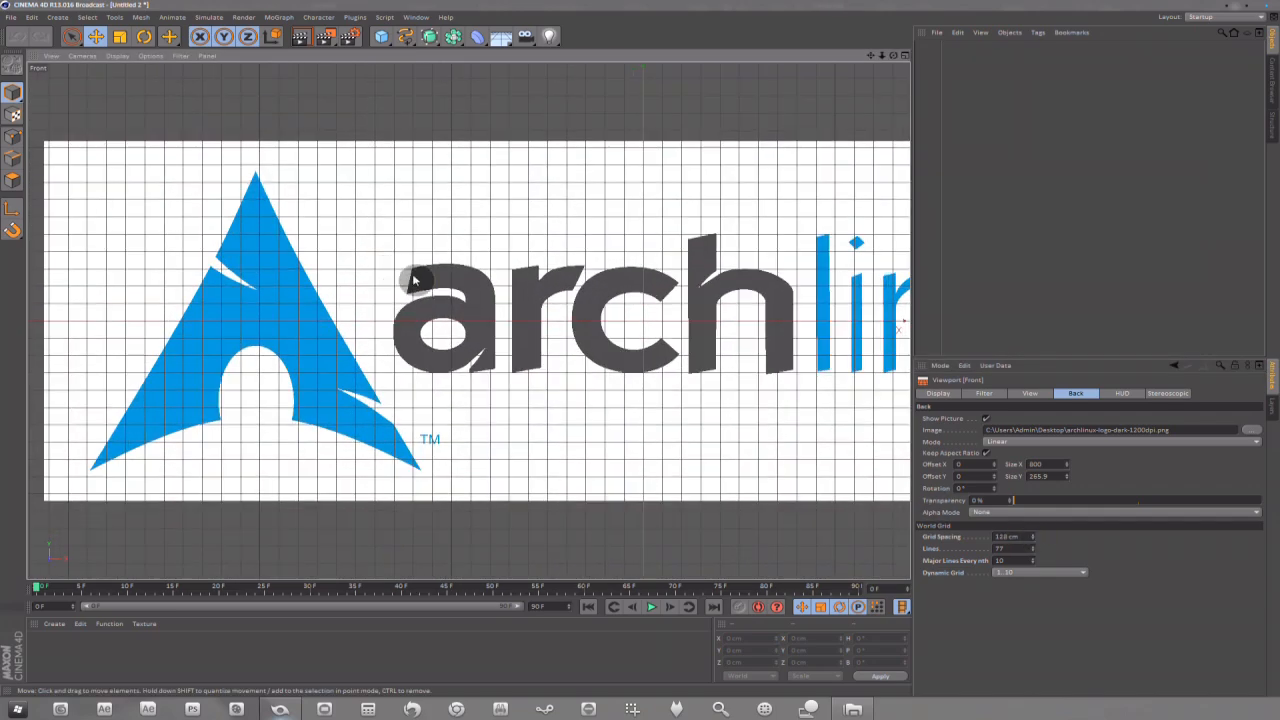
drag(872, 57, 1107, 42)
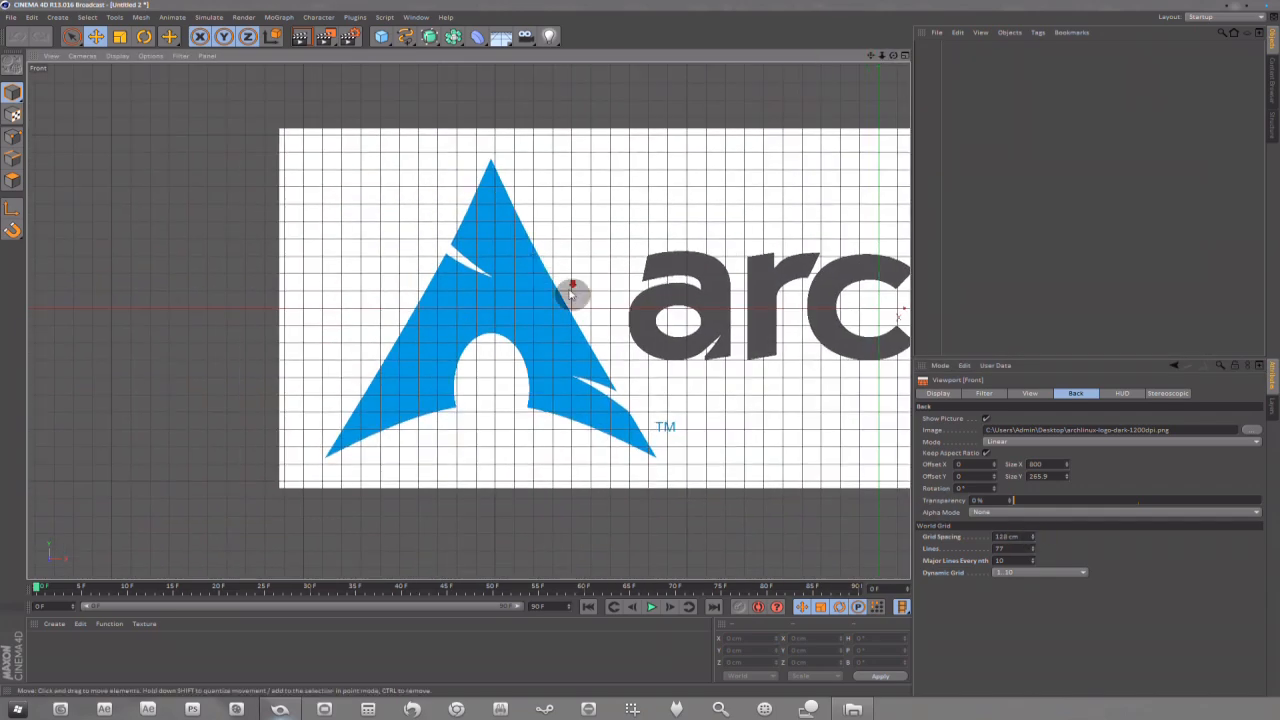
scroll(573, 290, down, 5)
drag(1067, 470, 882, 406)
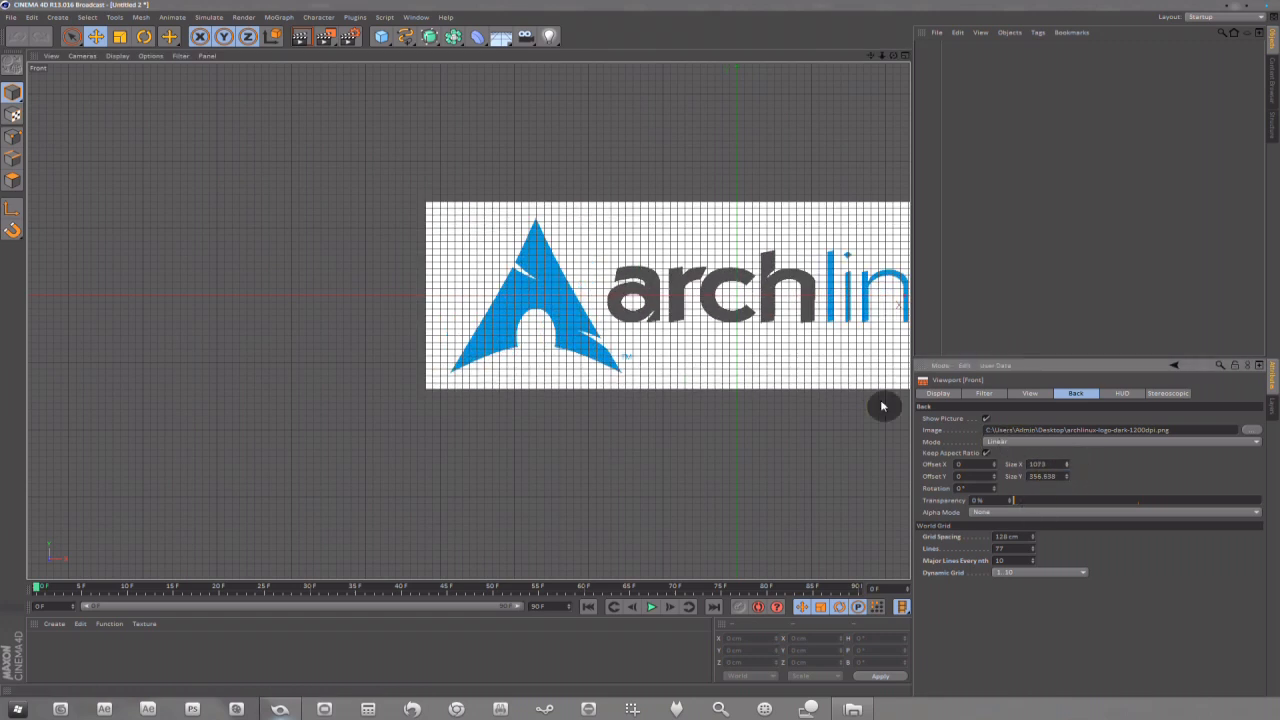
scroll(543, 282, up, 10)
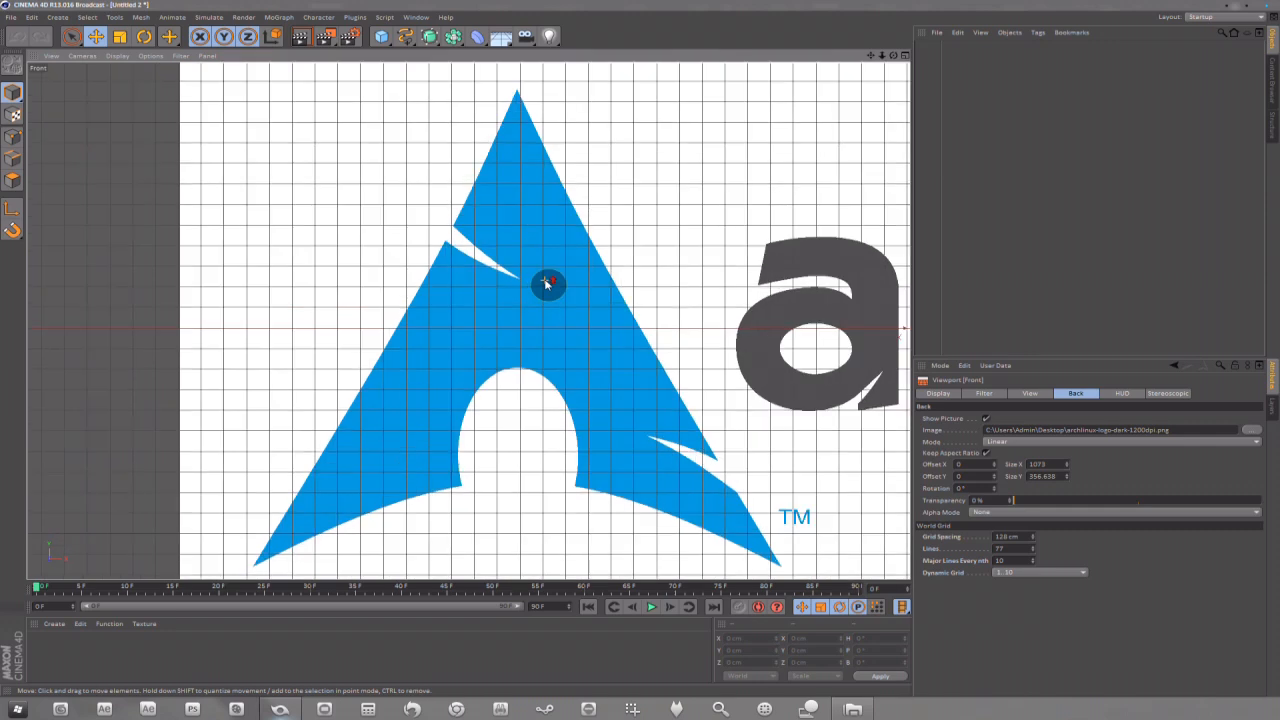
scroll(547, 284, up, 2)
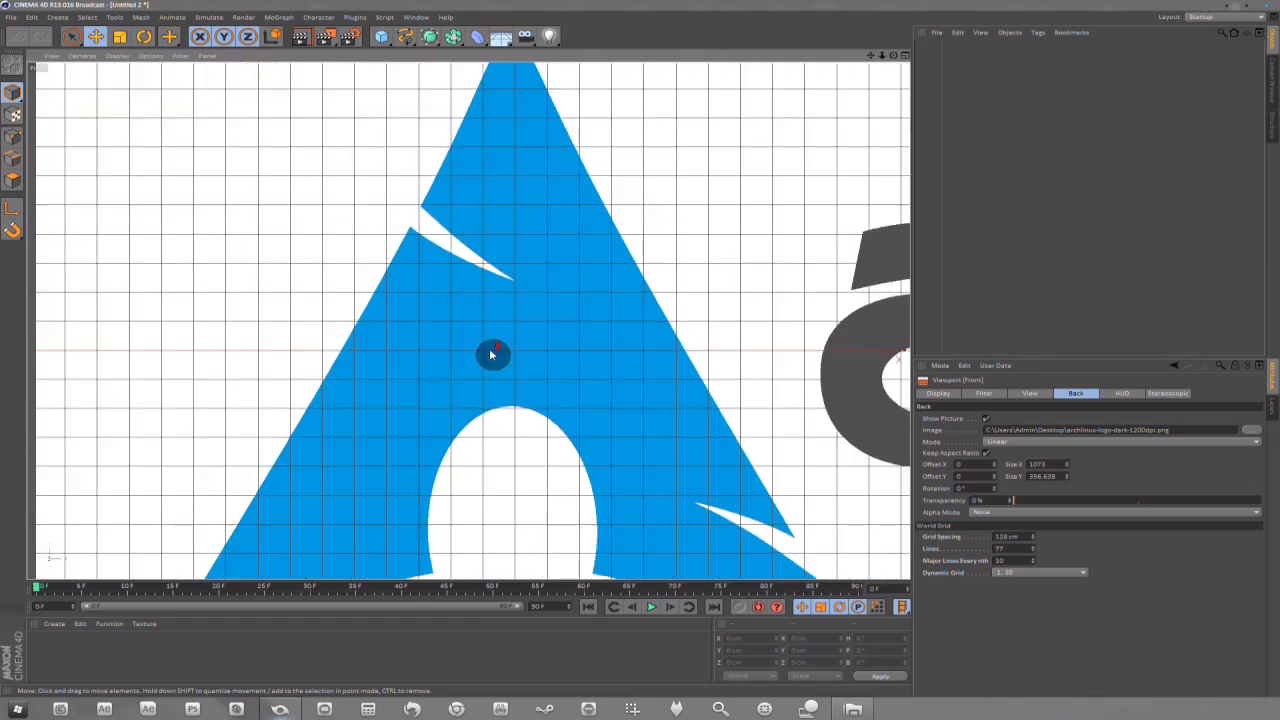
scroll(490, 352, down, 5)
scroll(490, 352, down, 4)
drag(872, 57, 727, 45)
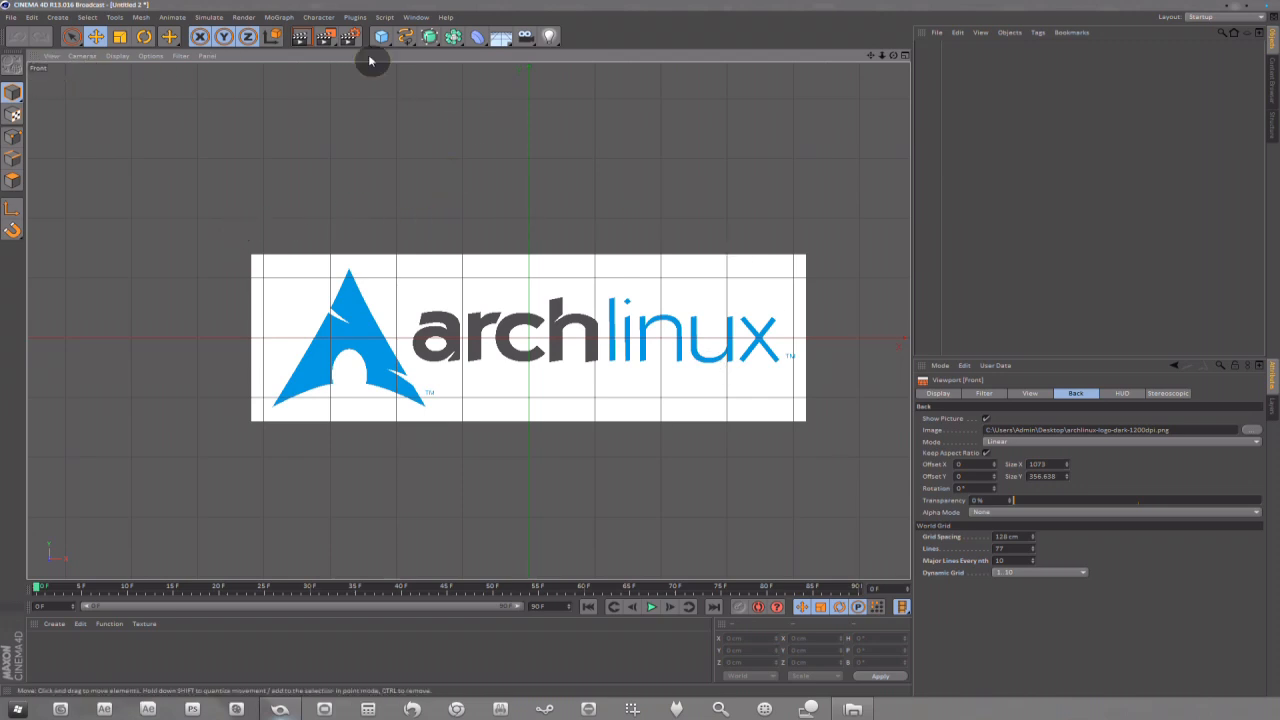
- Try a freehand S-shaped spline in the full-size Perspective view, orbit around it and delete it
click(903, 58)
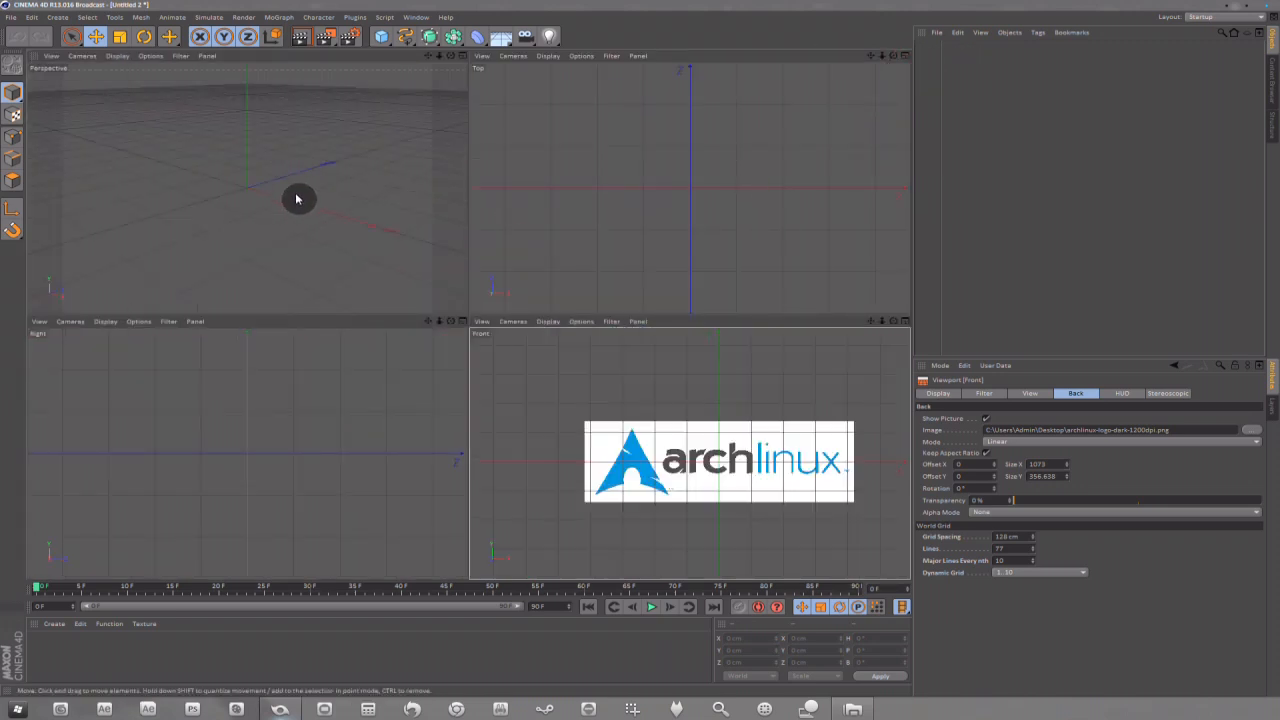
click(463, 56)
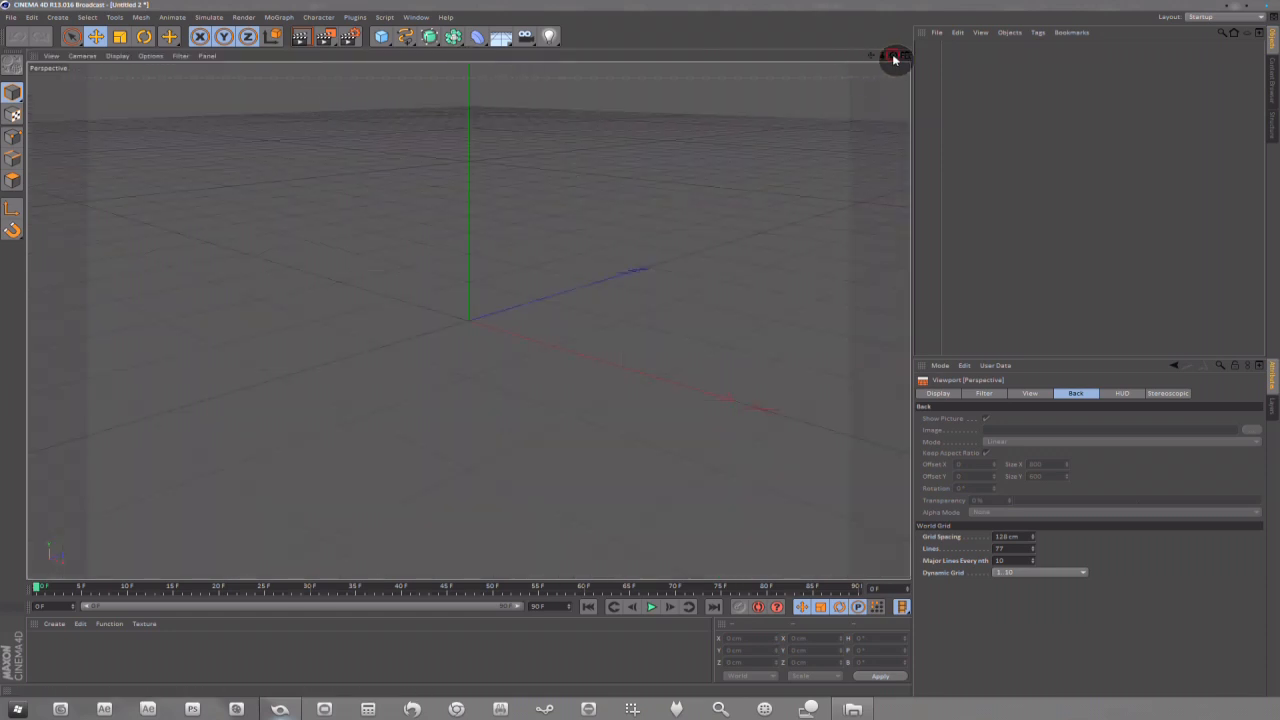
drag(893, 57, 763, 64)
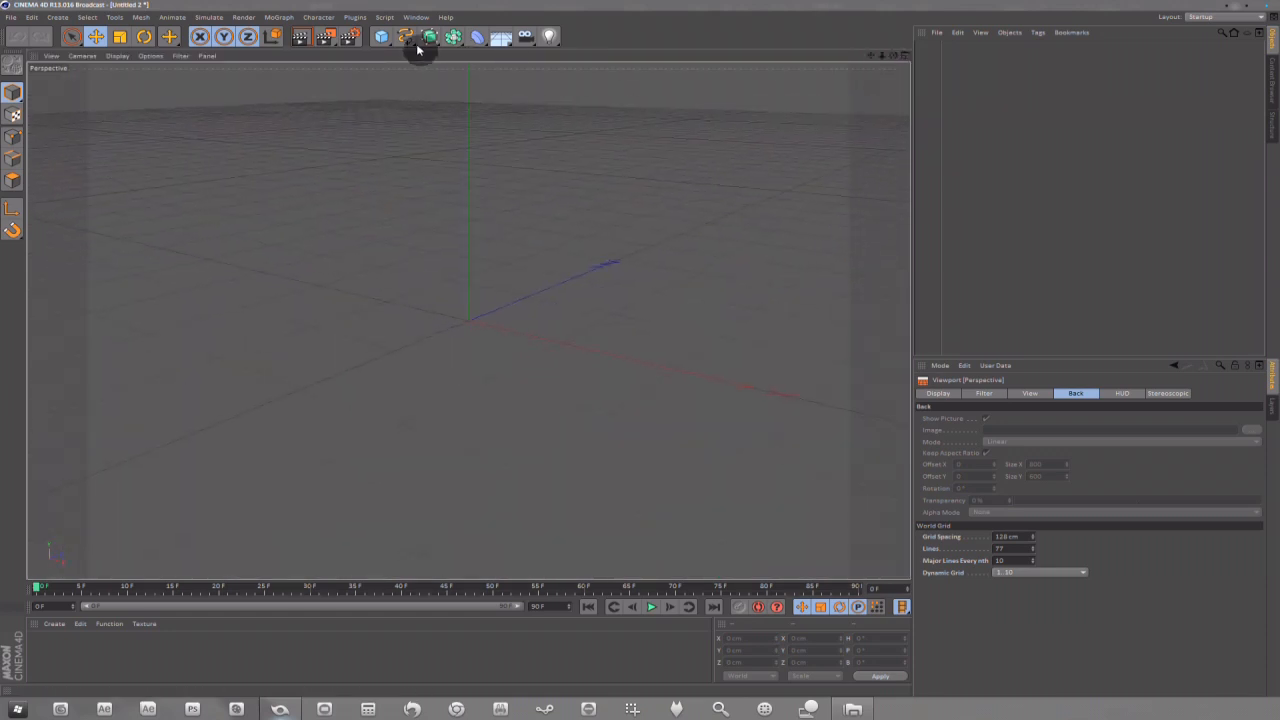
mouse_move(405, 38)
mouse_down()
mouse_move(500, 49)
mouse_move(452, 52)
mouse_up()
mouse_move(376, 263)
mouse_down()
mouse_move(586, 240)
mouse_move(406, 154)
mouse_move(552, 122)
mouse_up()
drag(895, 57, 1046, 63)
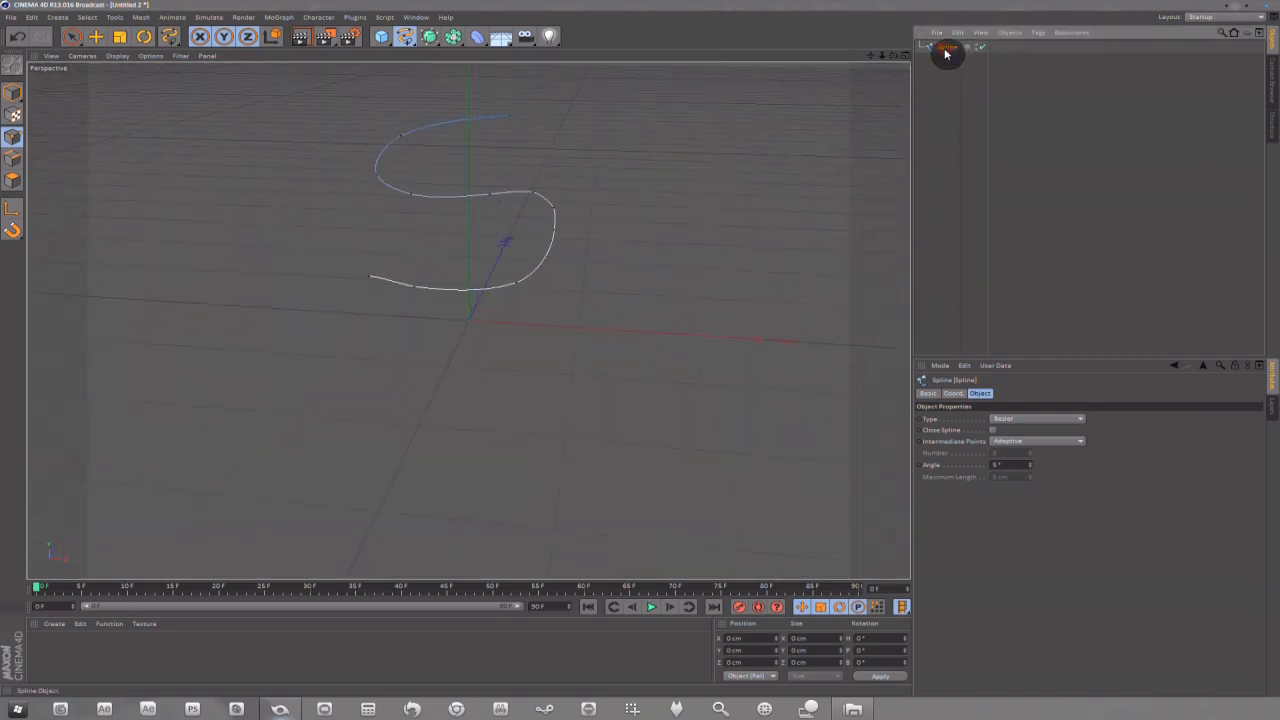
key(Delete)
- Try a freehand spline above the logo in the Front view of the four-view layout and delete it
click(895, 57)
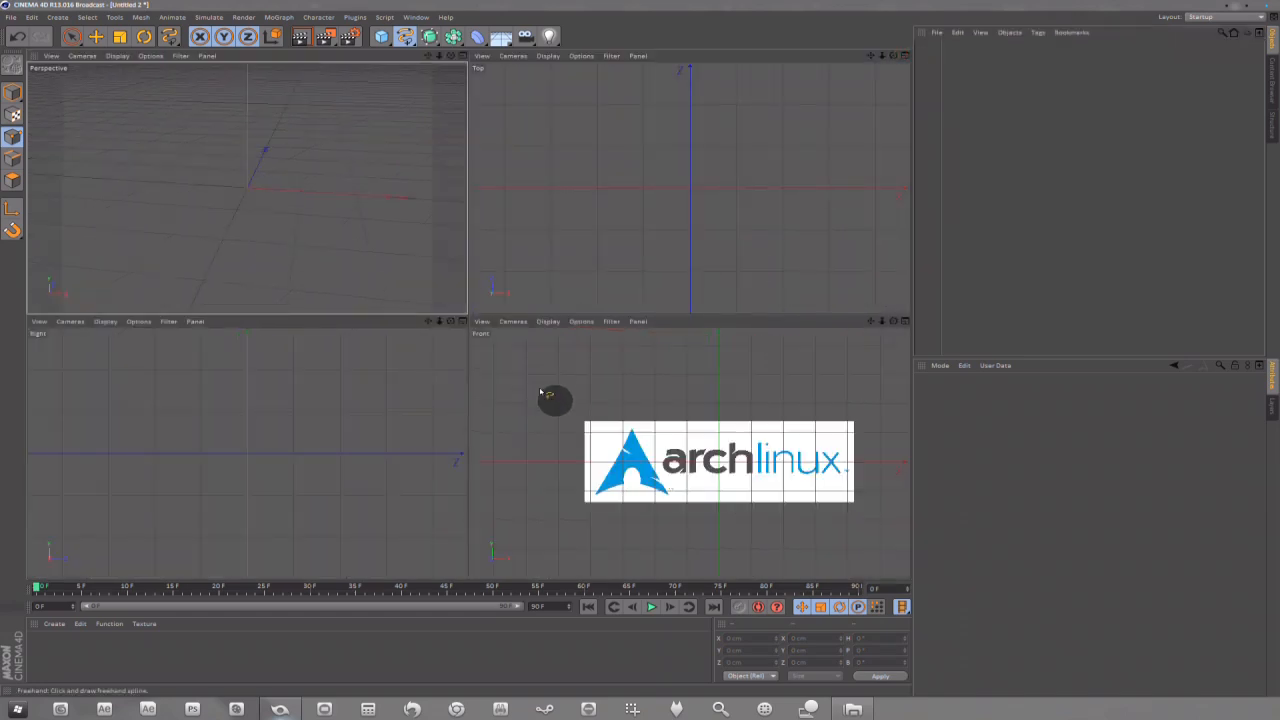
drag(540, 388, 867, 342)
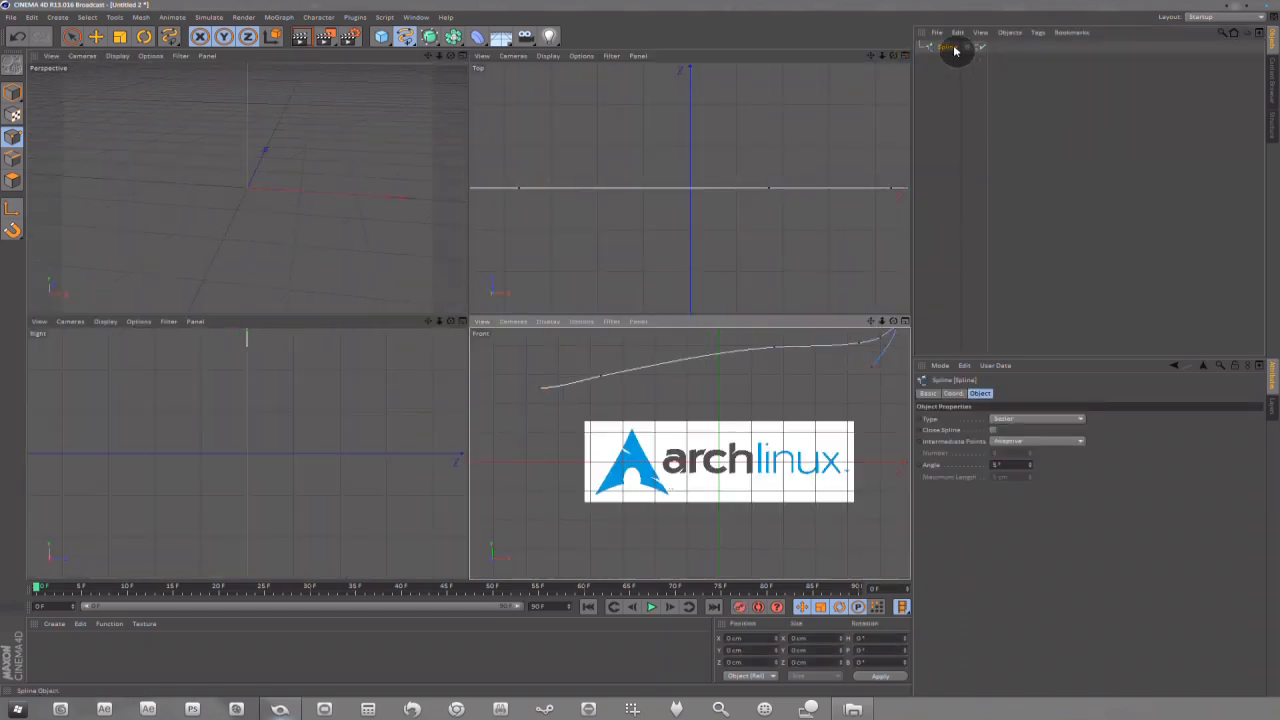
key(Delete)
click(94, 36)
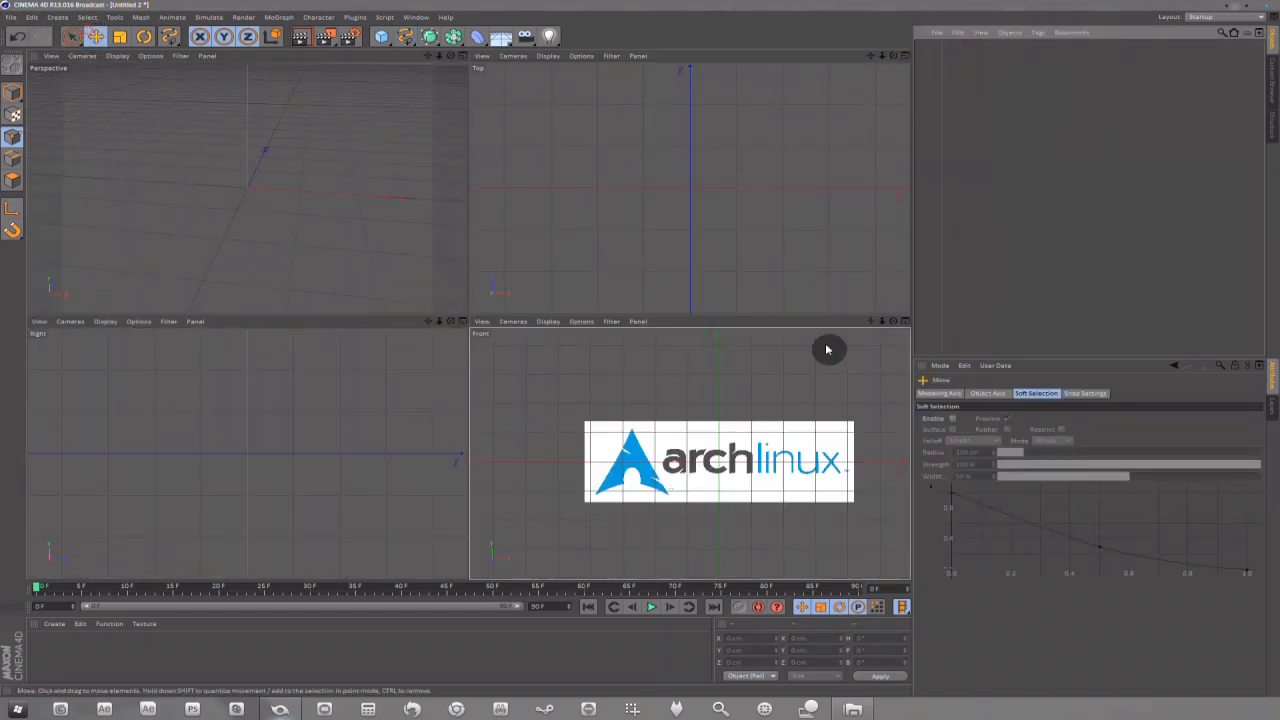
- Display the Front view alone at full size and activate the B-Spline drawing tool
click(904, 321)
scroll(340, 357, up, 10)
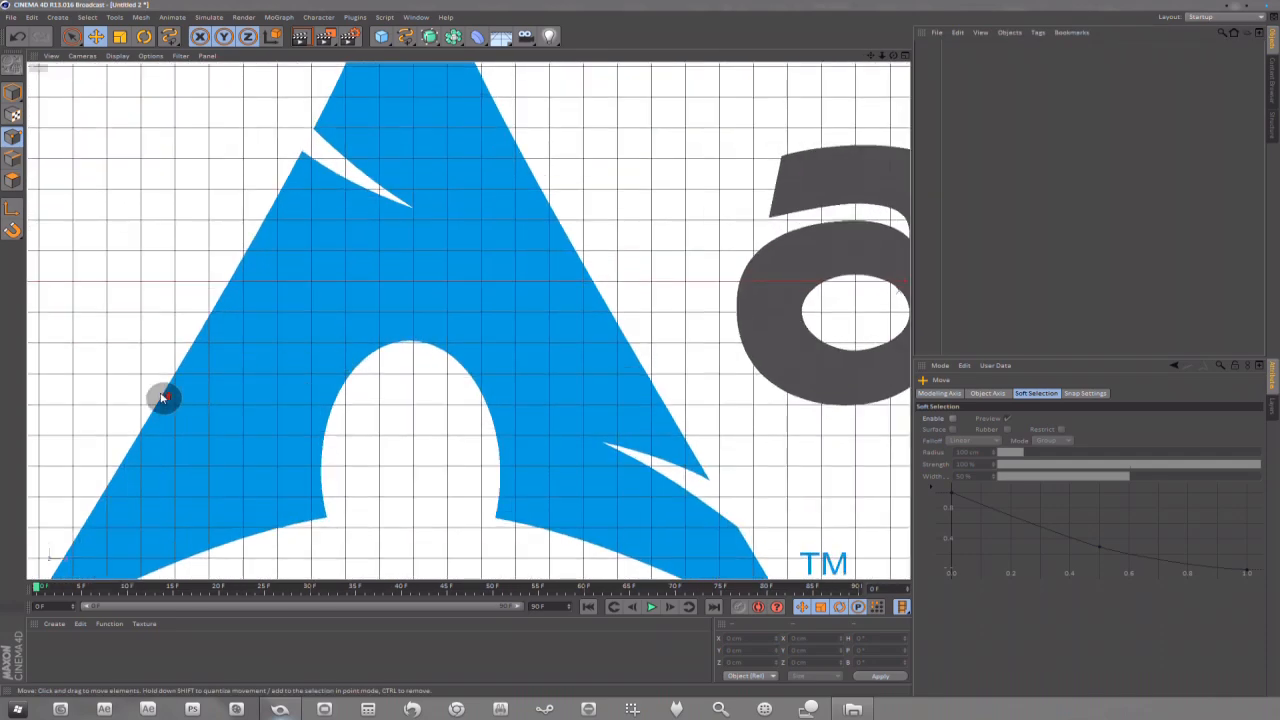
scroll(163, 398, up, 8)
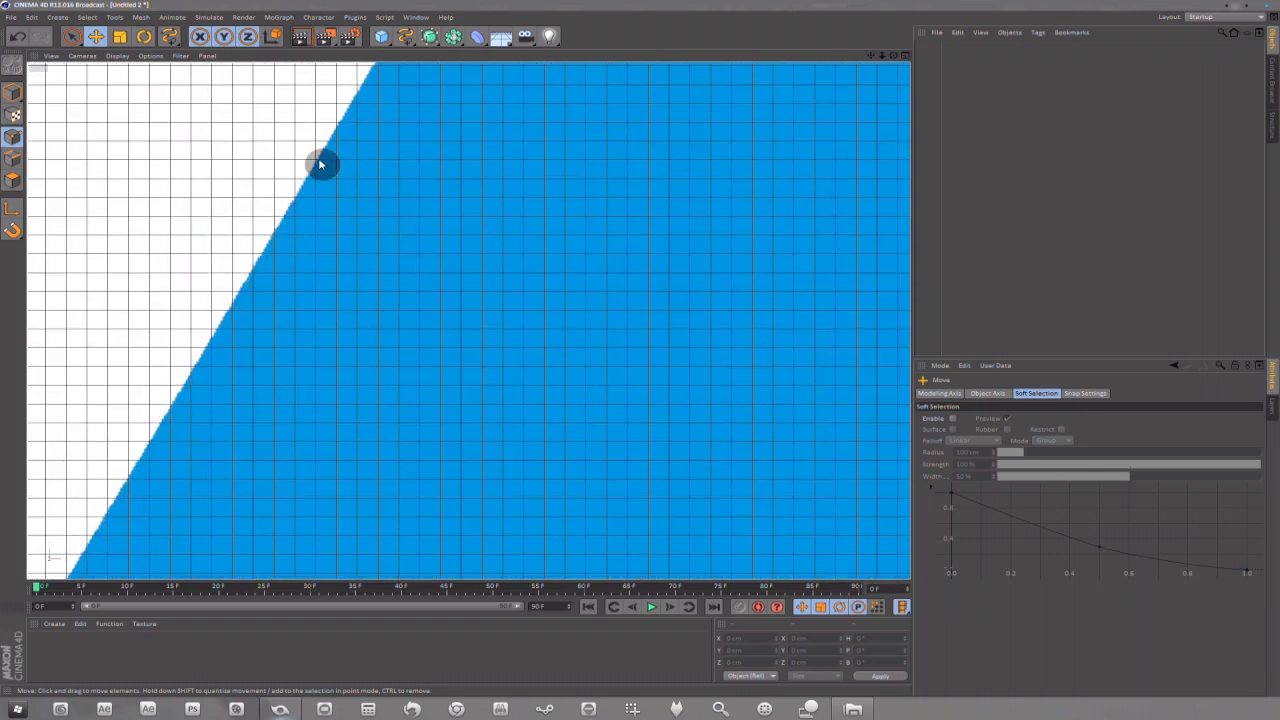
scroll(220, 326, down, 10)
drag(870, 56, 1045, 33)
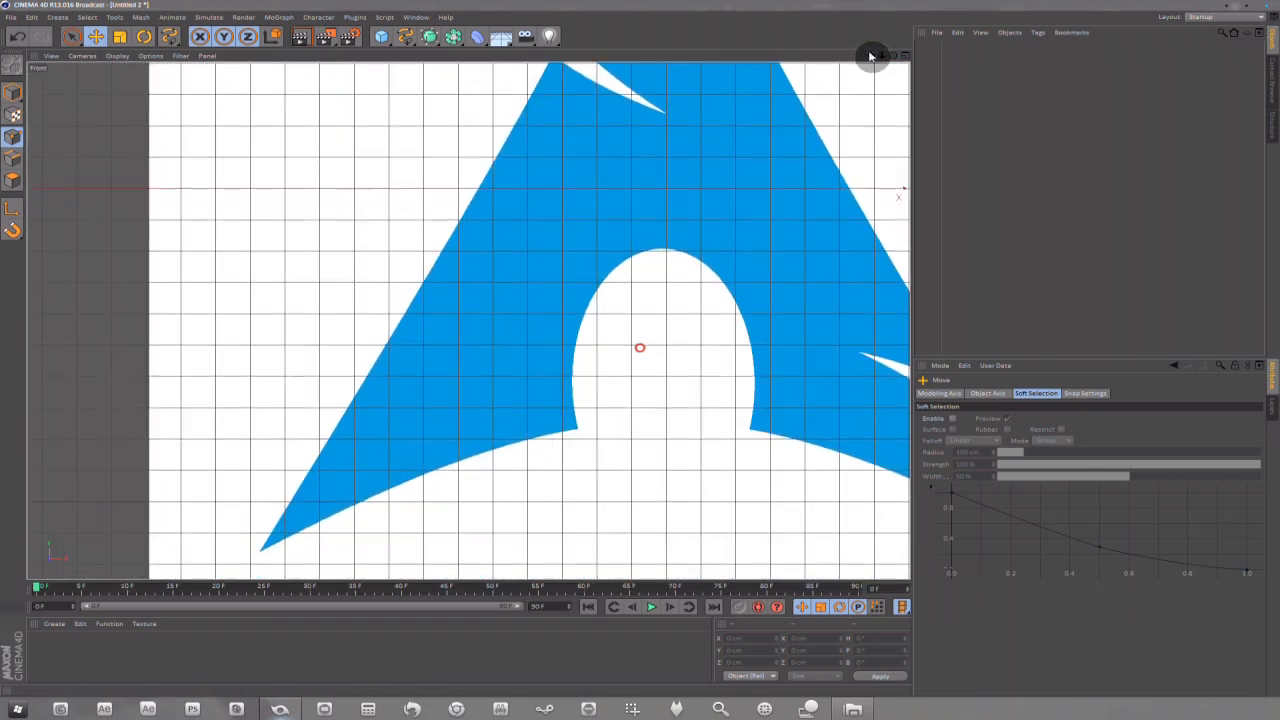
drag(405, 36, 593, 57)
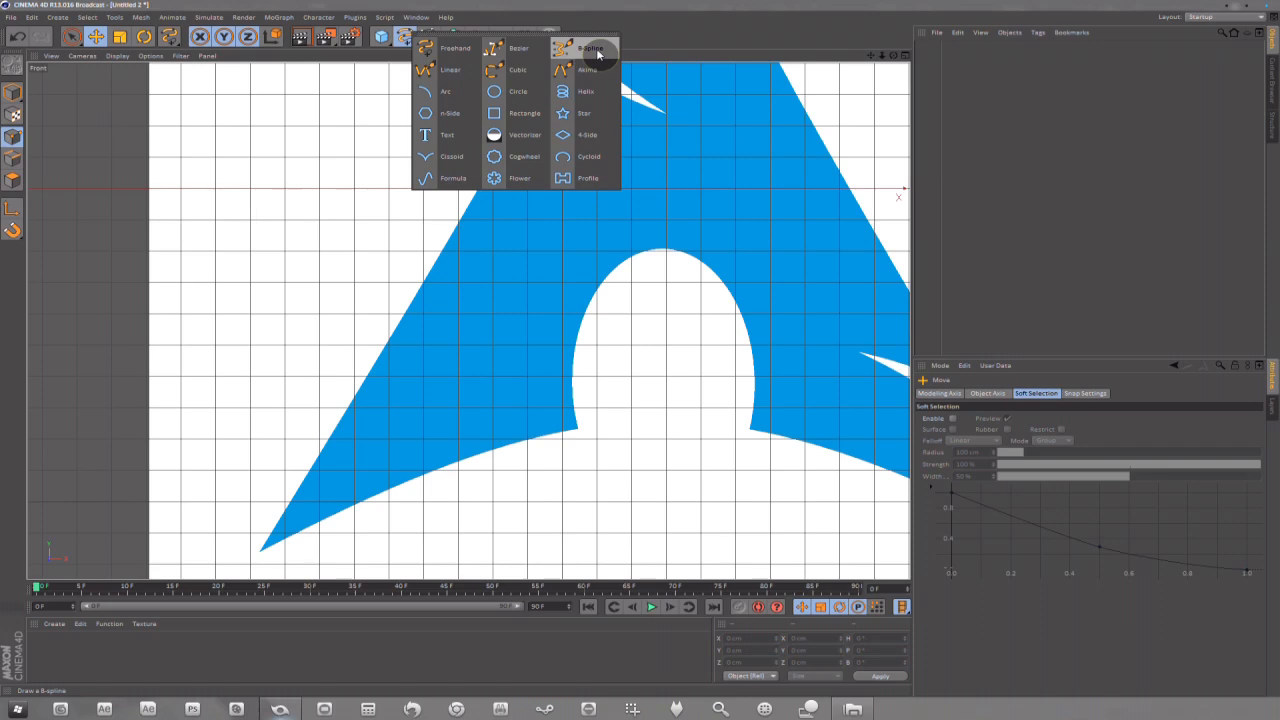
click(597, 55)
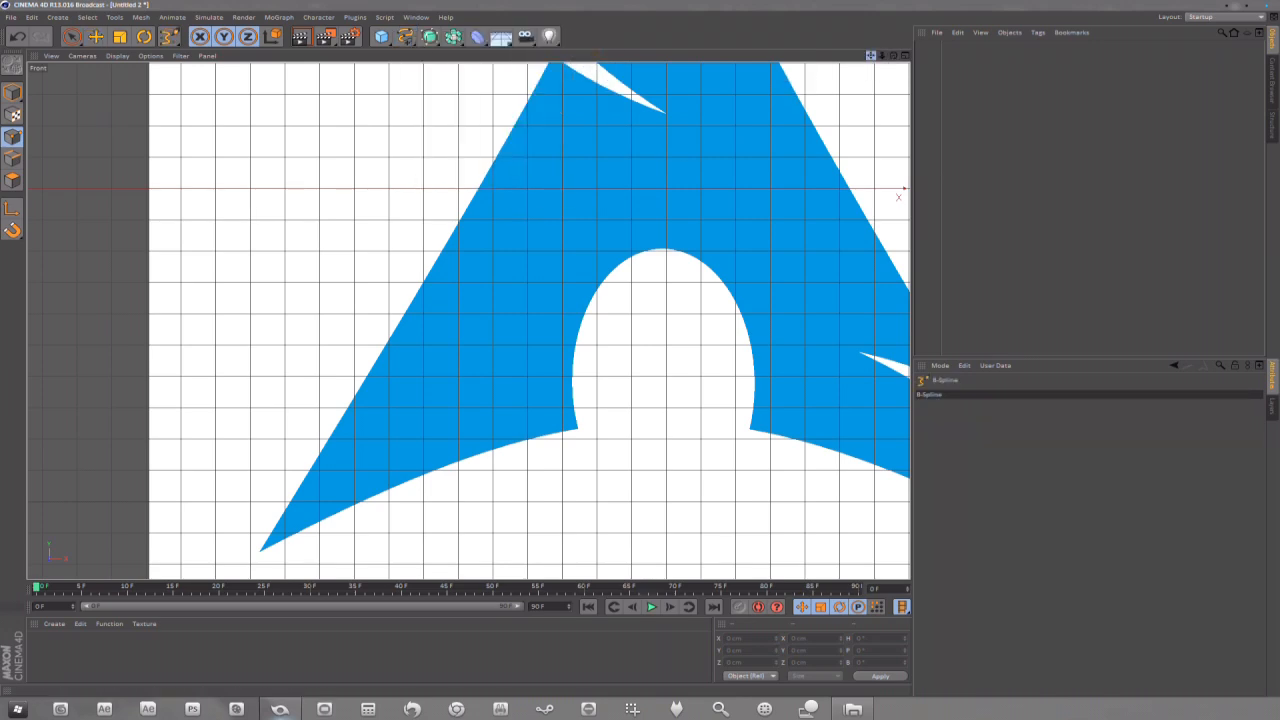
- Examine the edges of the logo at close range, especially the upper curve of the letter "a"
drag(870, 56, 1101, 0)
scroll(496, 336, up, 5)
scroll(500, 340, up, 4)
scroll(590, 313, down, 5)
click(590, 313)
scroll(858, 60, down, 2)
drag(880, 56, 454, 179)
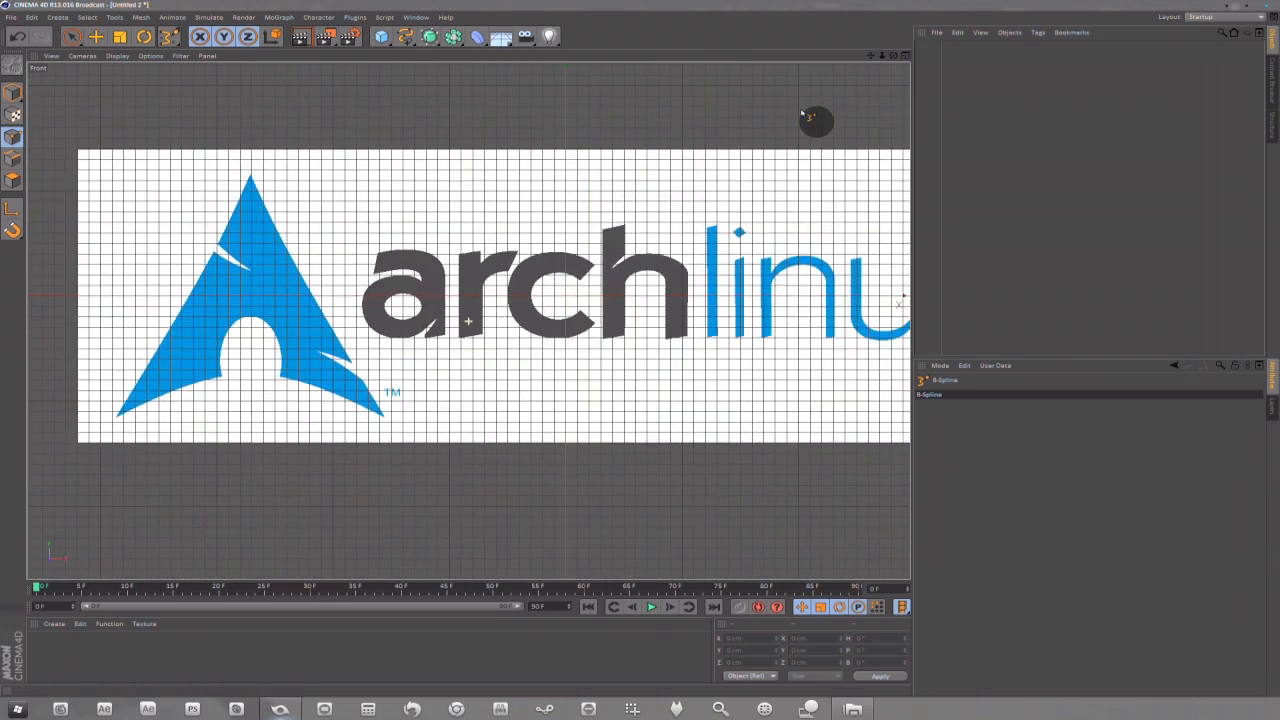
scroll(780, 172, down, 2)
scroll(423, 271, up, 10)
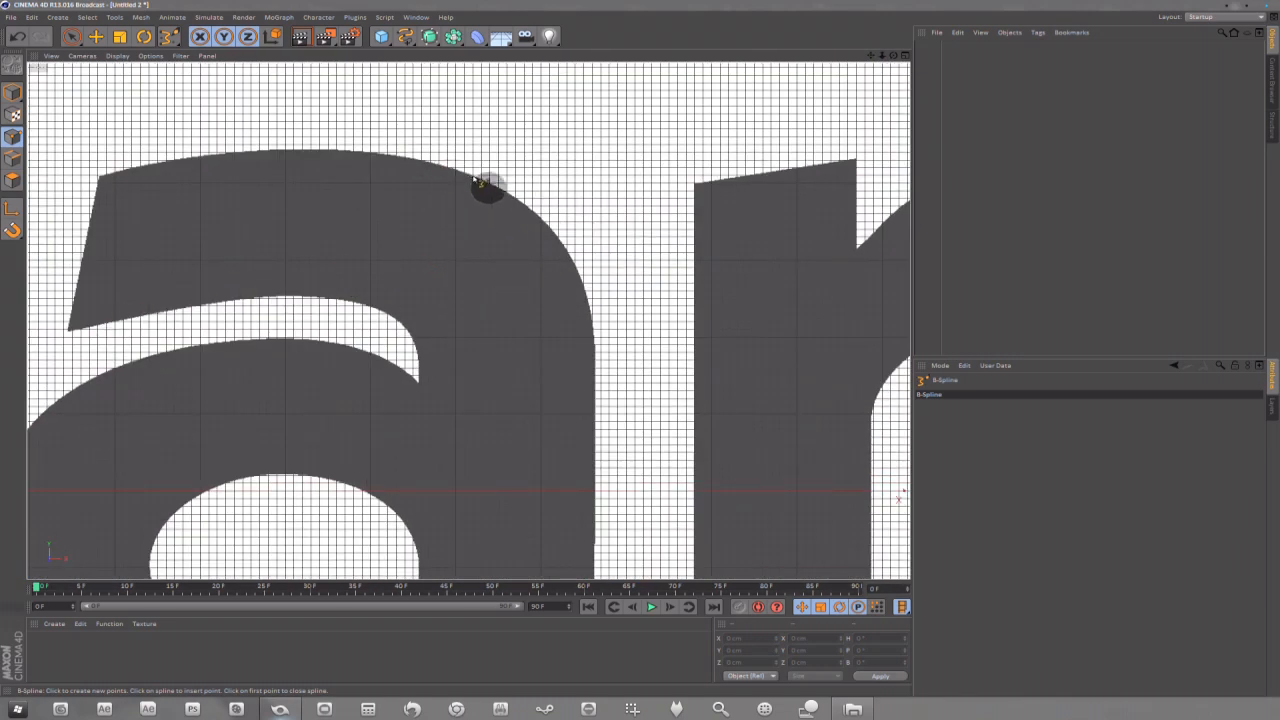
scroll(476, 182, up, 8)
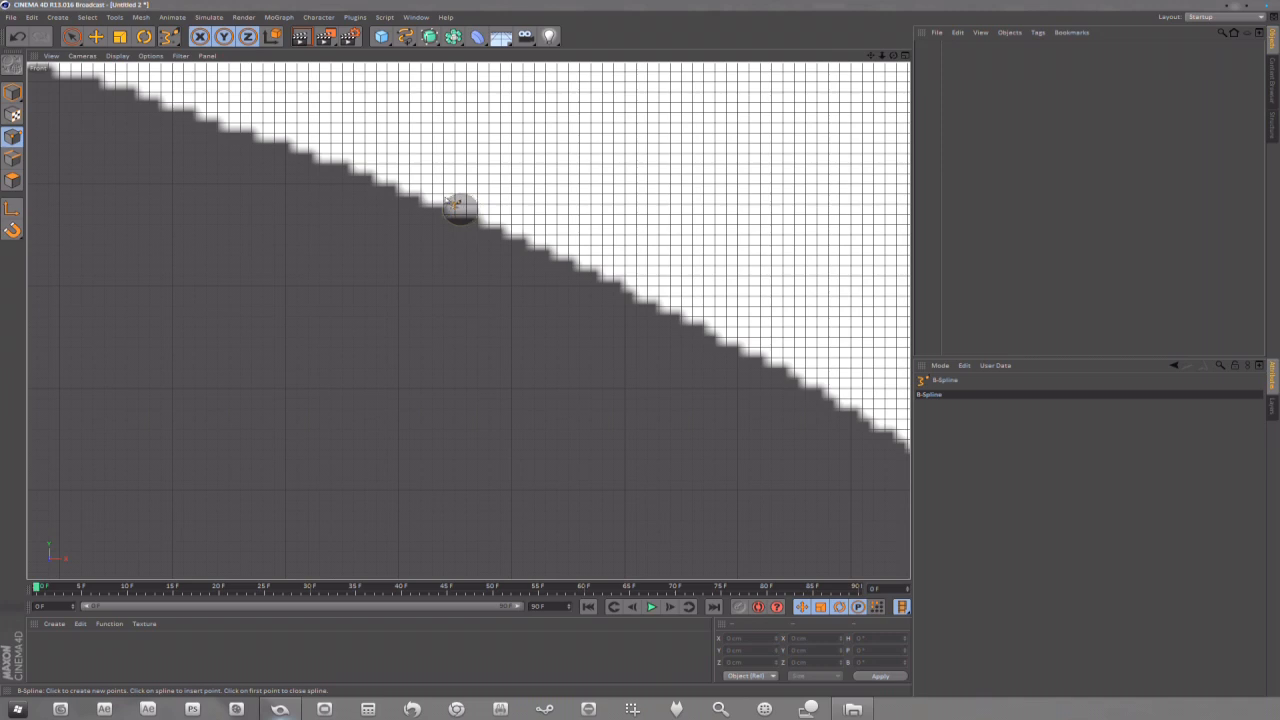
scroll(528, 234, down, 10)
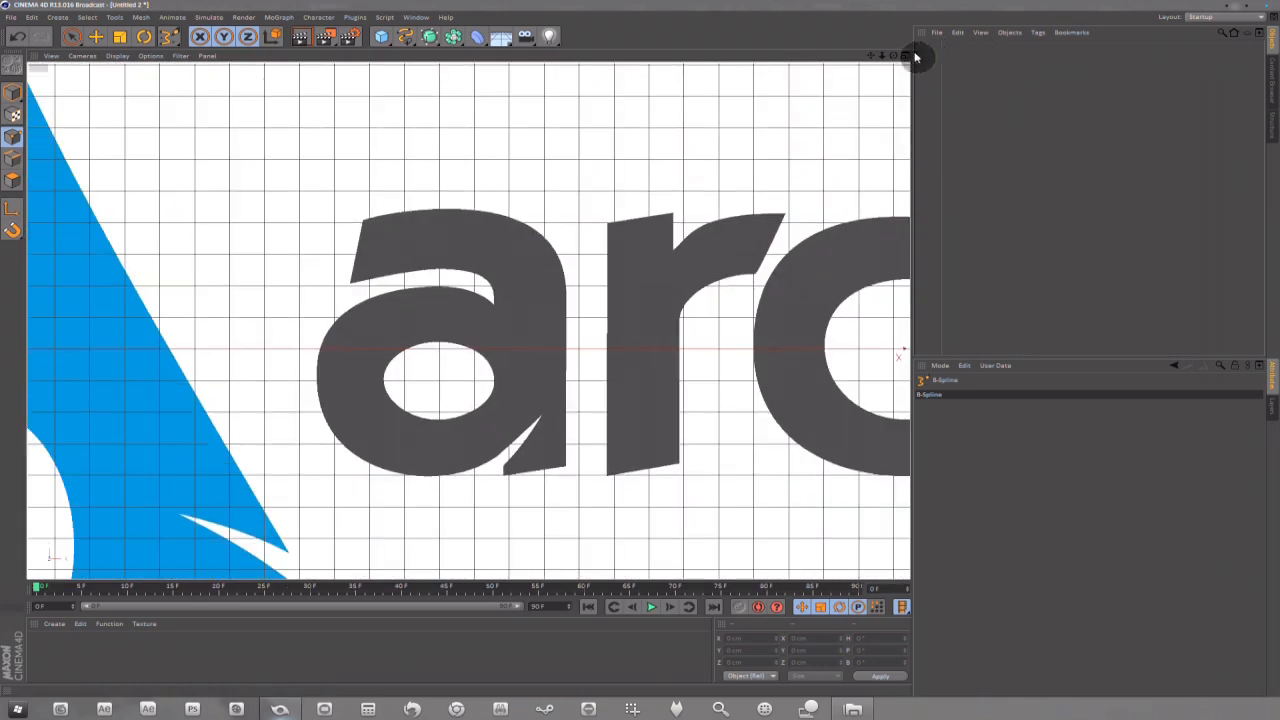
- Examine the blue A symbol's lower-left tip, left leg and central arch at close range
drag(874, 61, 471, 322)
scroll(333, 325, down, 3)
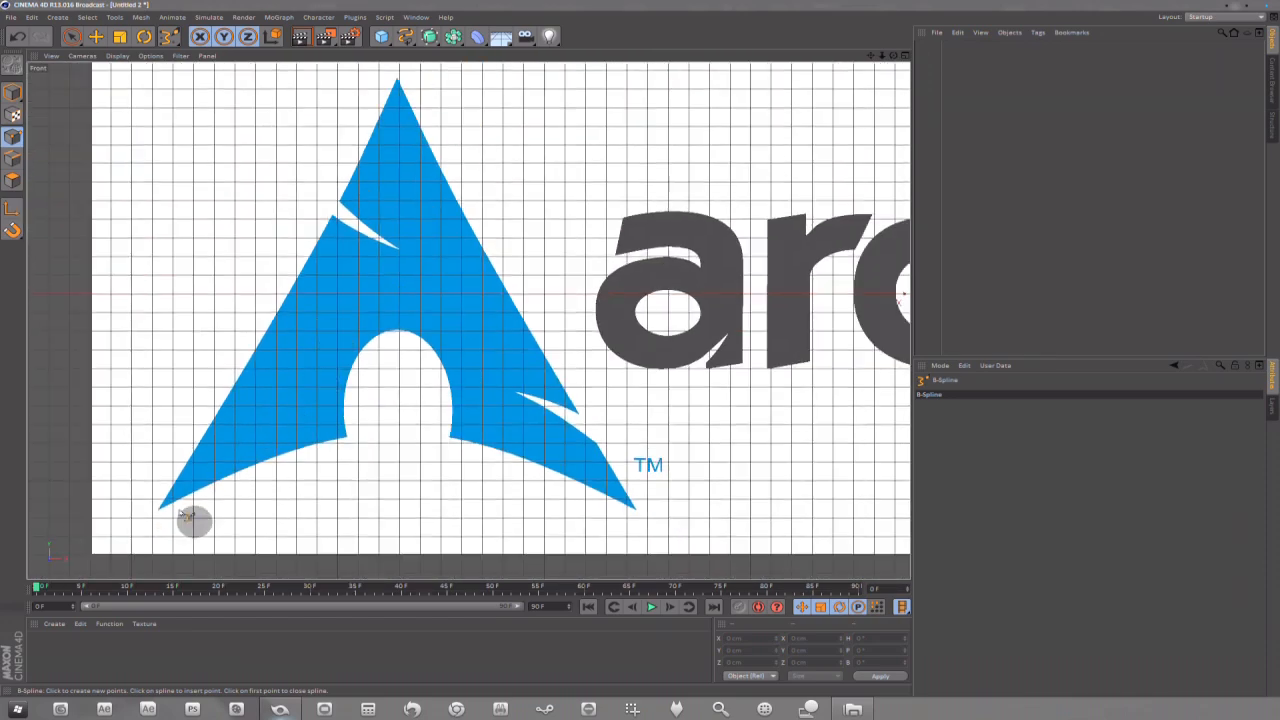
scroll(185, 516, up, 8)
scroll(170, 524, up, 6)
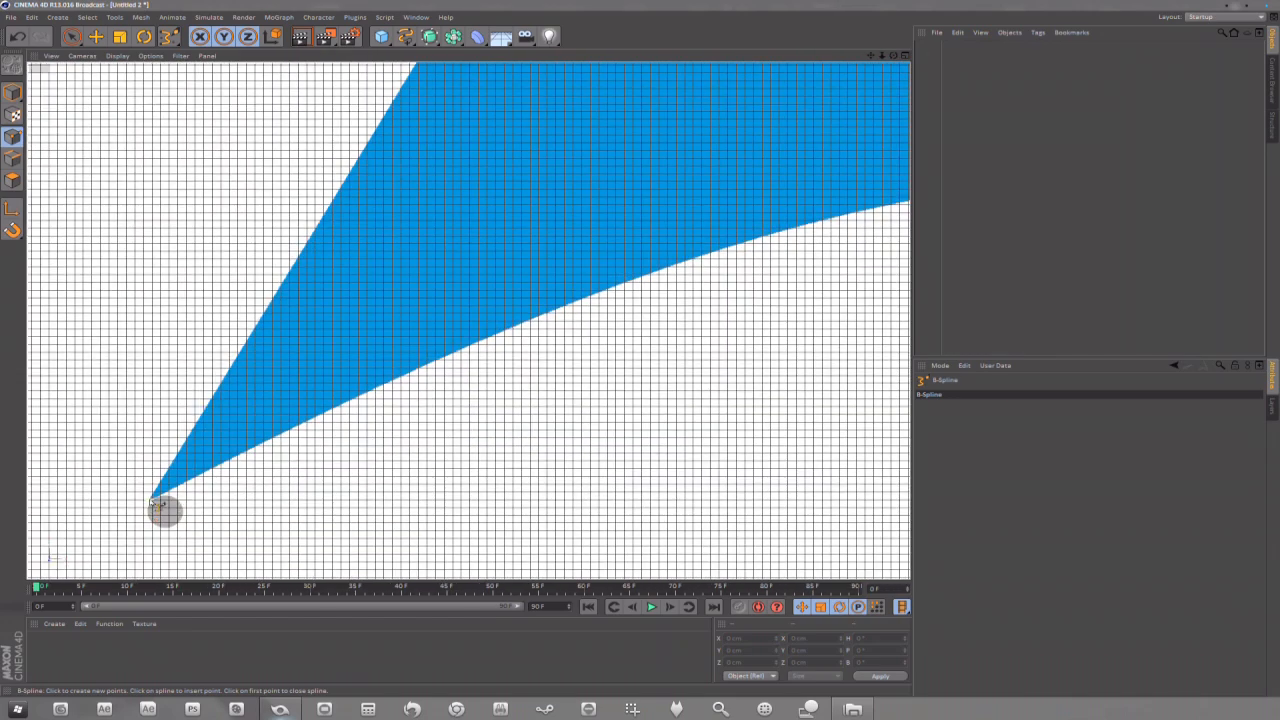
scroll(409, 197, down, 4)
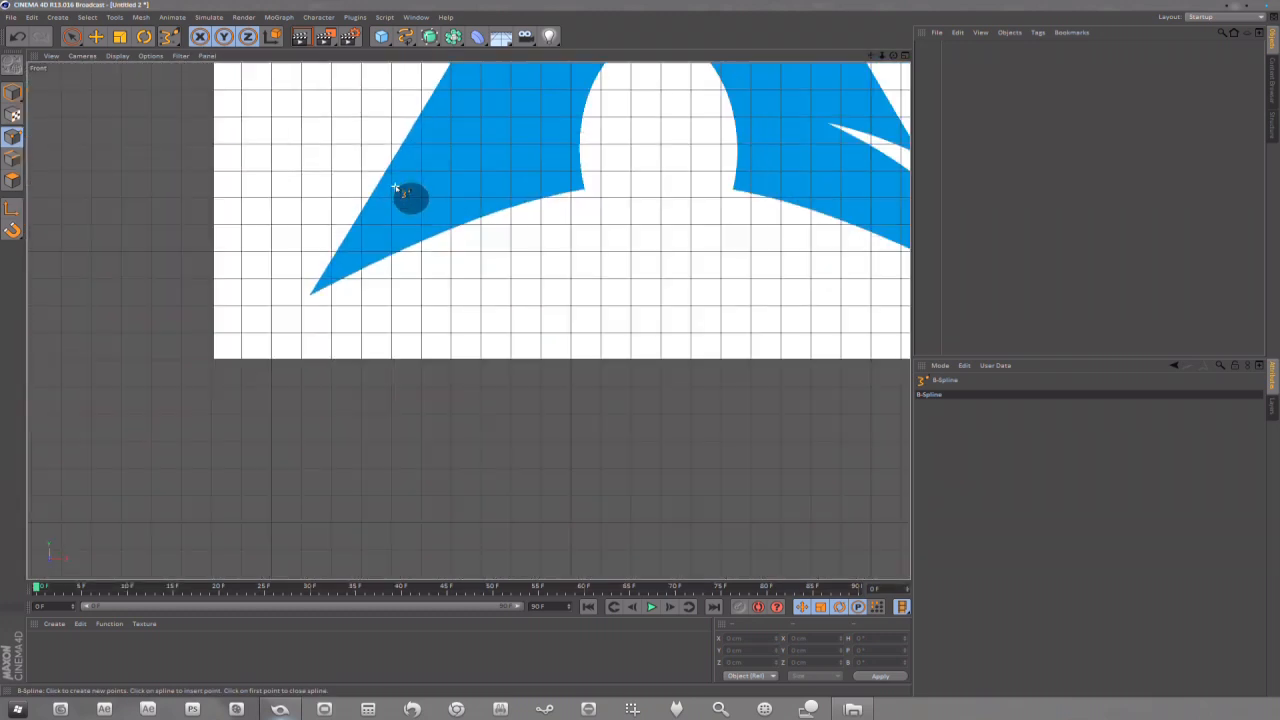
drag(872, 57, 794, 204)
scroll(432, 218, up, 4)
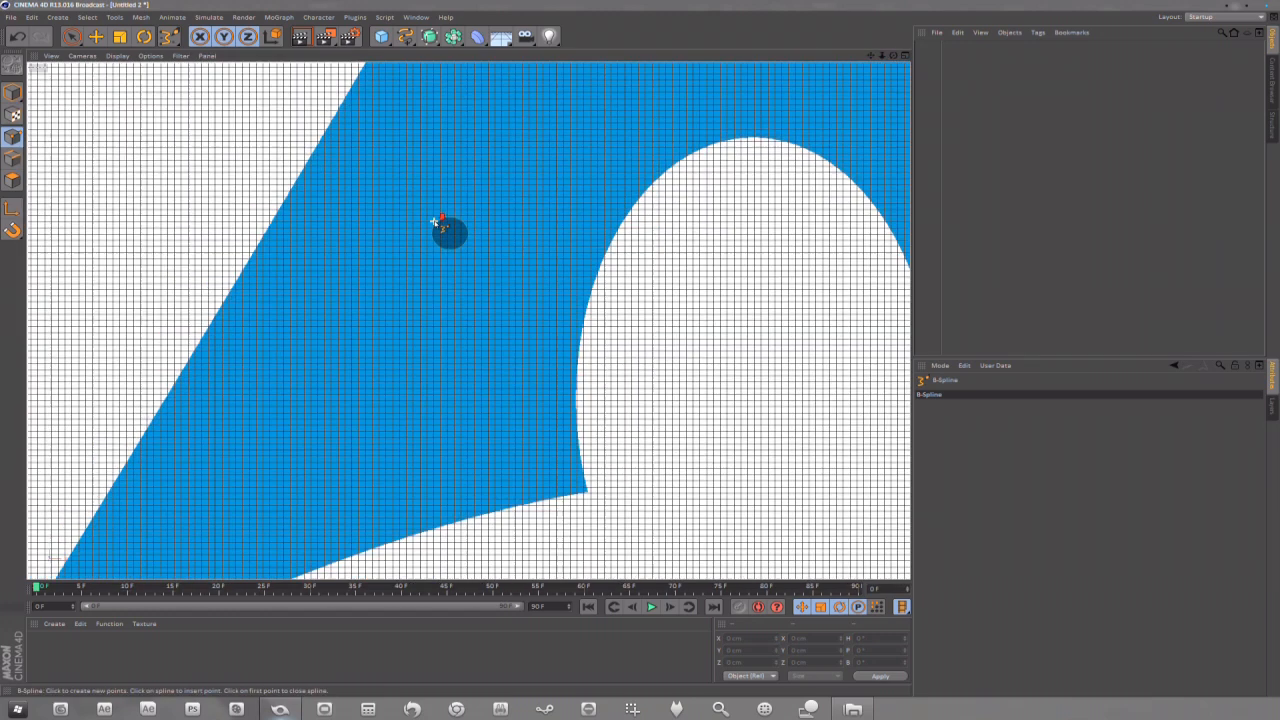
scroll(432, 218, down, 5)
drag(871, 57, 899, 120)
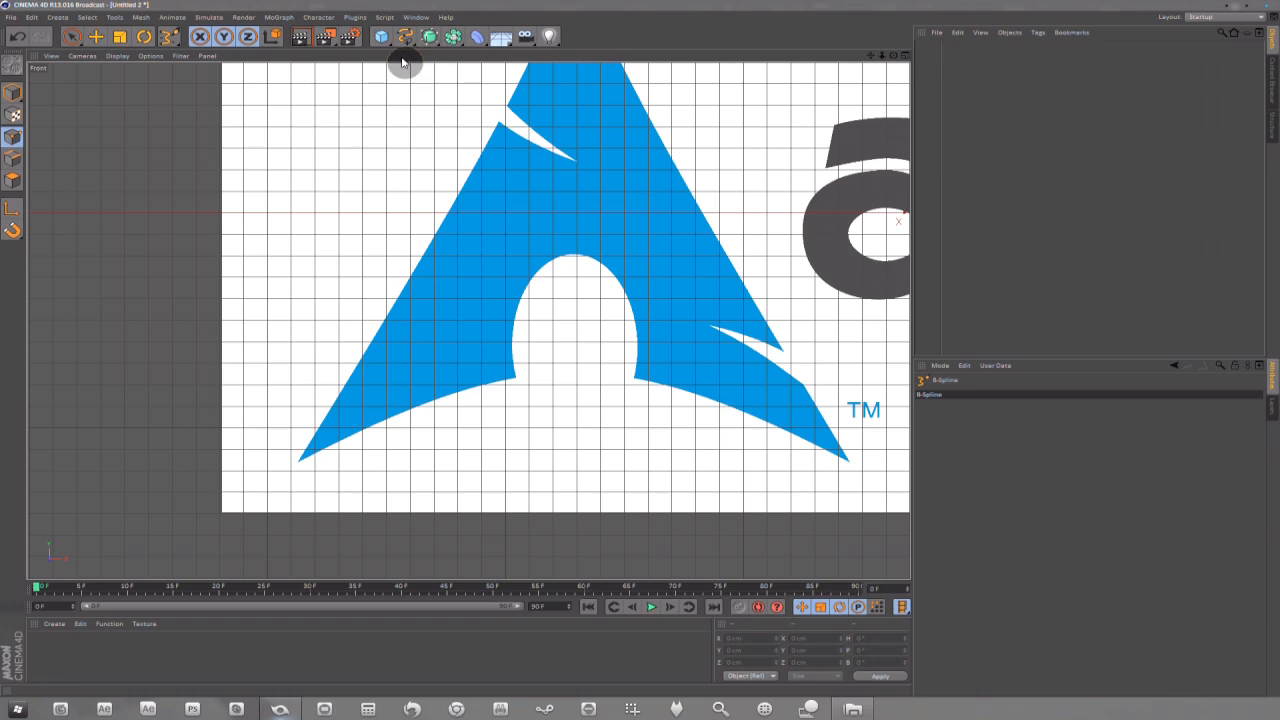
- Try a looping eleven-point B-spline across the middle of the A symbol and delete it
click(406, 40)
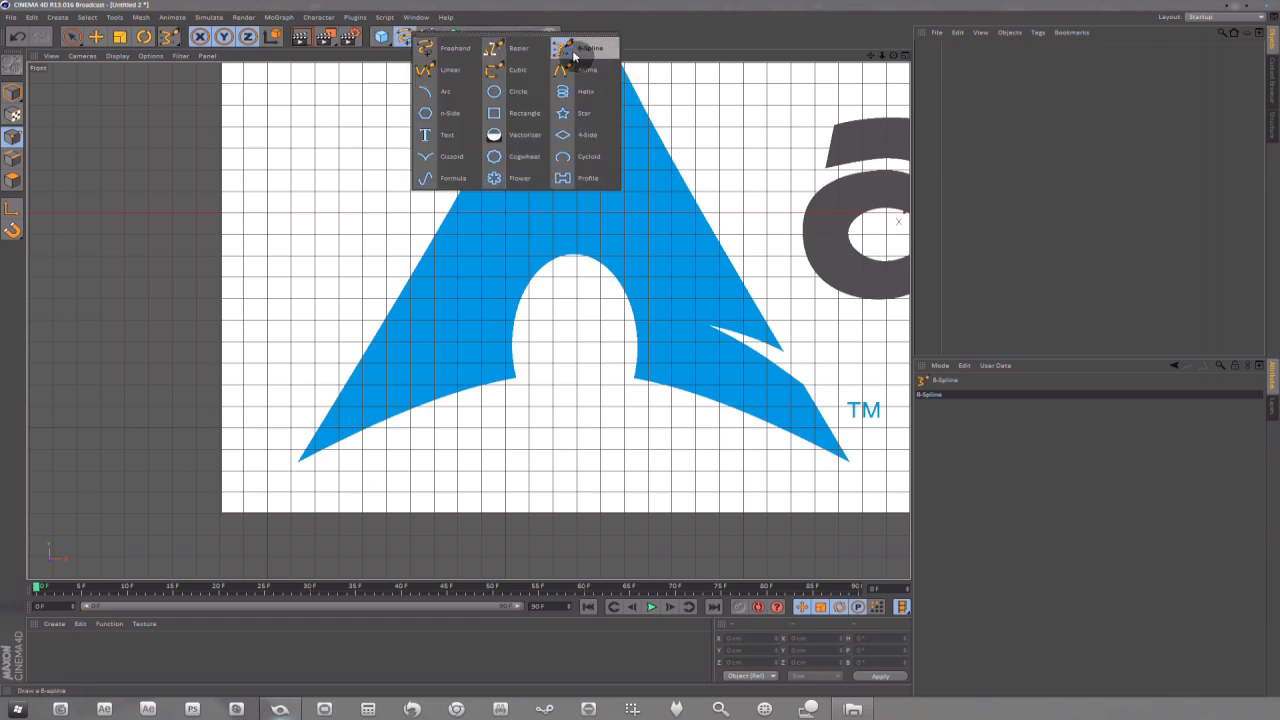
click(403, 42)
click(580, 50)
click(299, 202)
click(493, 181)
click(520, 243)
click(548, 327)
click(426, 340)
click(336, 304)
click(388, 235)
click(564, 172)
click(678, 270)
click(653, 340)
click(541, 354)
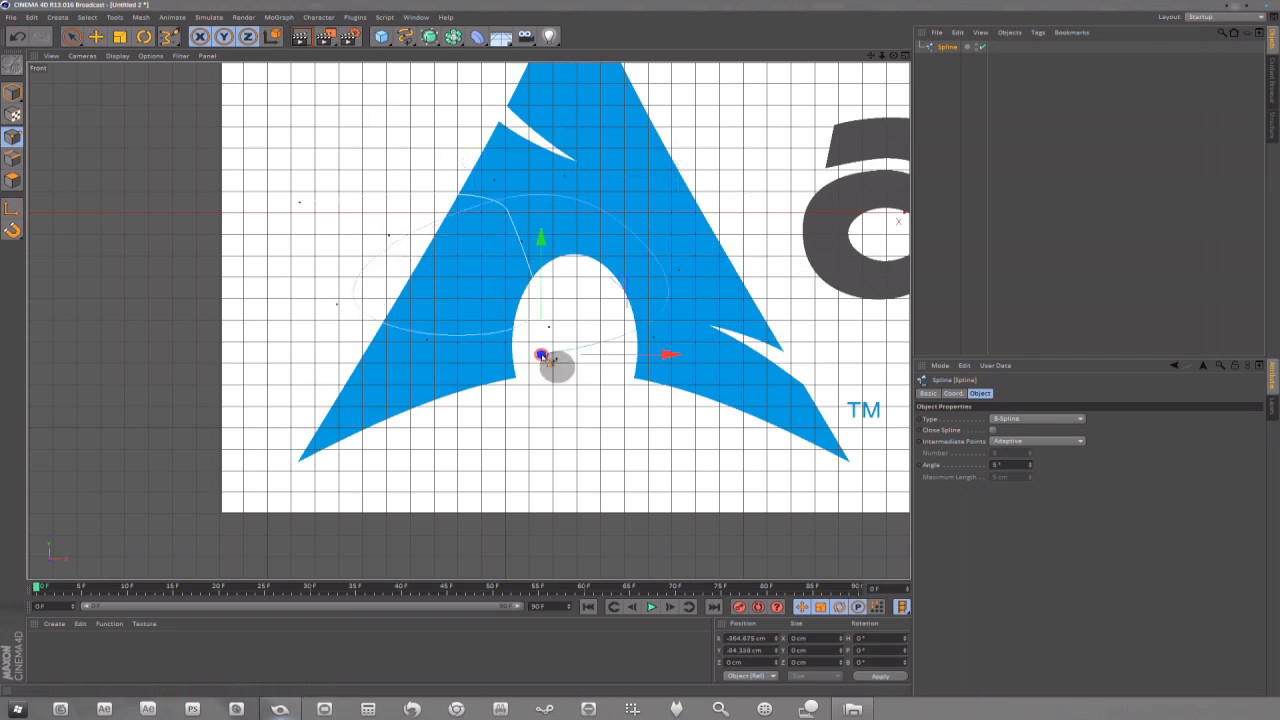
click(941, 50)
key(Delete)
- Try a three-point B-spline around the apex of the A symbol and undo it
scroll(280, 471, up, 6)
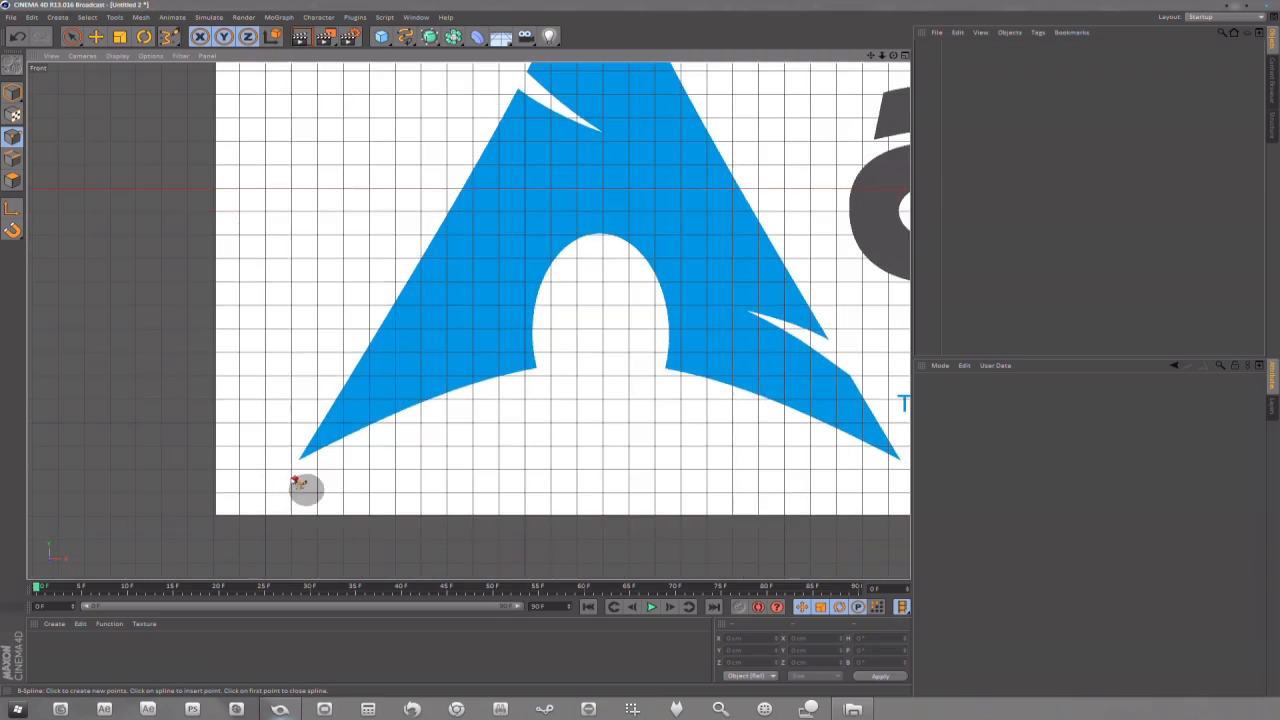
scroll(430, 355, down, 5)
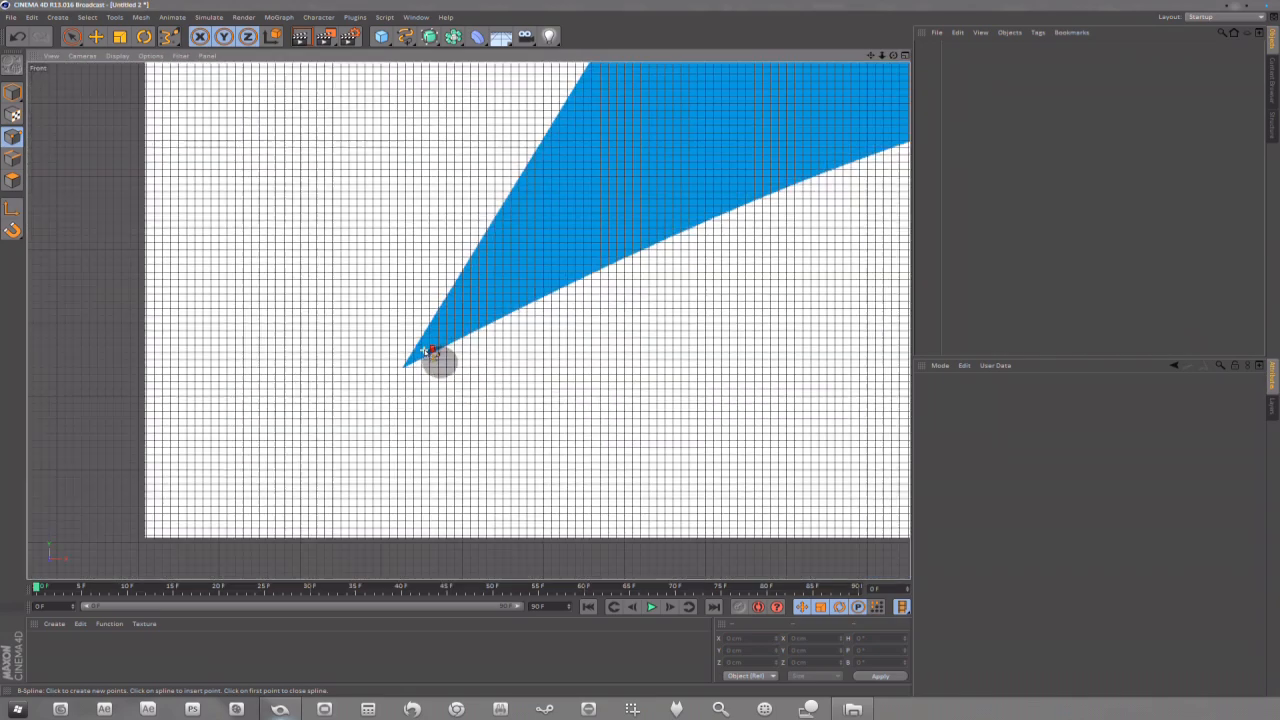
drag(871, 56, 790, 356)
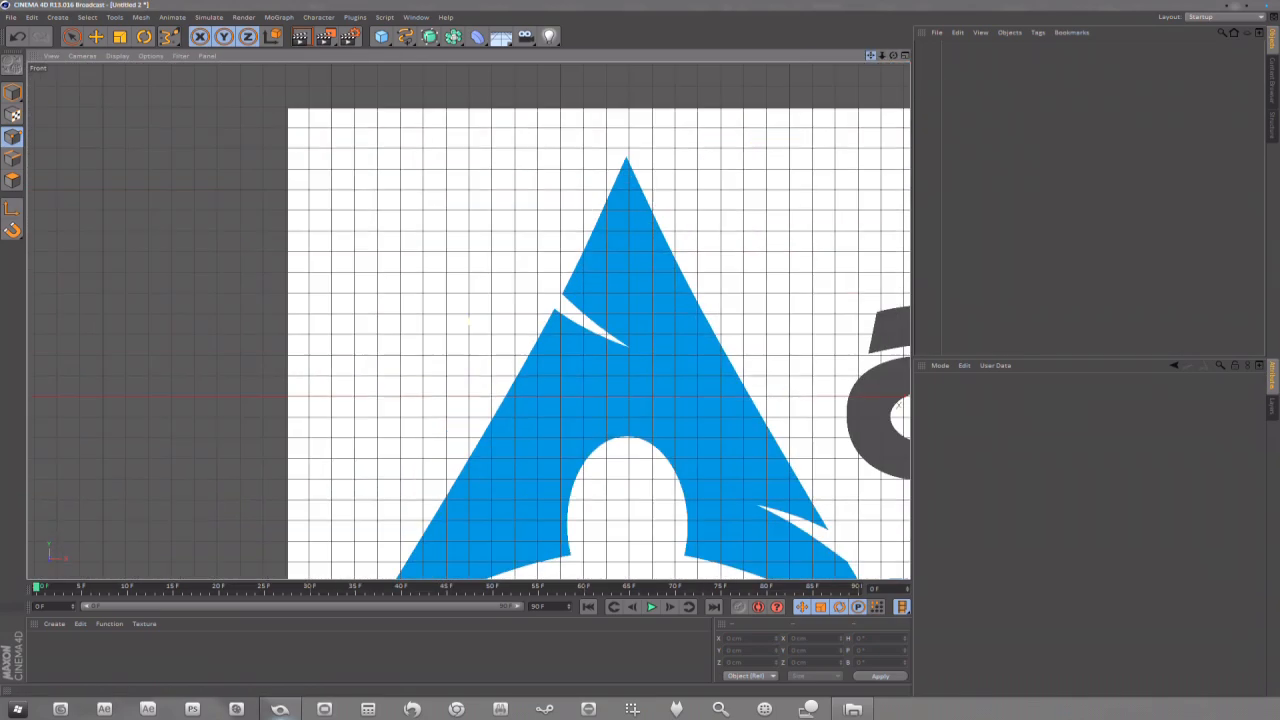
click(626, 163)
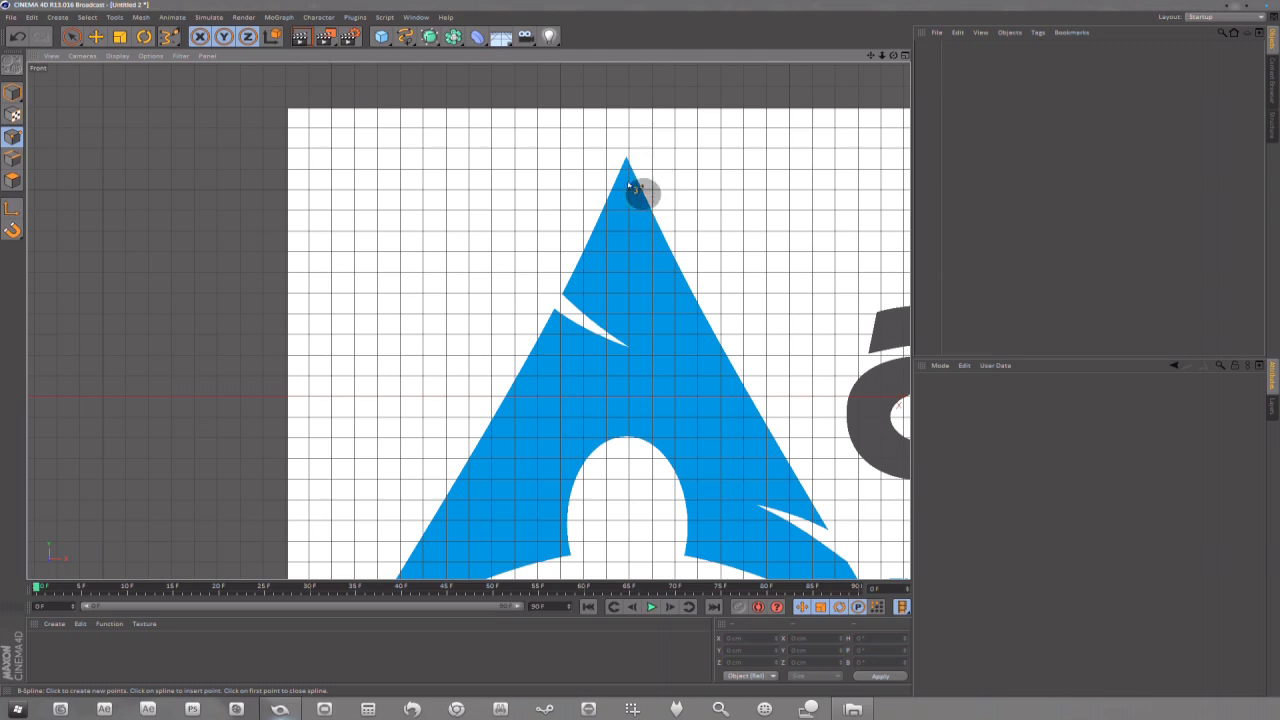
click(614, 184)
click(627, 158)
click(646, 207)
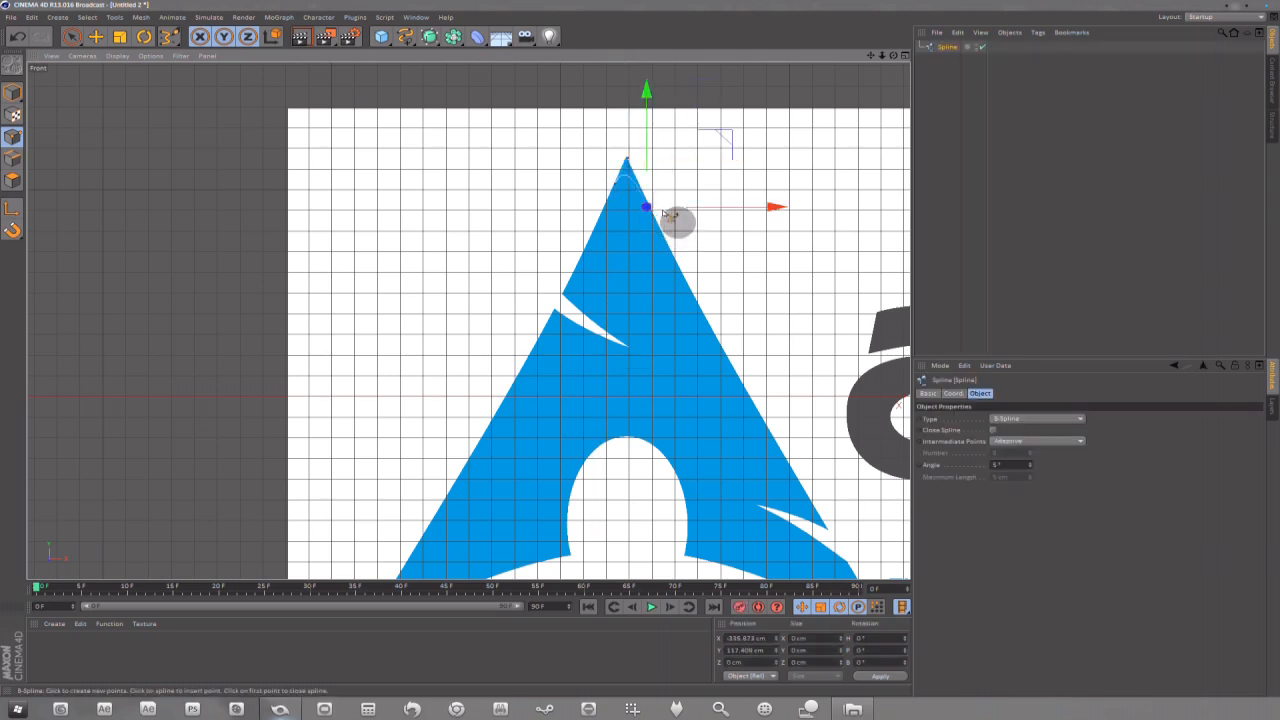
right_click(627, 160)
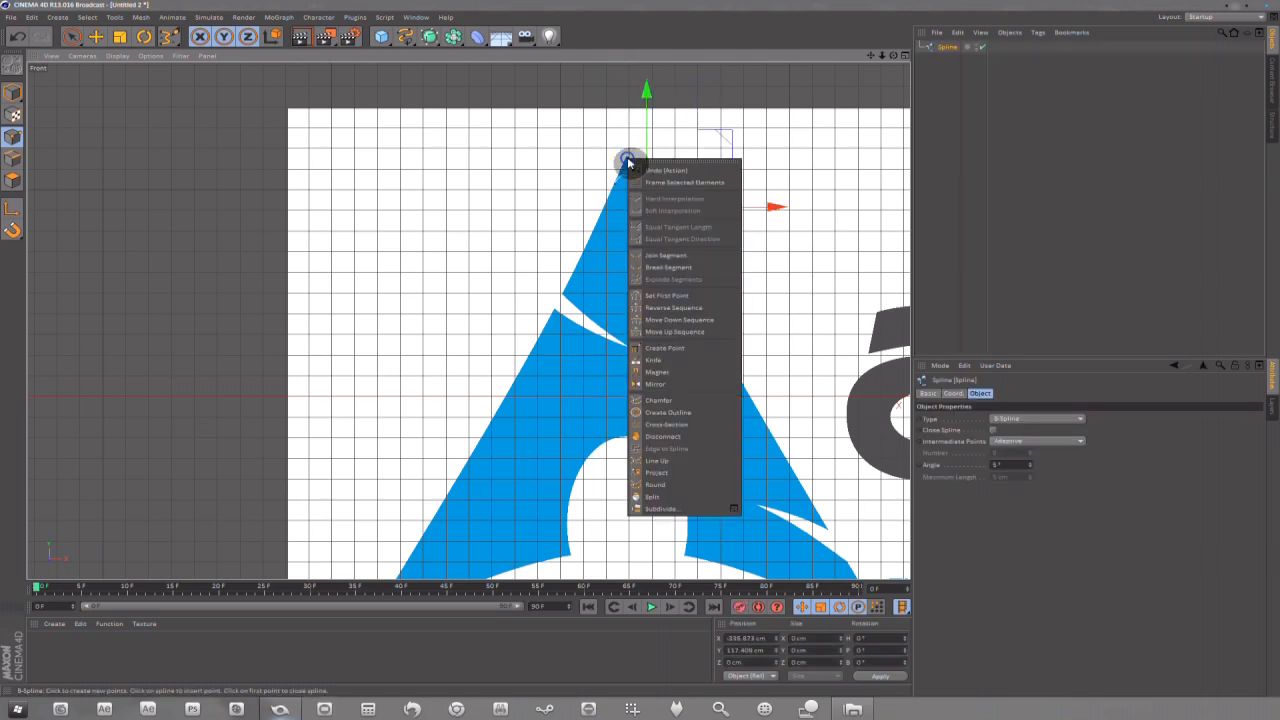
click(688, 5)
right_click(627, 158)
click(652, 6)
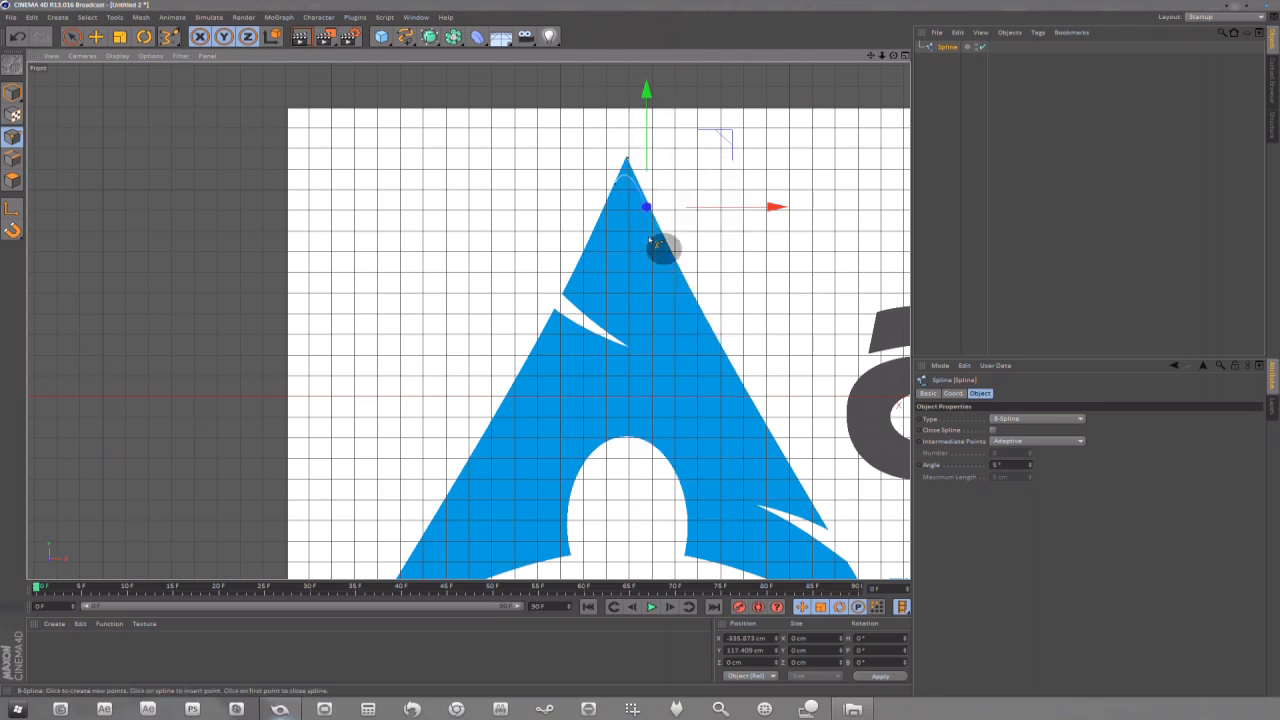
key(ctrl+z)
key(ctrl+z)
key(ctrl+z)
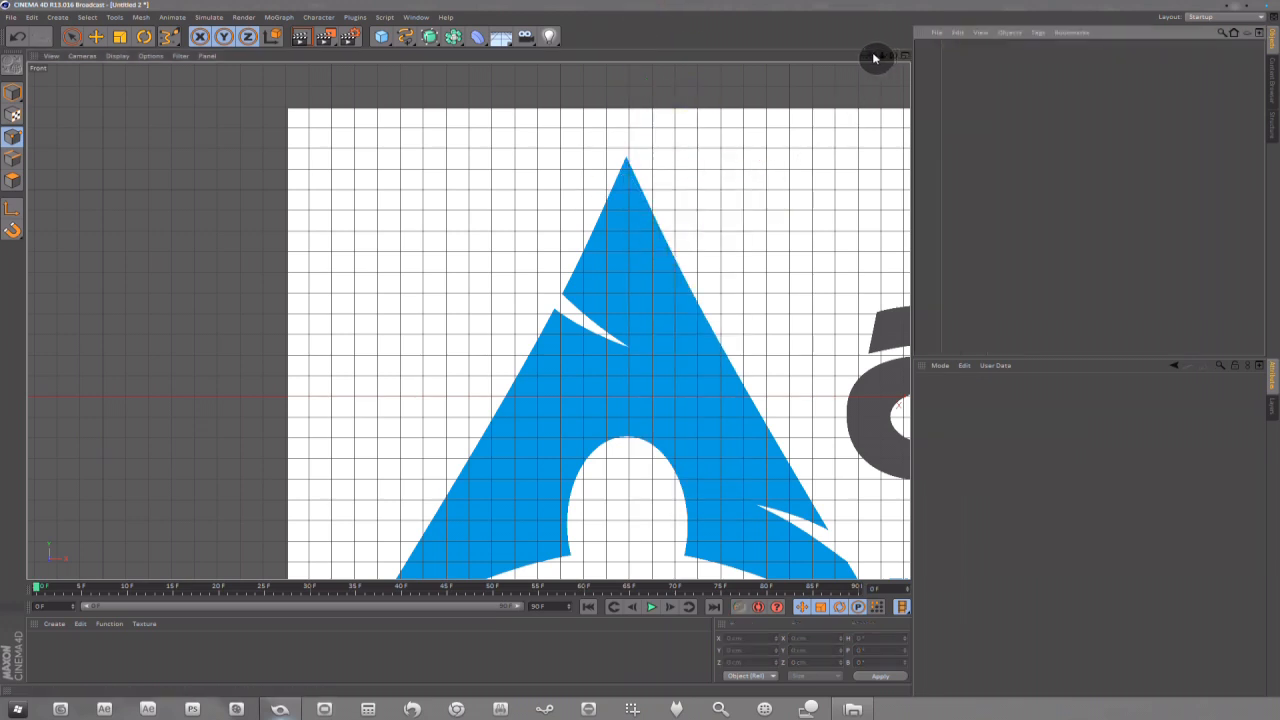
- Try a B-spline from the A symbol's lower-left tip up the outer edge of its left leg
drag(871, 56, 468, 320)
click(520, 397)
scroll(561, 403, up, 3)
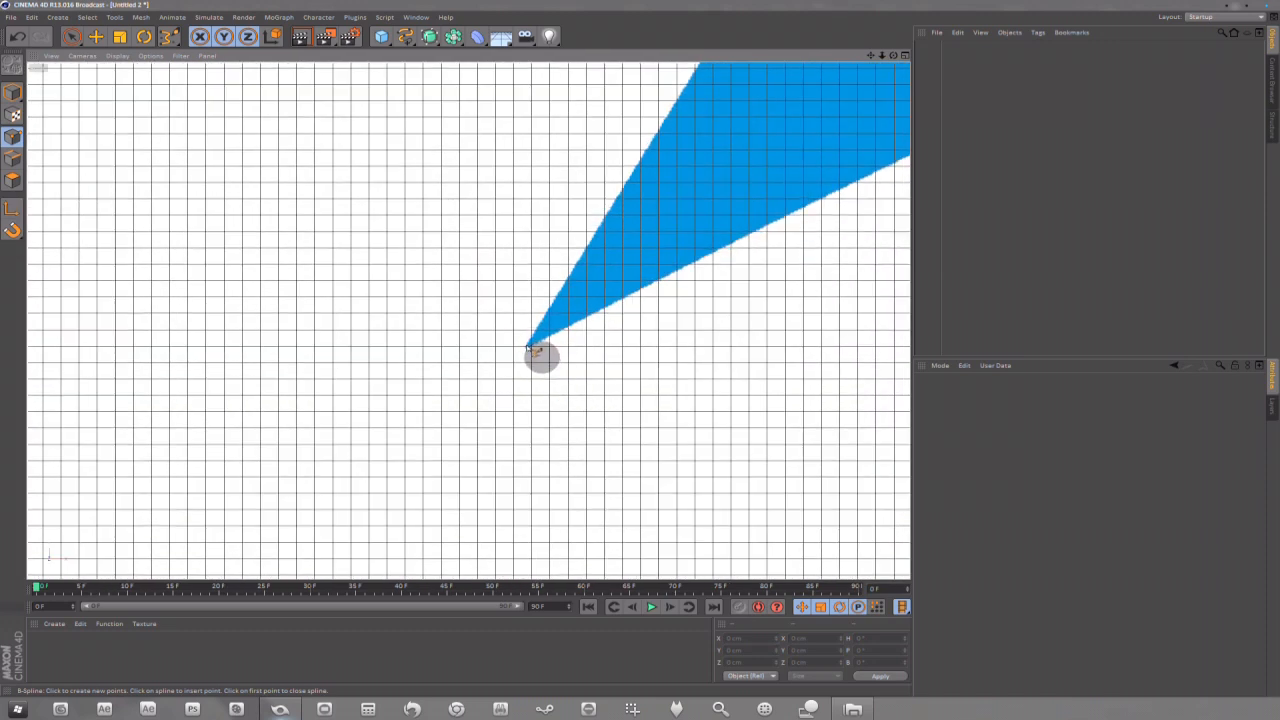
click(527, 346)
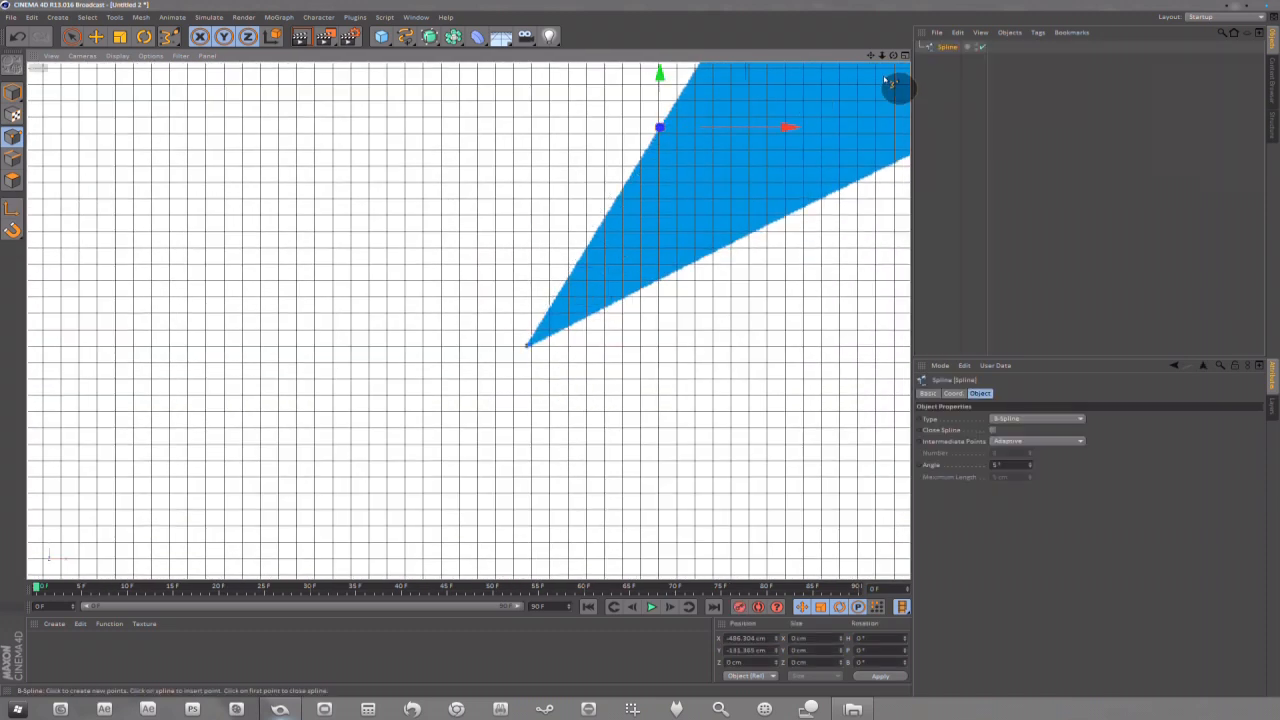
drag(870, 55, 628, 165)
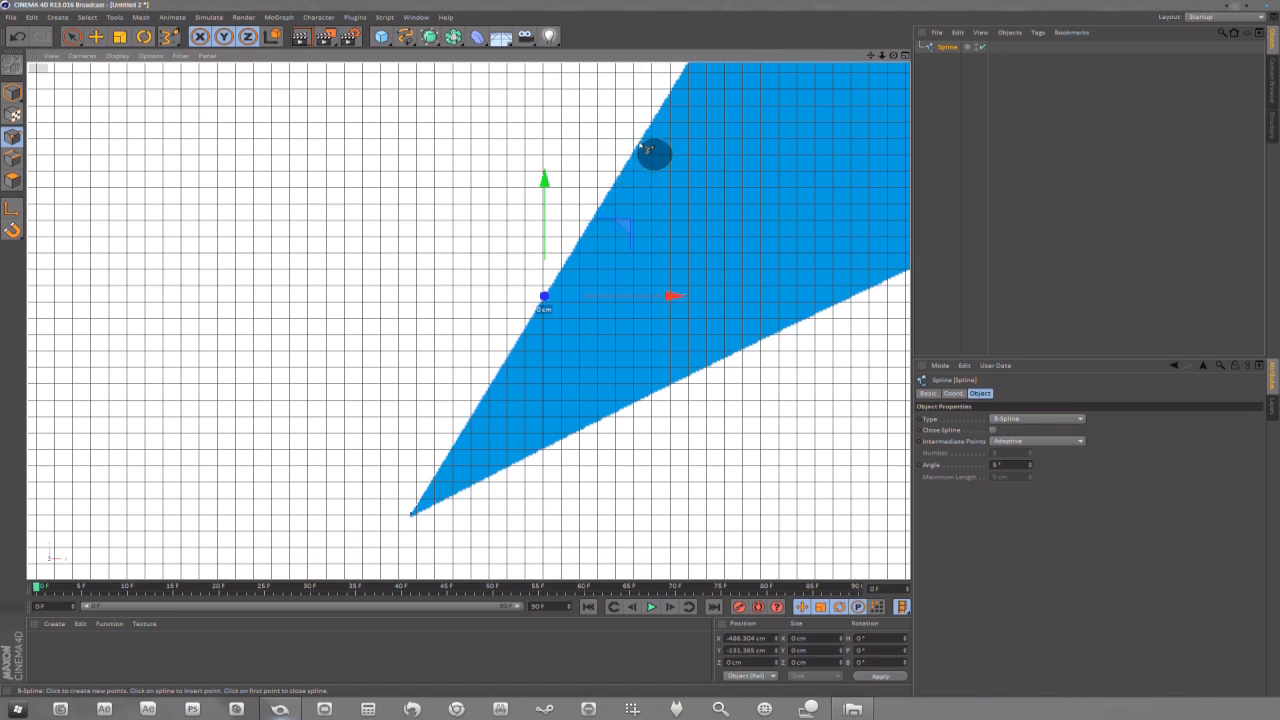
drag(871, 56, 714, 157)
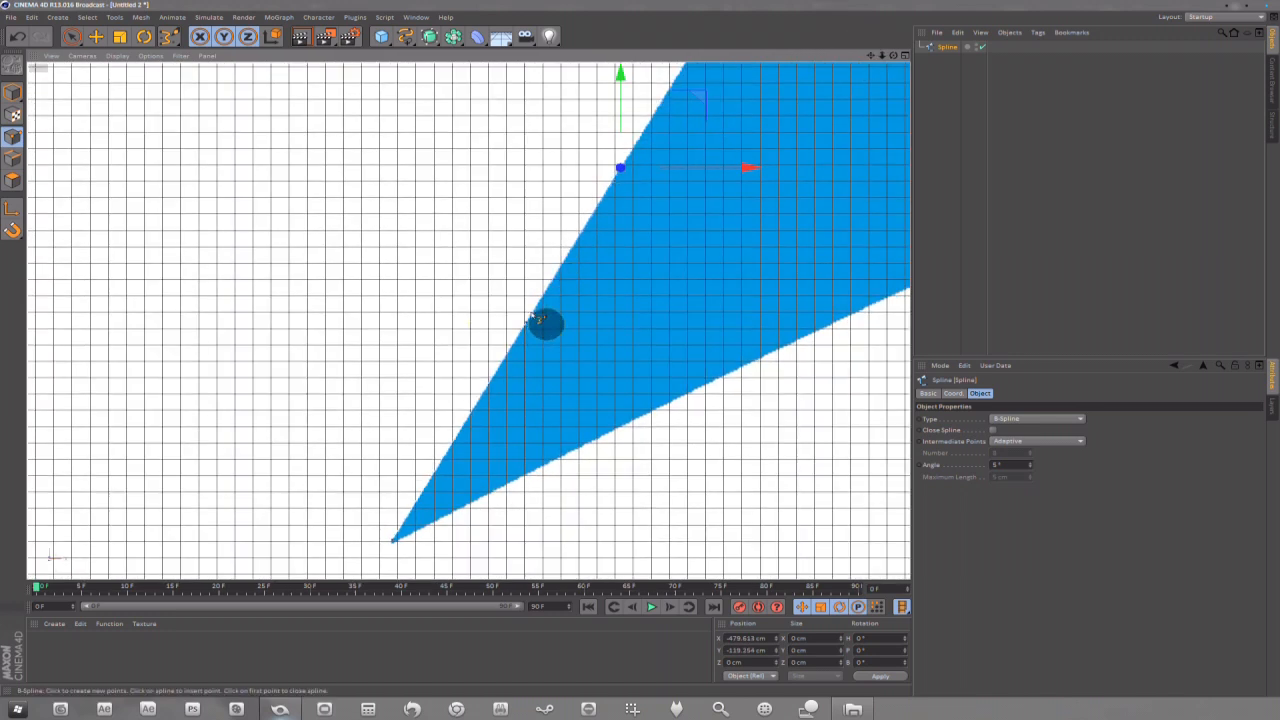
drag(870, 55, 615, 157)
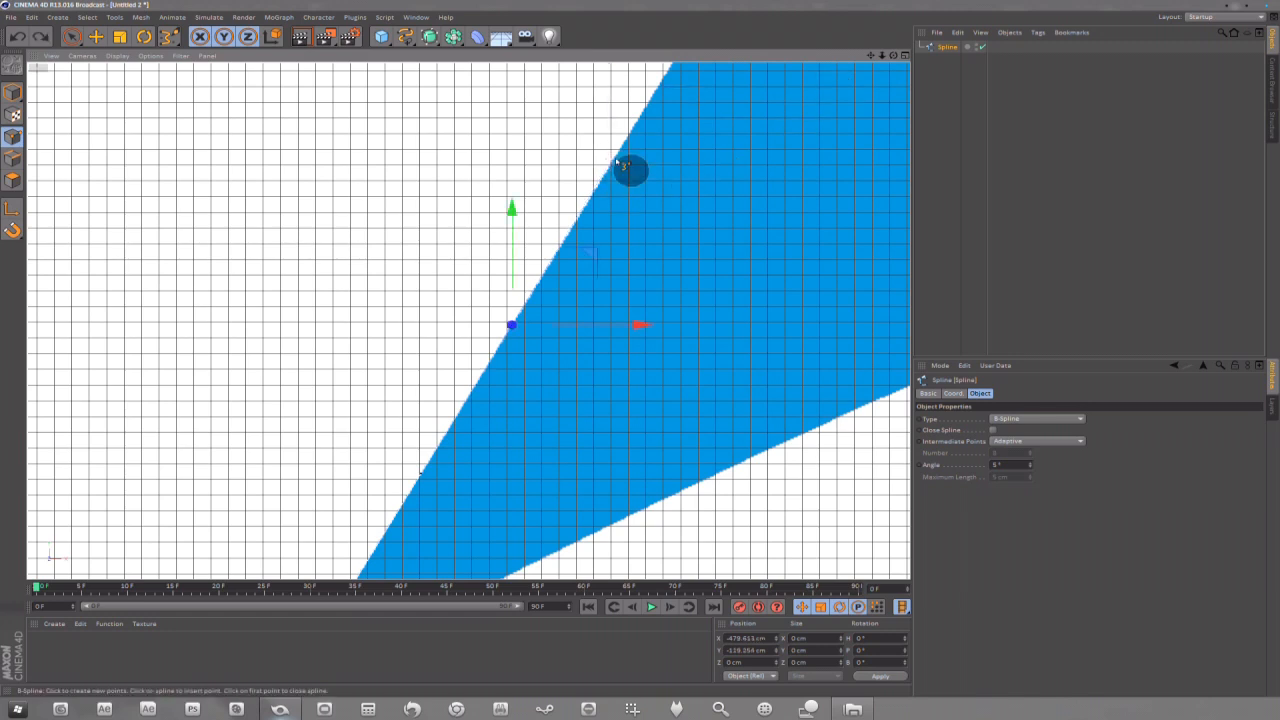
click(953, 95)
click(425, 161)
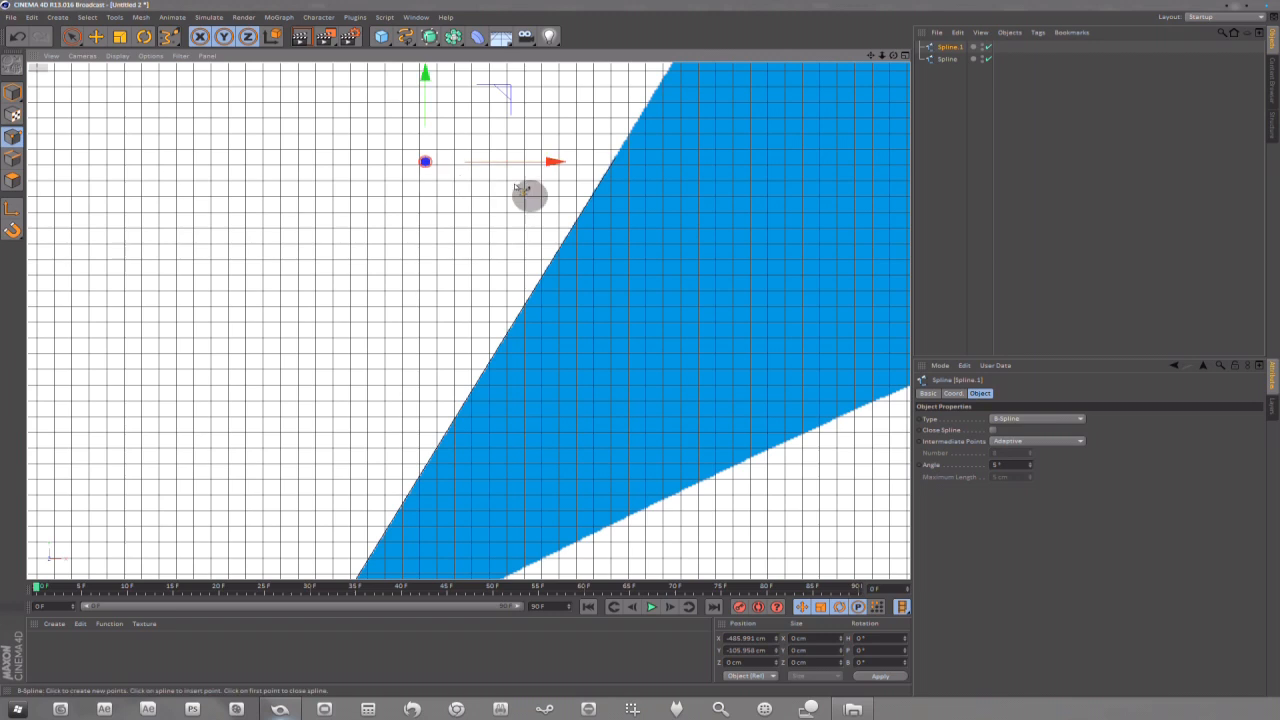
click(958, 49)
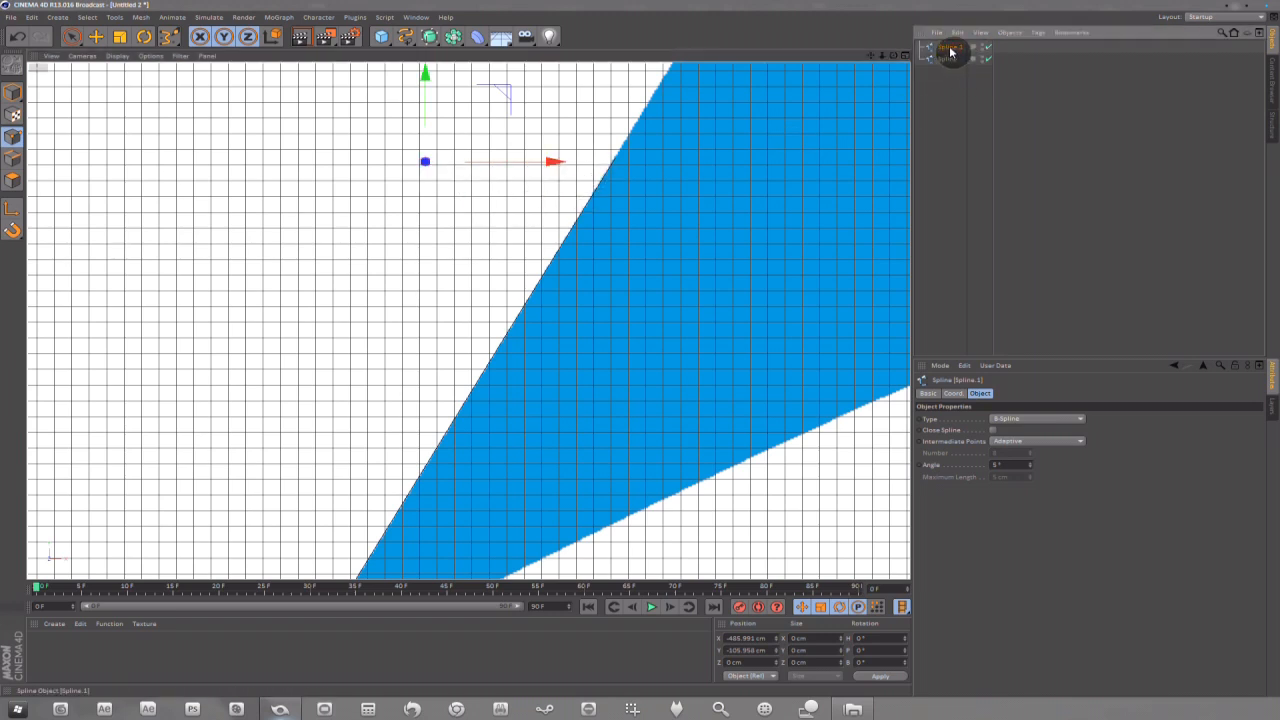
key(Delete)
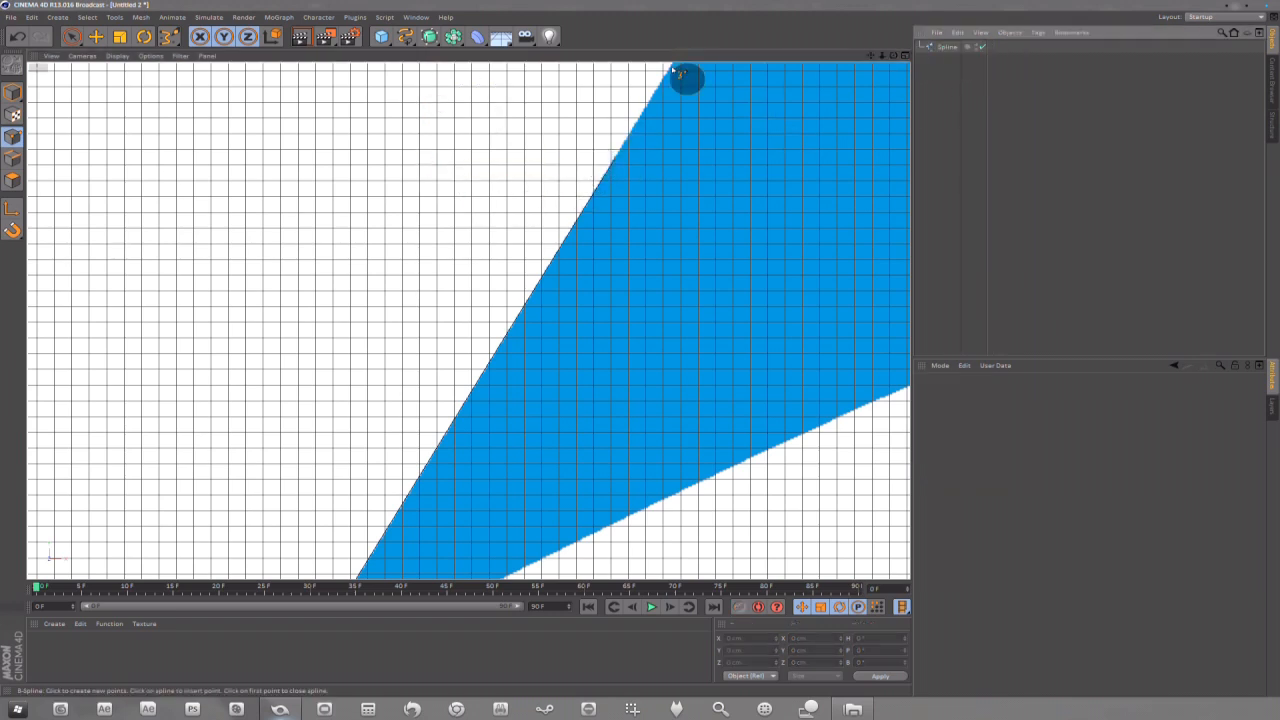
drag(873, 58, 850, 95)
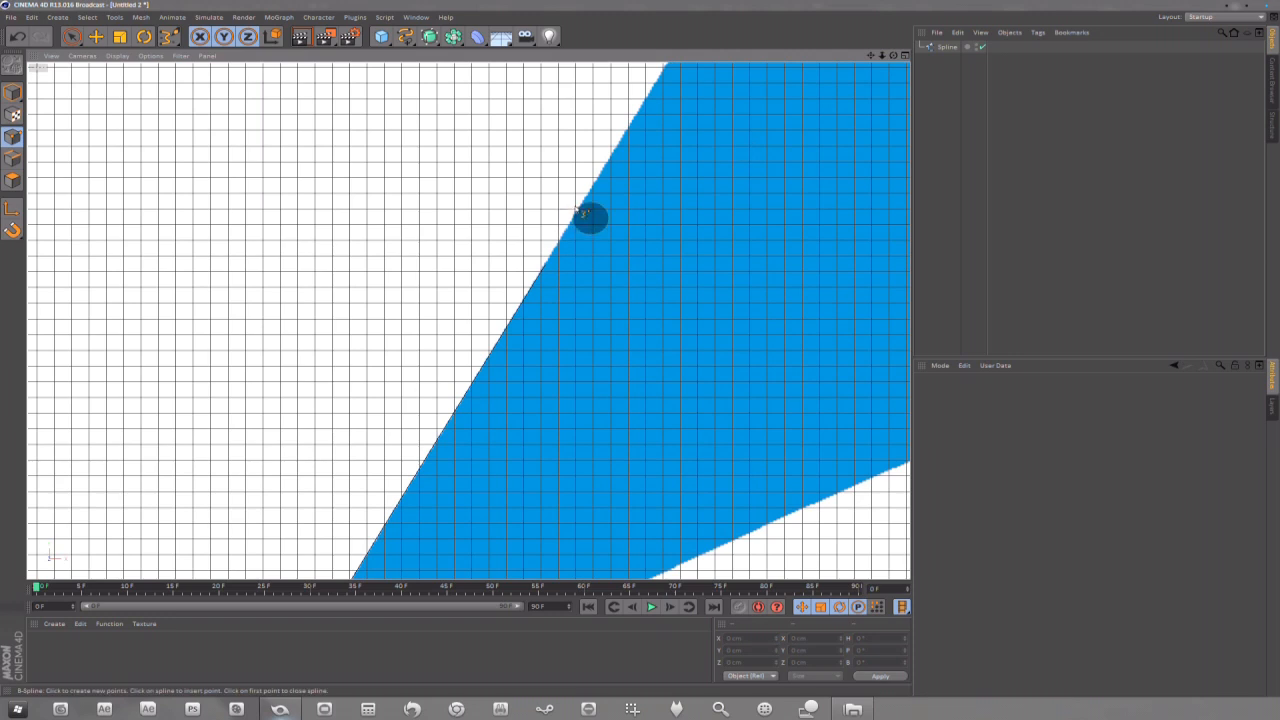
drag(876, 58, 877, 57)
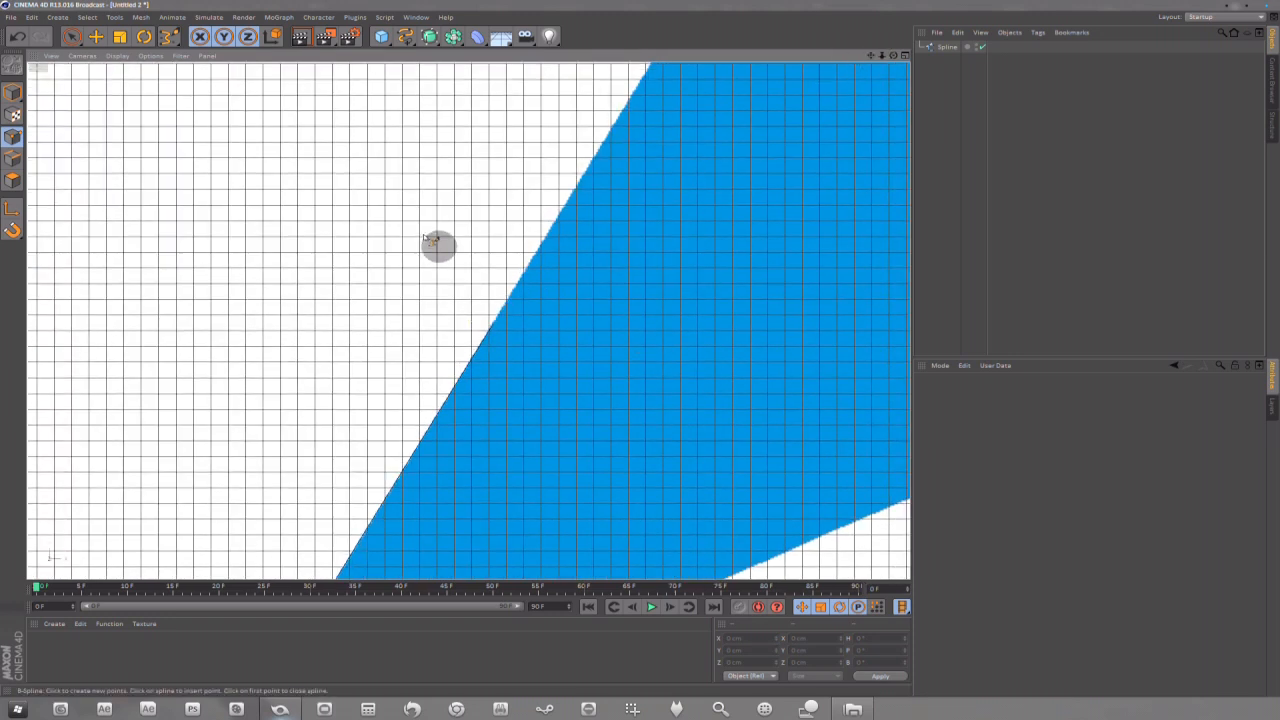
- Try extending the existing spline up the left leg's outer edge with the Create Point tool
right_click(483, 274)
click(521, 297)
key(m)
key(m)
key(m)
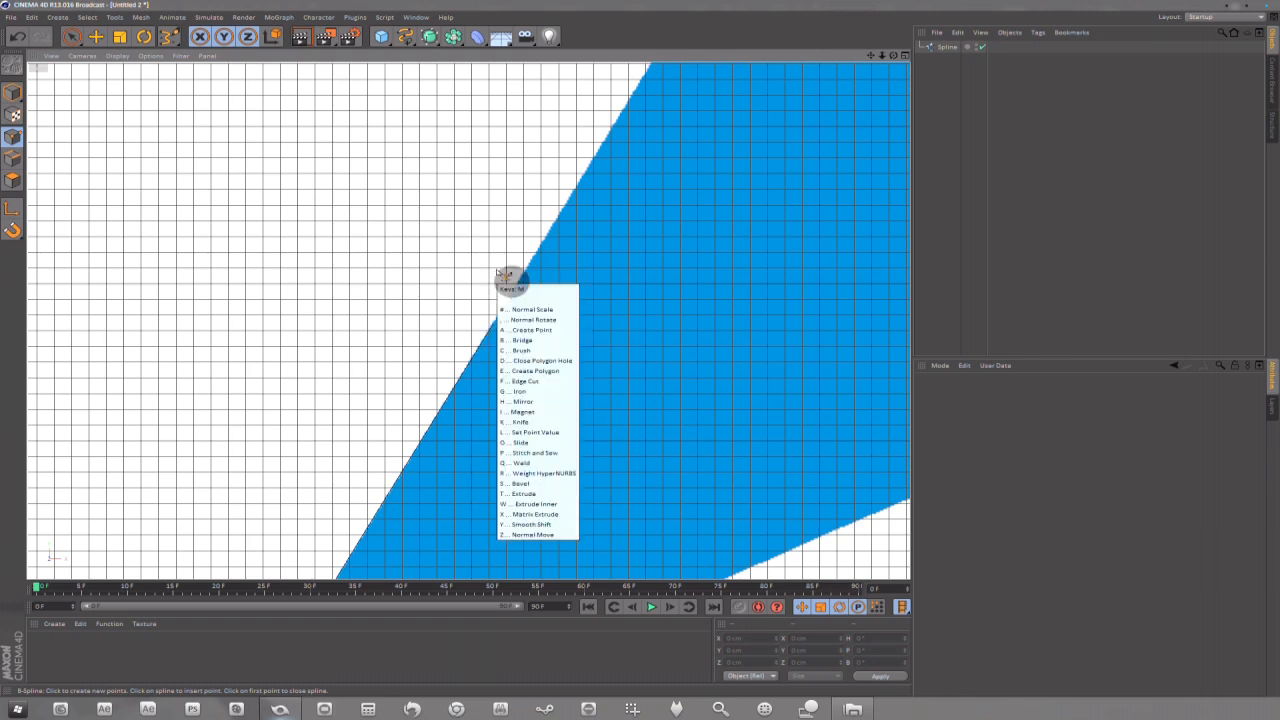
key(a)
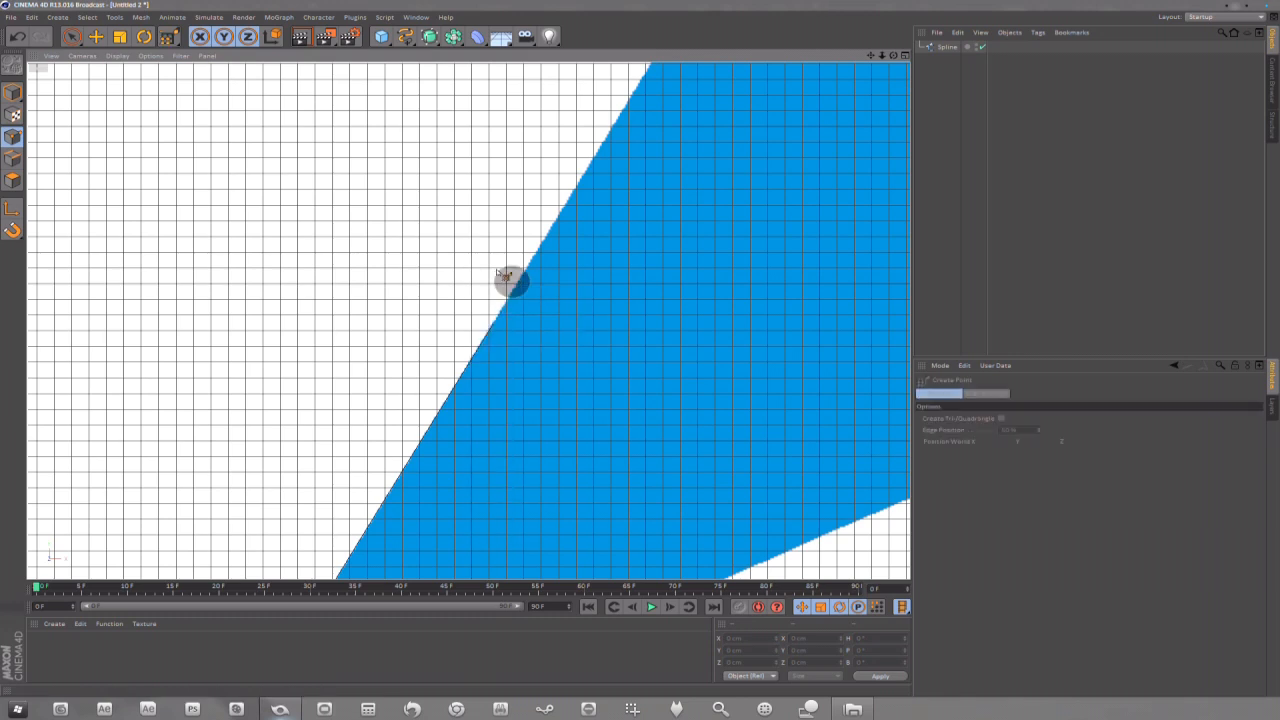
click(171, 39)
click(163, 42)
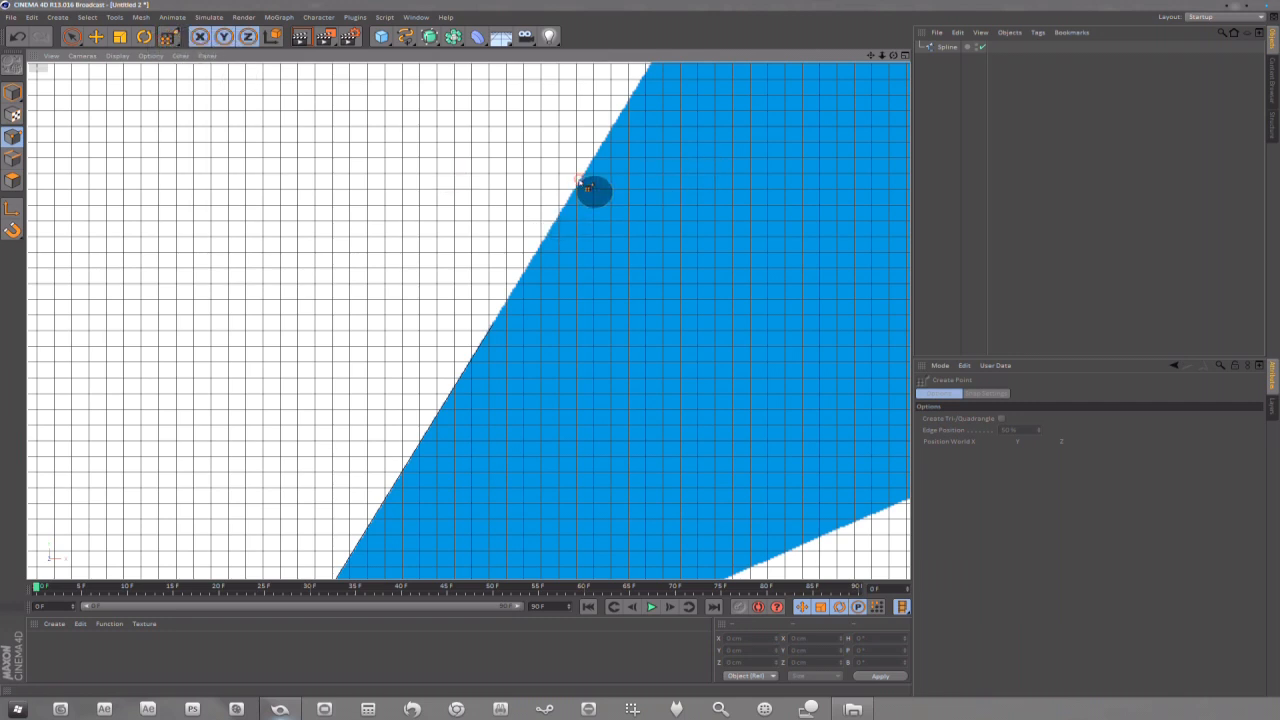
click(945, 47)
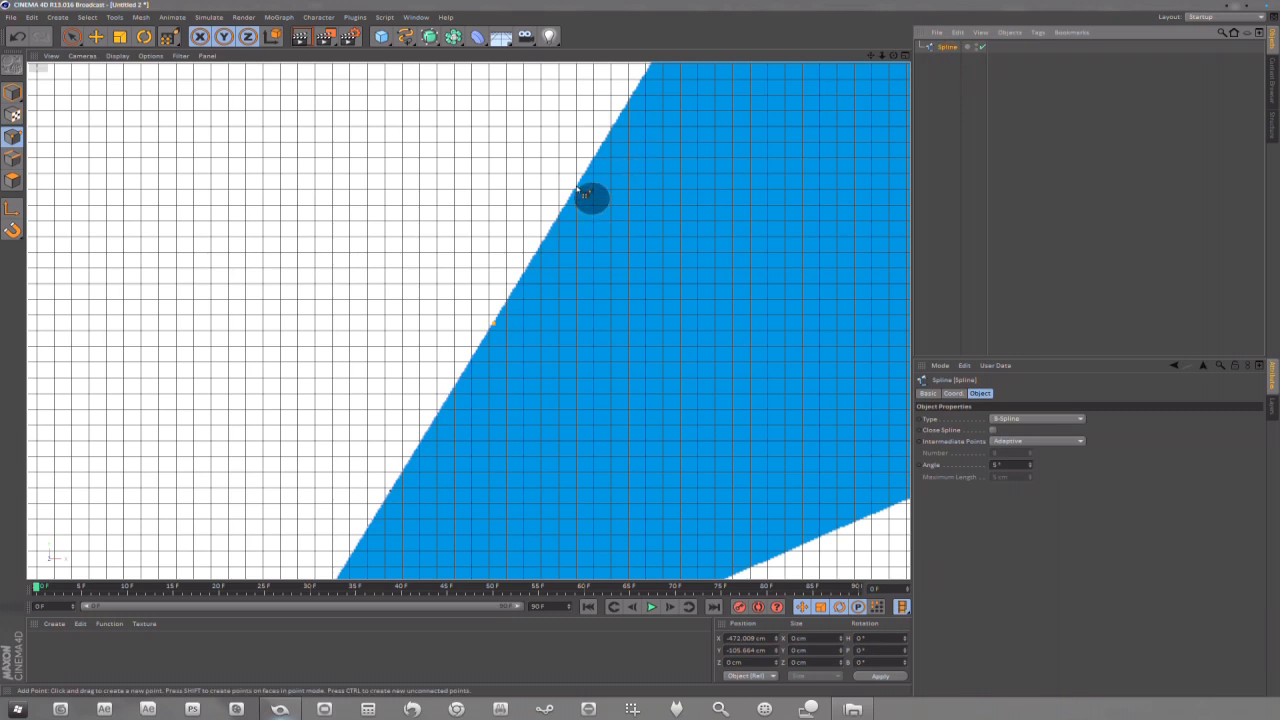
drag(585, 190, 641, 84)
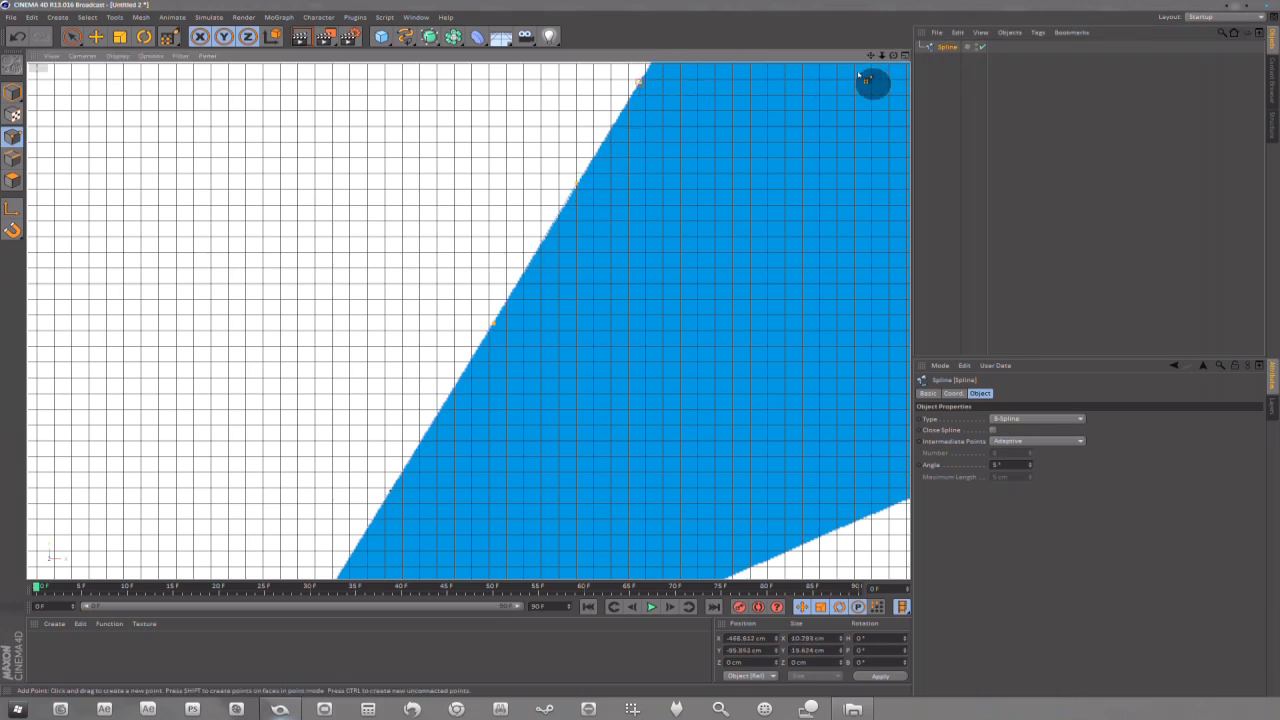
drag(870, 57, 760, 246)
click(620, 121)
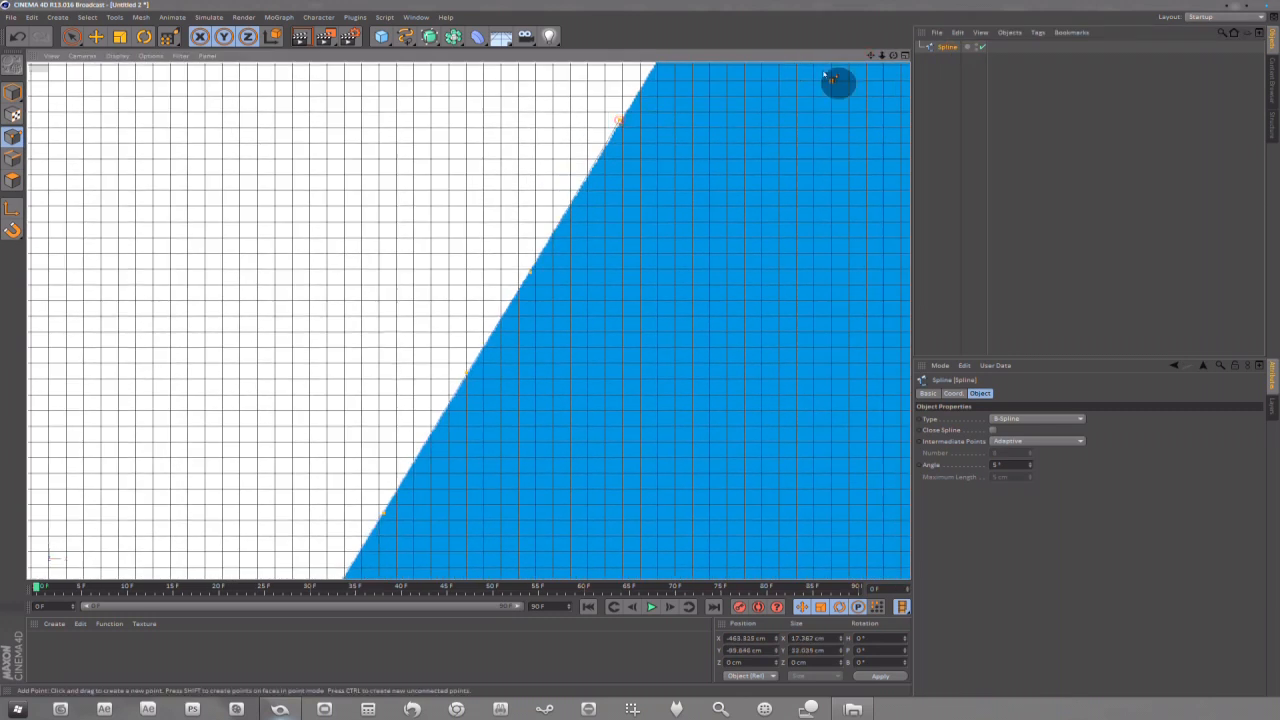
drag(865, 60, 723, 189)
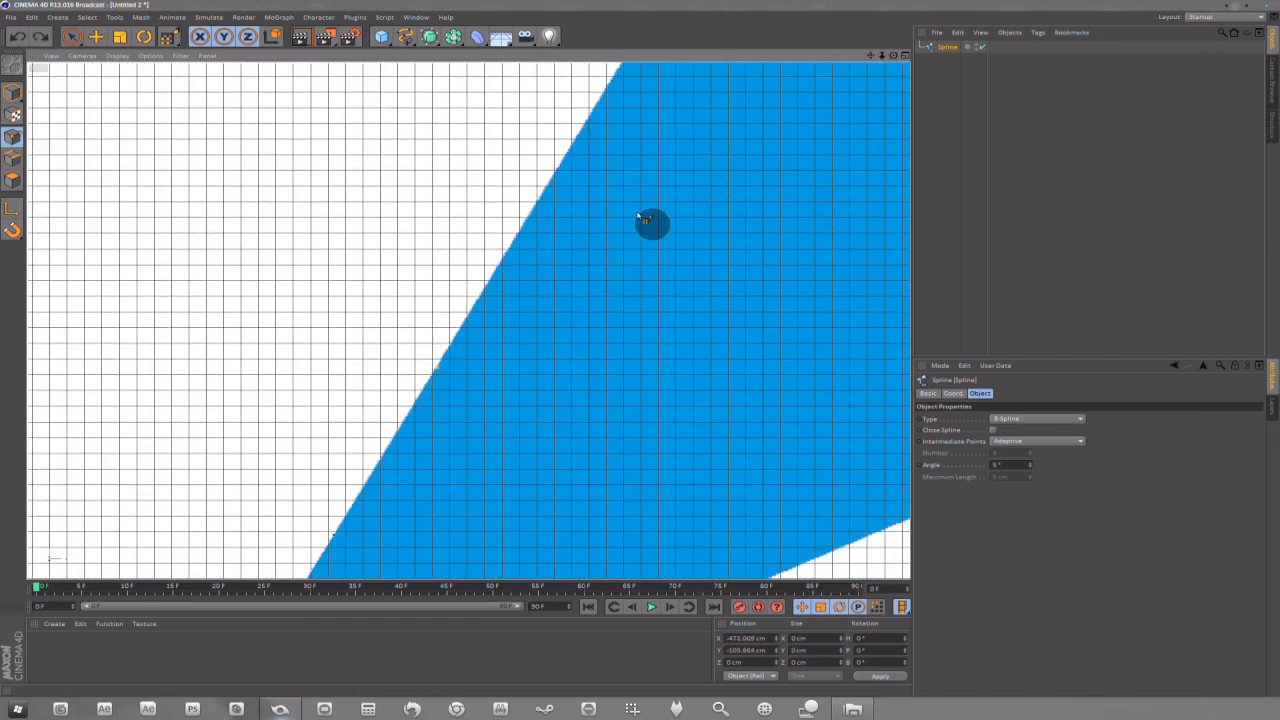
- Try continuing the spline with the B-Spline tool, undo the point, and delete the whole spline
drag(170, 36, 214, 70)
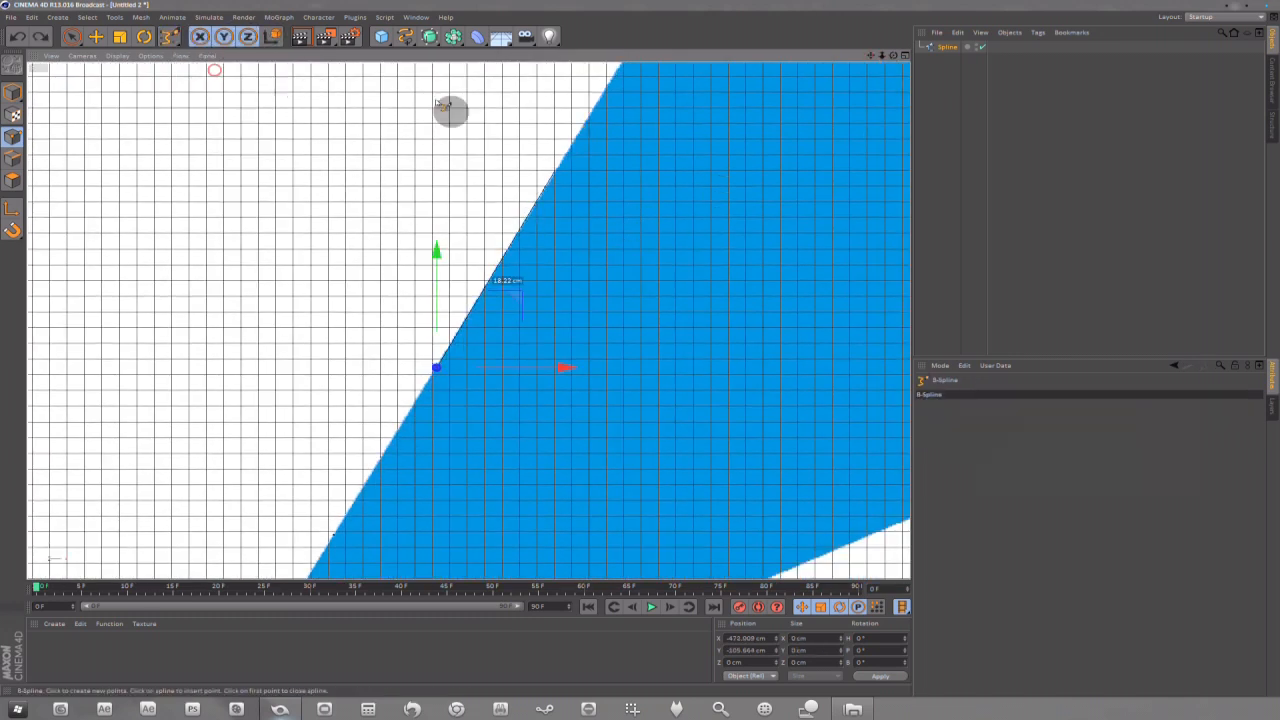
click(587, 120)
key(ctrl+z)
drag(871, 56, 997, 0)
click(936, 47)
key(Delete)
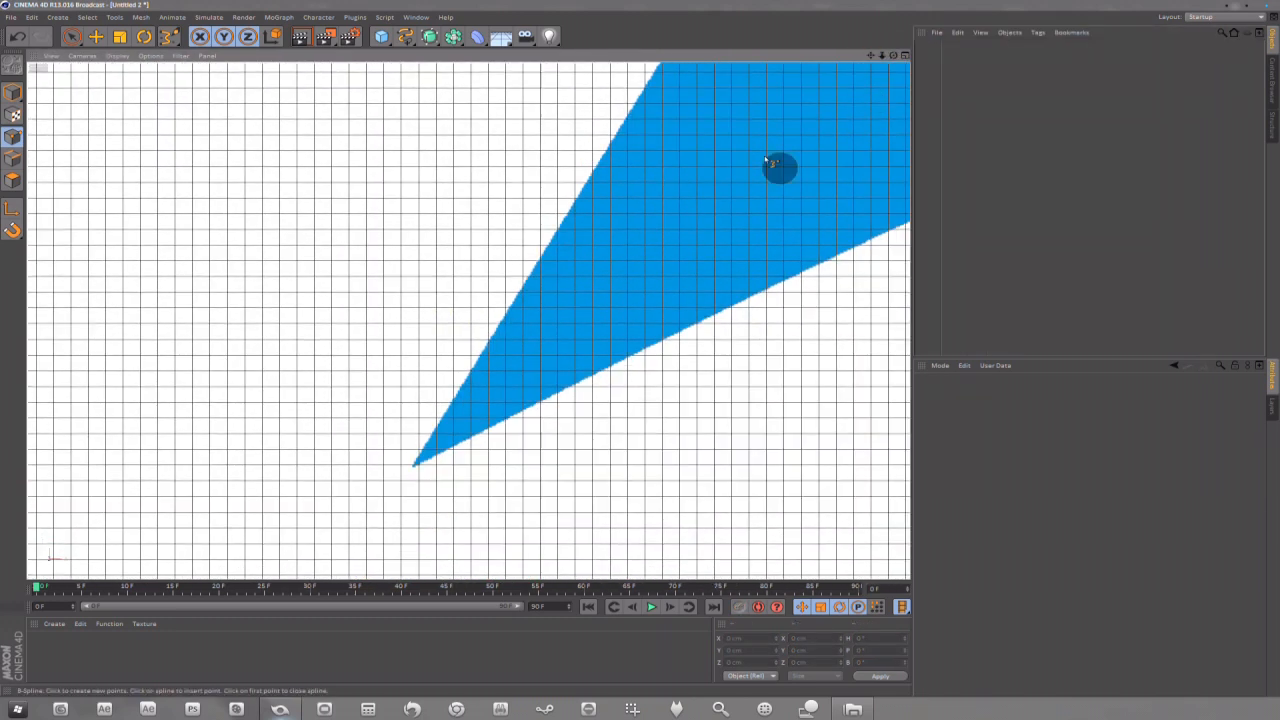
- Start a new B-spline at the A symbol's lower-left tip and trace the left leg's outer edge to about X -462, Y -87 cm
click(413, 467)
click(576, 197)
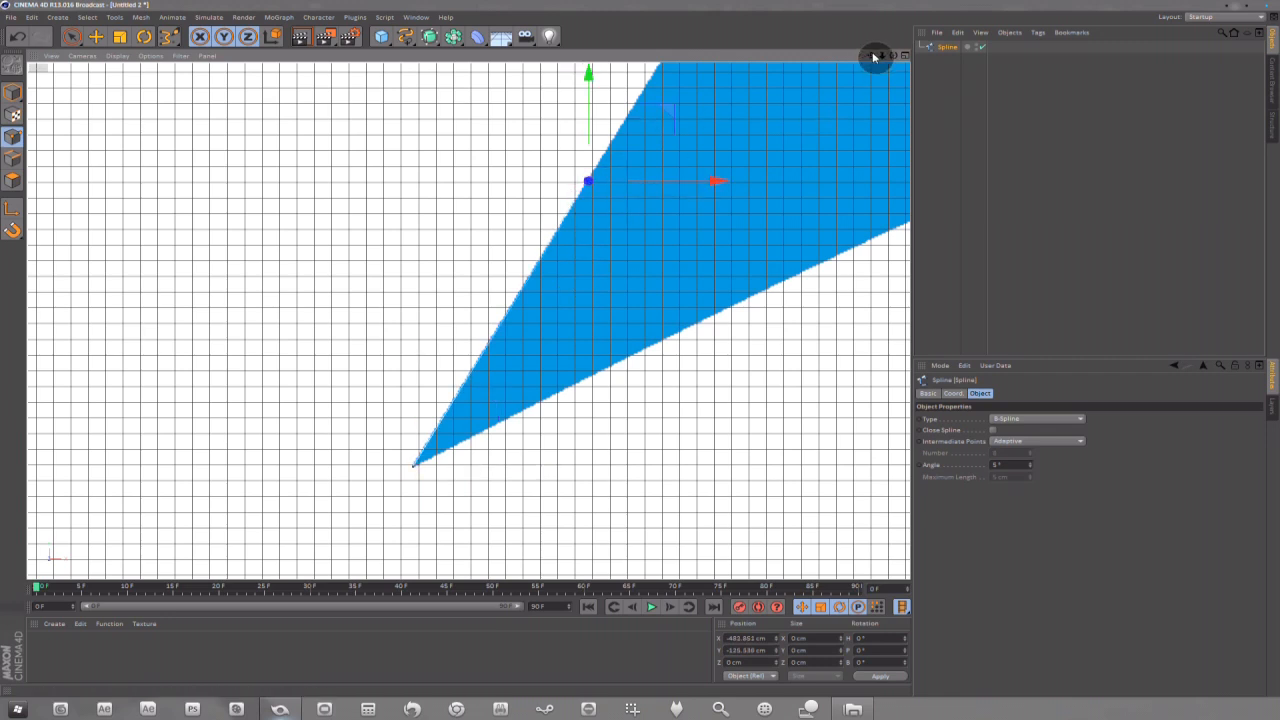
drag(870, 56, 862, 60)
click(625, 149)
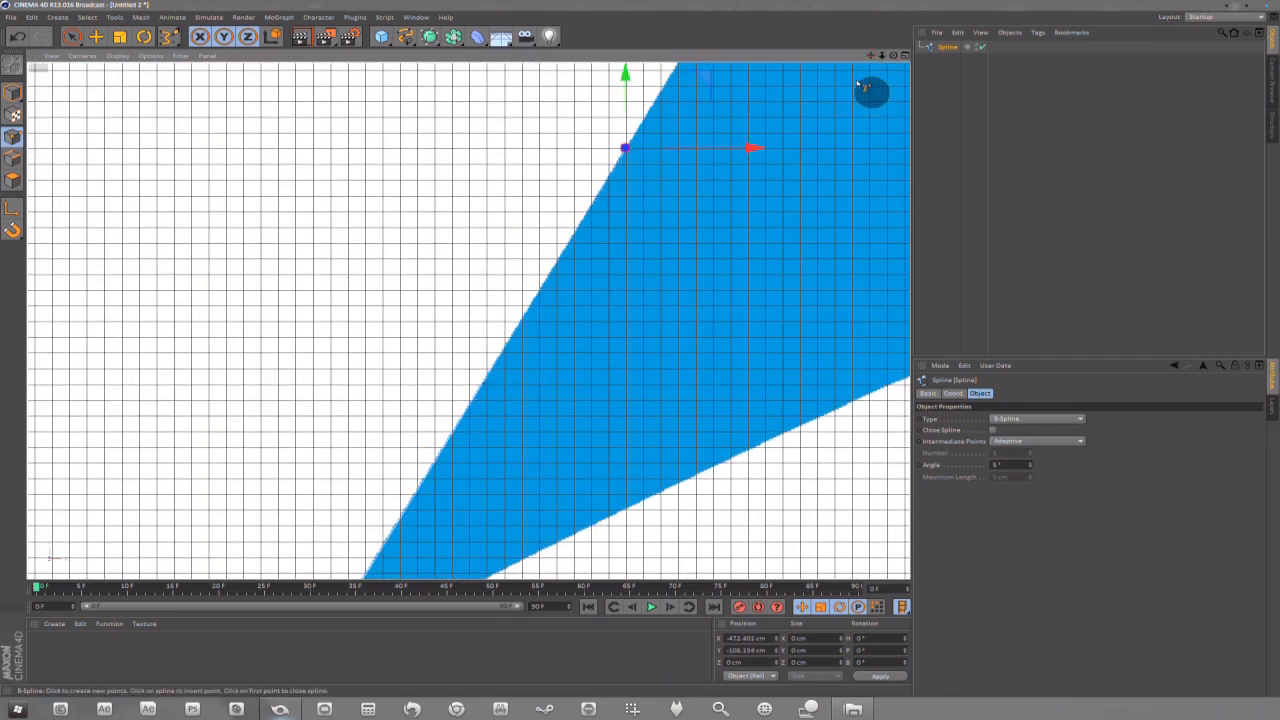
drag(870, 56, 705, 265)
click(606, 131)
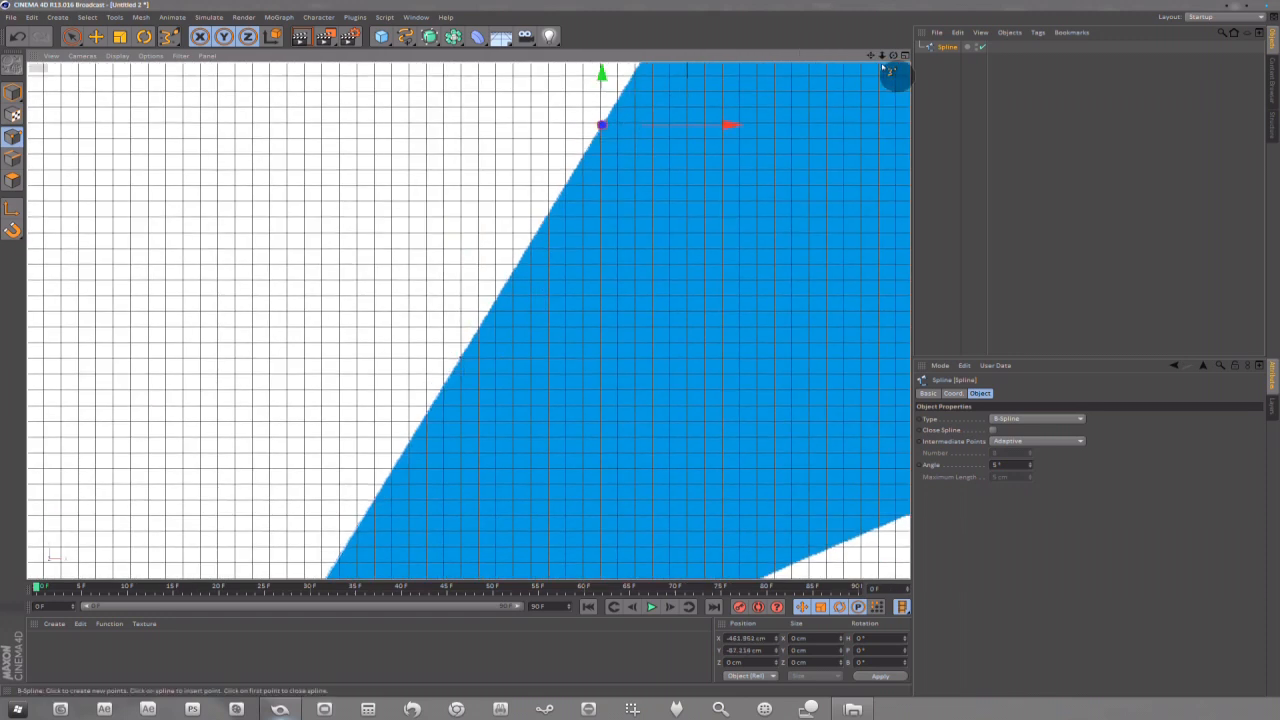
- Add four more B-spline points up the left leg's outer edge, ending at about X -426, Y -20 cm
drag(870, 57, 768, 268)
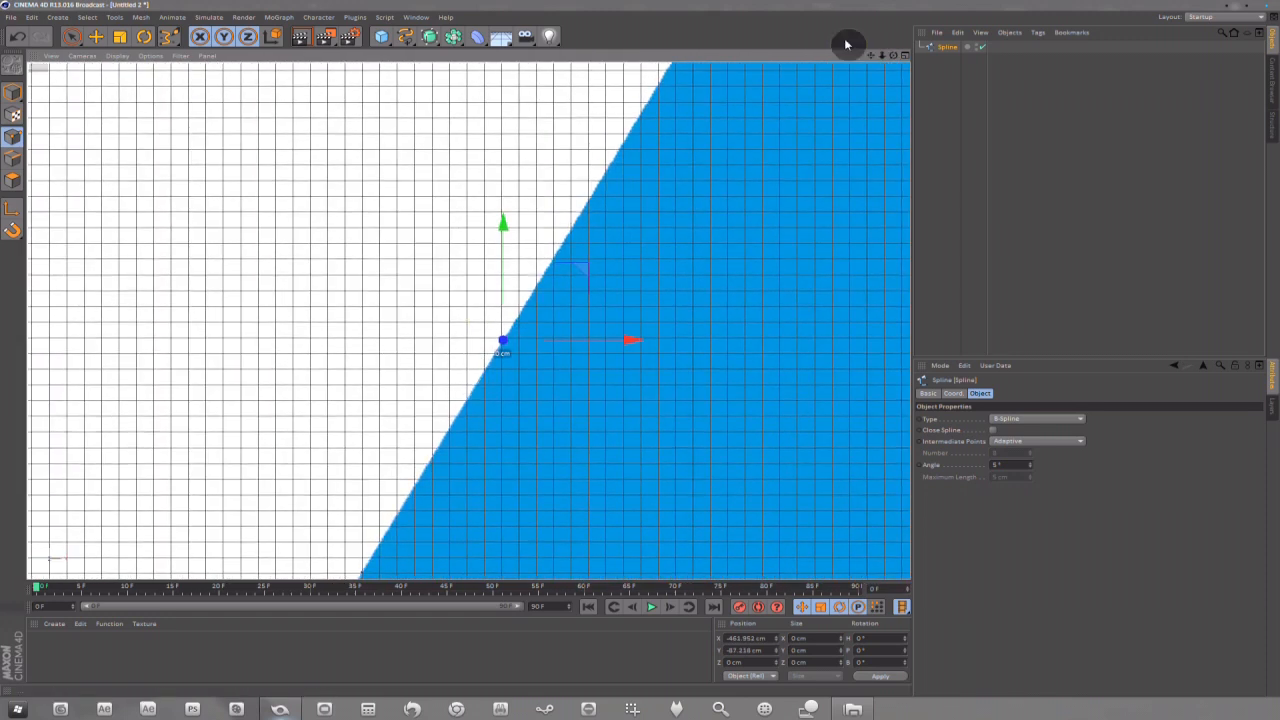
click(645, 105)
drag(870, 56, 743, 272)
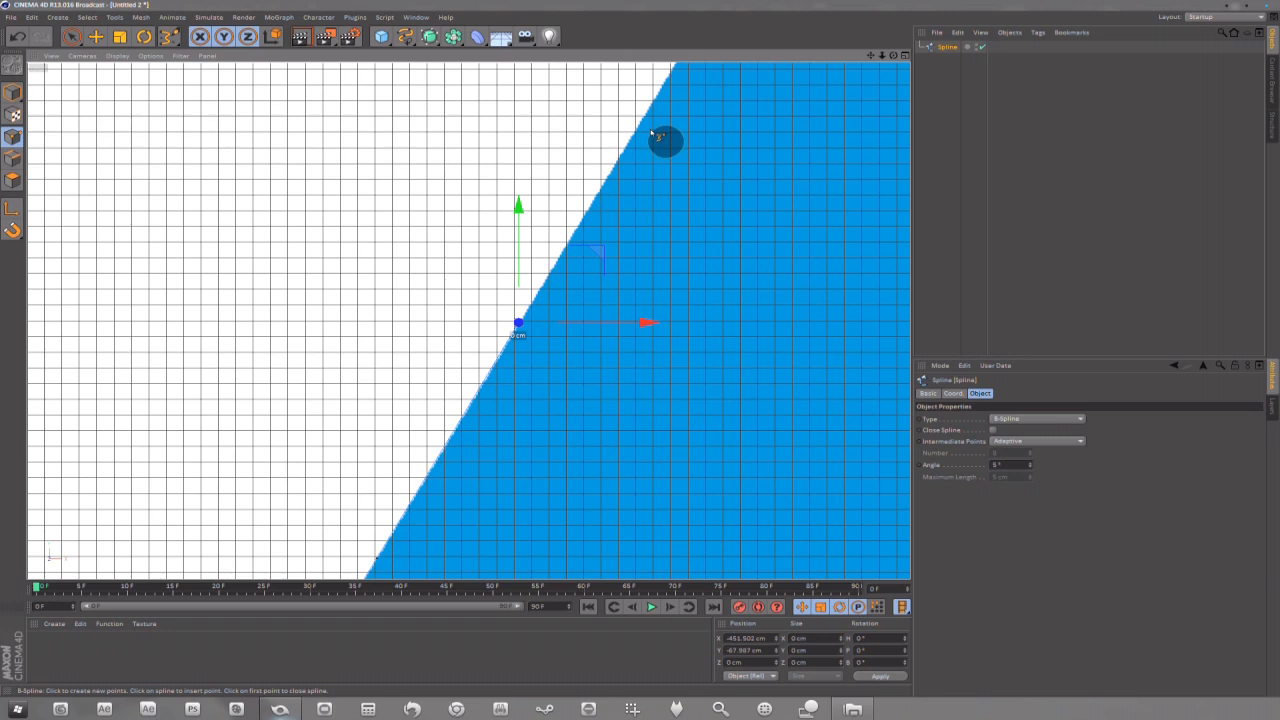
click(640, 124)
drag(874, 56, 715, 282)
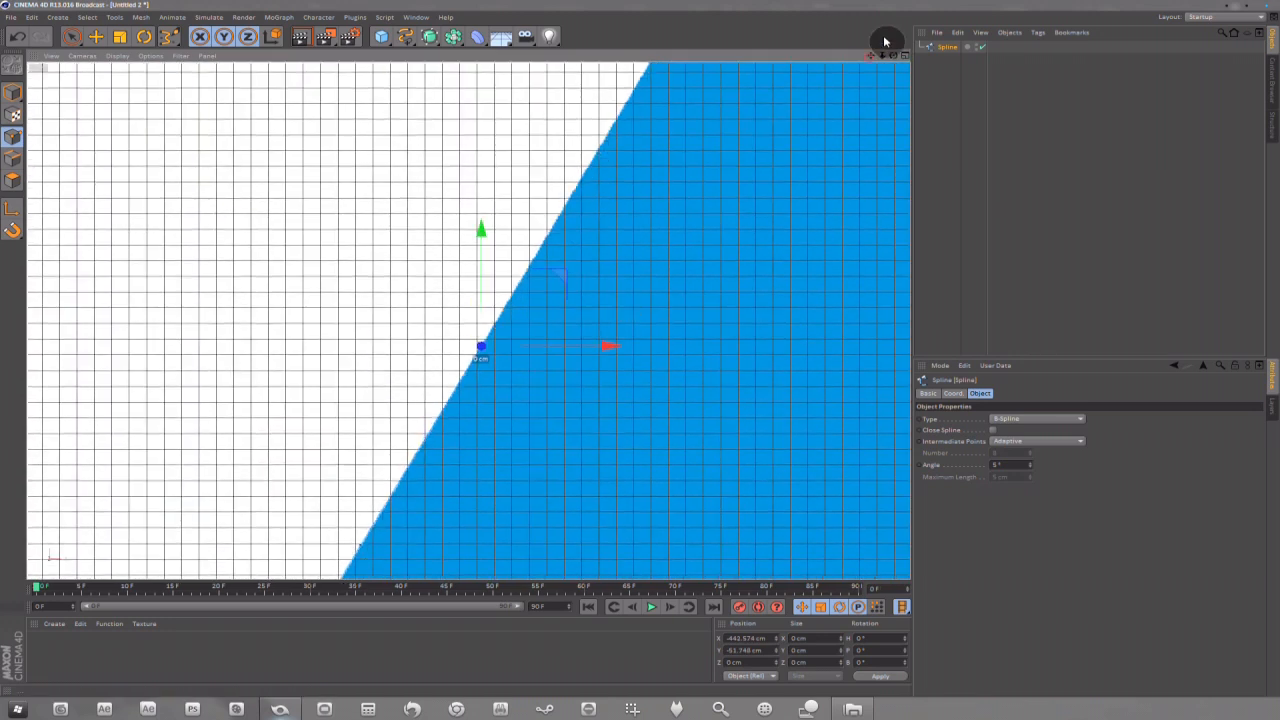
click(595, 157)
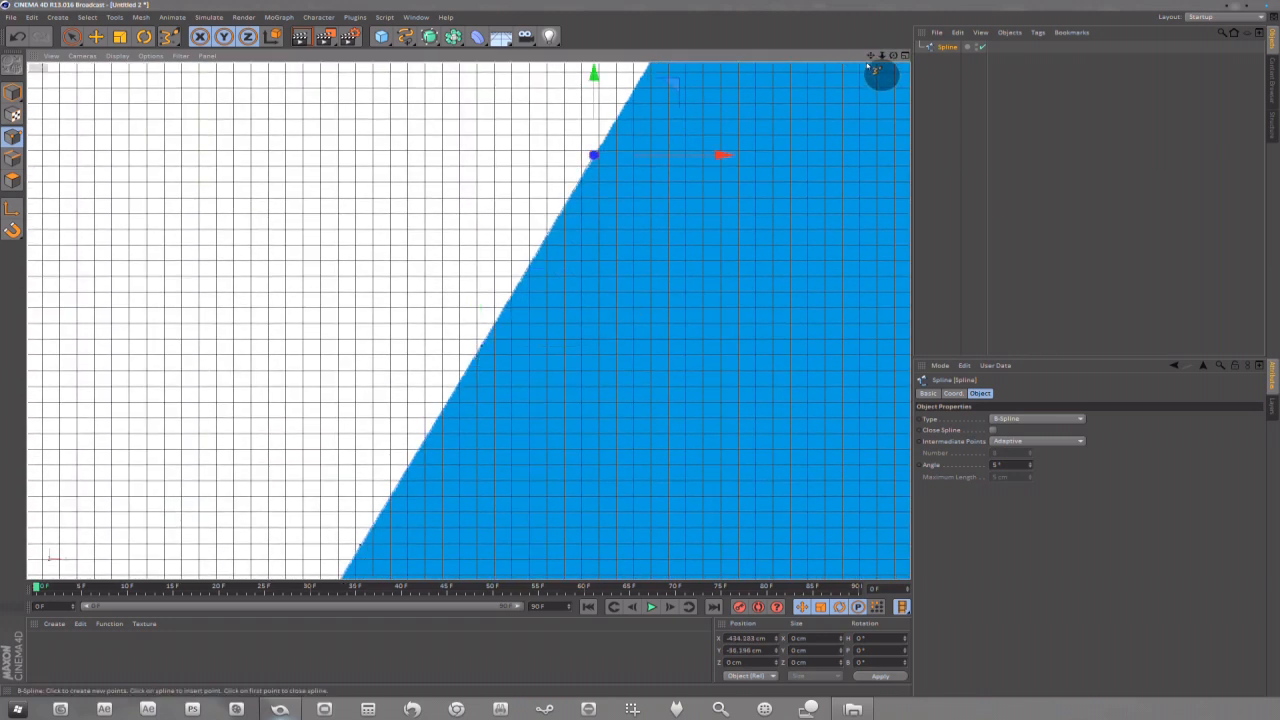
drag(870, 56, 791, 251)
click(628, 156)
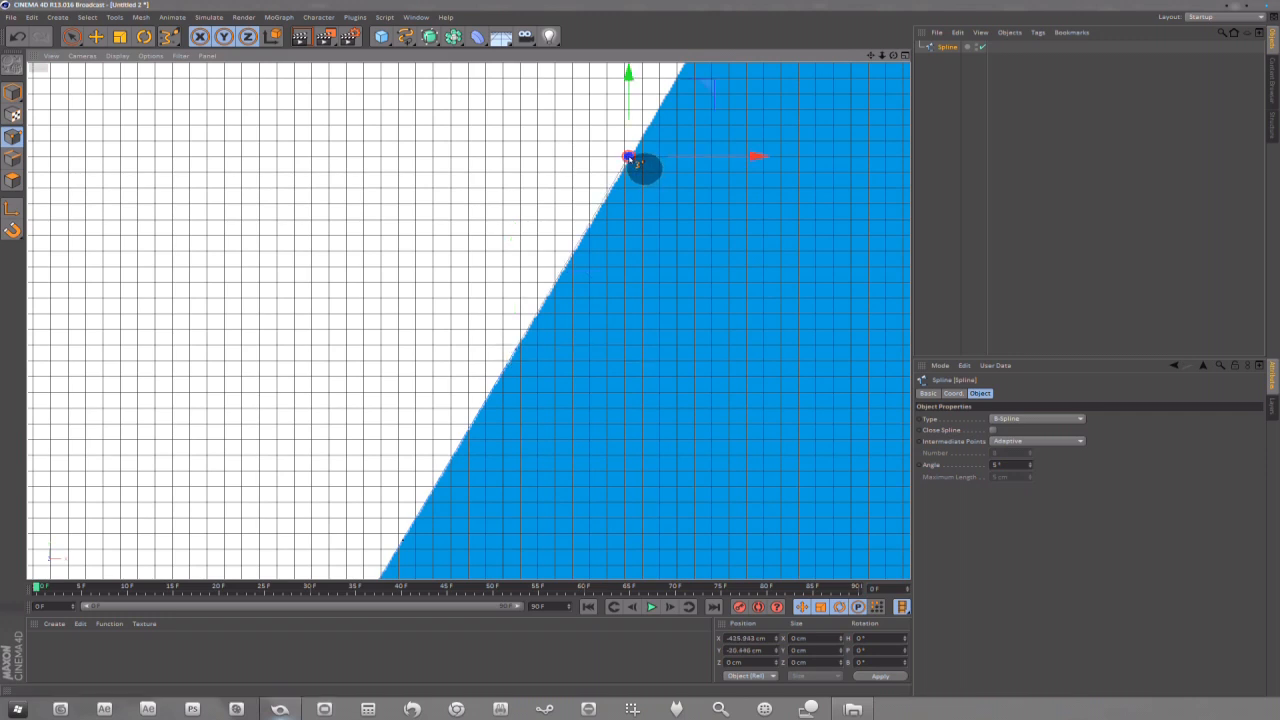
- Continue the B-spline up the left edge to the outer corner below the upper-left notch, at about X -388, Y 54 cm
drag(870, 56, 874, 40)
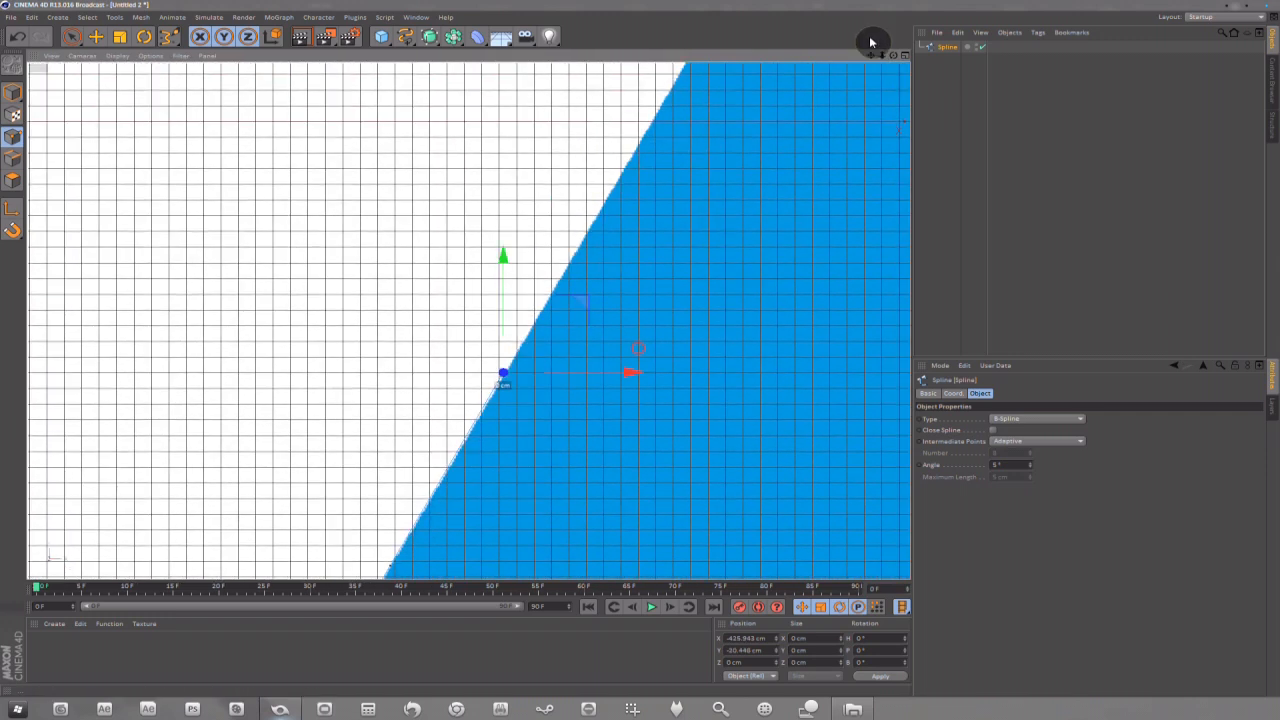
click(651, 128)
drag(870, 56, 868, 40)
click(658, 105)
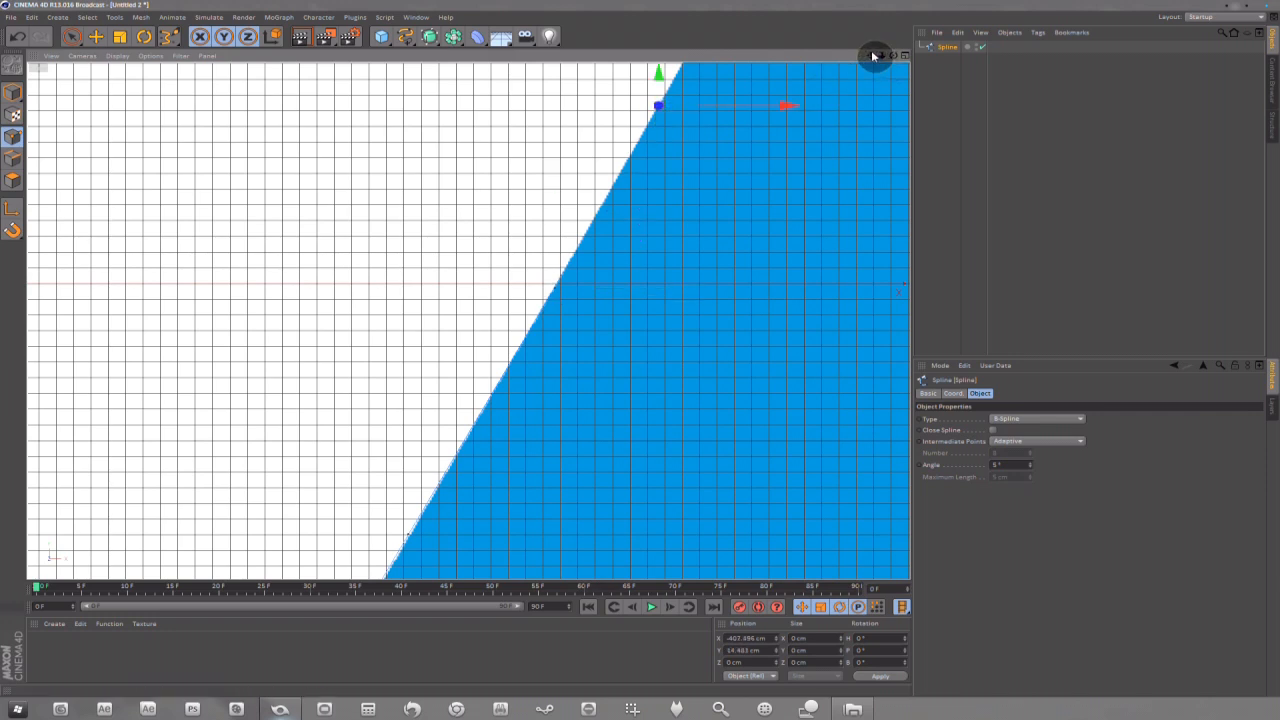
drag(868, 58, 869, 57)
click(613, 123)
key(ctrl+z)
click(615, 118)
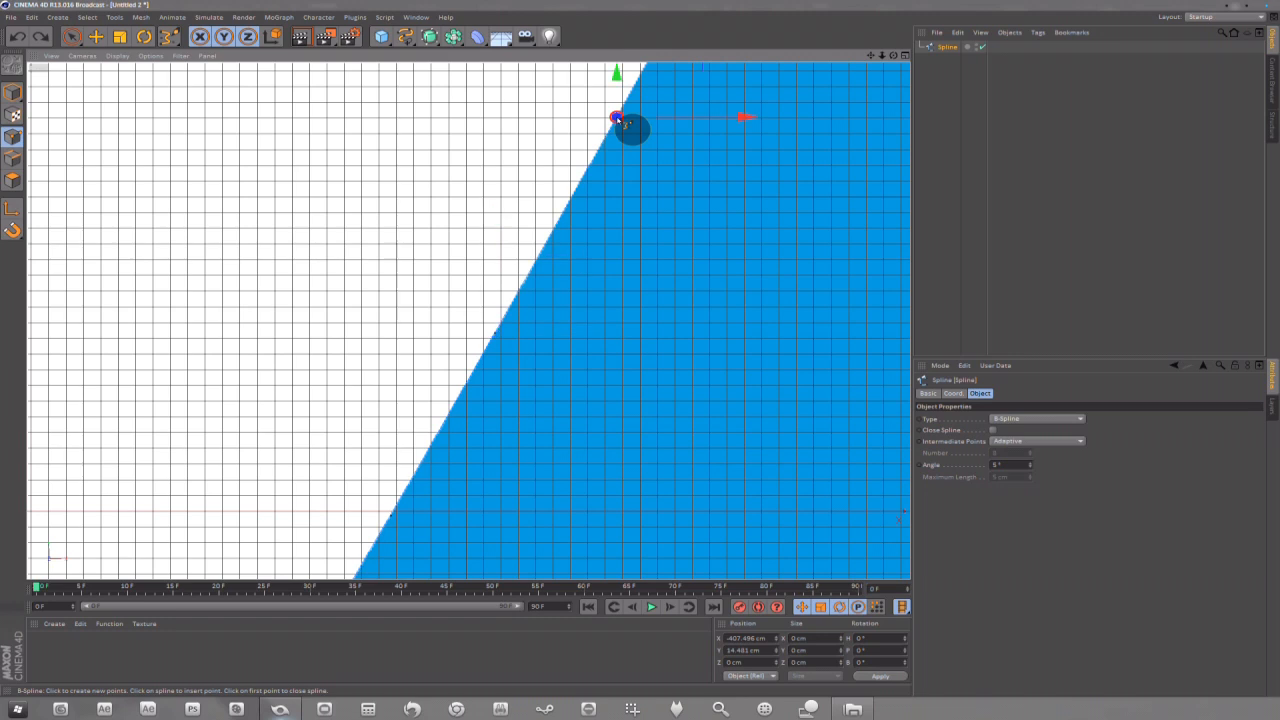
drag(870, 57, 749, 217)
click(576, 138)
drag(868, 57, 581, 61)
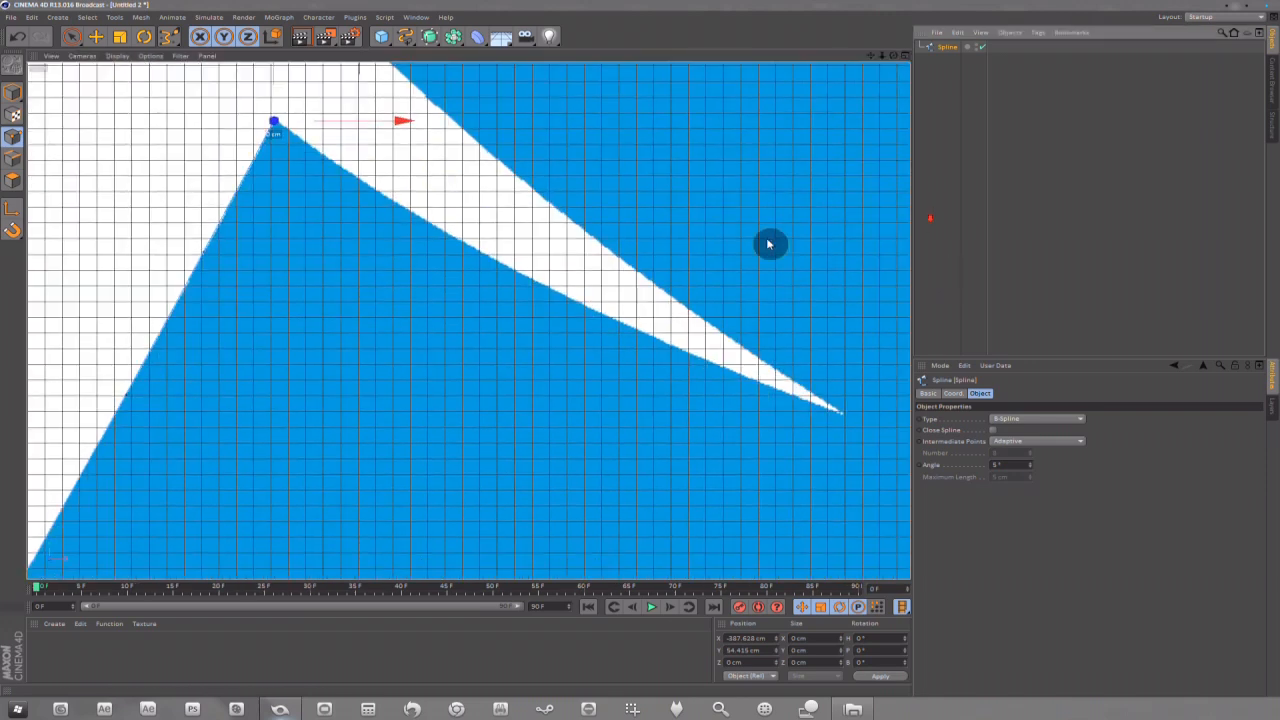
- Undo the last corner point and place closely spaced B-spline points around the sharp corner below the upper-left notch
scroll(790, 200, down, 5)
scroll(884, 115, down, 3)
drag(878, 55, 849, 77)
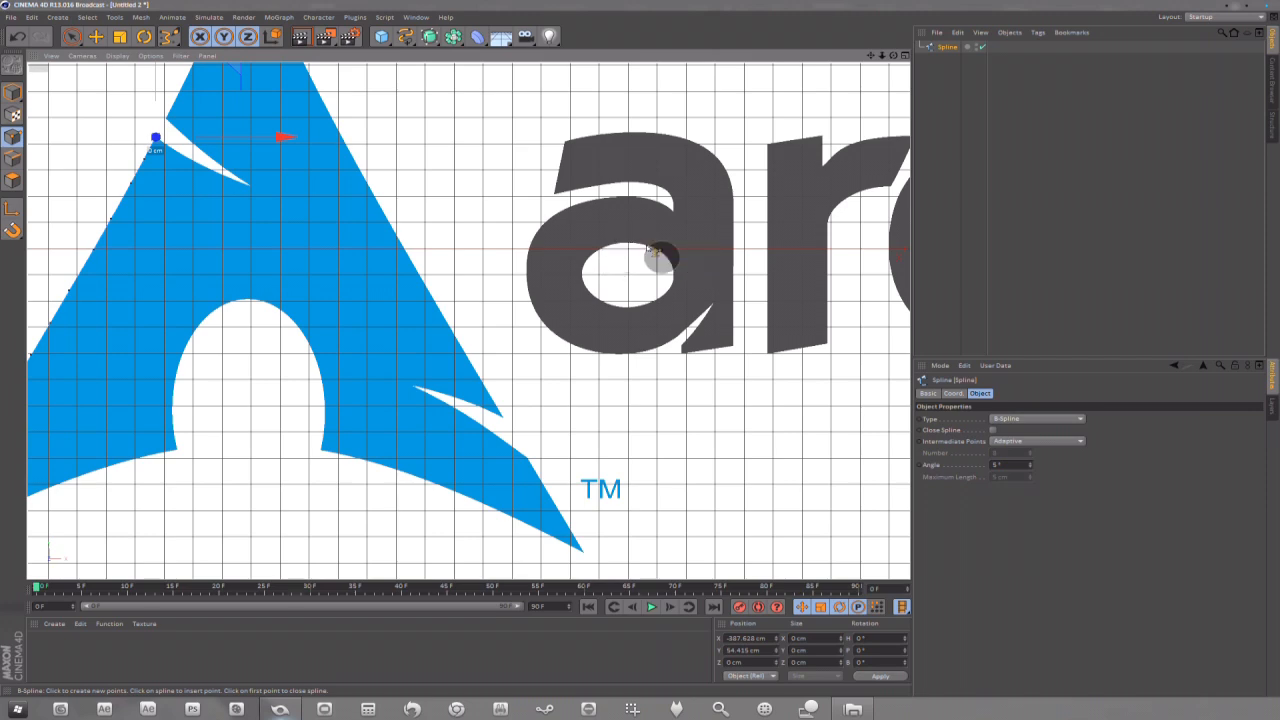
drag(870, 56, 1148, 57)
scroll(447, 132, up, 3)
scroll(447, 132, up, 3)
scroll(426, 160, up, 3)
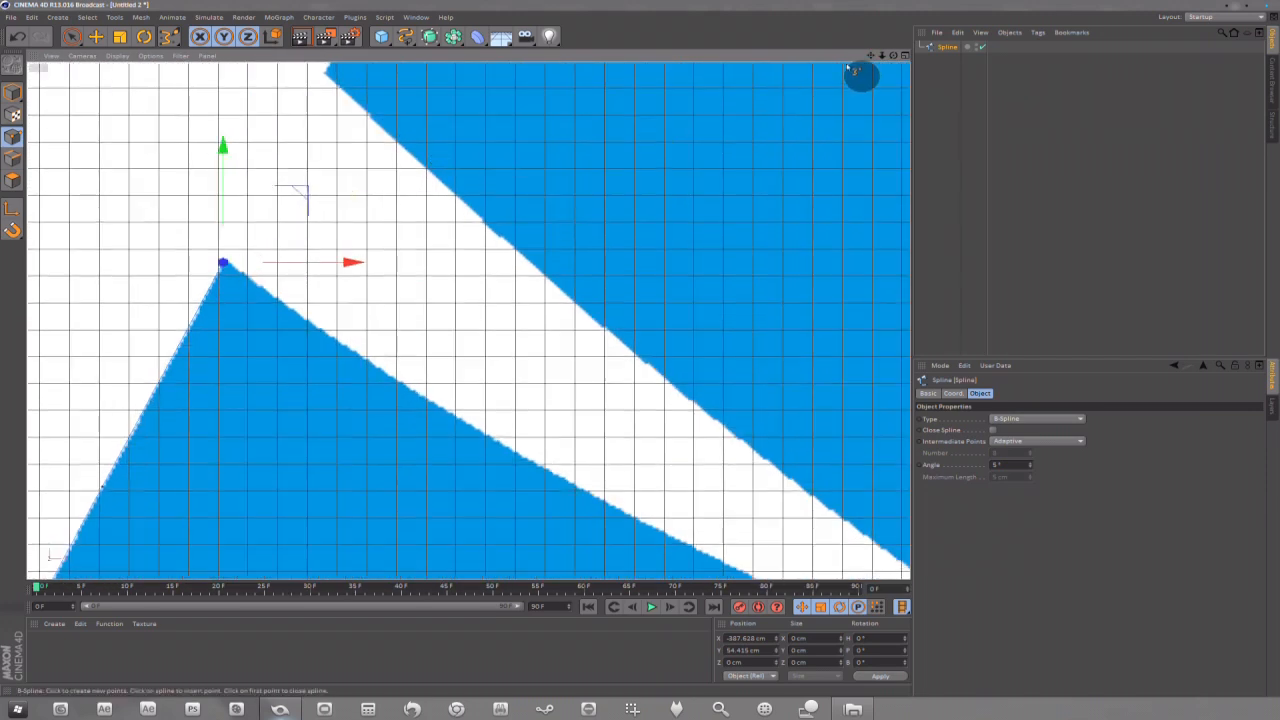
drag(870, 54, 1115, 5)
scroll(474, 185, up, 5)
key(ctrl+z)
click(526, 137)
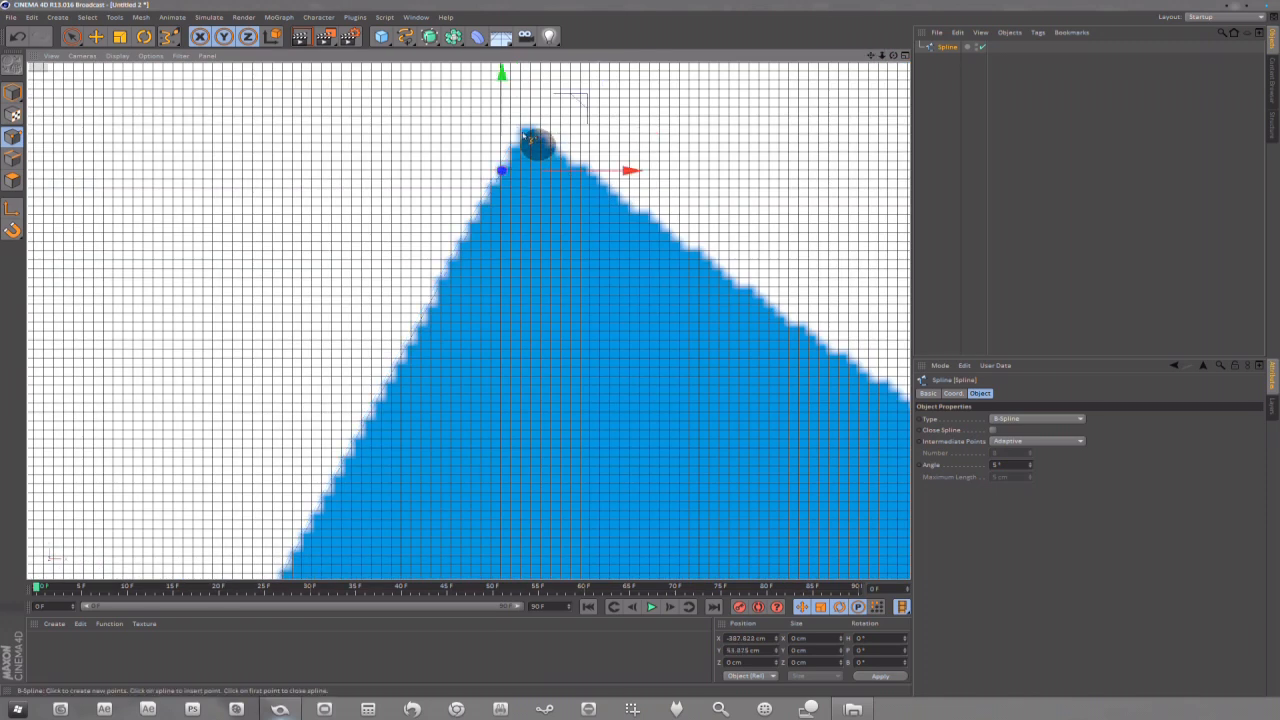
click(567, 159)
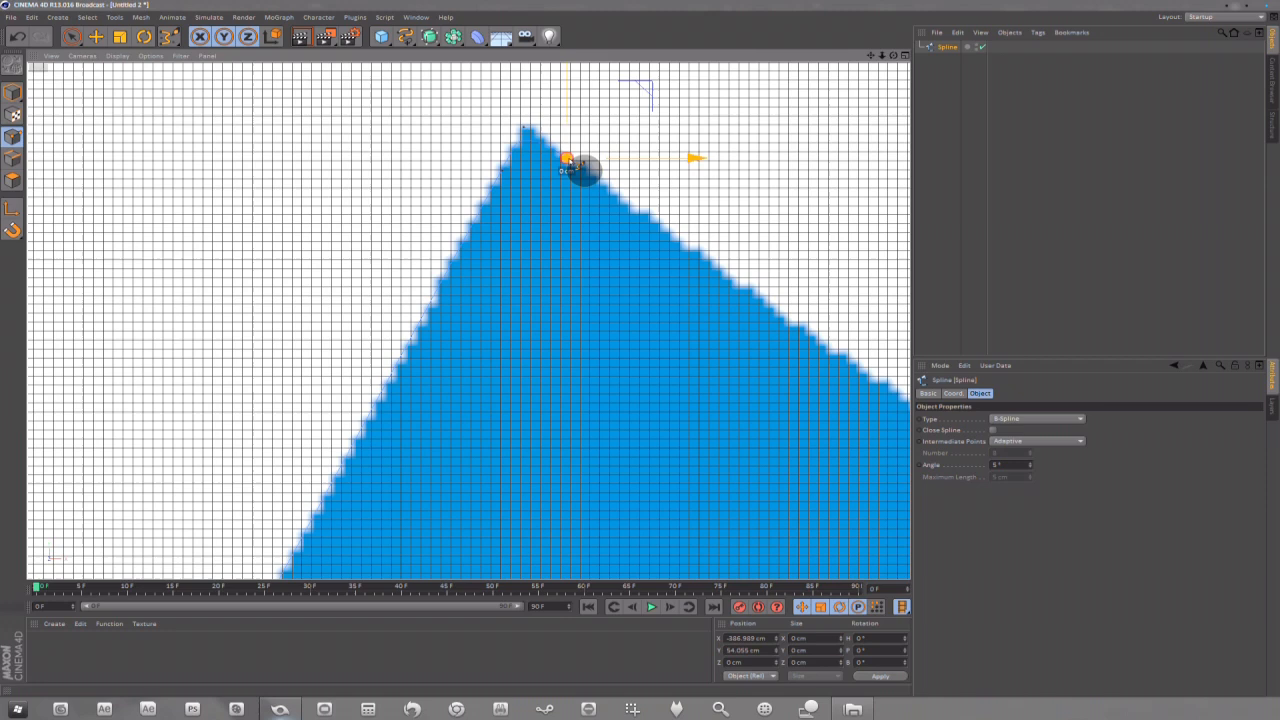
- Add two B-spline points past the sharp outer corner along the upper-left notch's lower edge, ending at about X -383, Y 51 cm
click(672, 231)
scroll(521, 136, up, 2)
scroll(560, 150, up, 2)
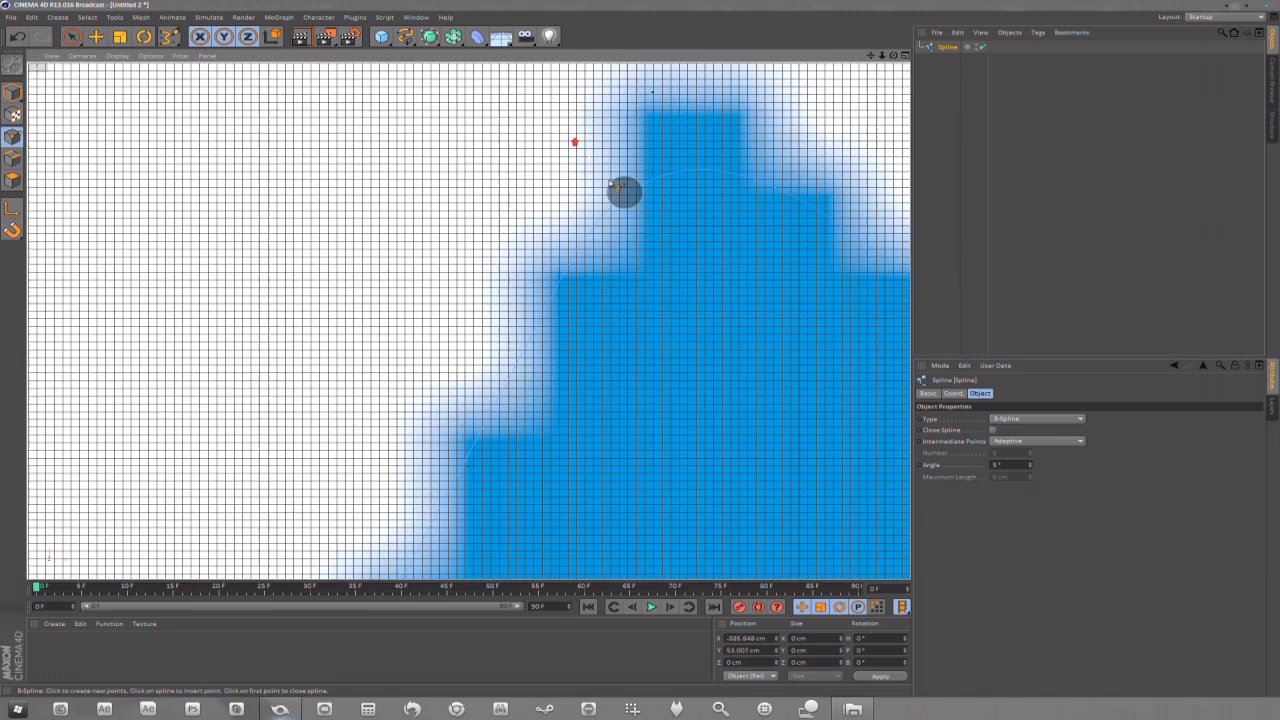
scroll(780, 190, up, 2)
scroll(856, 152, down, 1)
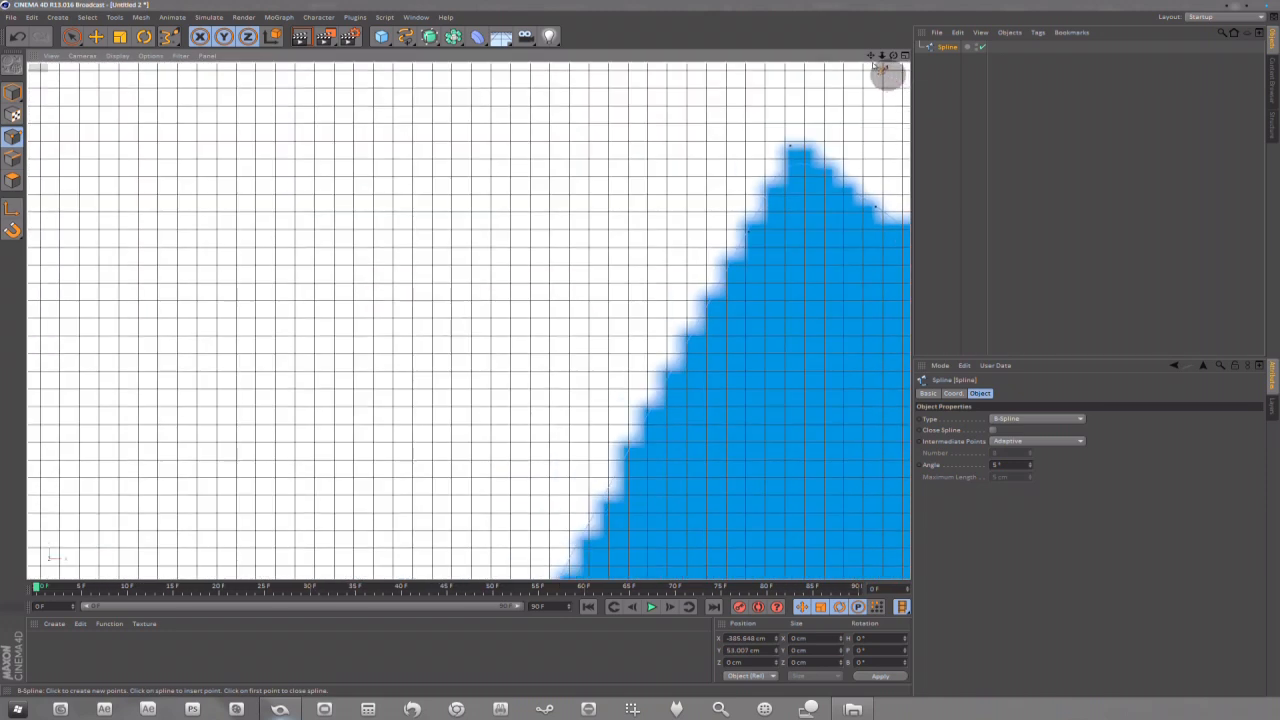
drag(870, 56, 593, 12)
drag(870, 56, 678, 0)
scroll(596, 180, down, 2)
scroll(645, 167, down, 1)
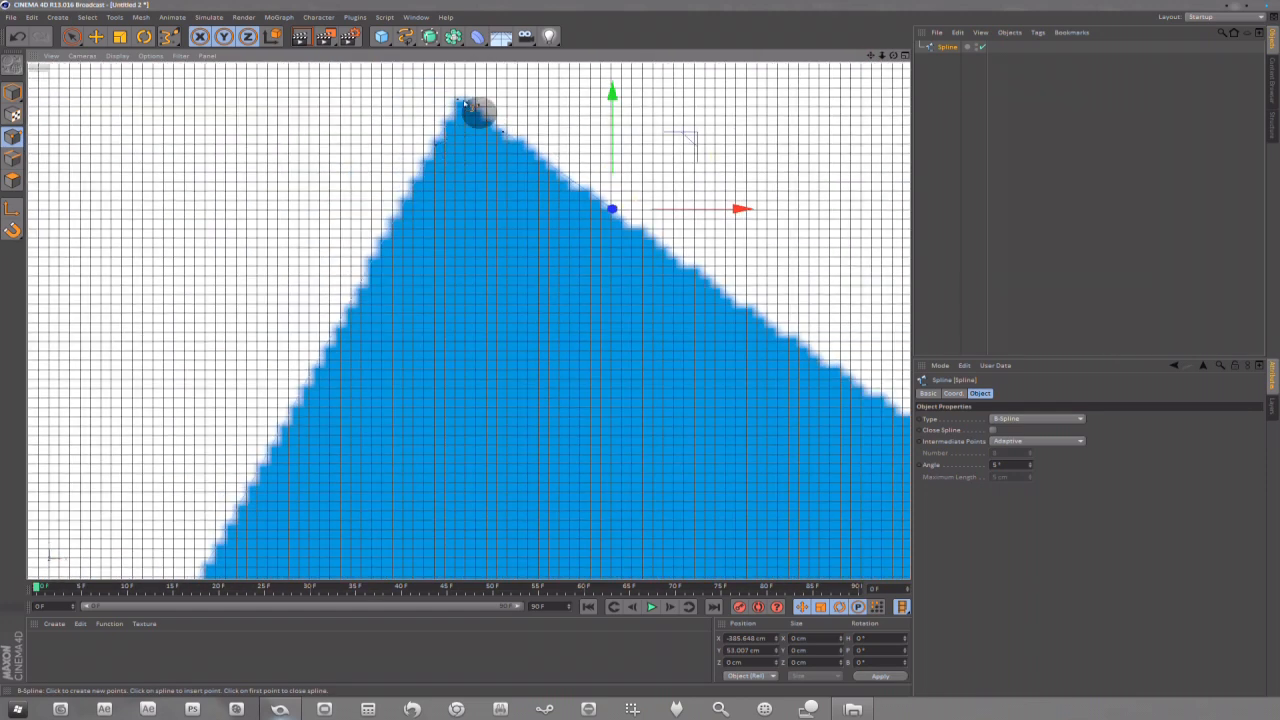
drag(870, 56, 503, 326)
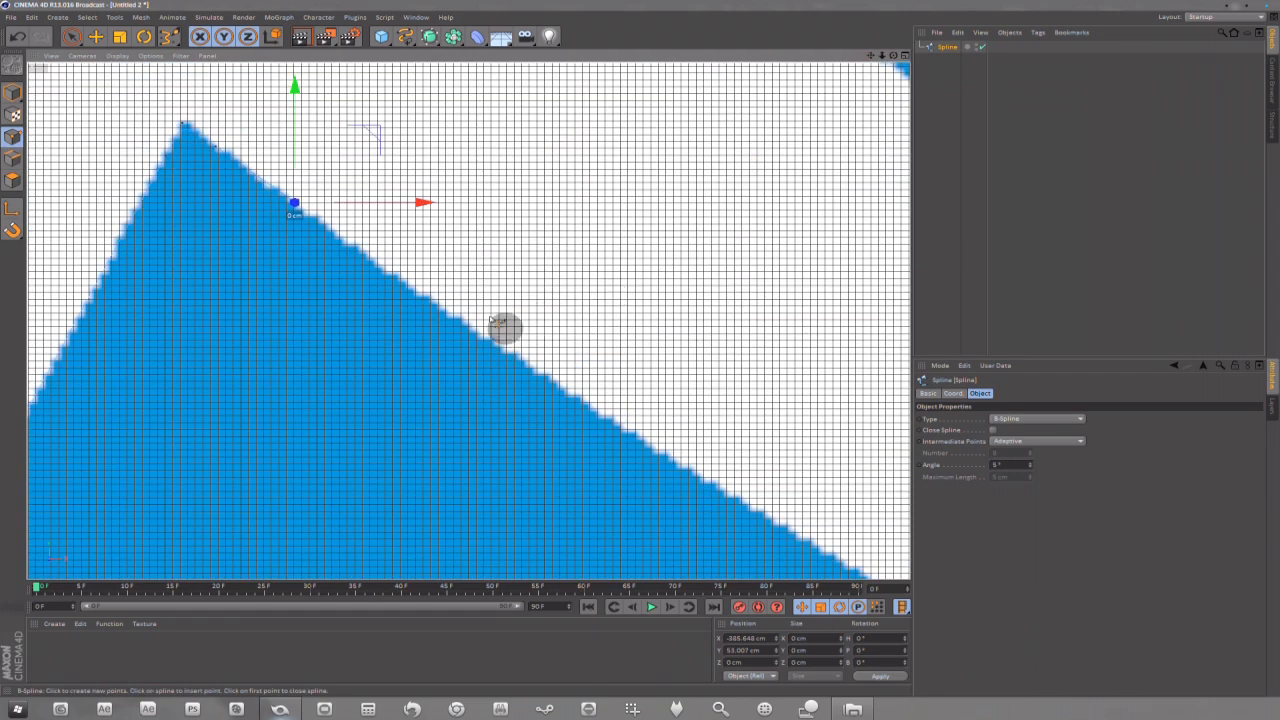
click(474, 329)
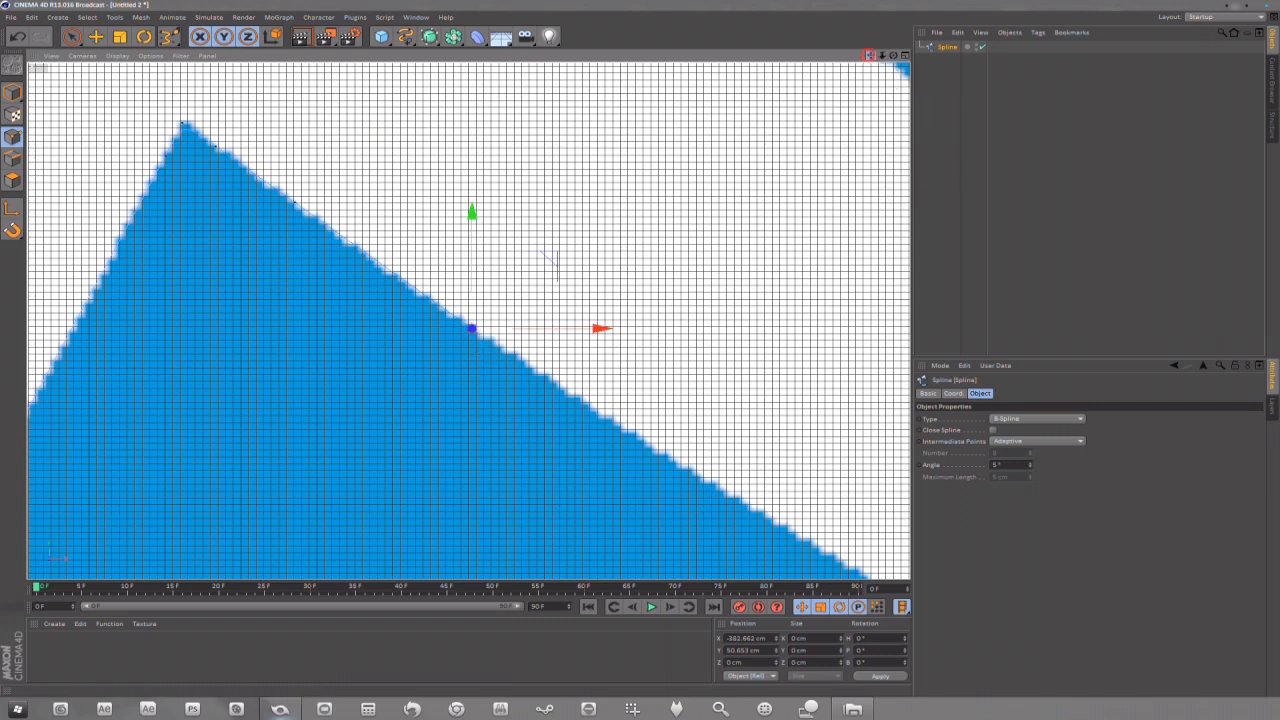
- Add two more B-spline points down the notch's lower edge, ending at about X -370, Y 43 cm
drag(868, 55, 529, 340)
click(506, 357)
drag(885, 63, 625, 368)
click(606, 381)
- Continue the B-spline along the narrowing notch's lower edge to about X -352, Y 33 cm
scroll(752, 338, down, 3)
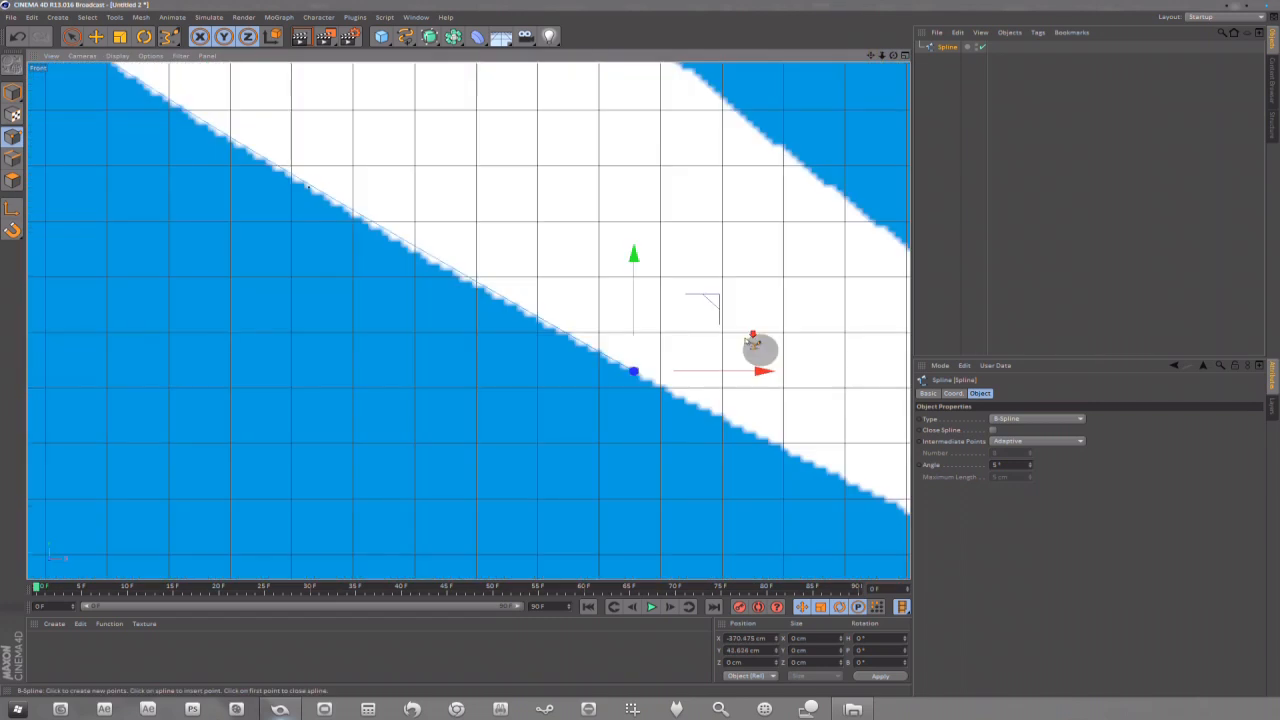
drag(870, 55, 869, 56)
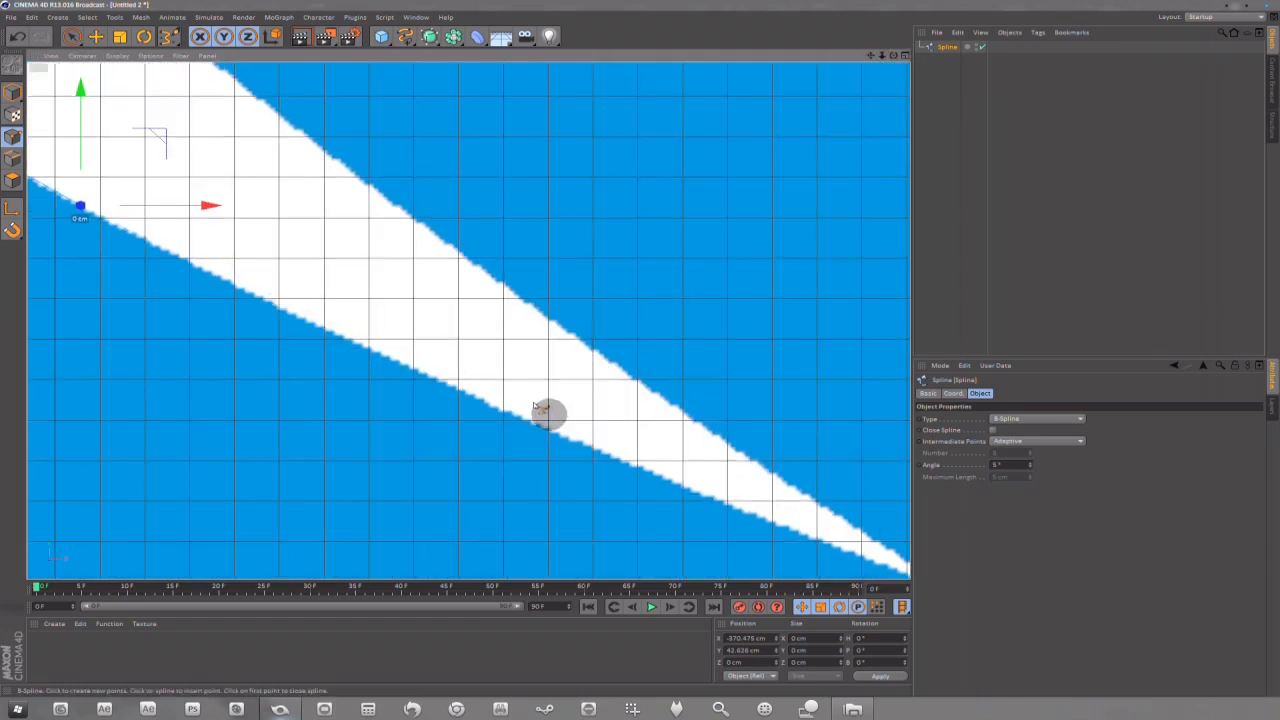
click(510, 415)
click(286, 310)
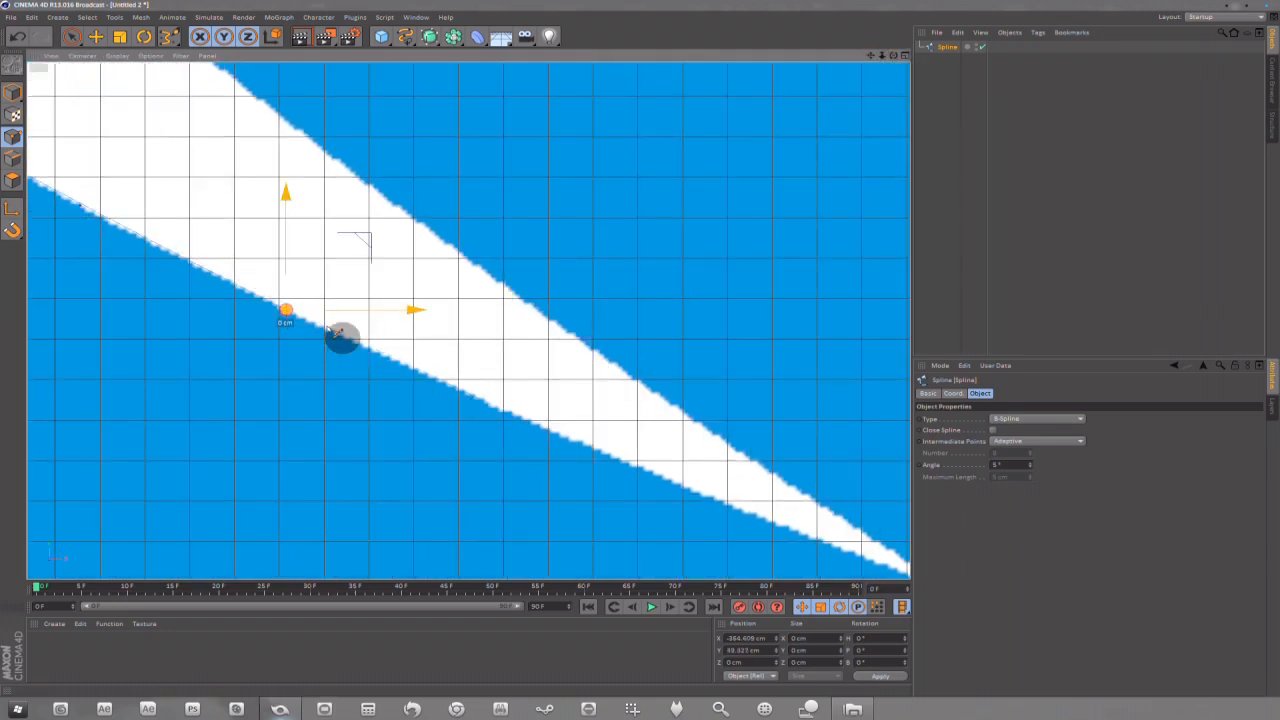
click(490, 405)
click(619, 460)
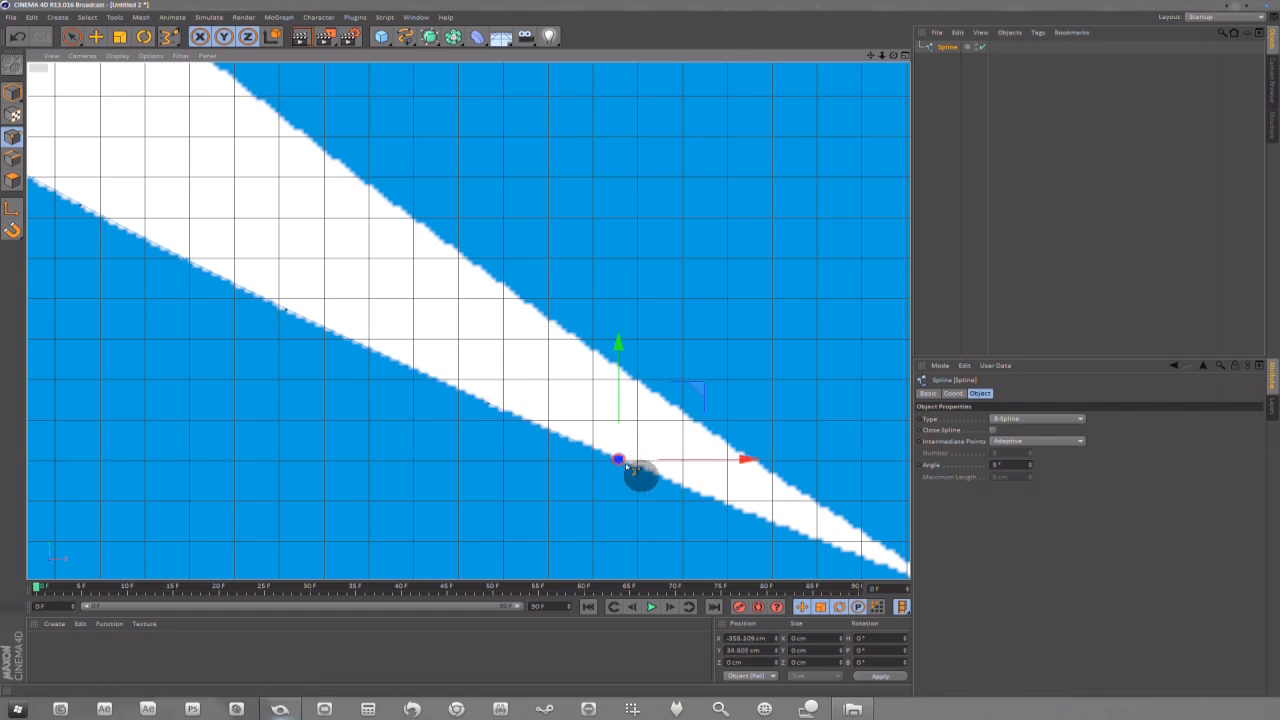
click(741, 510)
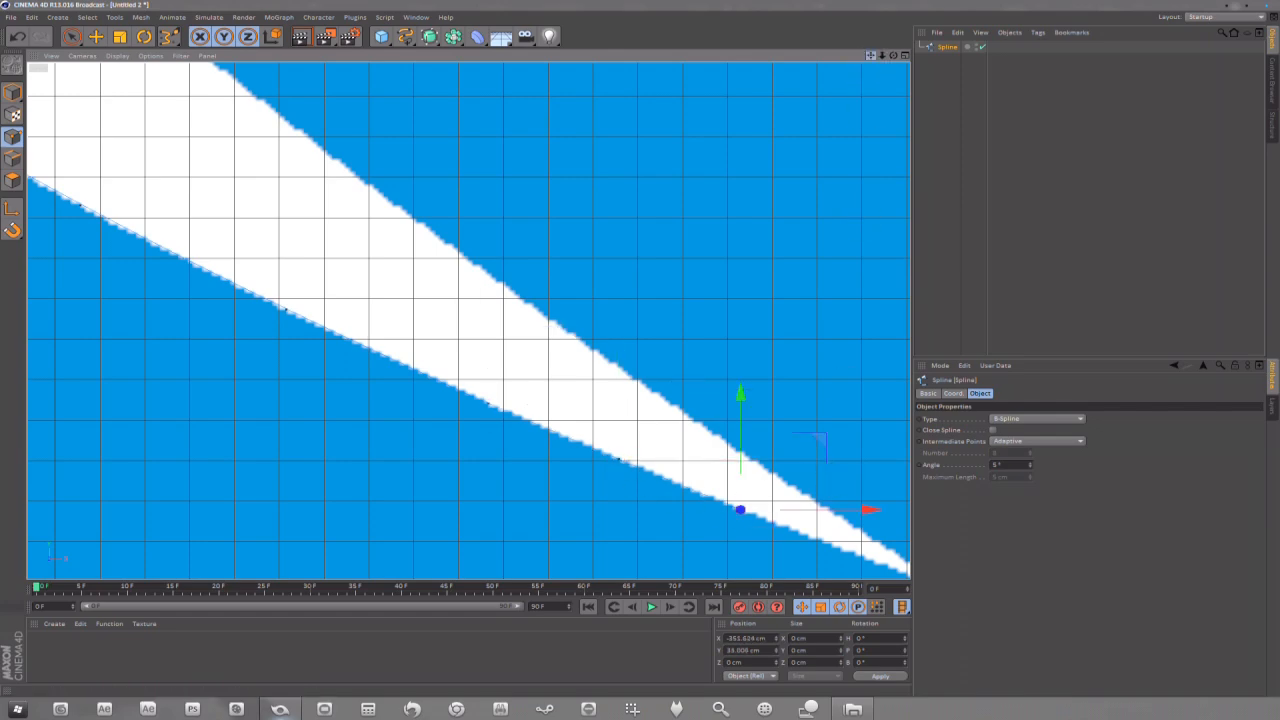
- Turn the B-spline around the notch's inner tip with closely spaced points, ending on the upper edge at about X -347, Y 32 cm
drag(869, 56, 745, 200)
scroll(624, 345, up, 6)
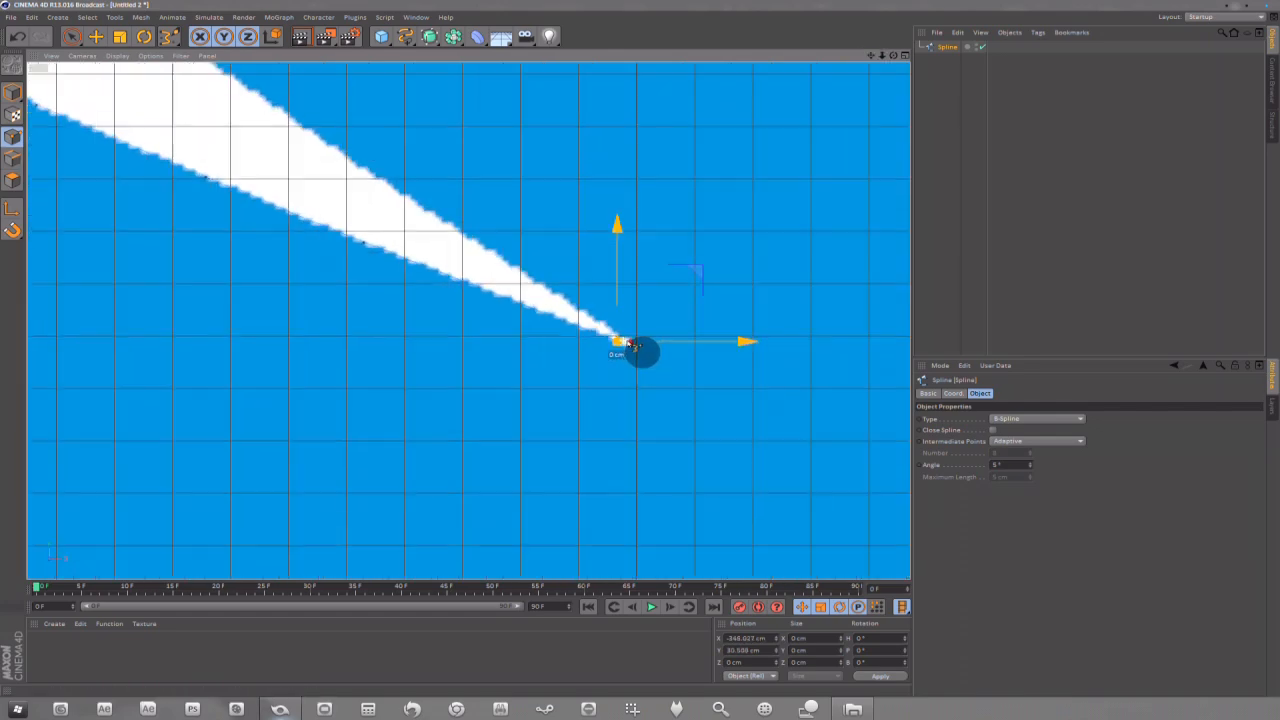
click(651, 363)
click(624, 324)
click(312, 118)
scroll(437, 195, down, 5)
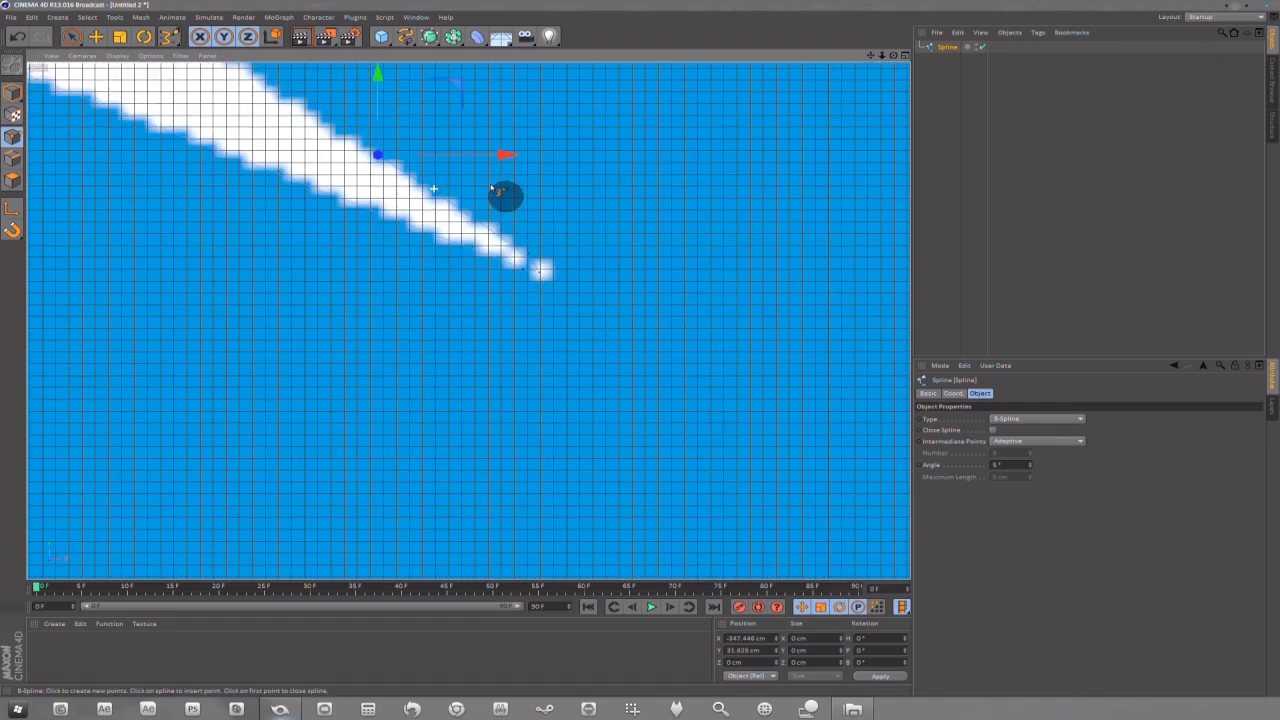
- Trace back along the notch's upper edge with two B-spline points, ending at about X -355, Y 37 cm
drag(866, 54, 738, 83)
click(563, 191)
scroll(555, 100, down, 2)
drag(873, 58, 655, 90)
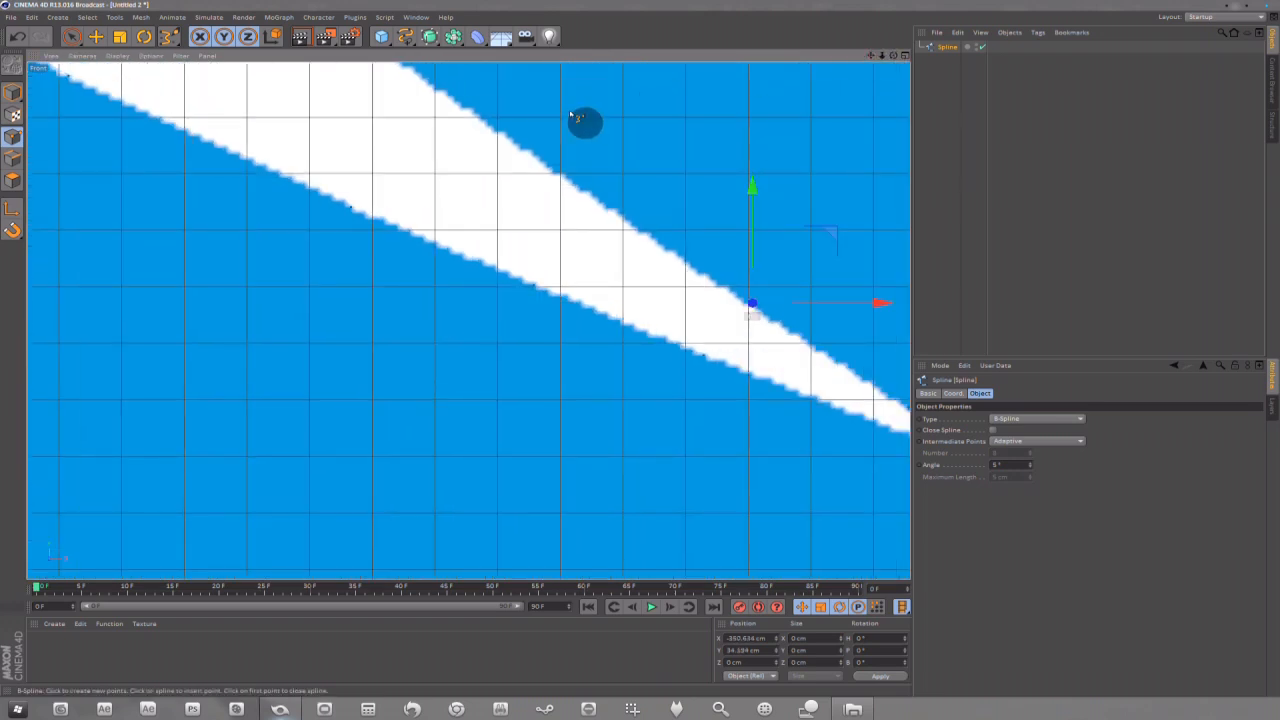
click(541, 162)
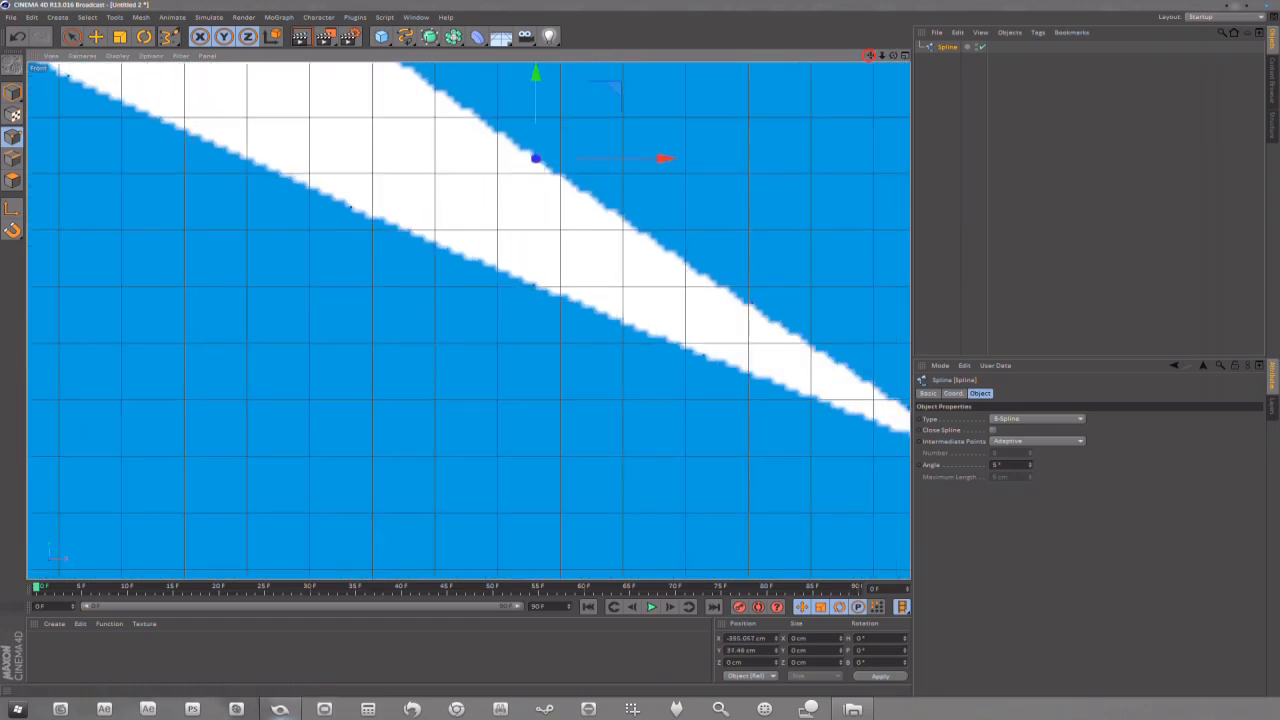
drag(874, 57, 811, 51)
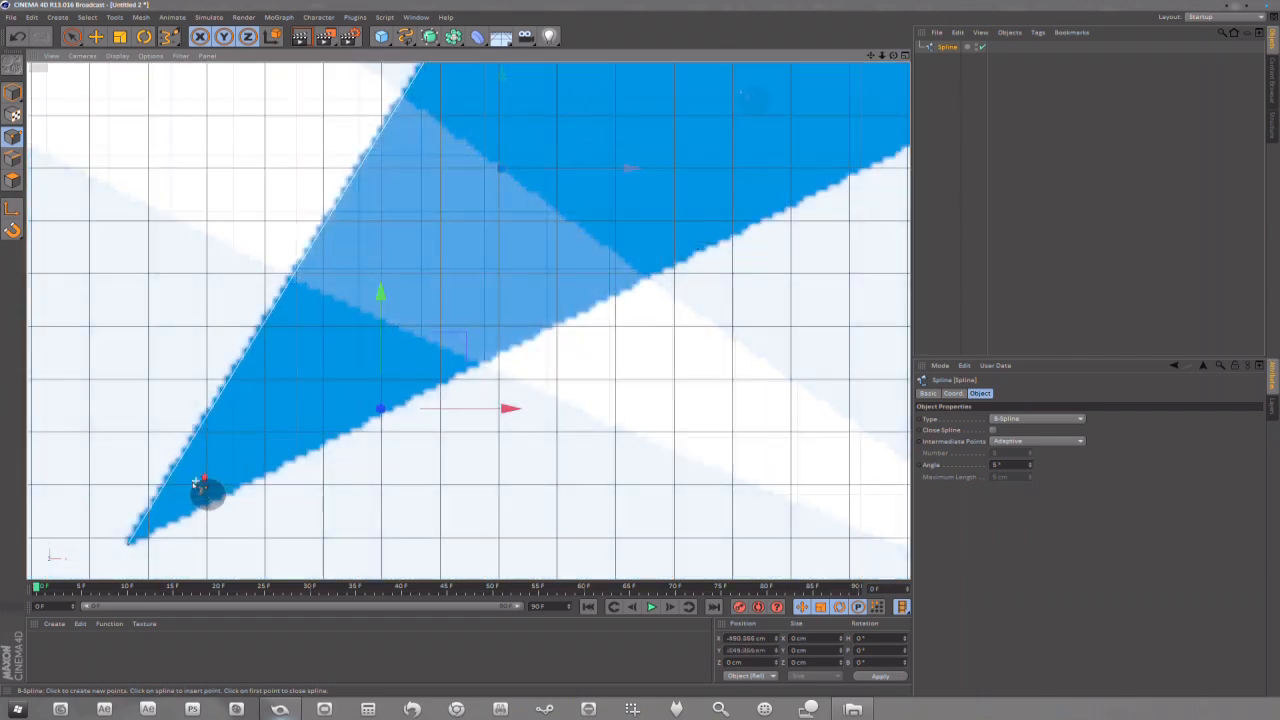
- Undo the last B-spline point and place one on the left leg's lower edge near the tip, at about X -490, Y -145 cm
drag(872, 57, 870, 62)
key(ctrl+z)
click(491, 356)
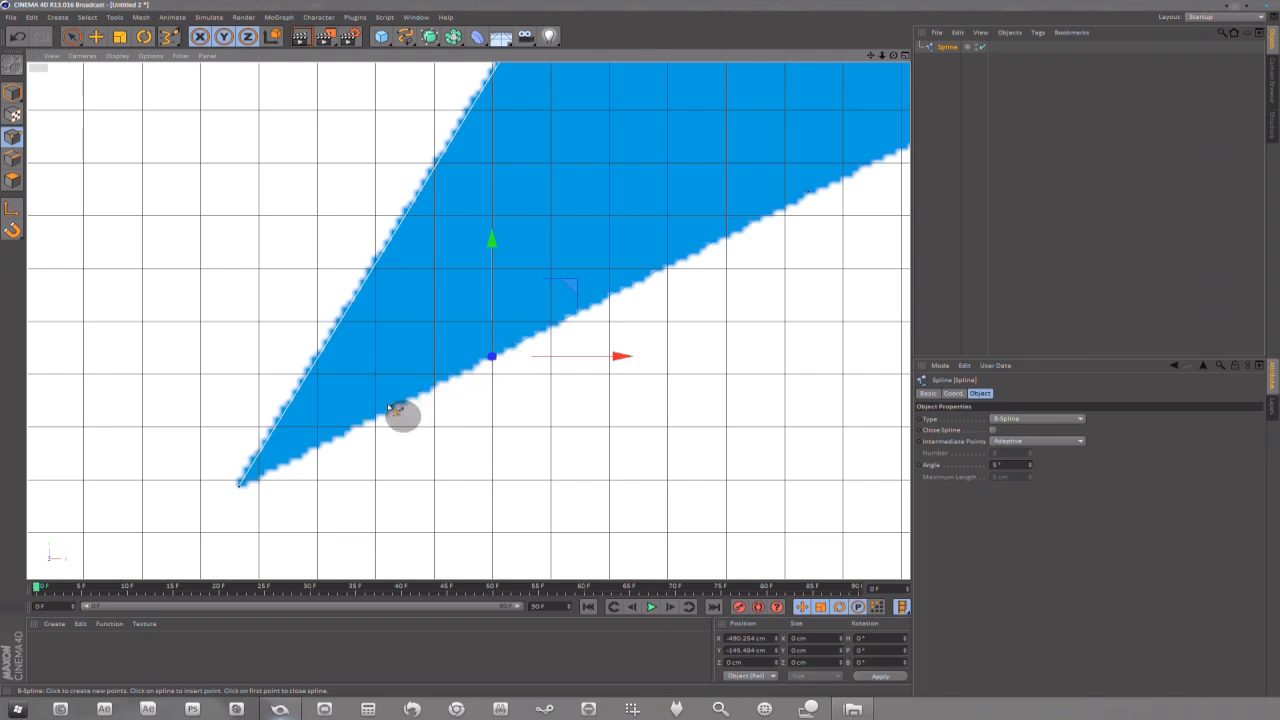
- Try to close the B-spline at its starting tip and place another point on the left leg's lower edge
click(324, 445)
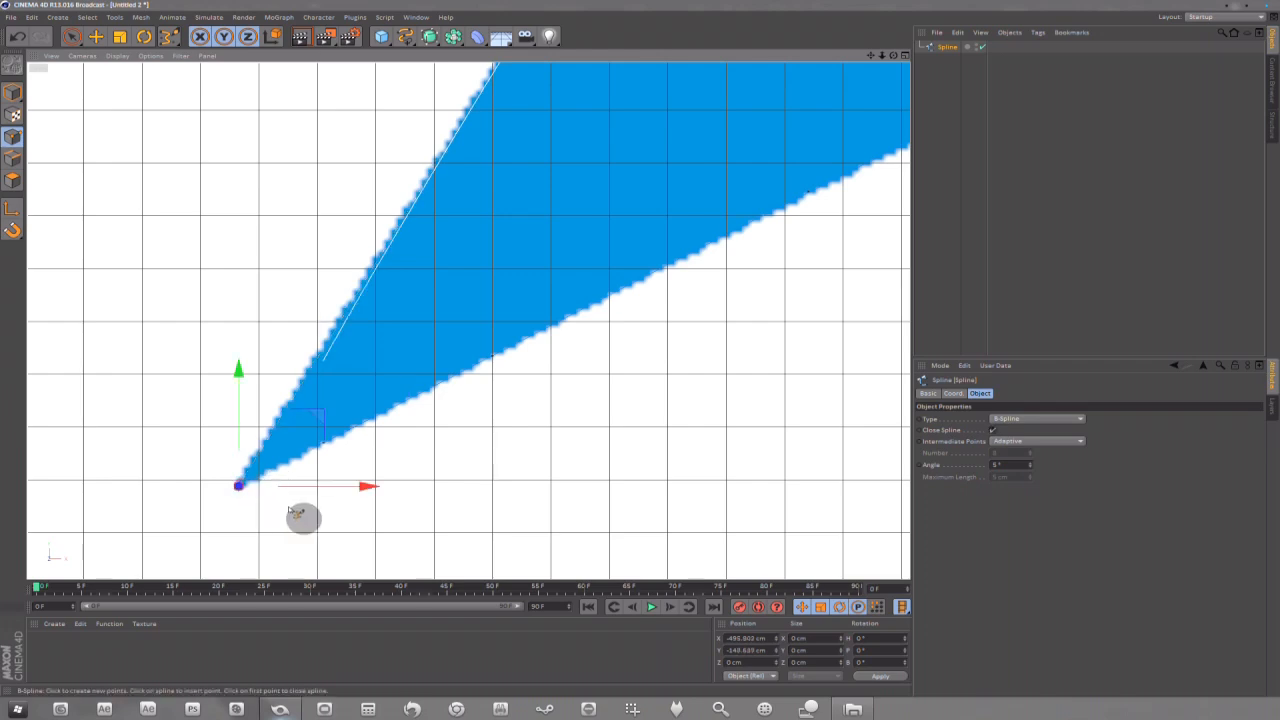
scroll(258, 483, up, 5)
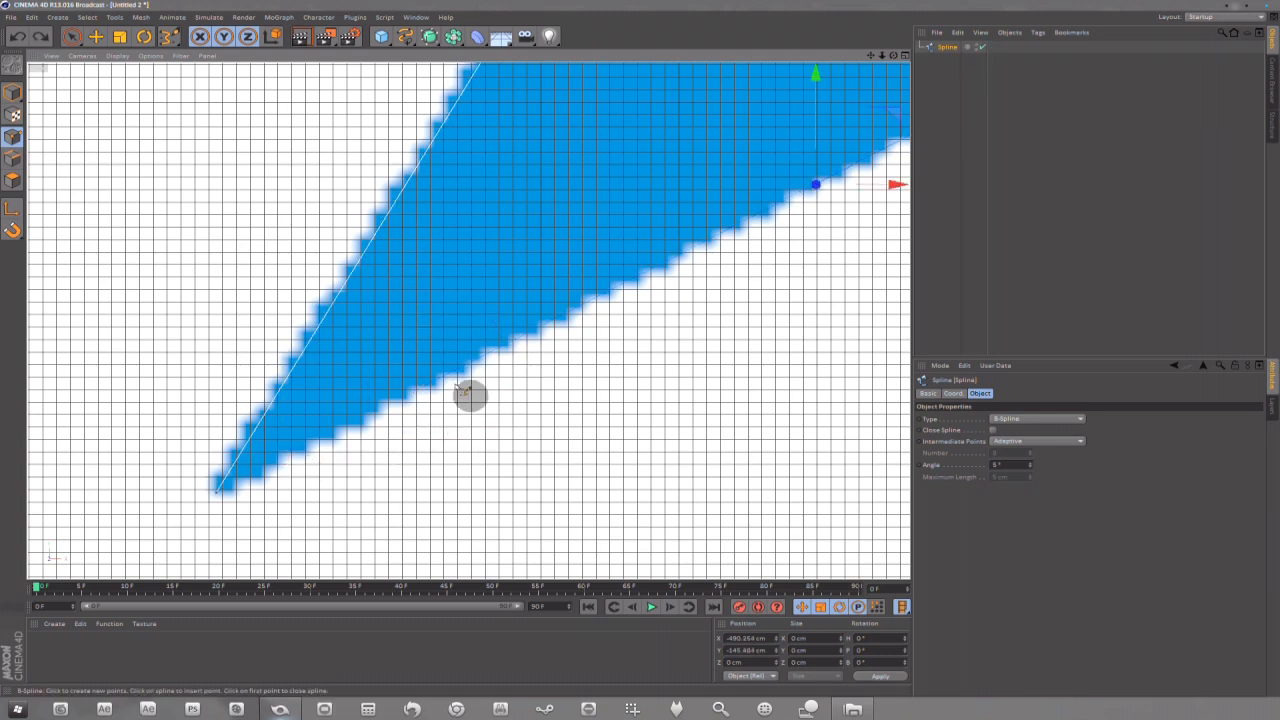
click(380, 411)
click(955, 47)
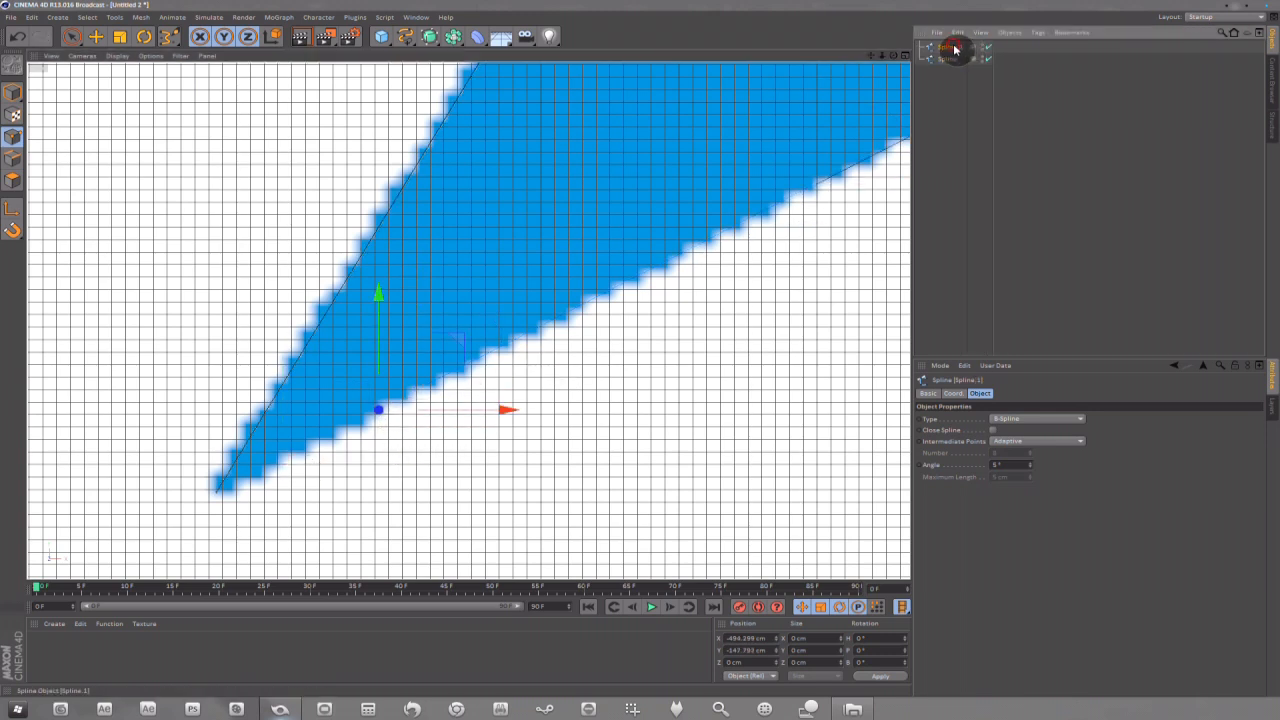
key(ctrl+z)
- Delete the stray second spline and use Create Point to add two points to the original spline along the leg's lower edge
click(176, 38)
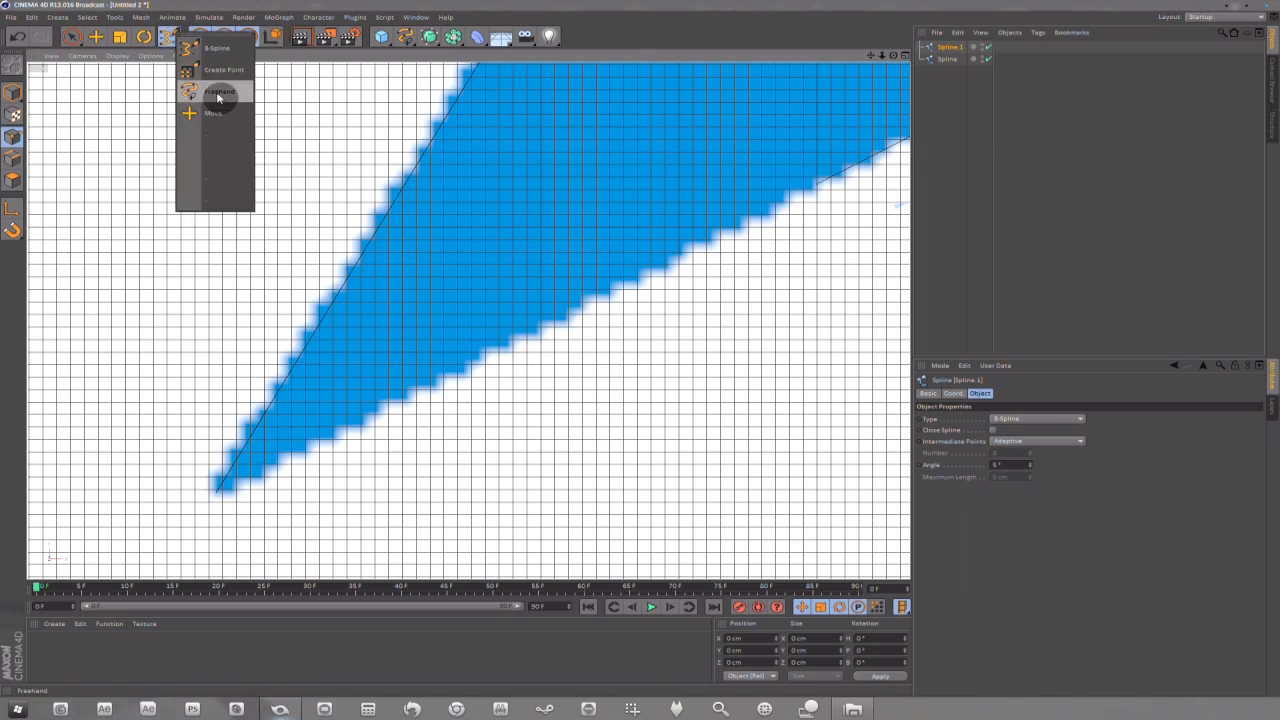
click(224, 71)
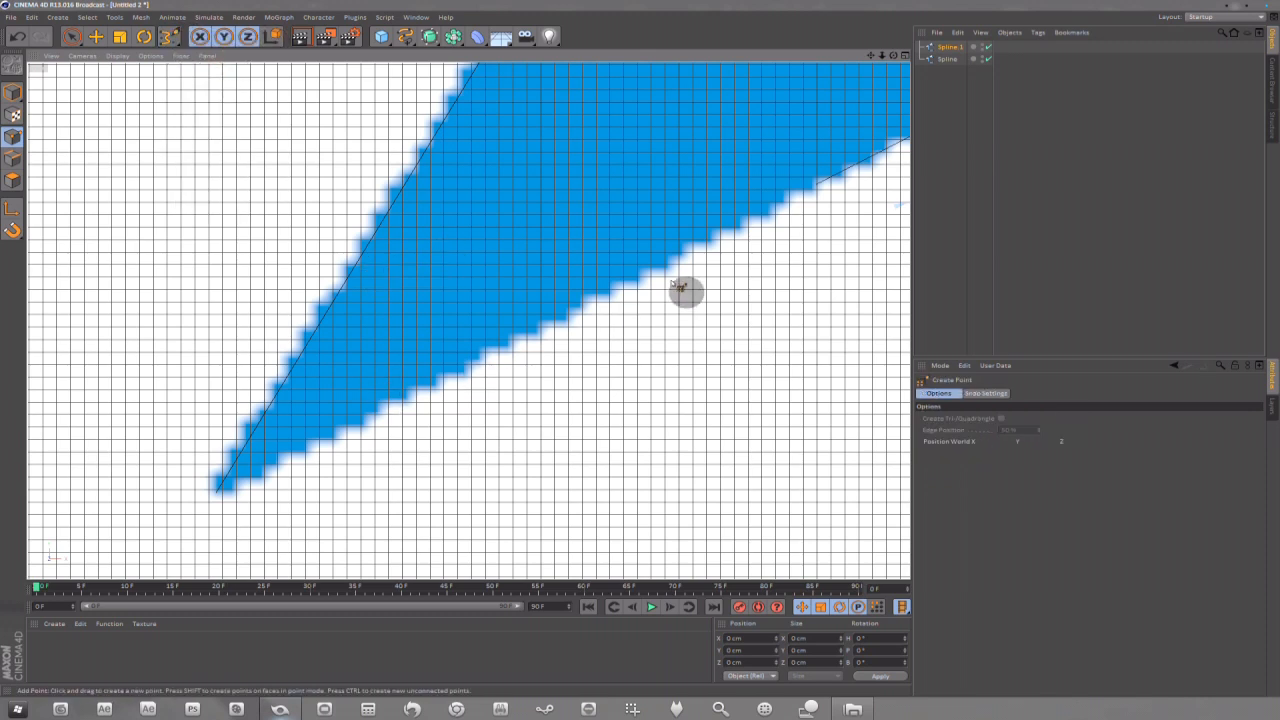
click(950, 47)
key(Delete)
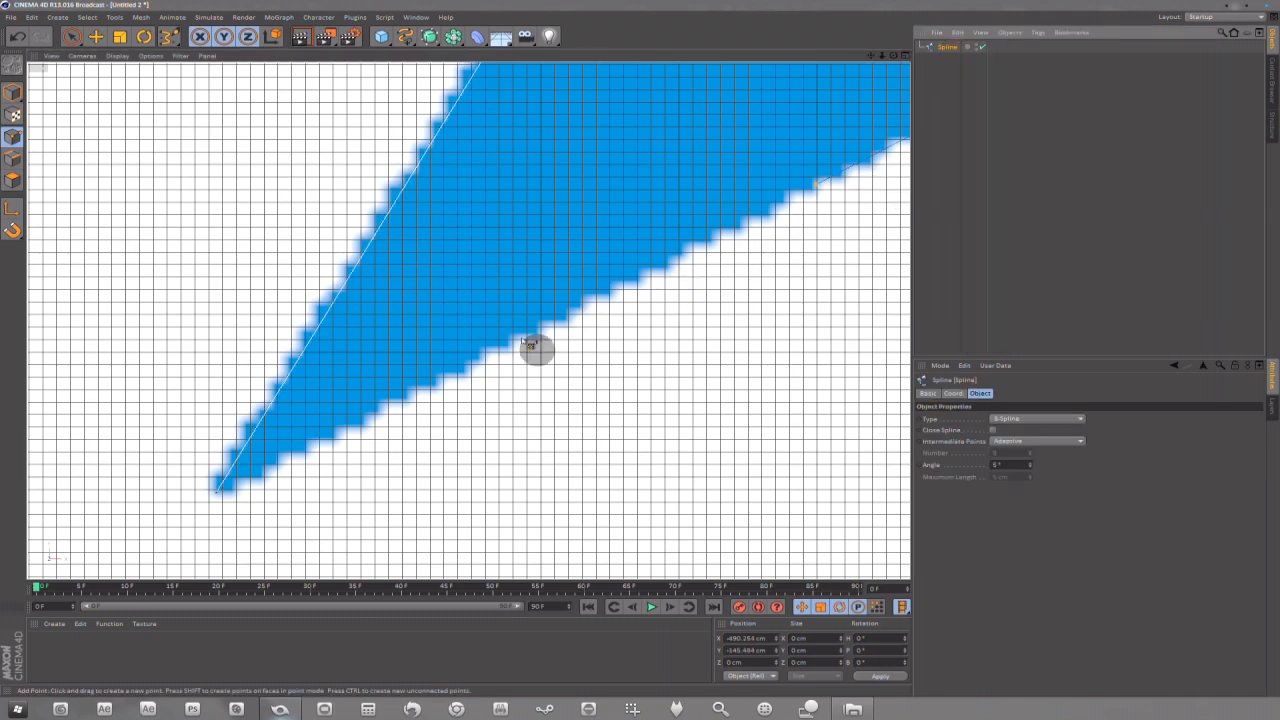
click(482, 357)
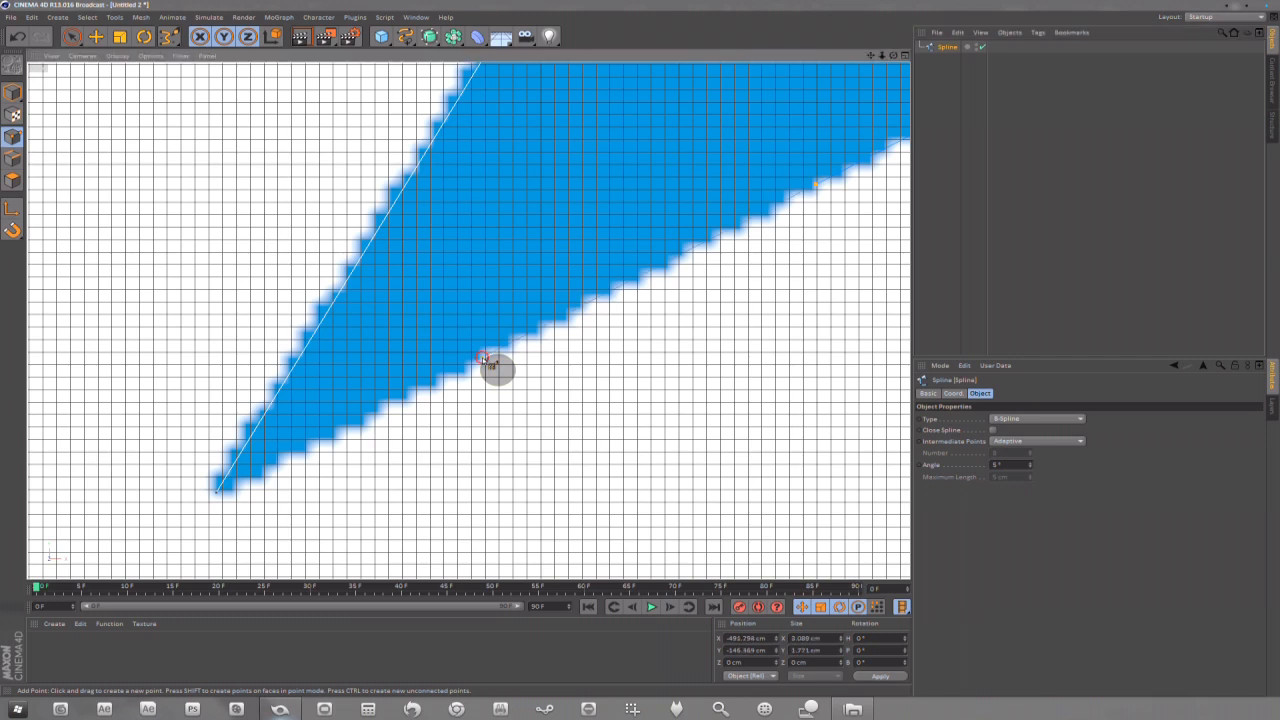
click(291, 473)
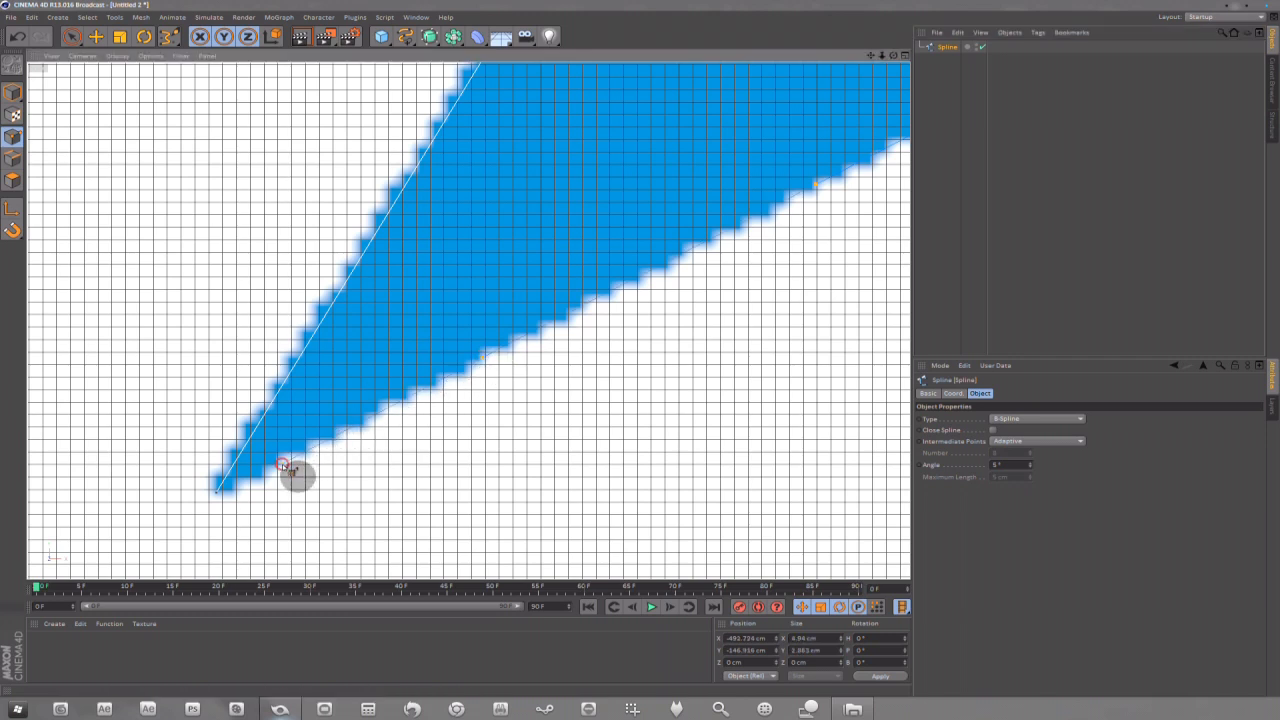
- Try Close Spline on the traced outline and inspect the lower-left tip
click(945, 48)
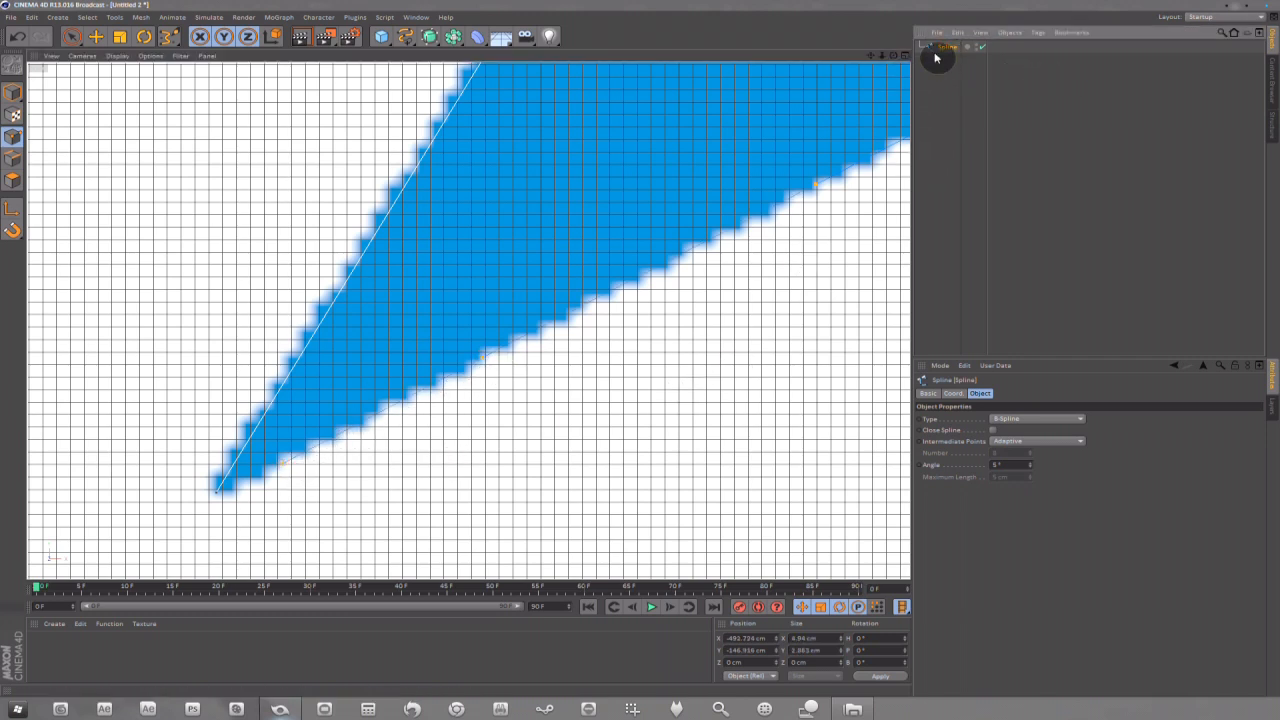
click(992, 430)
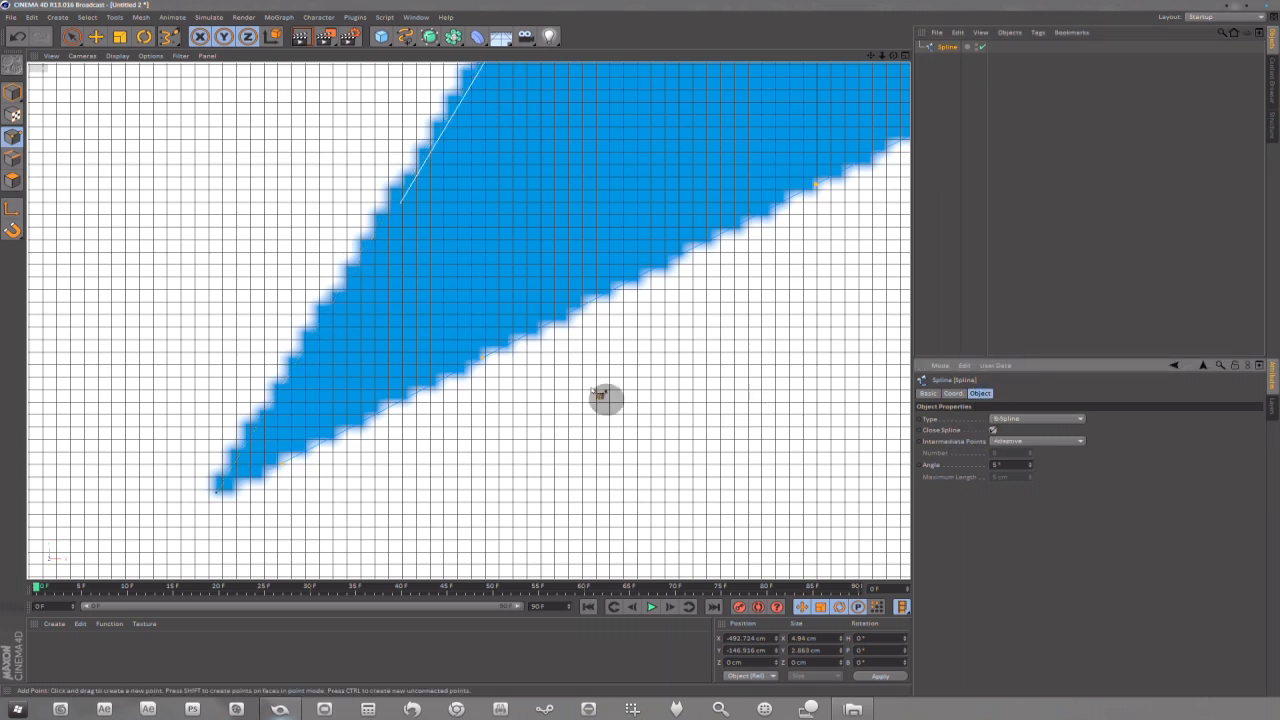
scroll(268, 455, up, 5)
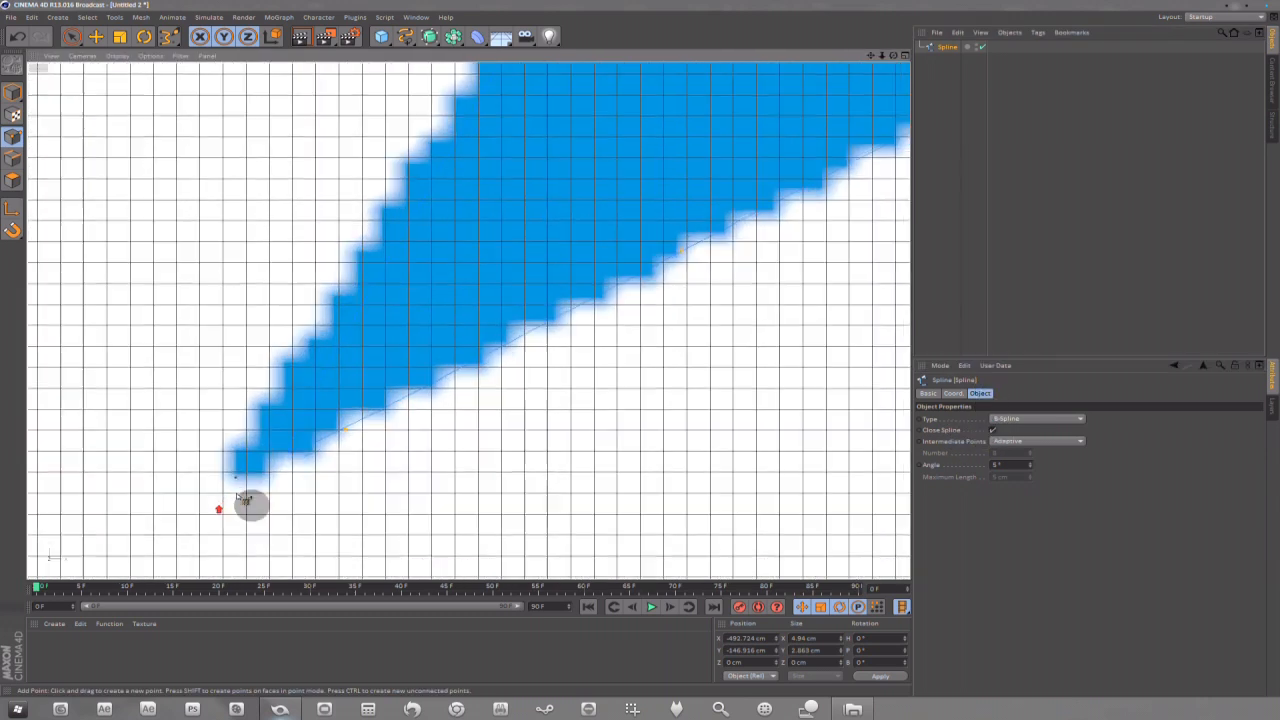
scroll(472, 268, down, 3)
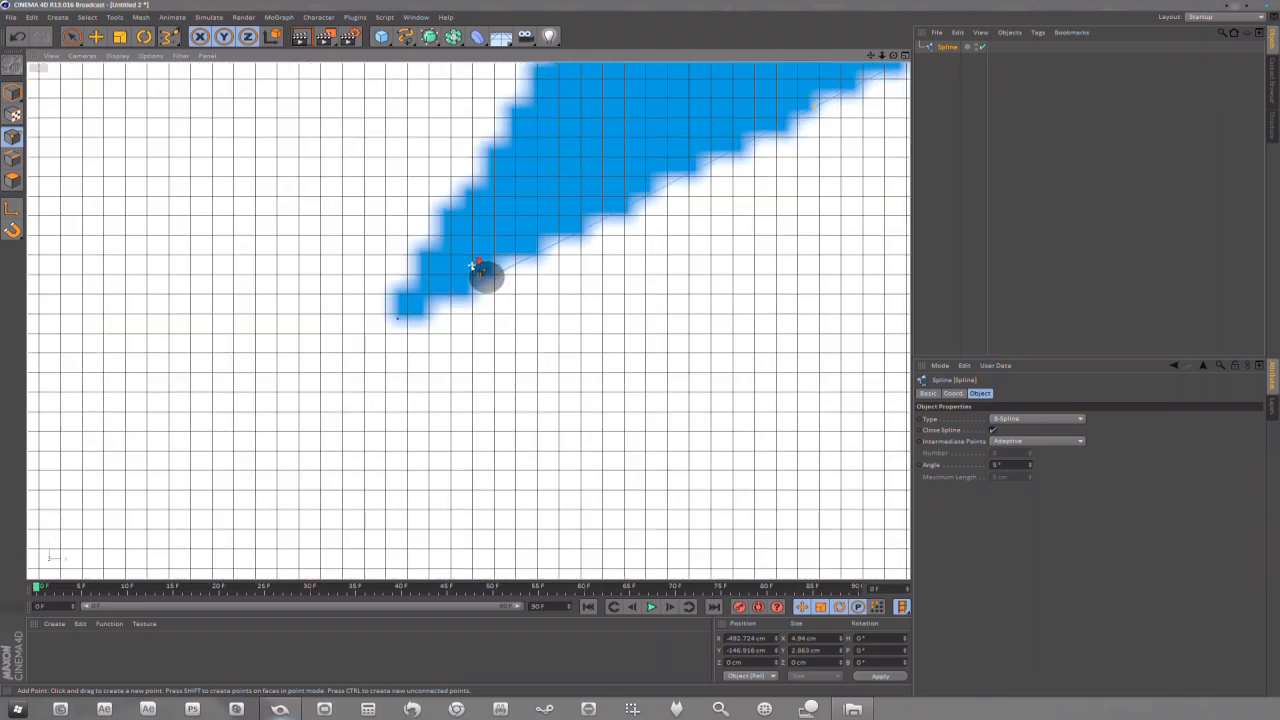
drag(873, 52, 873, 90)
- Add a spline point right beside the lower-left tip, adjust its placement, and enable Close Spline on the outline
click(507, 312)
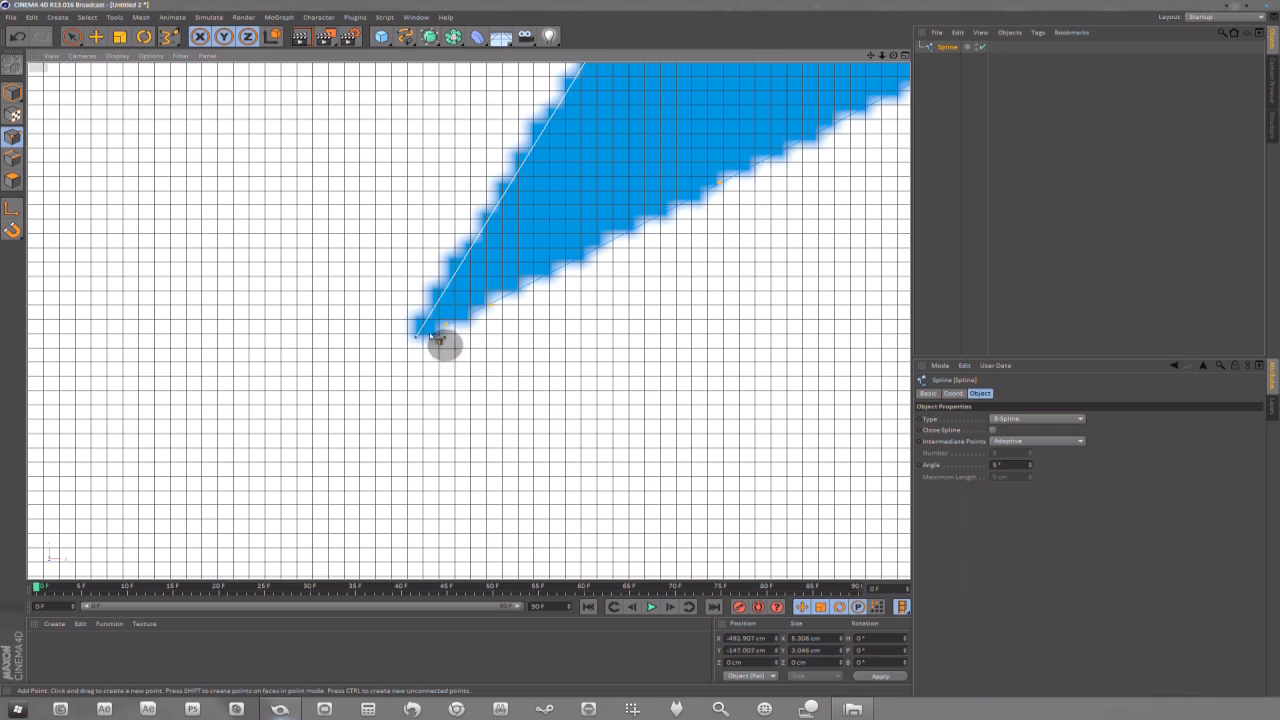
scroll(440, 345, up, 3)
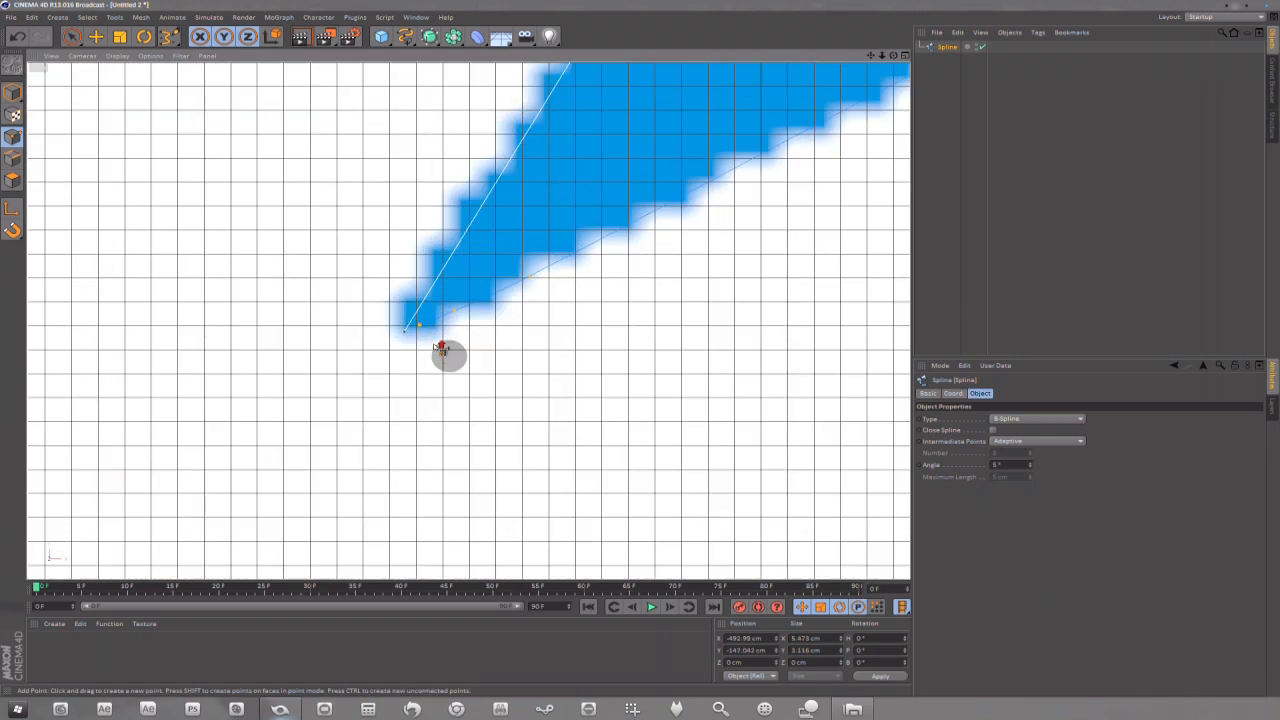
click(993, 429)
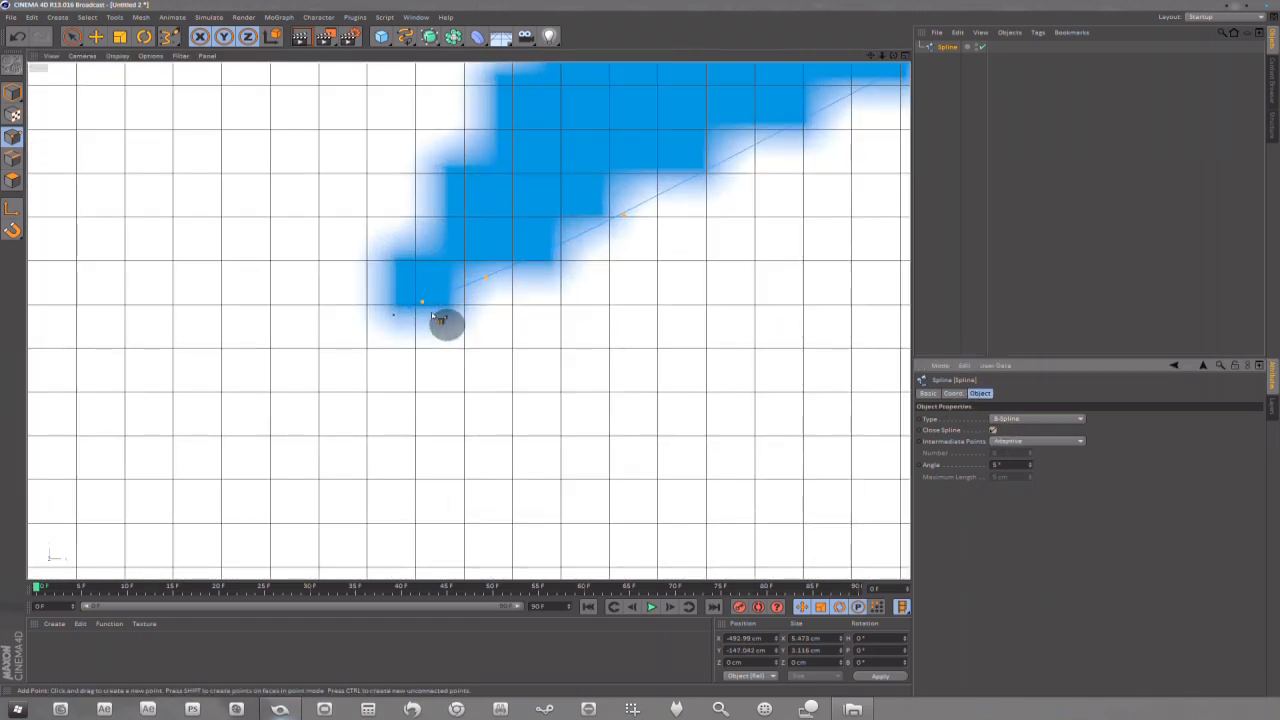
key(ctrl+z)
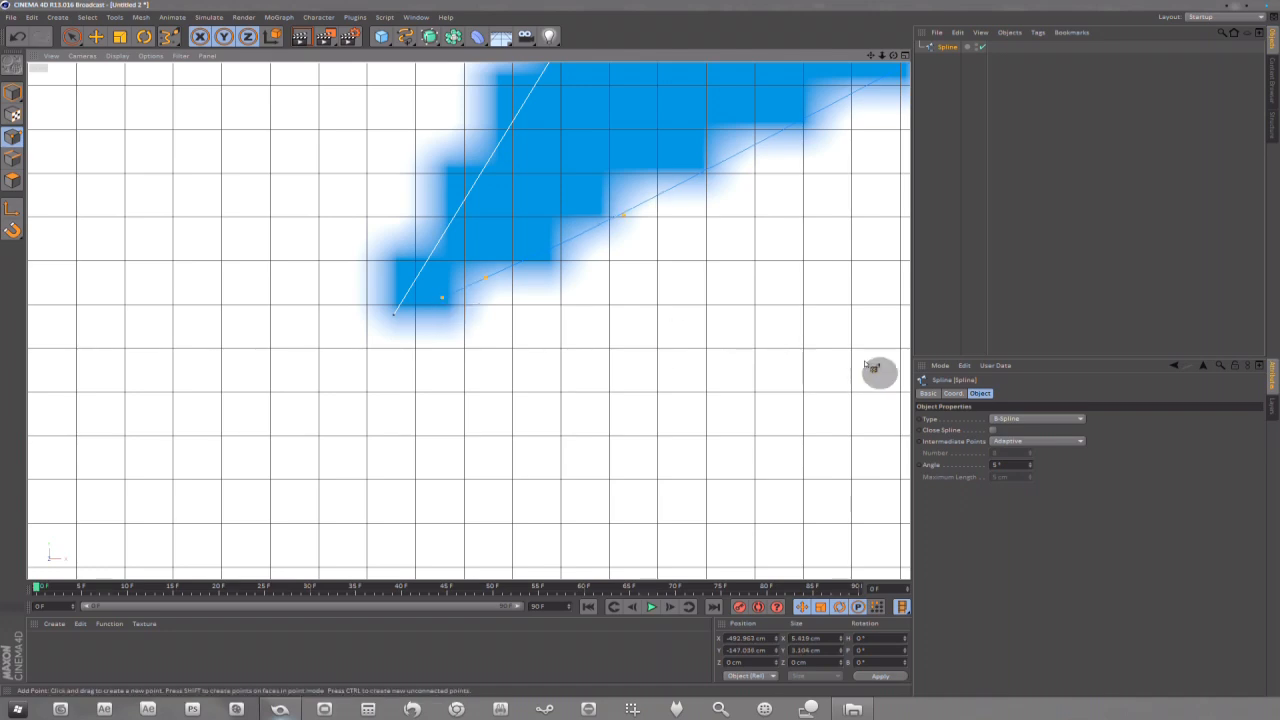
click(993, 429)
scroll(720, 245, down, 8)
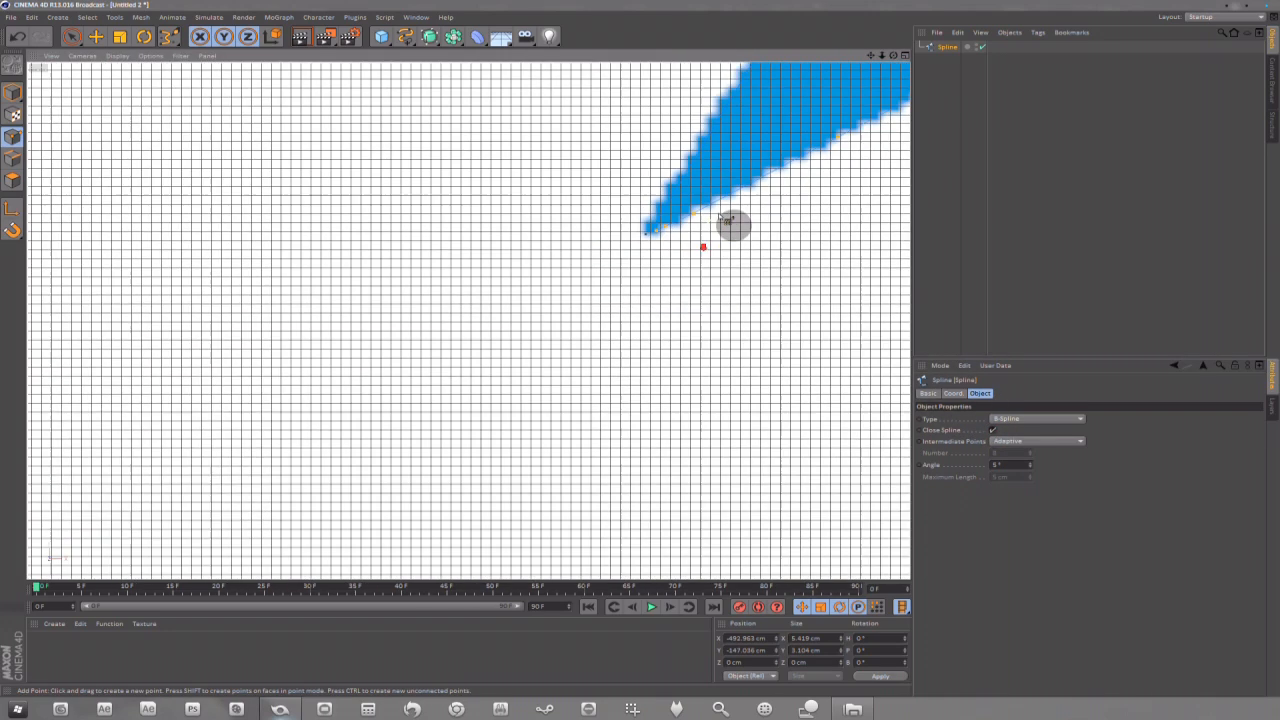
drag(870, 56, 401, 202)
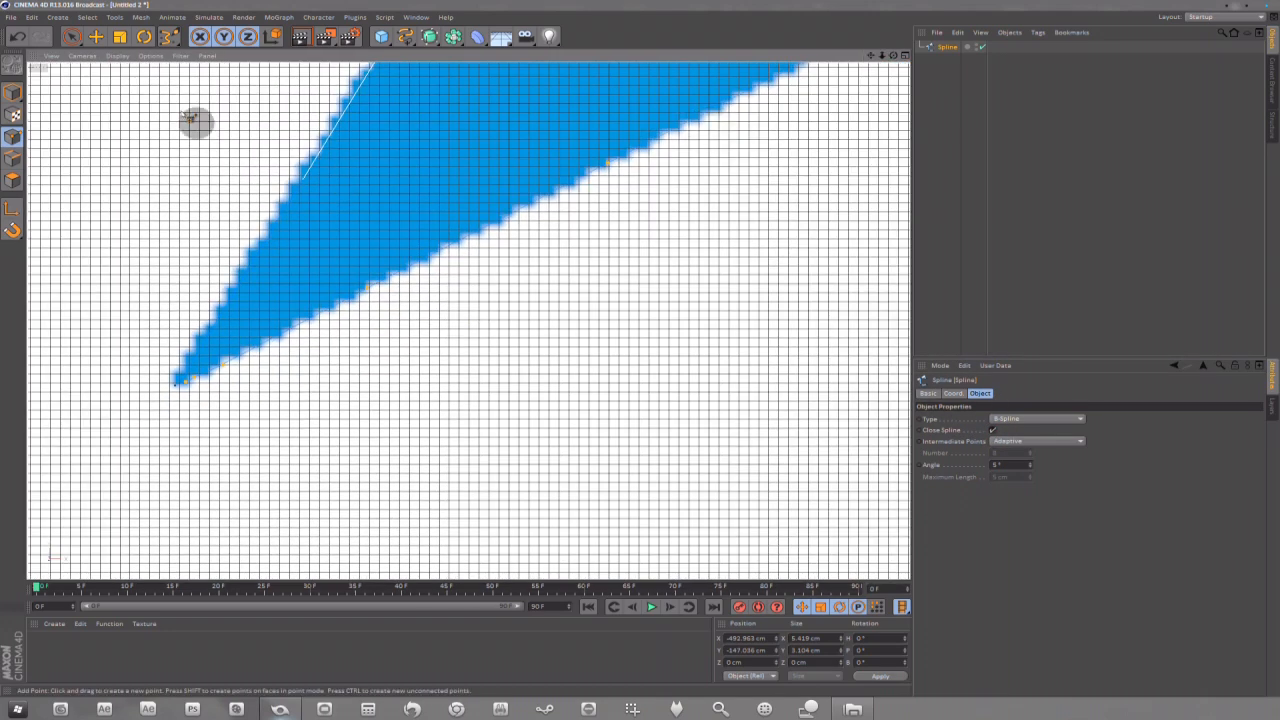
- Examine the closed outline of the A symbol as a whole against the logo background
click(96, 38)
scroll(850, 97, down, 5)
drag(870, 56, 260, 470)
scroll(786, 163, down, 10)
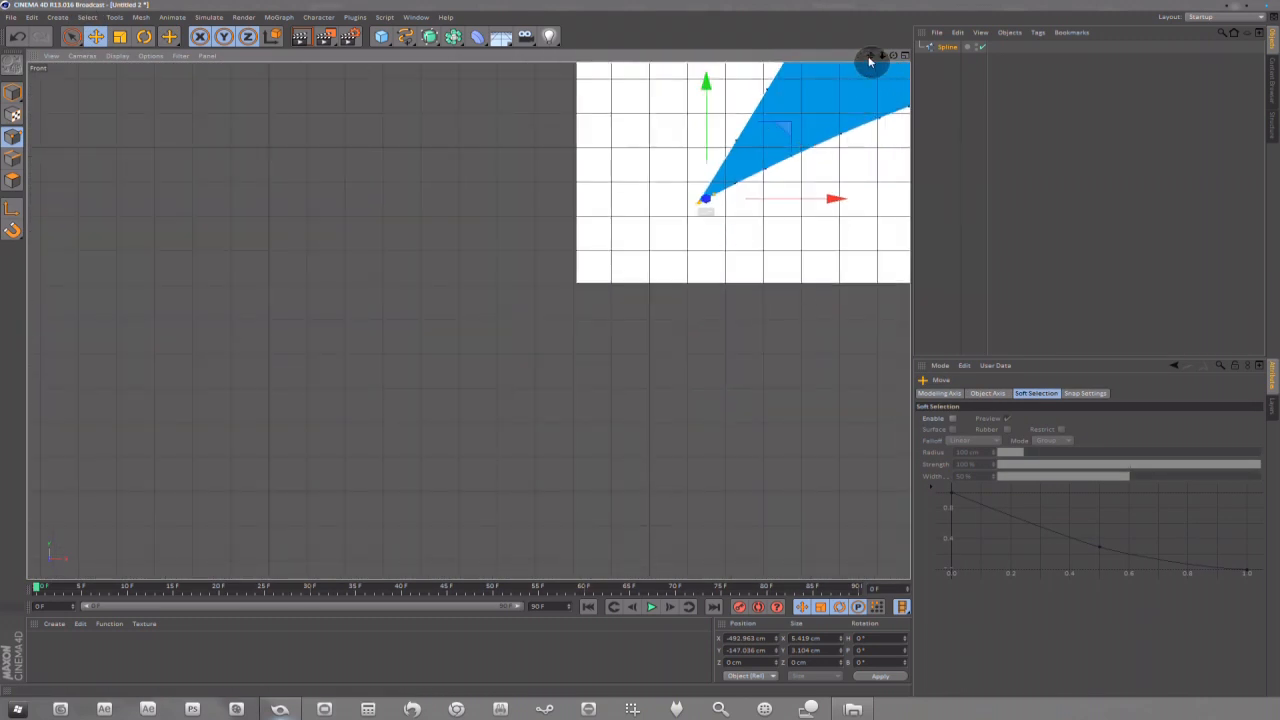
scroll(871, 57, up, 3)
drag(871, 57, 720, 147)
scroll(643, 206, down, 2)
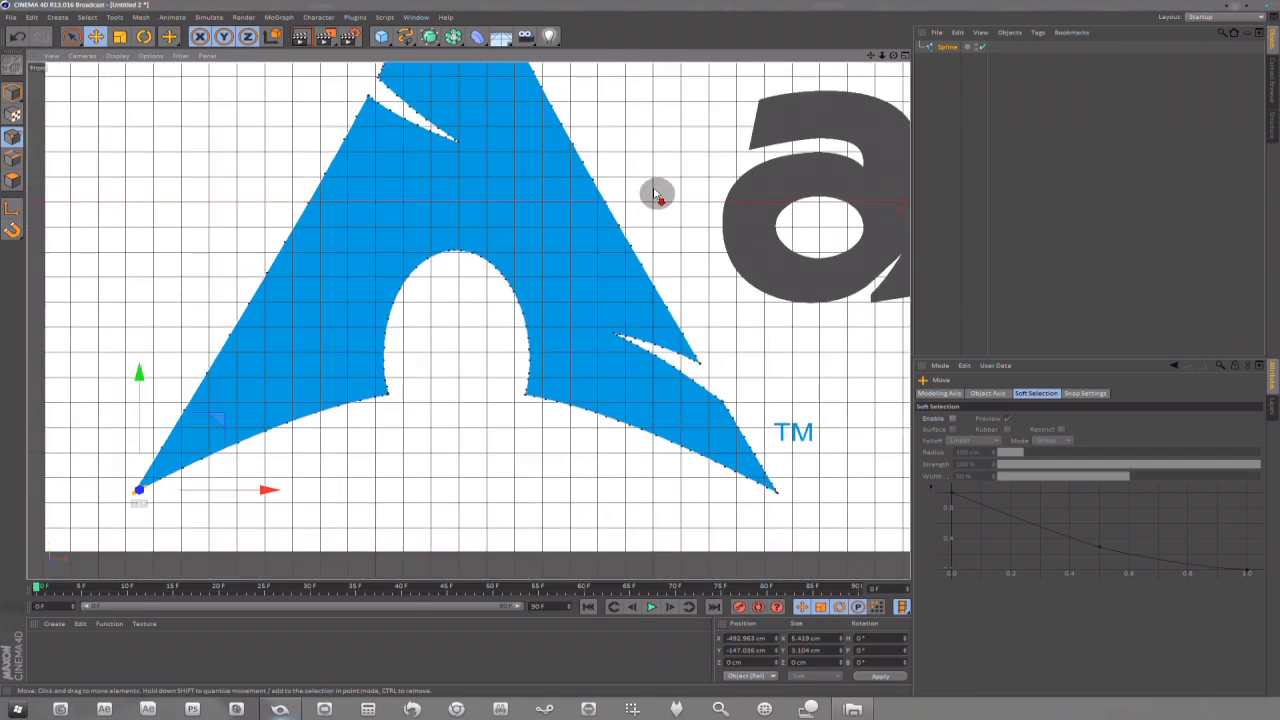
drag(870, 56, 600, 237)
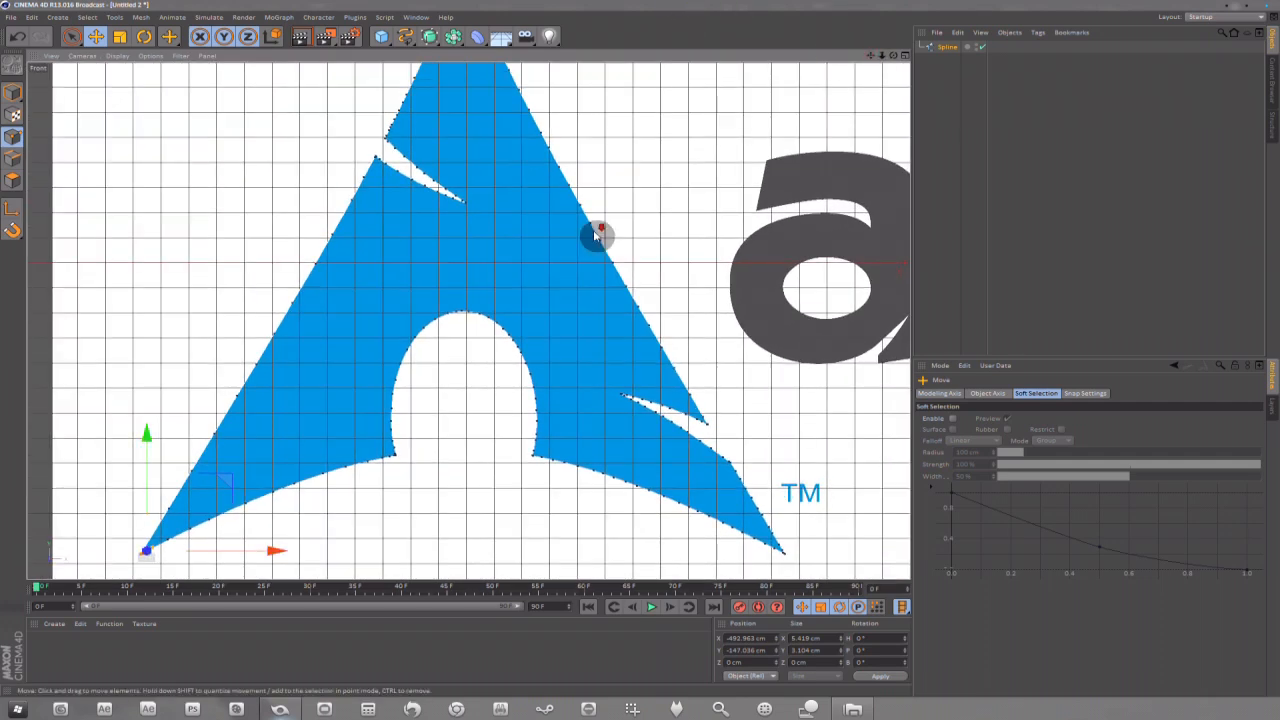
scroll(600, 240, down, 2)
- Select all points of the A outline with Rectangle Selection and inspect them along the arch's upper edge
click(938, 47)
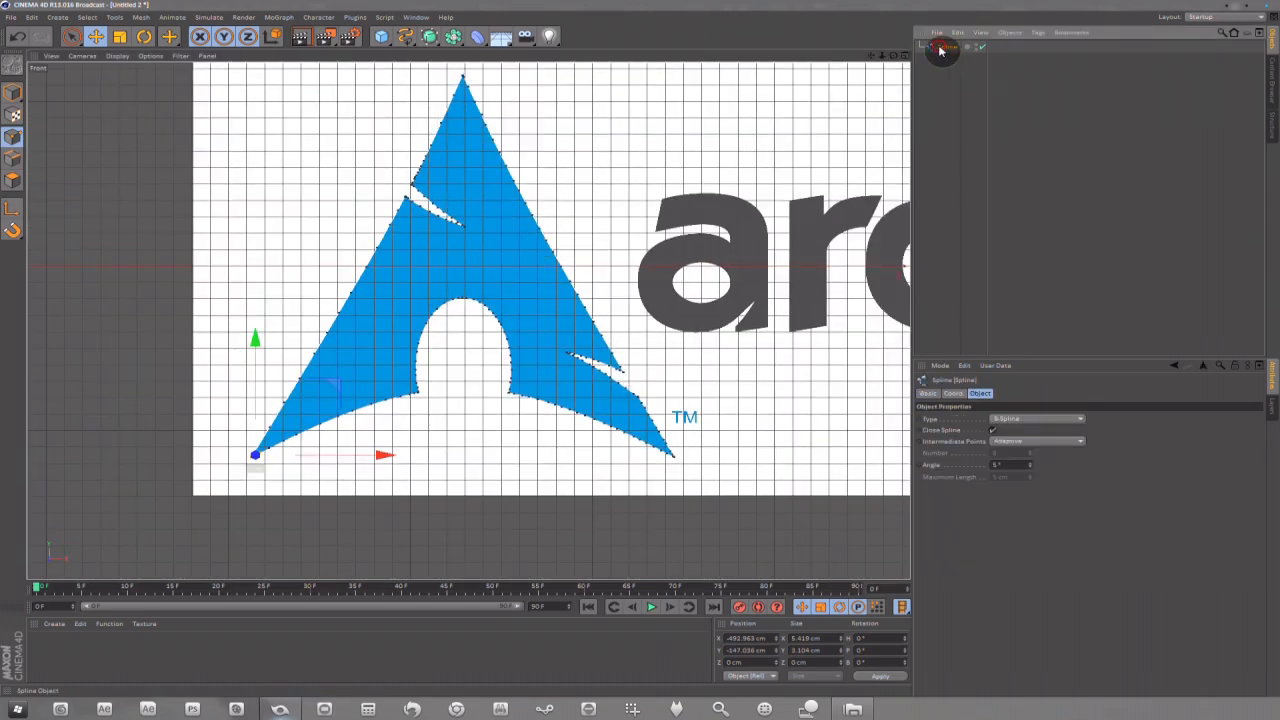
click(73, 37)
drag(73, 37, 100, 68)
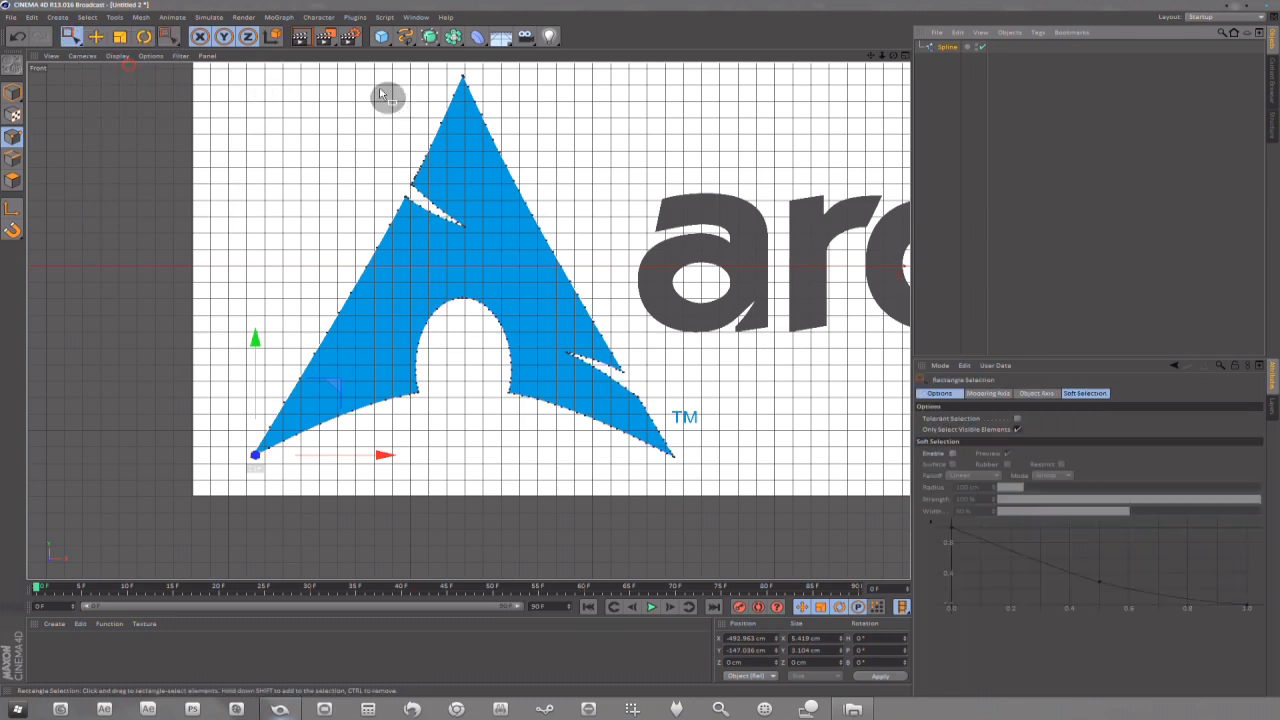
drag(297, 142, 677, 497)
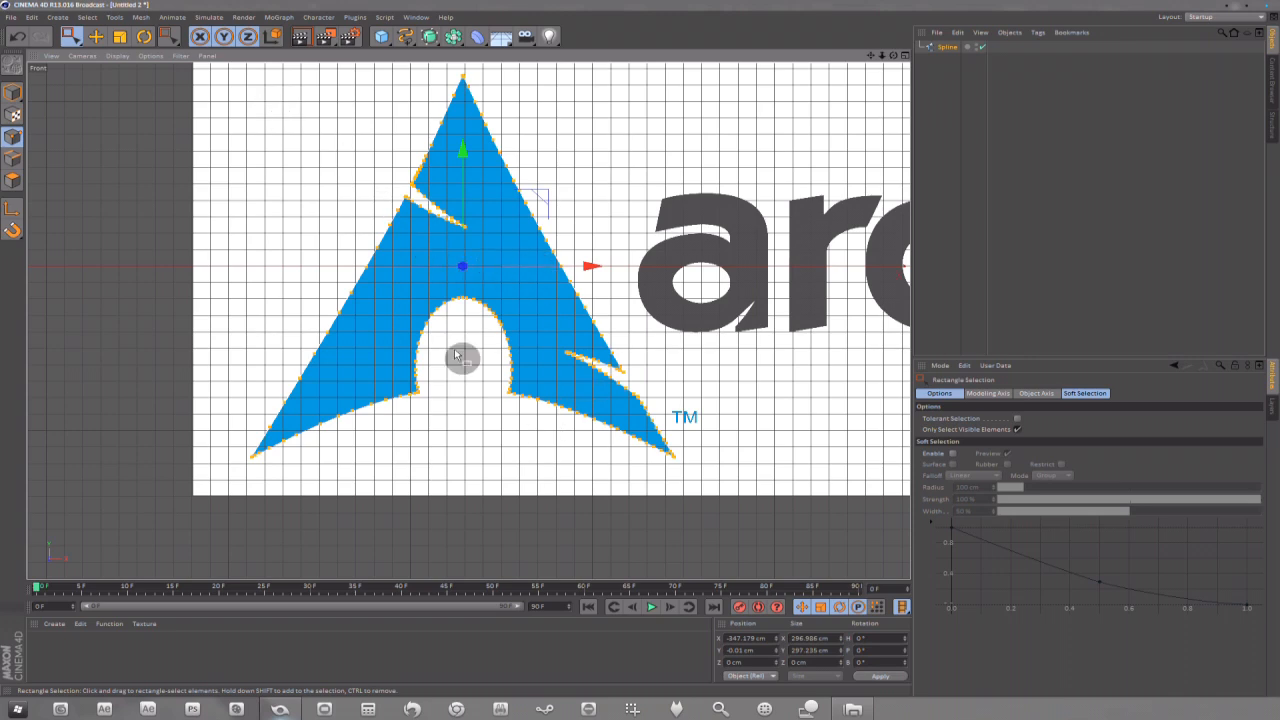
scroll(466, 312, up, 10)
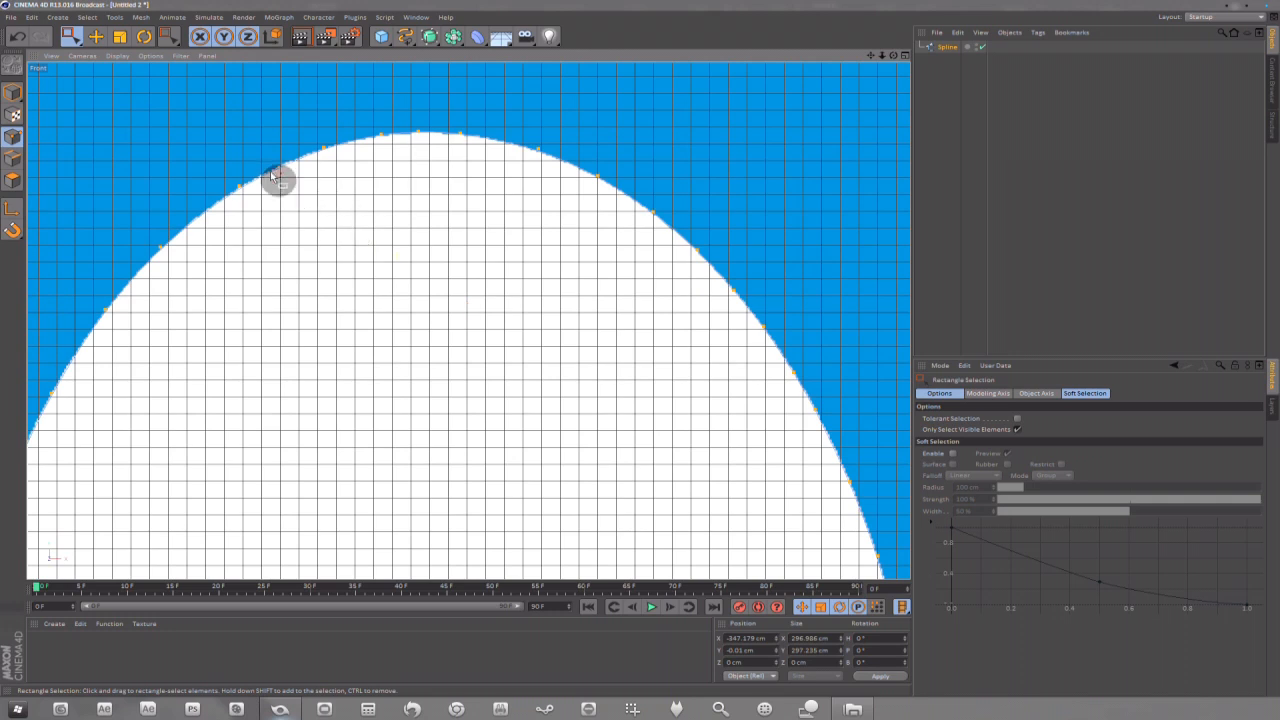
scroll(277, 178, up, 5)
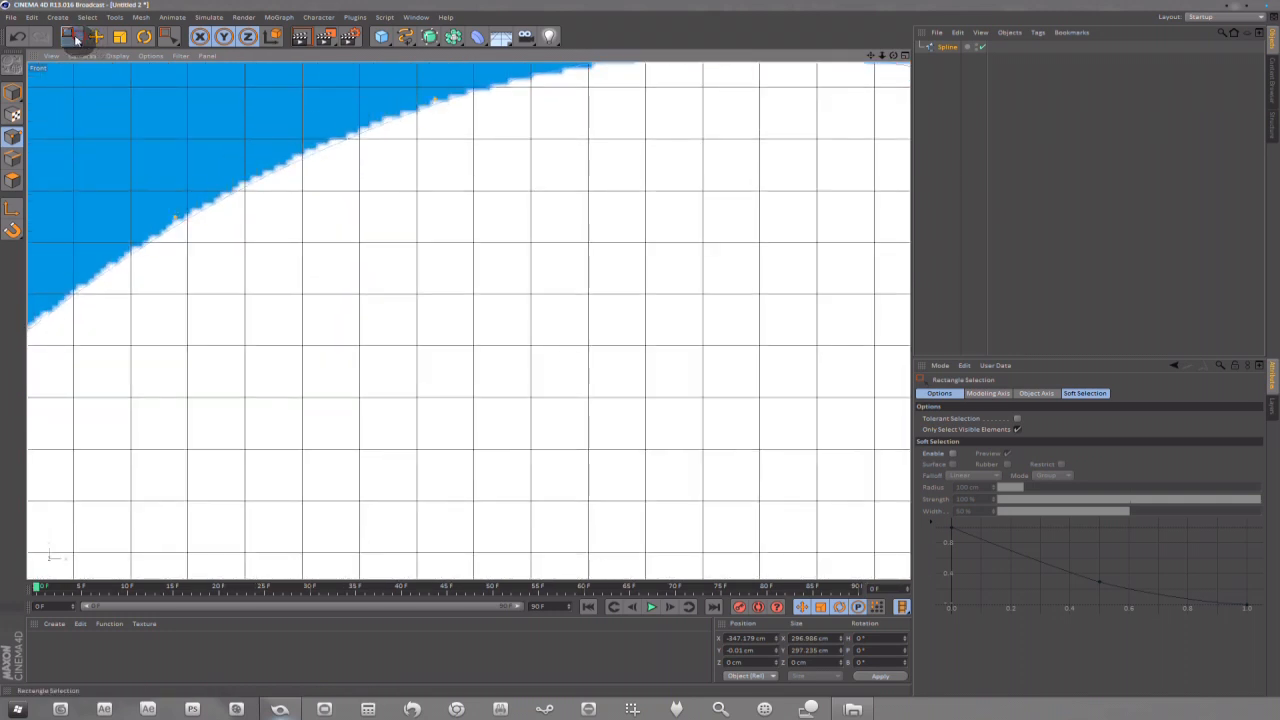
- Pick the point on the arch's upper-left curve with Live Selection and move it slightly up to fit the logo's edge
click(75, 39)
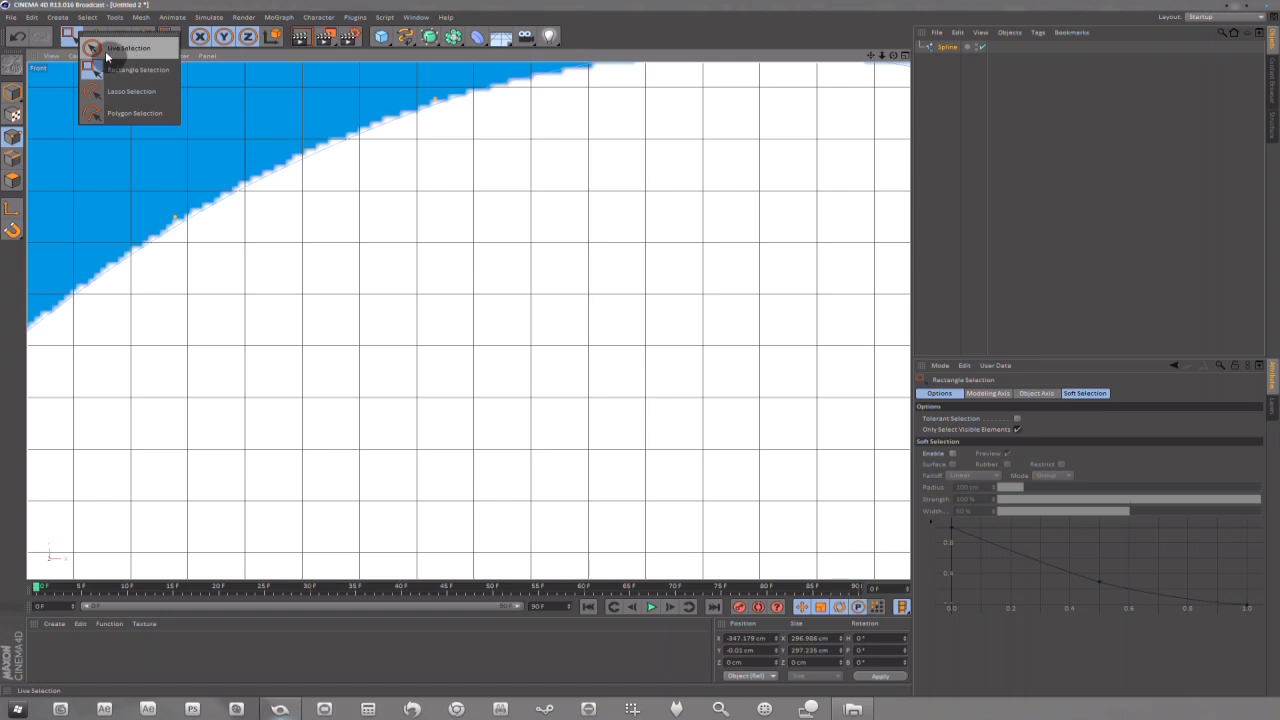
click(121, 52)
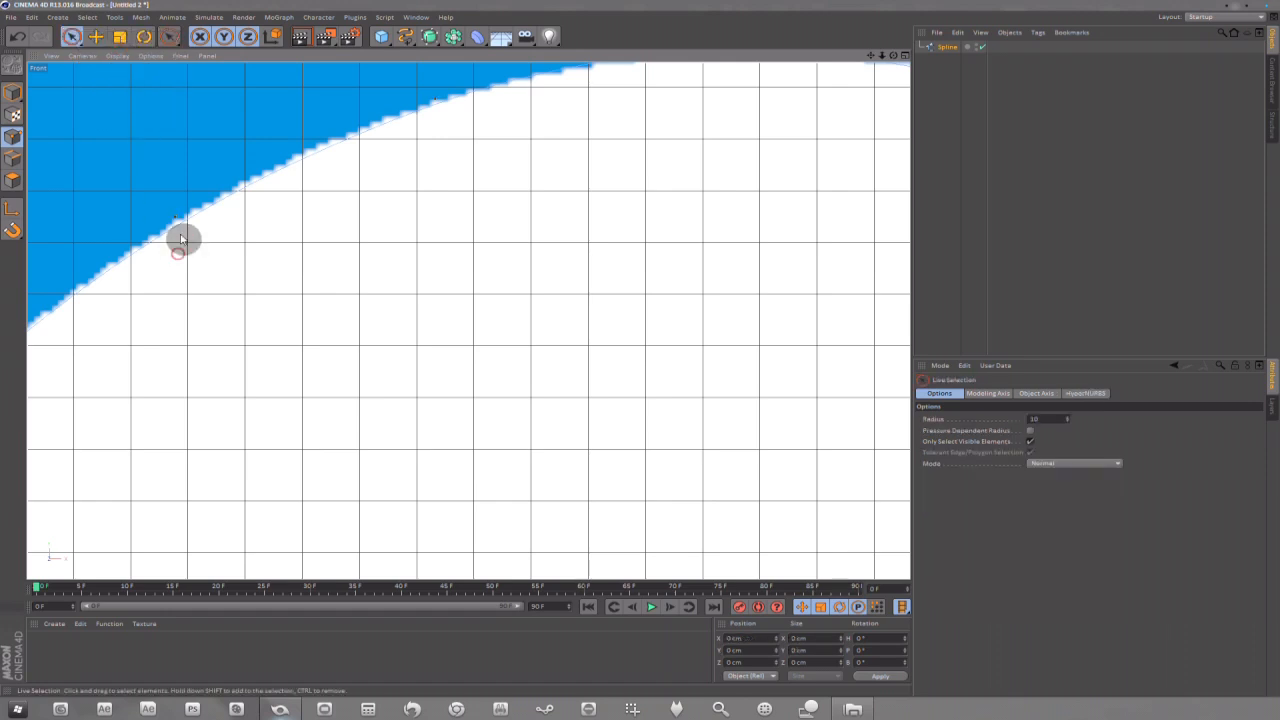
click(176, 220)
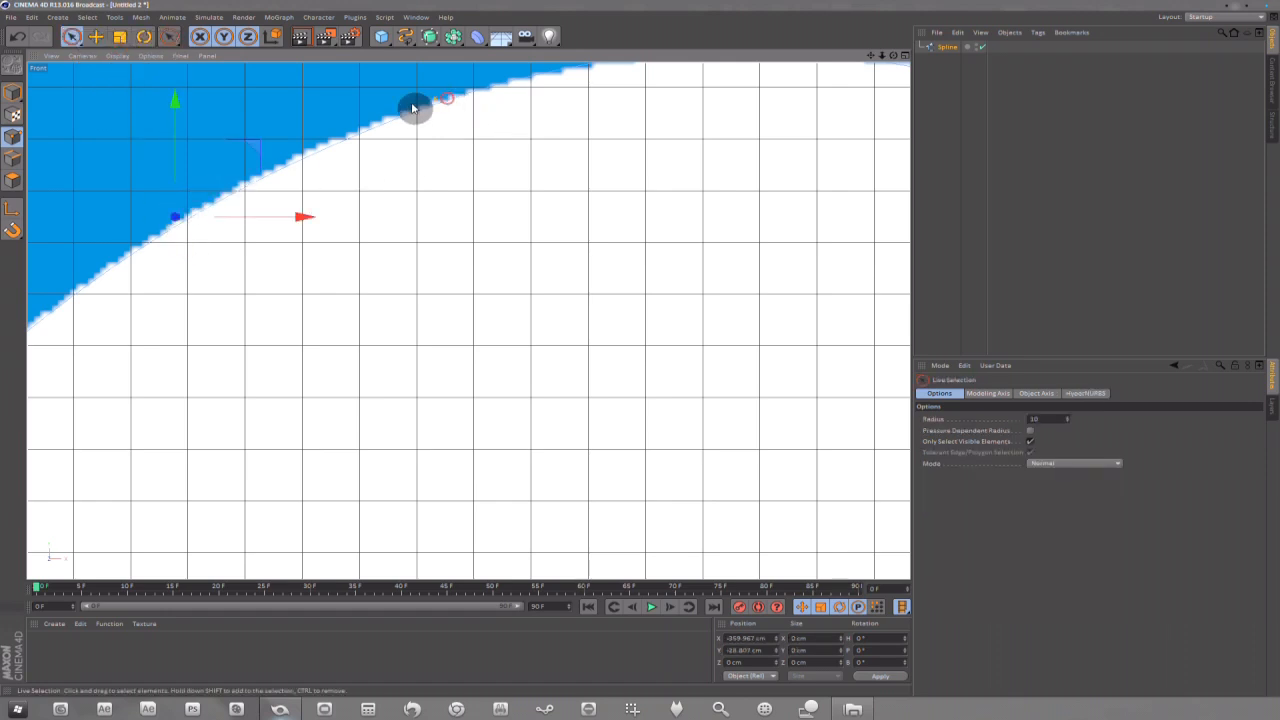
click(190, 237)
click(178, 222)
drag(174, 160, 240, 225)
drag(177, 163, 183, 225)
right_click(183, 225)
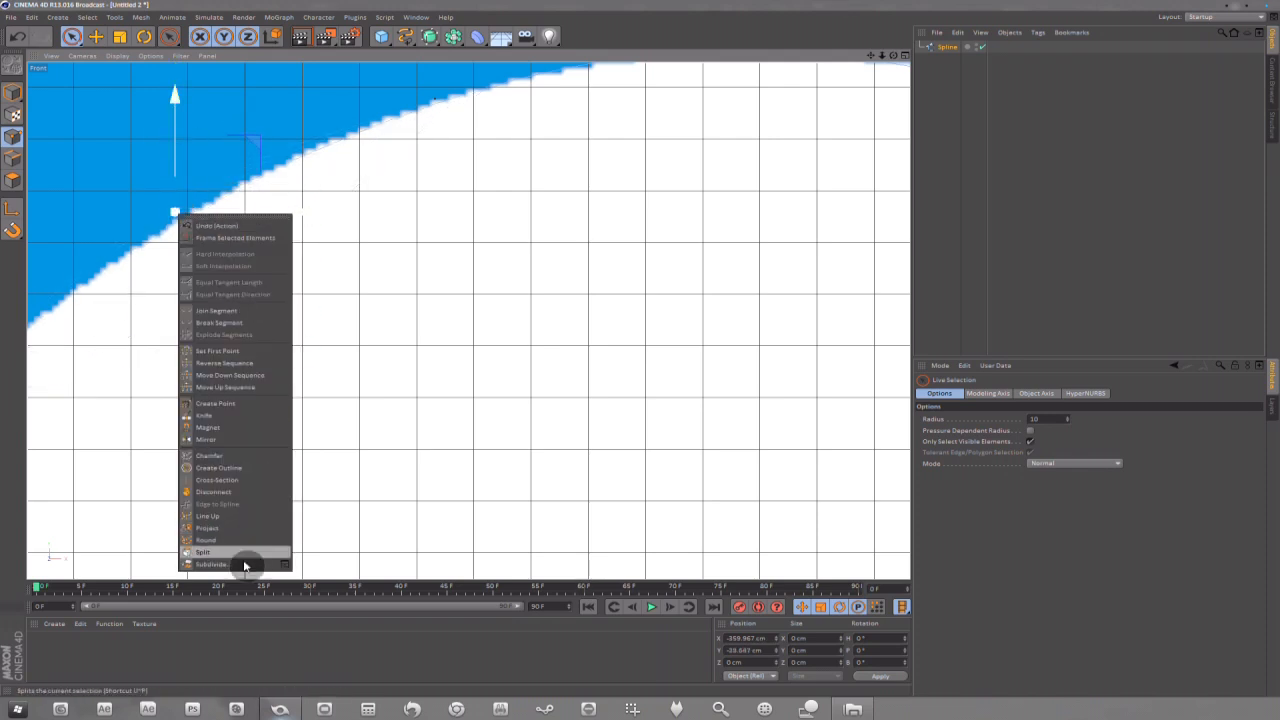
click(474, 5)
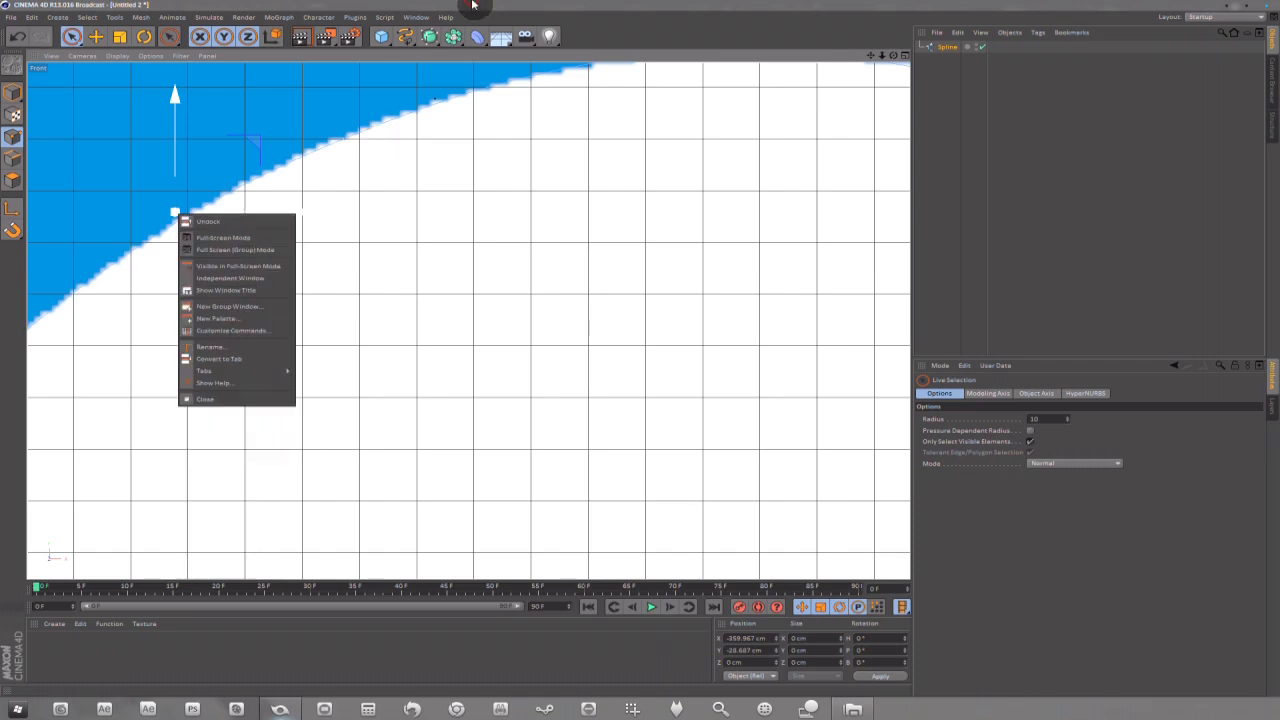
click(444, 243)
- Clear the point selection and look over the finished A outline and the lettering, ending close up on the letter a
scroll(447, 241, down, 8)
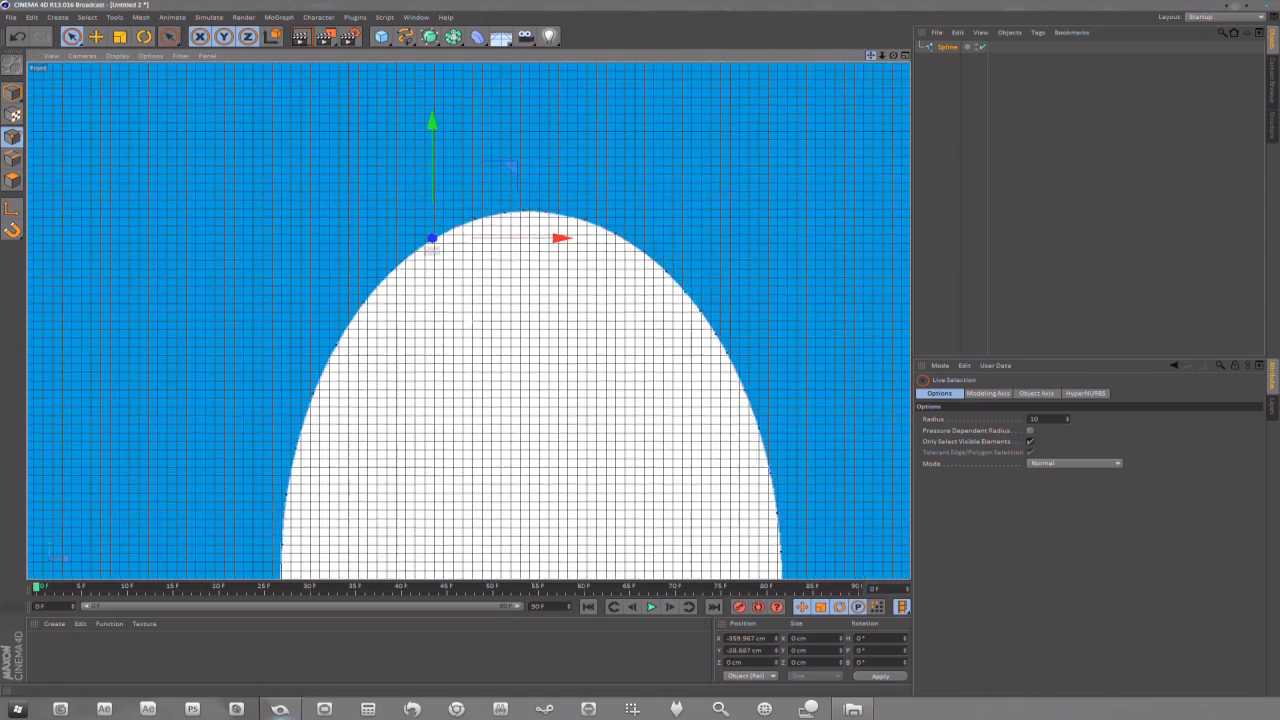
scroll(514, 277, down, 10)
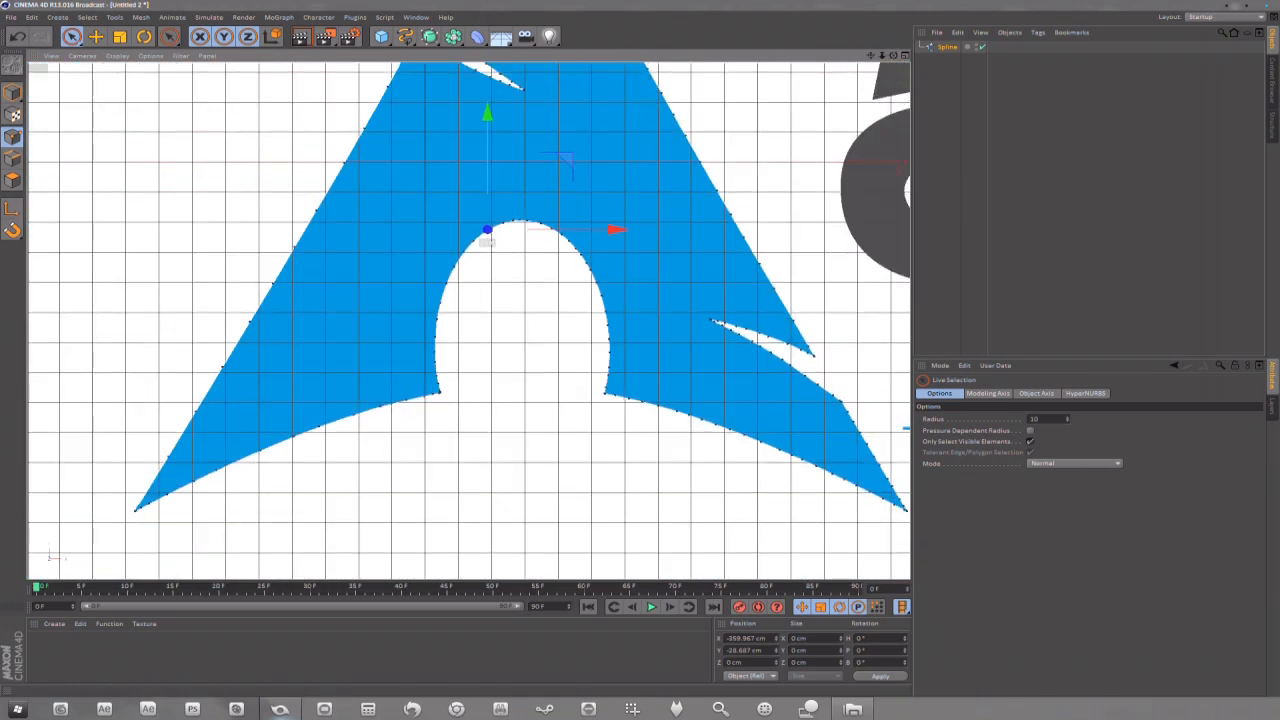
scroll(549, 186, down, 5)
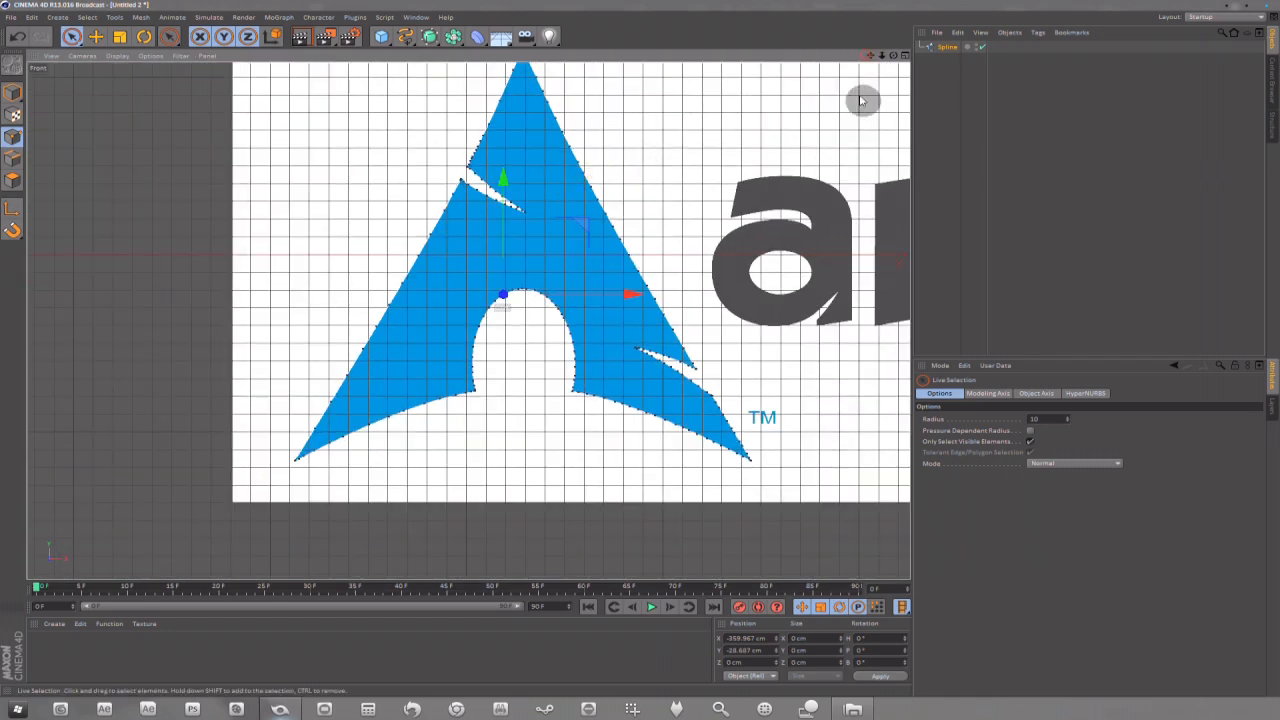
drag(870, 55, 468, 321)
drag(870, 60, 508, 270)
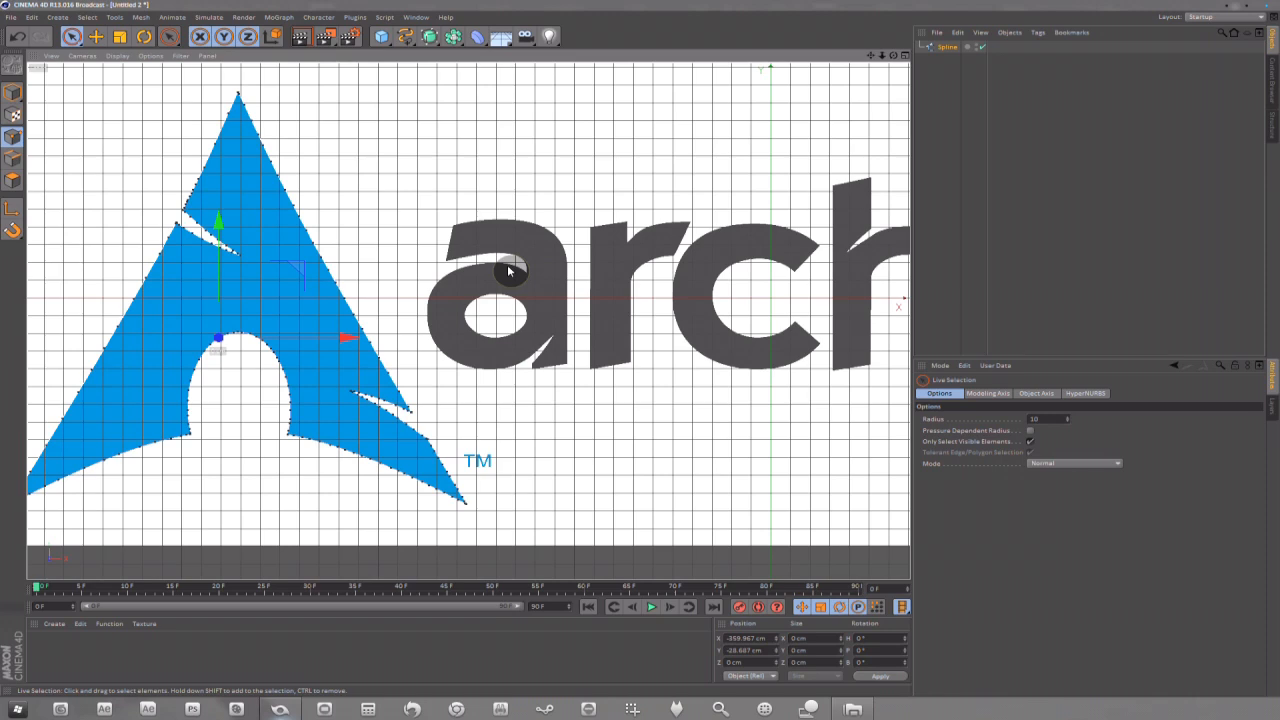
click(453, 234)
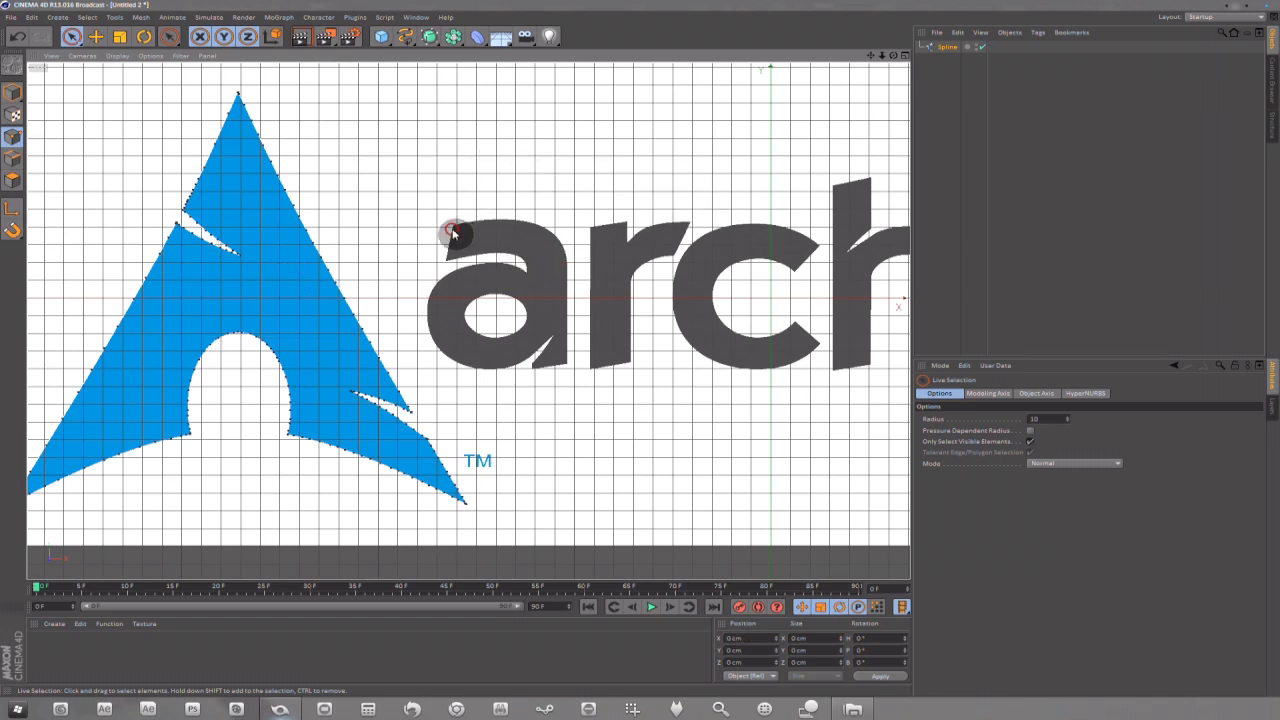
drag(871, 56, 572, 64)
scroll(748, 205, down, 5)
drag(870, 56, 850, 97)
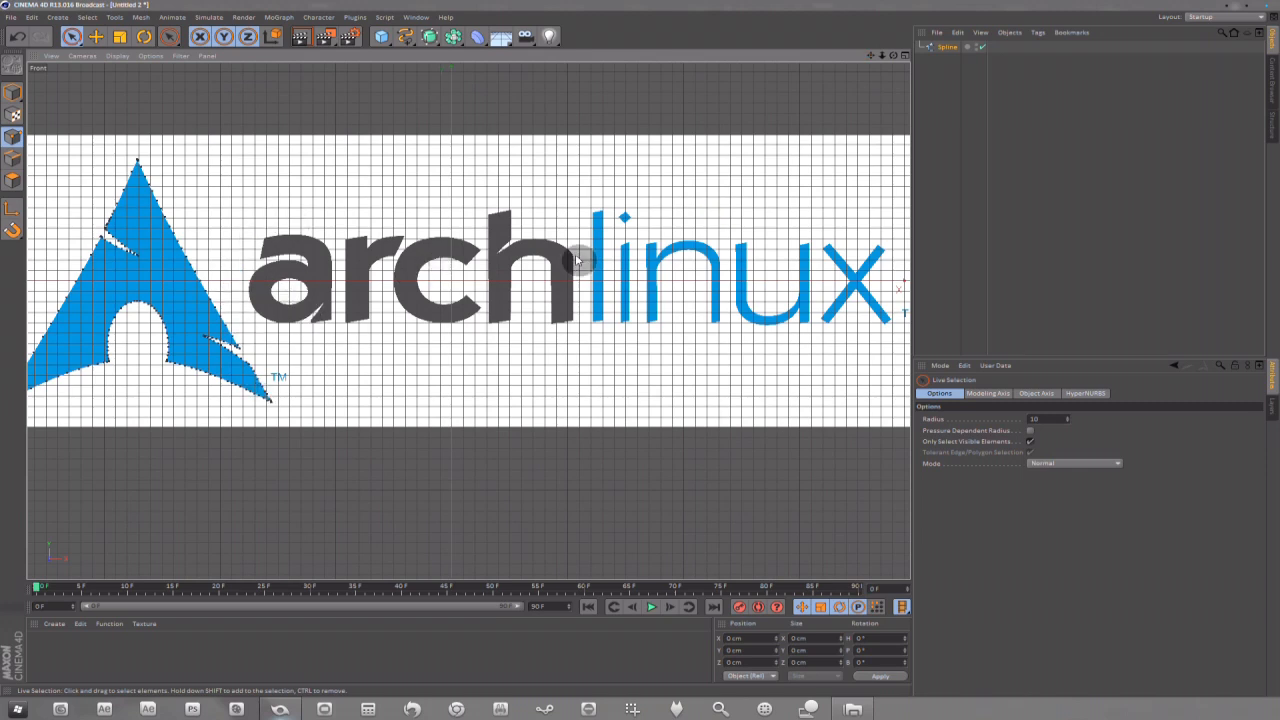
scroll(478, 228, up, 6)
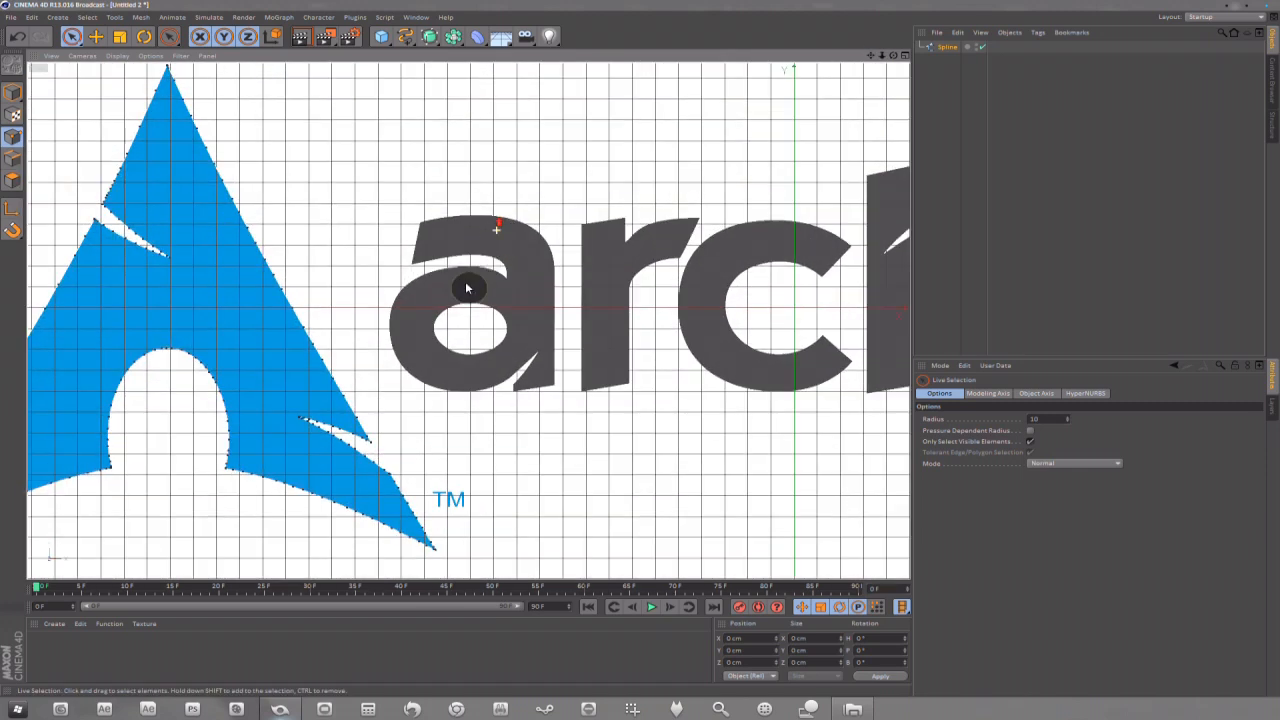
scroll(421, 312, up, 2)
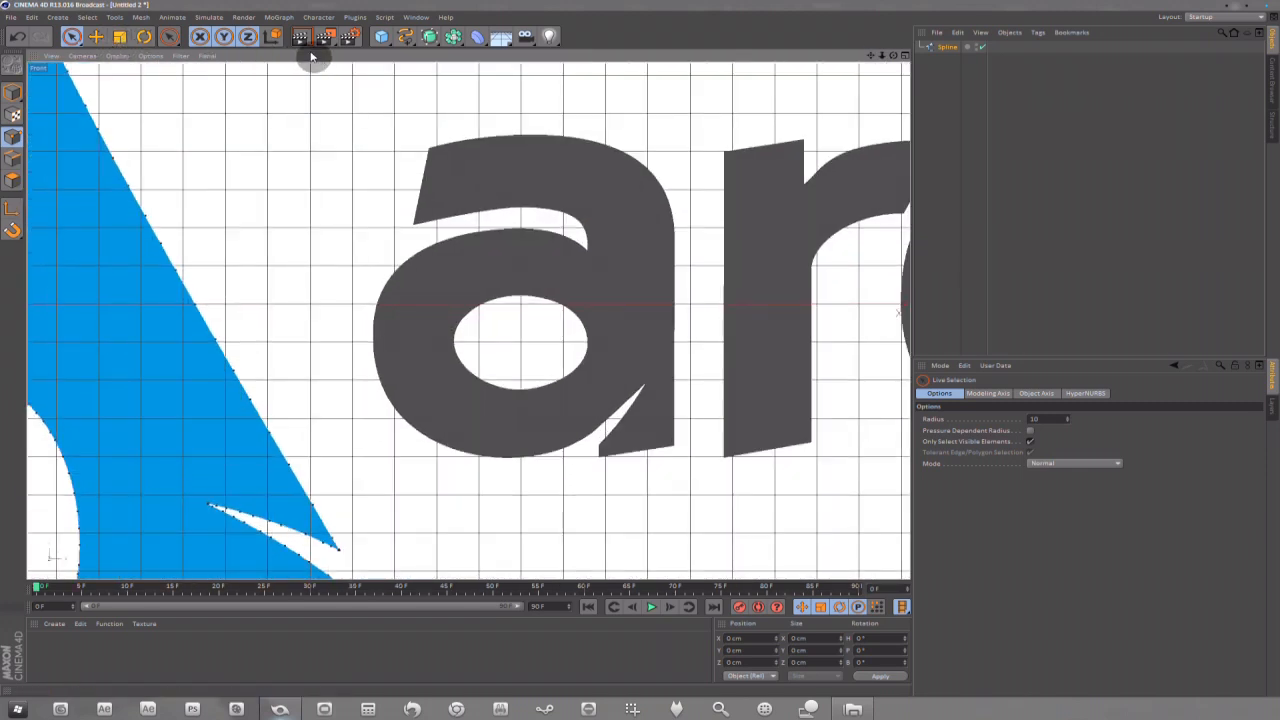
- Start a Bezier spline at the letter a's upper-left corner and trace the underside of its upper arm to the inner notch
click(406, 37)
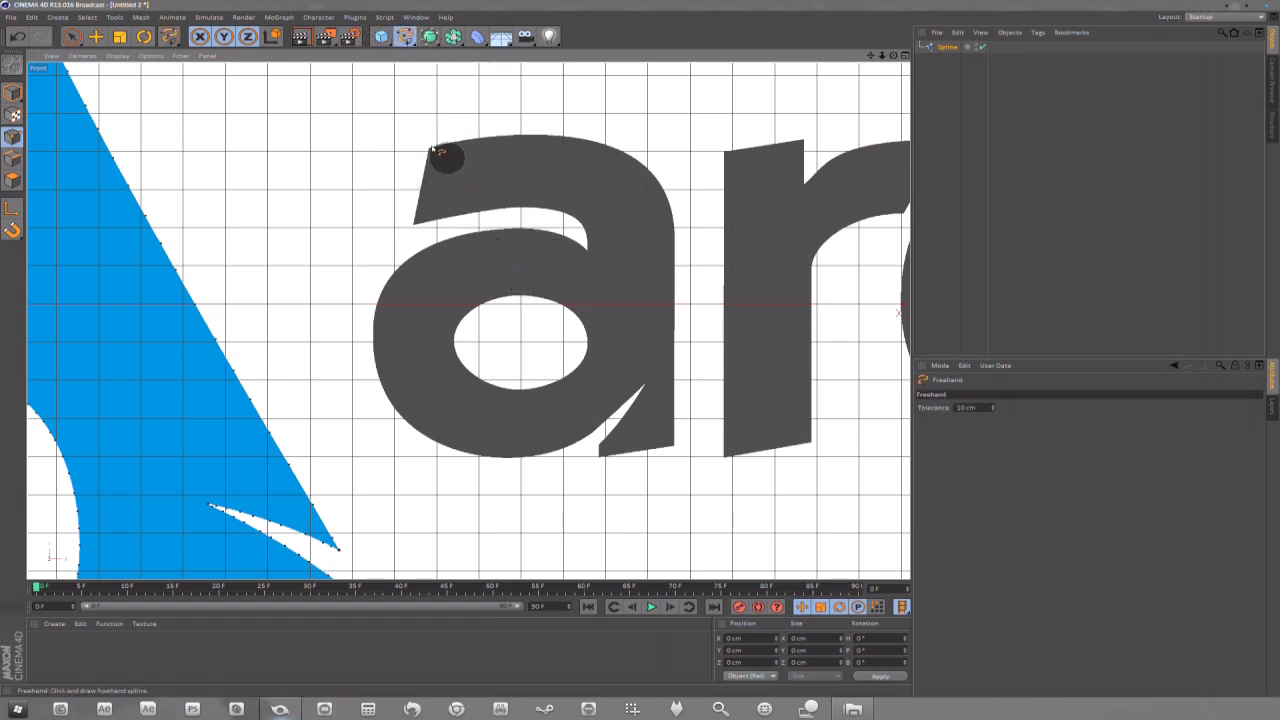
click(408, 38)
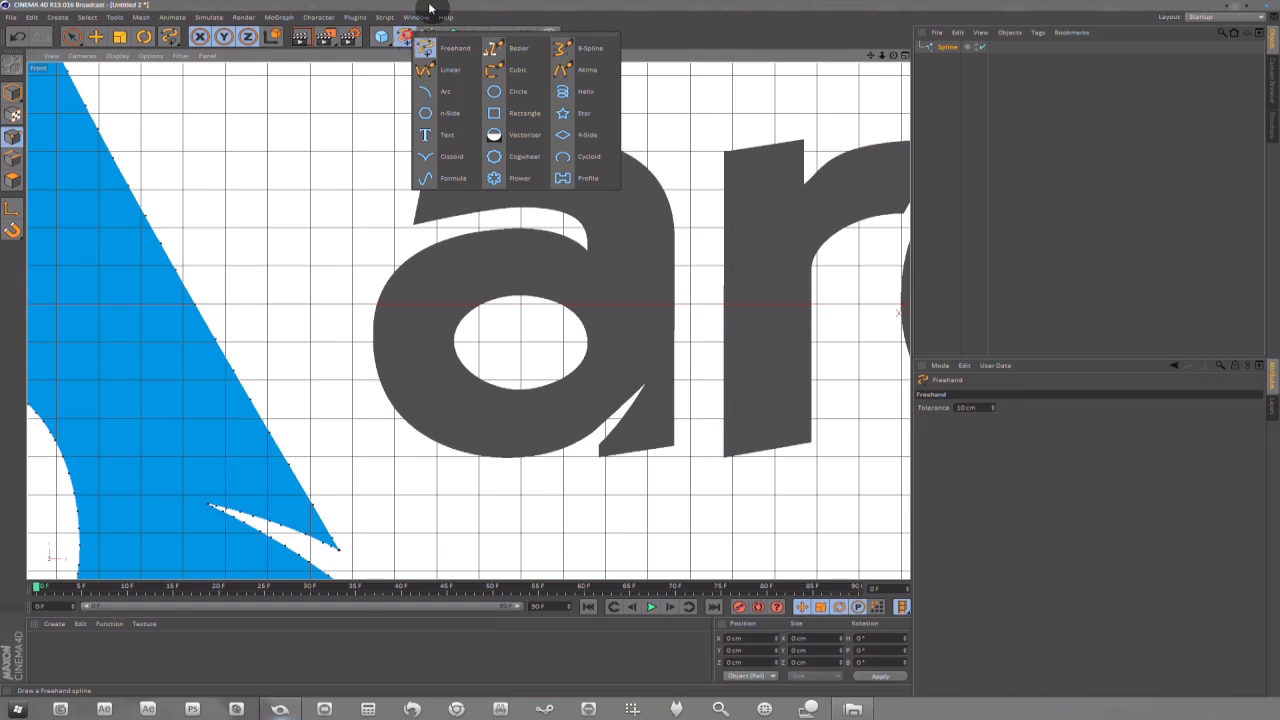
click(495, 48)
click(427, 150)
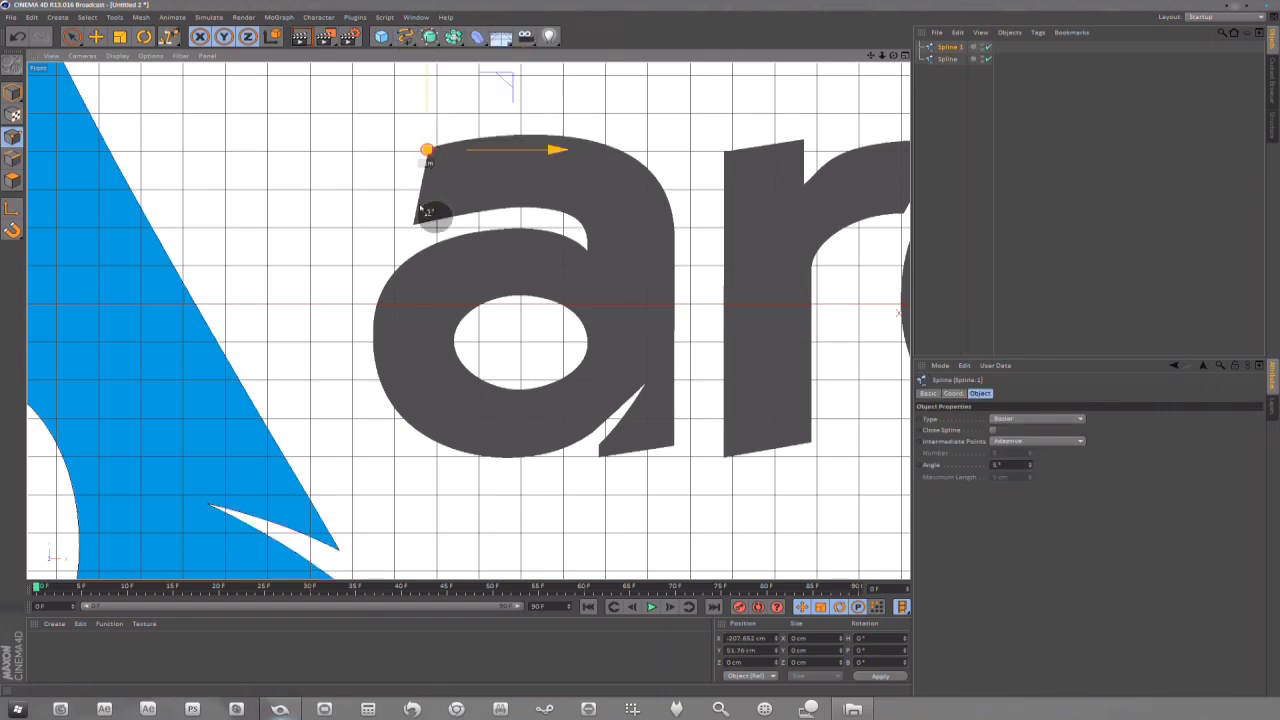
click(413, 223)
click(475, 212)
click(546, 207)
click(583, 219)
click(585, 235)
click(587, 249)
- Continue the Bezier spline along the top of the a's bowl and down its left side
click(563, 236)
click(540, 228)
click(506, 226)
click(466, 231)
click(409, 256)
click(389, 278)
click(377, 325)
click(378, 364)
- Trace the bottom of the a's bowl with spline points up to the tip of the lower-right notch
click(407, 419)
click(455, 449)
click(500, 457)
click(534, 450)
click(587, 437)
click(635, 398)
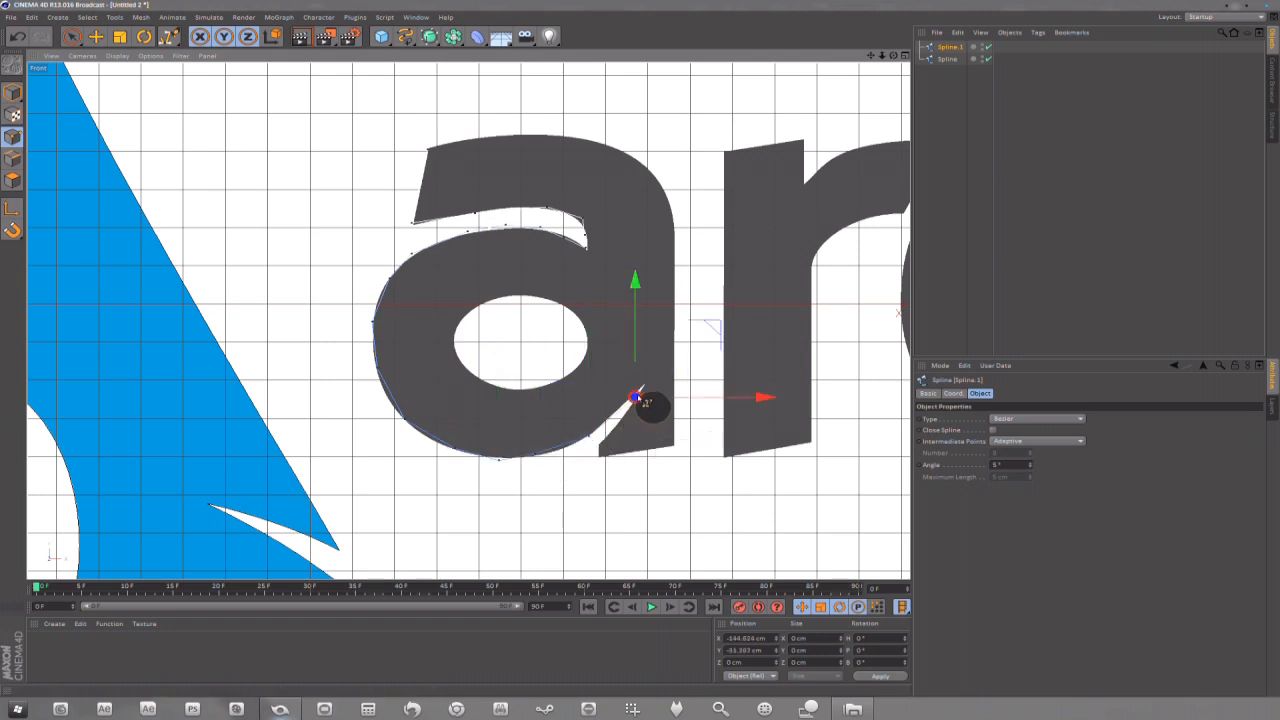
click(642, 385)
- Add spline points around the foot of the a's stem and up its right edge
click(600, 456)
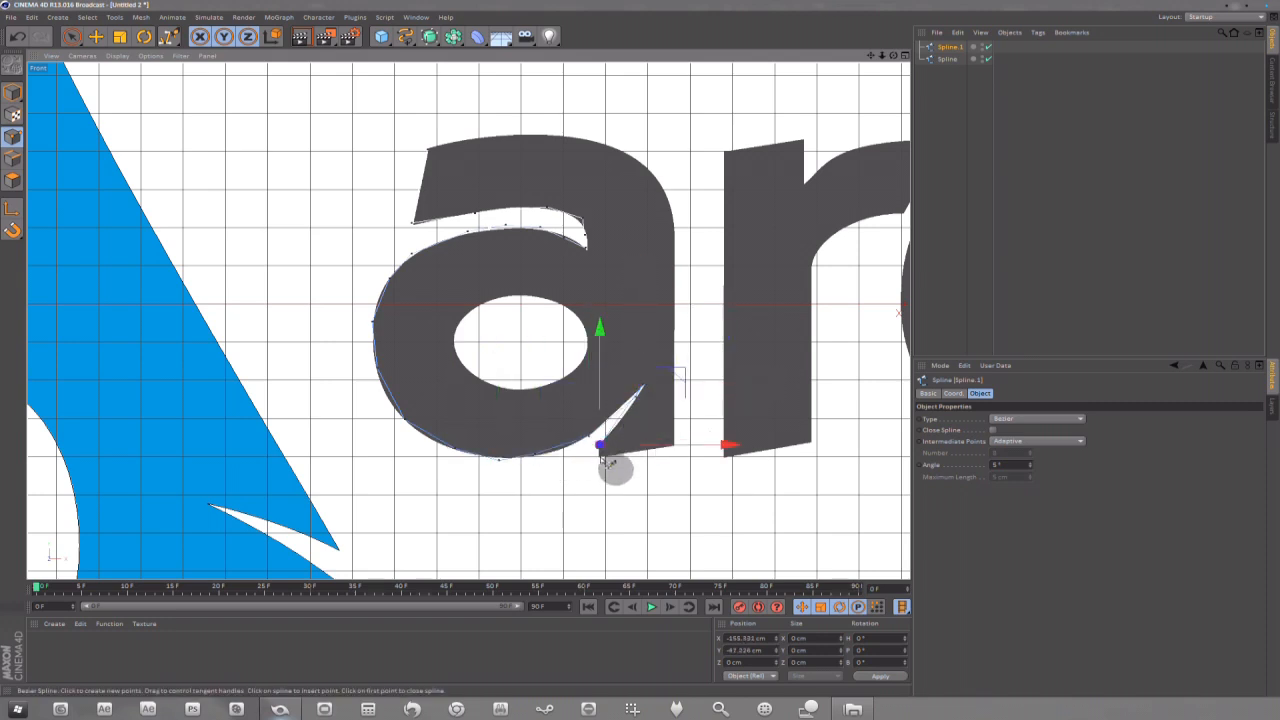
click(673, 444)
click(674, 266)
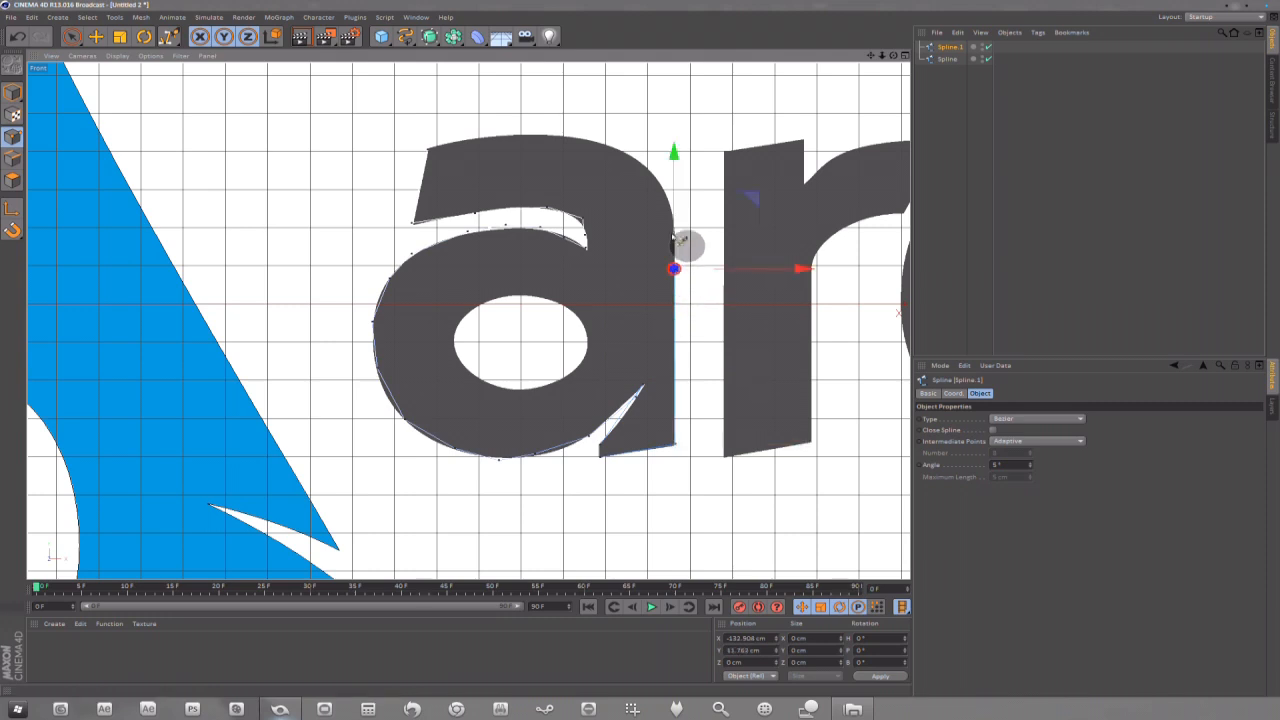
- Trace the a's upper-right curve and top edge back to the starting corner and close the Bezier spline
drag(662, 185, 632, 160)
click(629, 155)
click(589, 142)
click(535, 136)
click(485, 135)
click(437, 146)
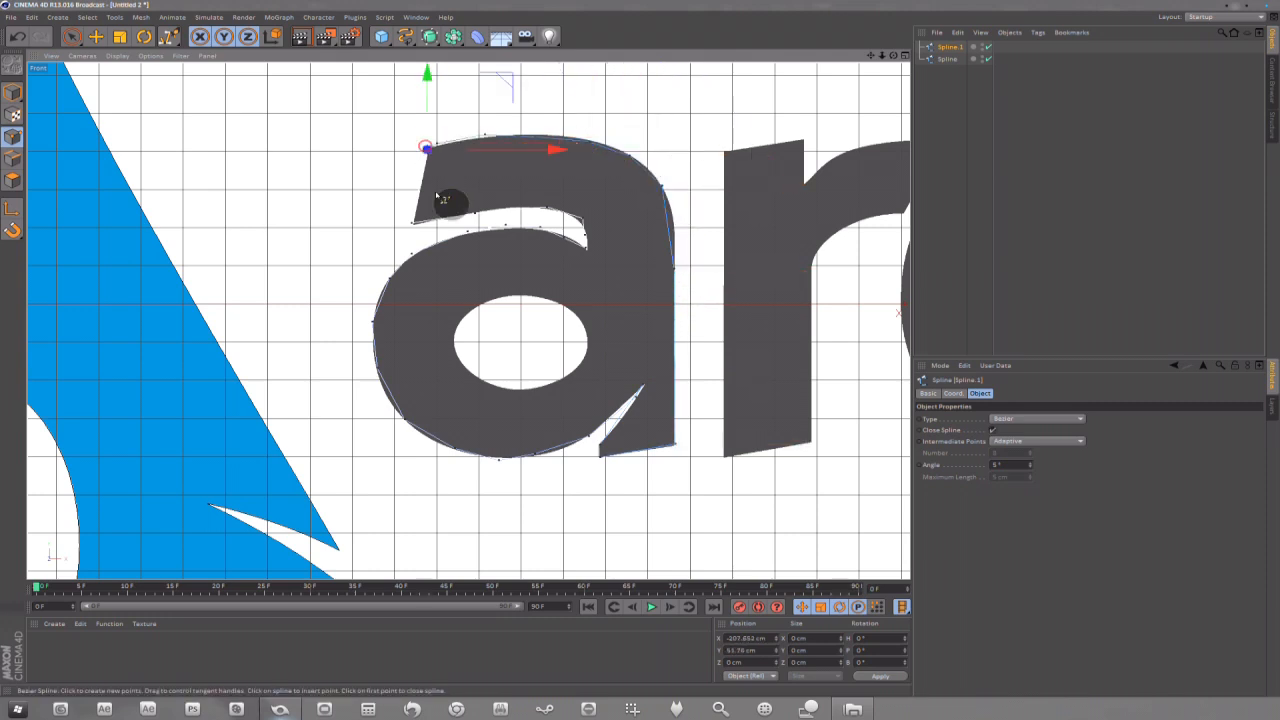
click(410, 222)
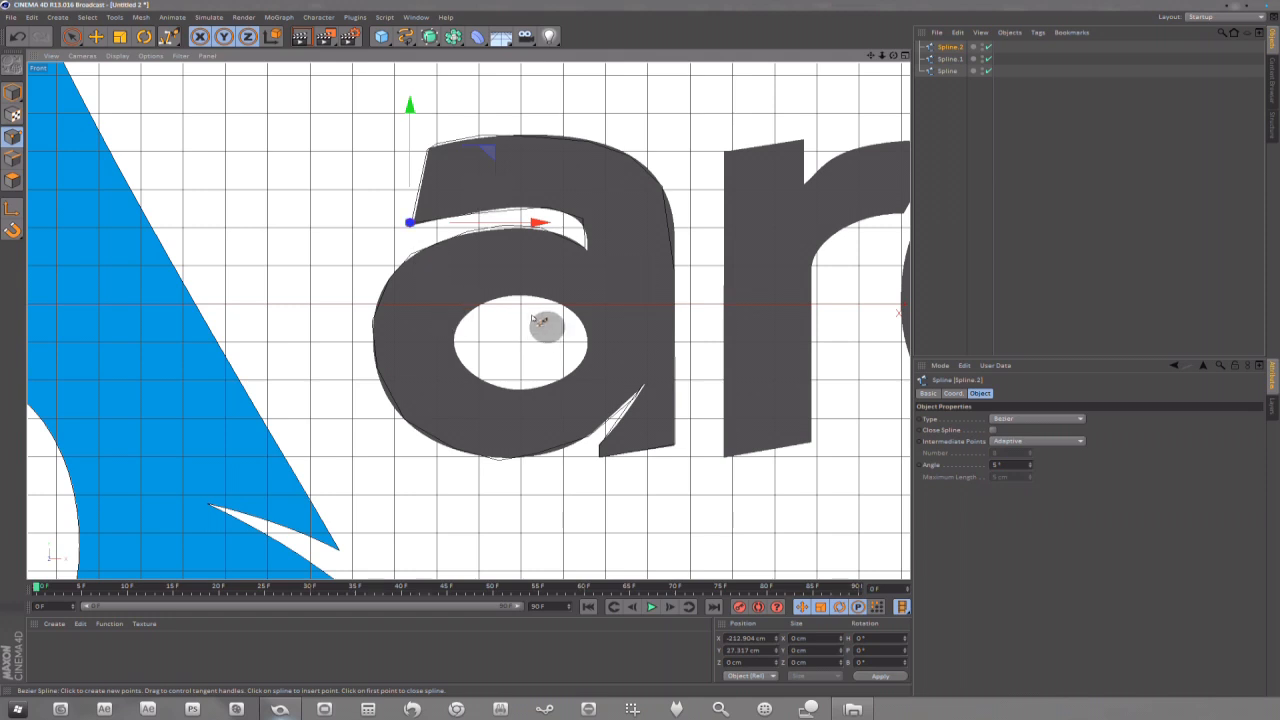
- Select the closed spline around the letter a and select all of its points with Rectangle Selection
click(74, 40)
click(95, 40)
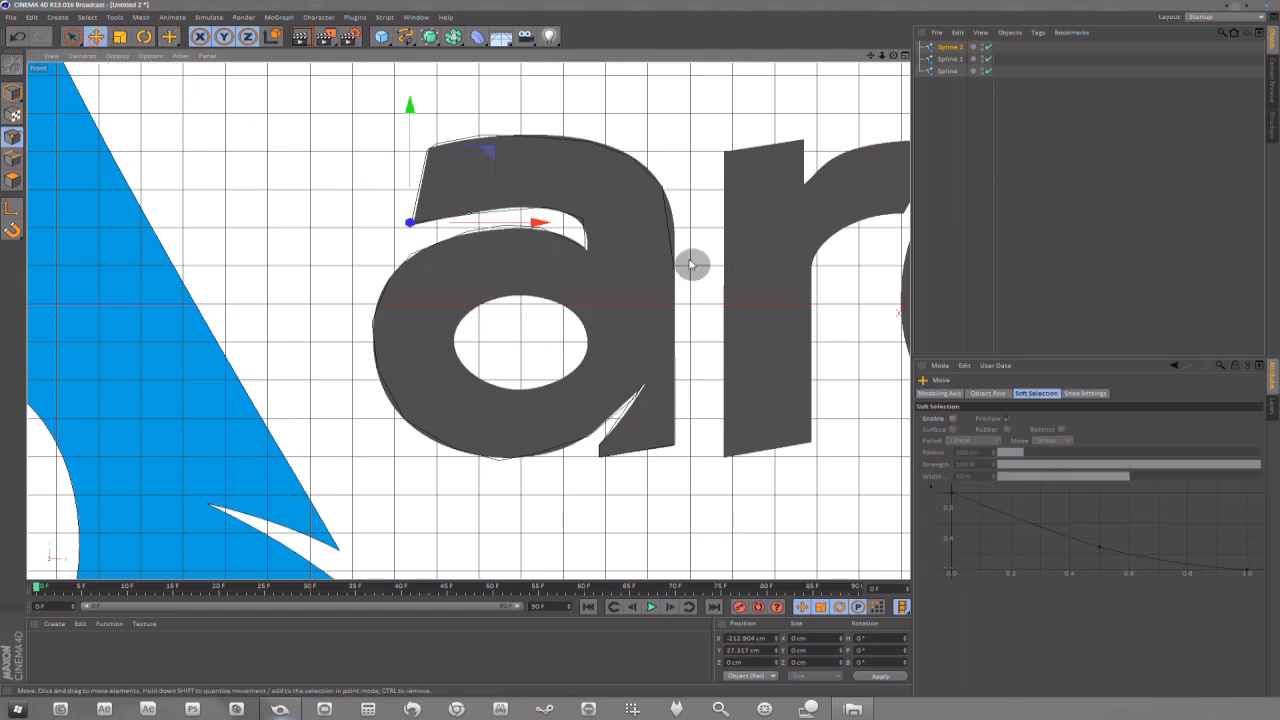
scroll(689, 263, down, 5)
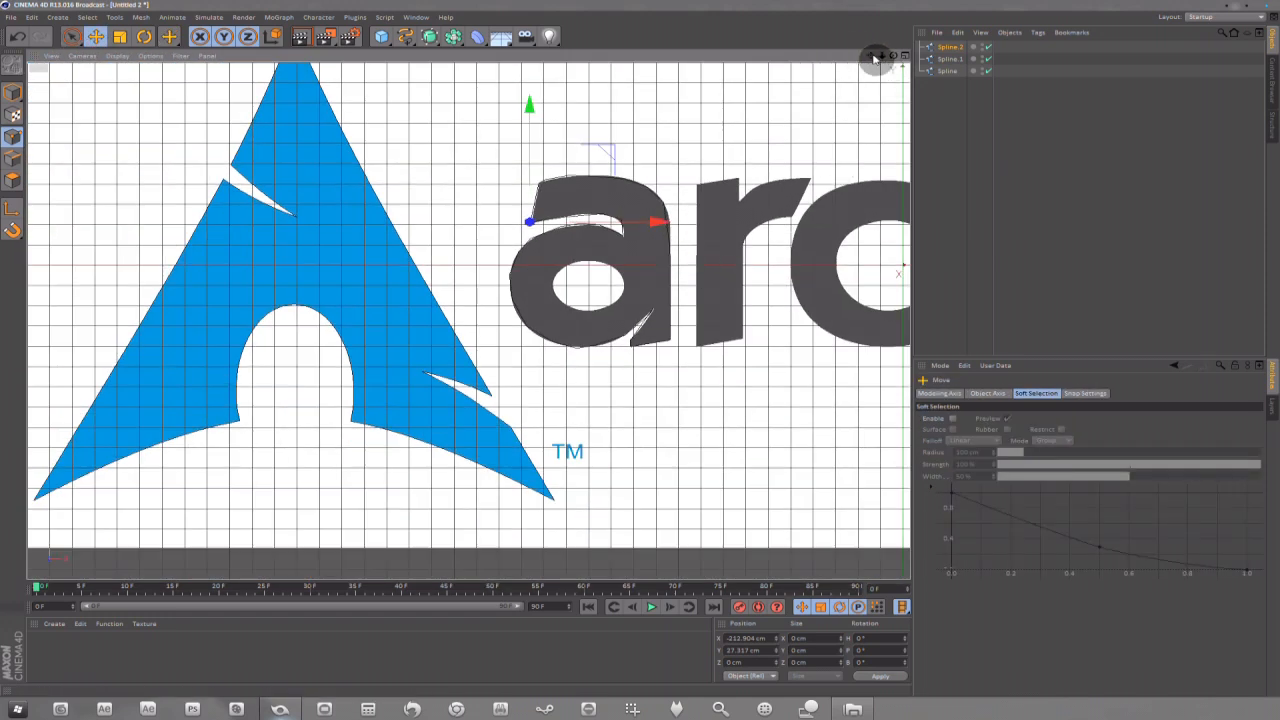
drag(870, 58, 877, 51)
click(573, 136)
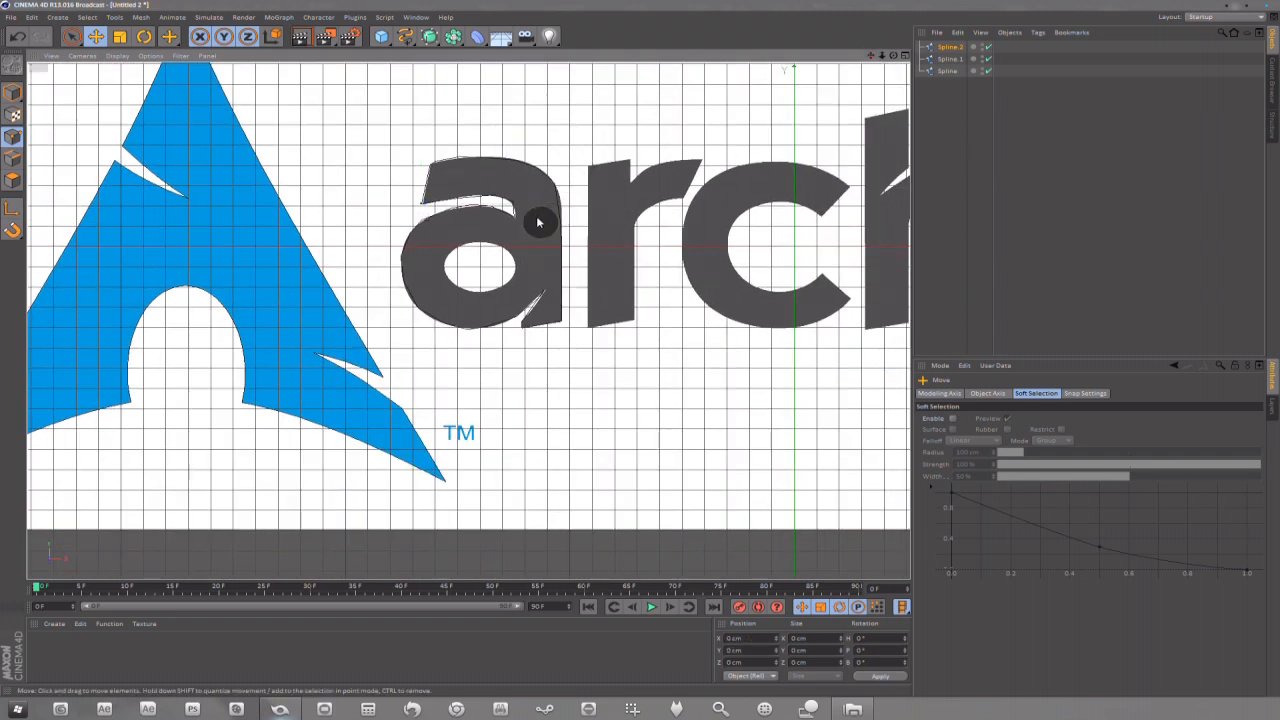
click(945, 58)
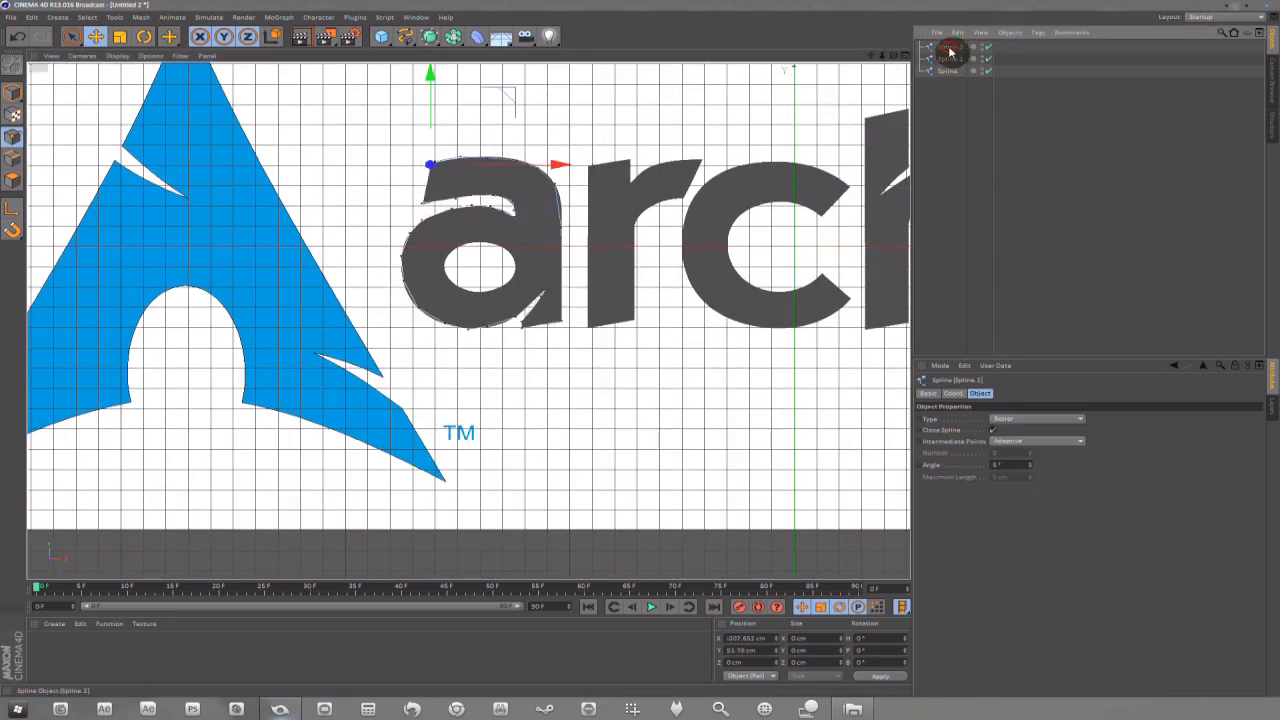
click(82, 40)
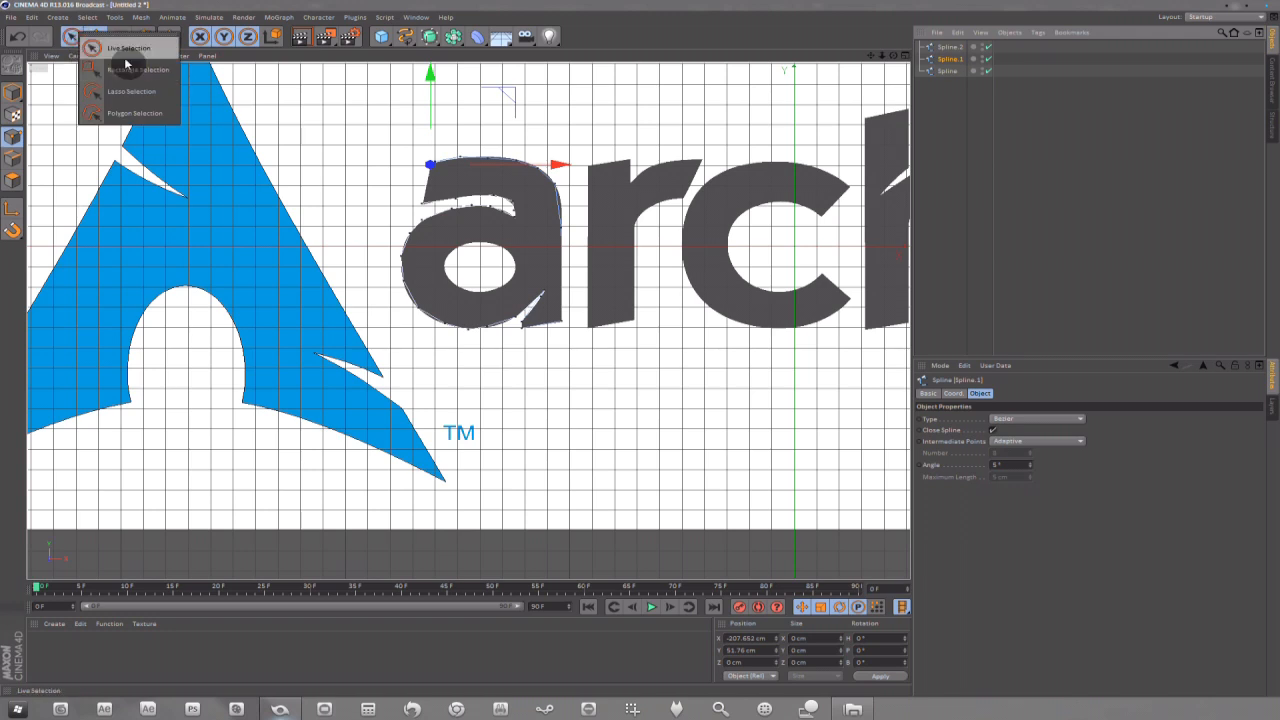
click(129, 51)
drag(372, 143, 573, 340)
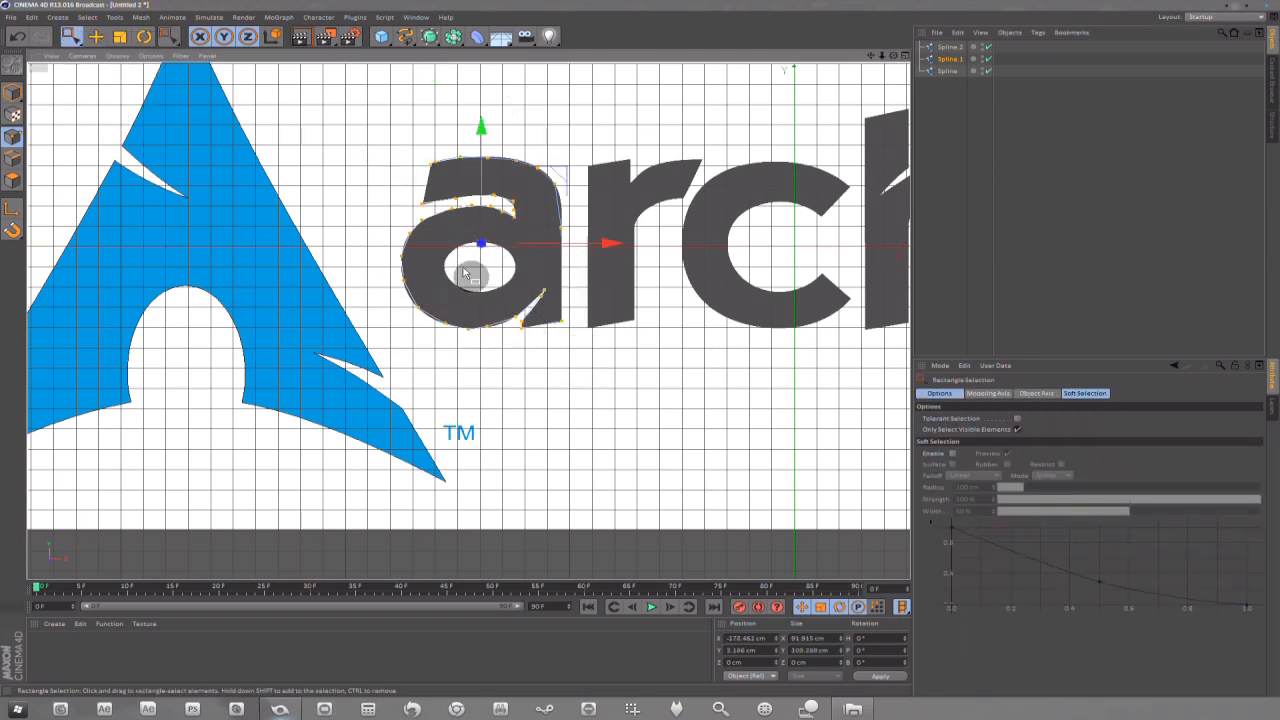
- Trace the a's oval inner opening with a new closed Bezier spline
scroll(497, 304, up, 5)
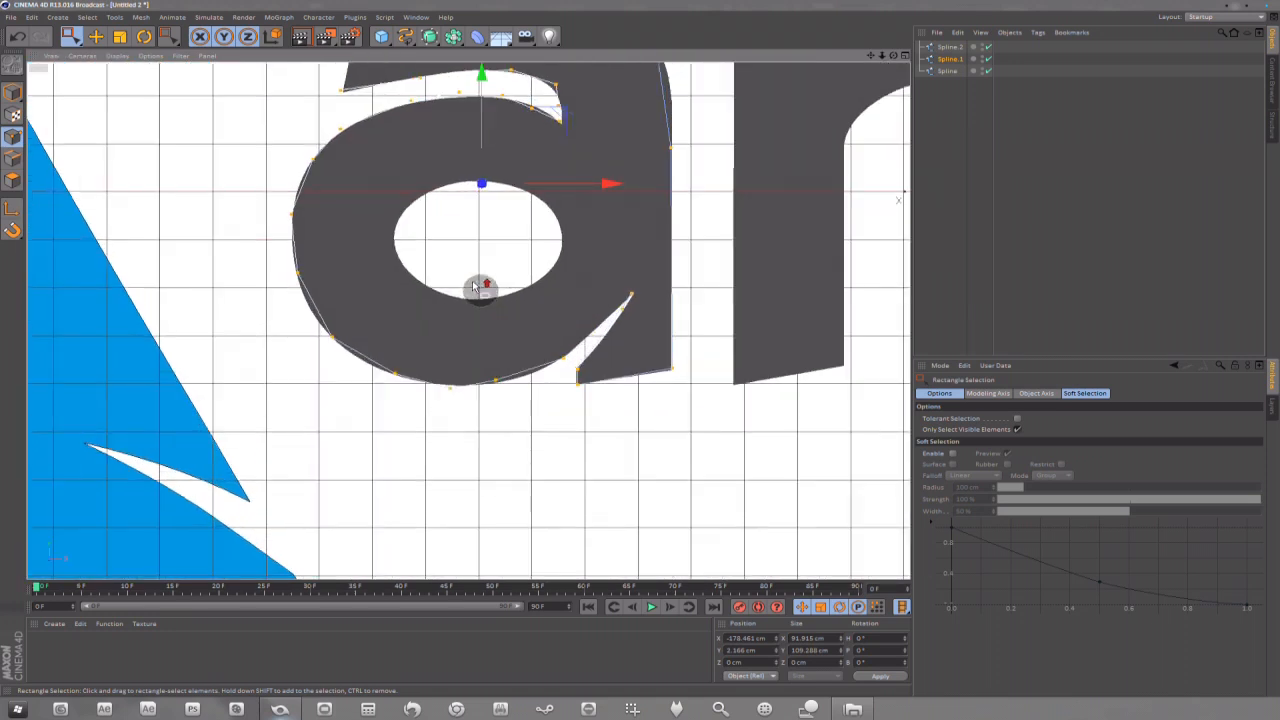
click(145, 38)
drag(169, 37, 243, 94)
click(465, 183)
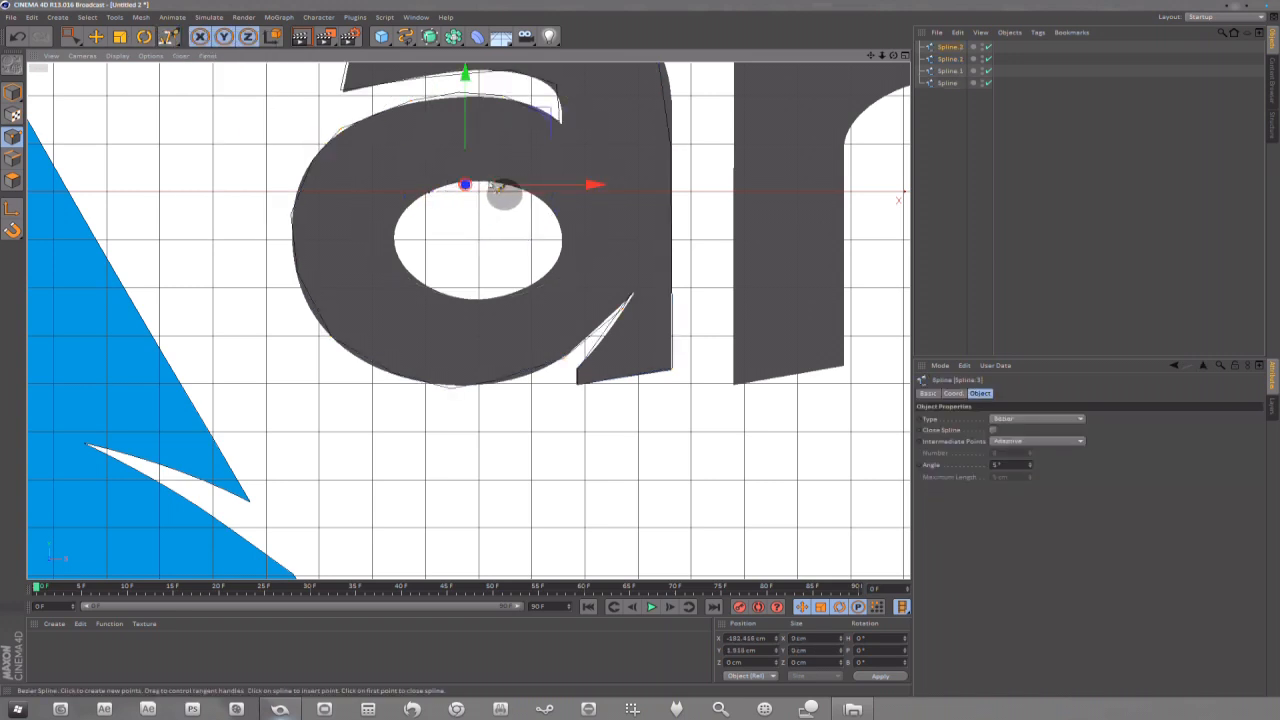
click(560, 228)
drag(562, 230, 443, 200)
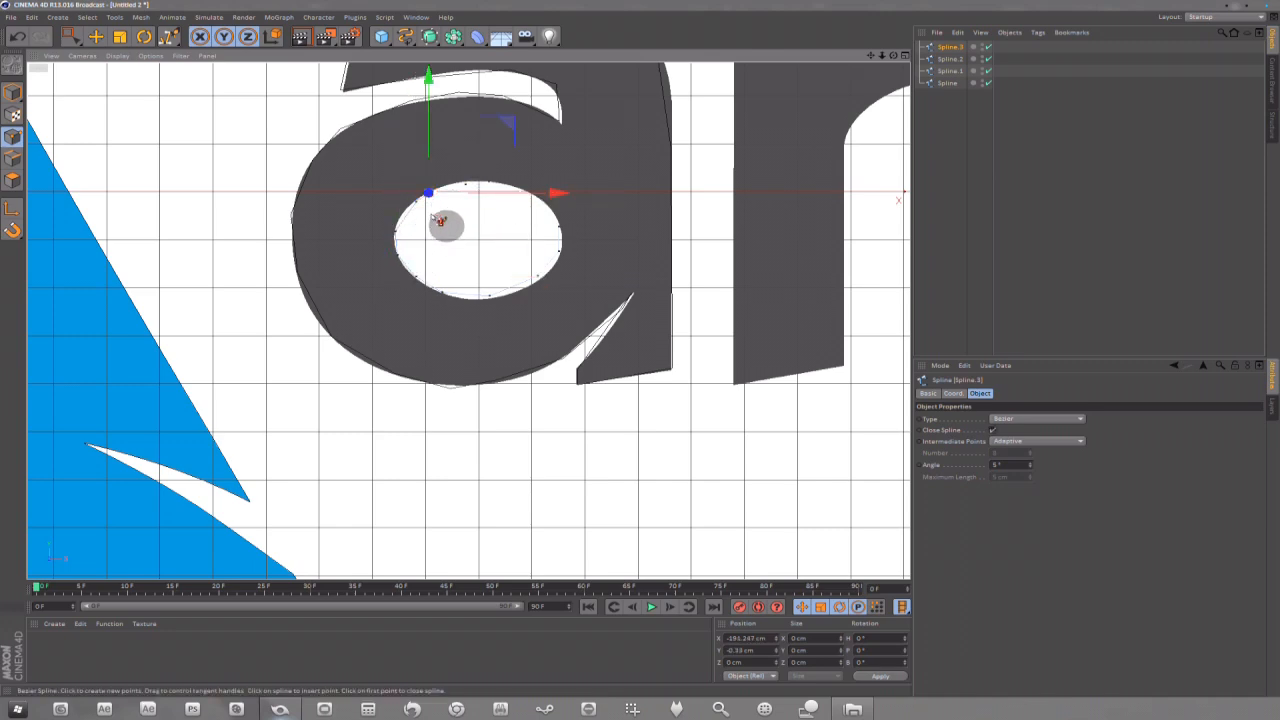
- Select the a's outer outline and inner opening splines, and combine copies of them into one spline using Connect Objects
scroll(445, 195, up, 5)
scroll(433, 133, down, 10)
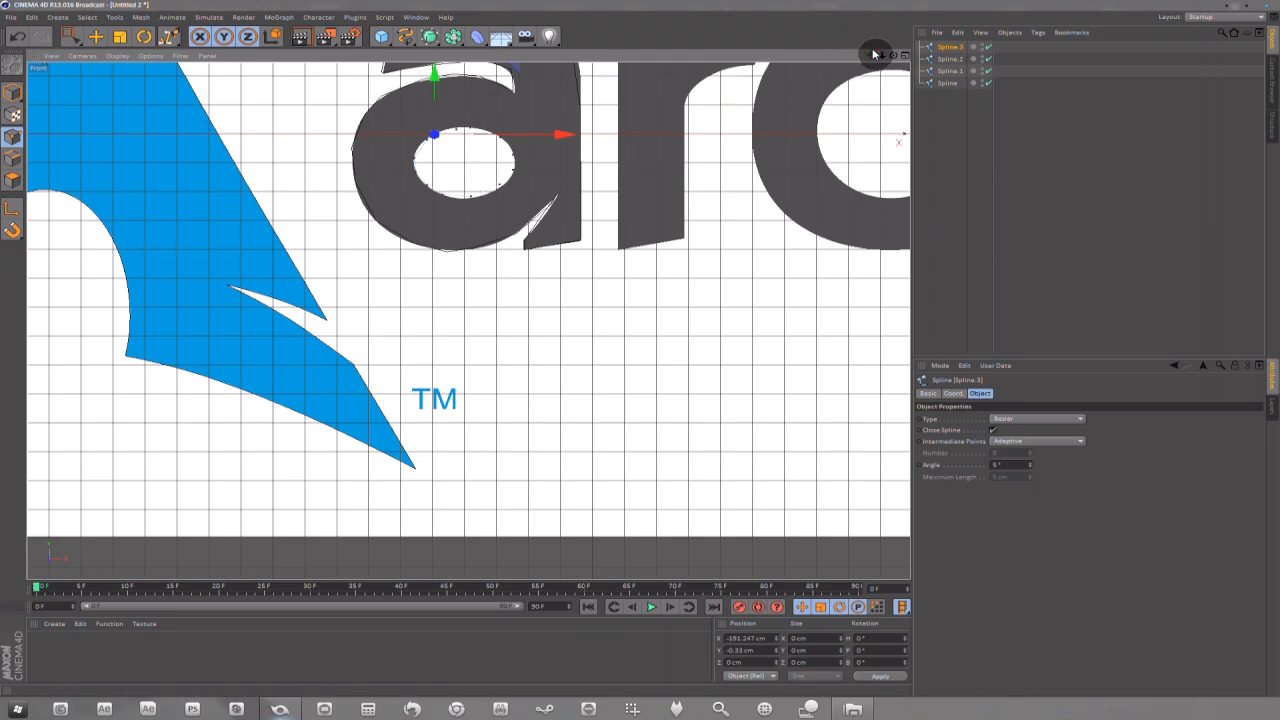
drag(873, 53, 871, 89)
click(955, 69)
click(949, 51)
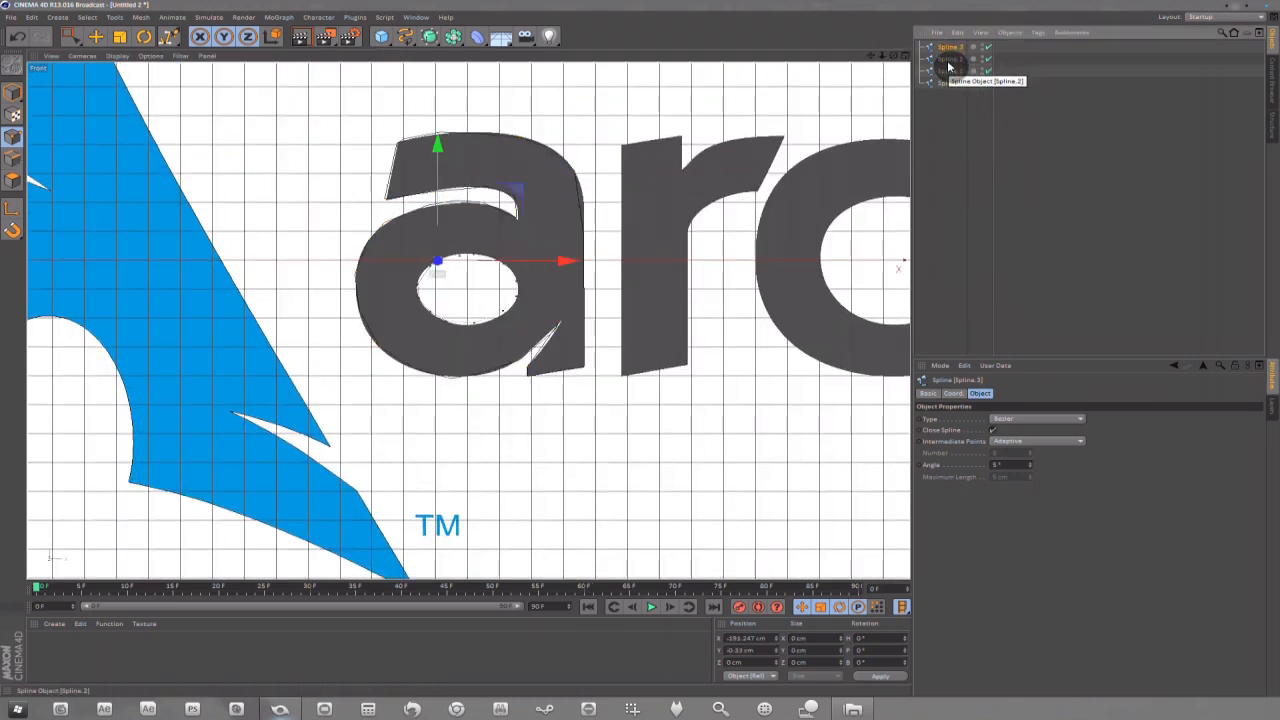
click(949, 74)
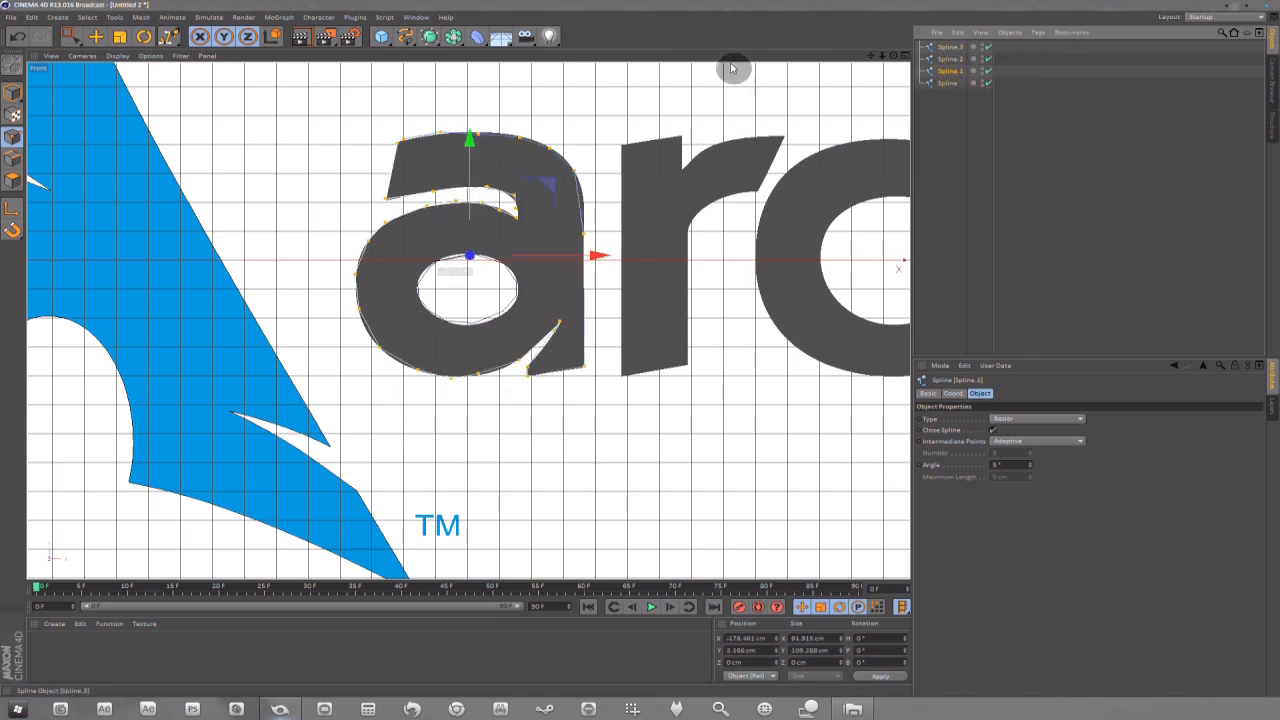
ctrl+click(948, 47)
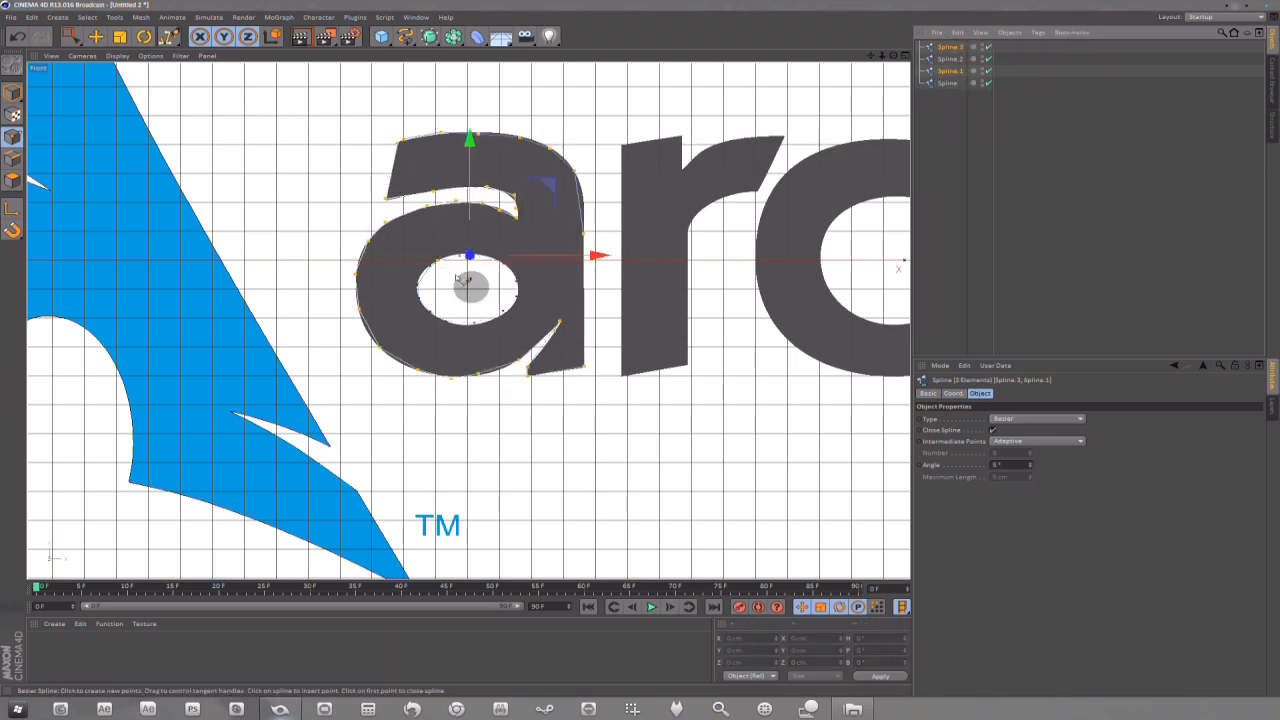
right_click(948, 77)
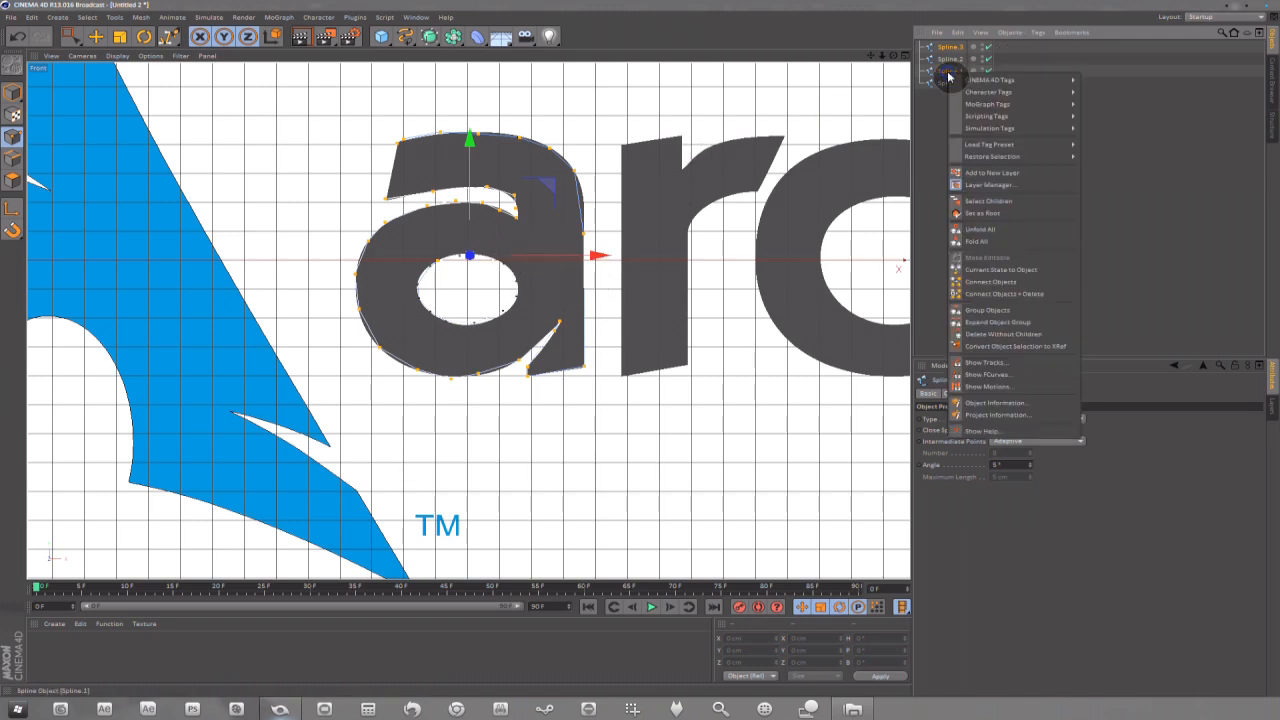
click(1016, 285)
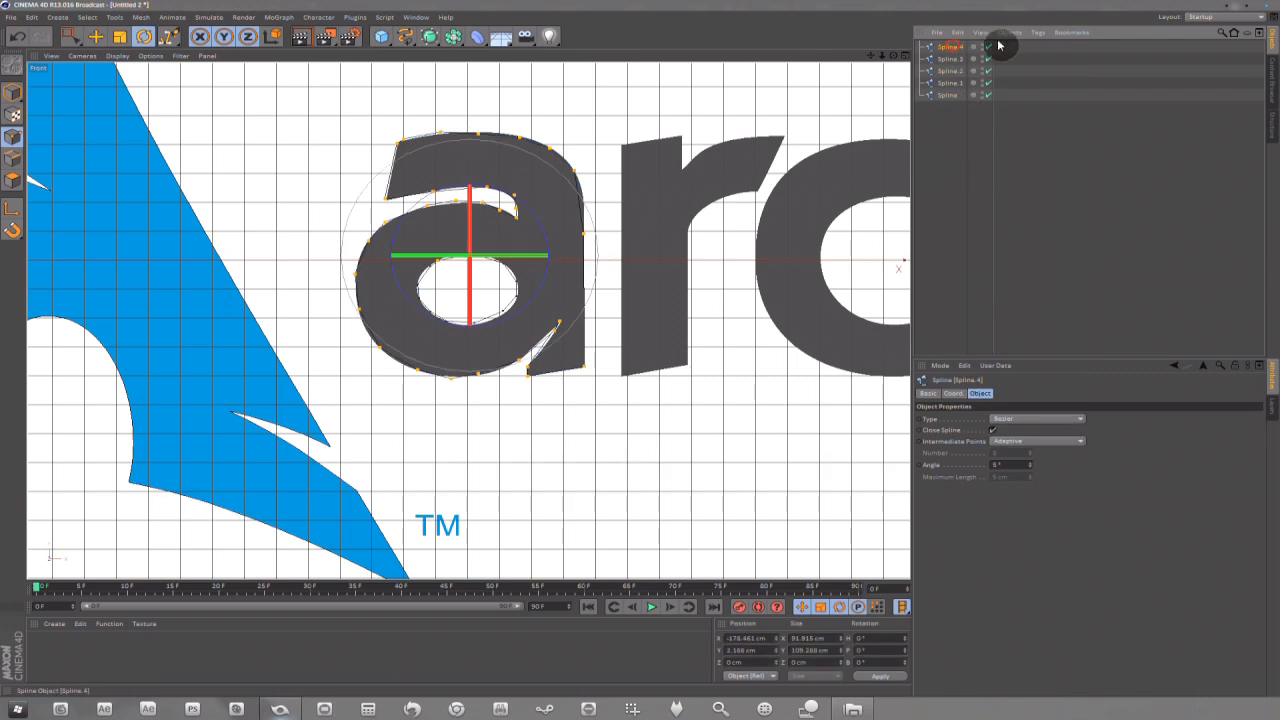
- Delete the separate spline of the a's inner opening, and select the combined a spline with its points deselected
click(948, 59)
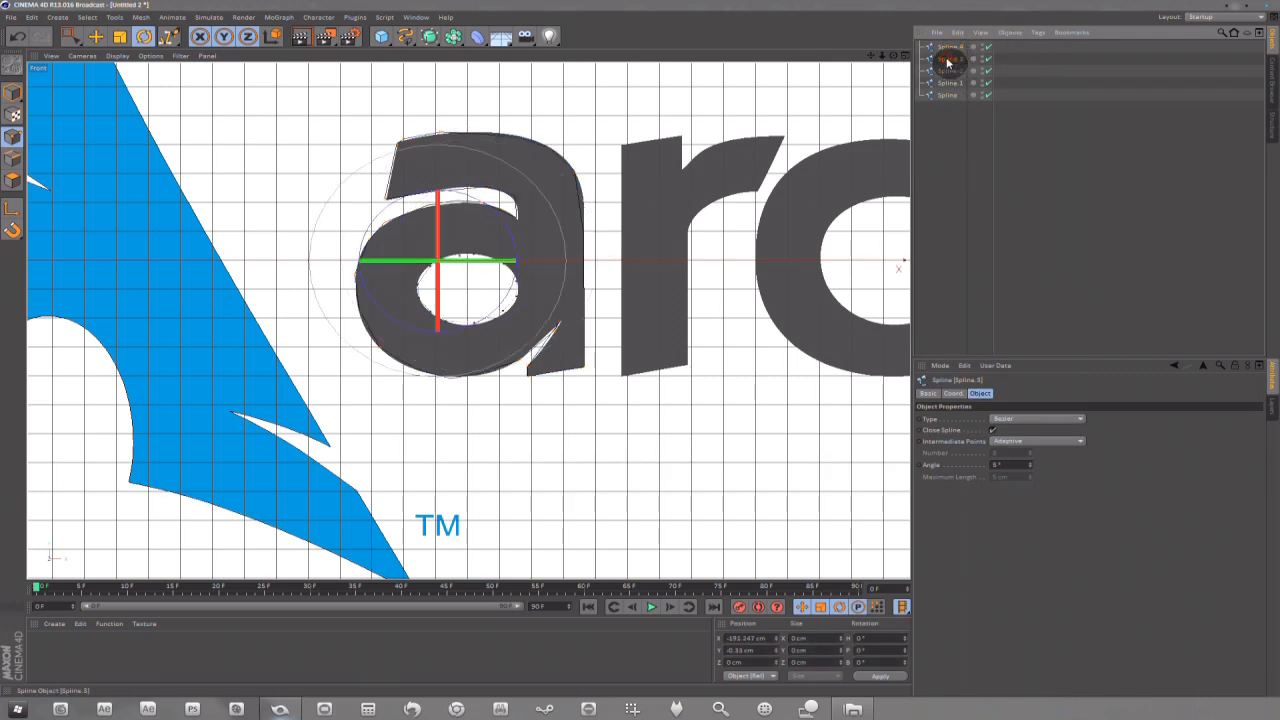
key(Delete)
click(948, 71)
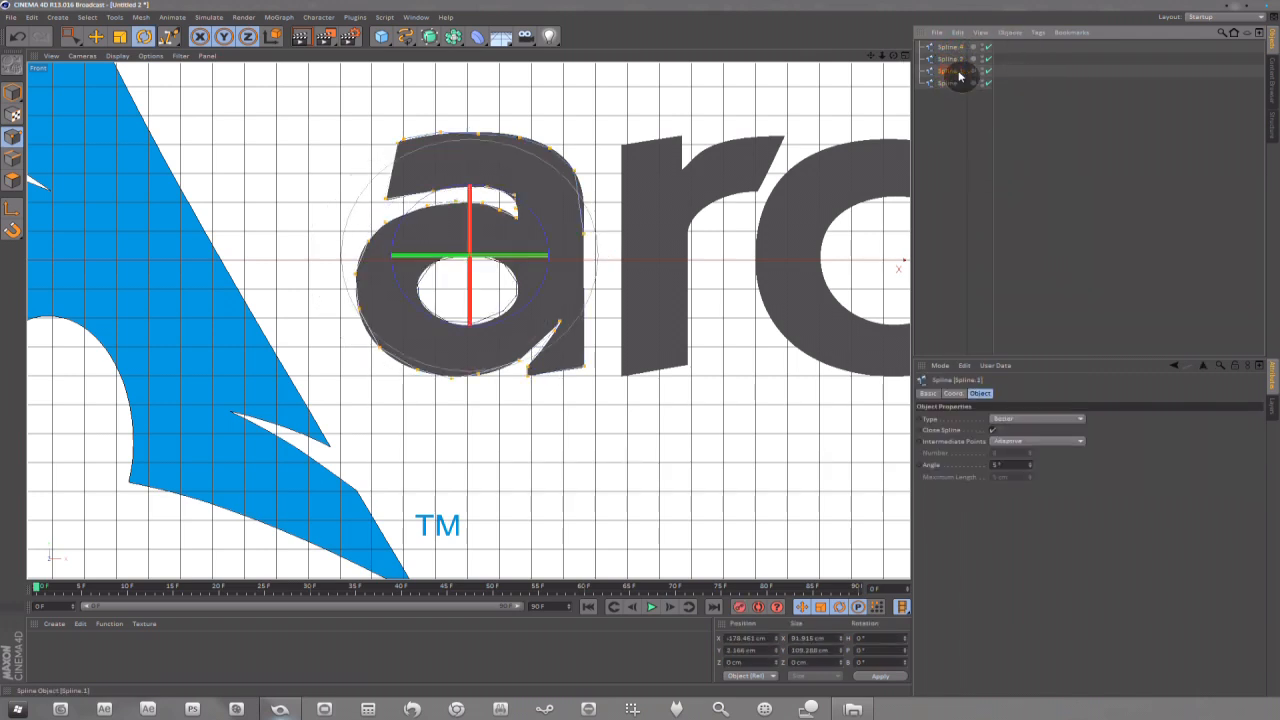
click(803, 189)
click(949, 47)
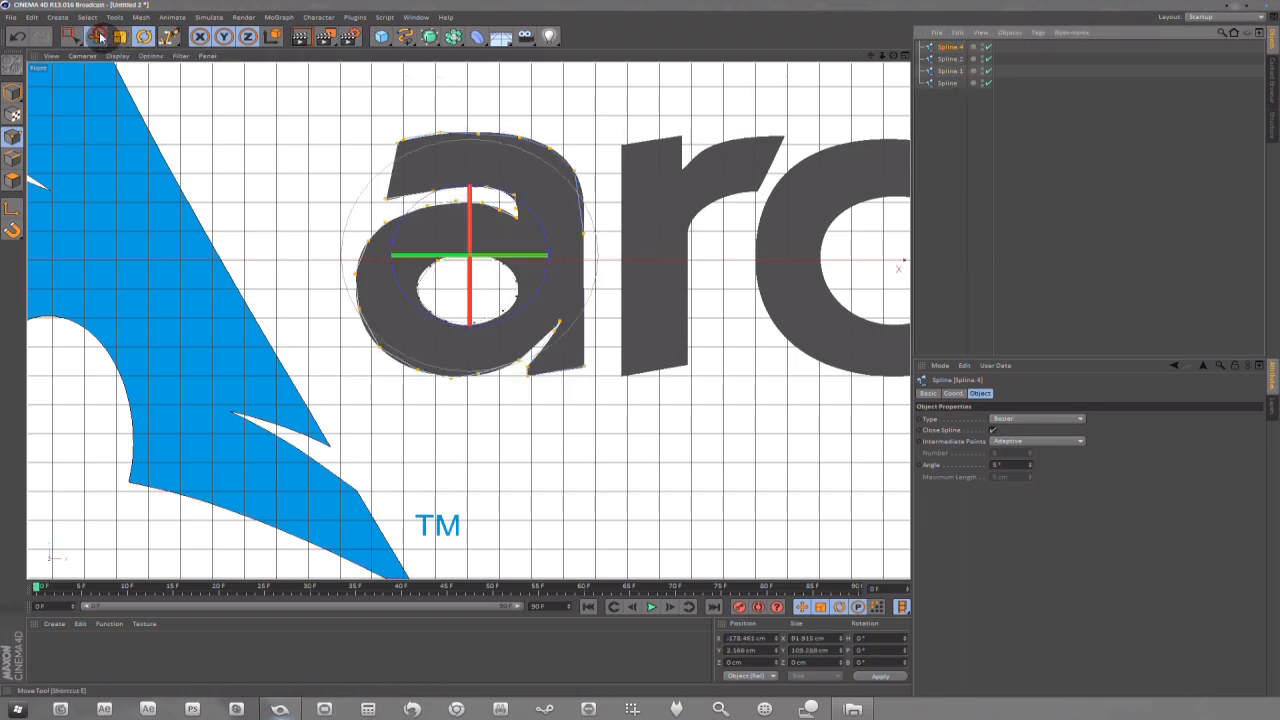
click(97, 37)
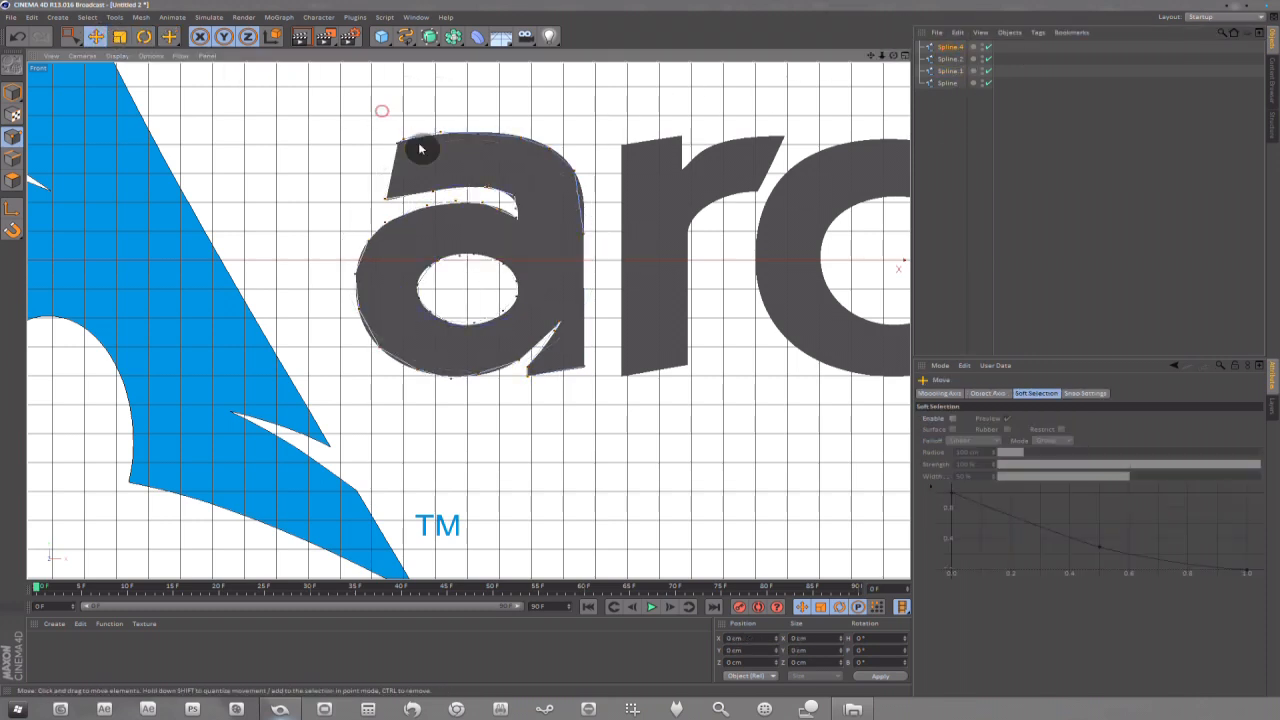
click(945, 47)
- Examine the traced splines against the whole Arch Linux logo, from the A symbol across the lettering, with the r's spline selected
scroll(700, 160, down, 5)
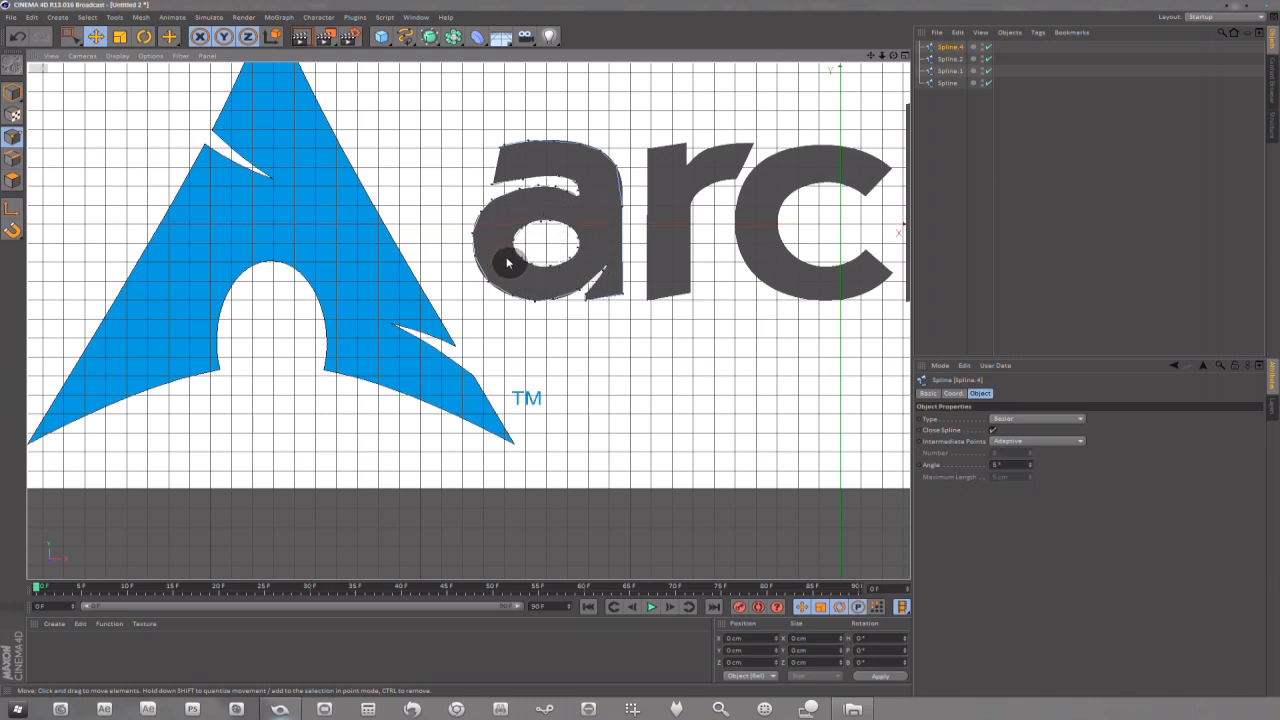
drag(869, 57, 558, 121)
scroll(484, 230, down, 4)
drag(871, 57, 972, 41)
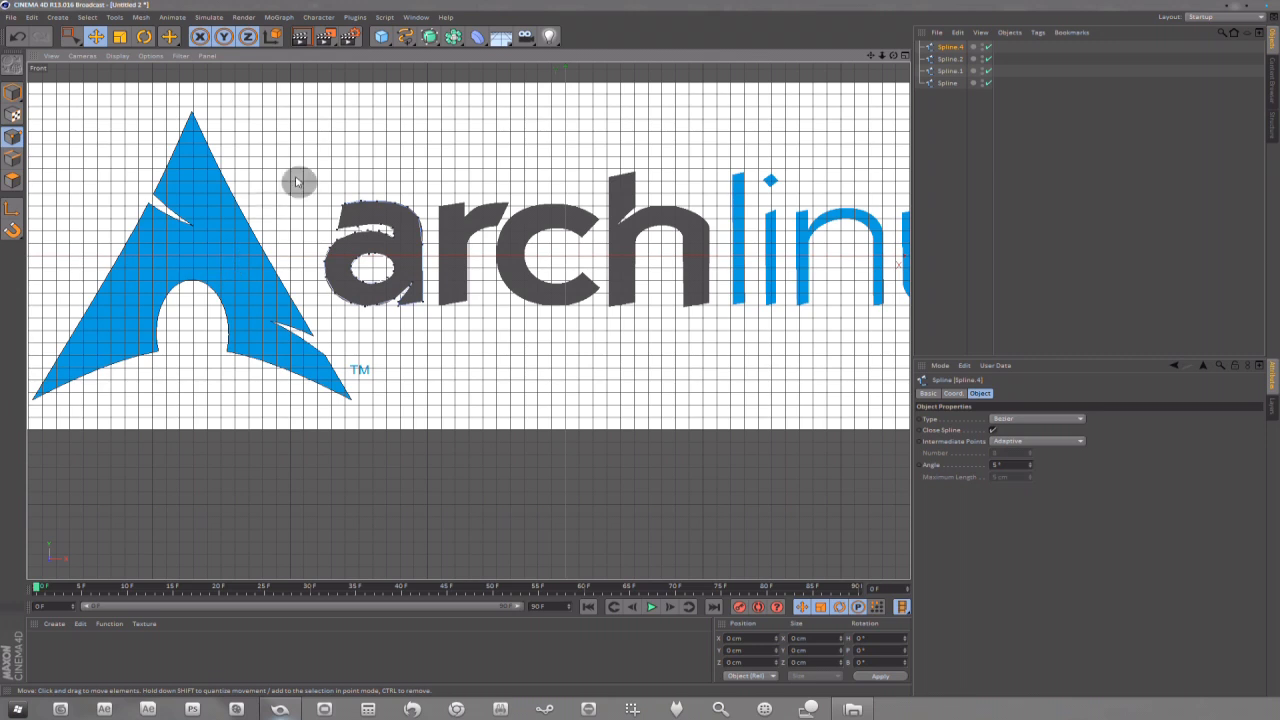
drag(884, 55, 457, 206)
drag(871, 57, 814, 177)
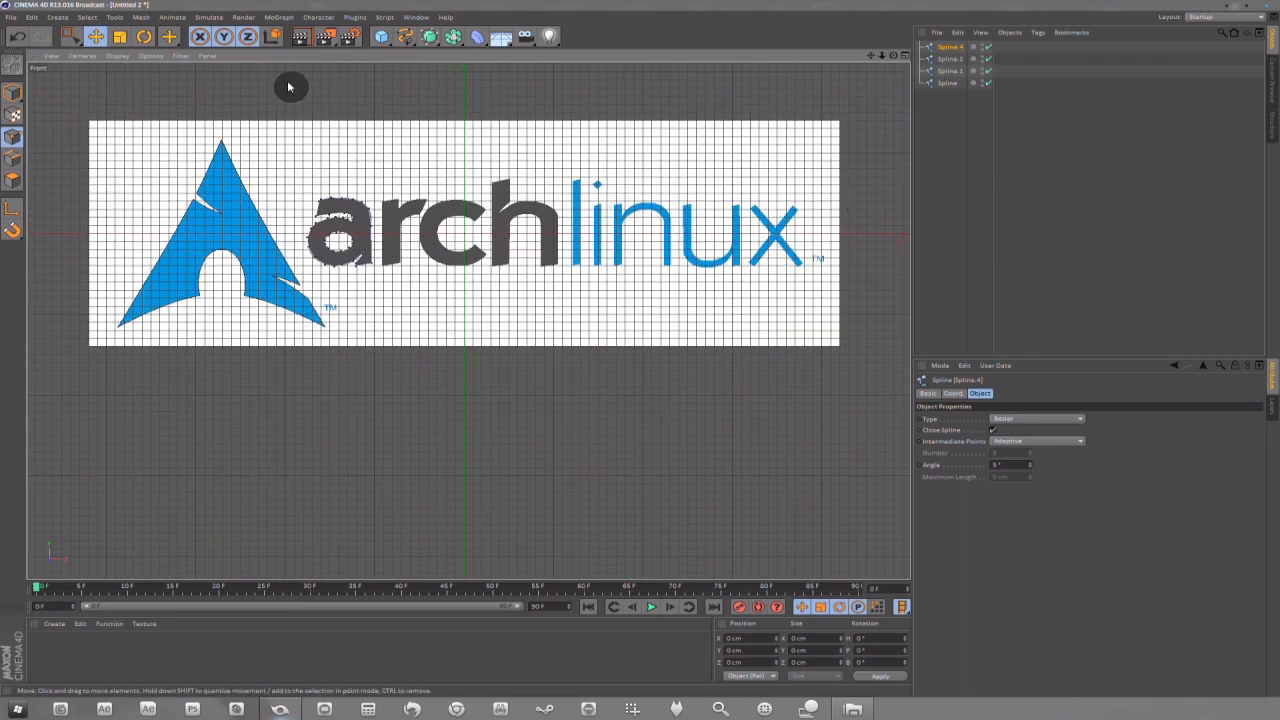
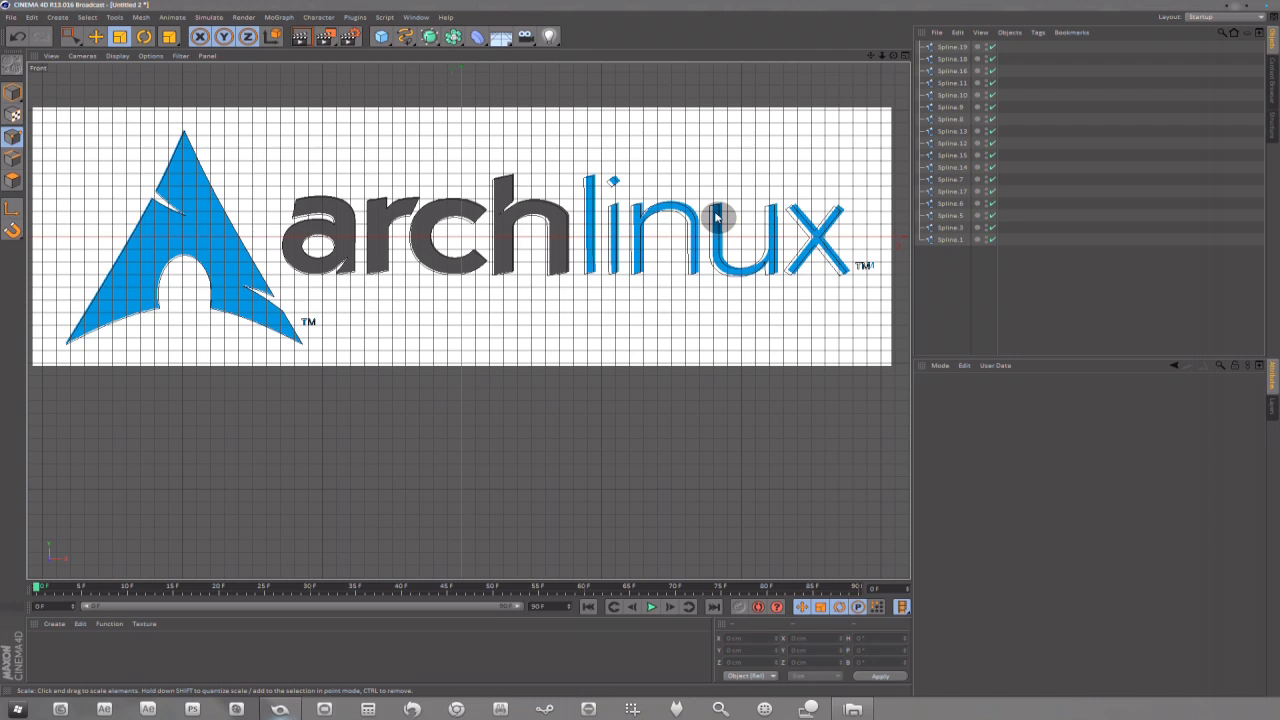
click(950, 241)
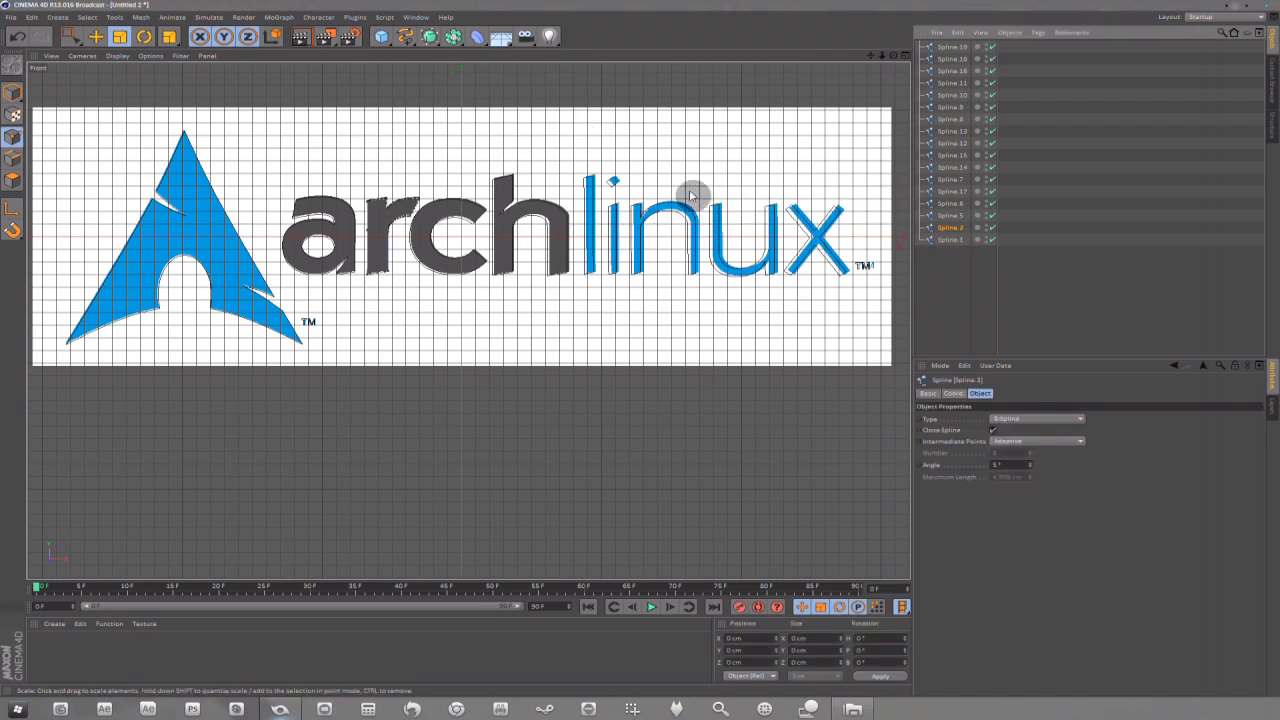
scroll(586, 200, up, 5)
scroll(594, 152, up, 3)
scroll(663, 160, down, 8)
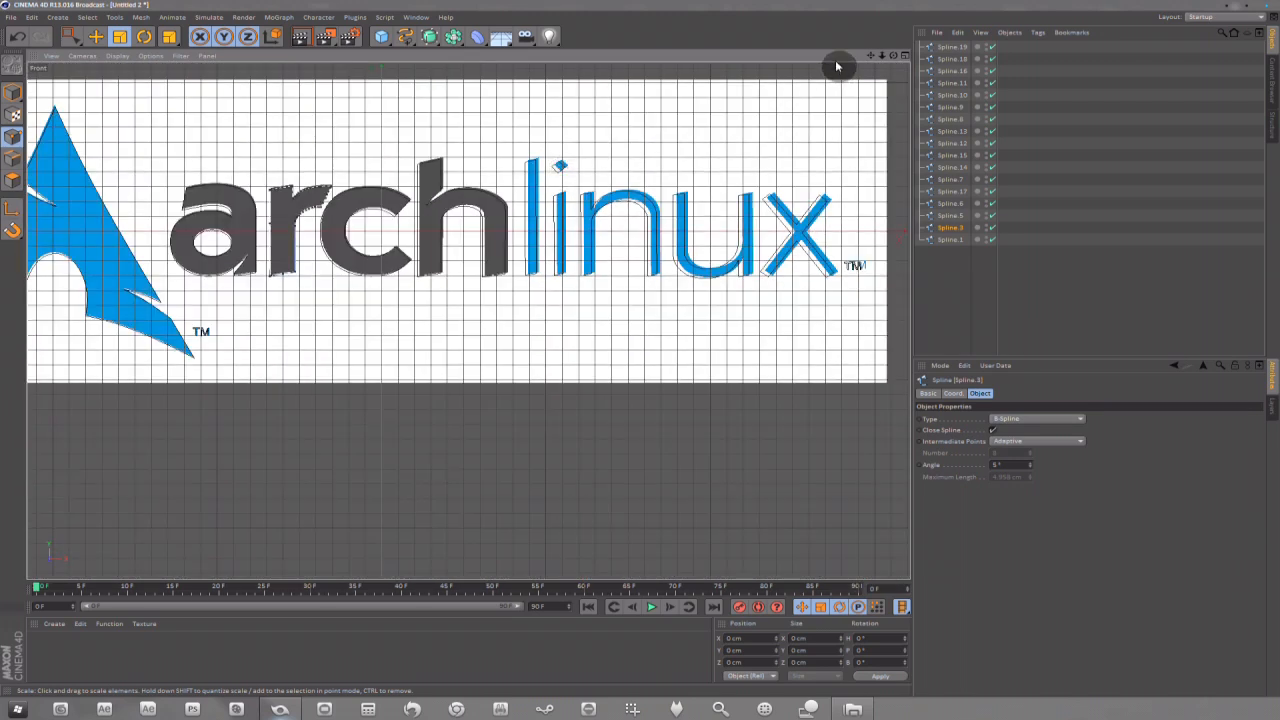
drag(871, 56, 848, 130)
scroll(634, 202, down, 5)
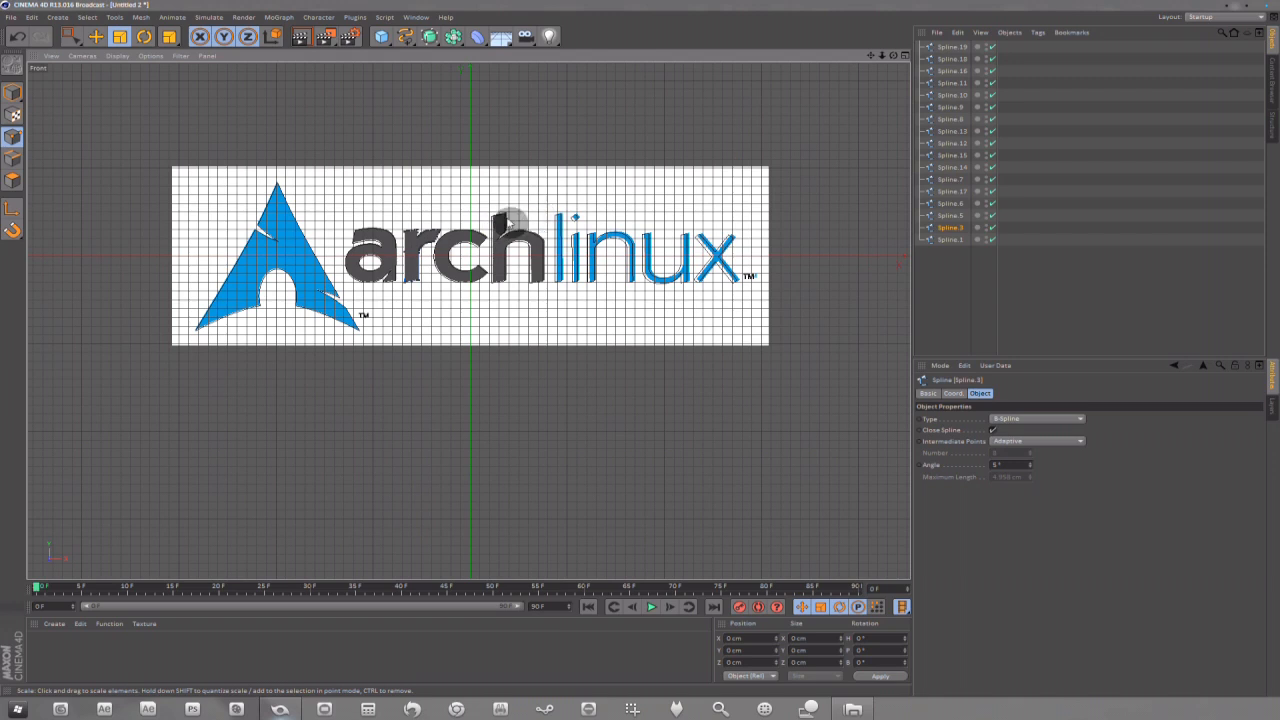
- Try to select all traced splines with Rectangle Selection around the whole logo, and clear the point selection
click(70, 36)
drag(167, 163, 870, 398)
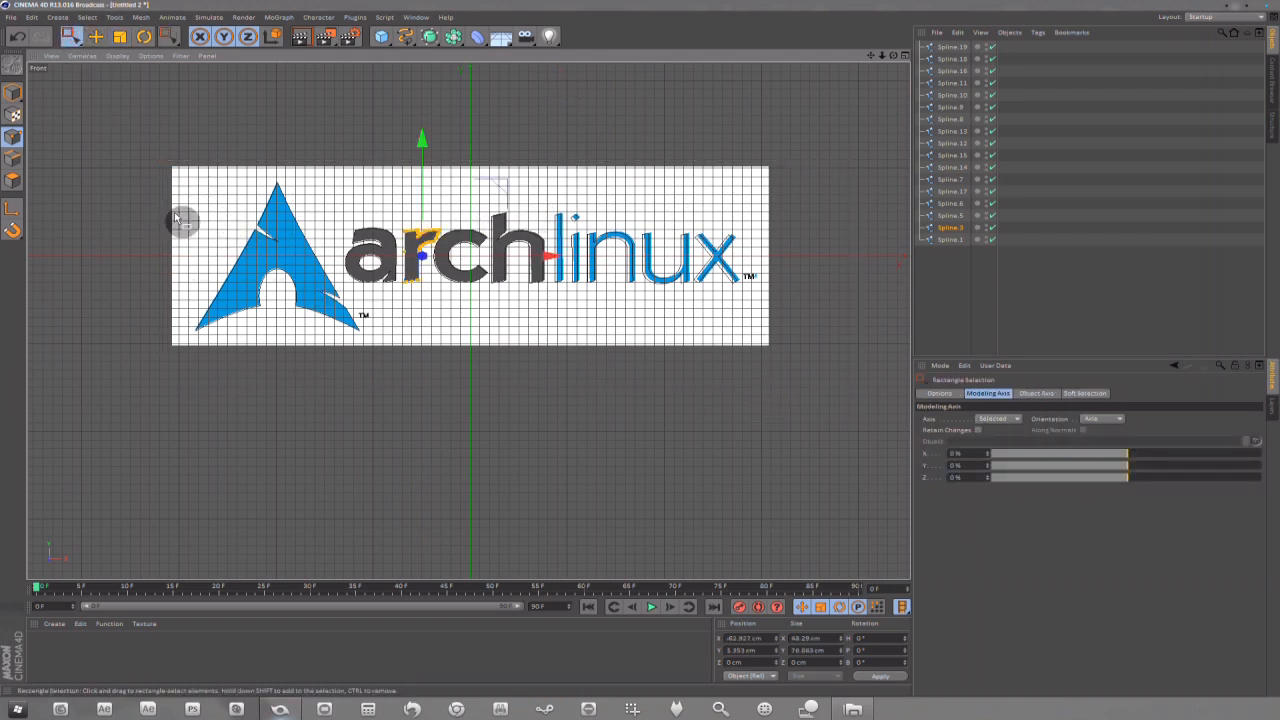
click(96, 36)
click(505, 127)
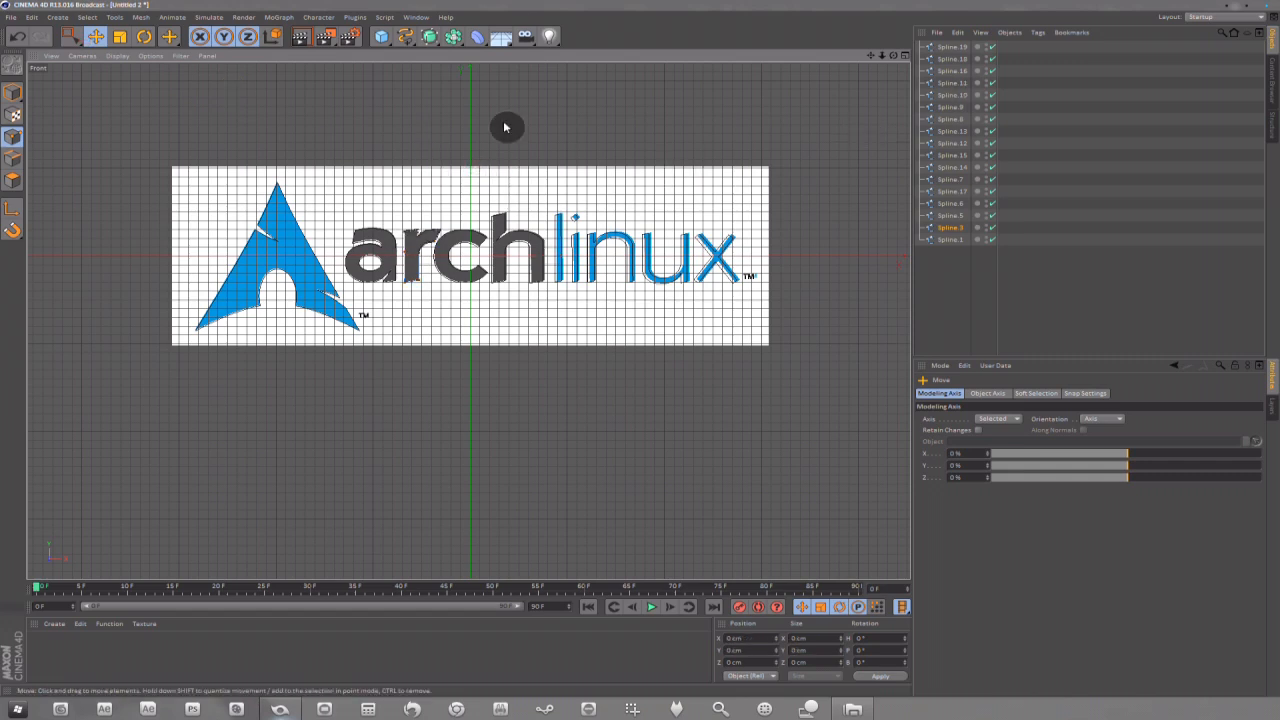
- Examine the traced outlines of the arch letters against the reference image, selecting individual splines to identify the "a" outline
scroll(412, 250, up, 10)
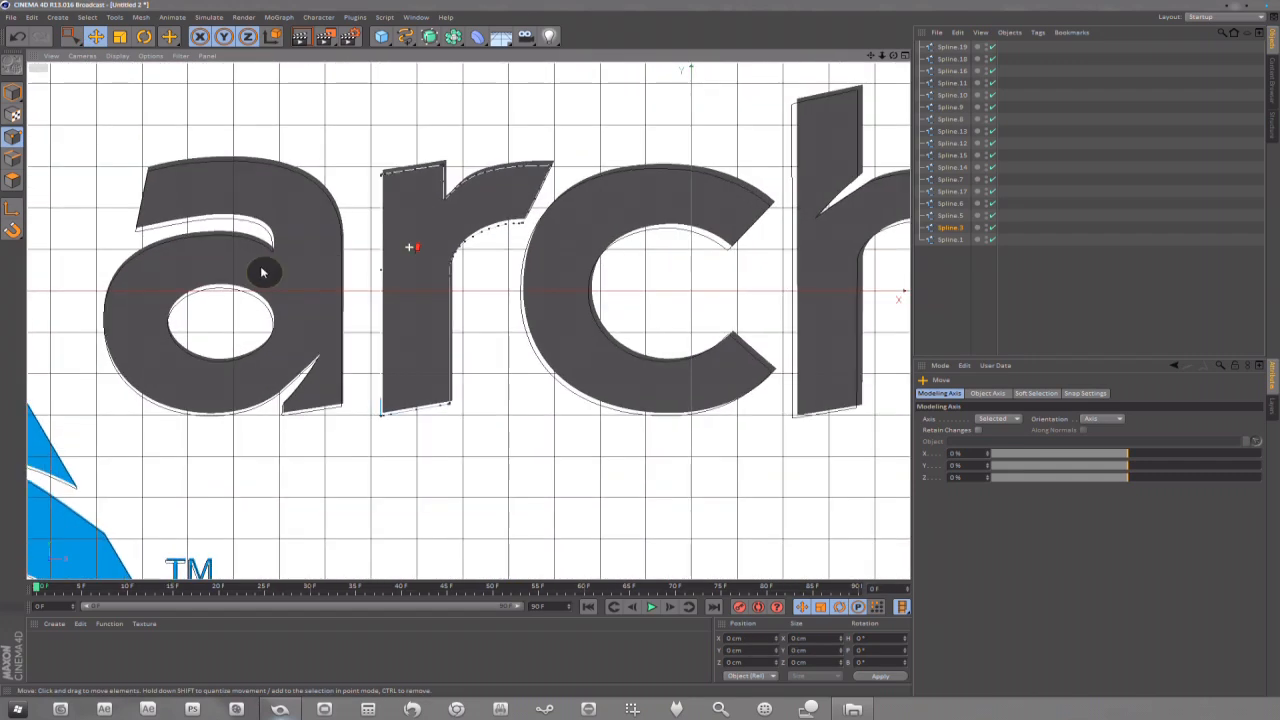
scroll(163, 306, up, 5)
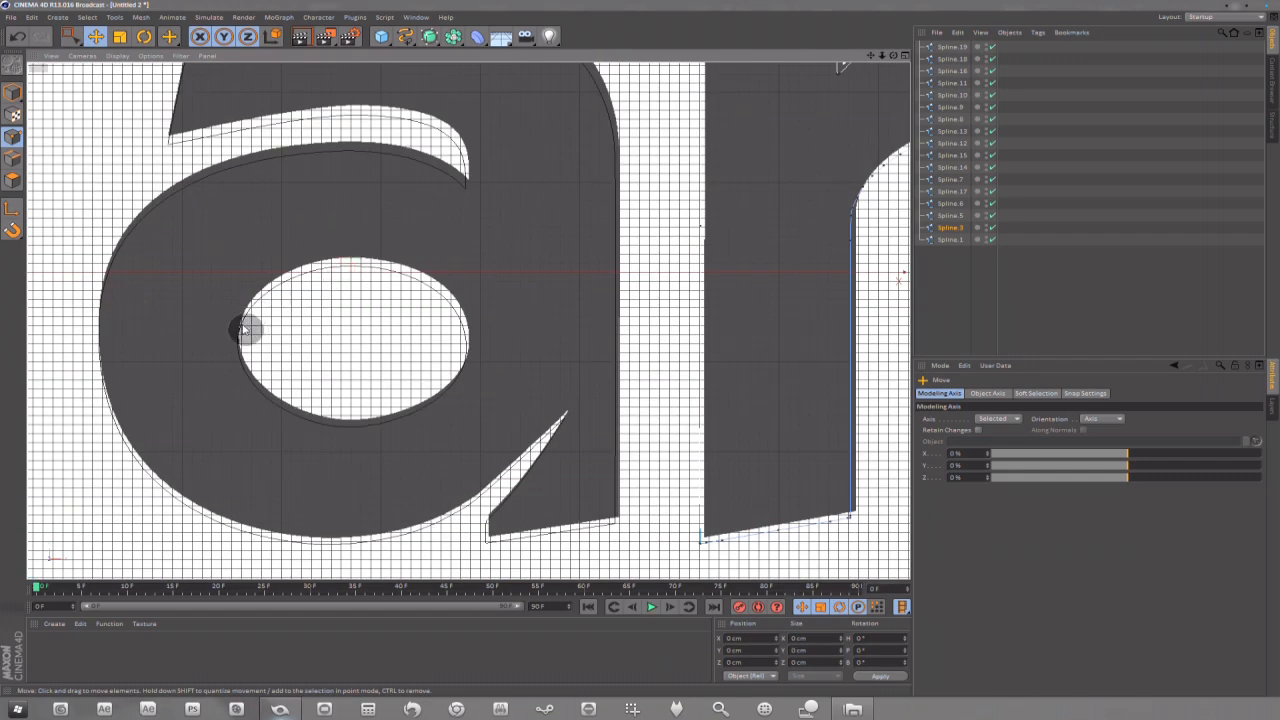
click(948, 167)
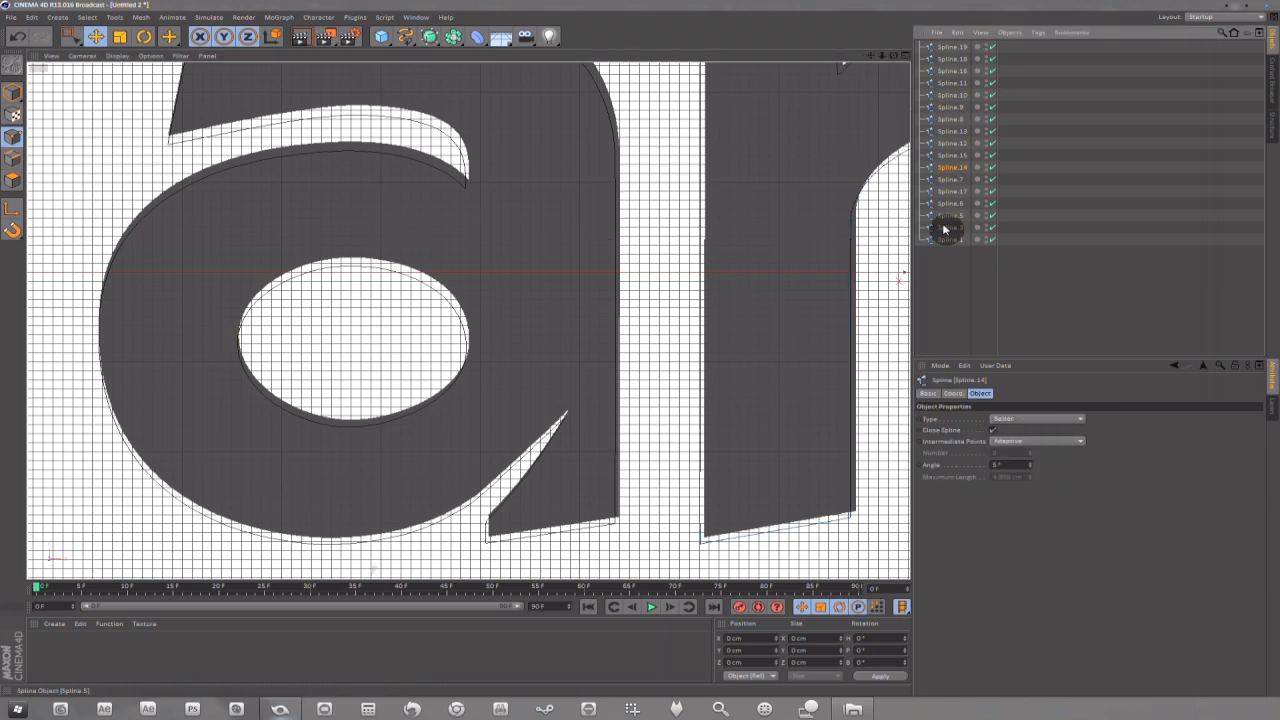
click(951, 47)
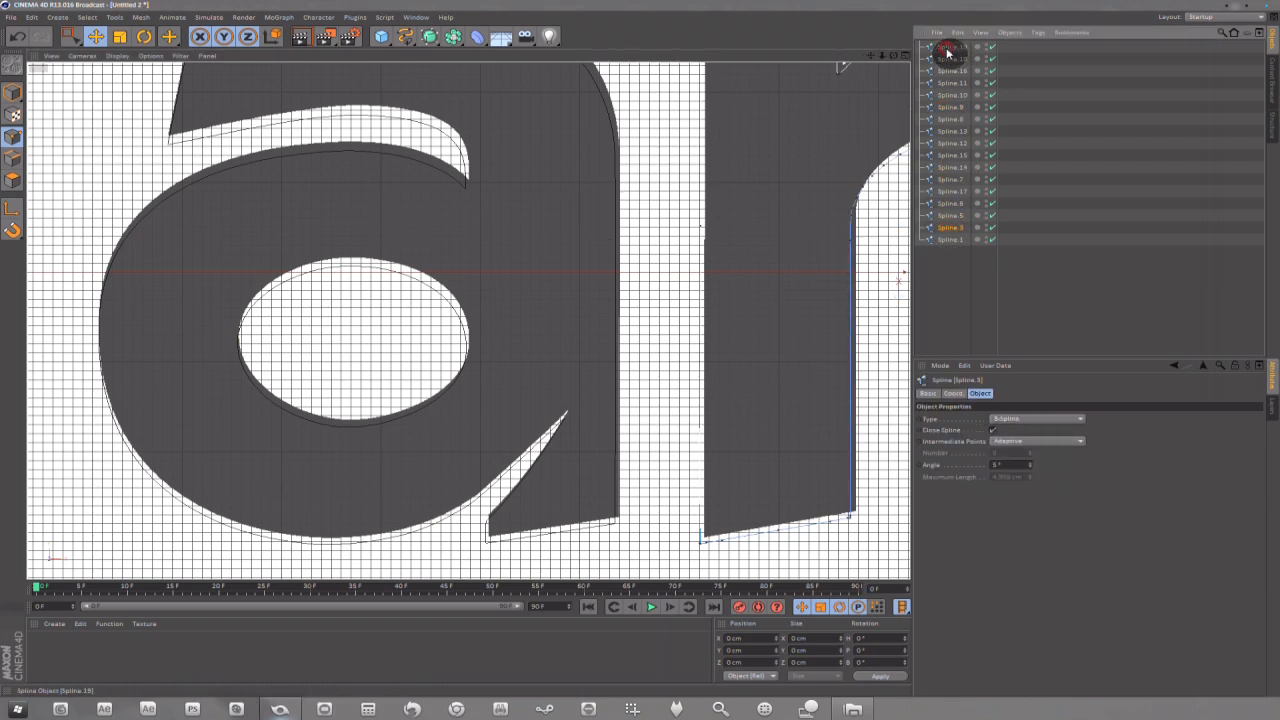
click(954, 215)
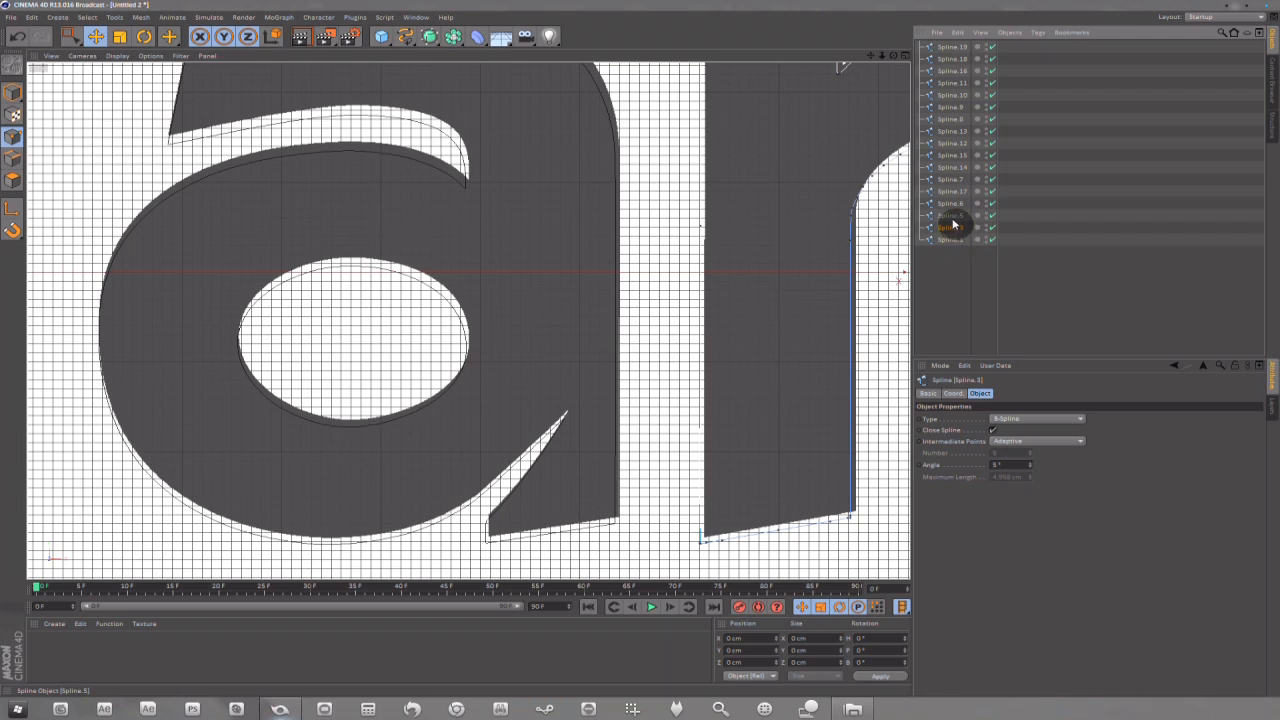
click(956, 191)
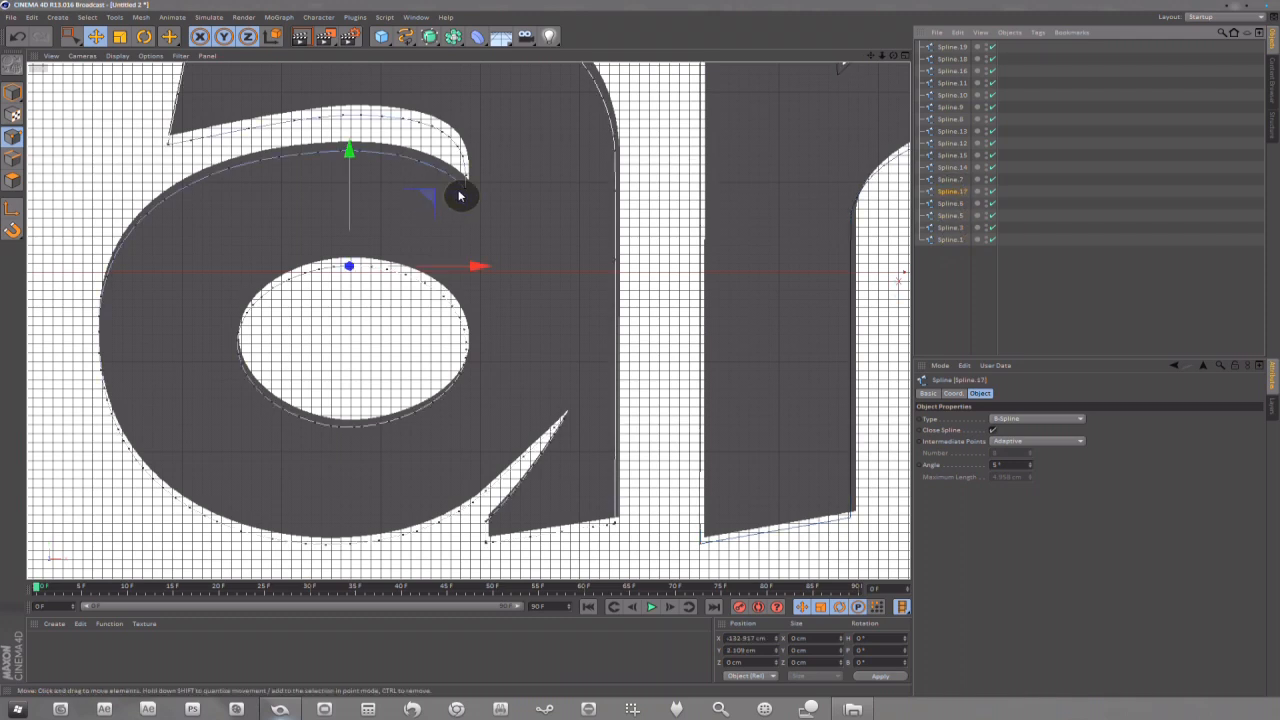
scroll(520, 192, down, 2)
scroll(520, 192, down, 2)
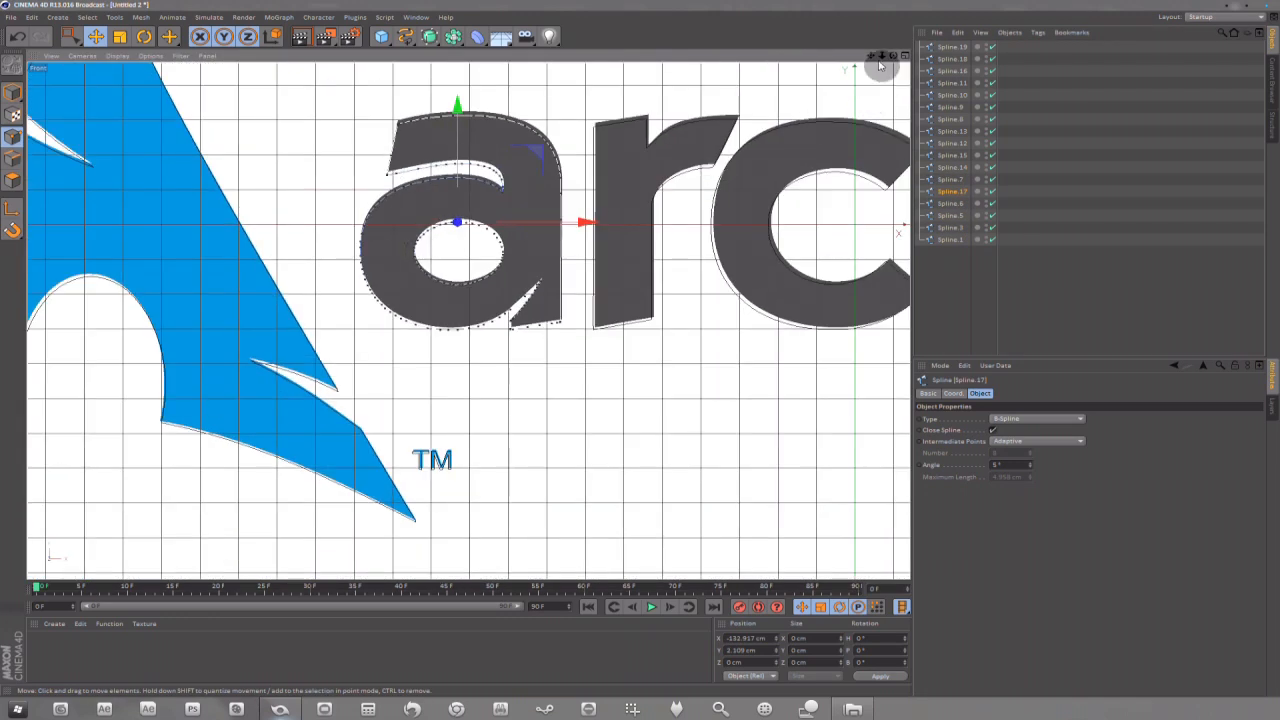
scroll(600, 215, down, 3)
right_click(958, 192)
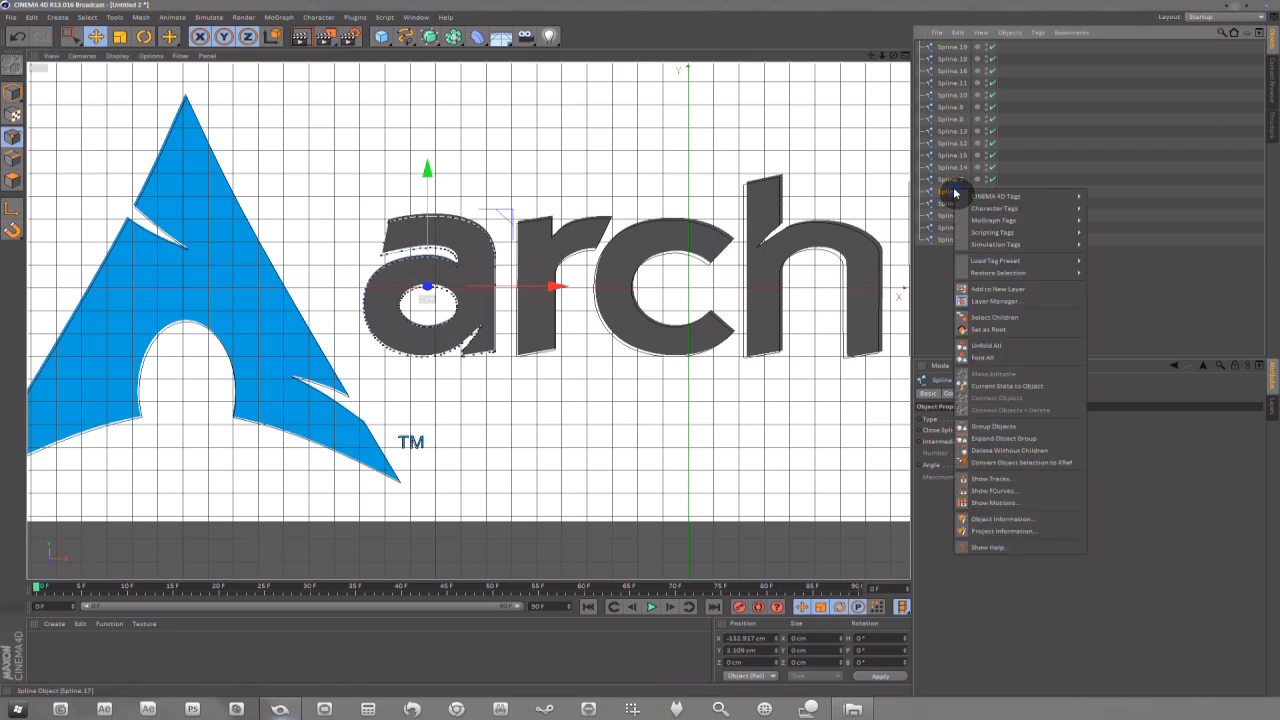
click(905, 6)
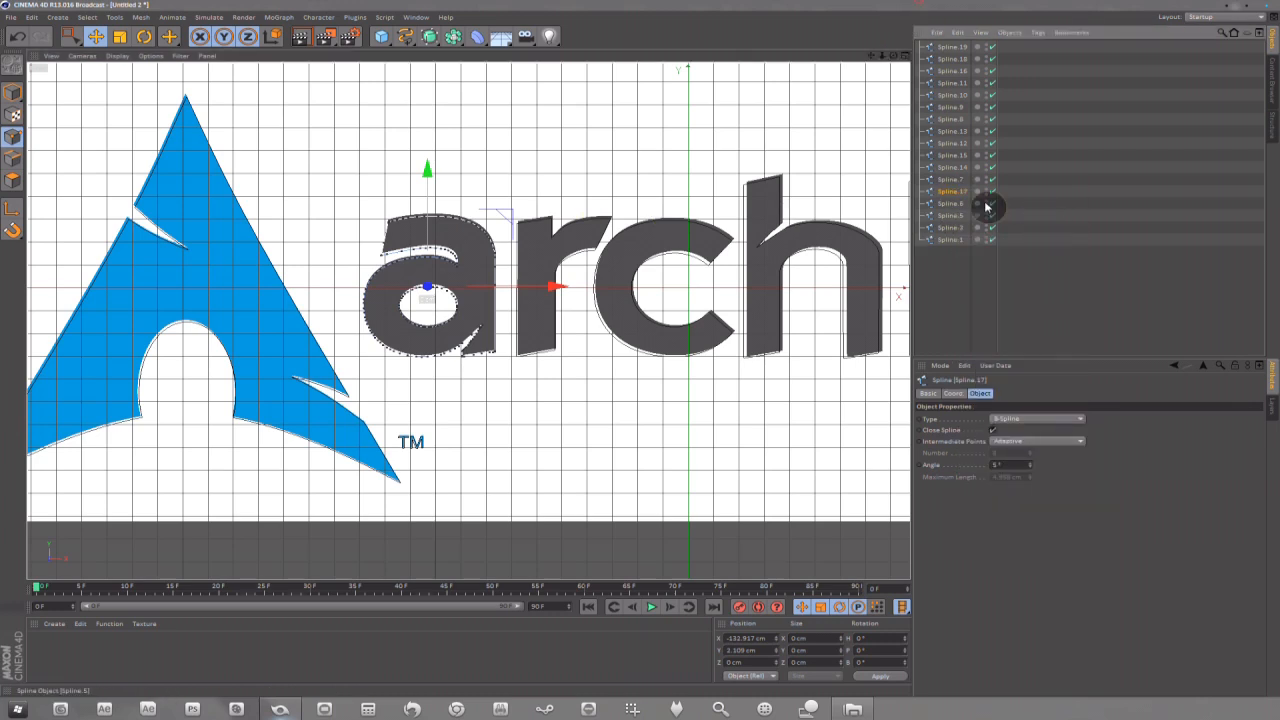
- Inspect the whole logo tracing in the front view, comparing the symbol and wordmark outlines with the reference image
scroll(677, 131, down, 4)
drag(871, 56, 686, 95)
scroll(631, 203, down, 5)
drag(871, 56, 849, 60)
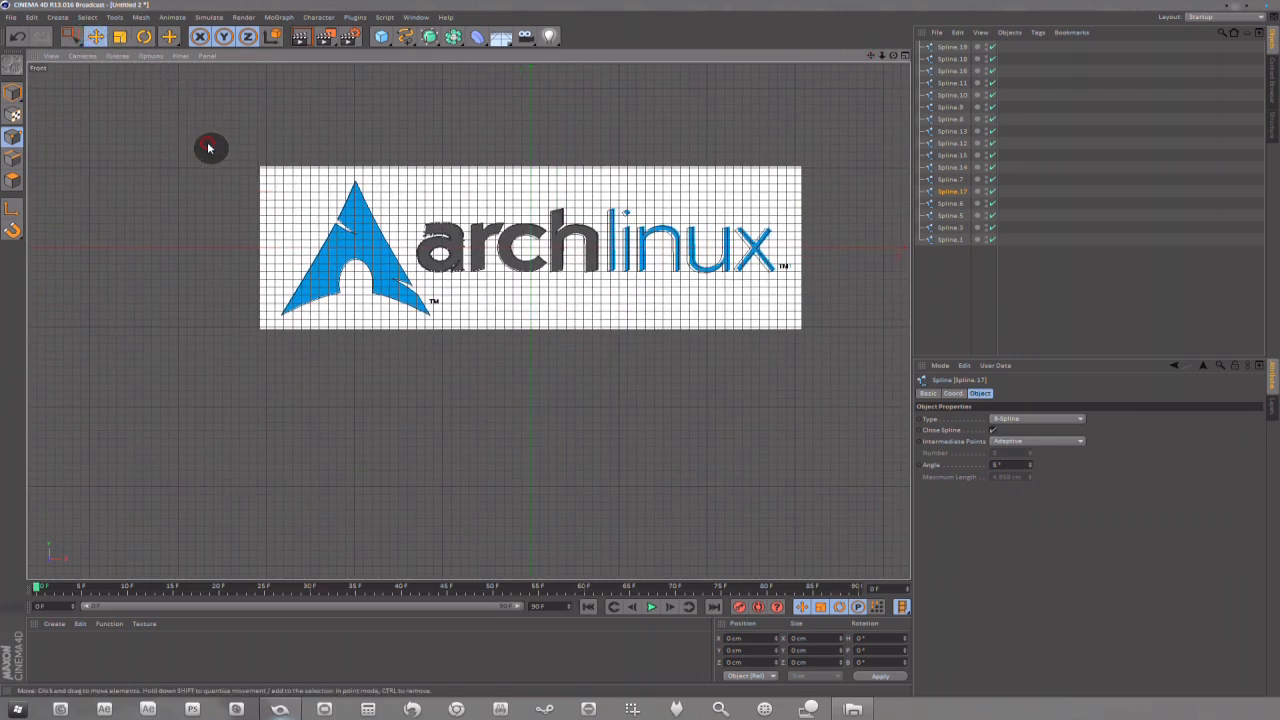
scroll(386, 280, up, 8)
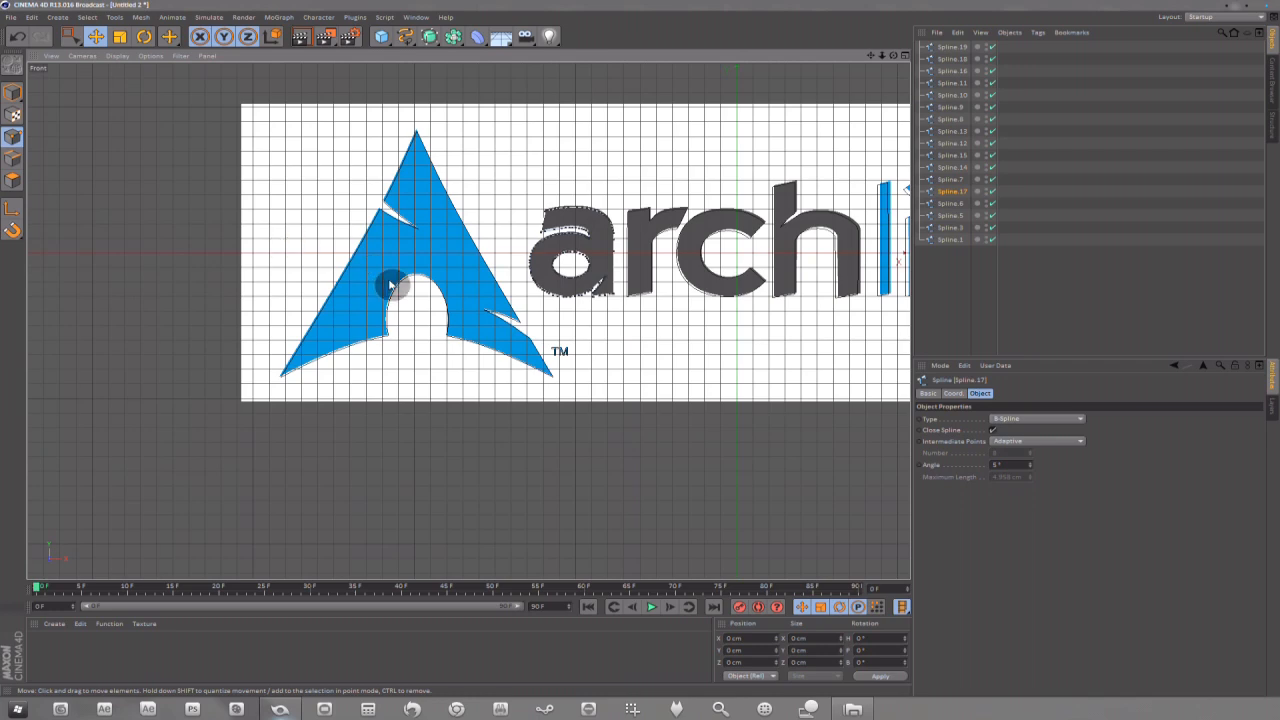
scroll(350, 241, up, 2)
scroll(560, 205, down, 9)
drag(872, 58, 657, 91)
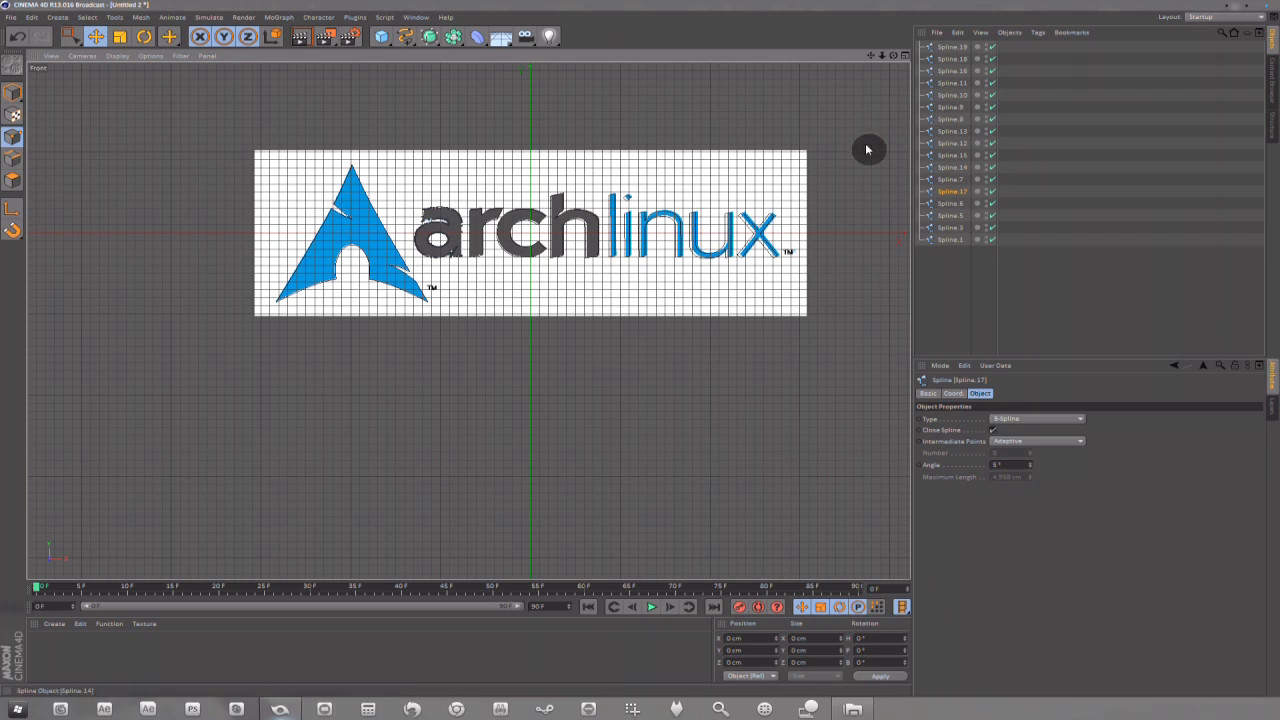
- Switch from the front view to a maximized Perspective view and check which splines form the letter and trademark outlines
click(904, 57)
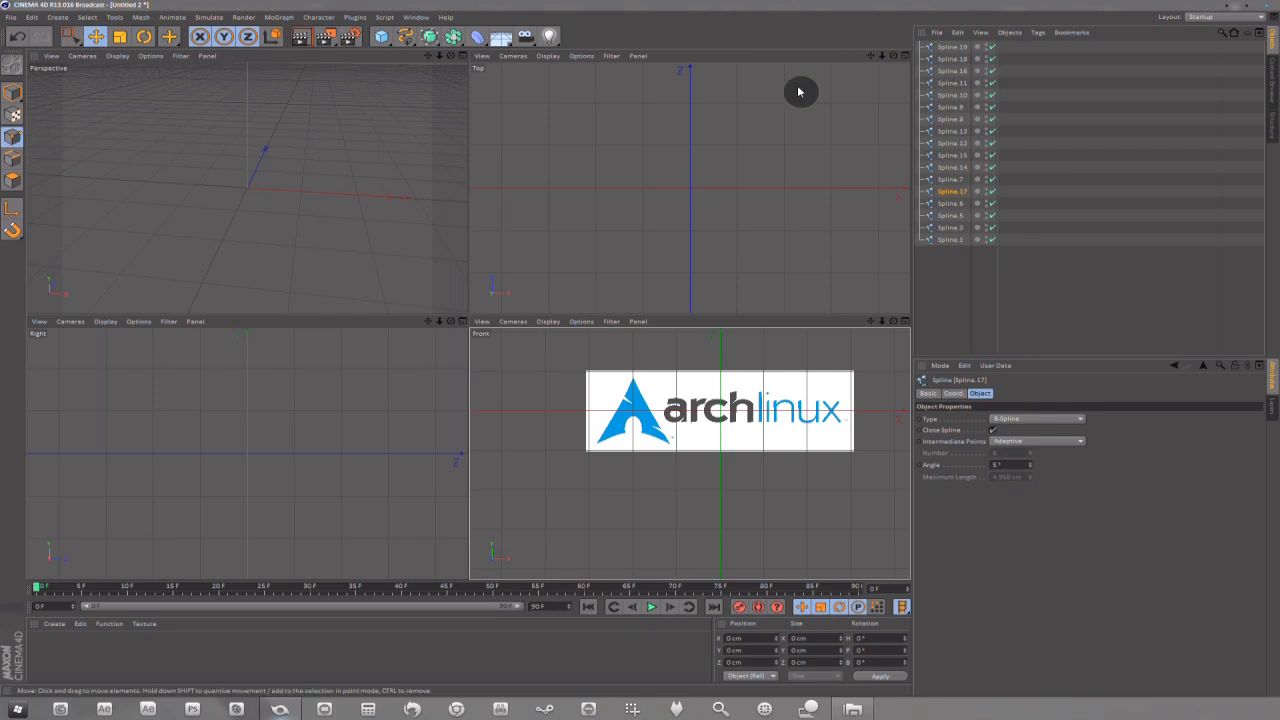
click(462, 55)
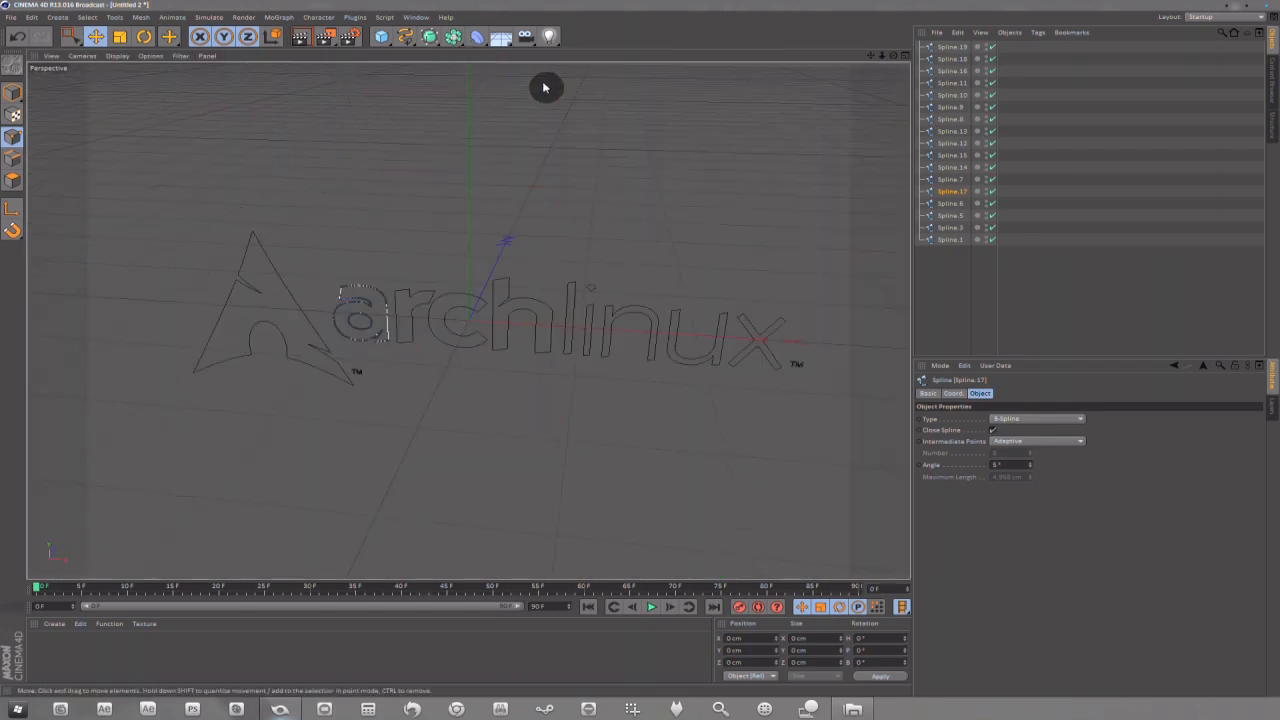
click(950, 240)
click(950, 191)
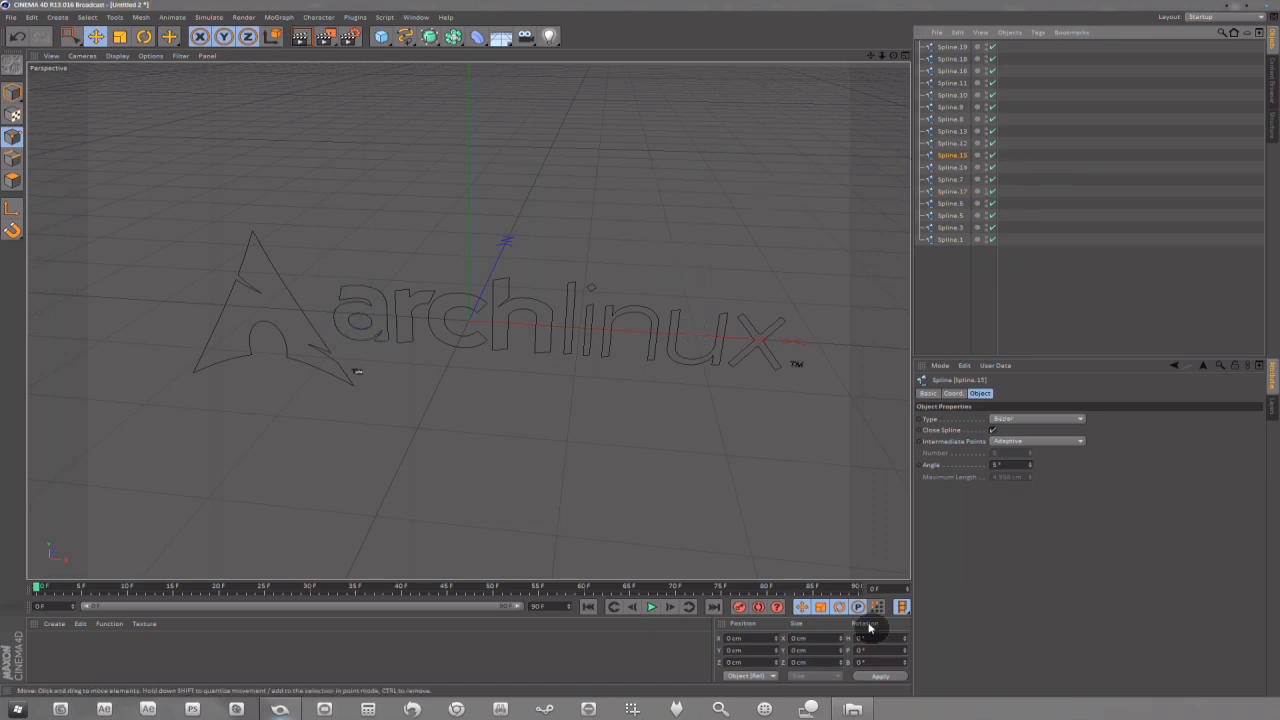
click(853, 707)
double_click(624, 212)
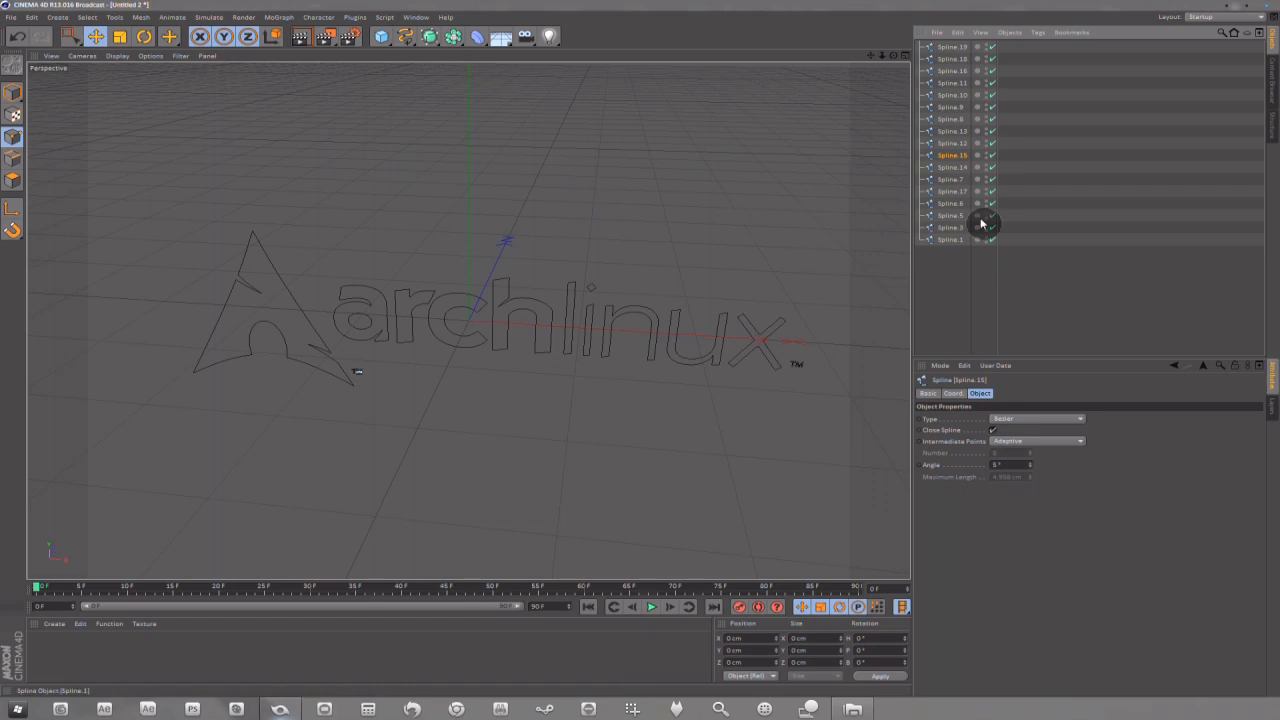
- Group the four splines that form the "arch" letters, Spline.3, Spline.5, Spline.6 and Spline.17, into one null object
click(954, 169)
click(949, 240)
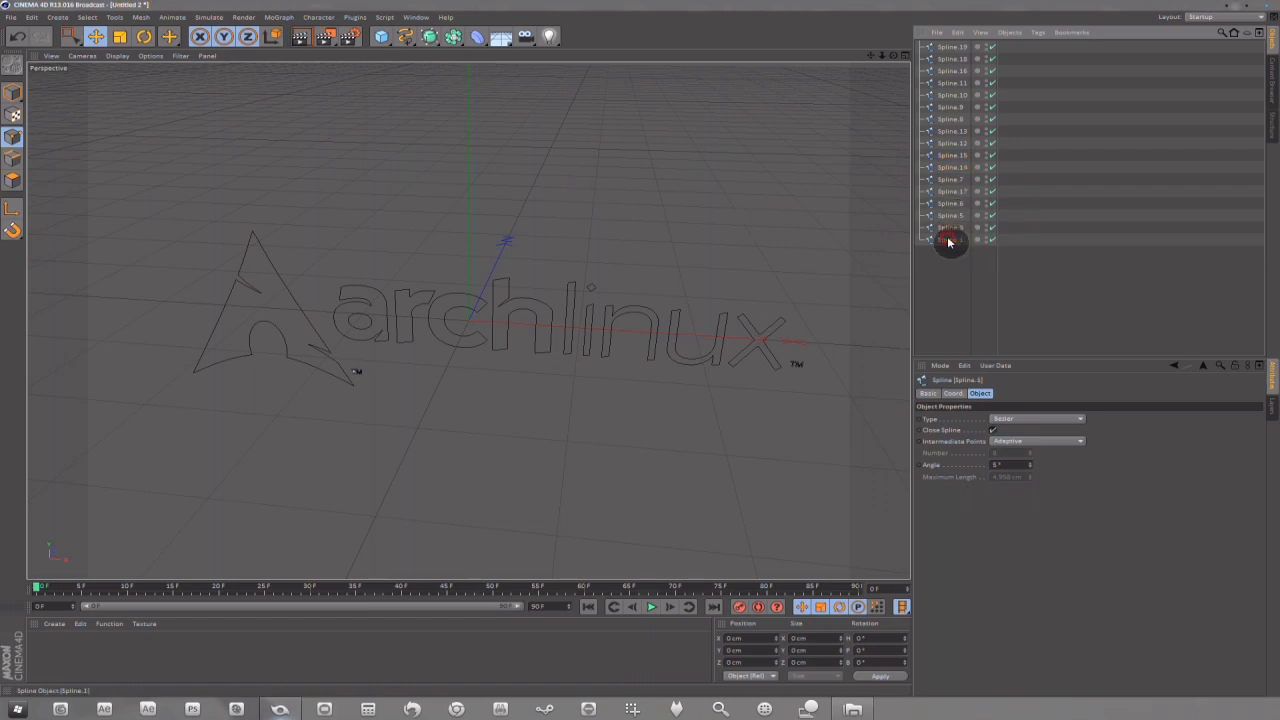
ctrl+click(950, 218)
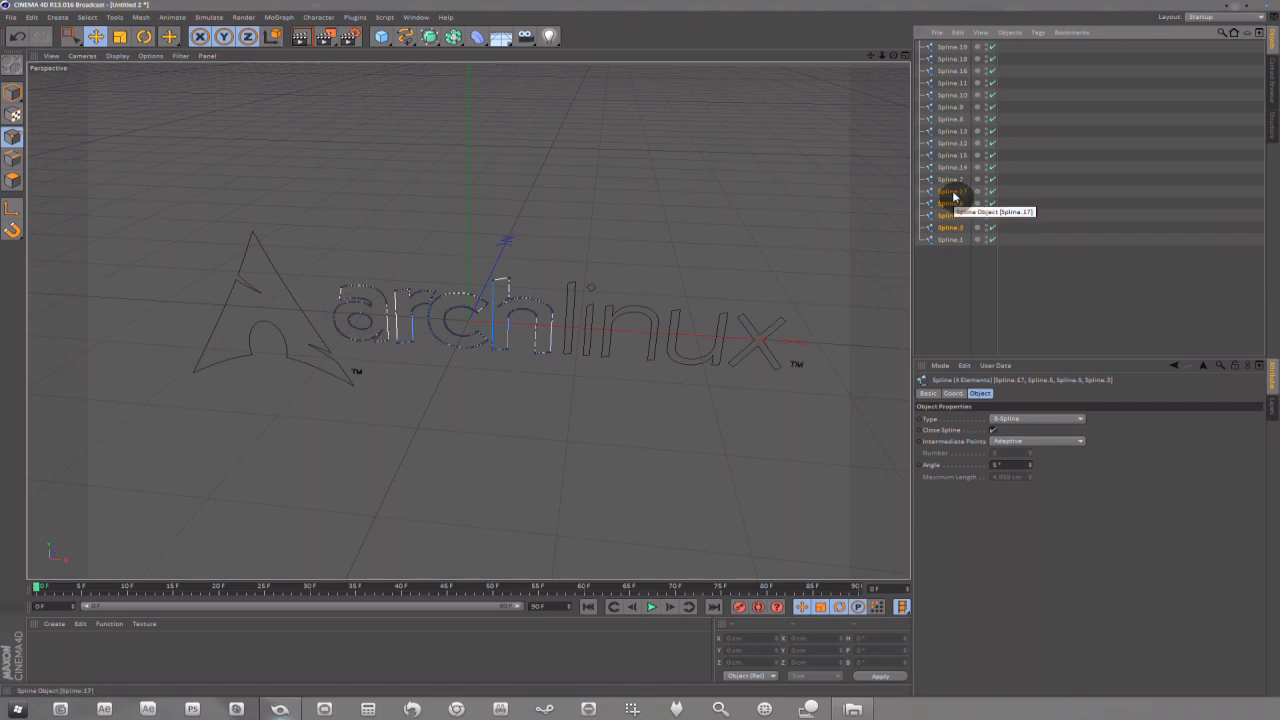
right_click(952, 190)
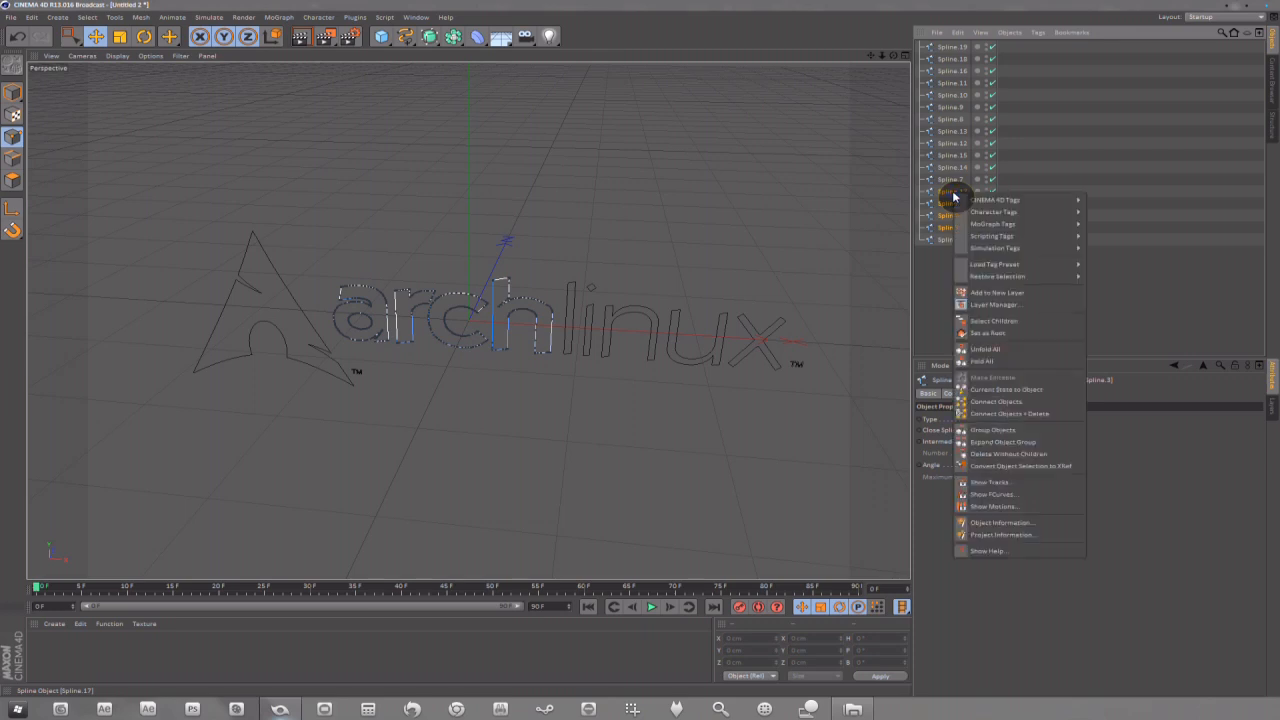
click(993, 430)
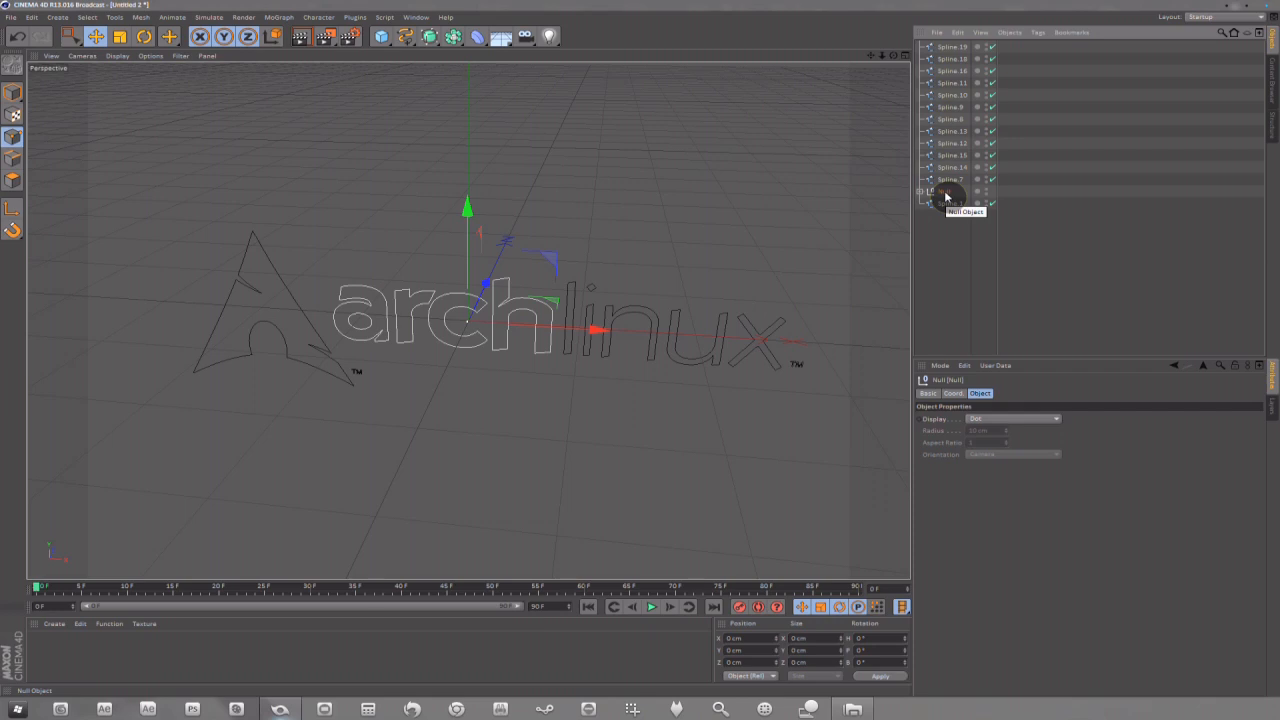
- Group the triangular logo symbol's Spline.7 with its trademark splines, Spline.14 and Spline.15, into a second null object
click(944, 206)
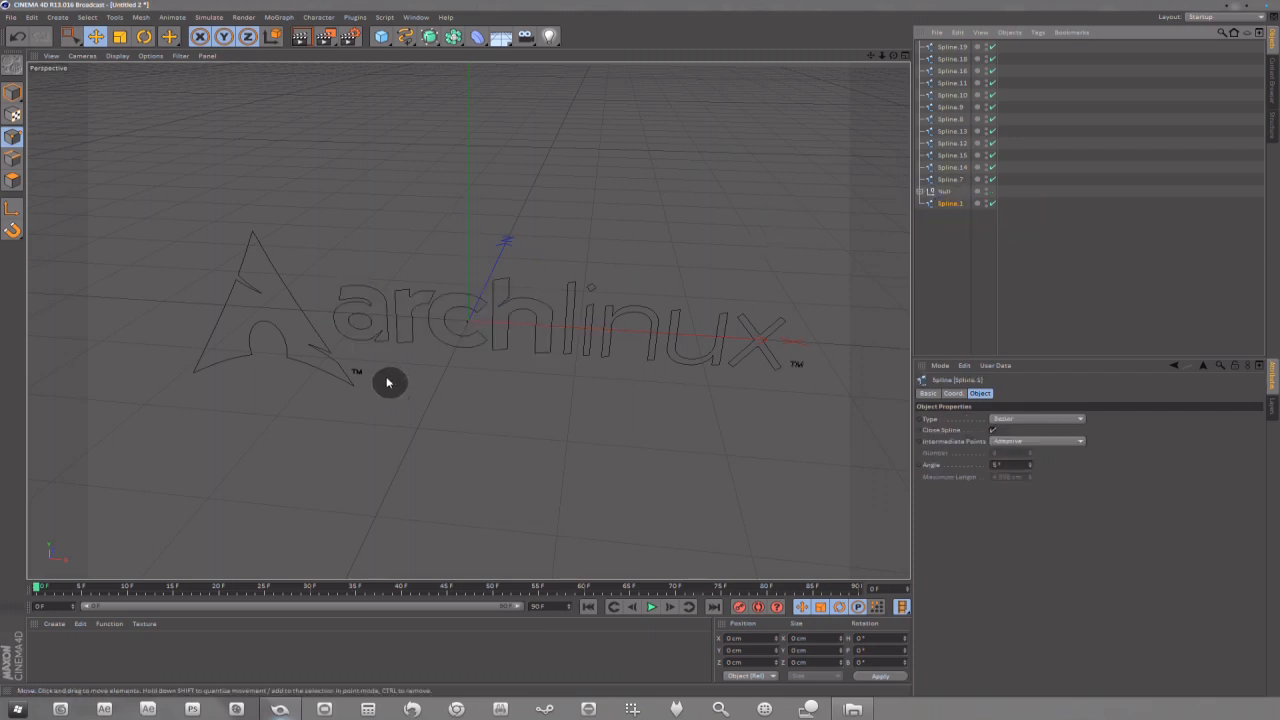
click(951, 179)
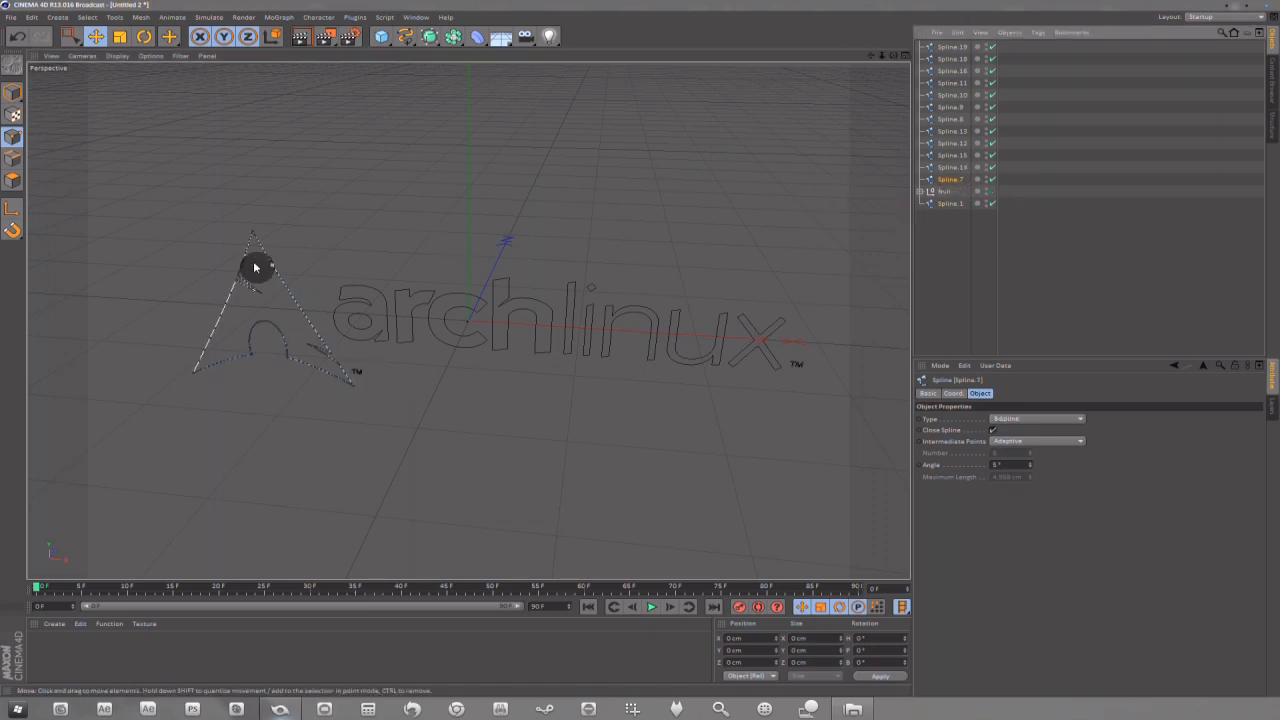
ctrl+click(951, 169)
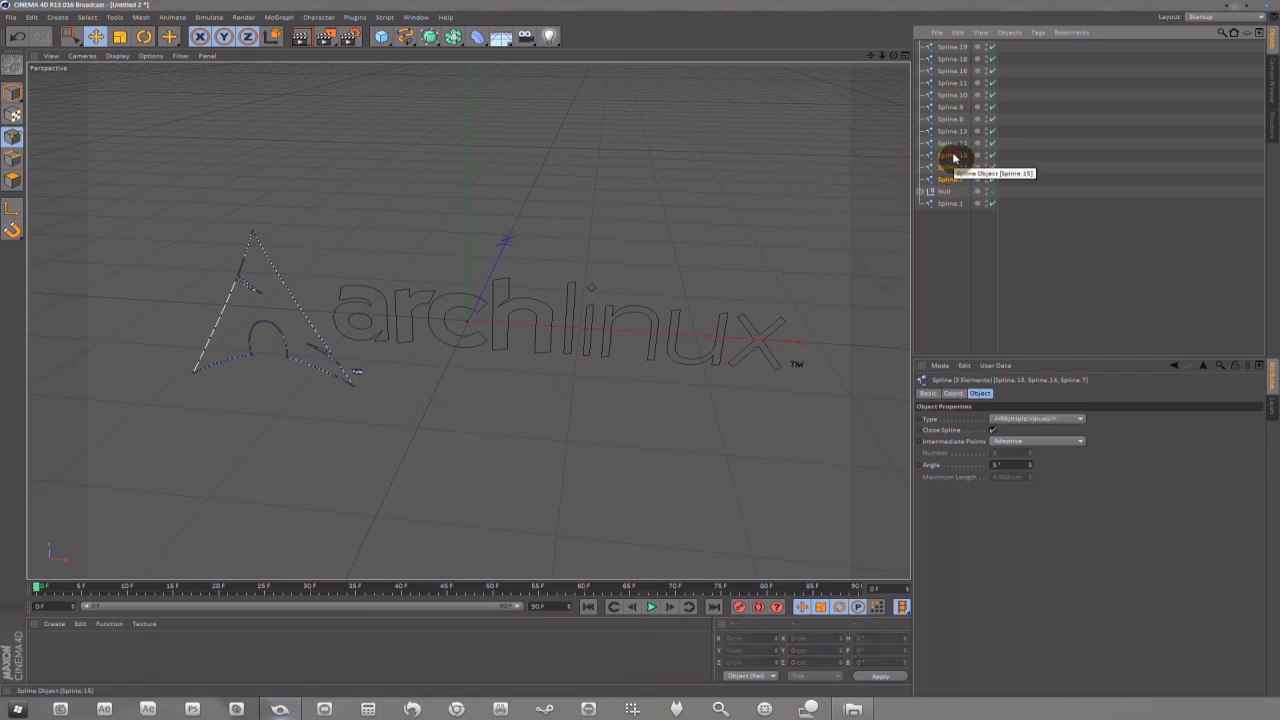
right_click(954, 158)
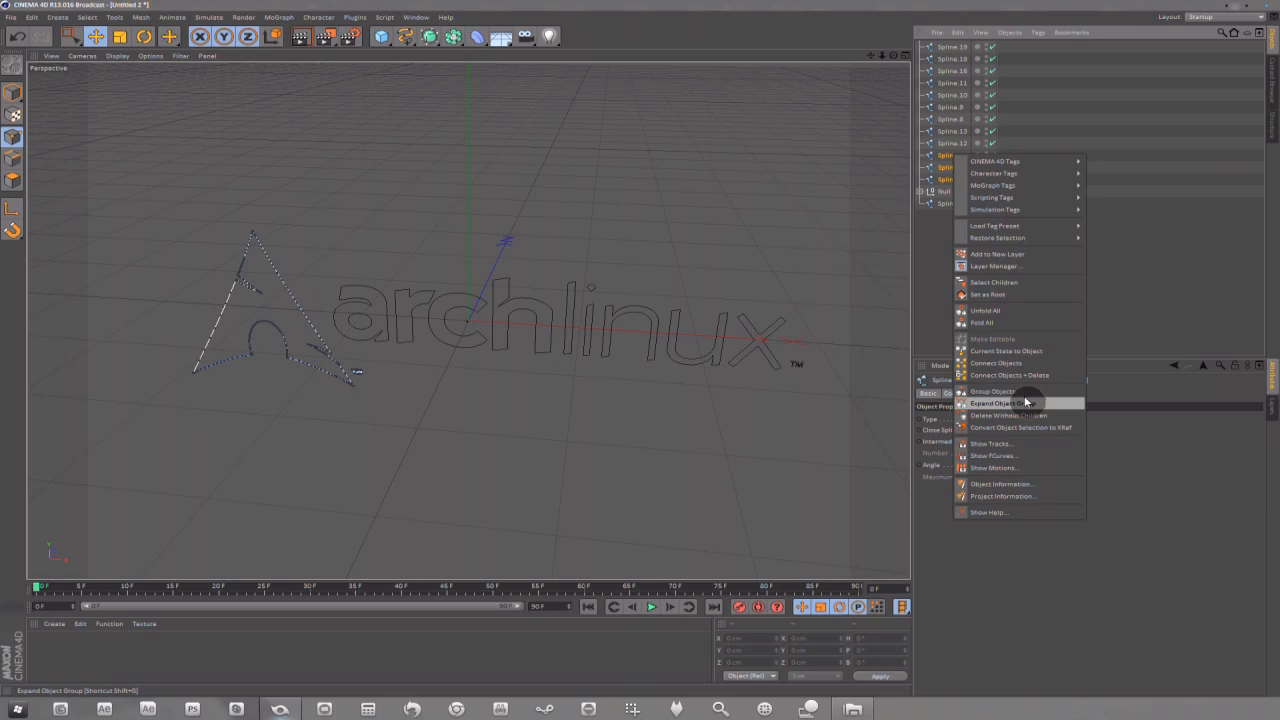
click(995, 391)
- Try deleting Spline.1 from the ungrouped outlines, and undo the deletion
click(950, 181)
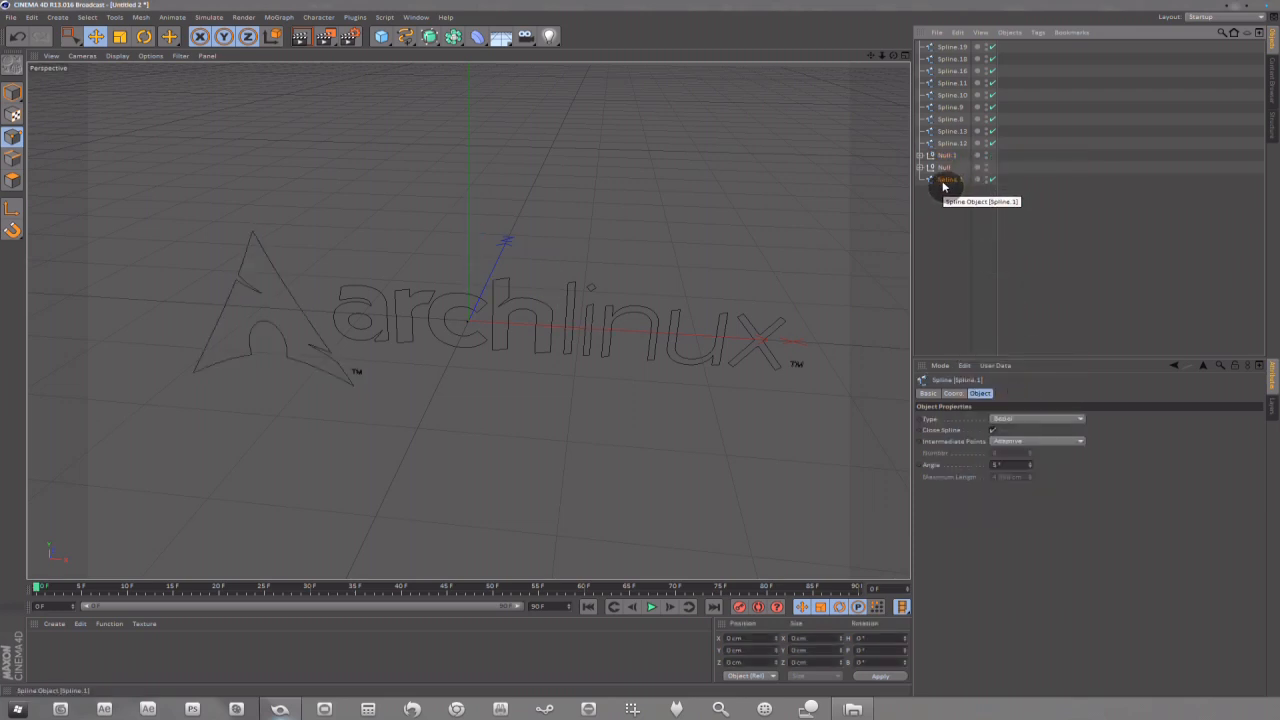
key(Delete)
key(ctrl+z)
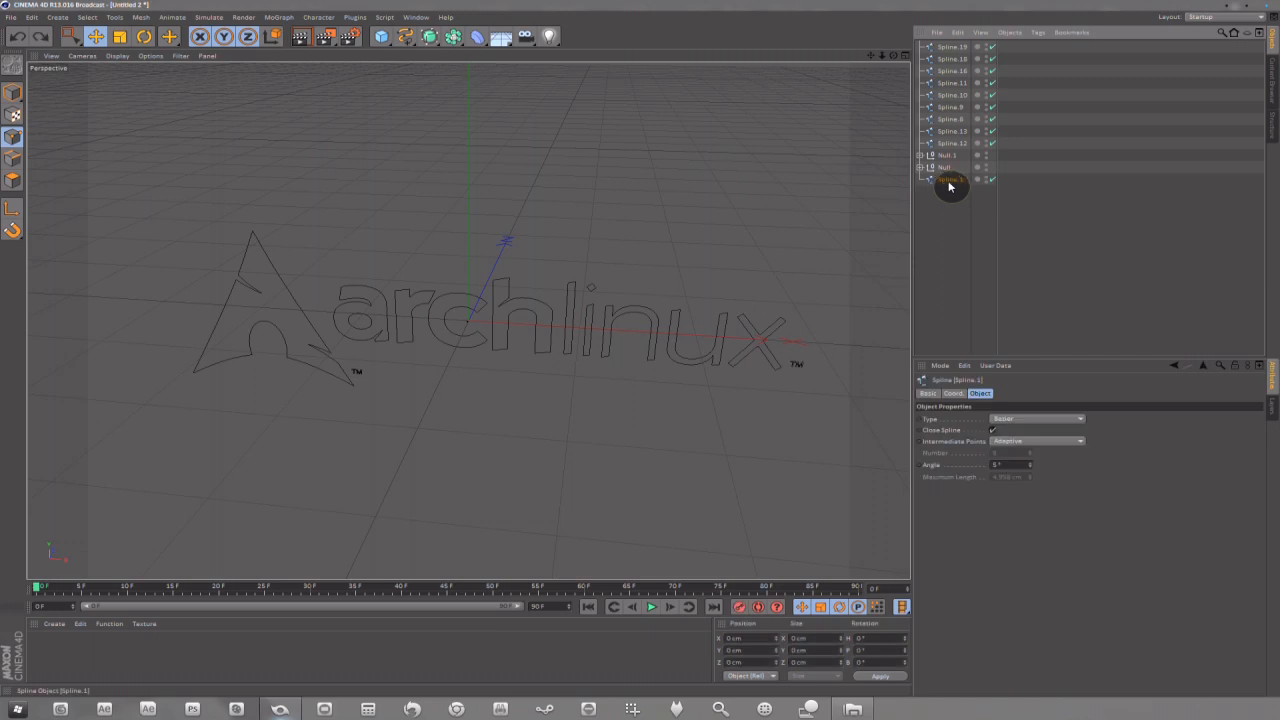
key(Delete)
click(963, 144)
ctrl+click(955, 132)
ctrl+click(950, 145)
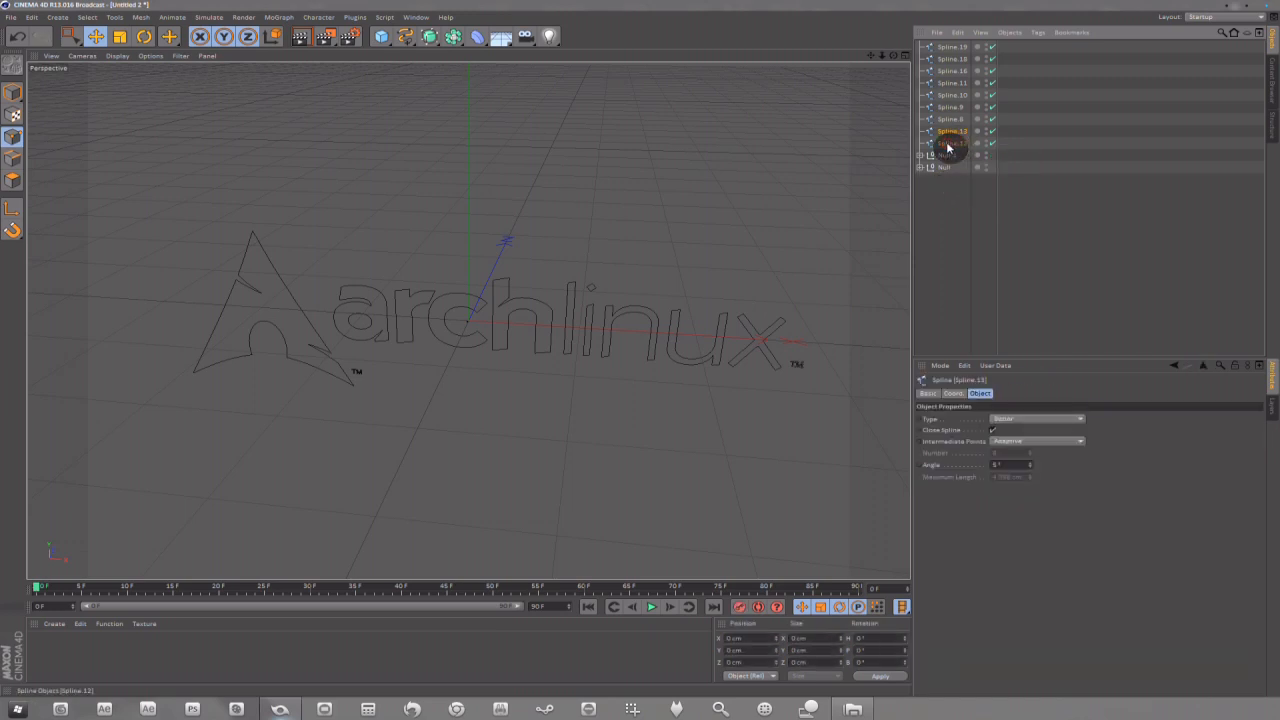
key(ctrl+z)
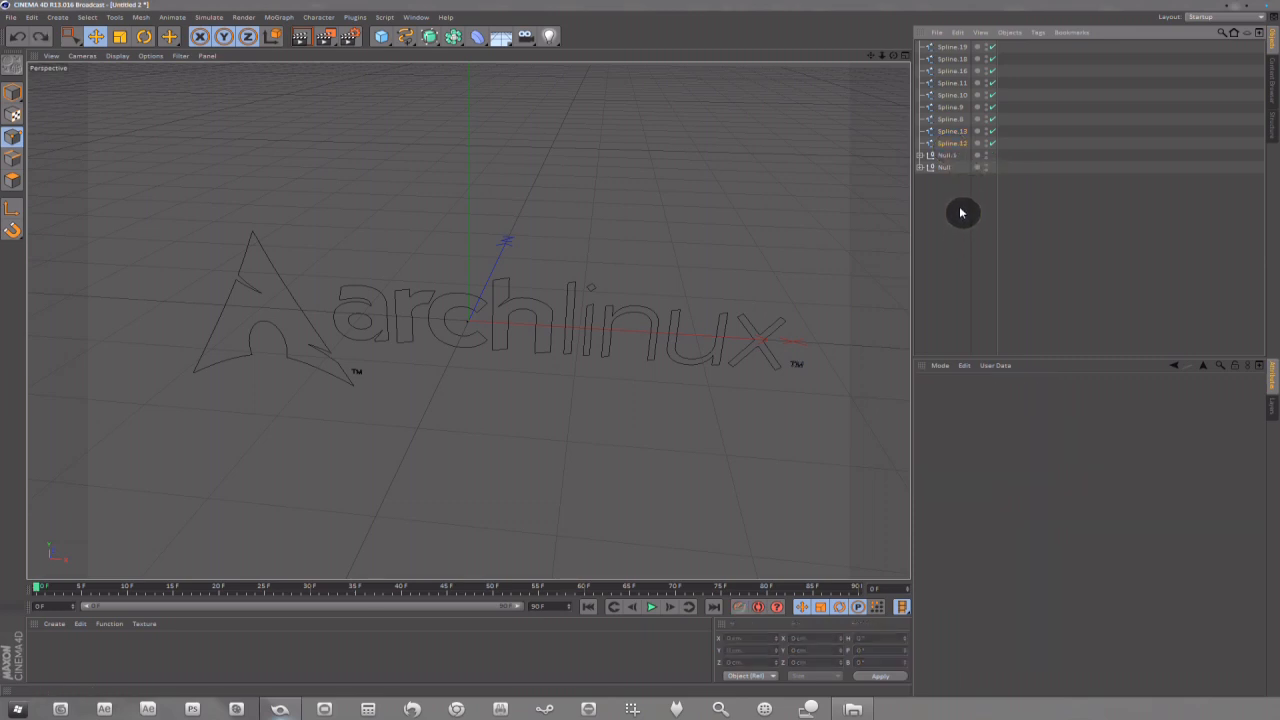
- Group all remaining "linux" letter splines and their trademark splines, including Spline.1, into a third null object
ctrl+click(951, 143)
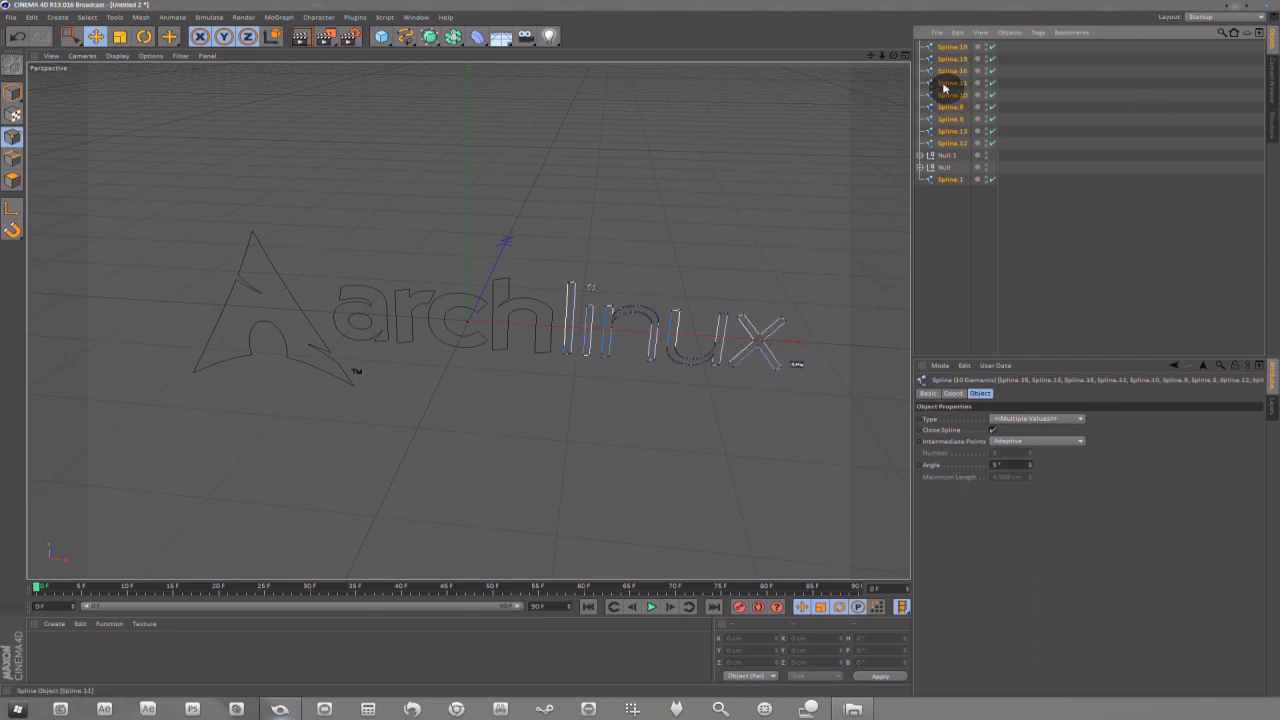
right_click(950, 87)
click(1018, 326)
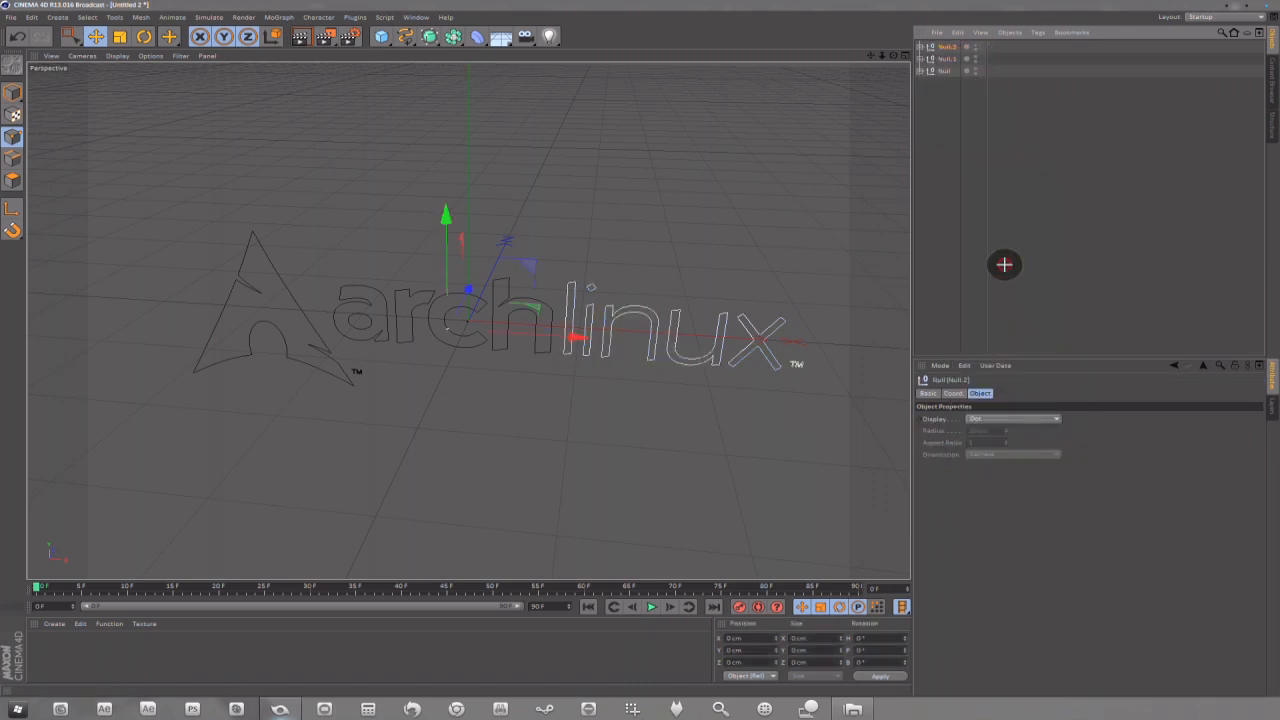
- Check the three null groups one by one to see which part of the logo each contains
click(951, 50)
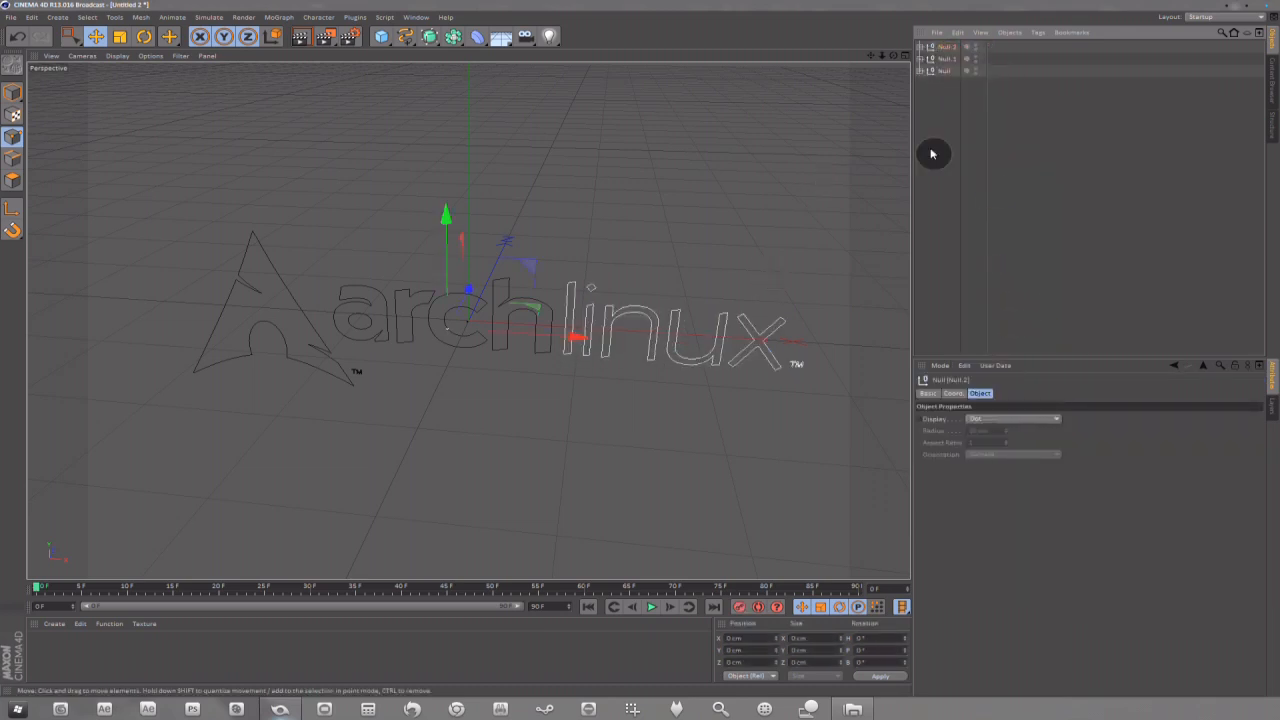
click(945, 59)
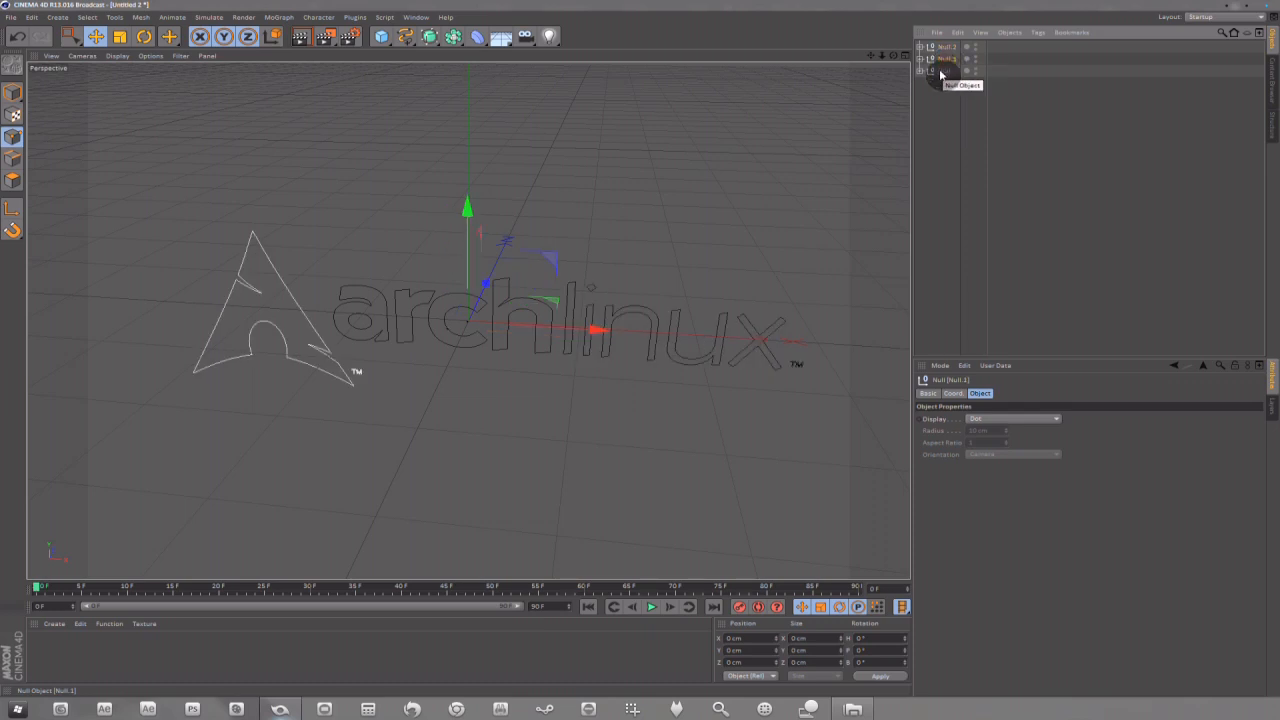
click(940, 71)
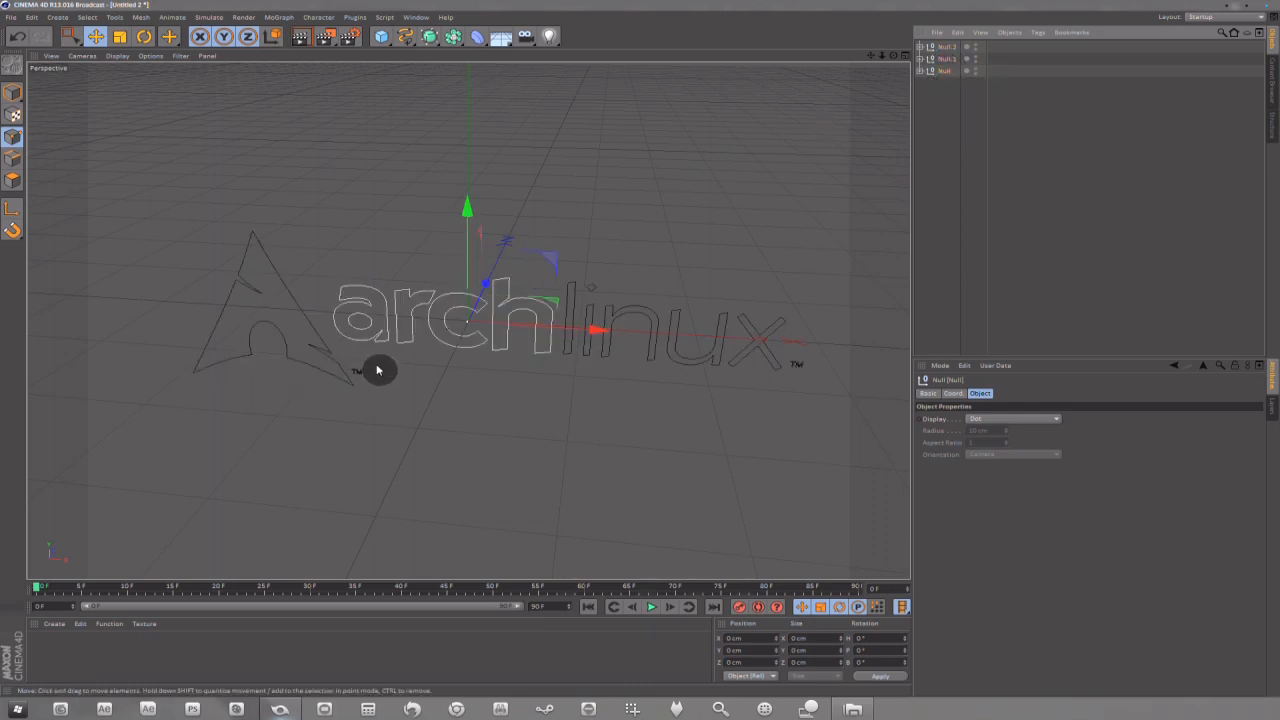
- Add an Extrude NURBS, nest the "linux" group Null.2 inside it, and enable Hierarchical
mouse_move(893, 55)
mouse_down()
mouse_move(860, 70)
mouse_move(893, 56)
mouse_up()
click(966, 192)
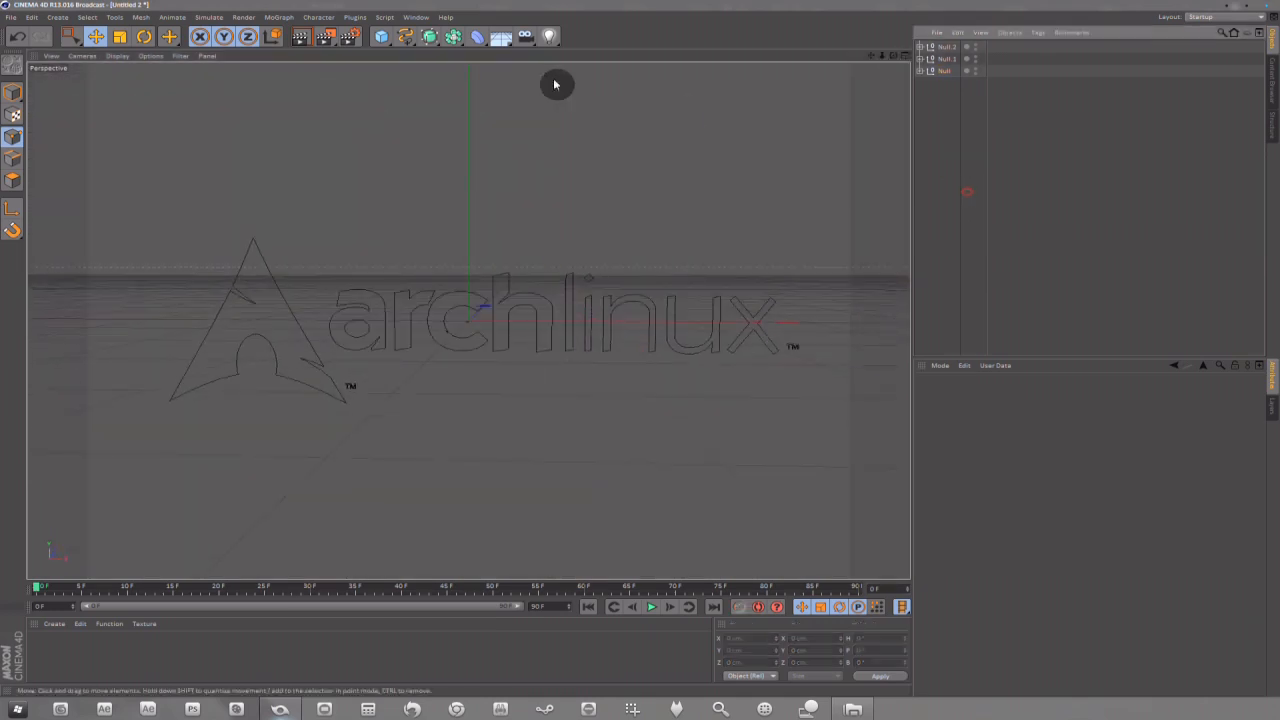
click(429, 38)
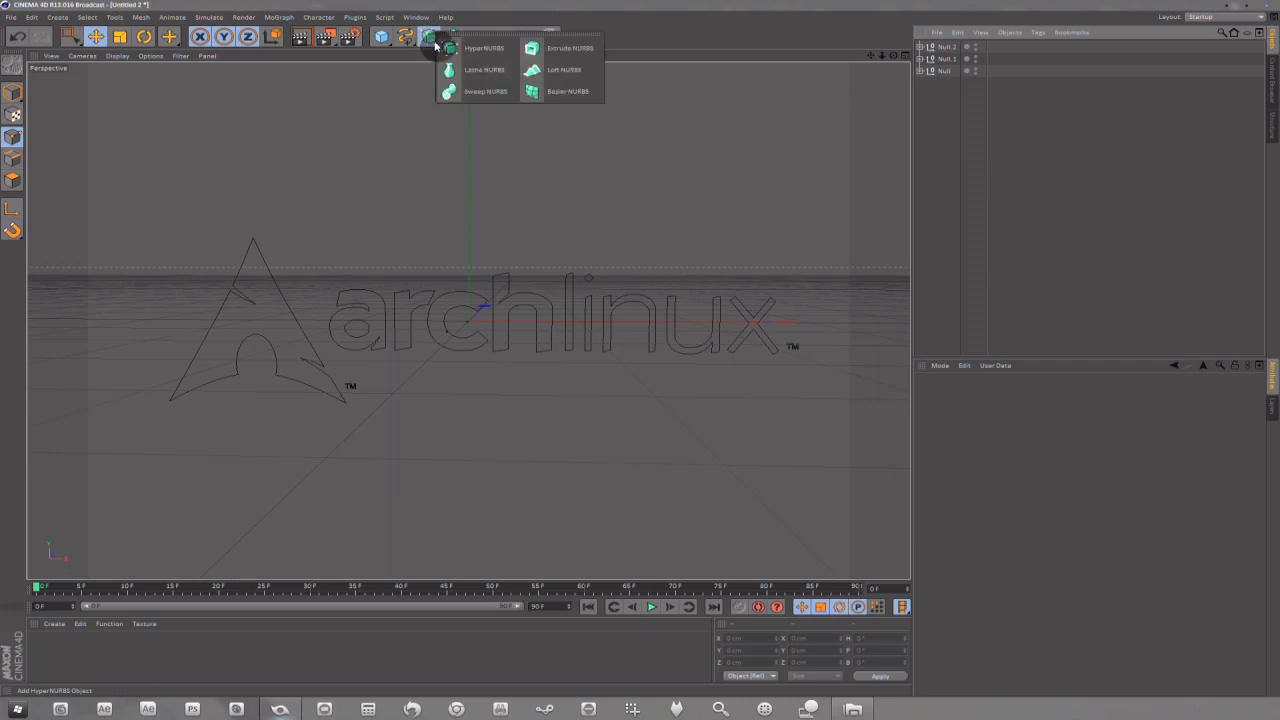
click(556, 50)
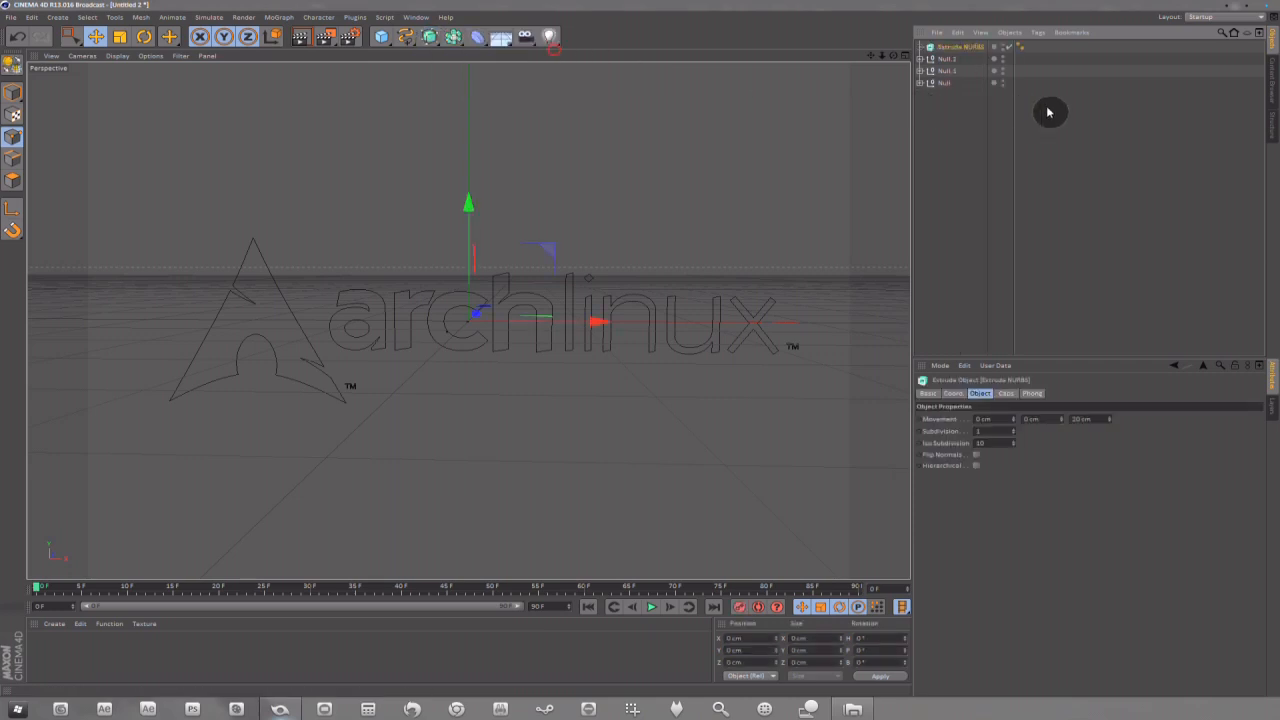
click(945, 59)
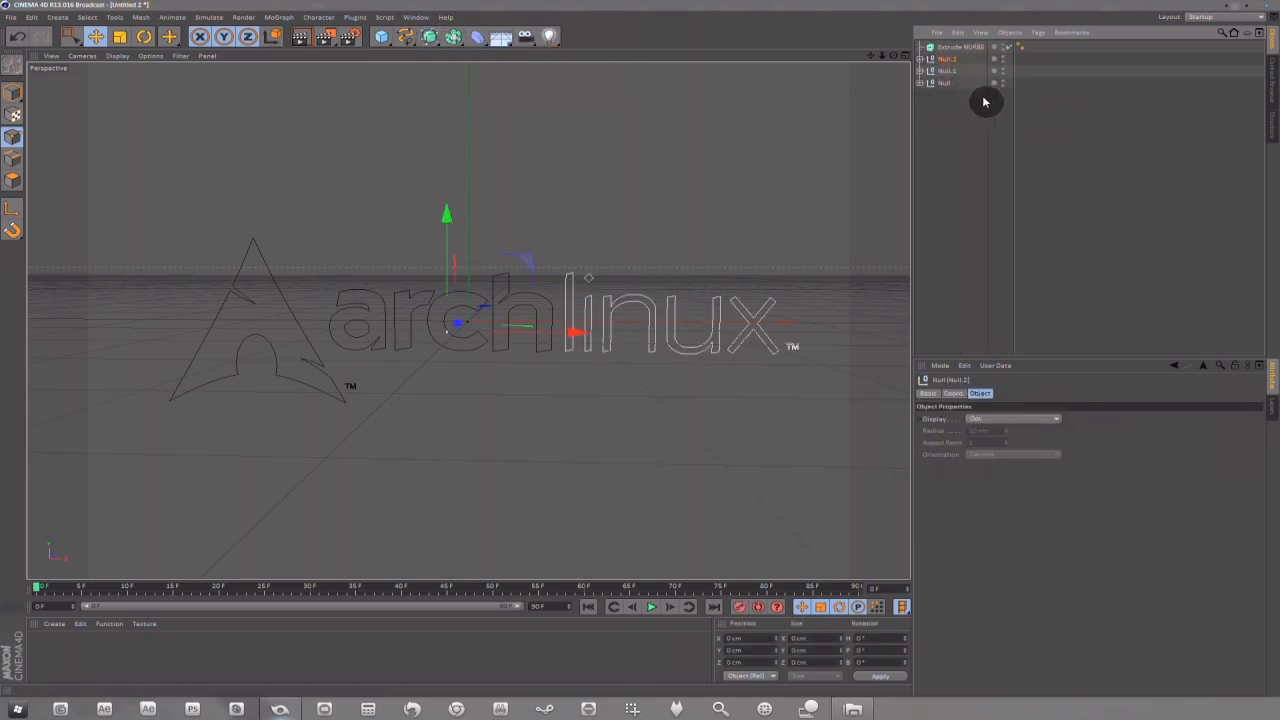
click(953, 48)
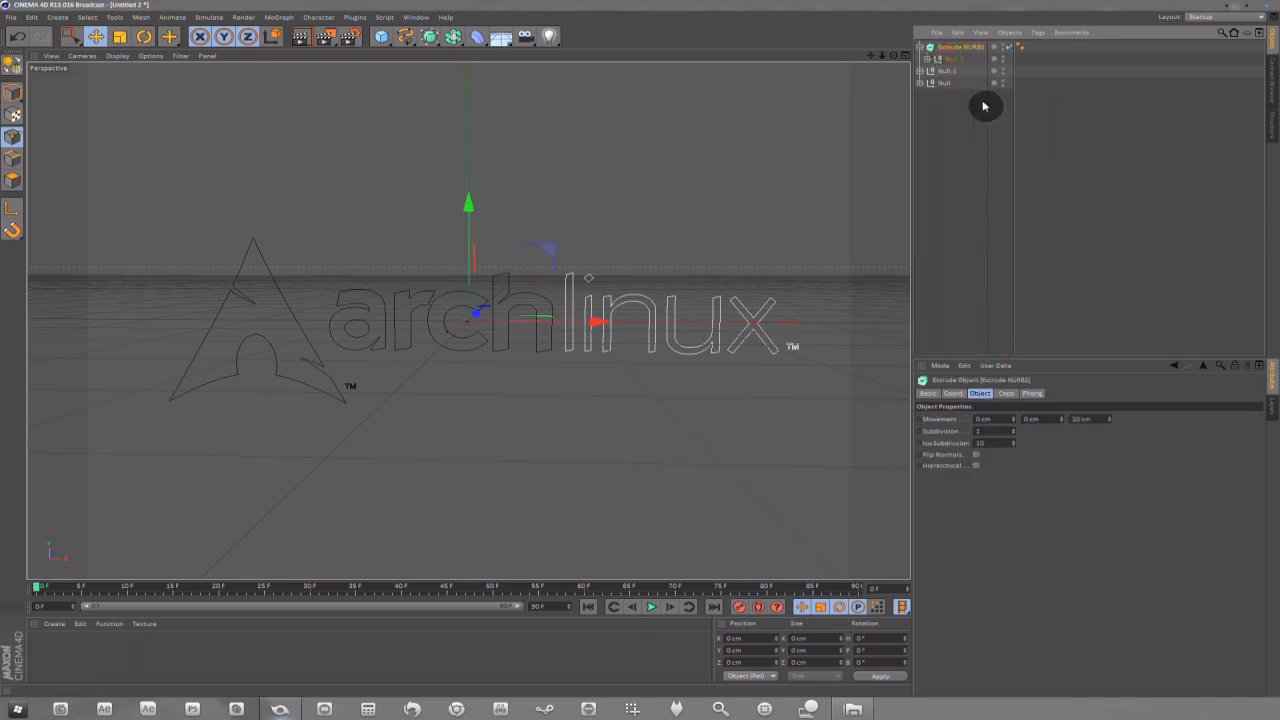
click(976, 466)
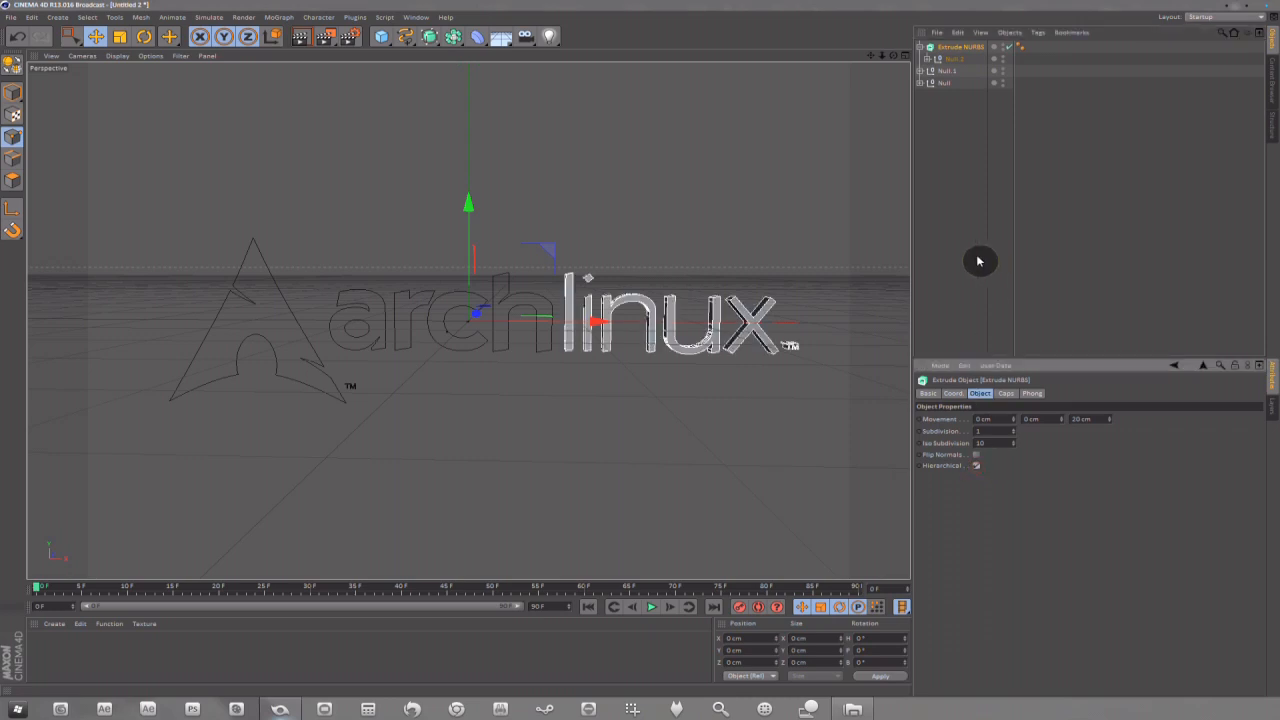
- Check the splines contained in Null.2 under the Extrude NURBS, and collapse the hierarchy
click(927, 59)
click(966, 71)
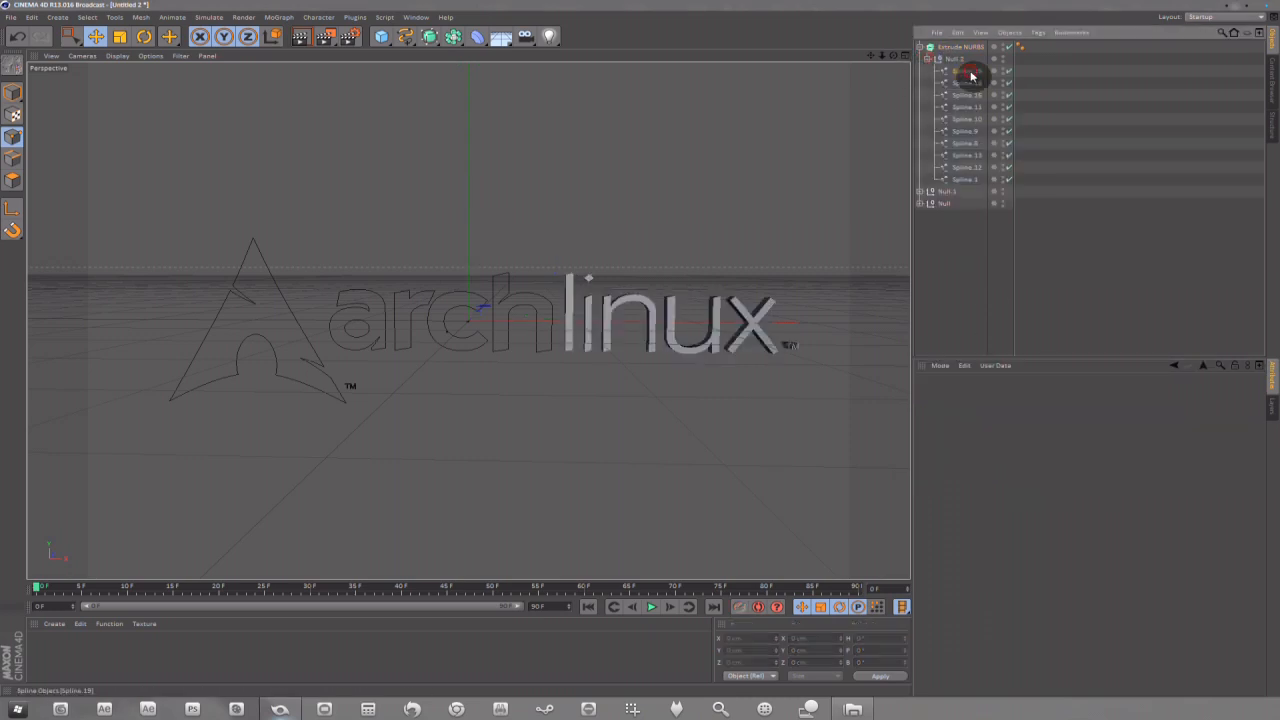
shift+click(963, 179)
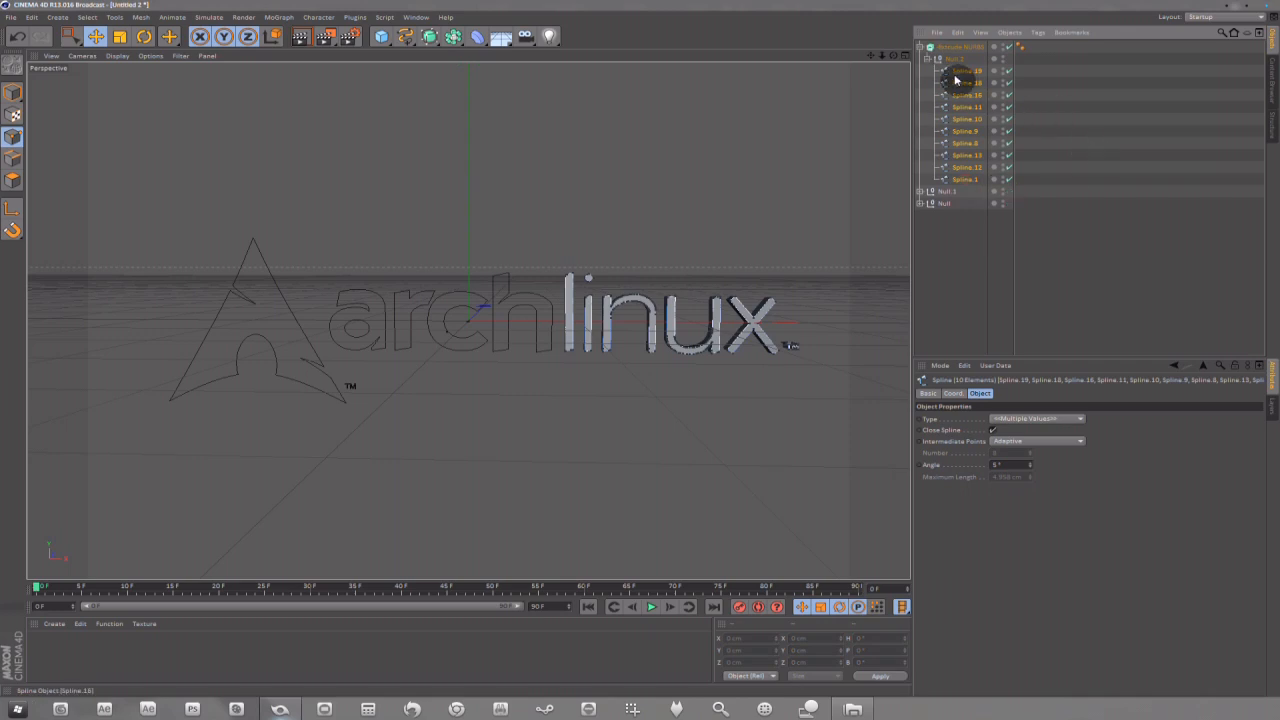
click(924, 65)
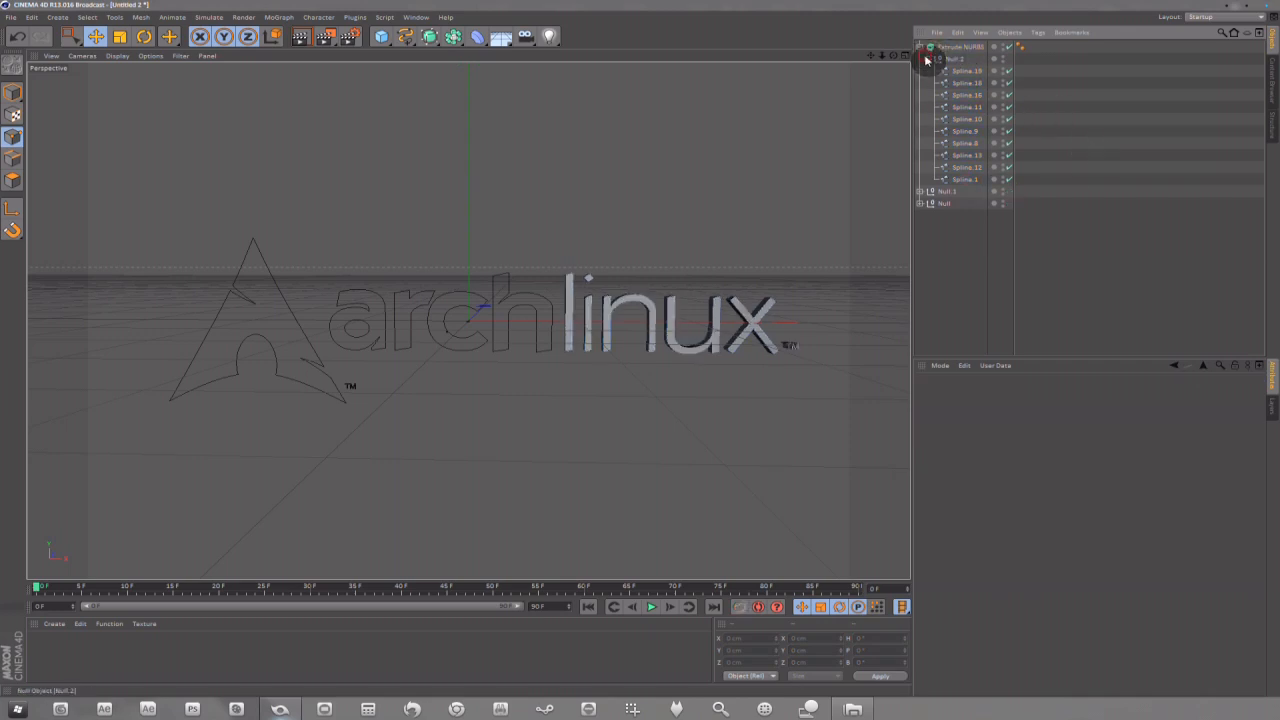
click(919, 48)
click(966, 47)
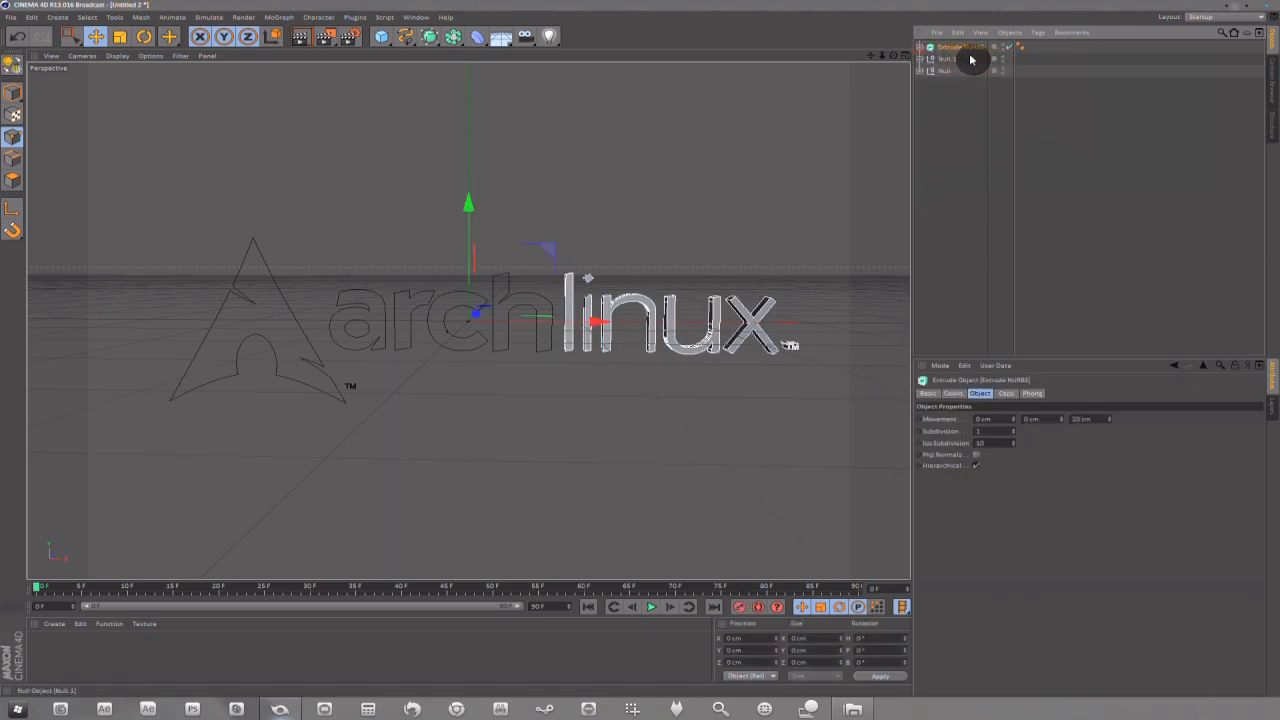
- Extrude the triangular symbol's group Null.1 with a second Extrude NURBS set to Hierarchical
click(940, 60)
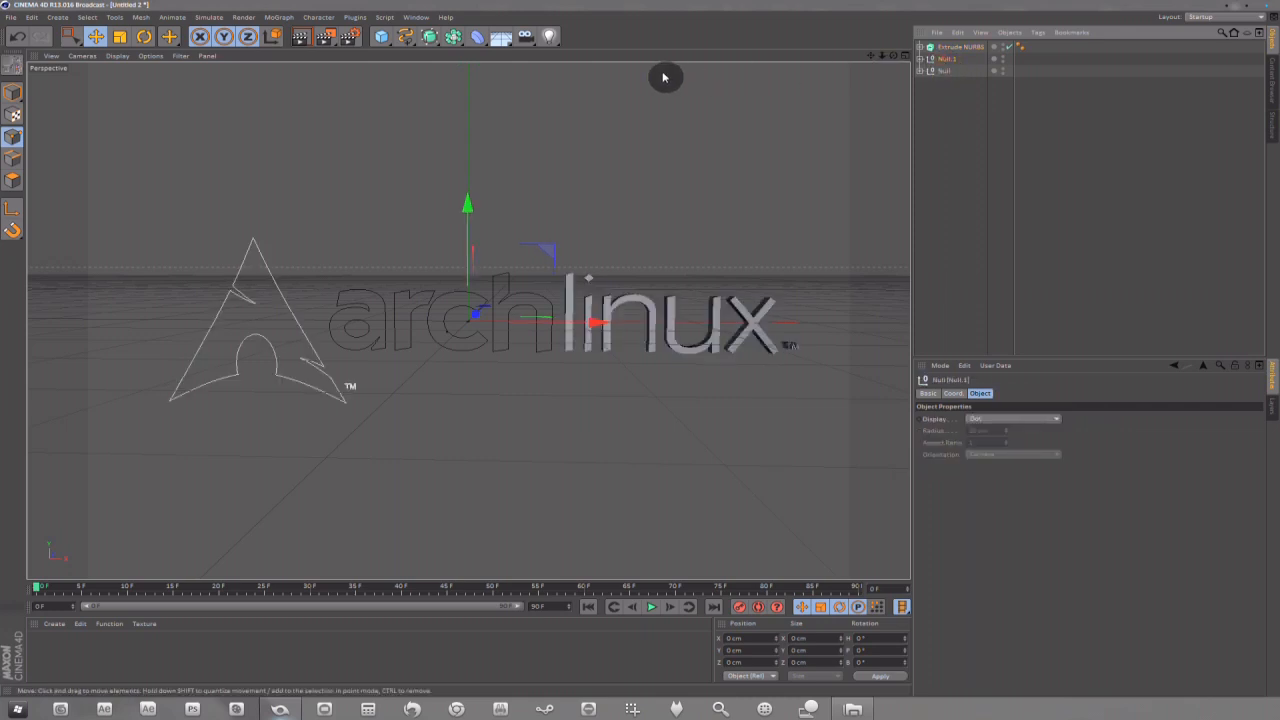
click(429, 36)
click(545, 48)
click(947, 73)
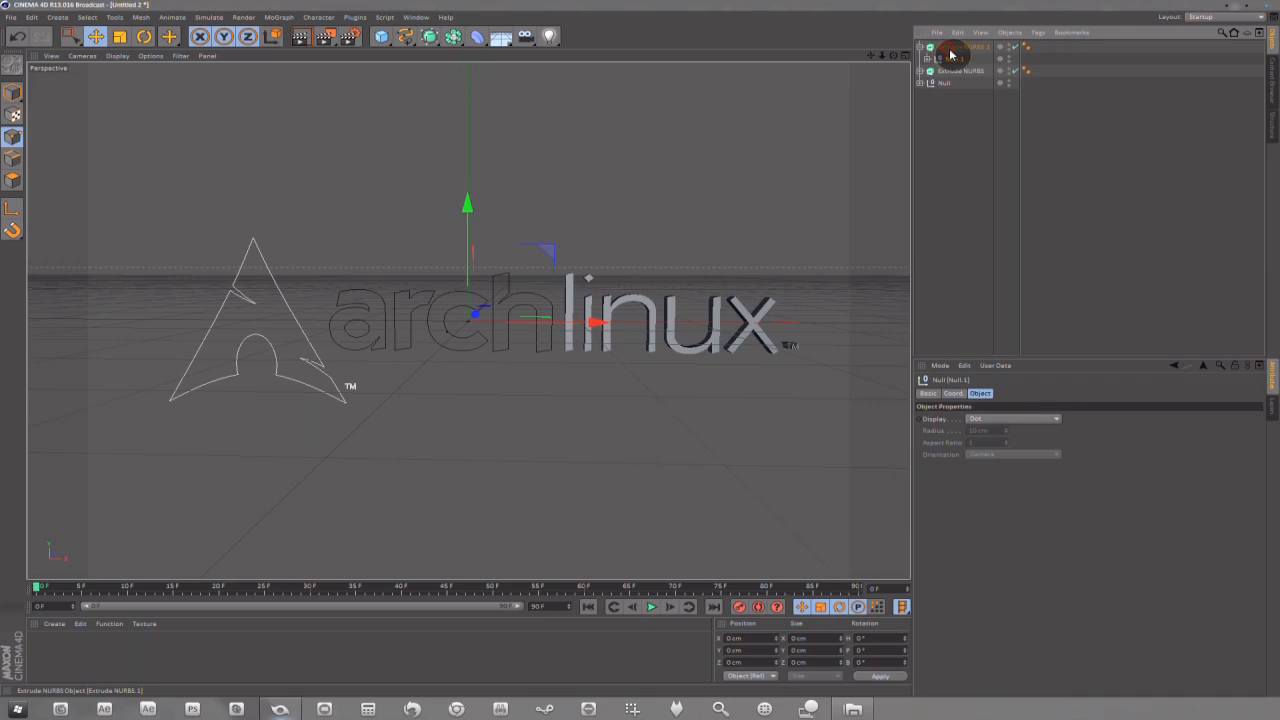
click(952, 49)
click(976, 465)
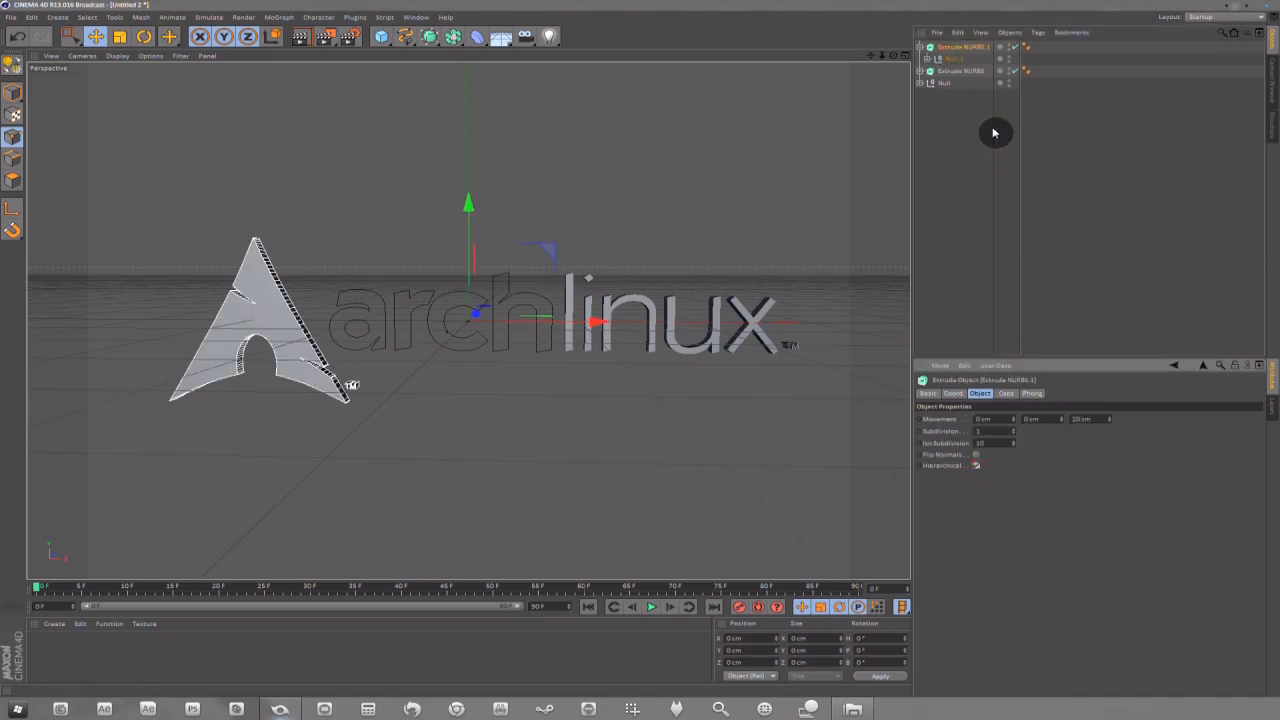
- Add a third Extrude NURBS, nest the "arch" letters' Null inside it, and enable Hierarchical
click(433, 46)
click(561, 50)
drag(944, 96, 963, 52)
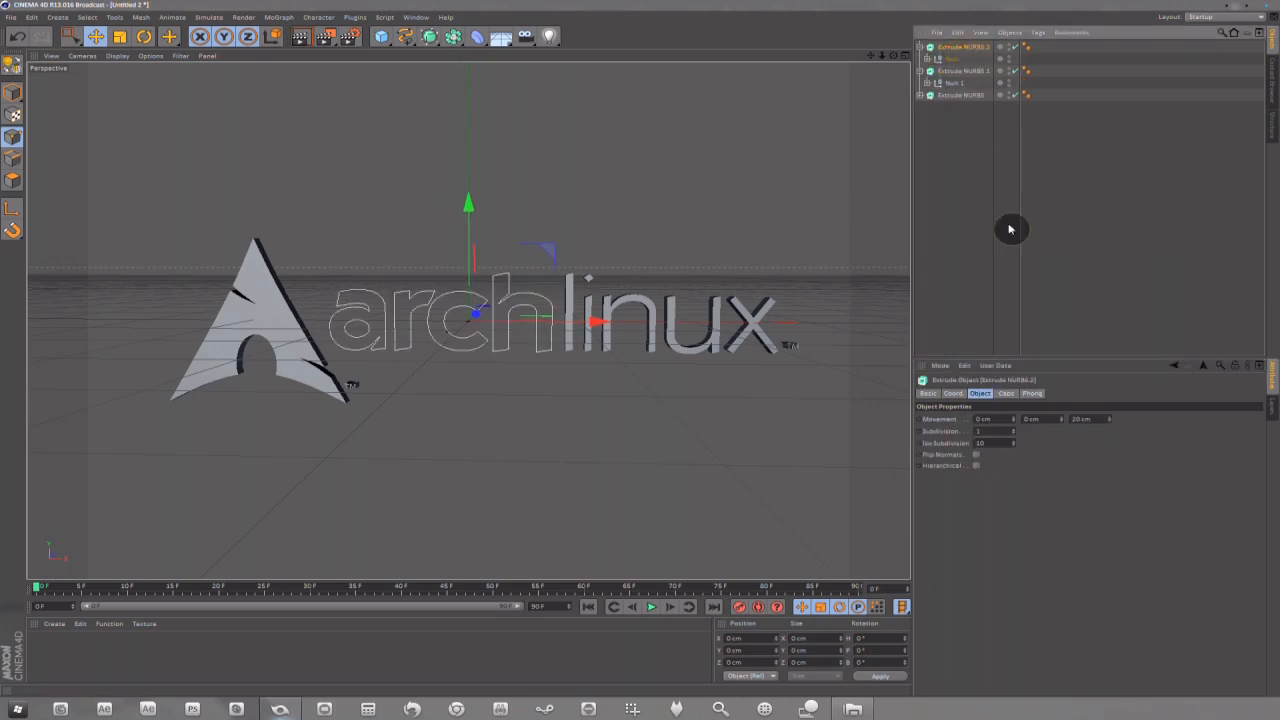
click(963, 166)
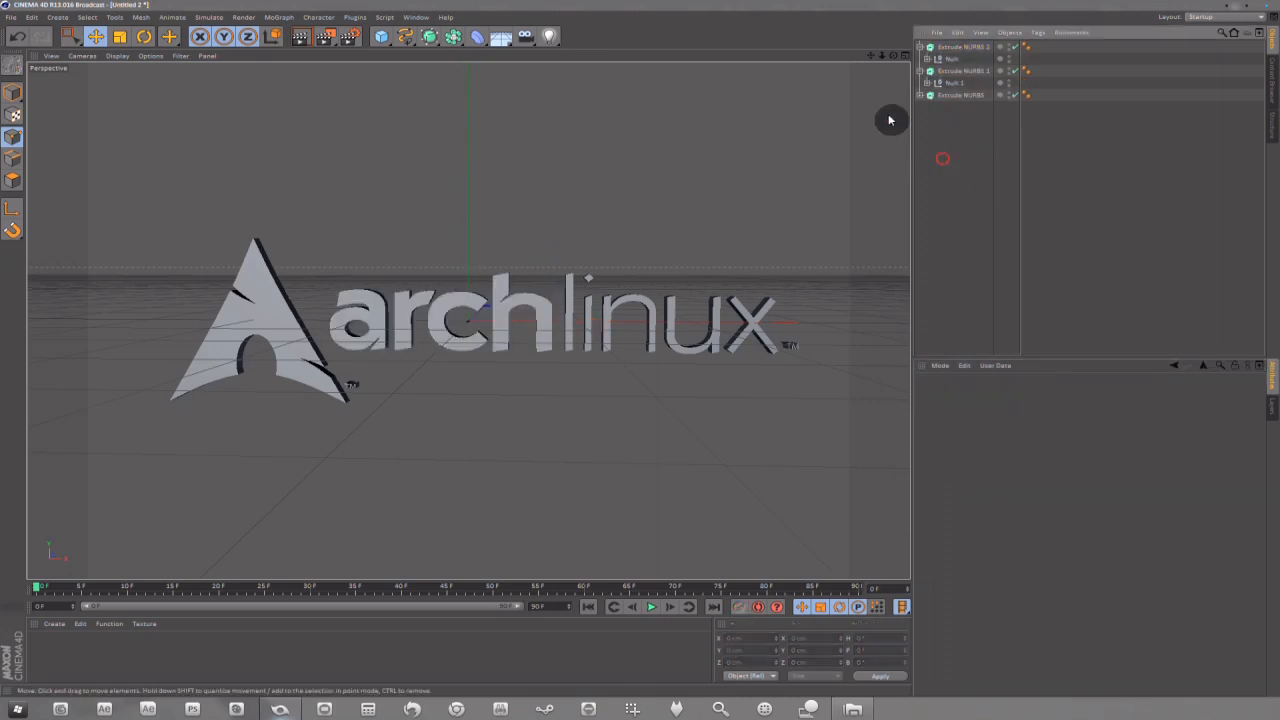
- Examine the extruded logo's depth and sides from close up and from several angles, ending on a full front view
drag(887, 62, 1022, 92)
scroll(457, 316, up, 5)
scroll(440, 312, up, 5)
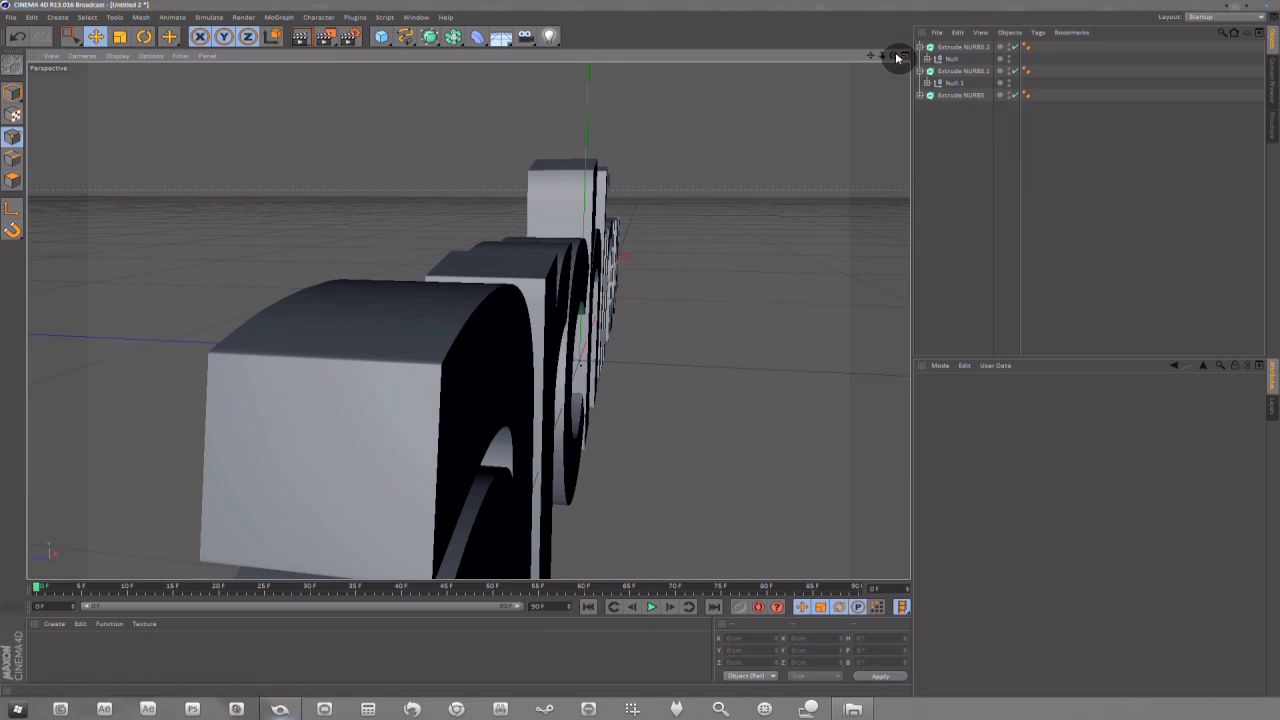
drag(883, 56, 845, 60)
scroll(468, 321, up, 3)
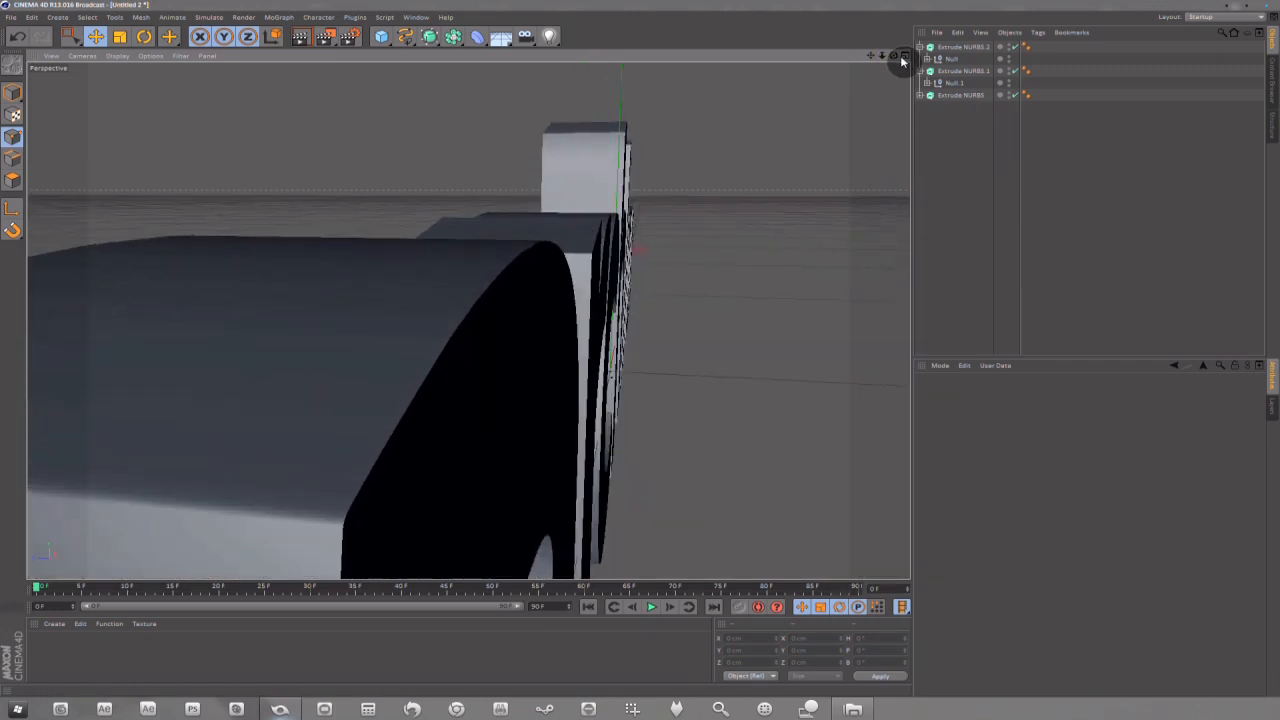
drag(895, 56, 1150, 100)
scroll(468, 321, down, 3)
scroll(640, 283, up, 10)
scroll(592, 261, down, 5)
drag(871, 57, 640, 20)
scroll(774, 231, down, 5)
scroll(757, 228, down, 5)
drag(893, 56, 894, 57)
scroll(706, 243, down, 5)
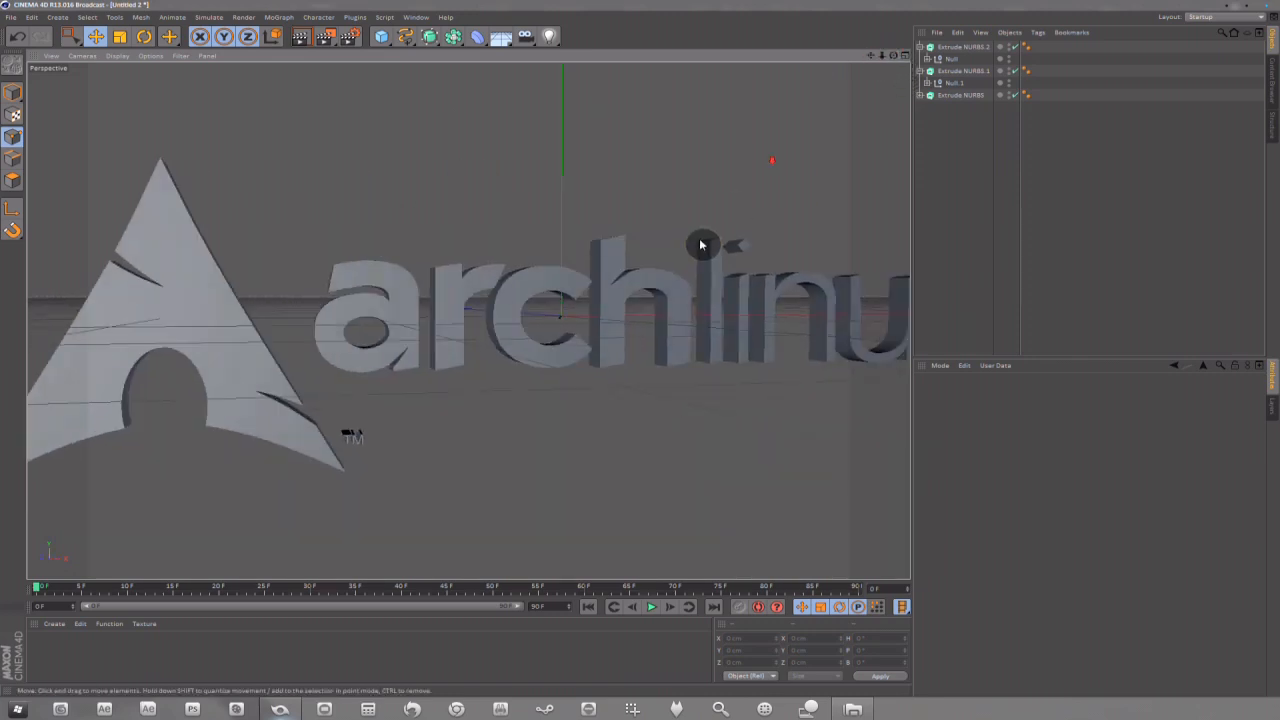
scroll(700, 243, down, 3)
drag(872, 58, 768, 109)
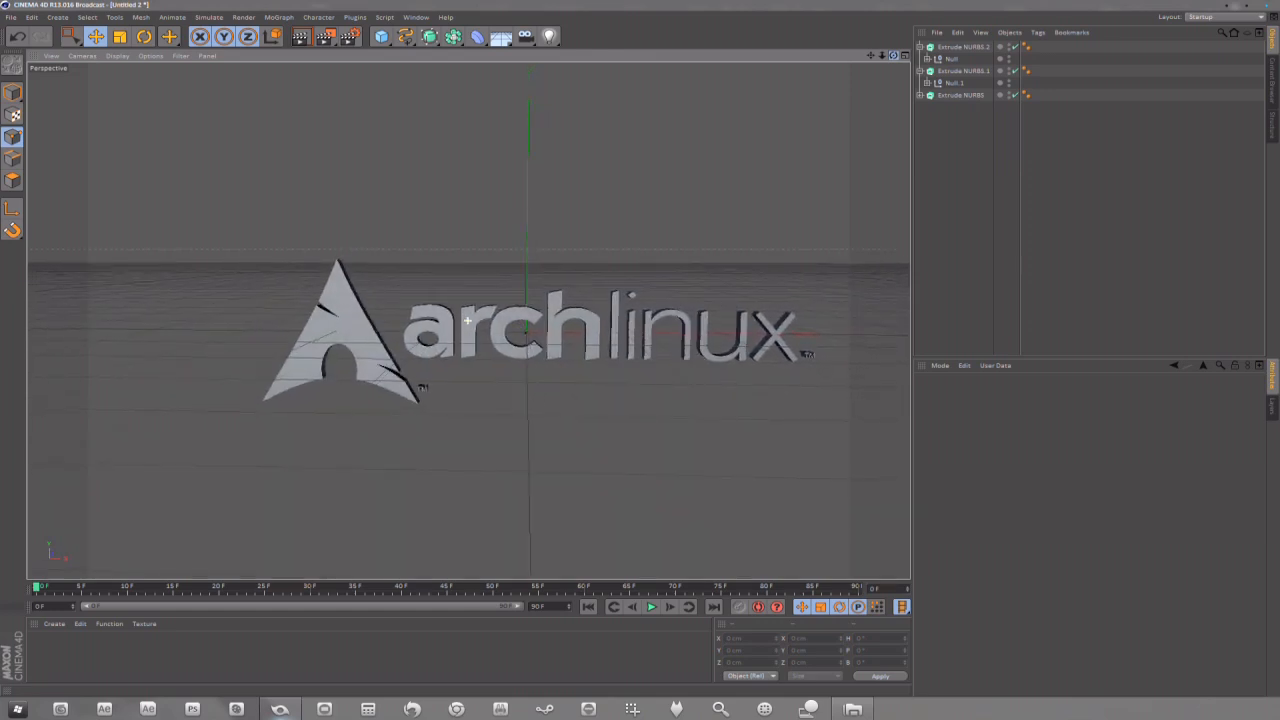
- Collapse the hierarchies of all three Extrude NURBS objects to tidy the object list
click(955, 95)
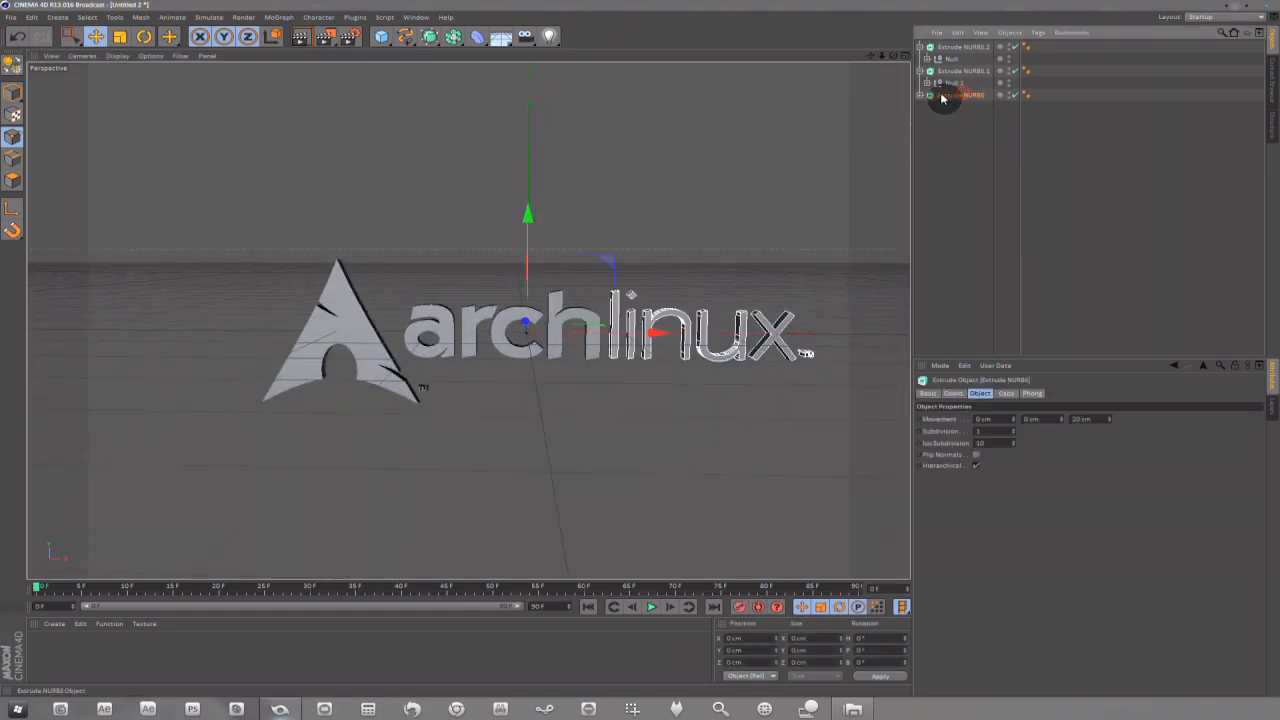
click(919, 96)
click(954, 107)
click(927, 107)
click(920, 86)
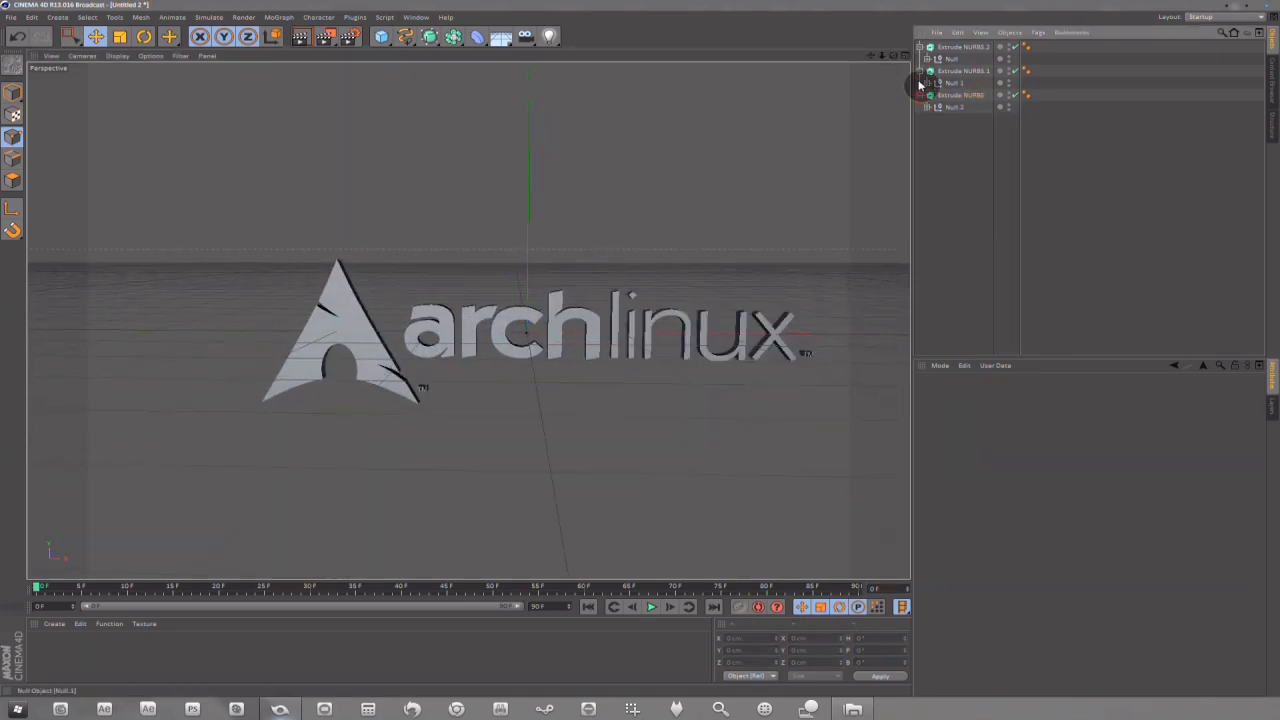
click(919, 72)
click(920, 47)
click(919, 71)
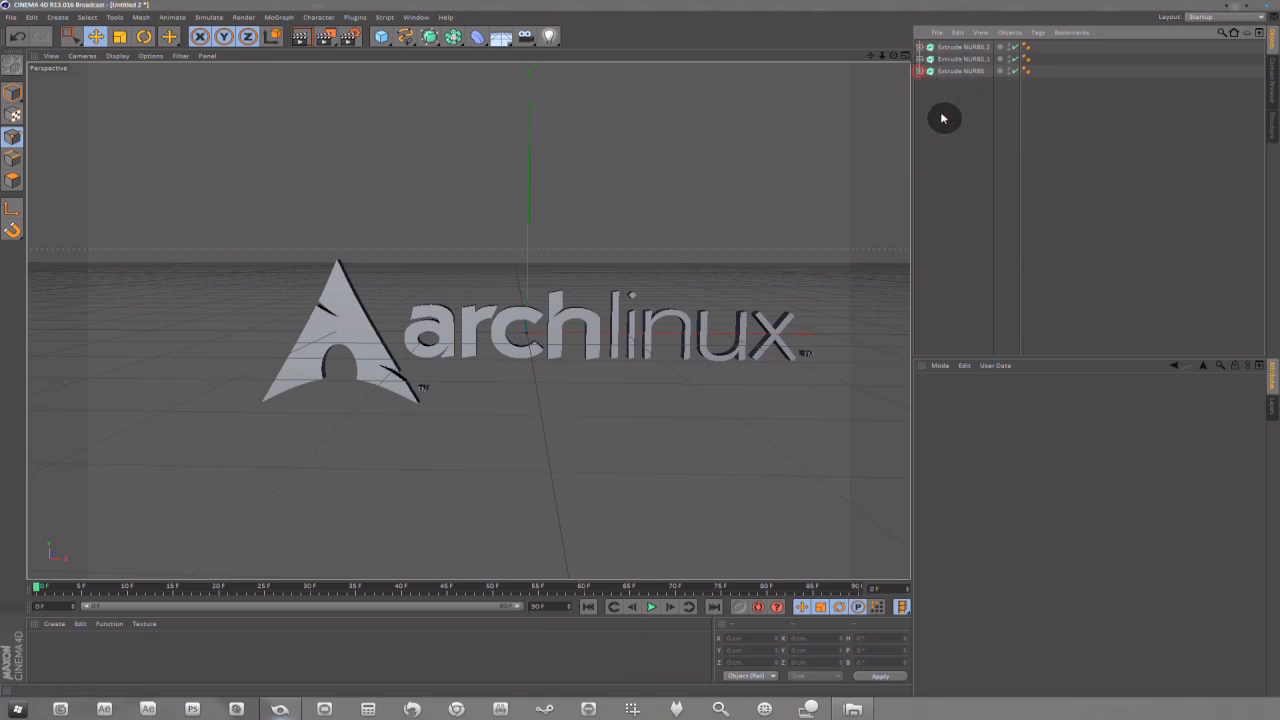
- View the reference render arch-linux-2.png in IrfanView, and close it to return to Cinema 4D
drag(0, 42, 1069, 29)
drag(640, 28, 611, 26)
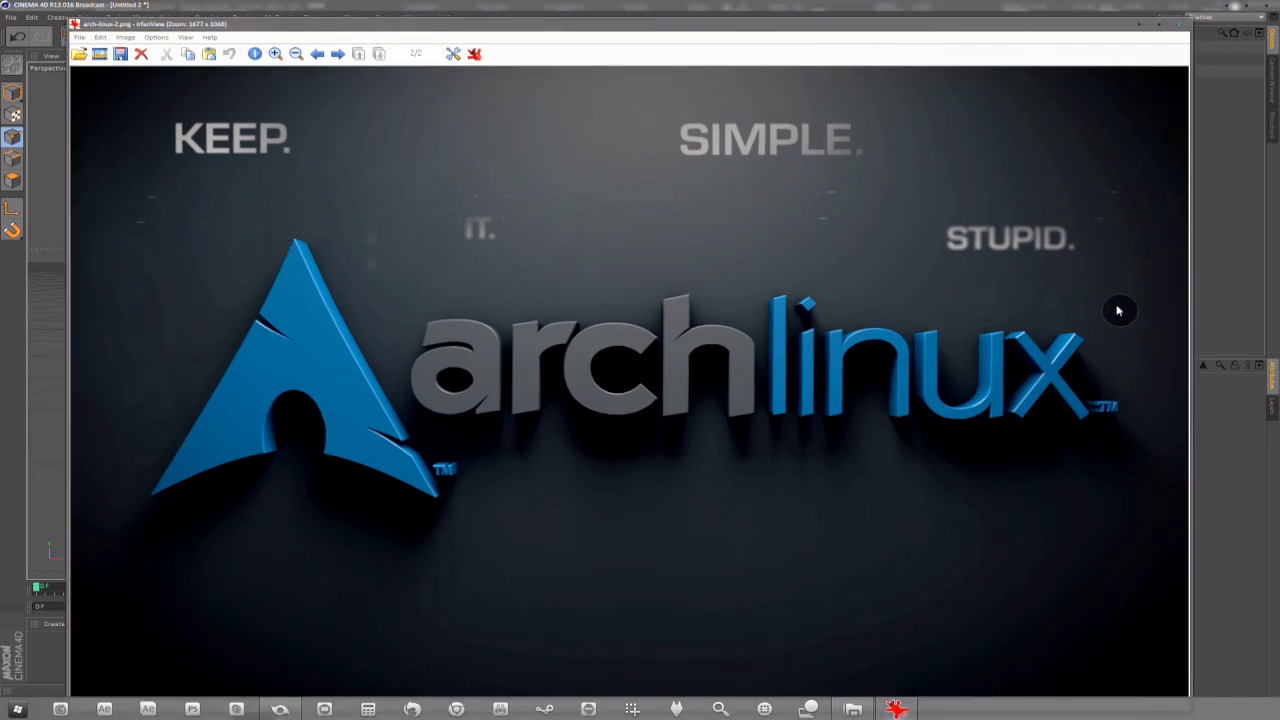
click(1175, 27)
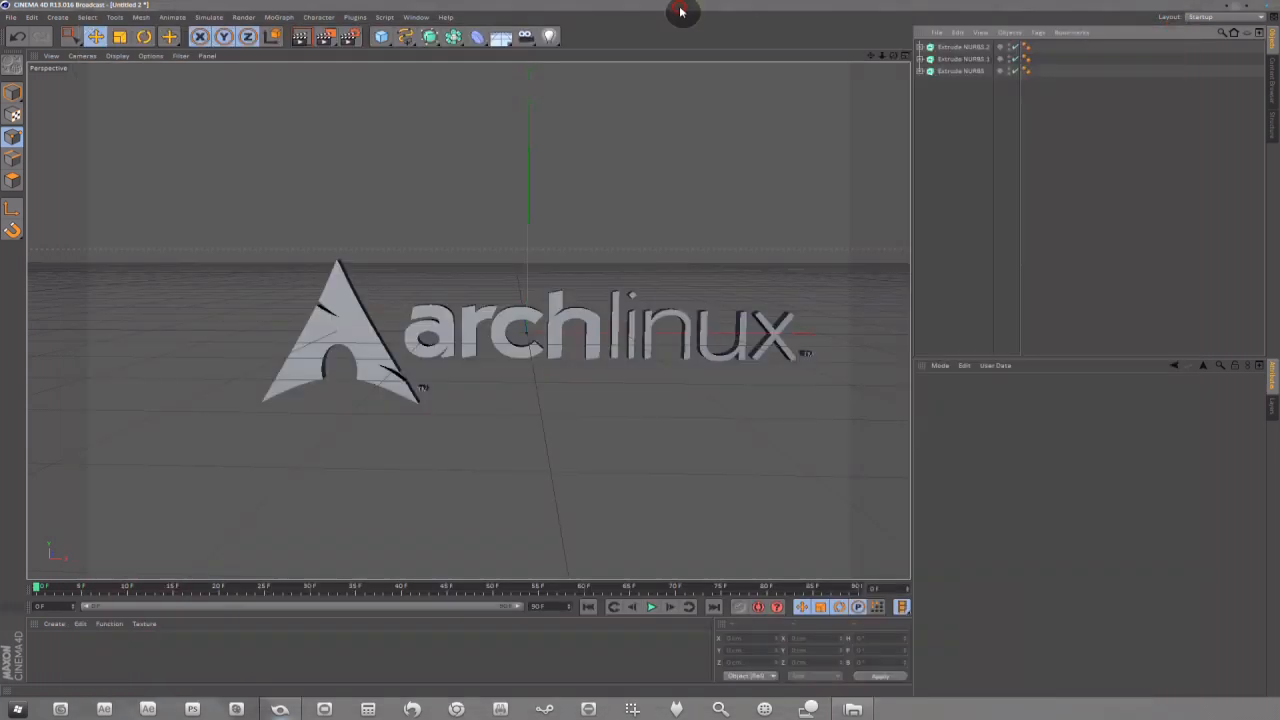
- Add a Plane object and scale it up into a large floor extending to the horizon
click(379, 38)
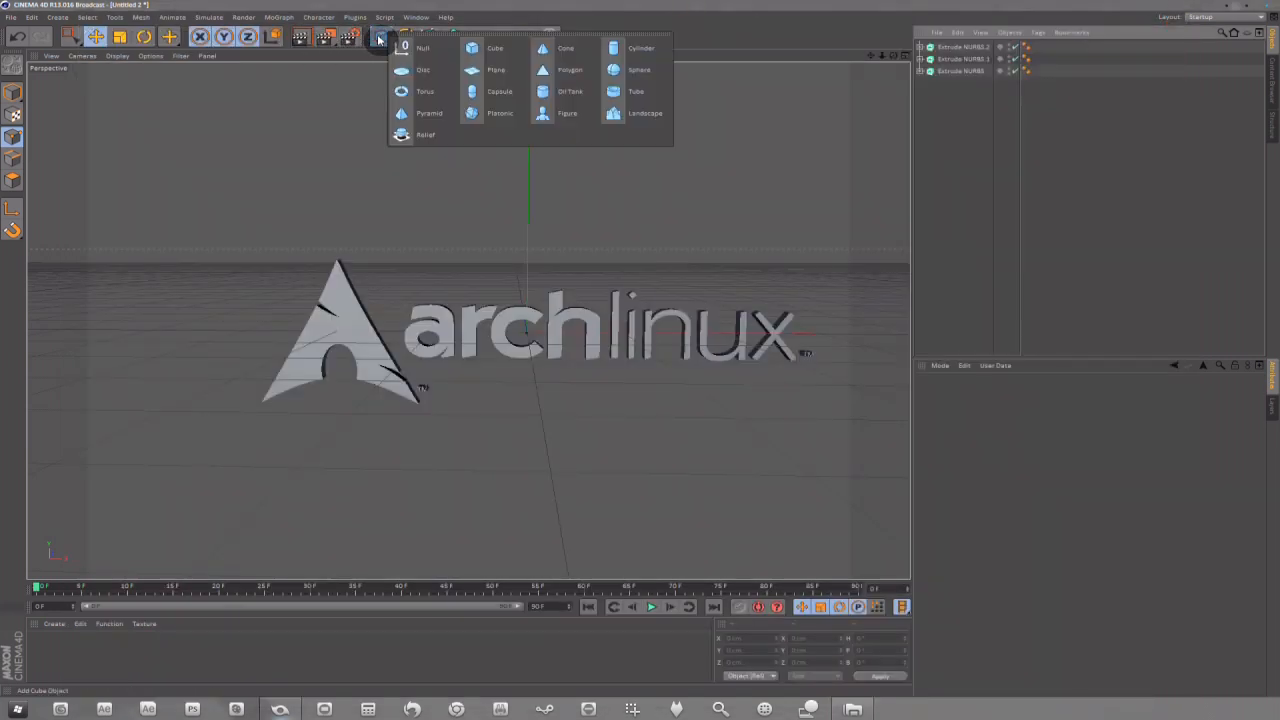
click(496, 70)
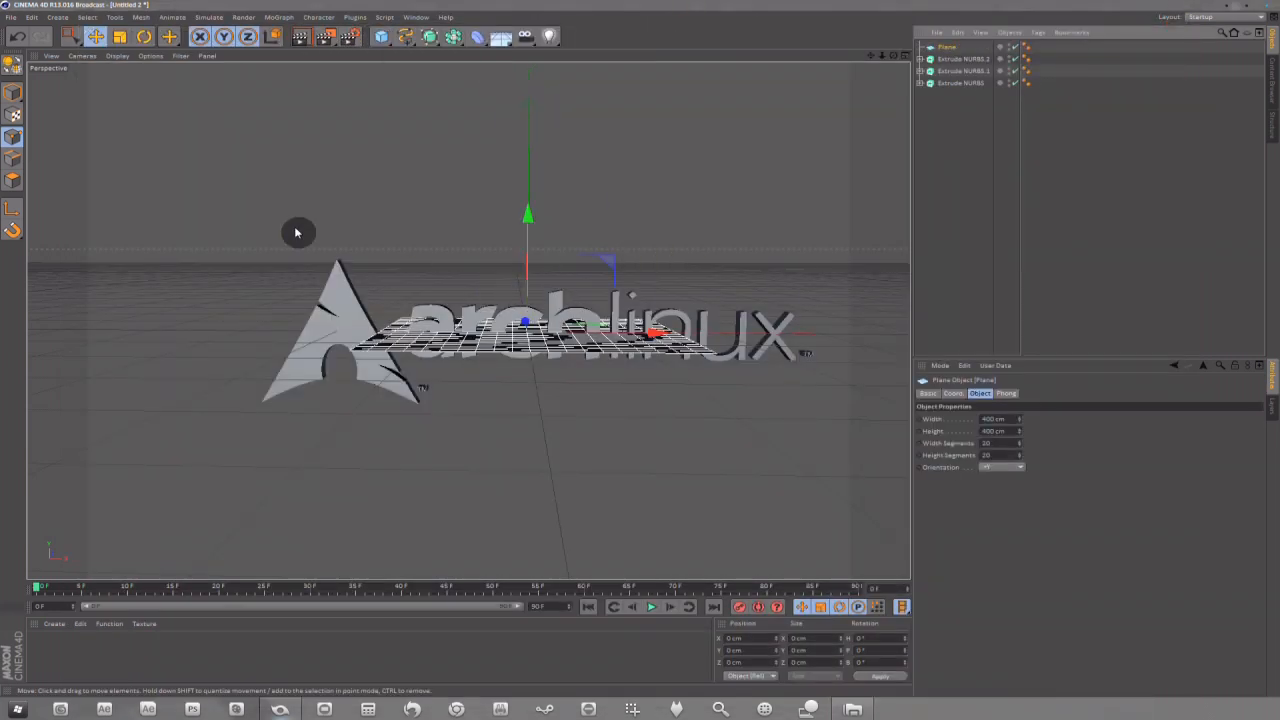
click(123, 37)
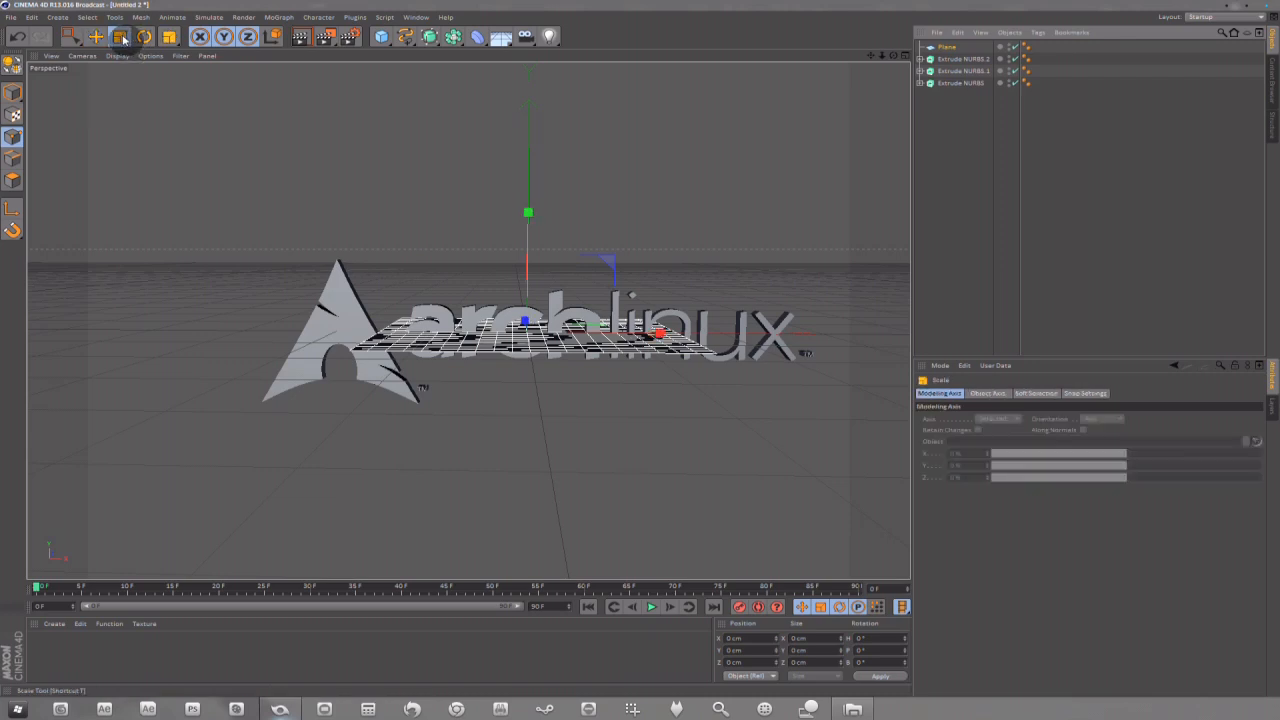
drag(600, 283, 909, 127)
- Rotate the three Extrude NURBS objects together about the X axis so the logo lies flat, facing up
click(969, 60)
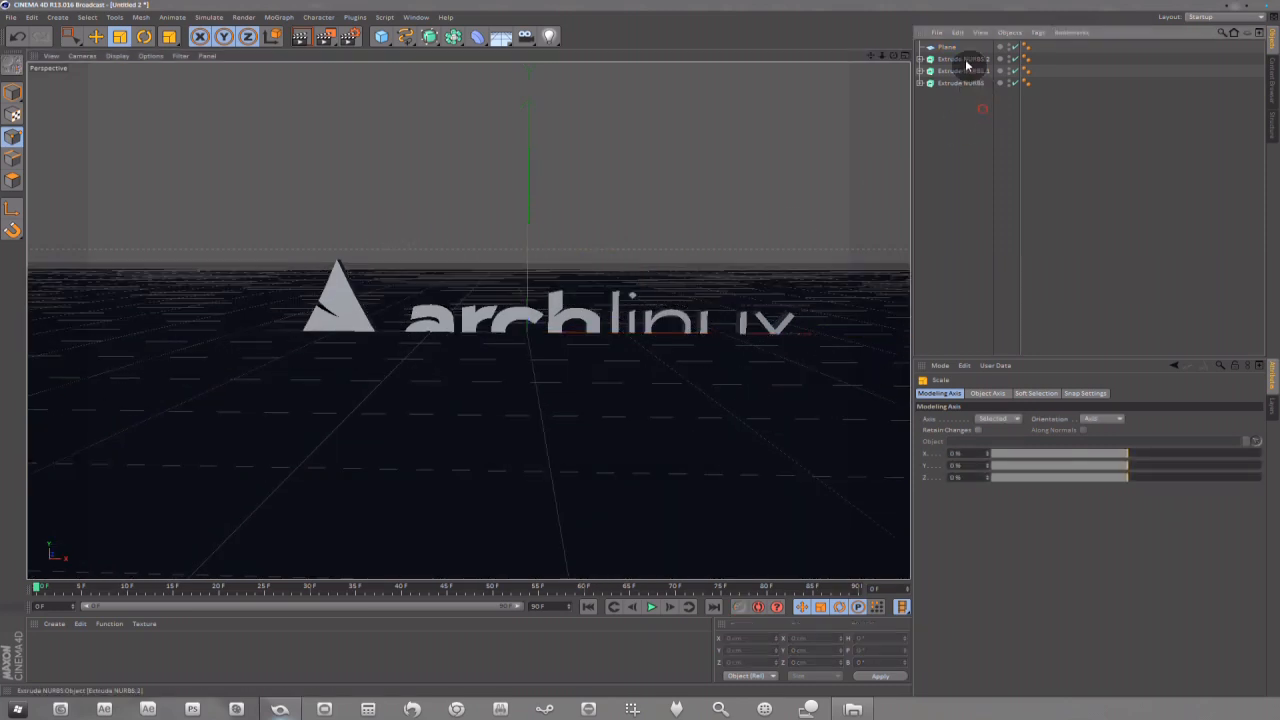
shift+click(955, 84)
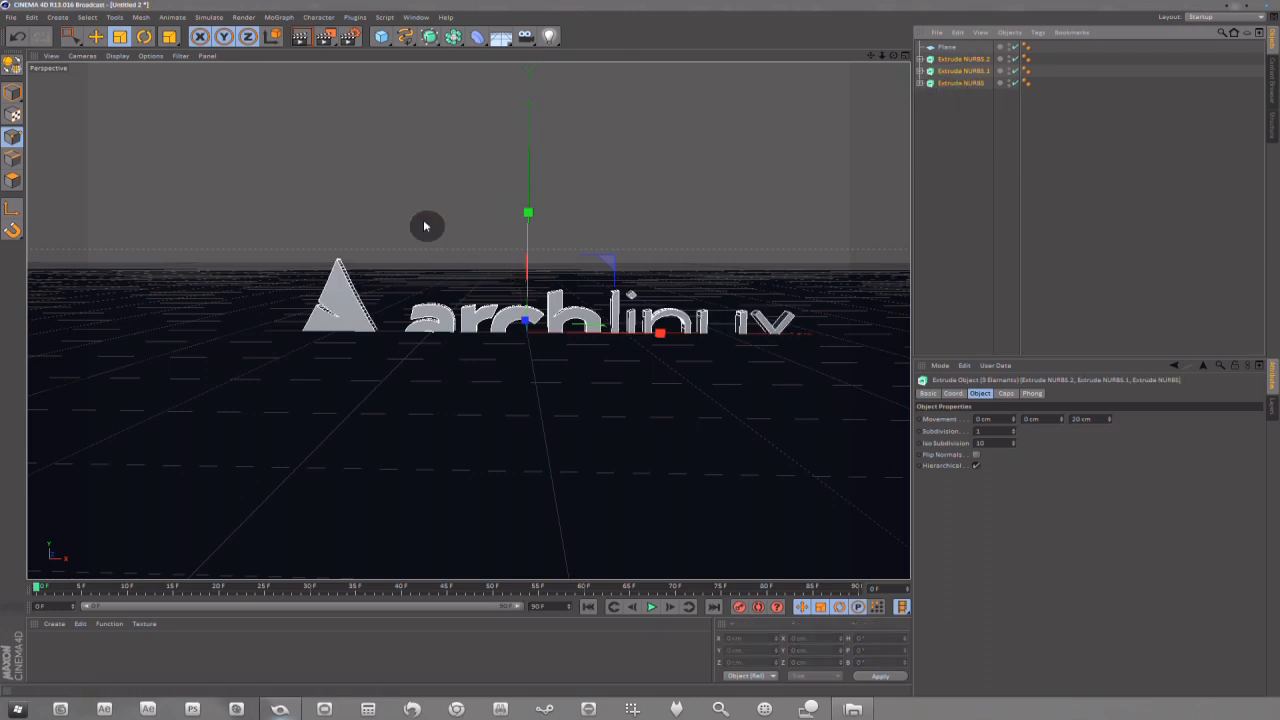
click(951, 84)
shift+click(958, 71)
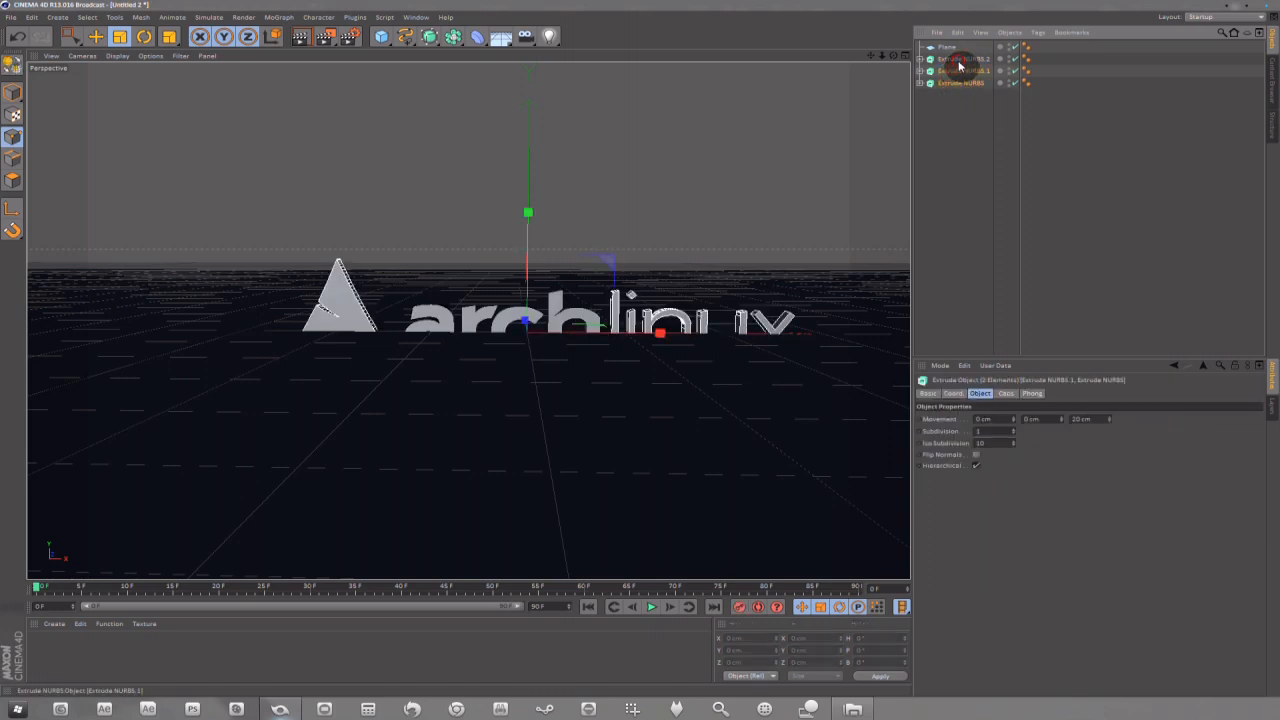
shift+click(963, 60)
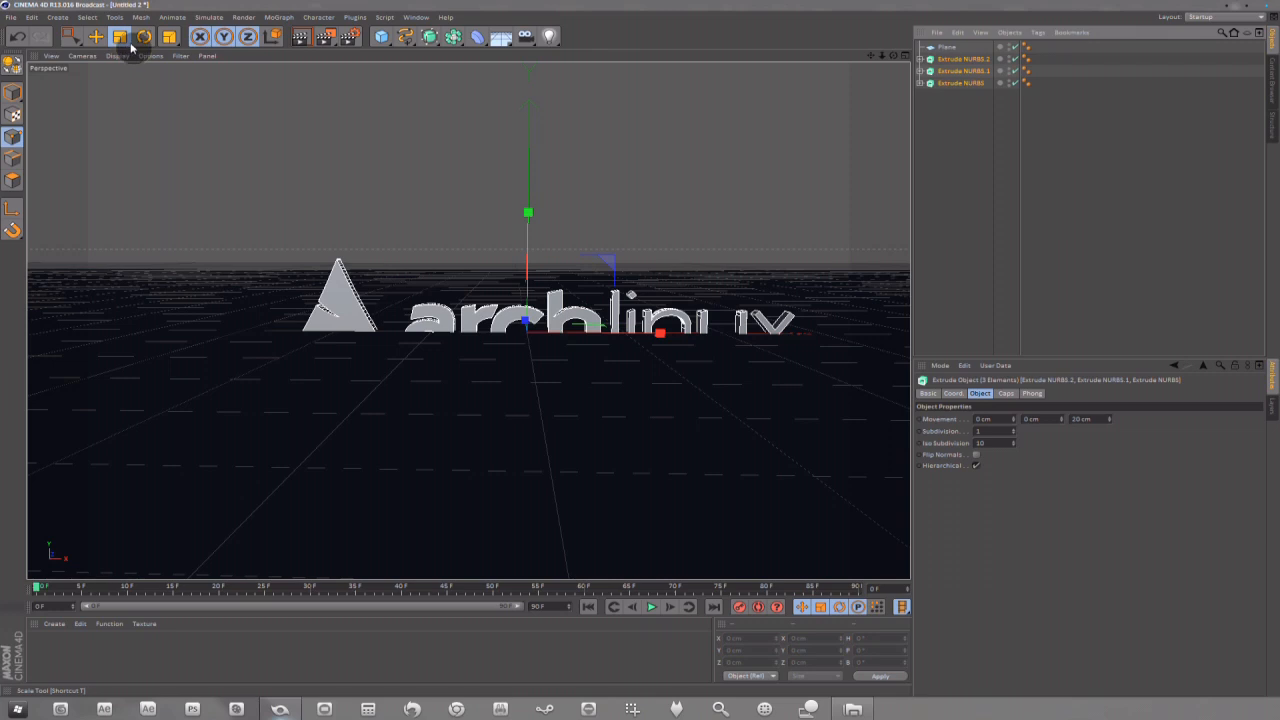
click(146, 38)
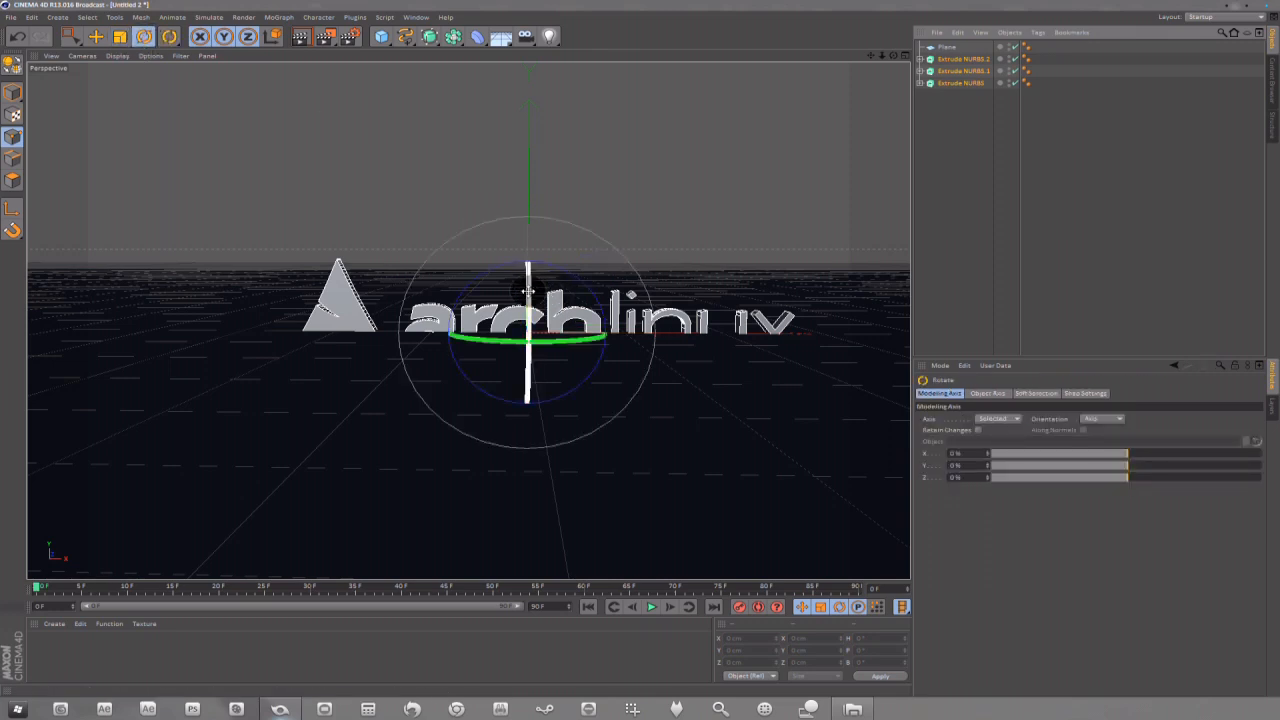
drag(527, 290, 572, 258)
- Raise the three Extrude NURBS objects together along the Y axis above the floor plane
drag(893, 56, 700, 197)
drag(893, 56, 1000, 62)
click(97, 42)
drag(530, 228, 523, 211)
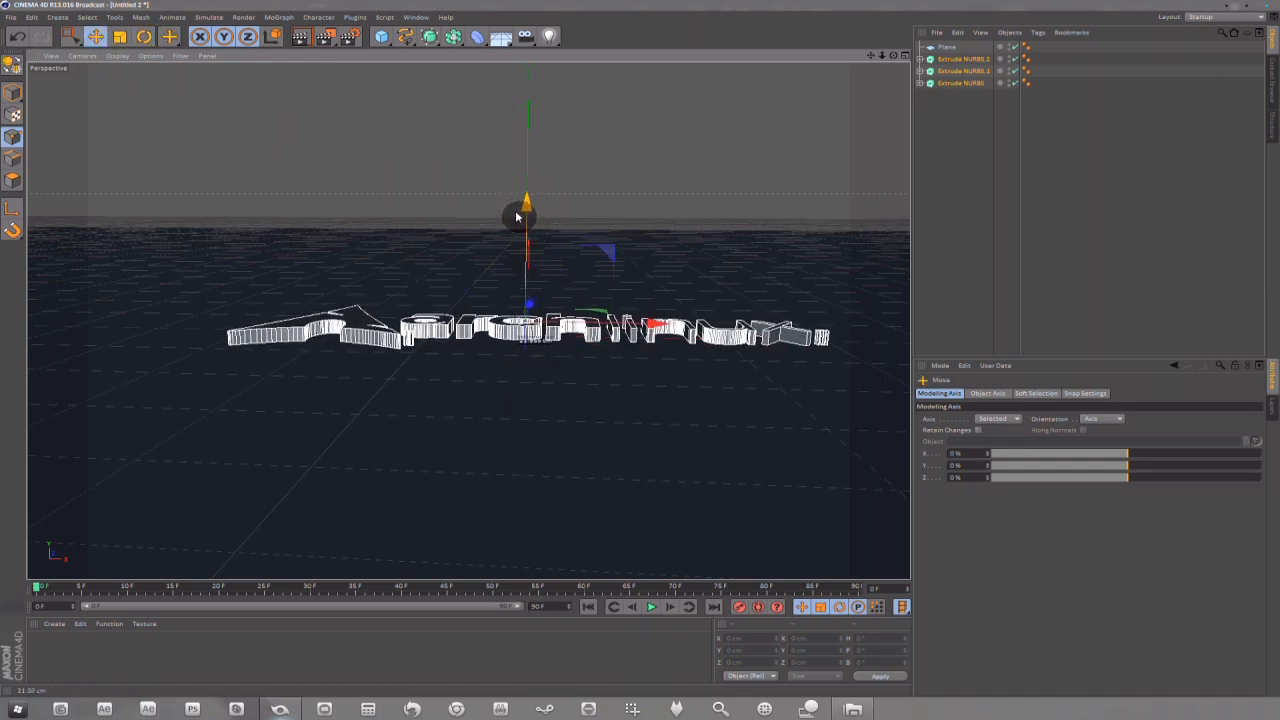
- Fine-tune the height of the three Extrude NURBS objects along the Y axis in the Right view
click(906, 55)
click(343, 406)
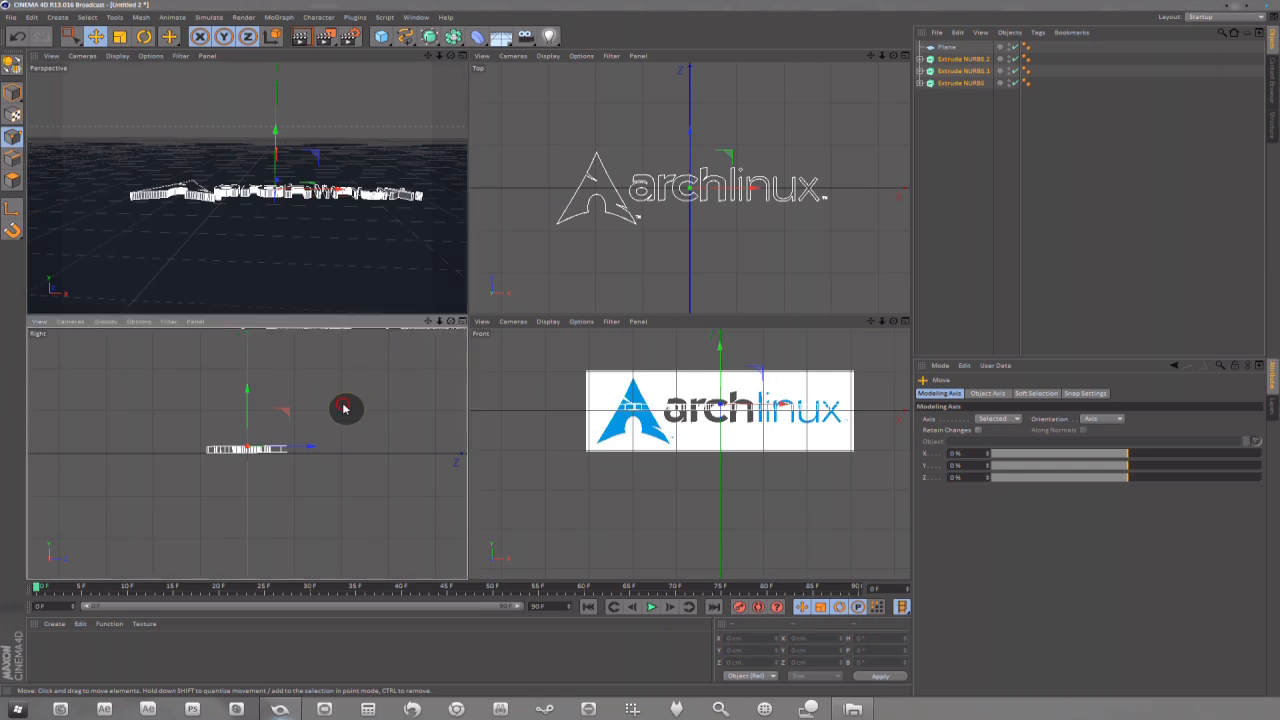
click(463, 322)
scroll(762, 222, up, 3)
alt+middle_drag(780, 212, 623, 260)
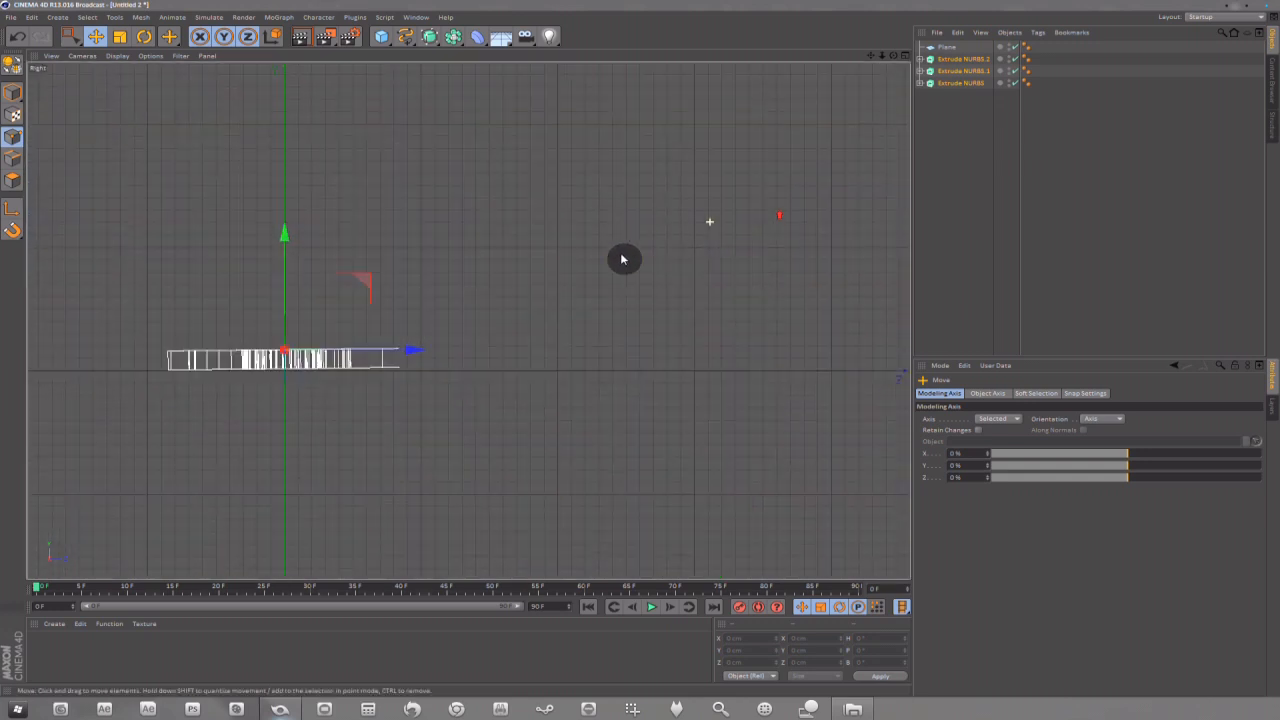
drag(286, 289, 286, 290)
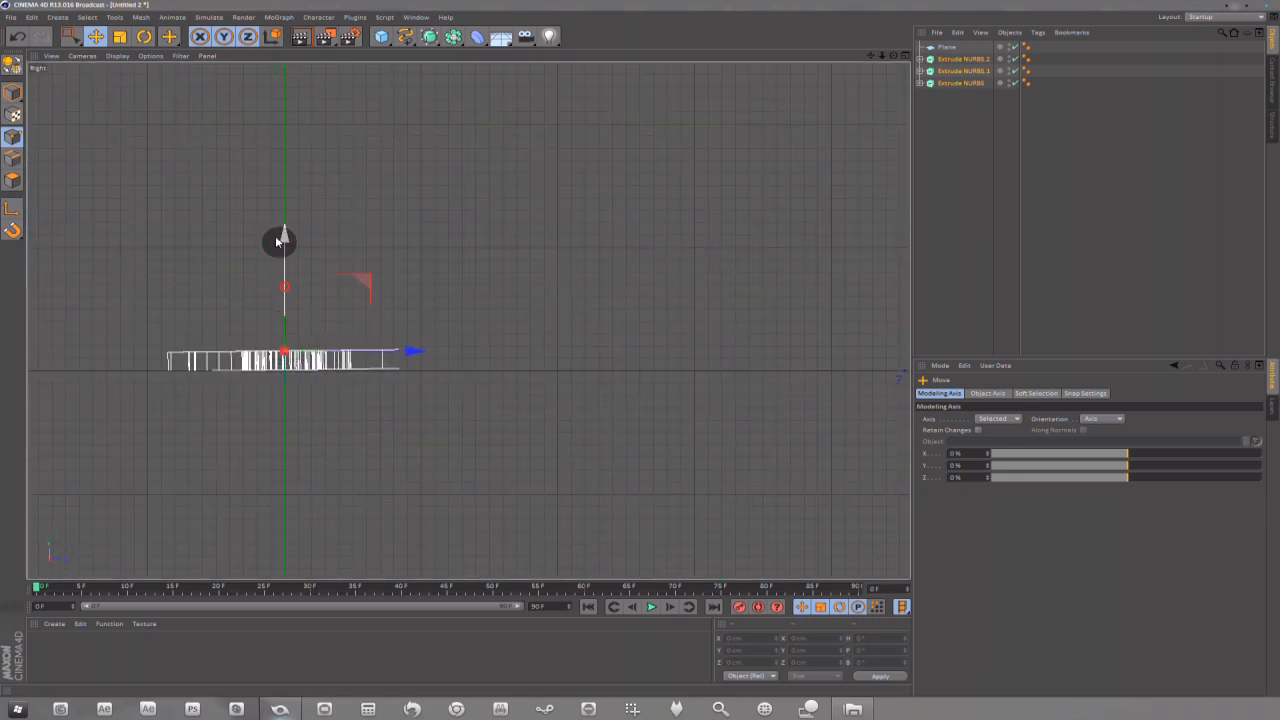
- Rotate the three Extrude NURBS objects slightly in the Right view to level the logo, and readjust its height above the floor
click(144, 36)
drag(341, 304, 342, 305)
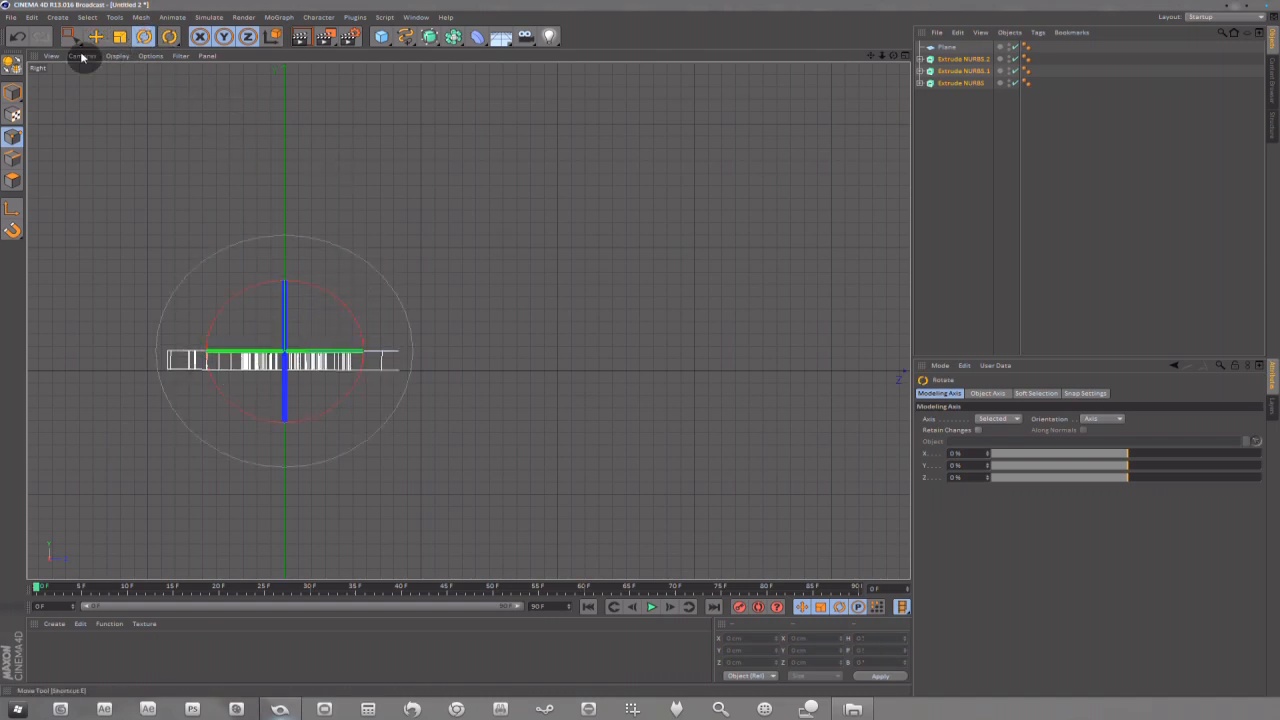
click(96, 36)
mouse_move(283, 280)
mouse_down()
mouse_move(332, 298)
mouse_move(286, 272)
mouse_up()
click(144, 37)
click(96, 37)
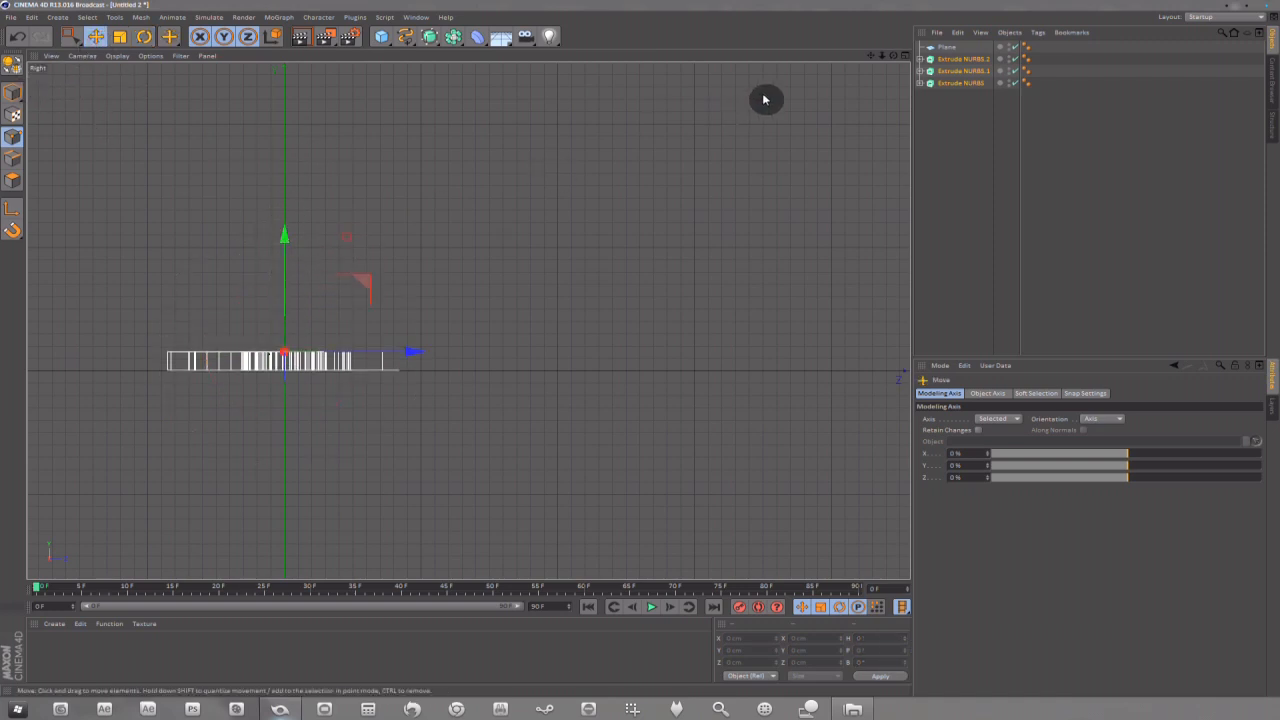
- View the logo from above in the perspective view and create a new material
click(906, 55)
click(462, 55)
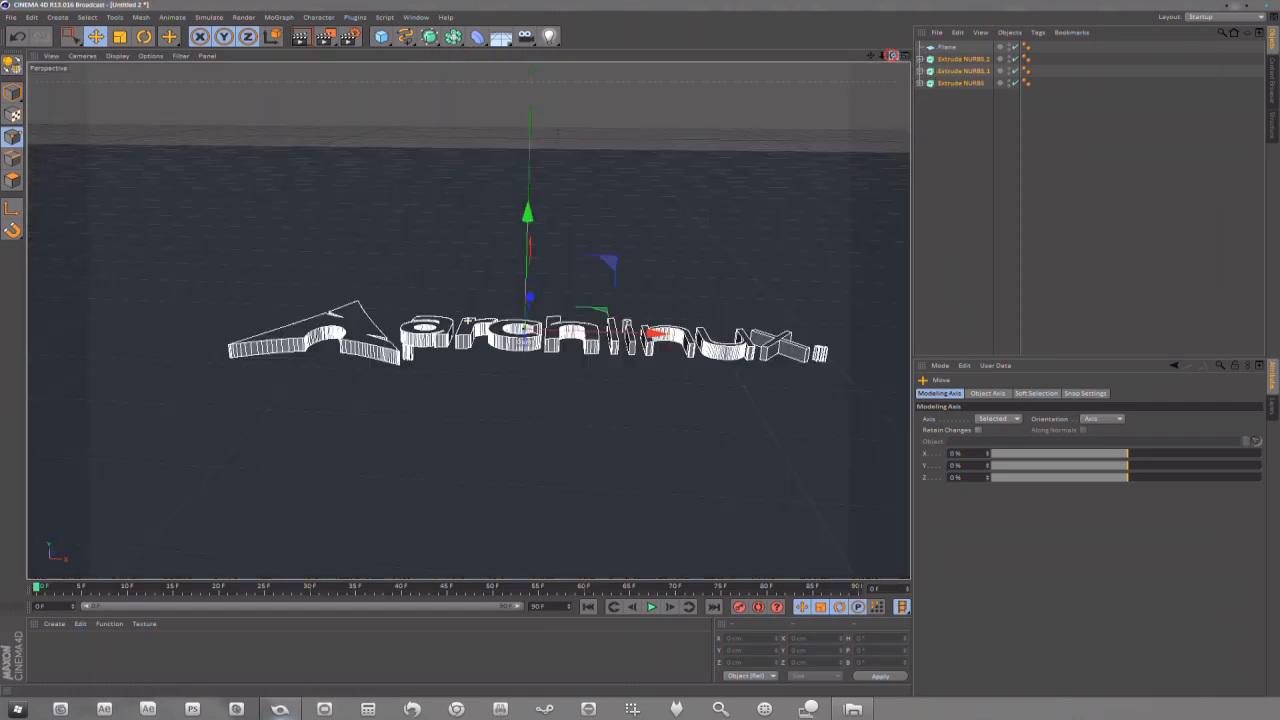
drag(893, 55, 870, 56)
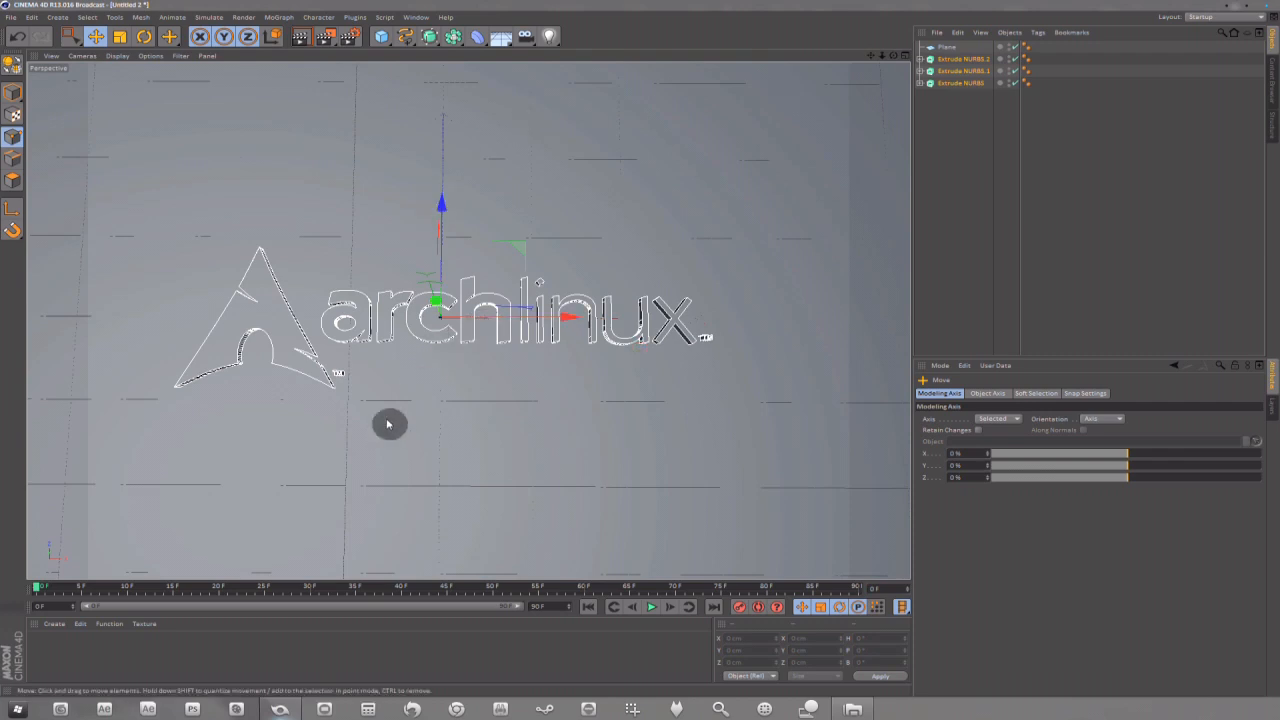
click(101, 670)
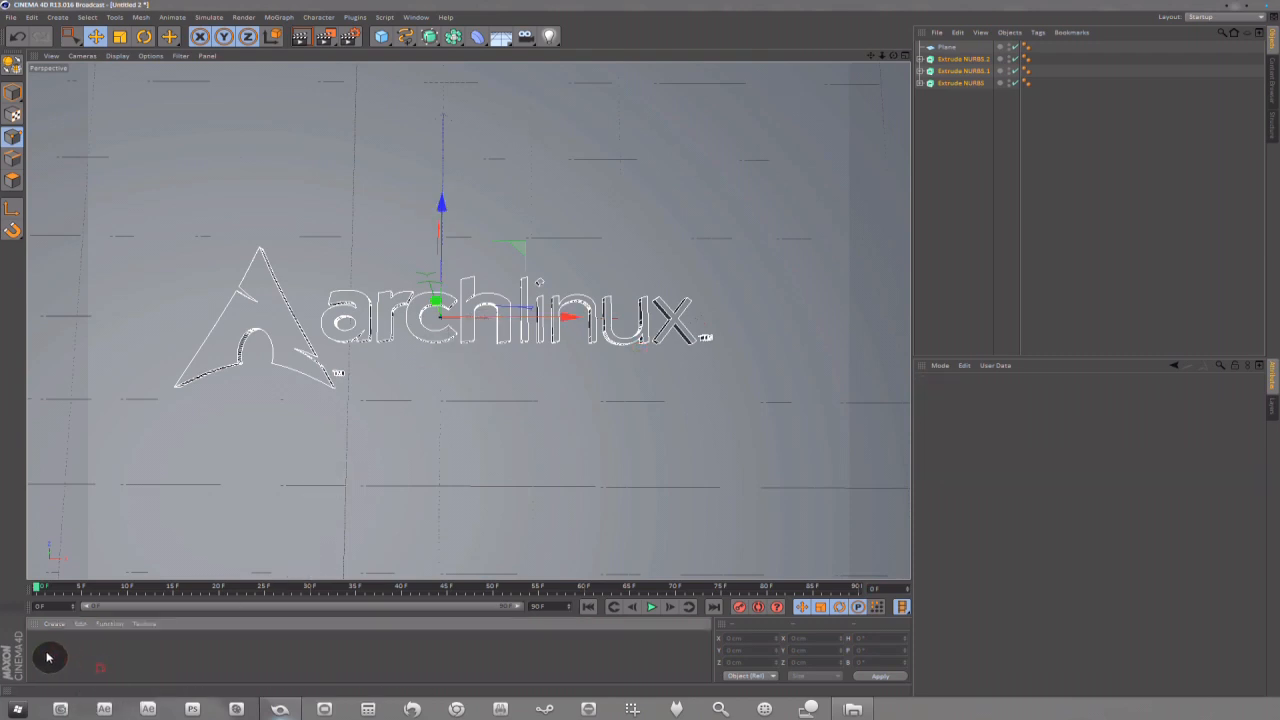
double_click(57, 657)
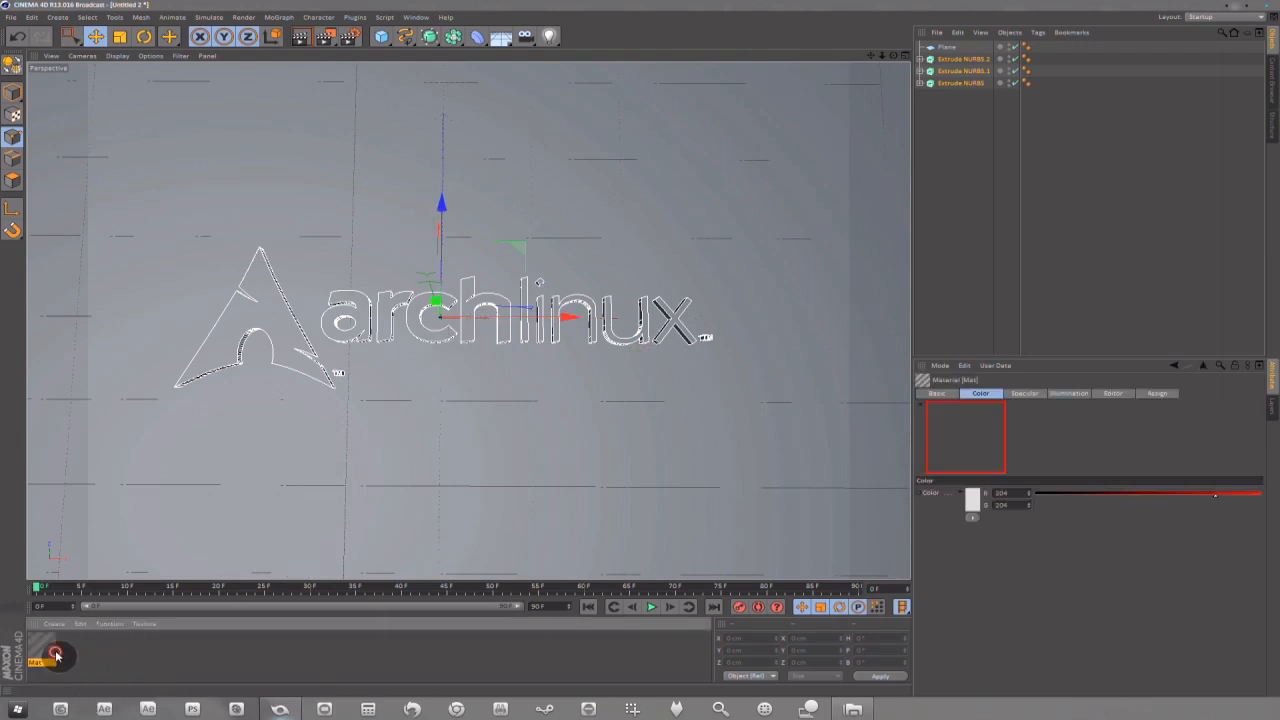
click(109, 652)
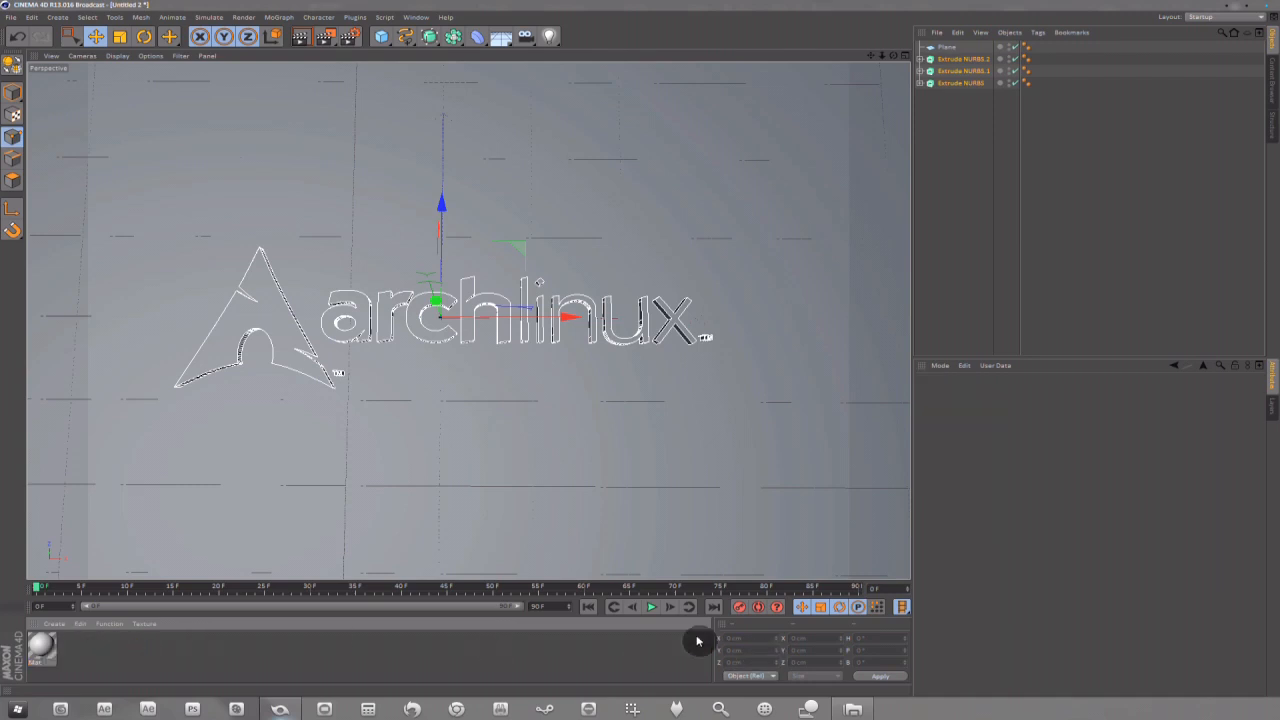
click(419, 18)
mouse_move(425, 35)
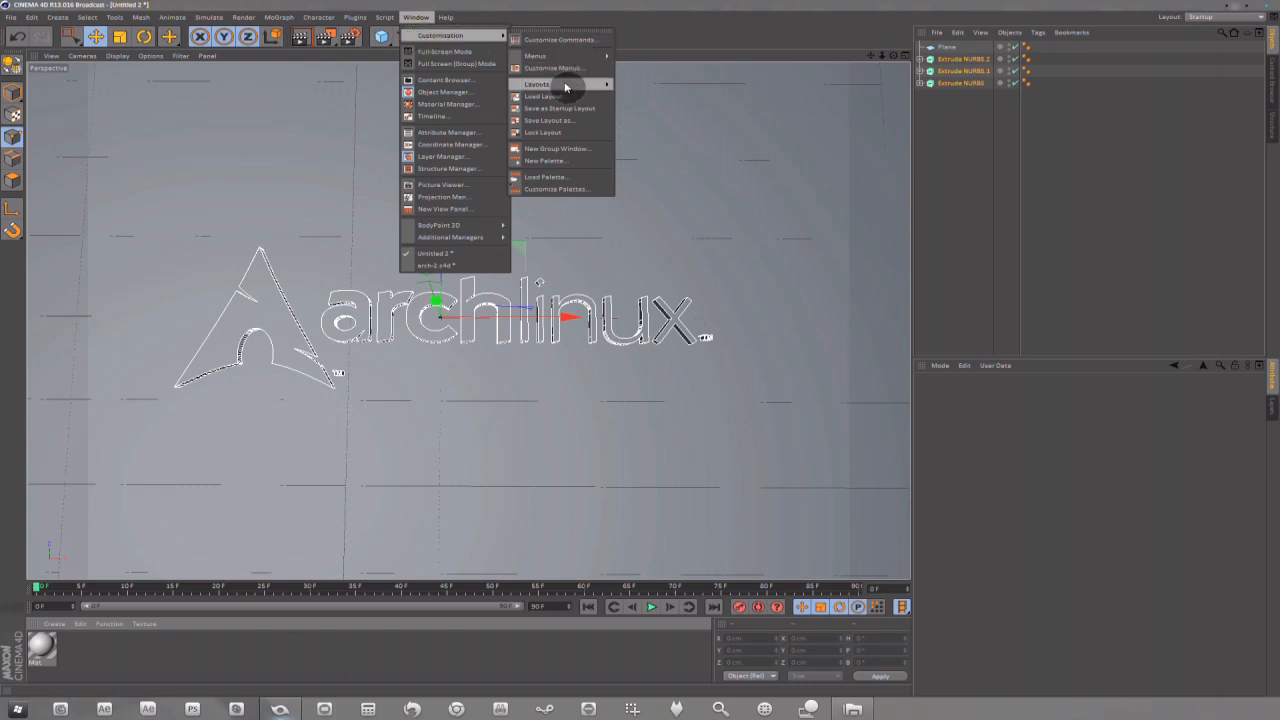
mouse_move(585, 85)
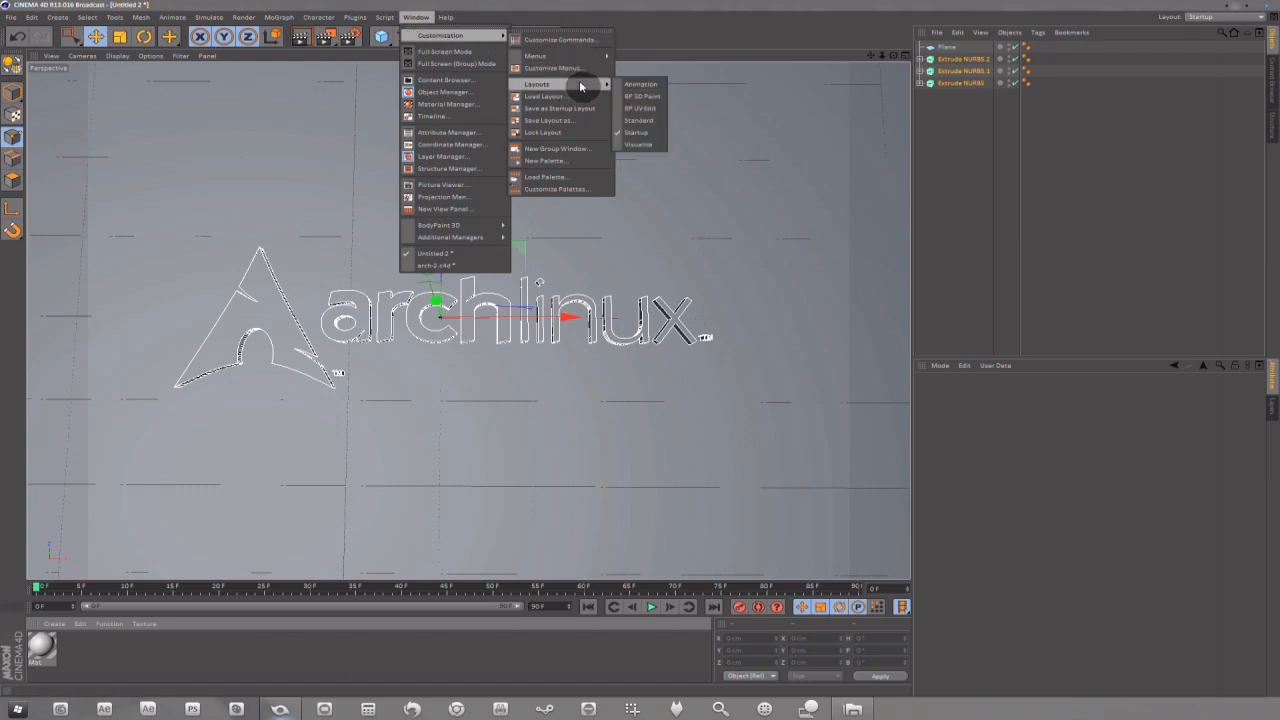
click(668, 4)
- Open the new material for editing and bring up the Color Picker for its Color channel
double_click(42, 648)
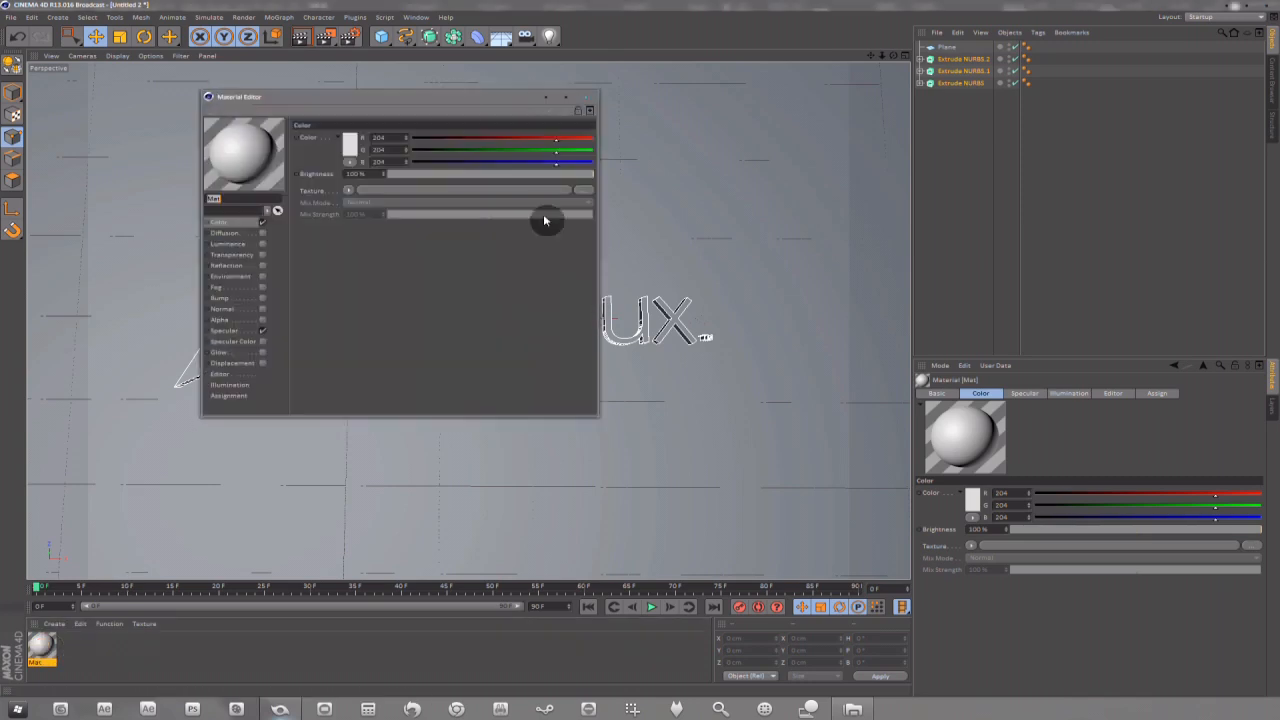
drag(406, 96, 491, 220)
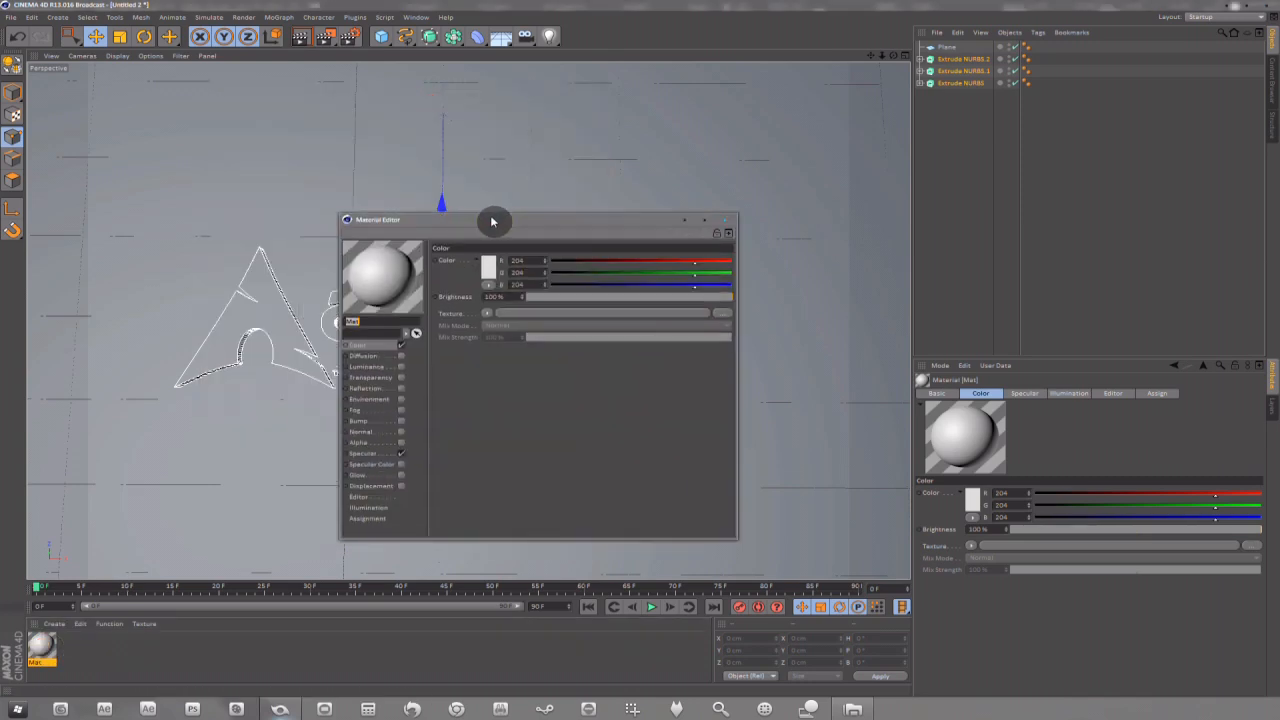
click(367, 348)
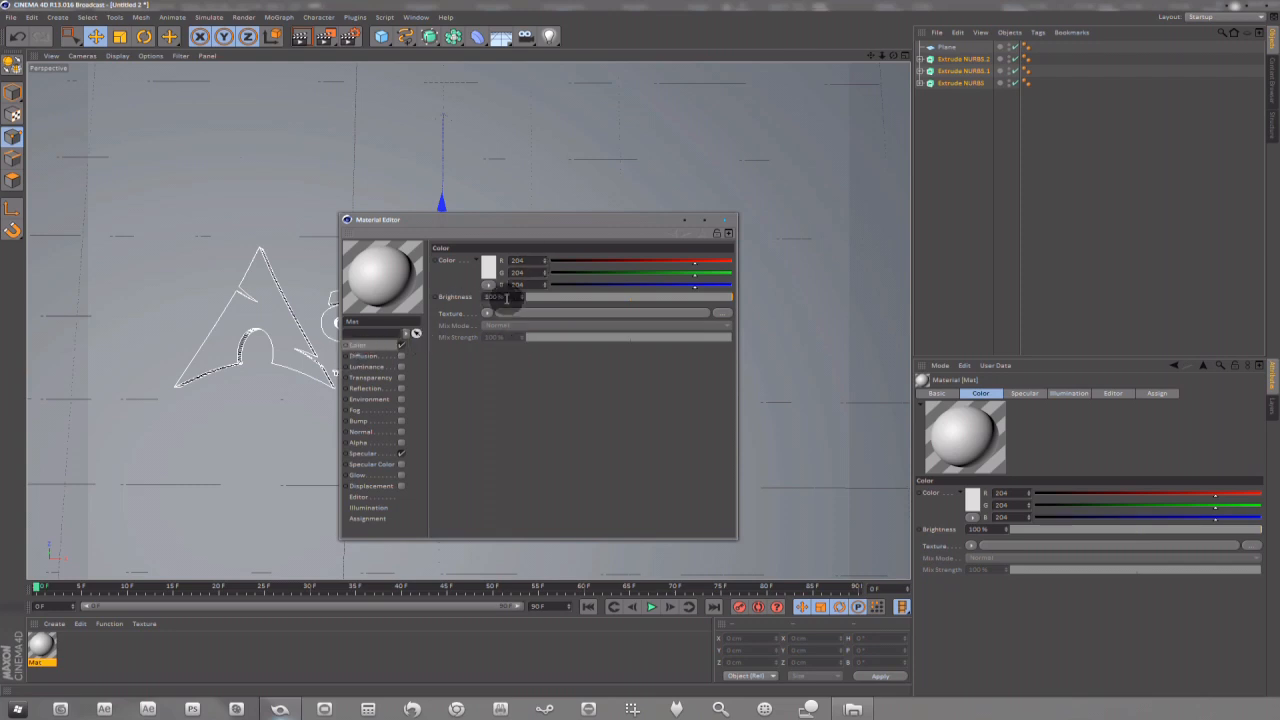
click(491, 272)
drag(494, 207, 534, 218)
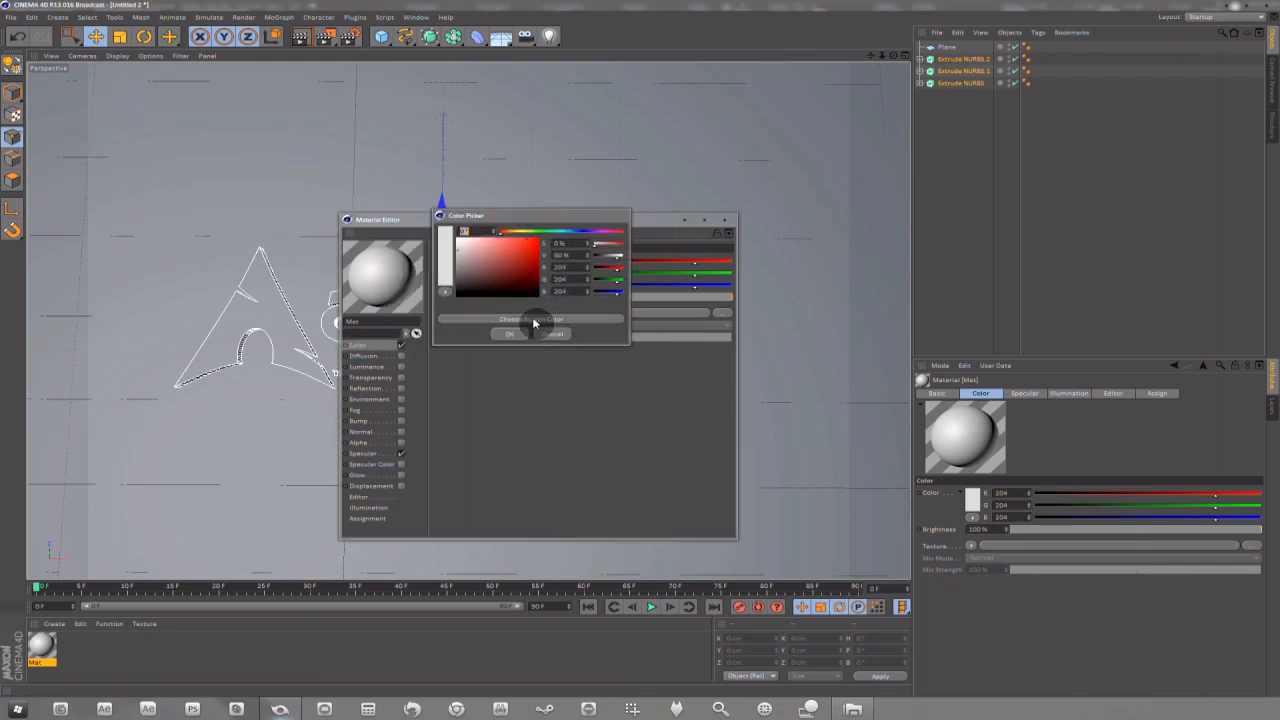
- Open arch-linux-2.png beside the Color Picker and sample the logo's blue (36, 121, 165) as the material's colour
click(843, 707)
double_click(634, 212)
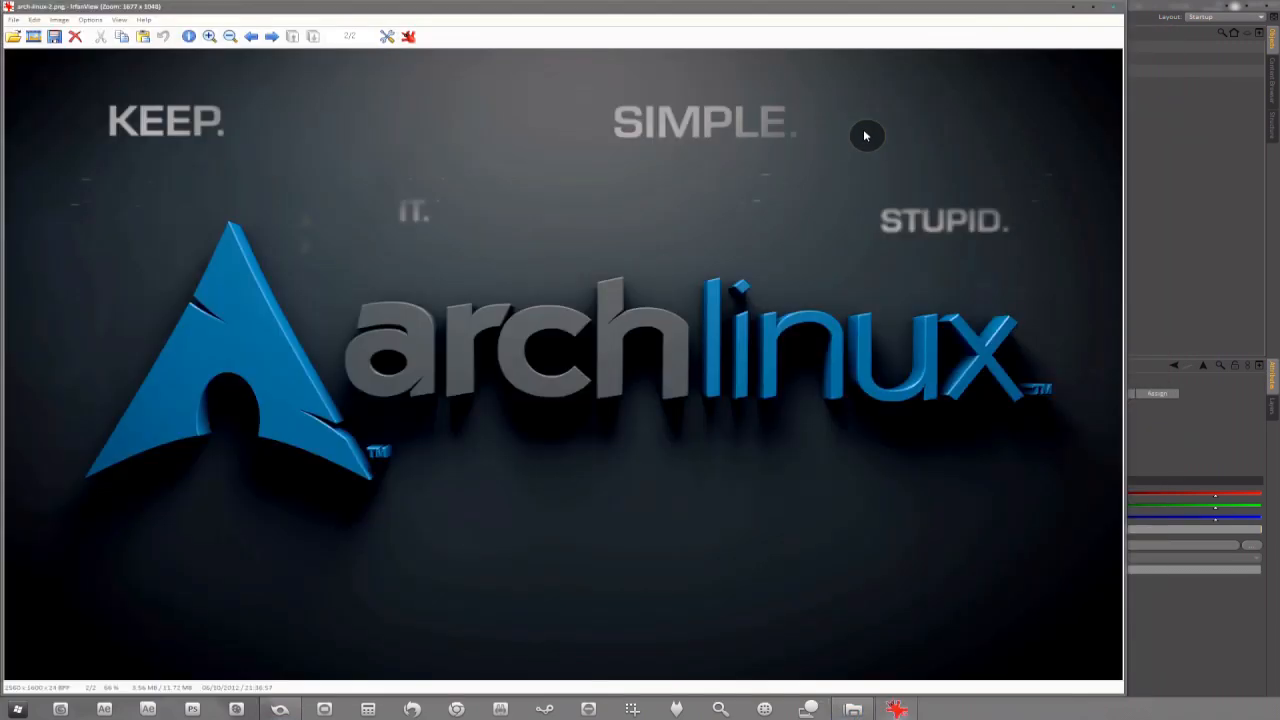
double_click(1016, 22)
click(866, 131)
click(525, 305)
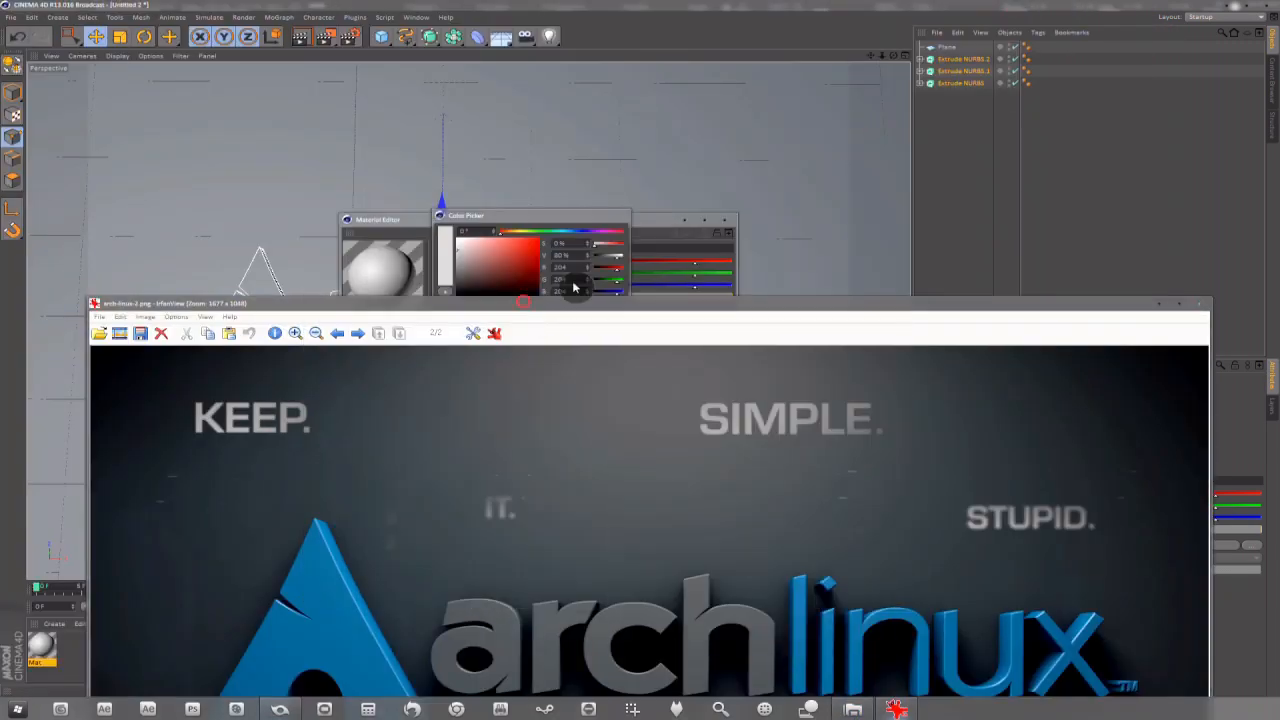
drag(525, 305, 1106, 67)
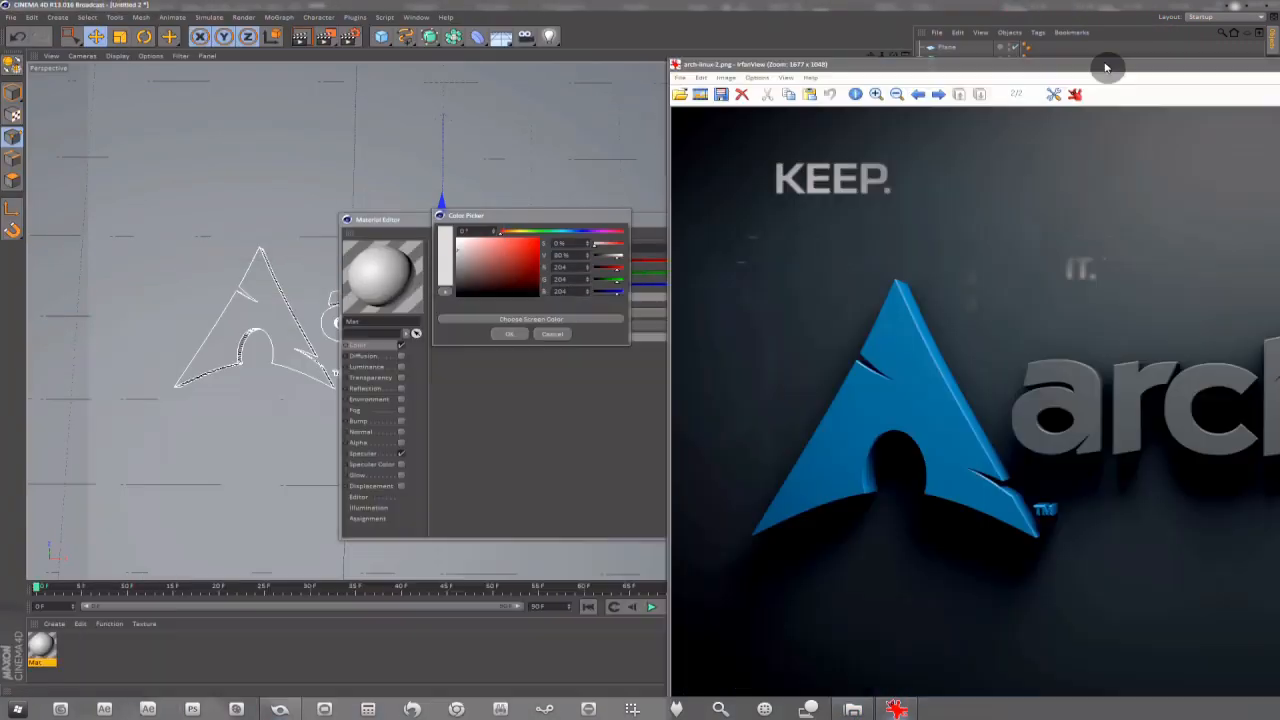
click(525, 321)
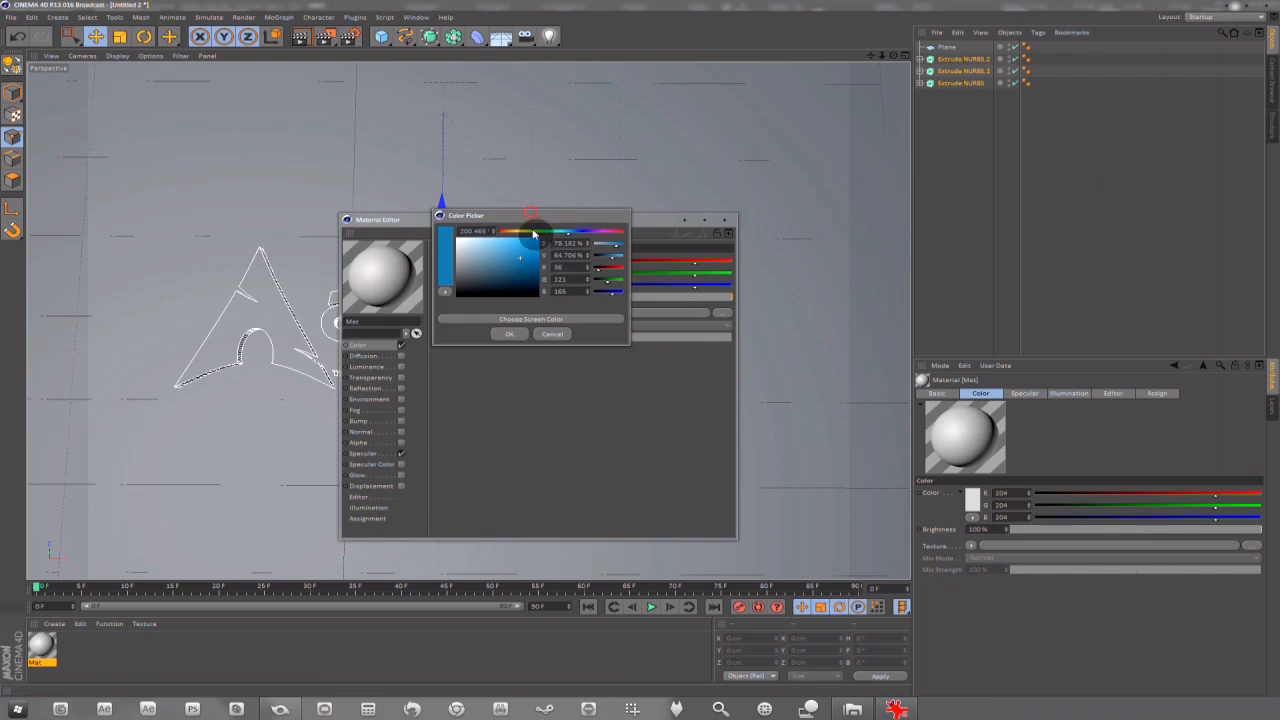
click(510, 335)
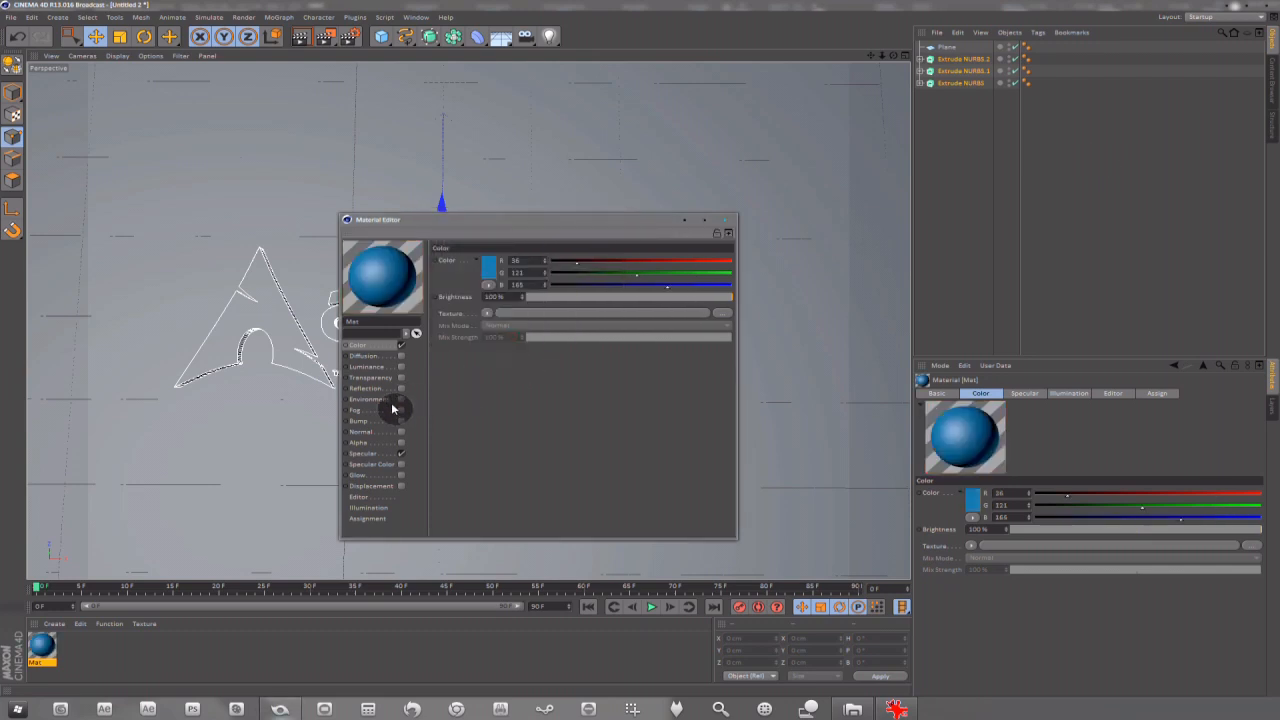
- Enable Reflection on the blue material and set its brightness to about 16%
click(395, 389)
click(401, 389)
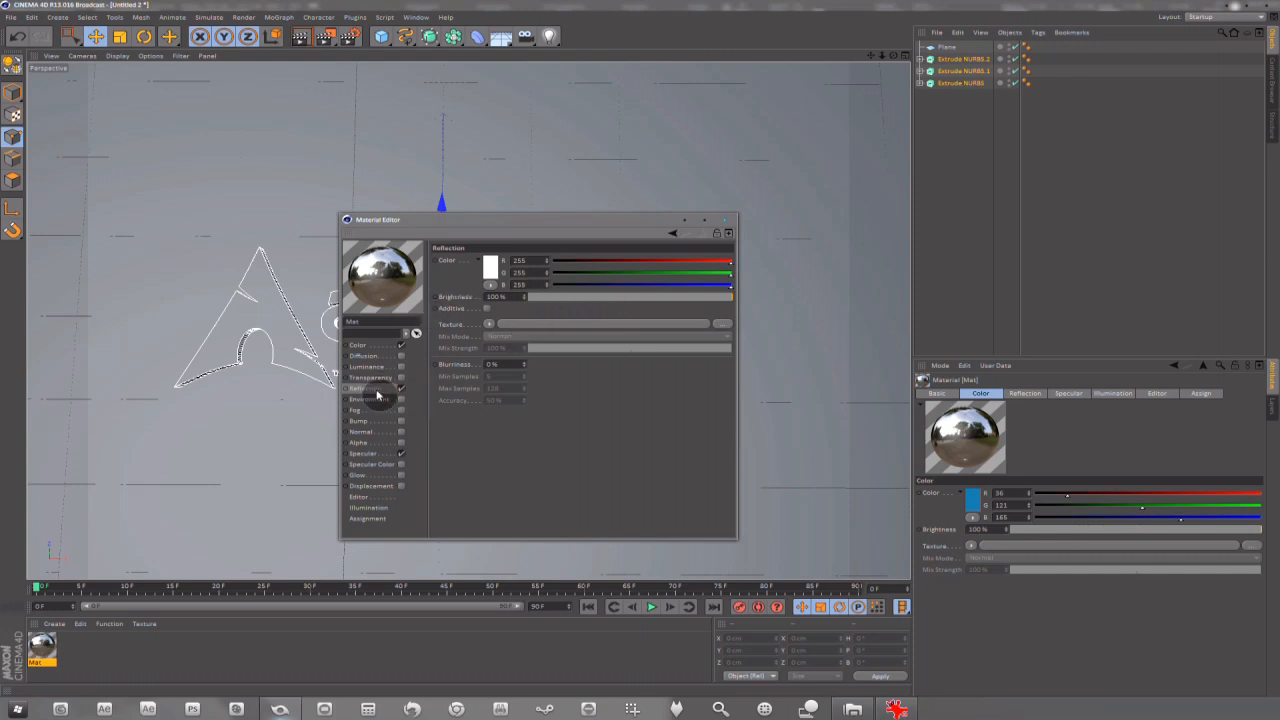
click(559, 297)
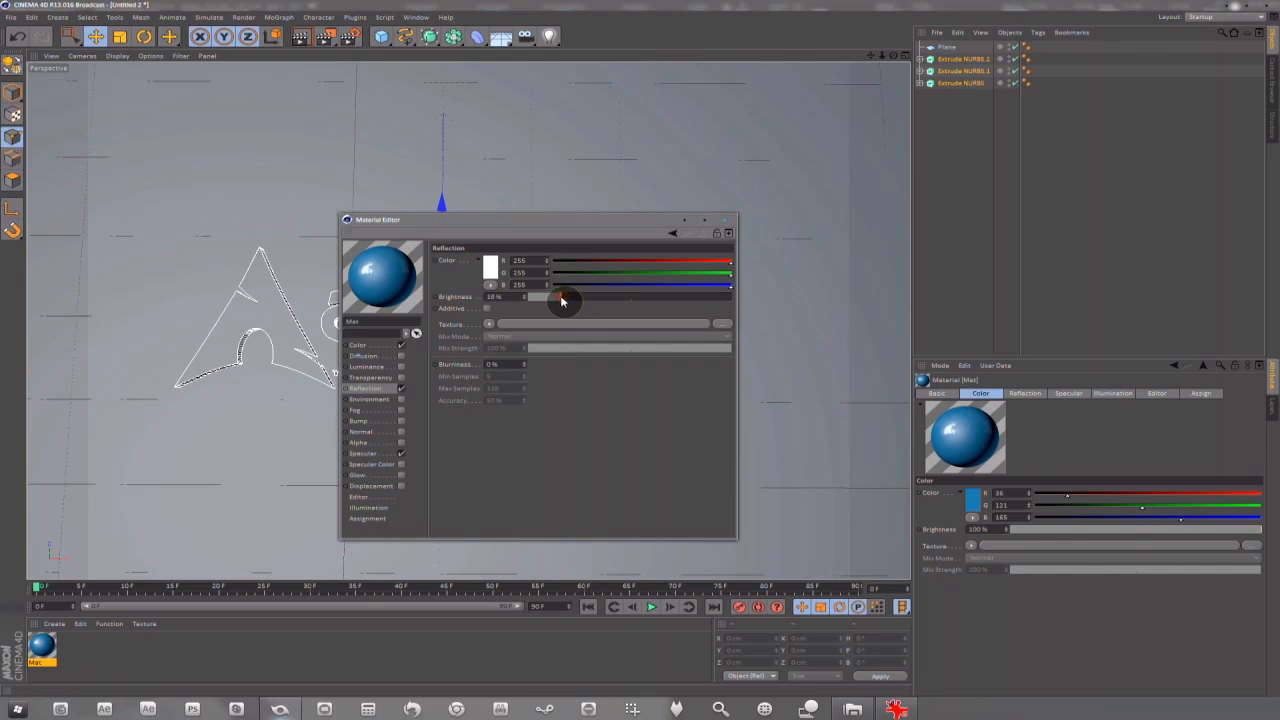
click(724, 222)
- Duplicate the blue material and open the first of the two for editing
click(47, 652)
ctrl+drag(47, 652, 88, 649)
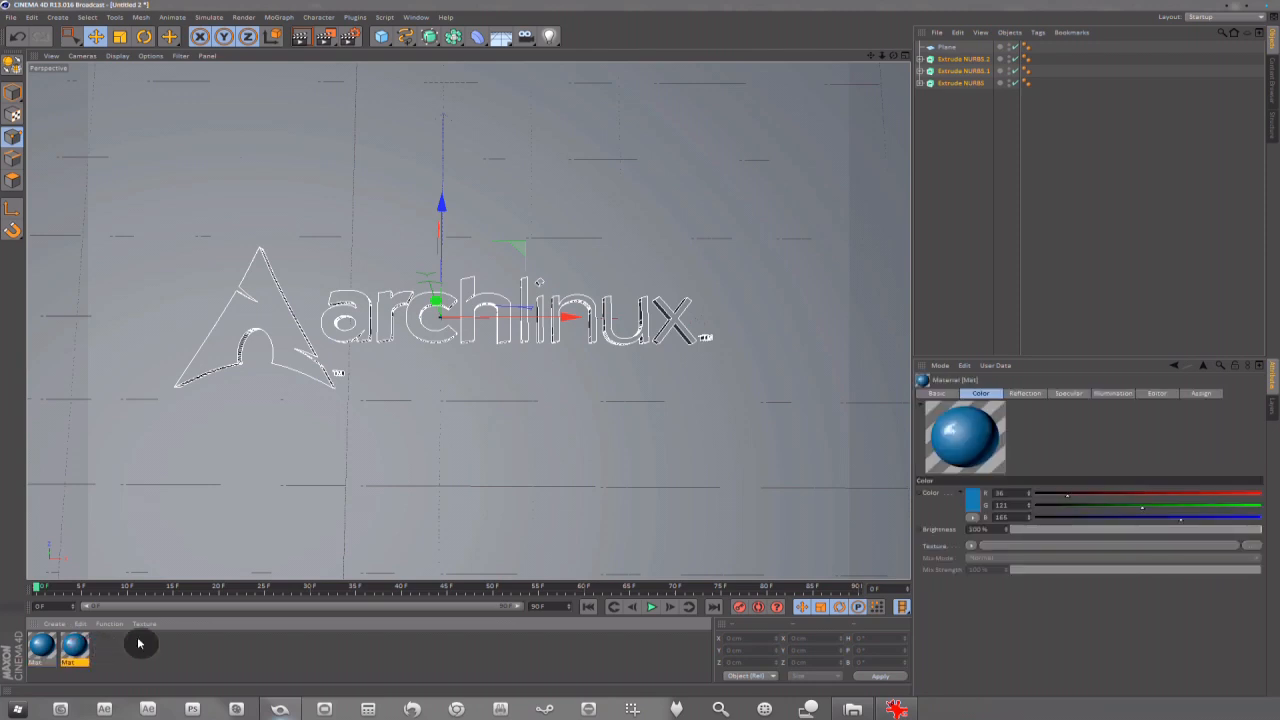
double_click(43, 648)
drag(339, 82, 443, 187)
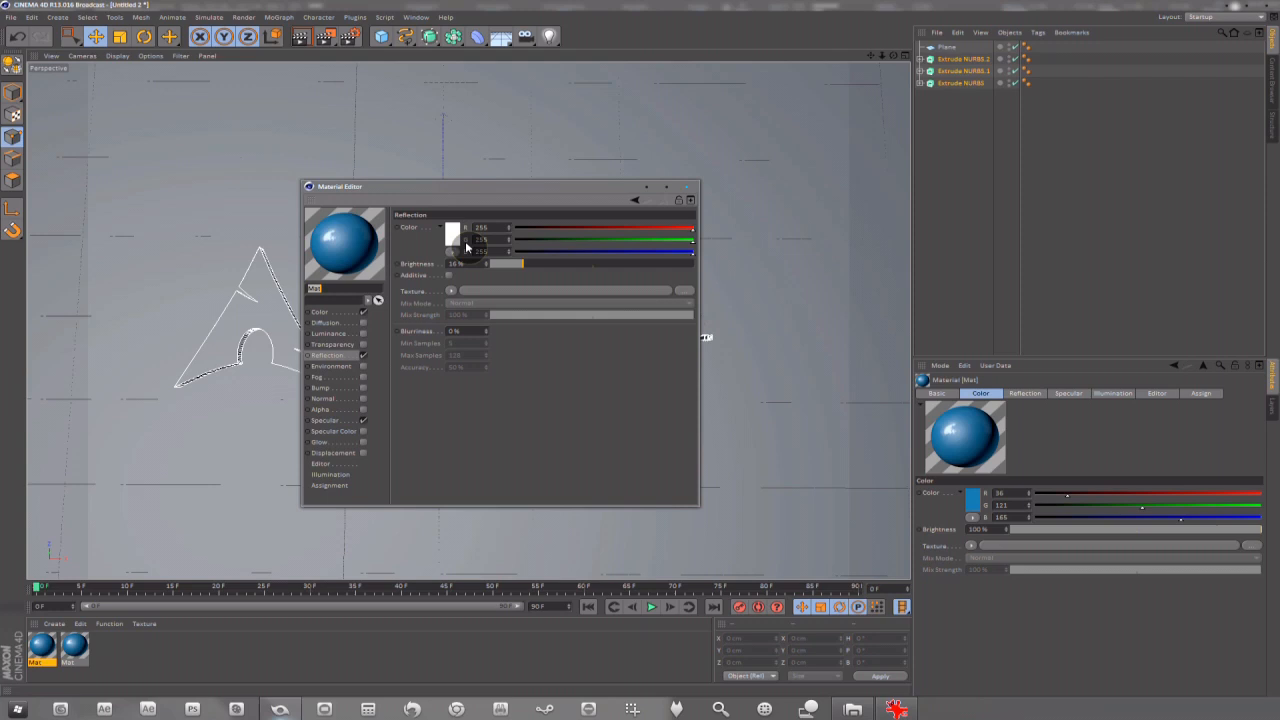
- Set the first material's reflection colour to the grey sampled from the lettering in the reference image
click(456, 240)
click(432, 282)
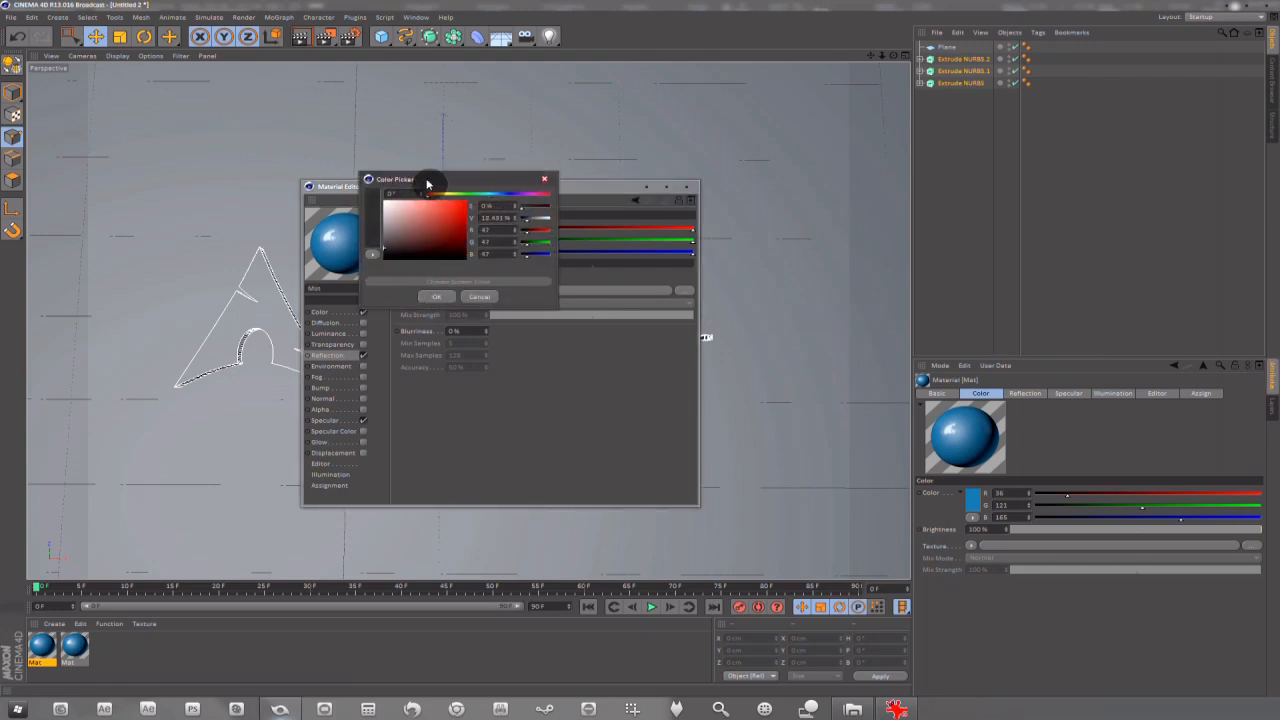
click(1038, 371)
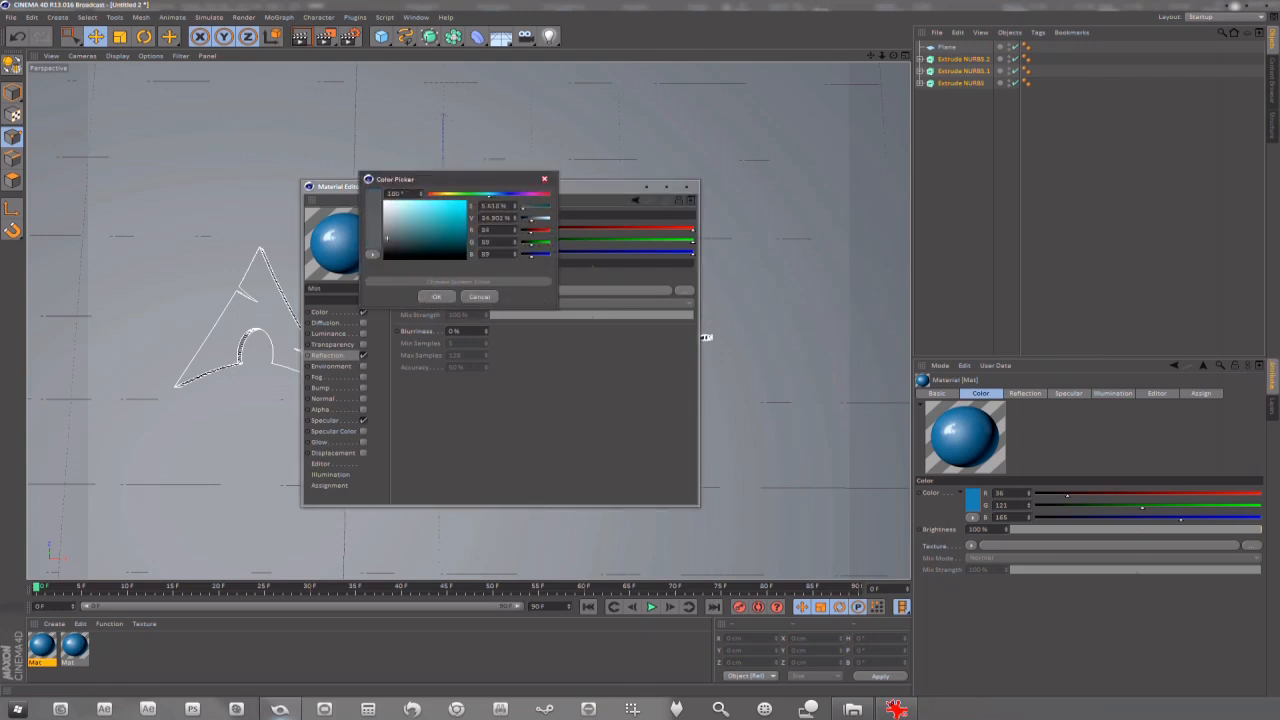
click(434, 297)
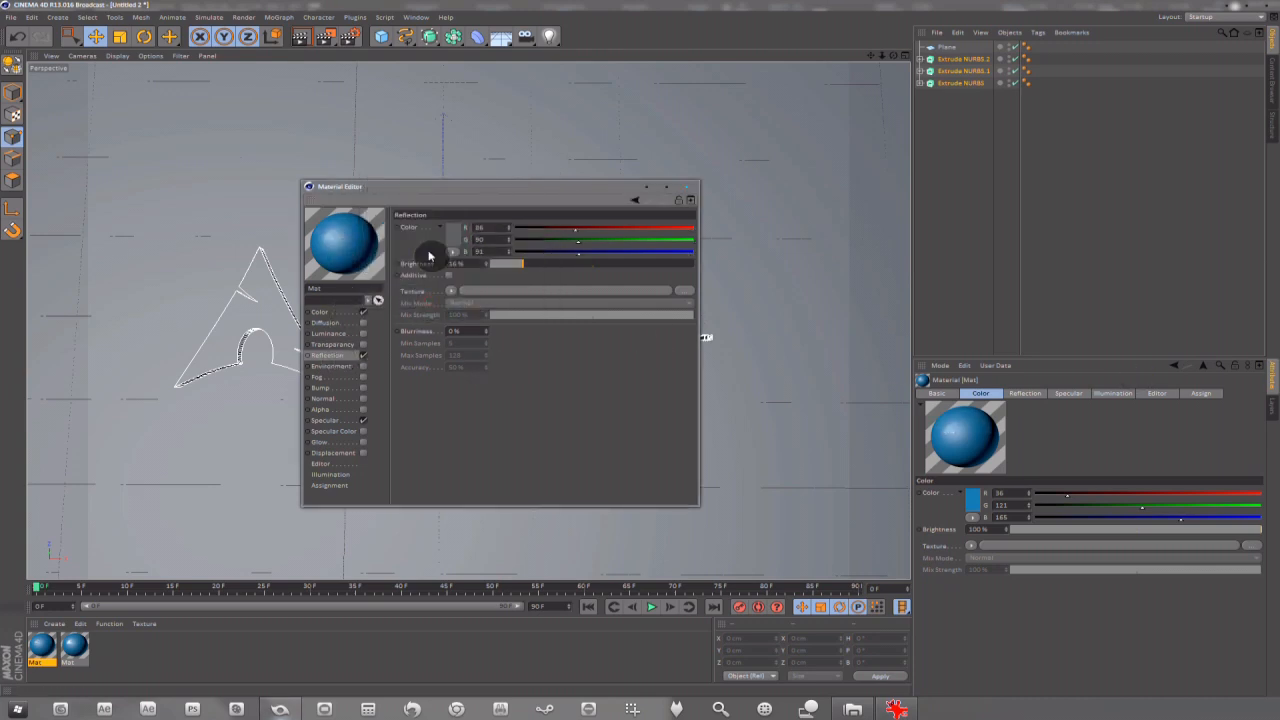
click(425, 245)
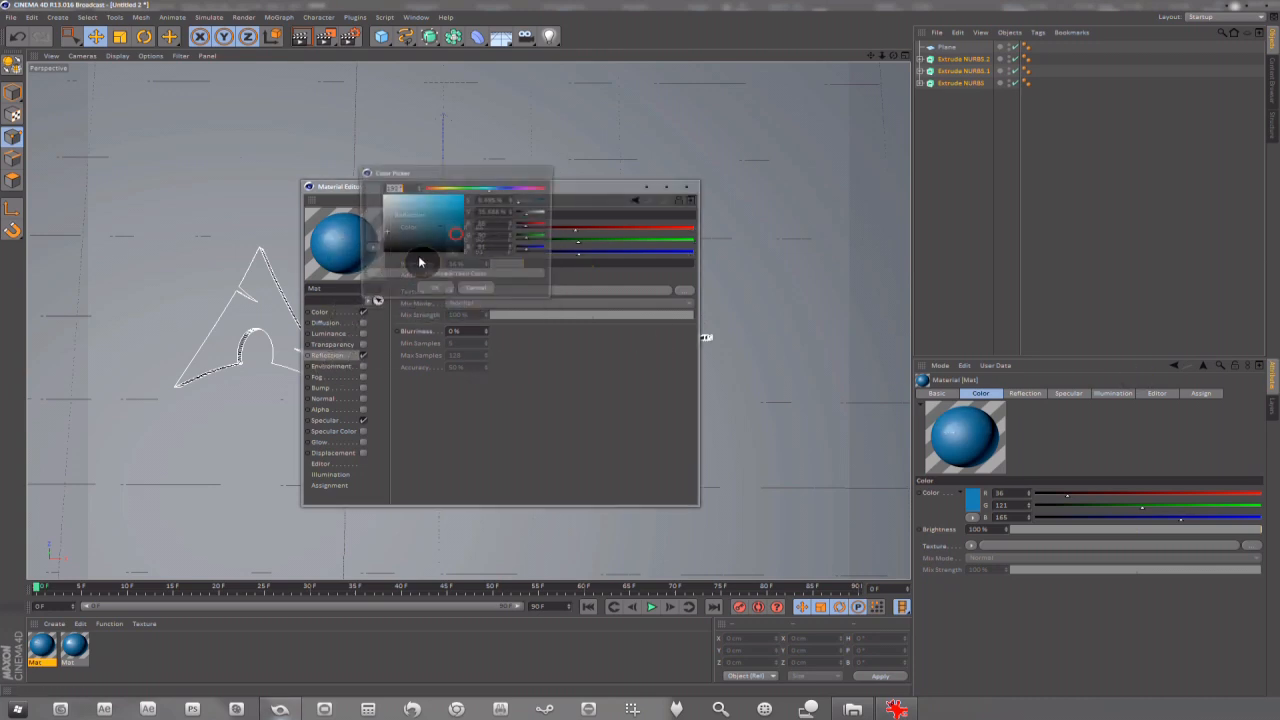
click(442, 293)
- Set the first material's Color channel to the dark grey sampled from the lettering in the reference image
click(335, 312)
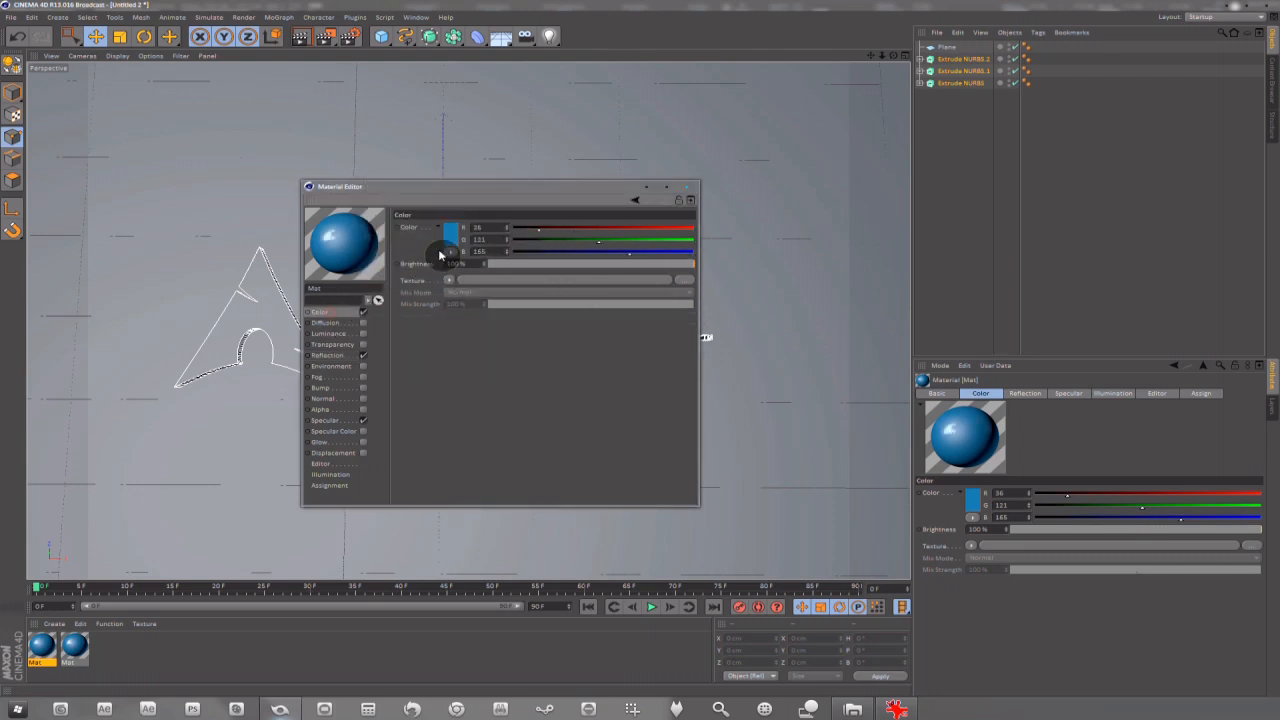
click(453, 236)
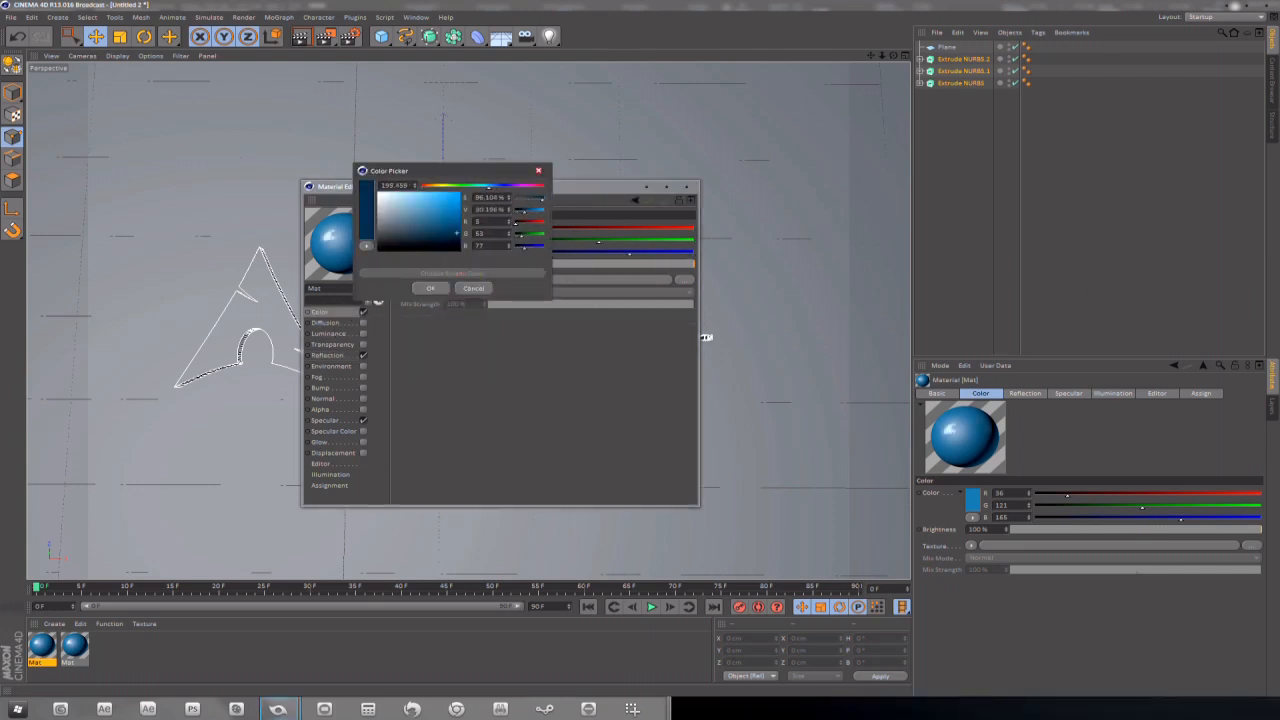
click(443, 290)
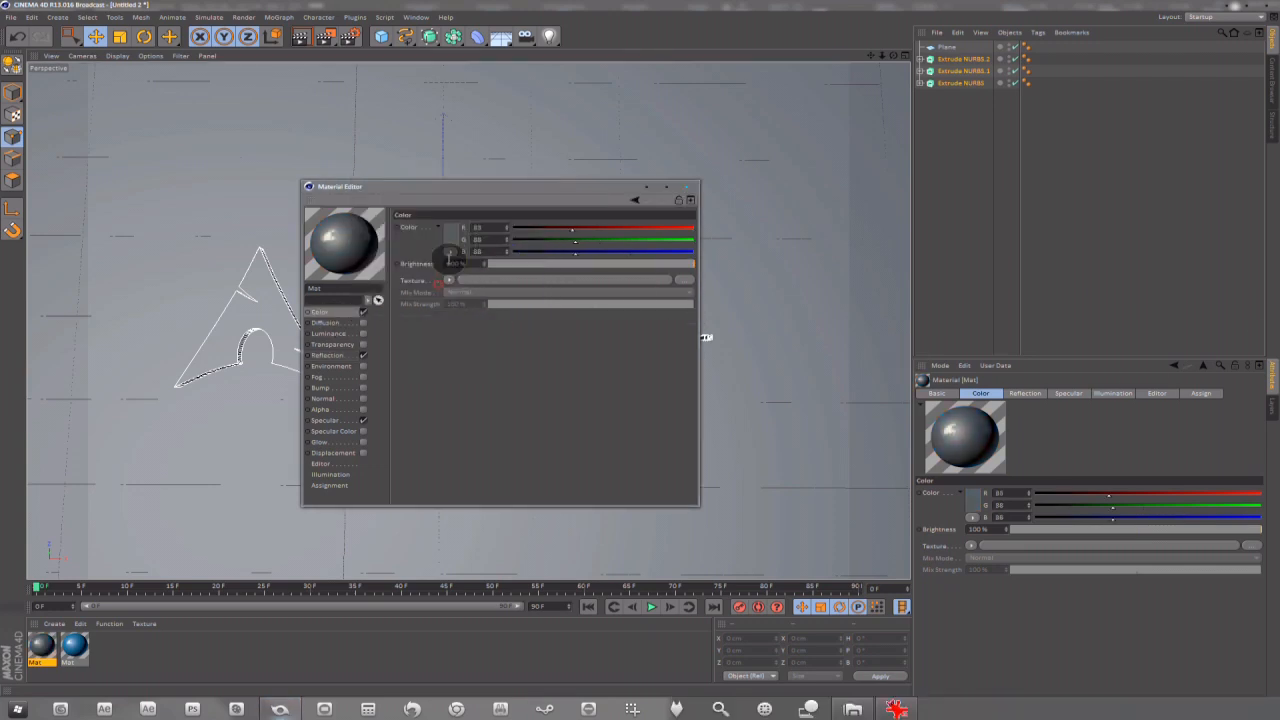
click(687, 187)
- Apply the blue material to the "linux" lettering object Extrude NURBS and the grey material to Extrude NURBS.1
click(77, 645)
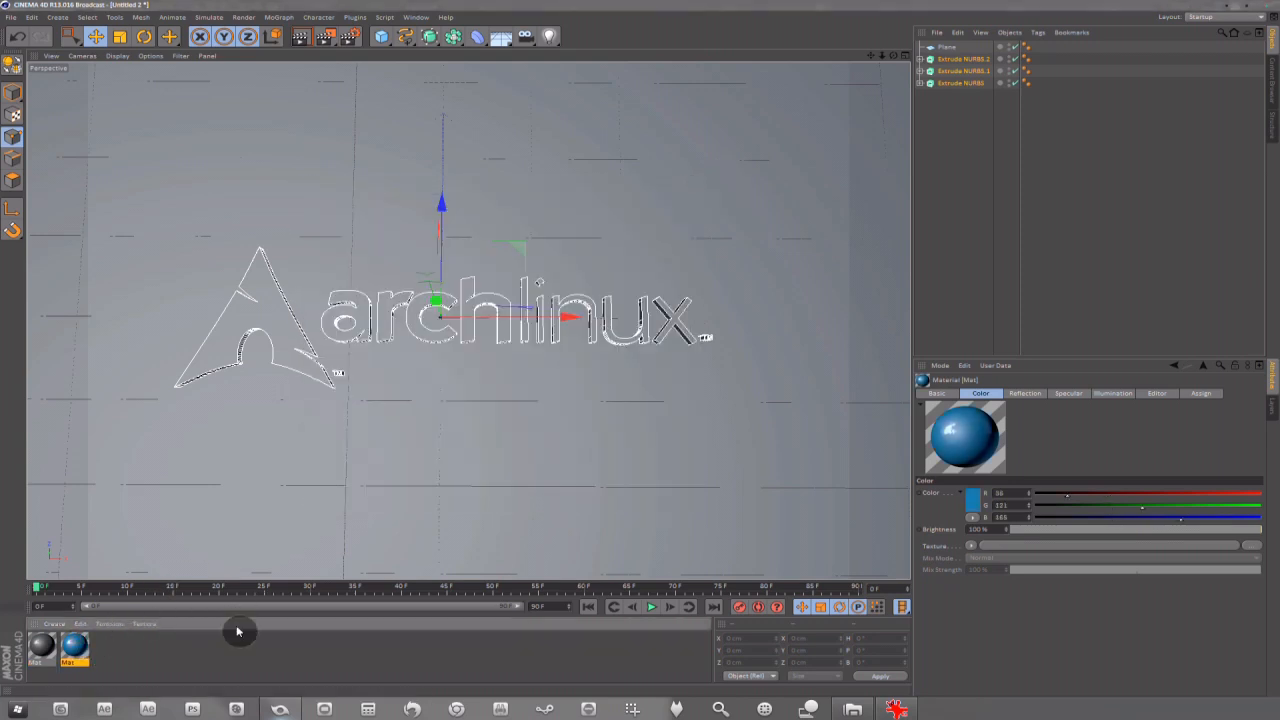
click(956, 83)
drag(75, 645, 963, 88)
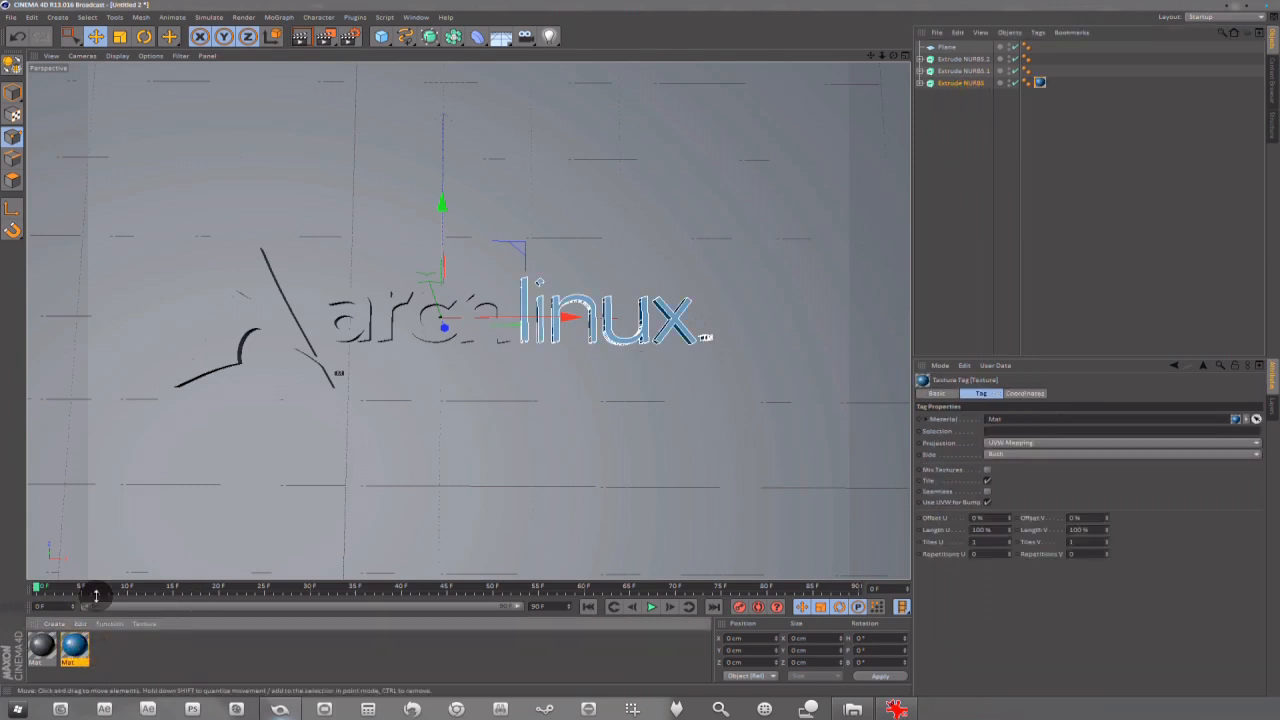
click(40, 647)
drag(43, 655, 968, 72)
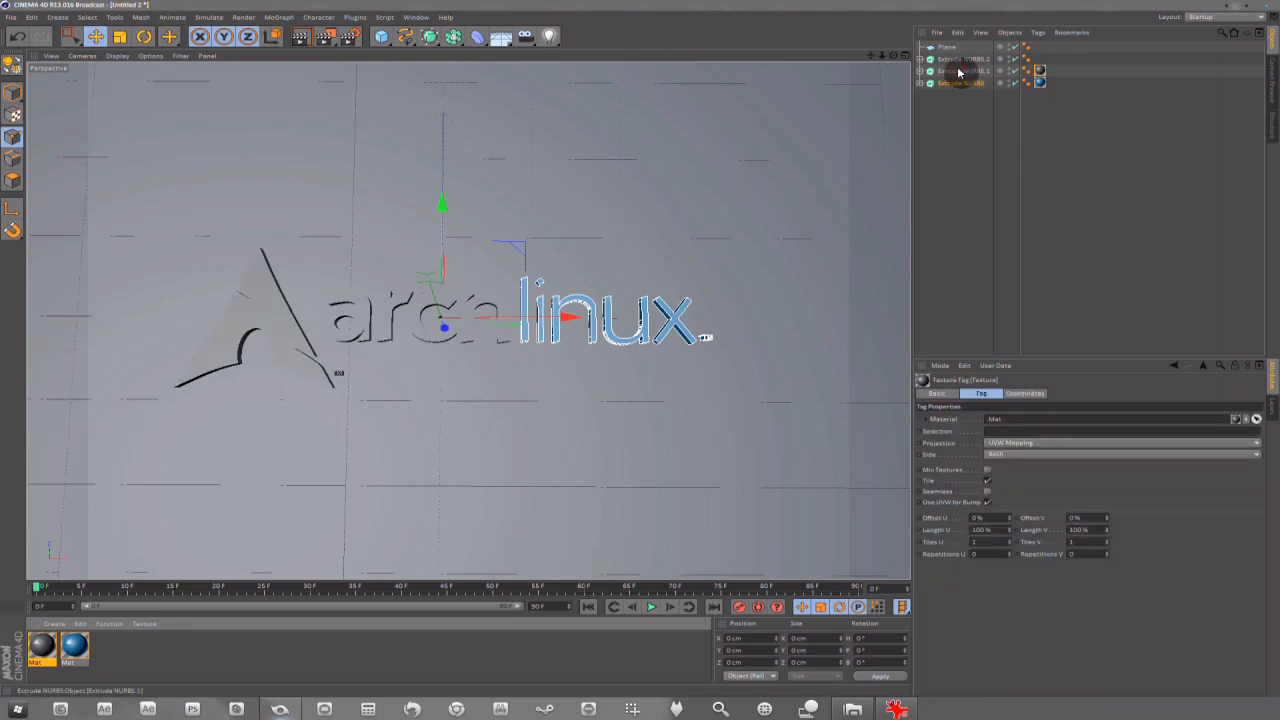
- Assign the grey material to the "arch" lettering (Extrude NURBS.2) and the blue material to the A emblem (Extrude NURBS.1), and preview the render
click(1043, 62)
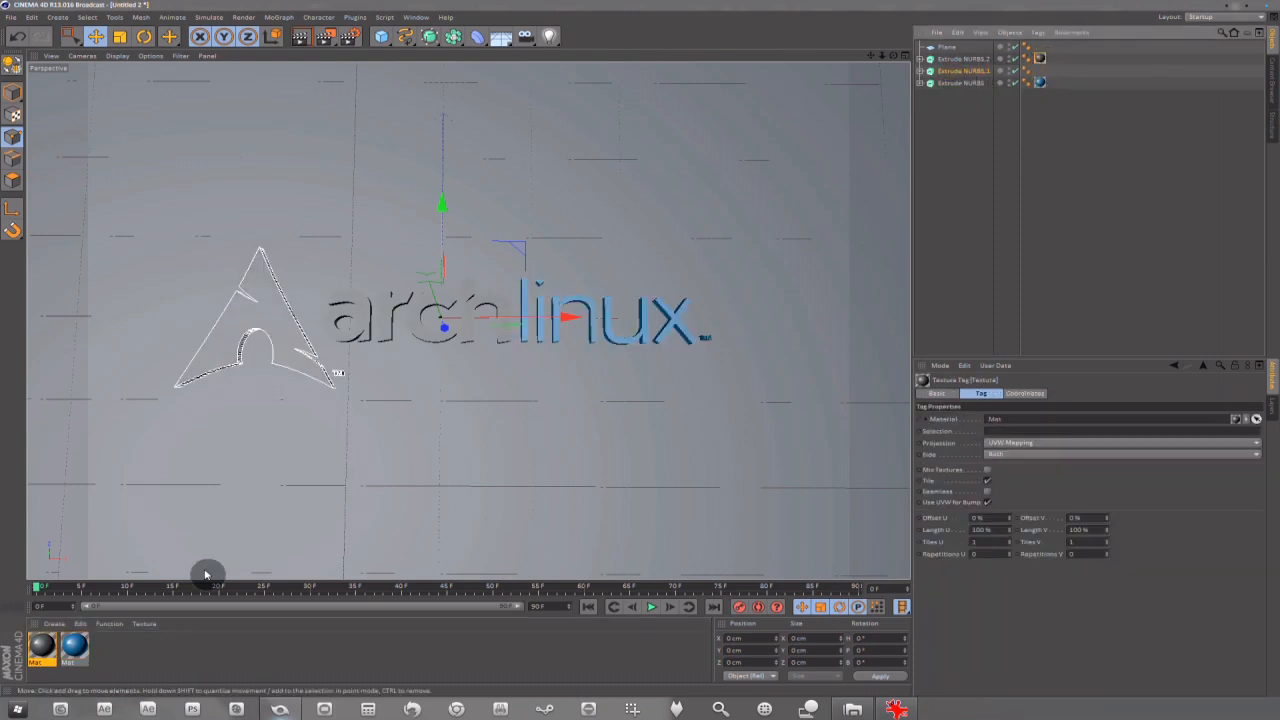
click(75, 650)
drag(74, 655, 946, 76)
click(946, 73)
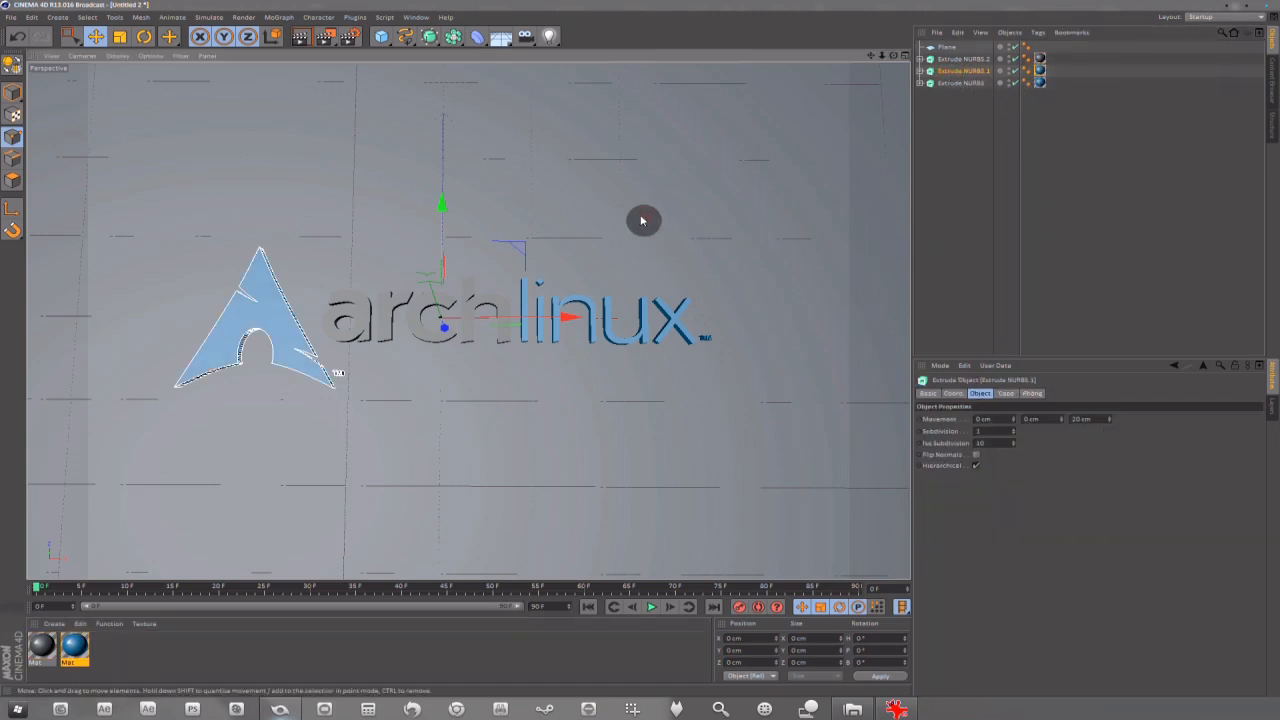
key(ctrl+r)
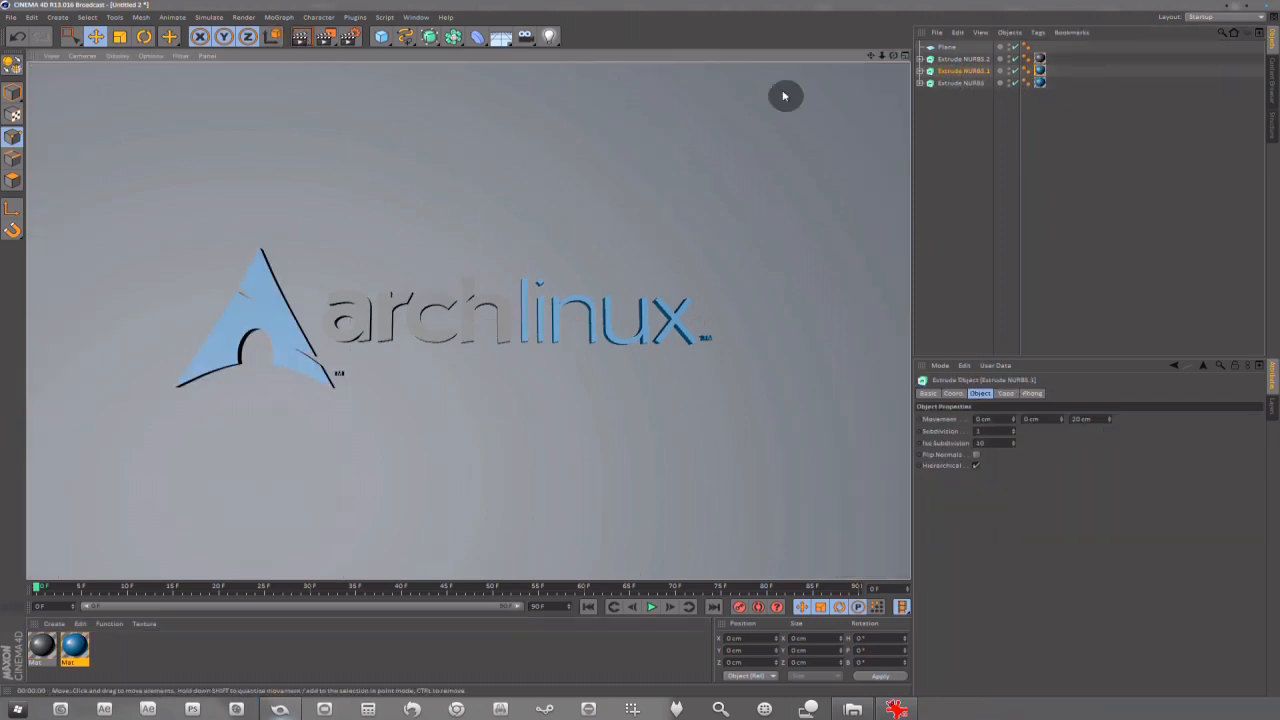
- Set the start cap of all three Extrude NURBS objects to Fillet Cap and render a preview
click(896, 57)
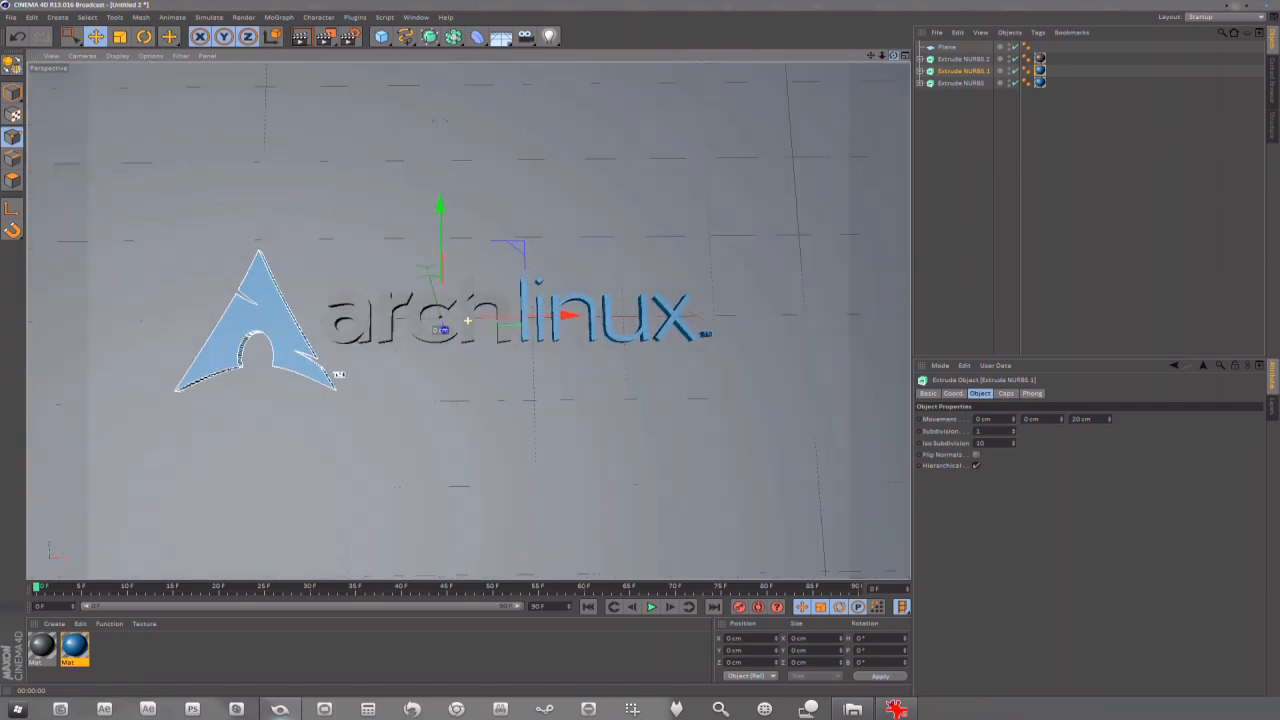
drag(882, 57, 910, 75)
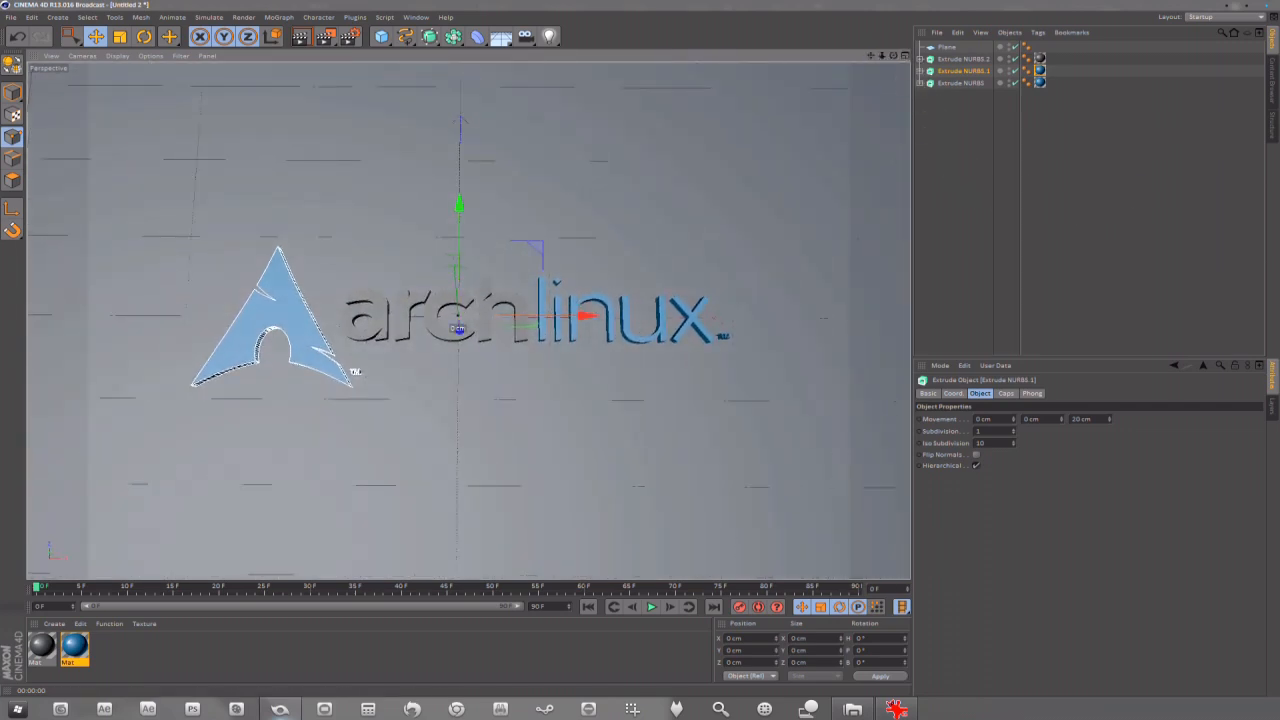
click(960, 60)
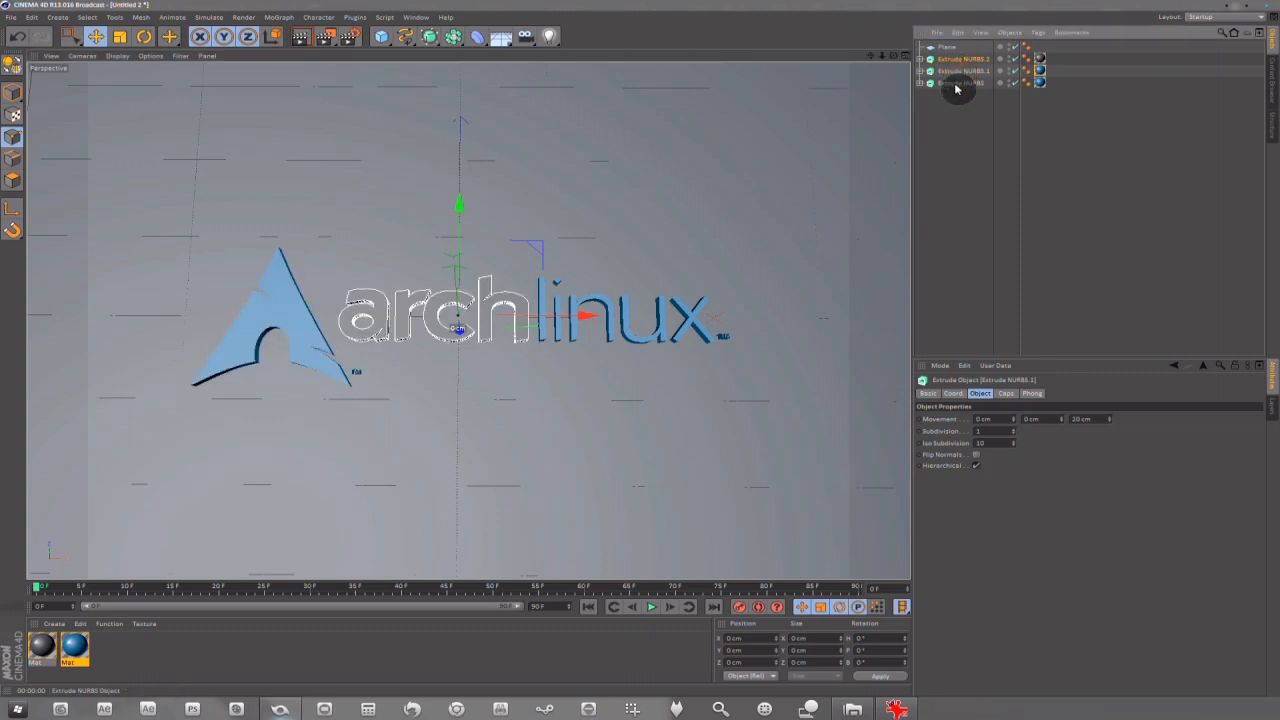
shift+click(955, 84)
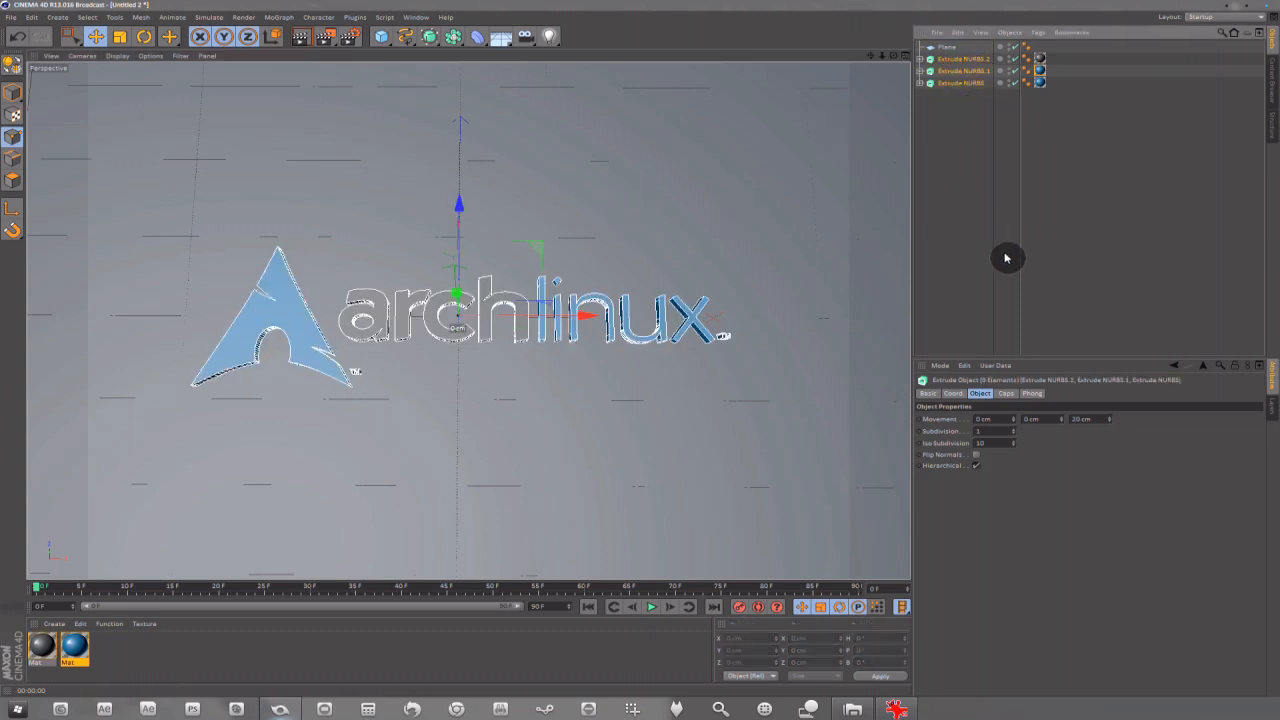
click(1006, 394)
click(1016, 418)
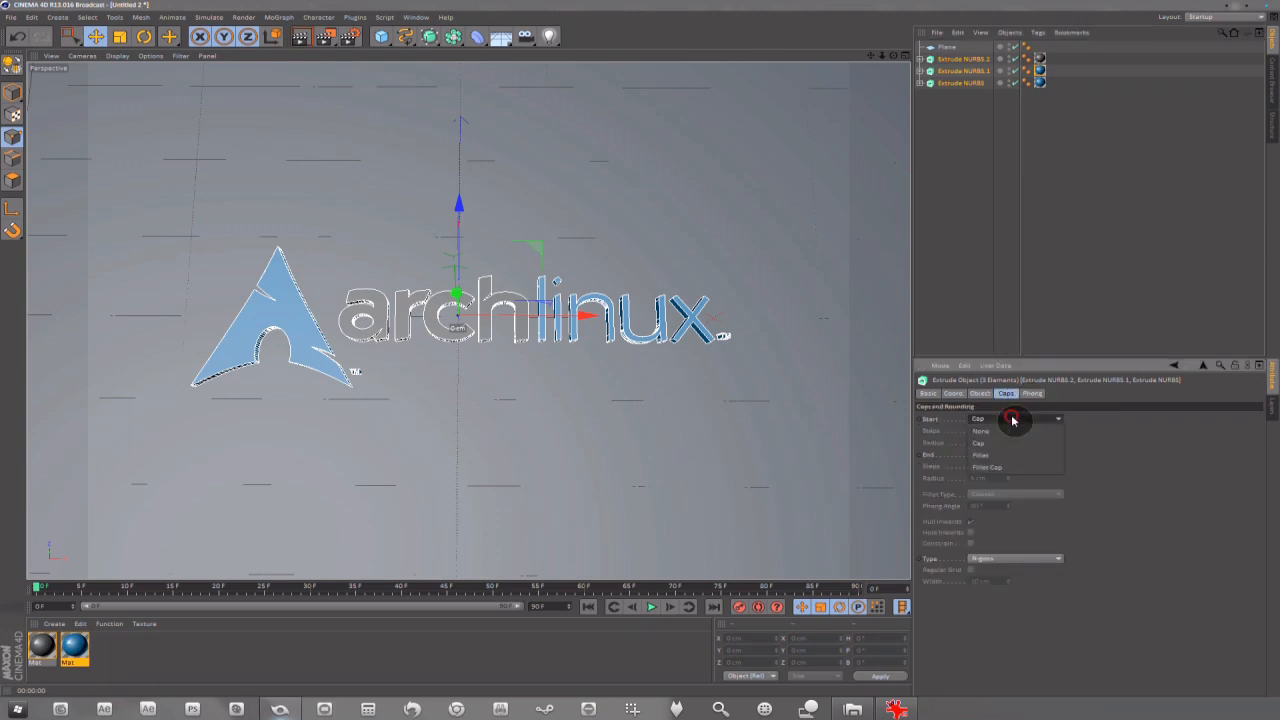
click(990, 467)
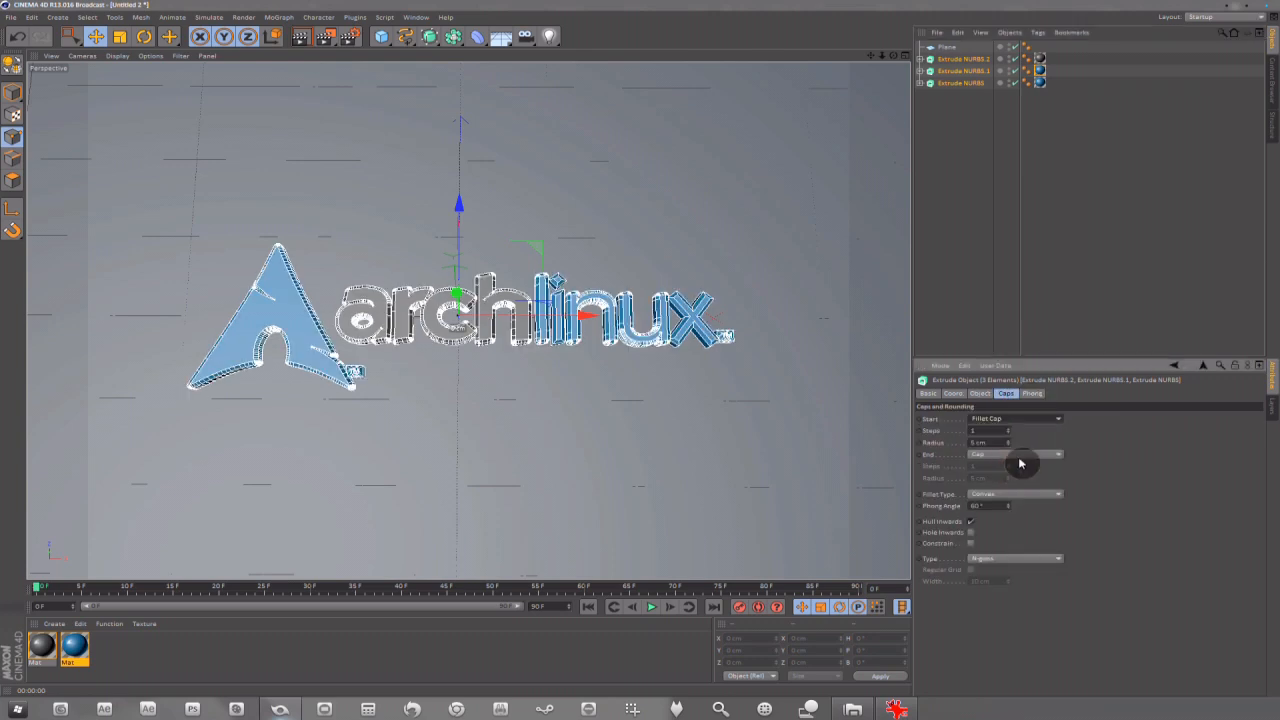
click(309, 42)
- Set the start fillet radius of all three Extrude NURBS objects to 2 cm and render a preview
click(961, 84)
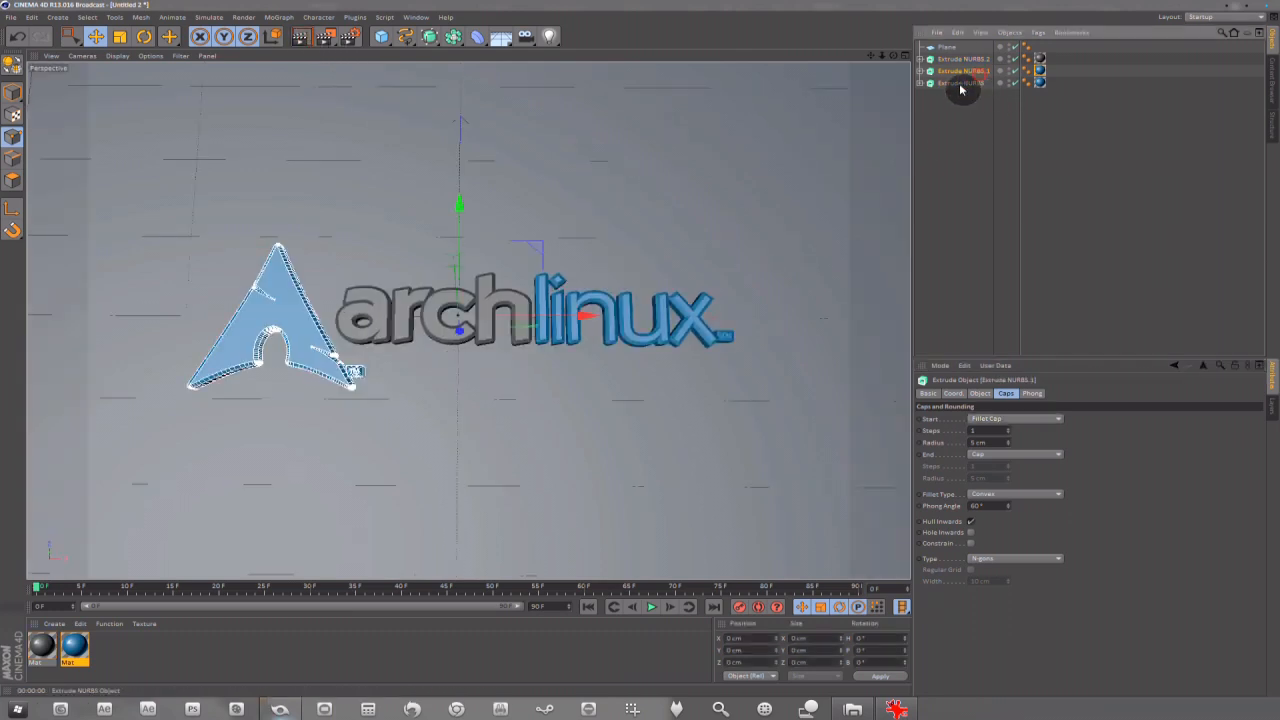
click(961, 86)
shift+click(965, 60)
click(976, 443)
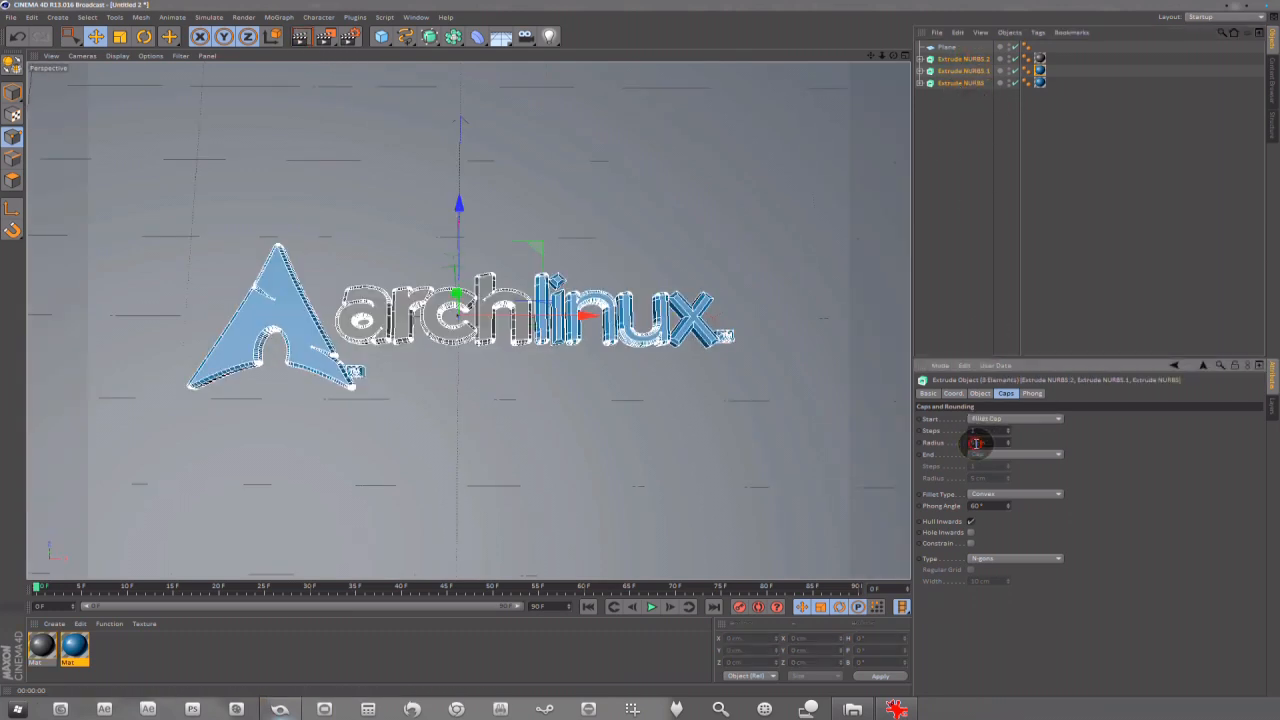
key(Return)
click(302, 38)
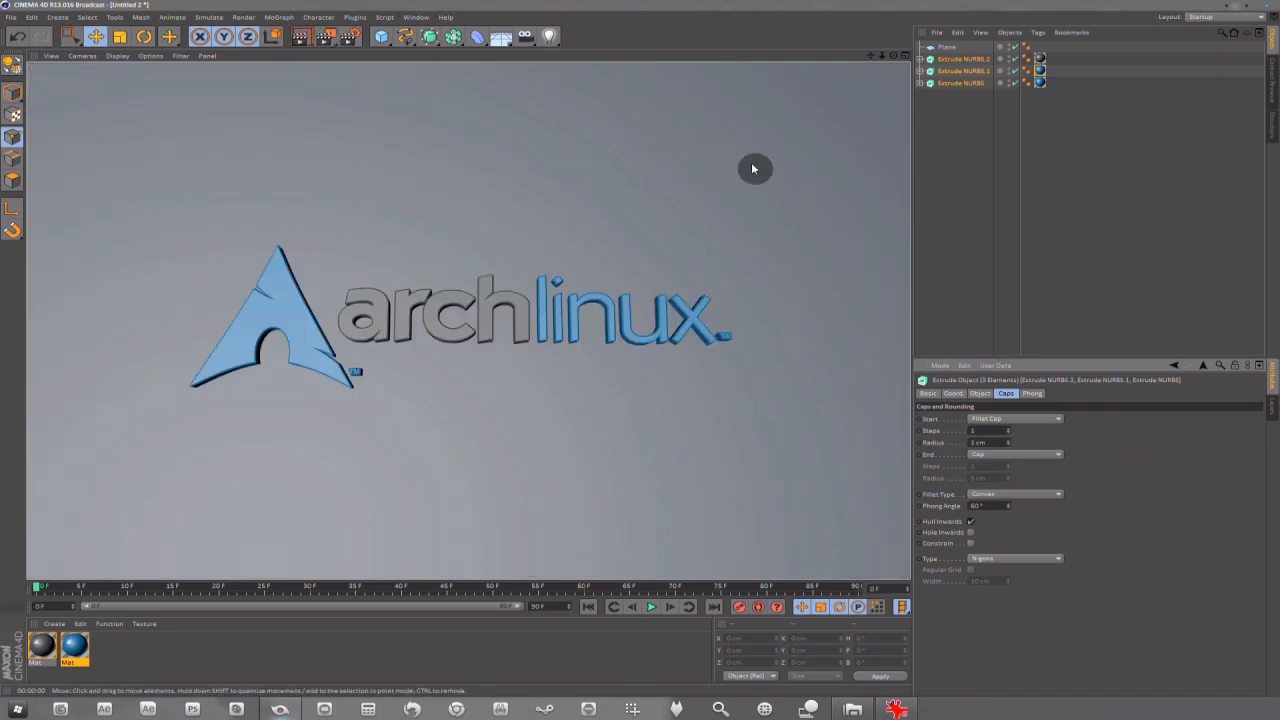
- Try lighting the logo with an omni light raised above and in front of it, render a preview, and delete the light
click(893, 55)
mouse_move(893, 56)
mouse_down()
mouse_move(886, 12)
mouse_move(880, 42)
mouse_move(905, 57)
mouse_move(907, 80)
mouse_move(893, 62)
mouse_up()
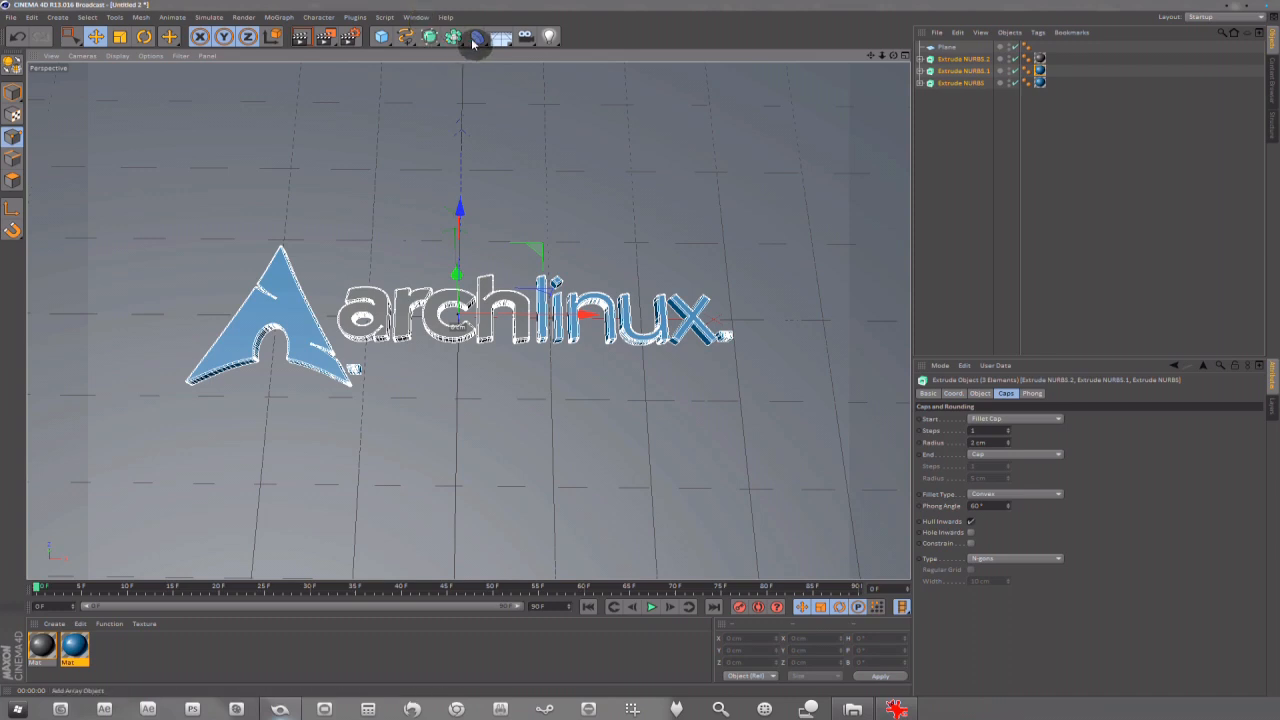
click(548, 37)
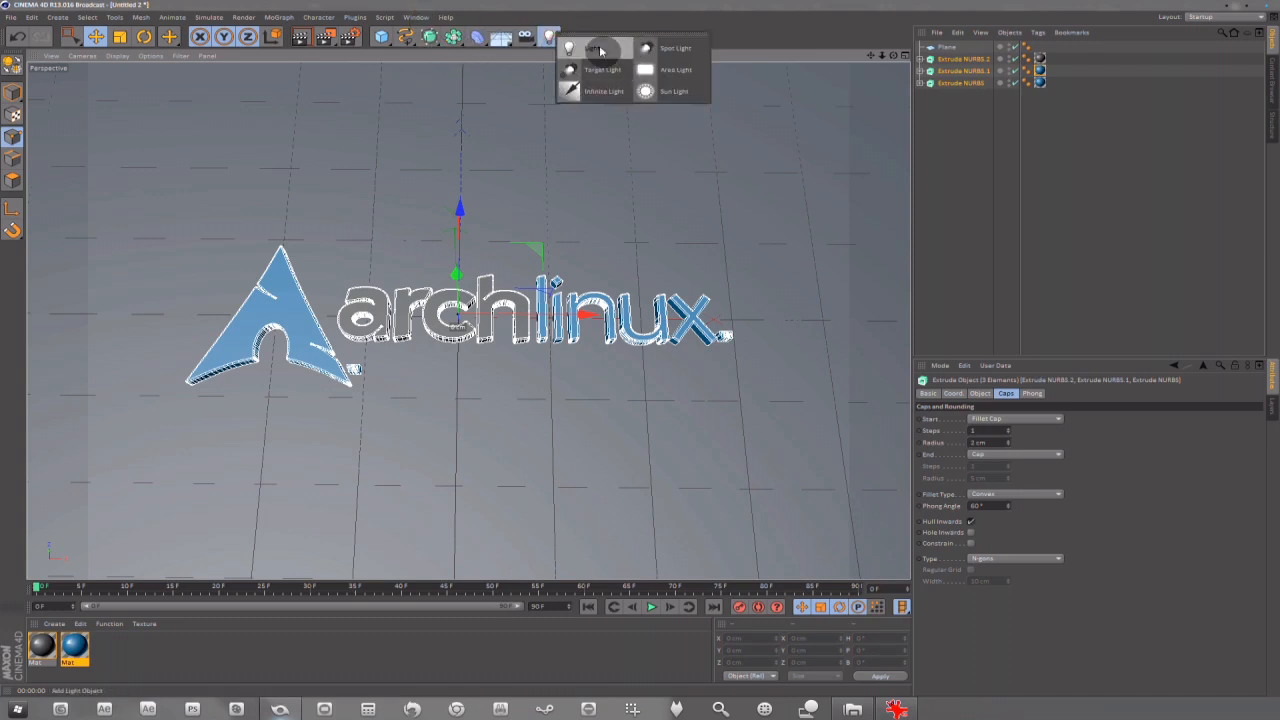
click(600, 50)
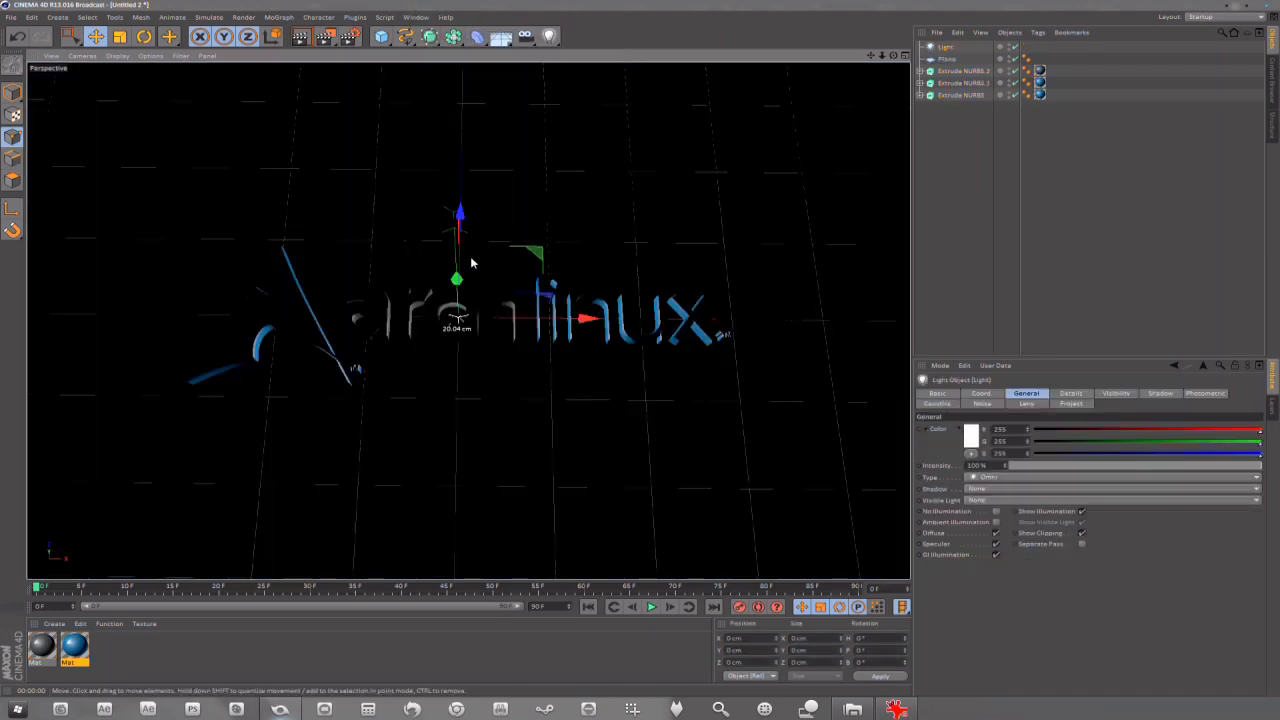
drag(458, 210, 461, 68)
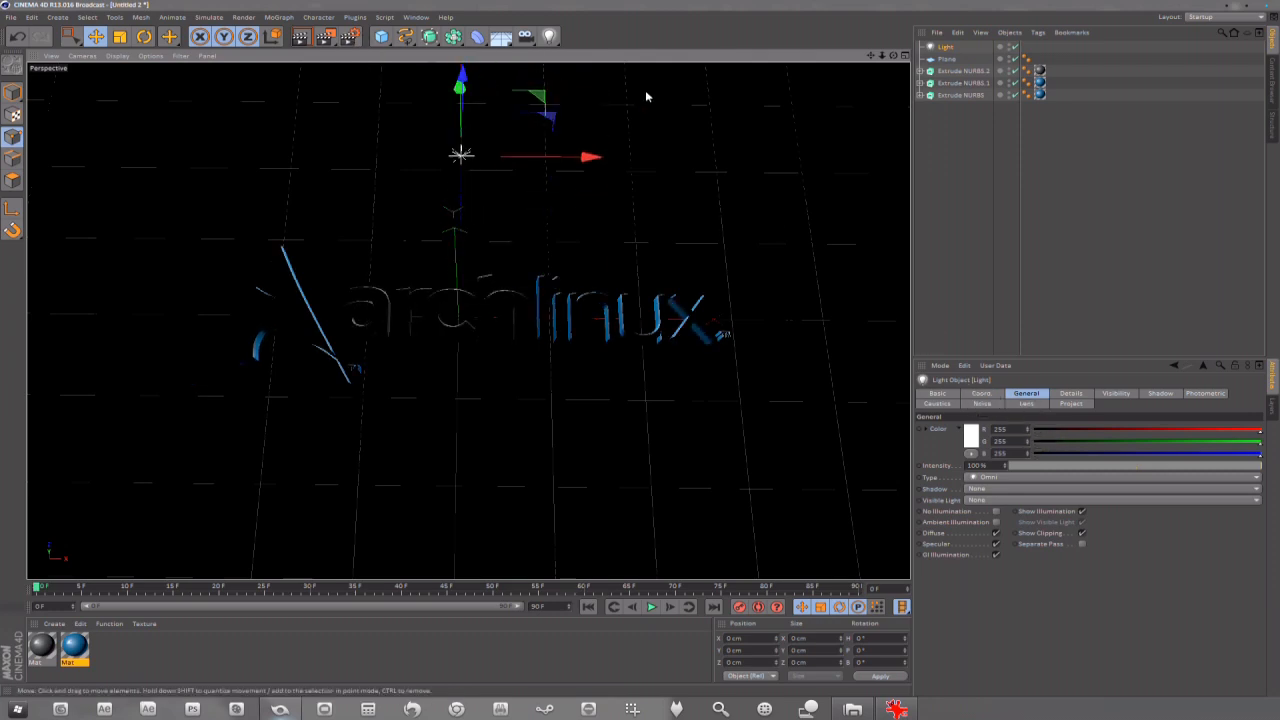
drag(893, 55, 797, 135)
mouse_move(478, 187)
mouse_down()
mouse_move(463, 114)
mouse_move(491, 171)
mouse_up()
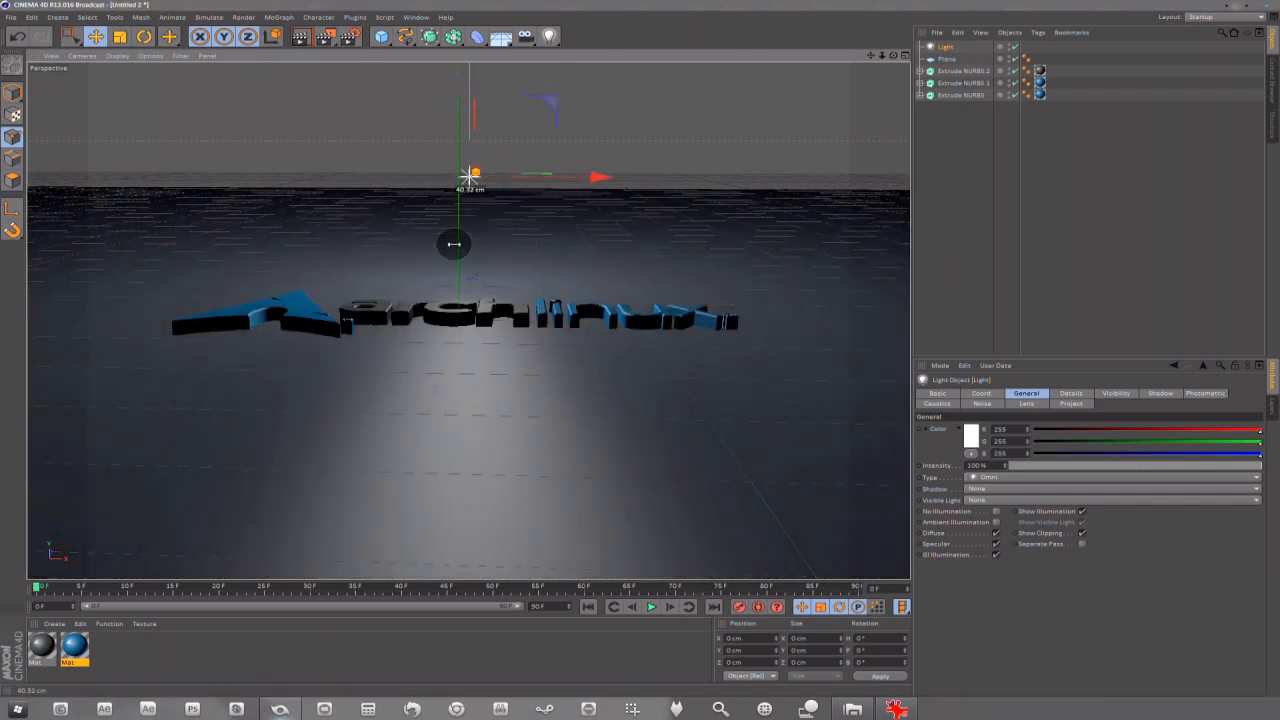
drag(454, 244, 254, 531)
drag(893, 55, 893, 180)
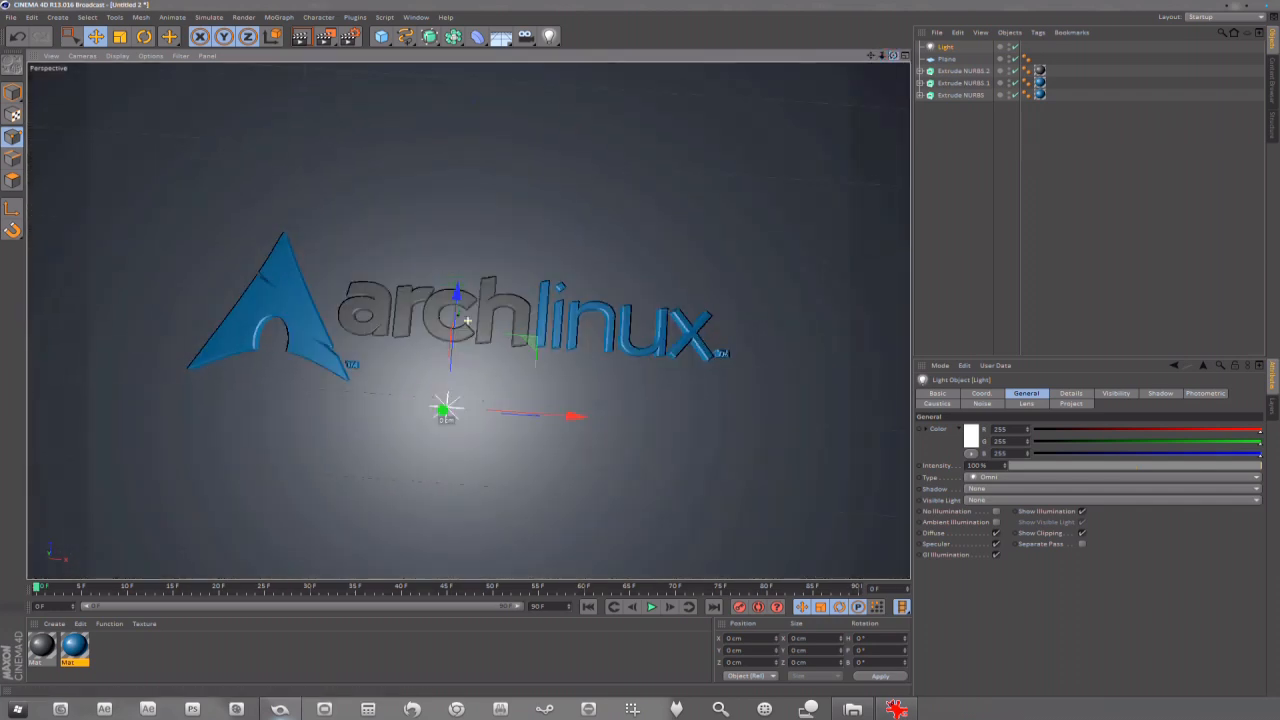
click(303, 35)
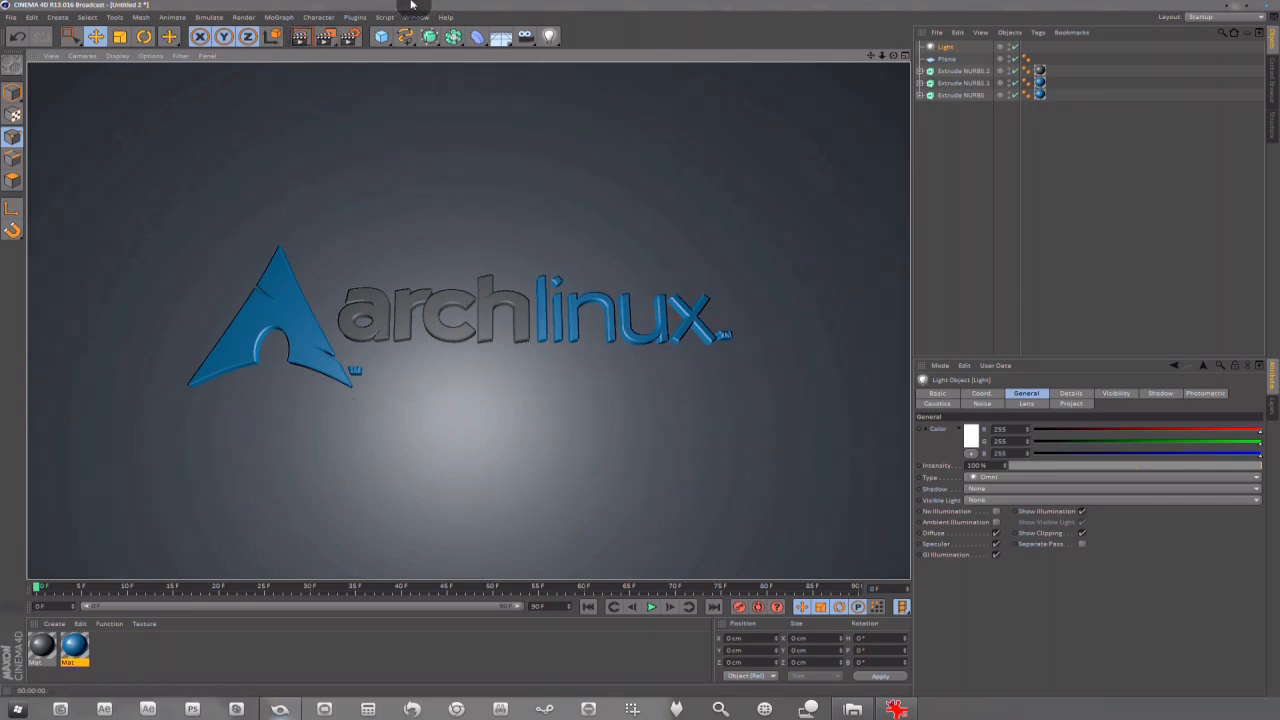
key(Delete)
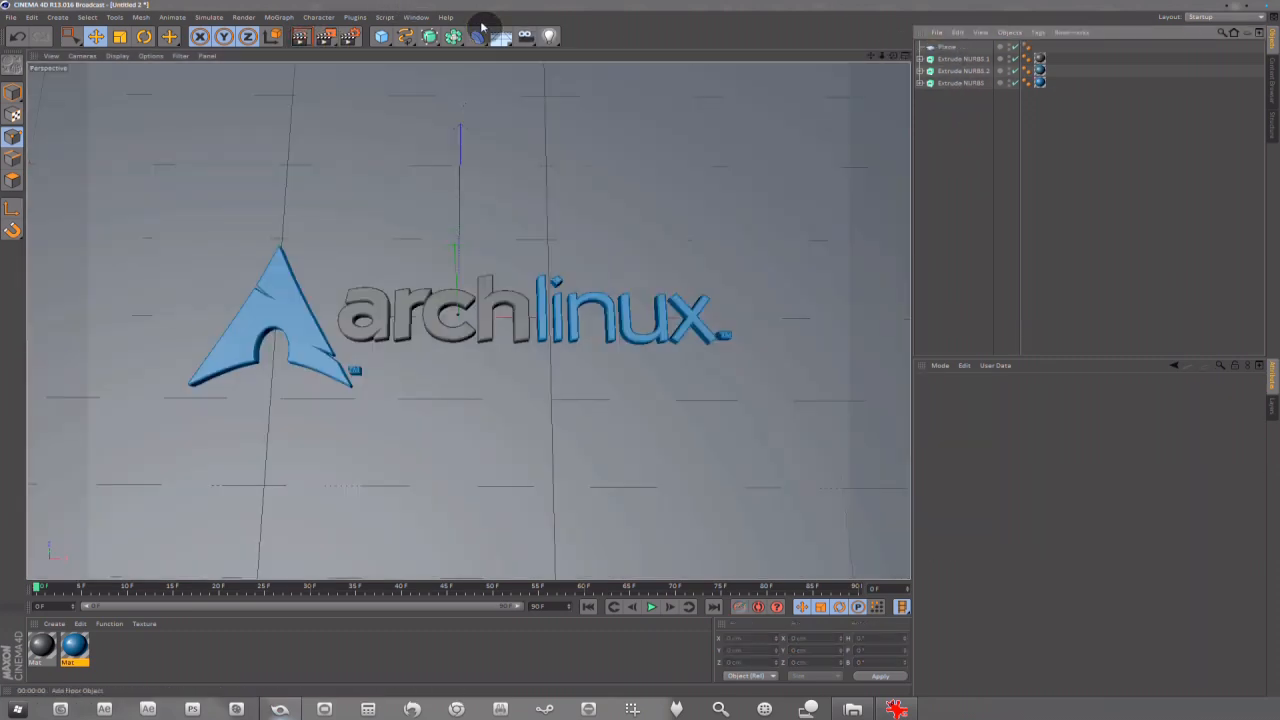
- Open the Content Browser and display the presets of the GreyscalegorillaHDRILightKitPro1.5 library
click(422, 18)
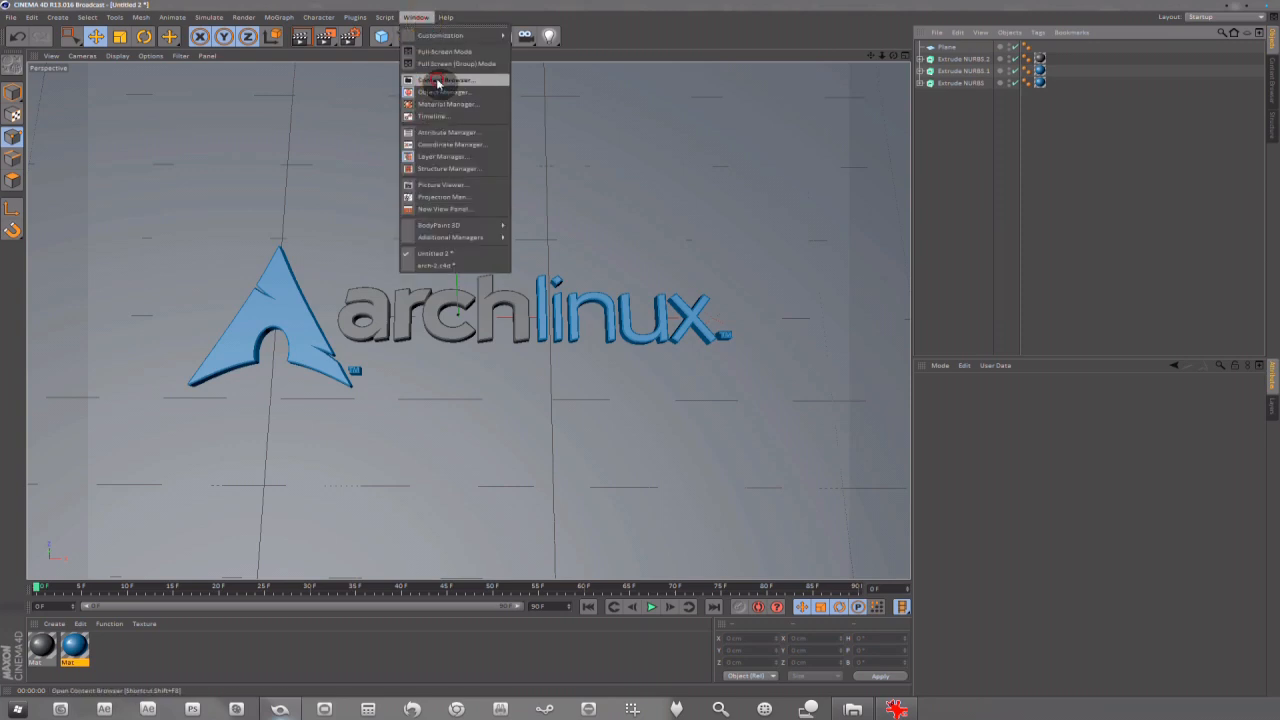
click(437, 80)
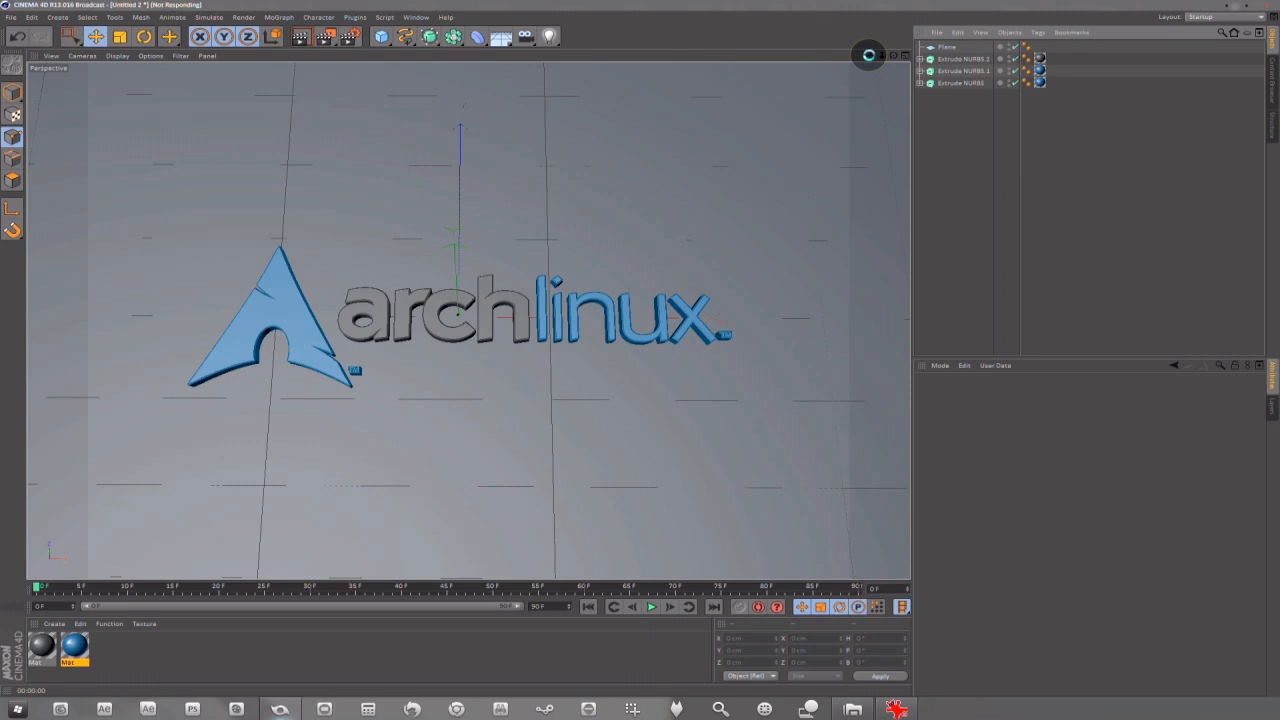
drag(543, 9, 563, 54)
click(512, 146)
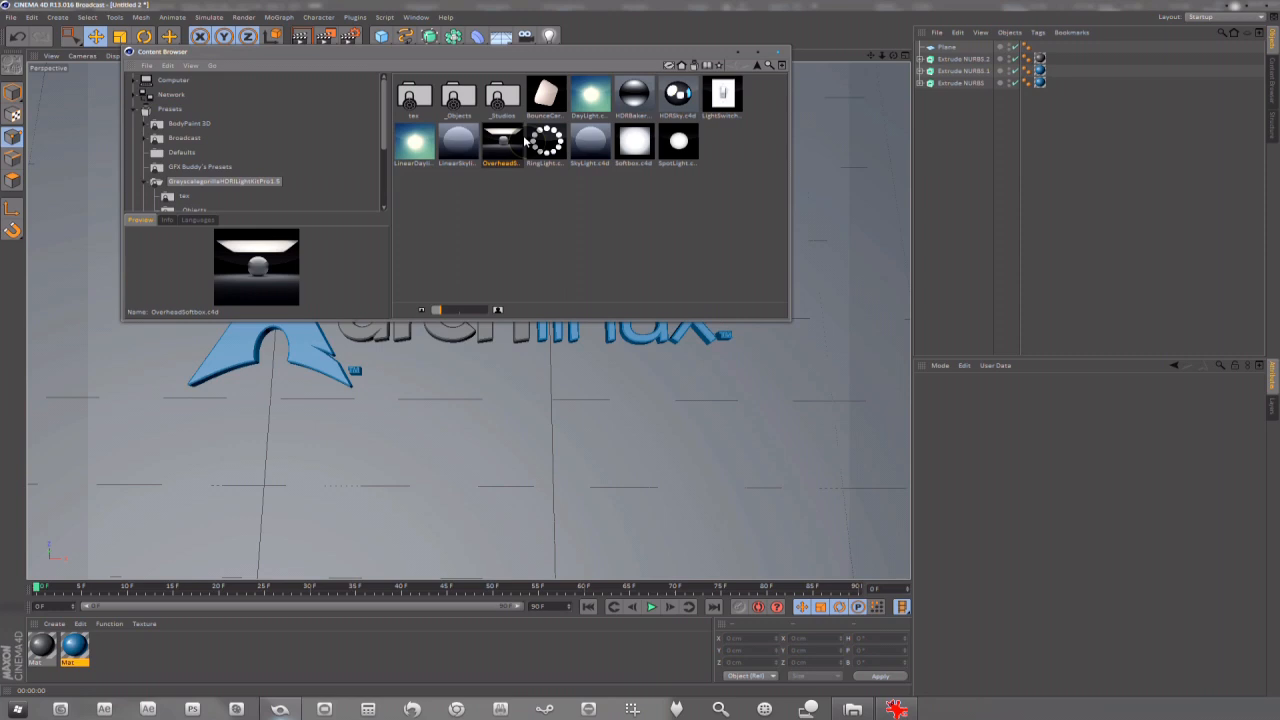
click(143, 182)
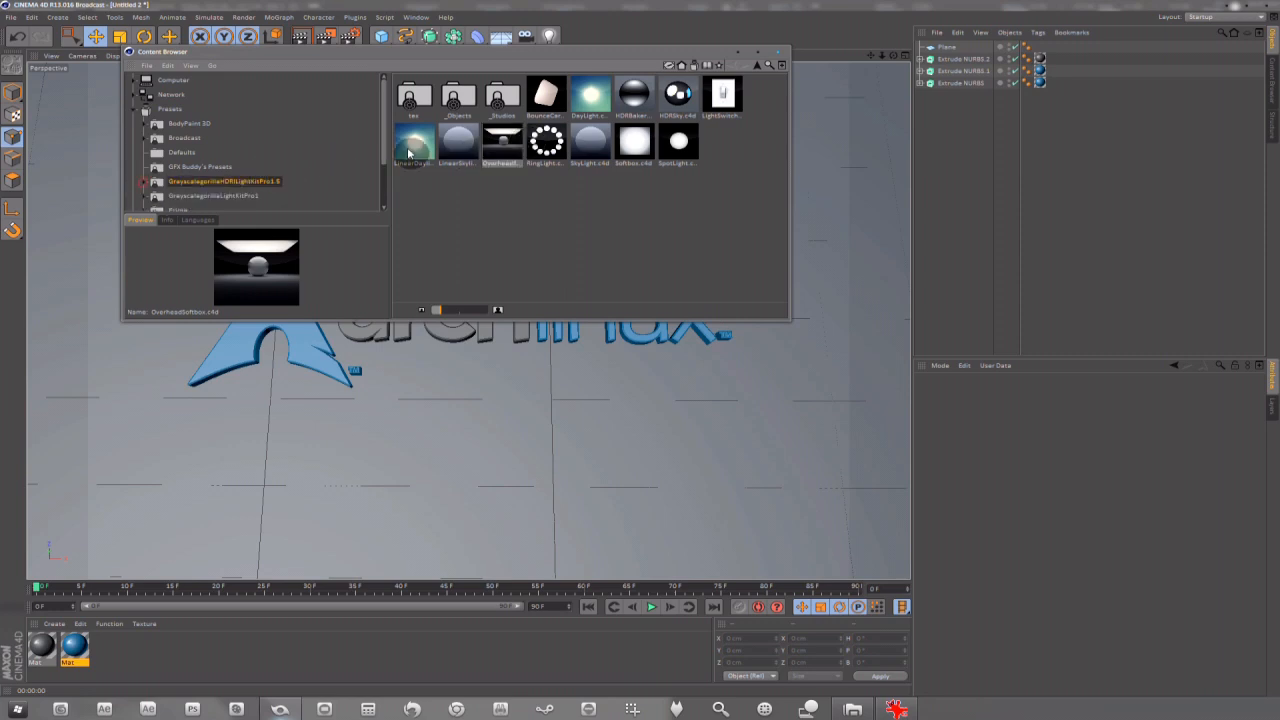
scroll(386, 155, down, 2)
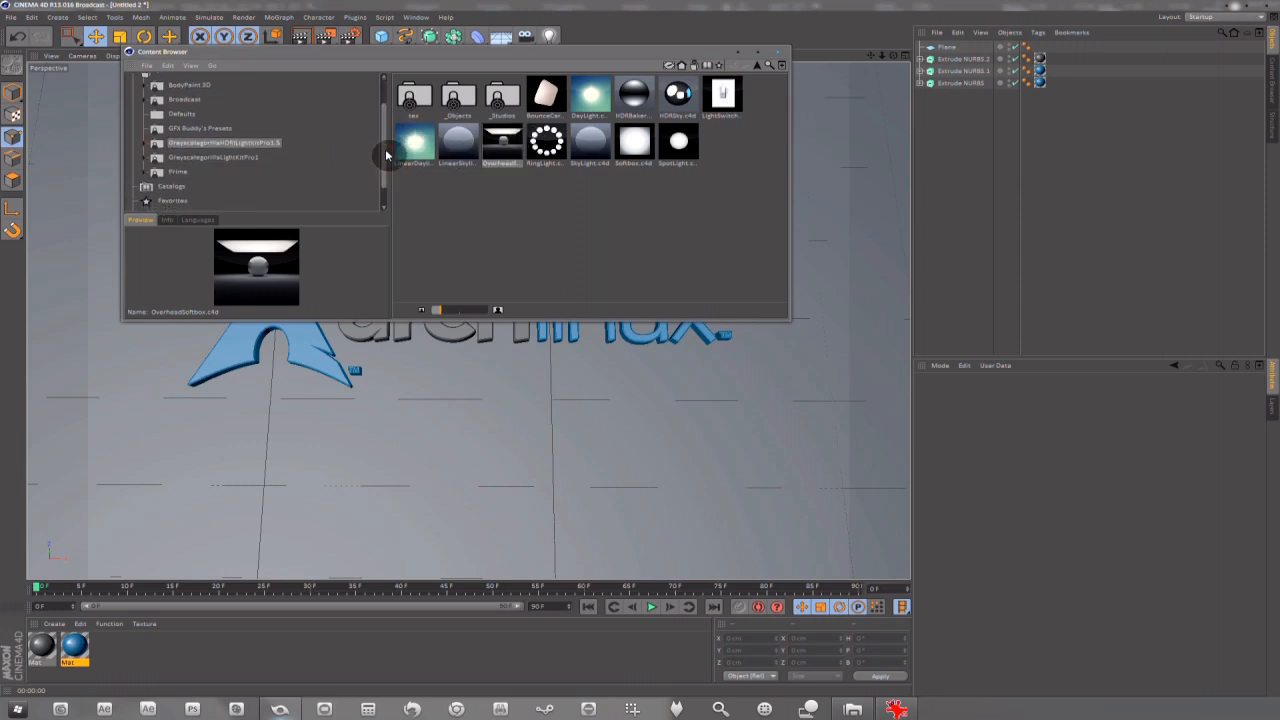
click(148, 146)
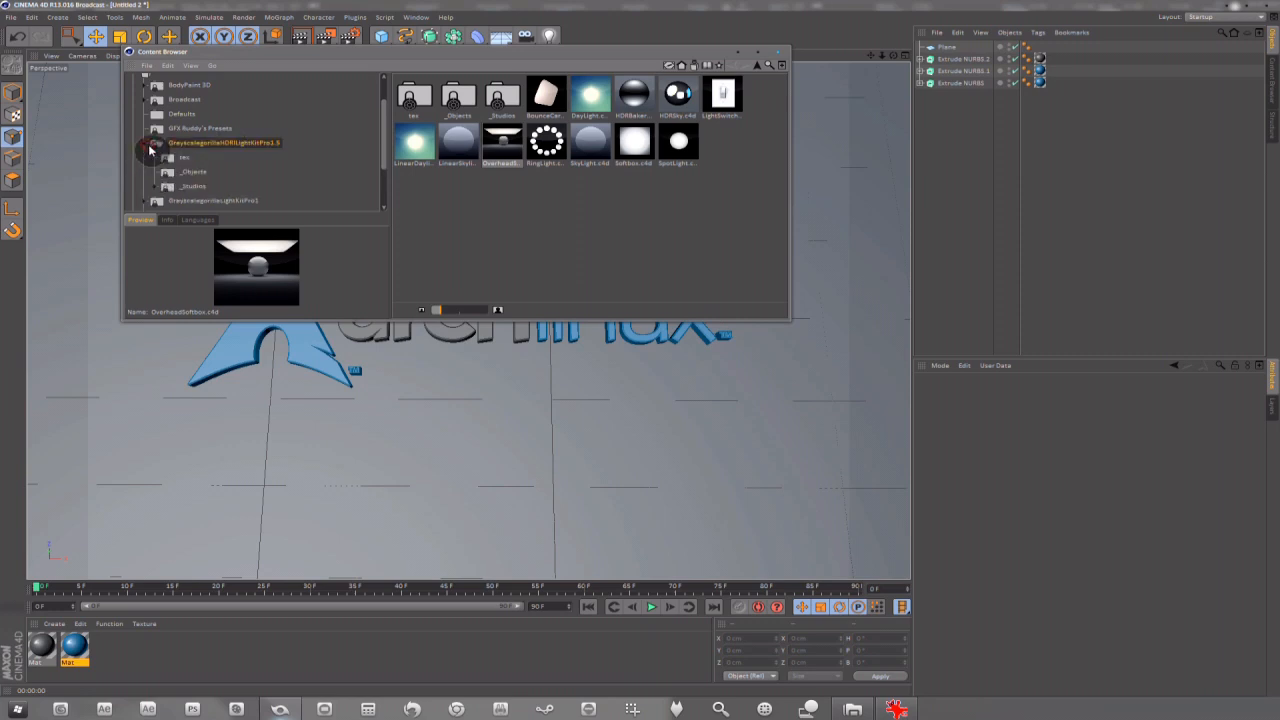
click(194, 174)
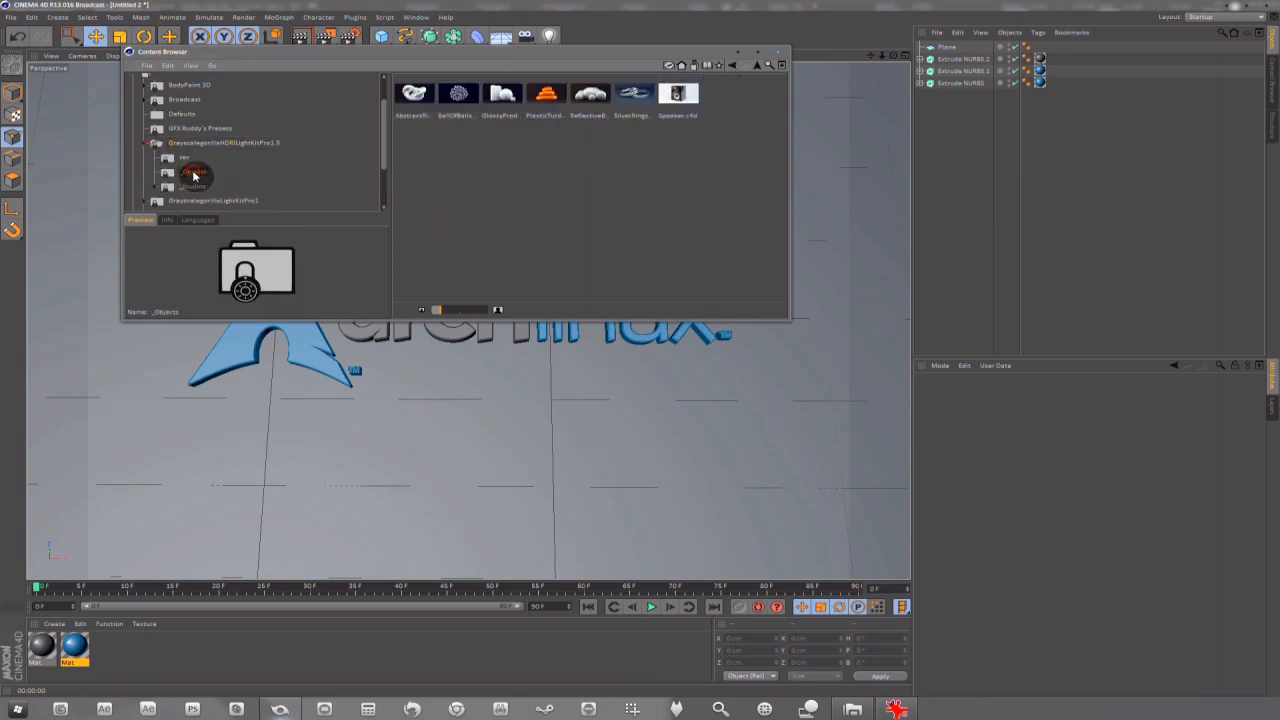
click(191, 146)
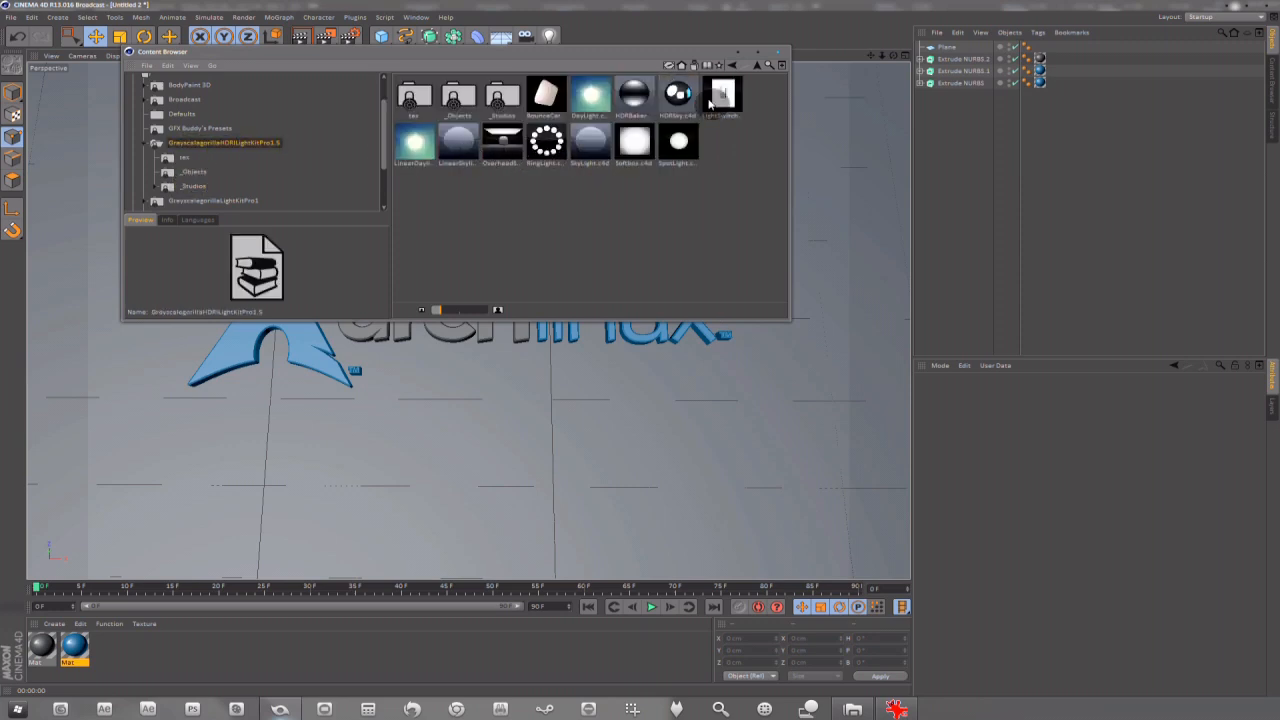
- Add the Softbox.c4d light preset from the light kit to the scene and close the Content Browser
click(502, 142)
click(546, 95)
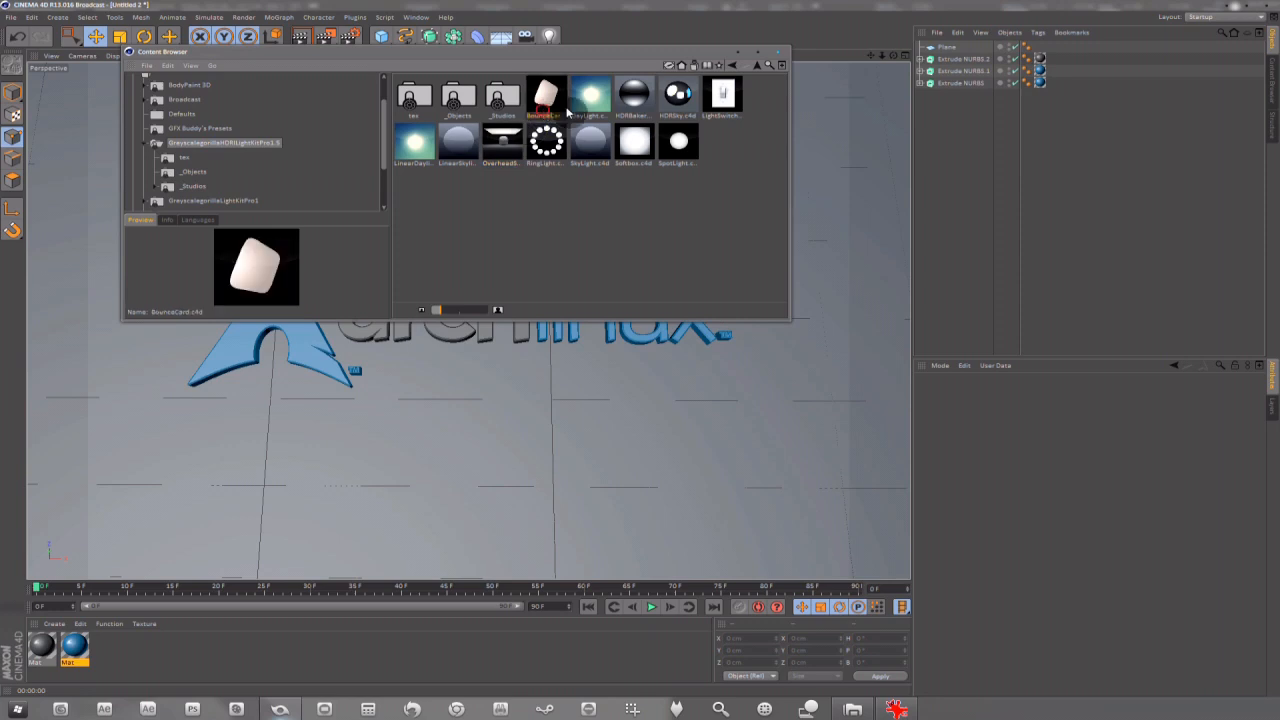
click(634, 152)
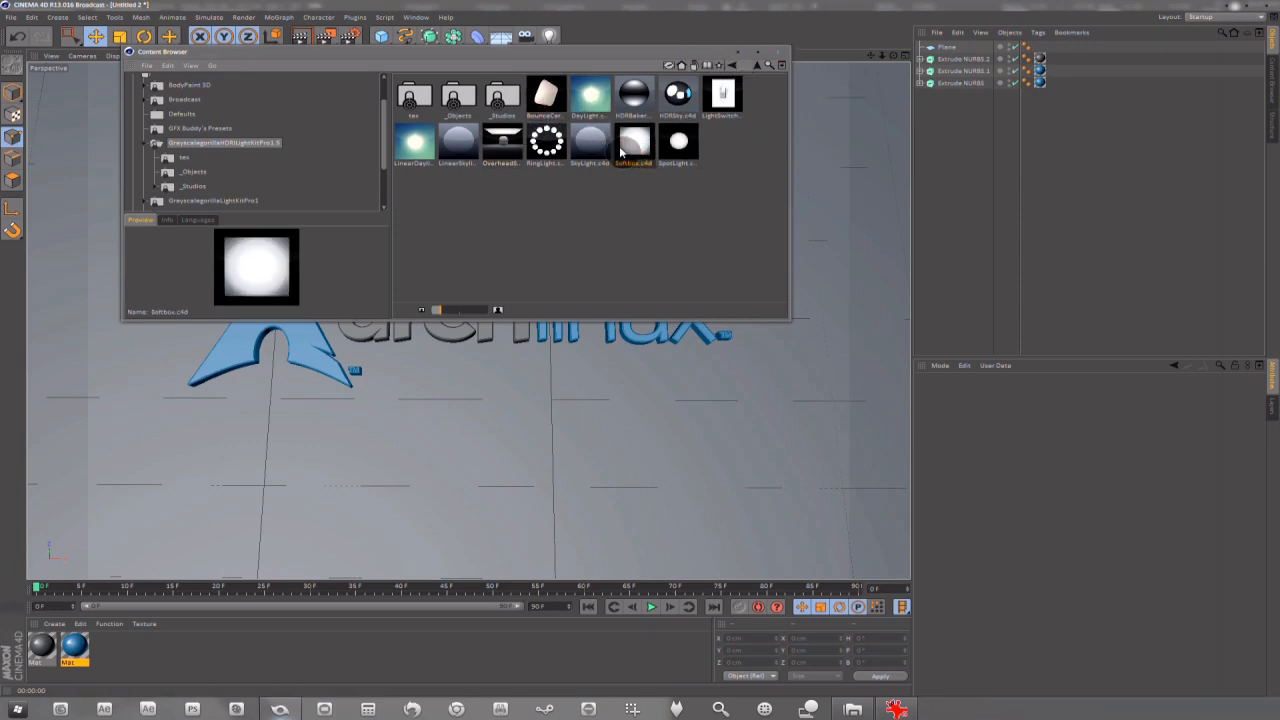
double_click(621, 151)
click(782, 65)
- Set the softbox's X rotation to -180° so the light stands centred behind the logo
drag(893, 58, 893, 60)
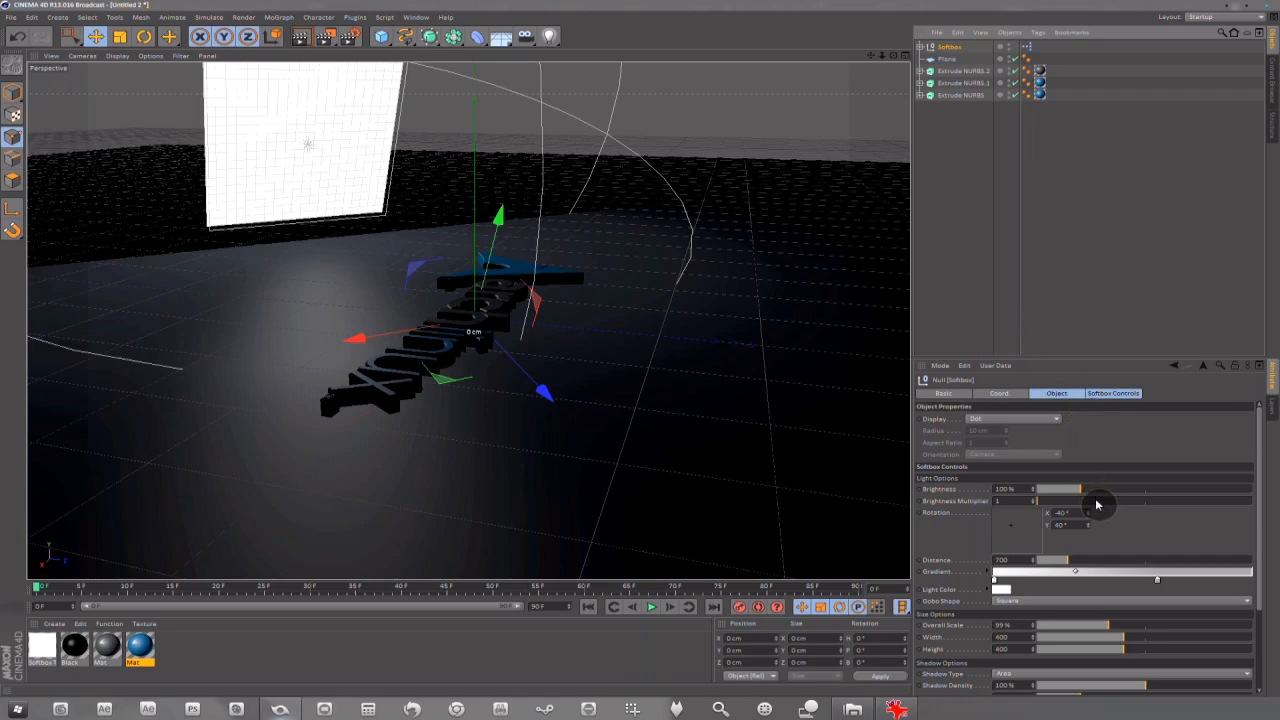
drag(1090, 514, 1087, 24)
drag(894, 56, 1092, 72)
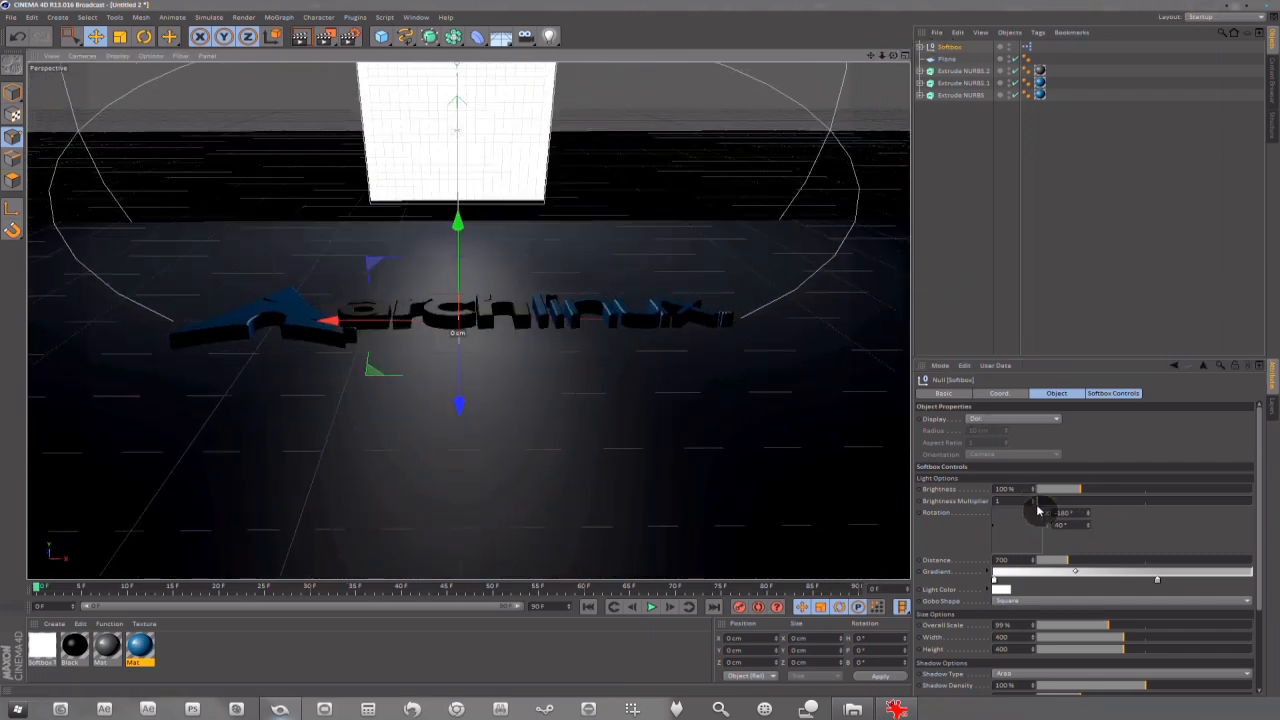
- Widen the softbox to nearly its maximum width and set its gobo shape to Window
drag(1127, 641, 1248, 646)
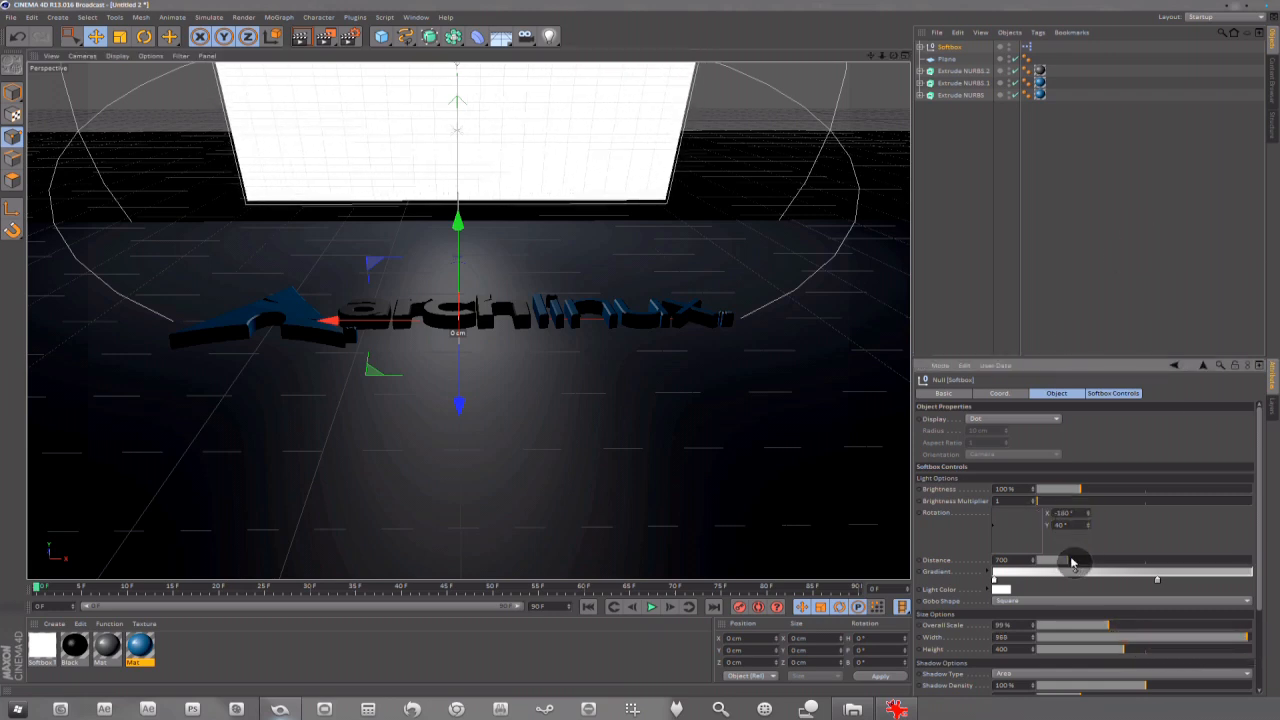
click(1028, 601)
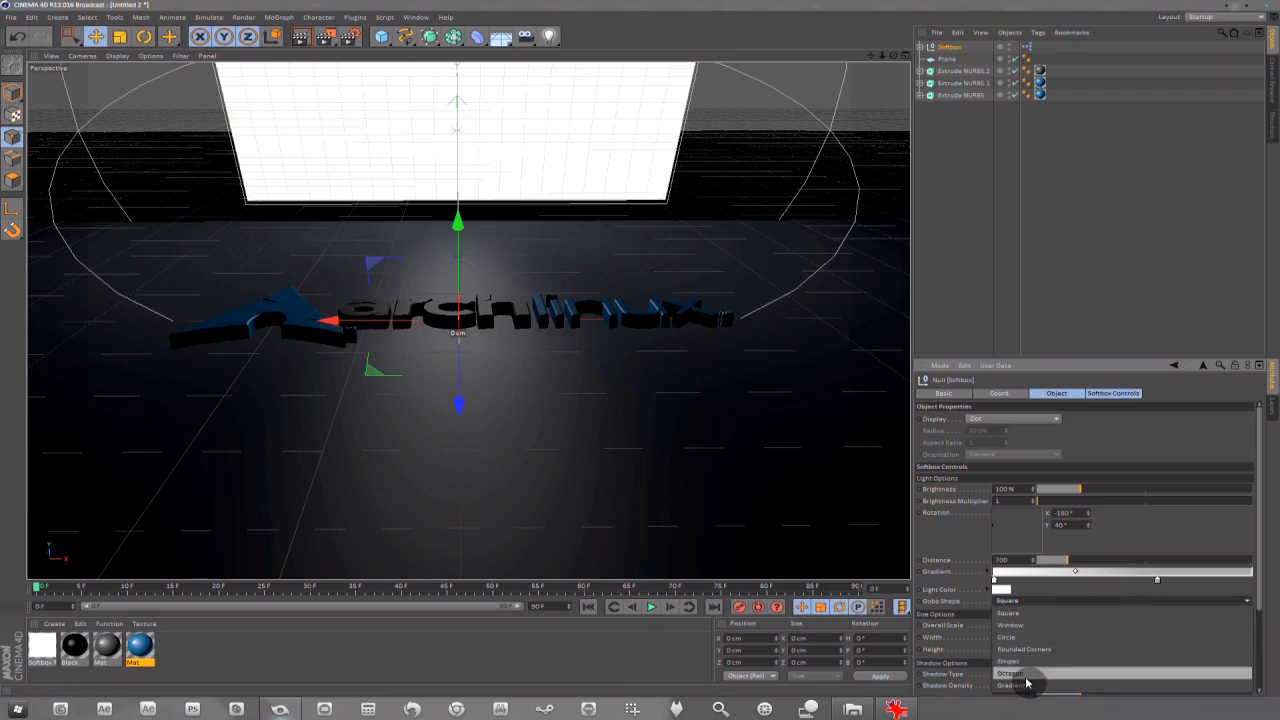
click(1032, 625)
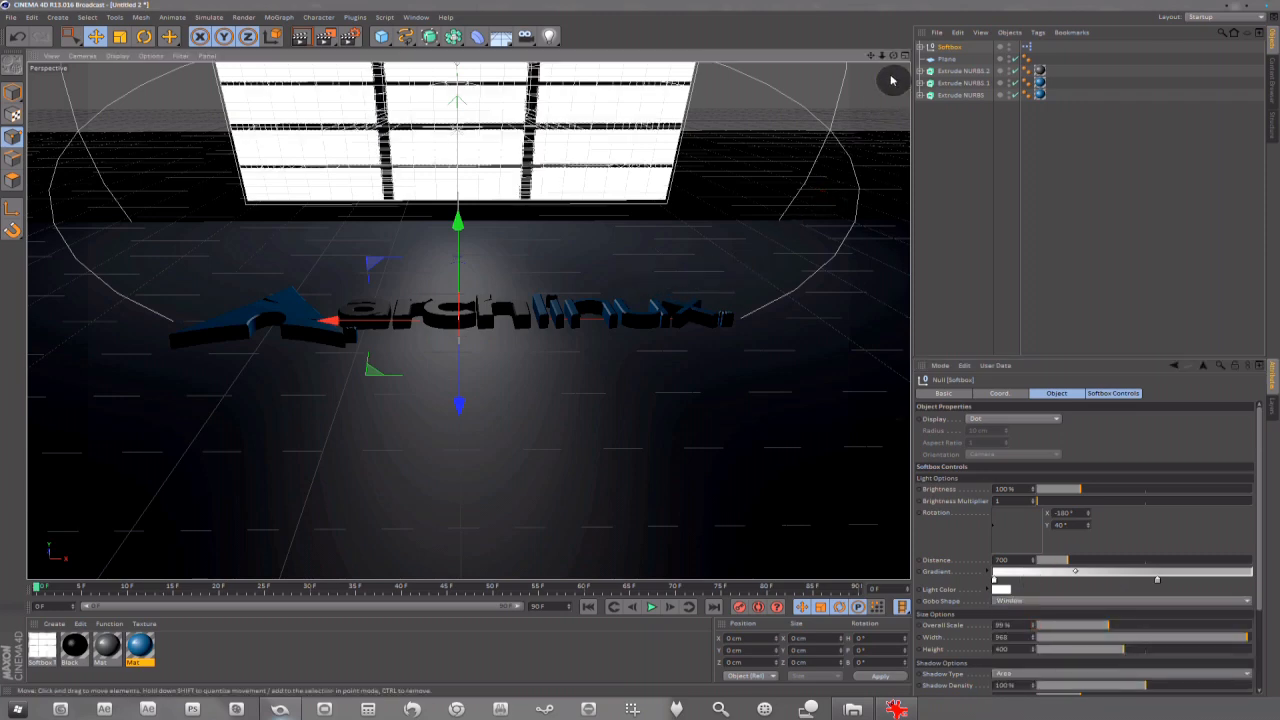
- Raise the softbox brightness to 162% and render a preview of the logo from above
drag(893, 56, 906, 102)
drag(1100, 492, 1111, 493)
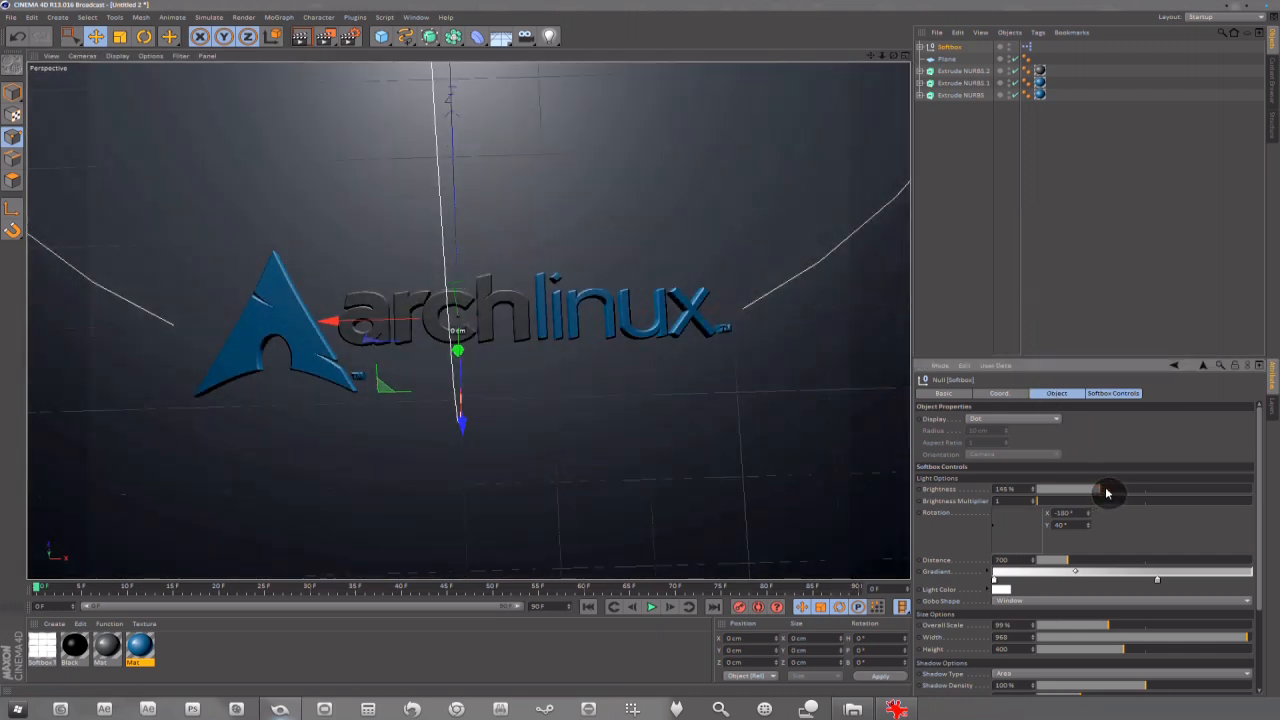
click(305, 42)
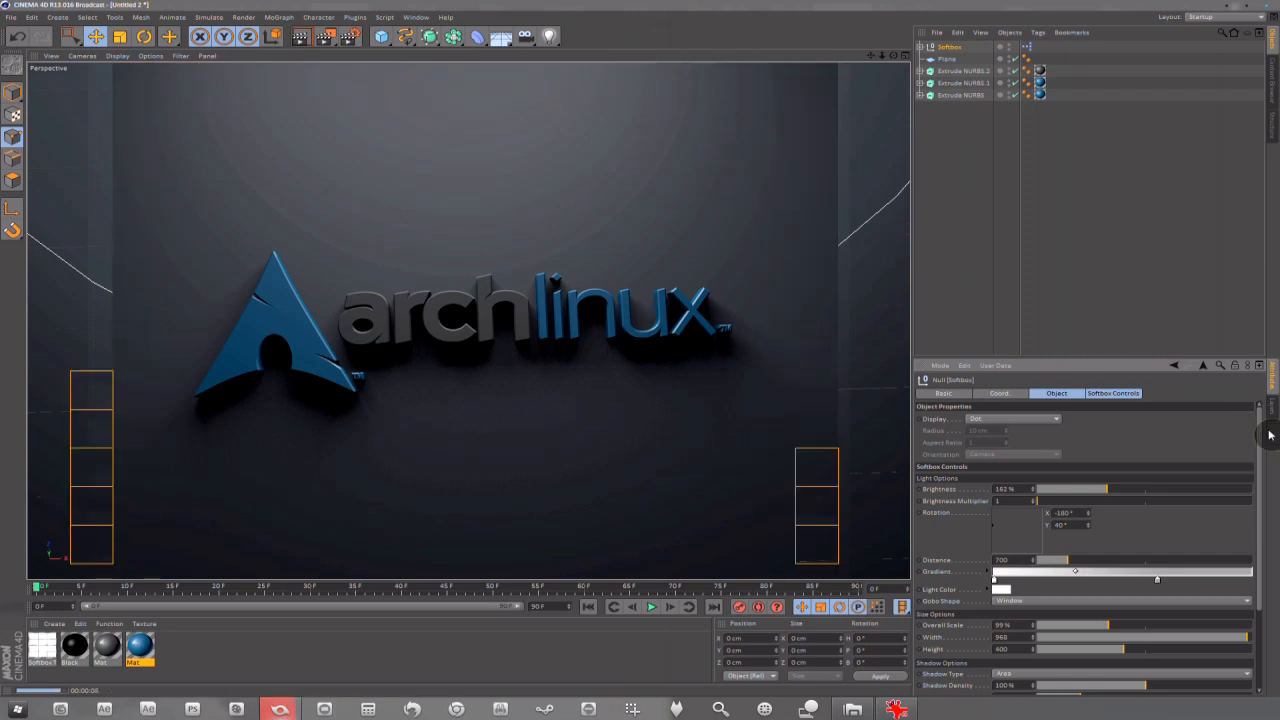
- Set the softbox's area shadow quality to 100%
scroll(1260, 430, down, 2)
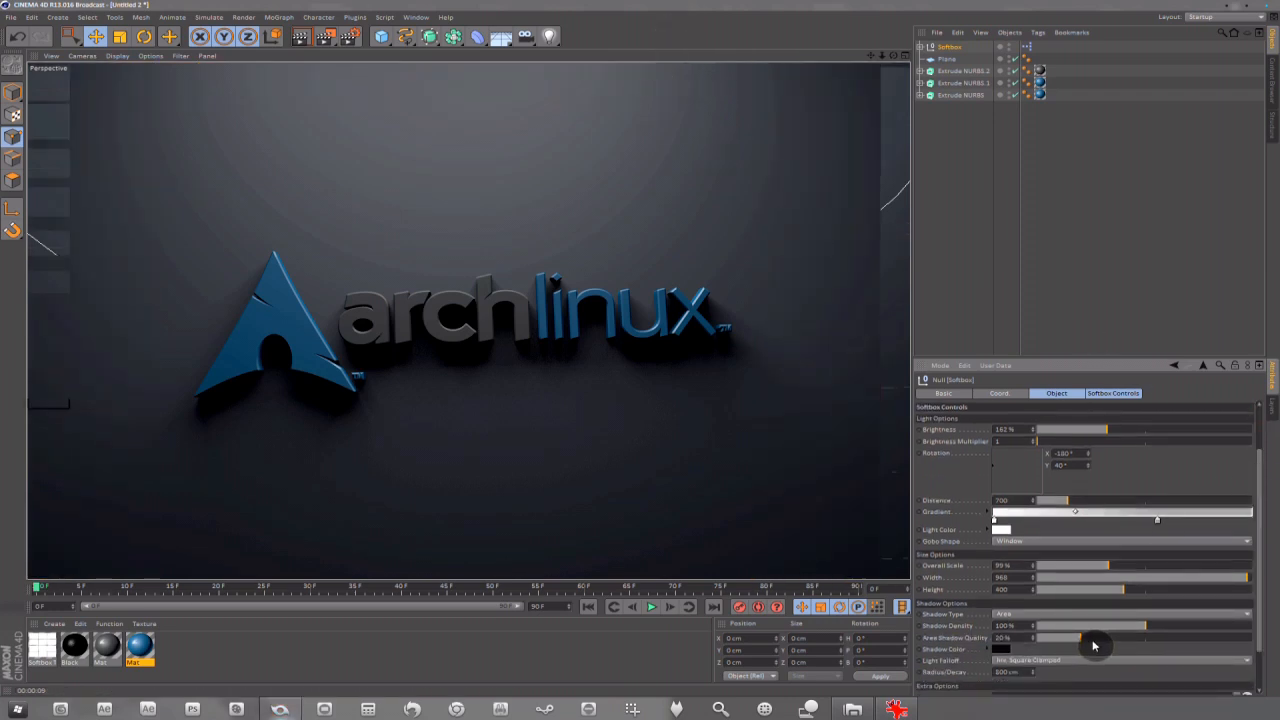
drag(1086, 642, 1245, 638)
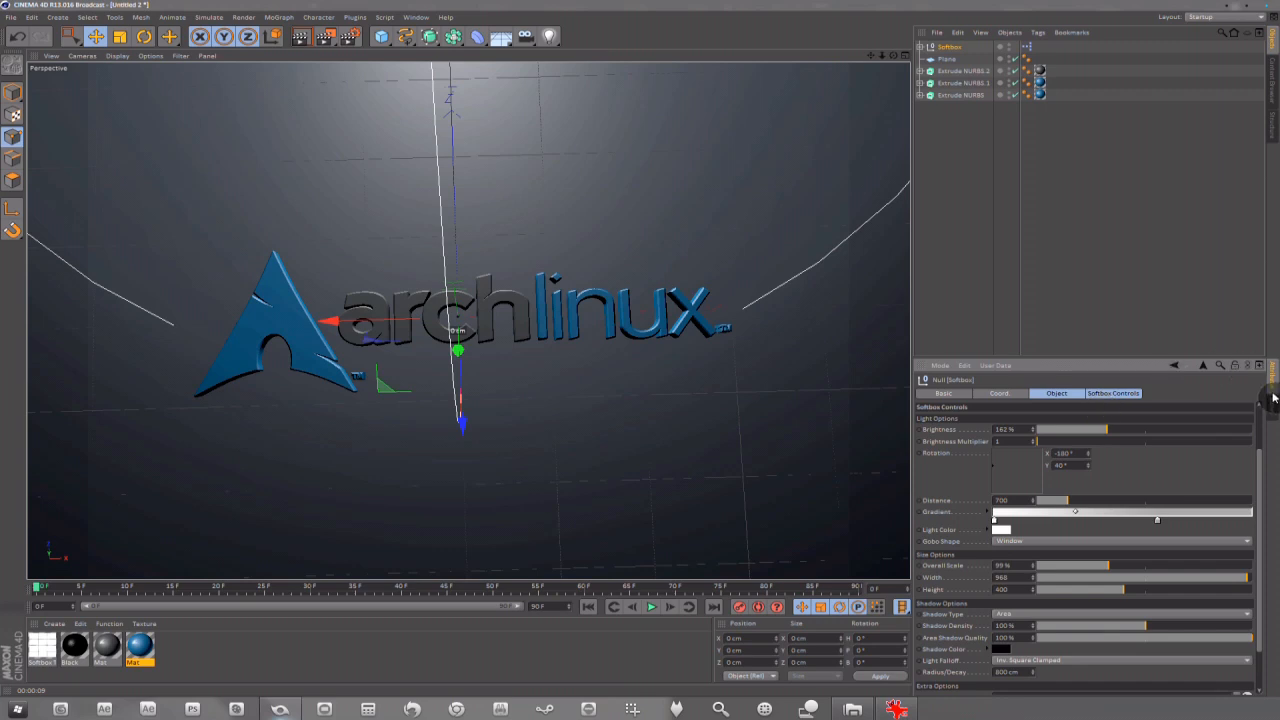
drag(894, 57, 894, 58)
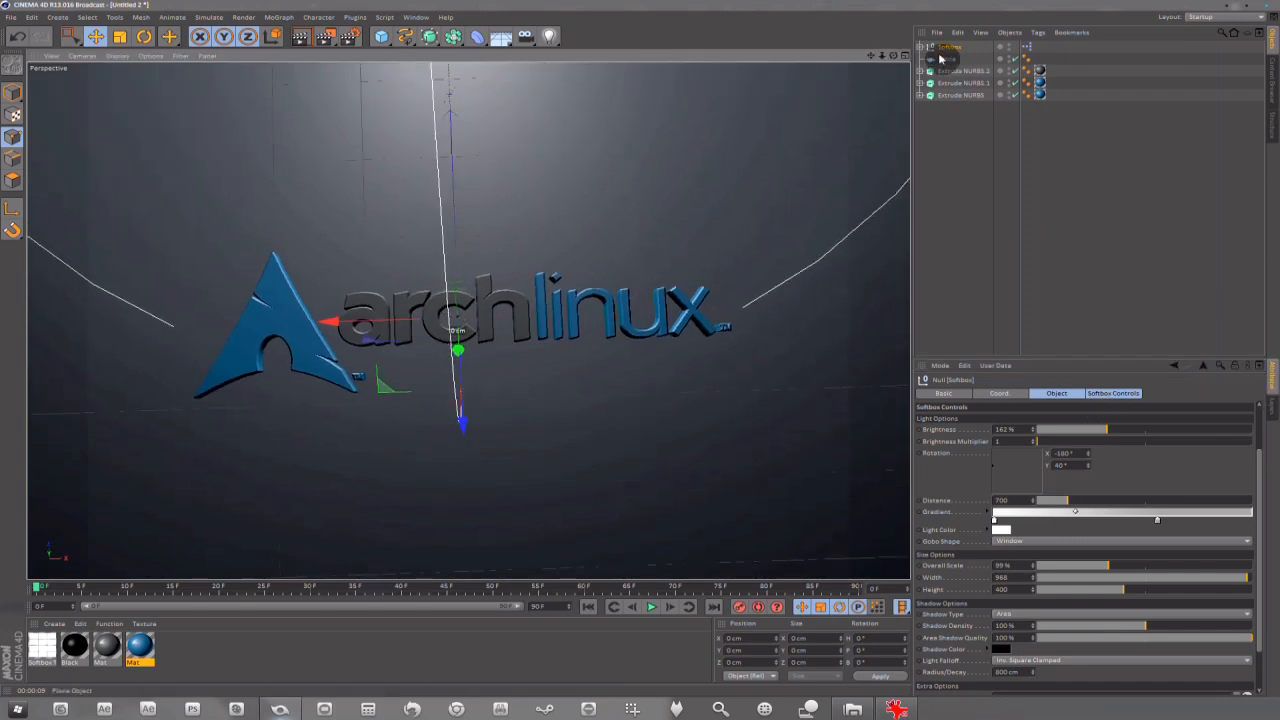
click(943, 49)
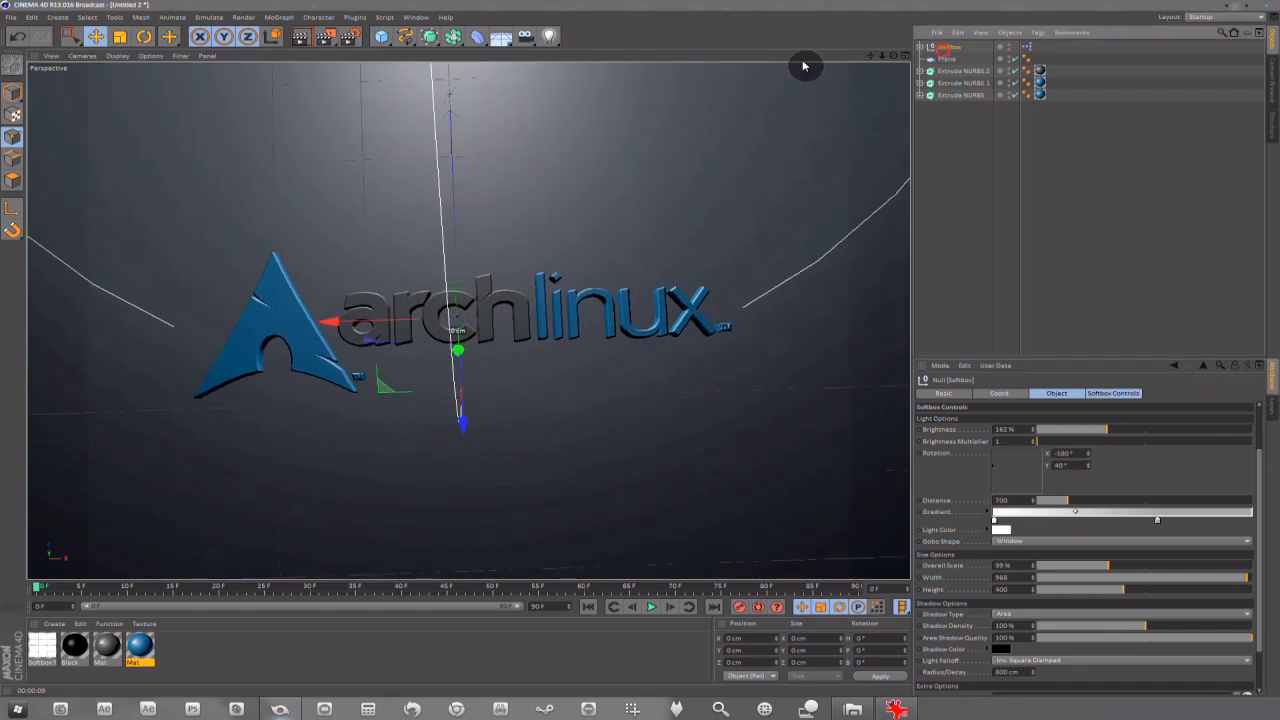
- Set the render output size to 1920 x 1200 pixels at a resolution of 300 DPI
click(353, 40)
drag(297, 23, 367, 160)
double_click(377, 185)
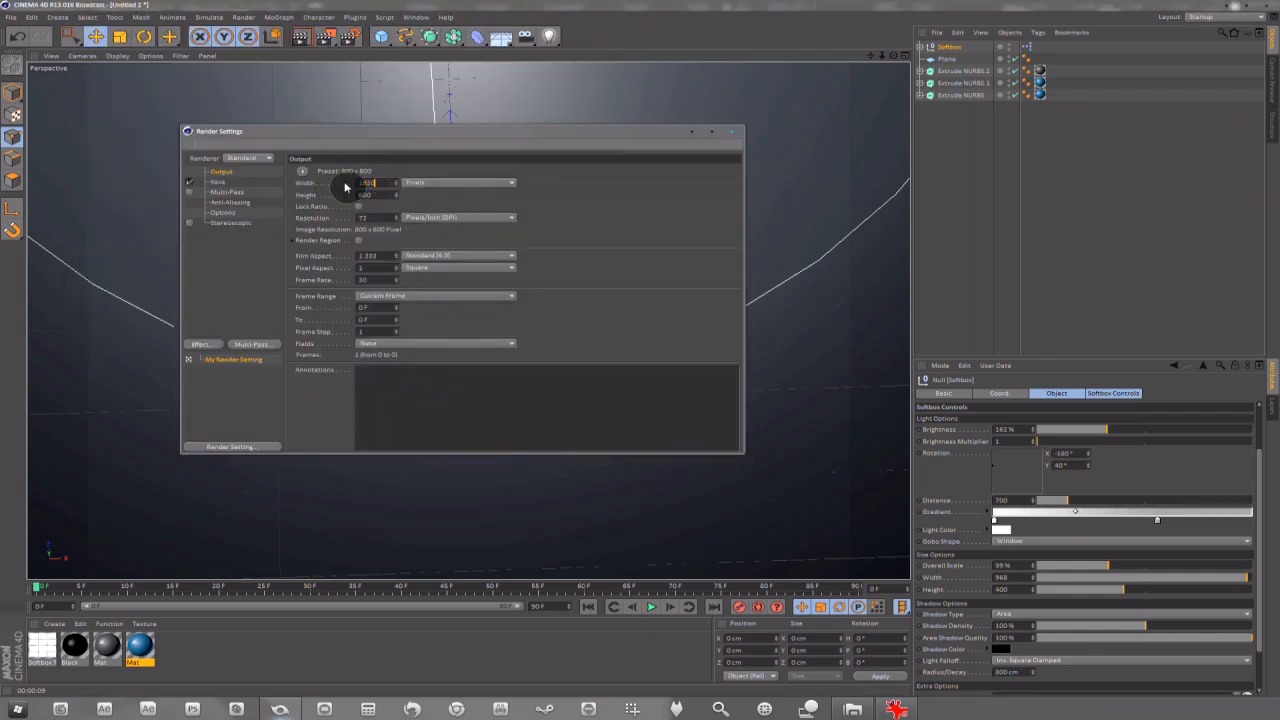
text(1920)
key(Return)
double_click(368, 194)
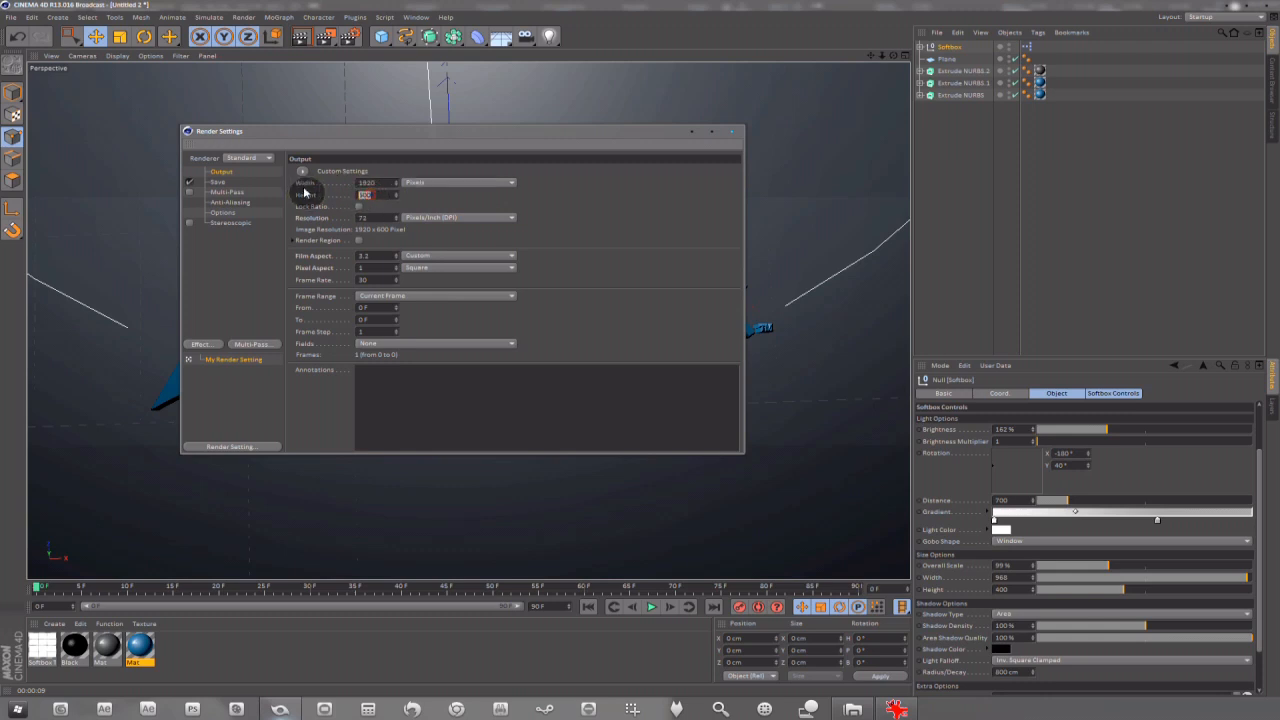
double_click(369, 217)
text(300)
click(578, 258)
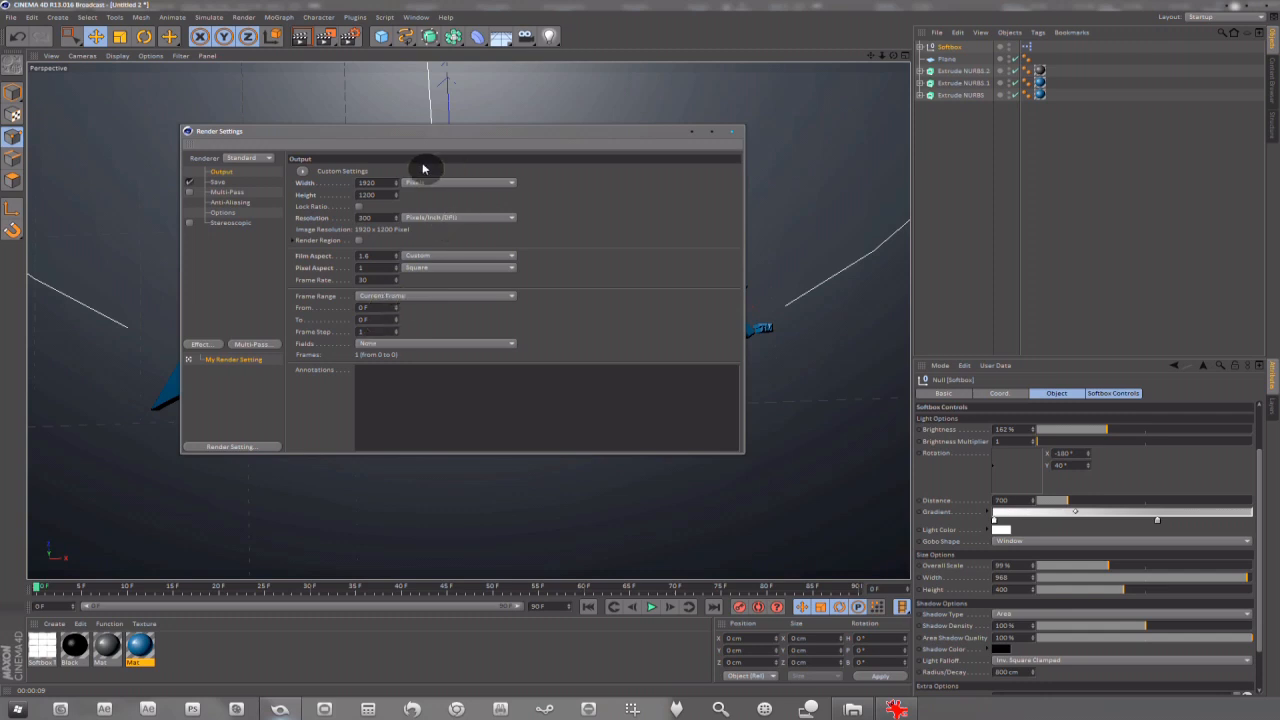
- Set the render to save as a file named 1 in the Wallpaper folder on the Desktop
click(220, 183)
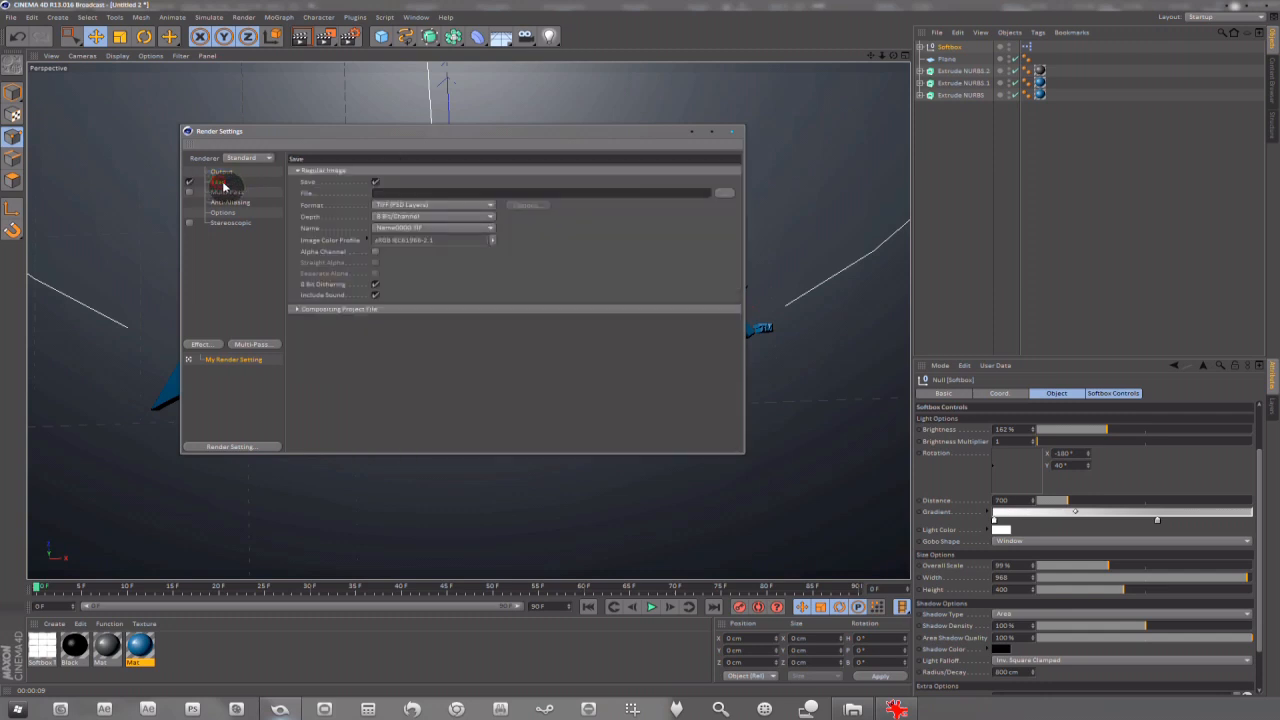
click(731, 195)
click(329, 437)
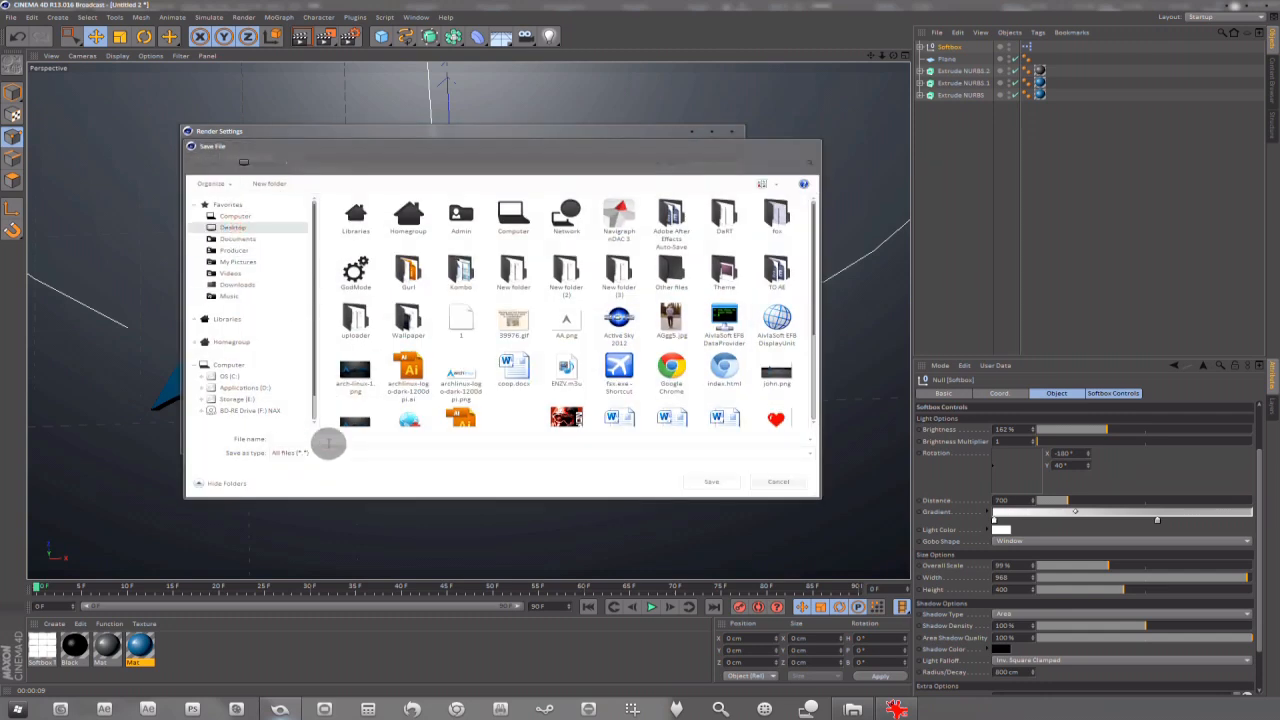
text(wall)
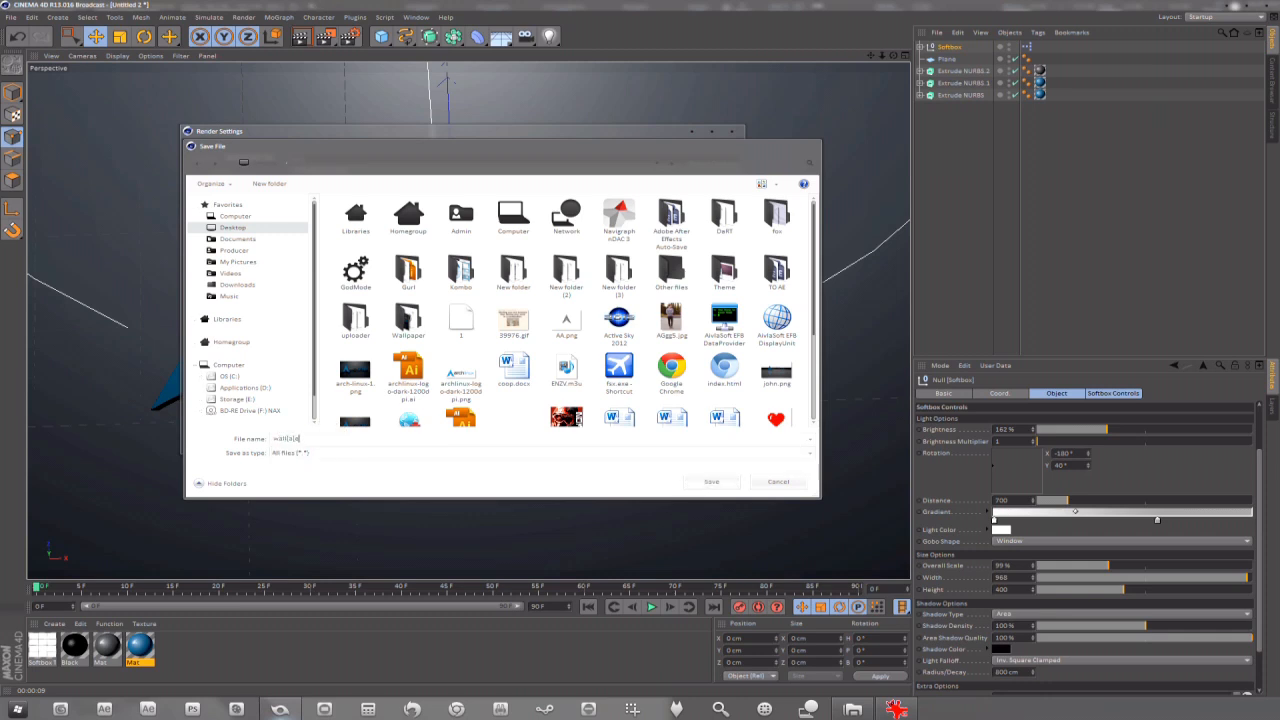
text(paper)
key(Return)
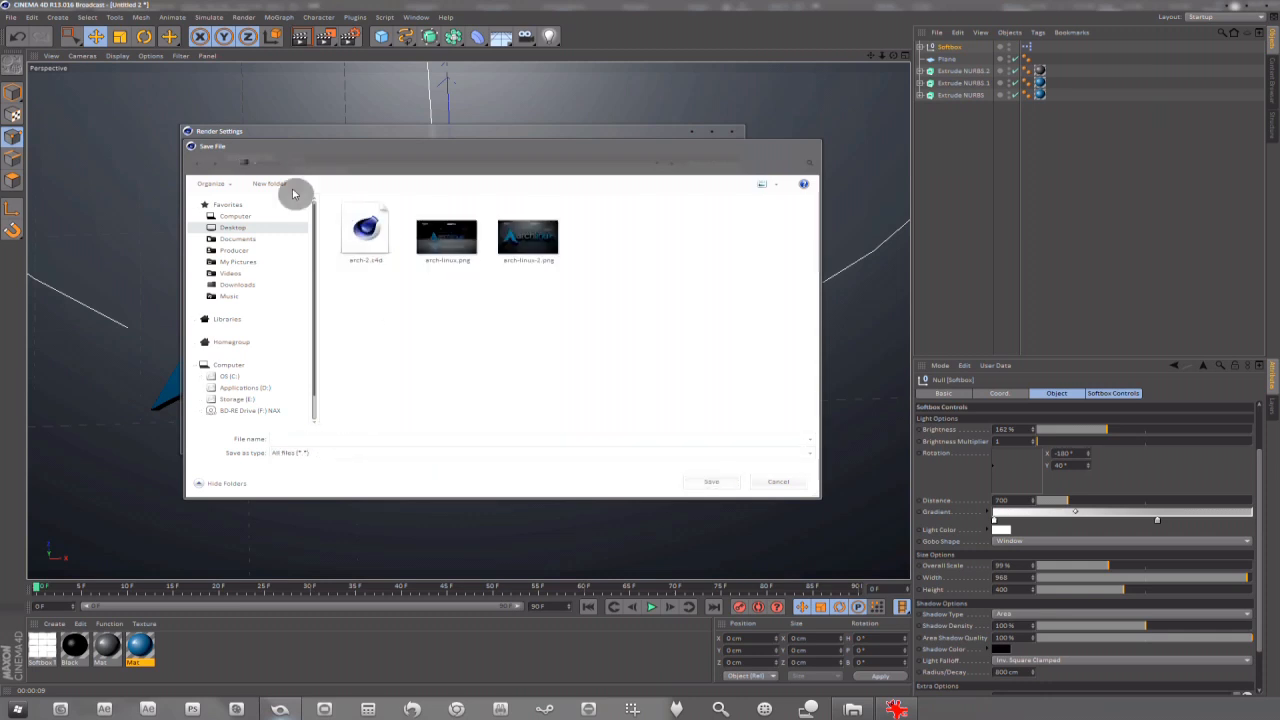
text(1)
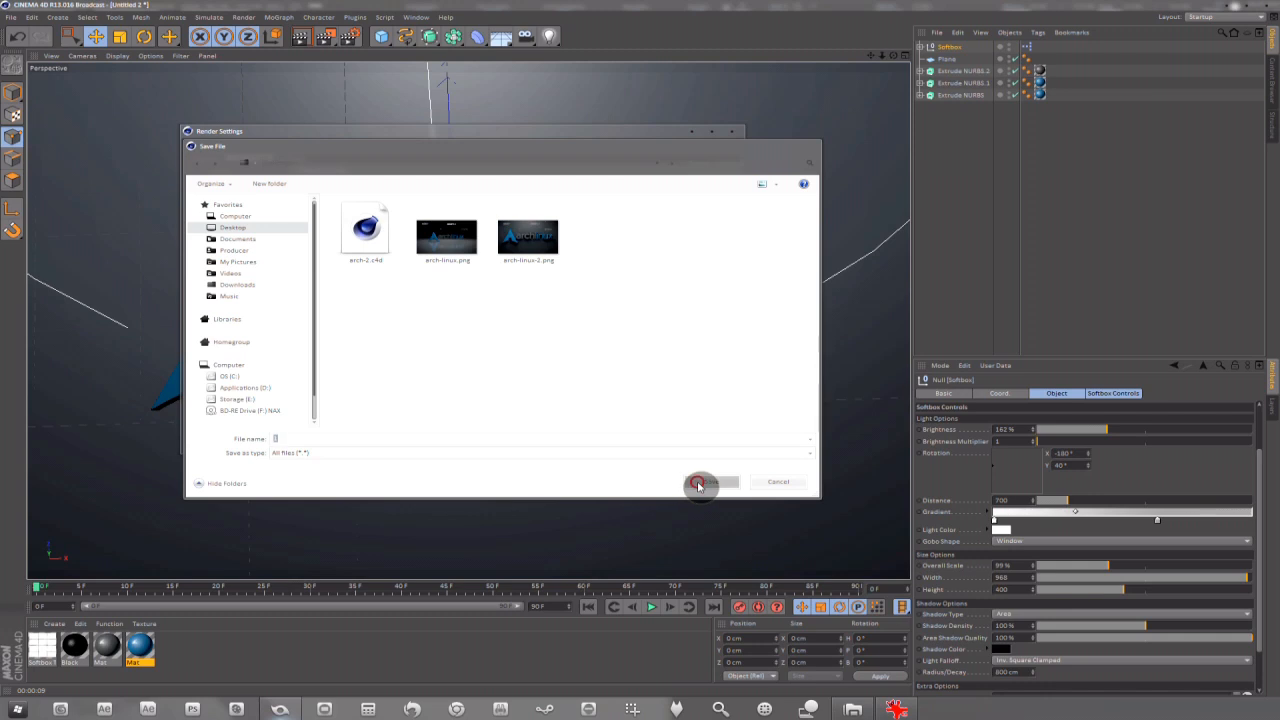
click(700, 482)
- Set the saved image format to PNG and enable its alpha channel
click(418, 204)
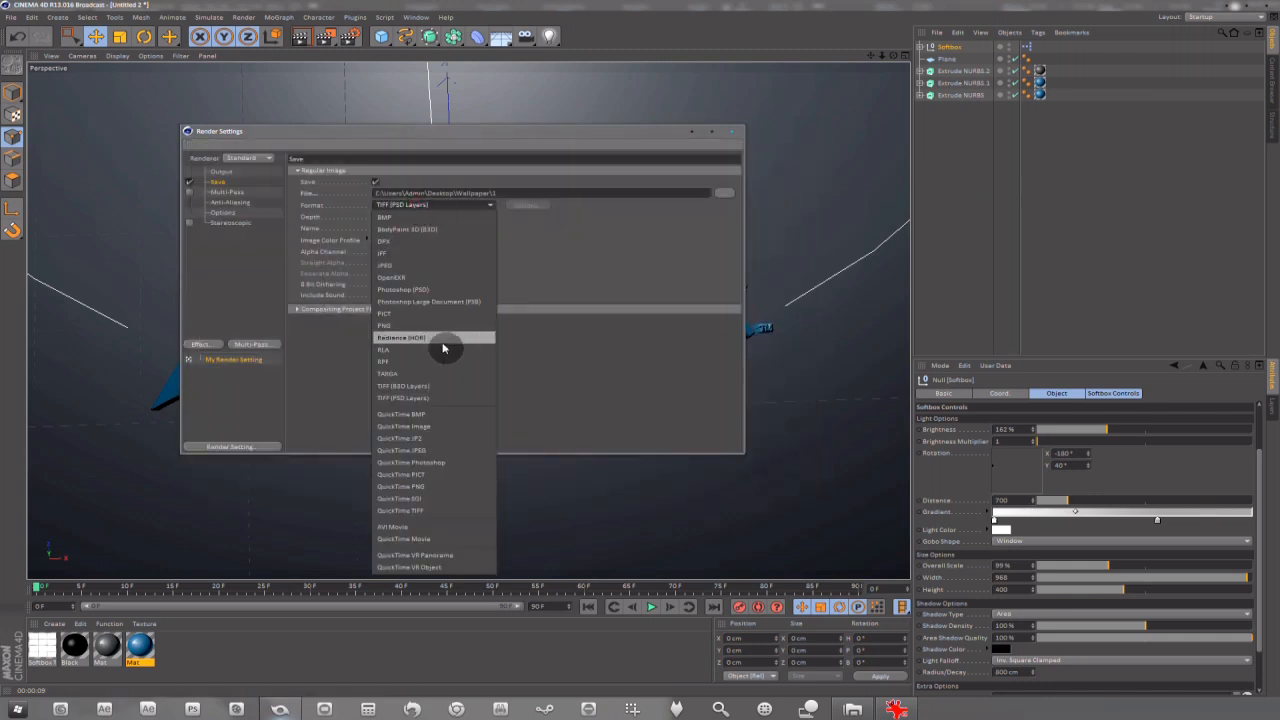
click(410, 324)
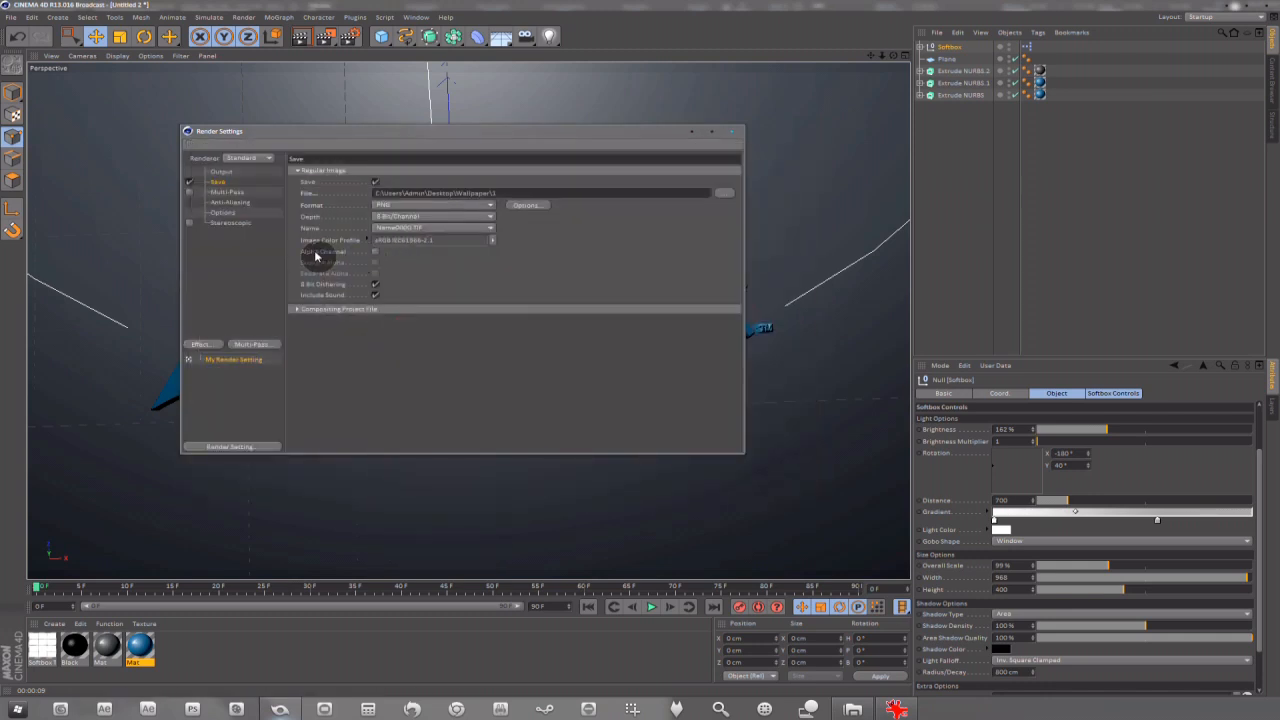
click(376, 253)
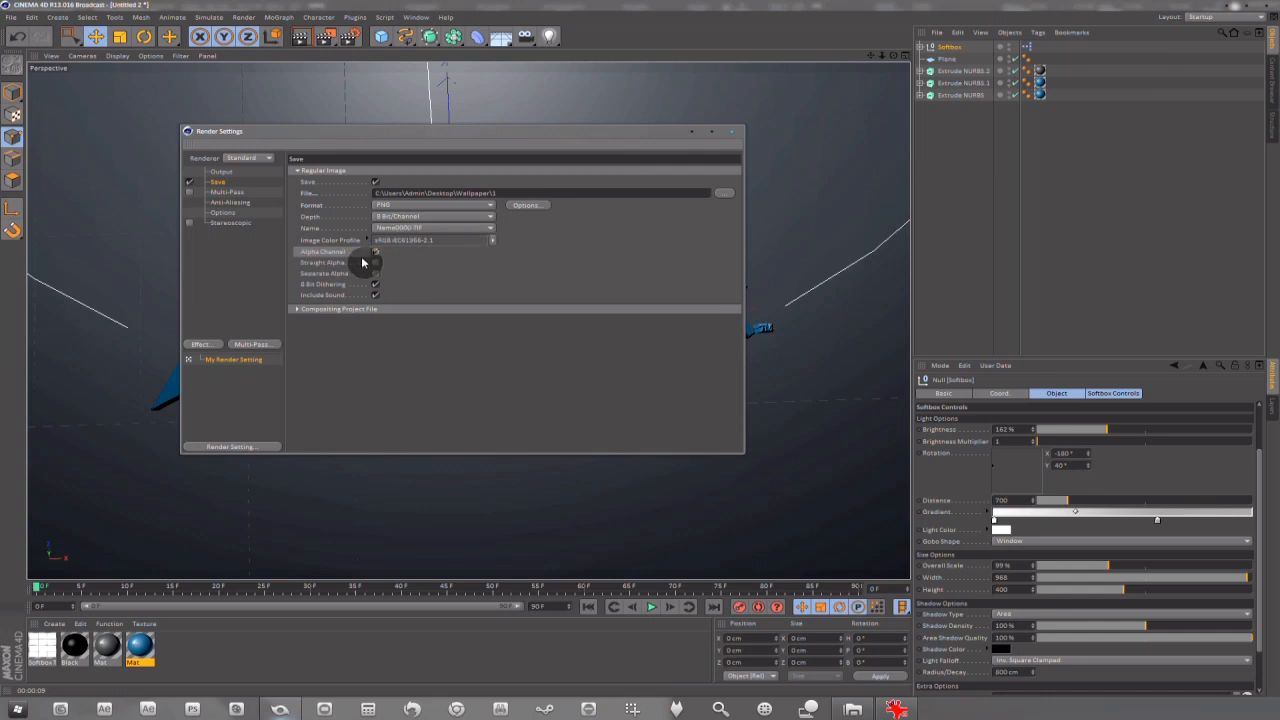
drag(543, 134, 551, 168)
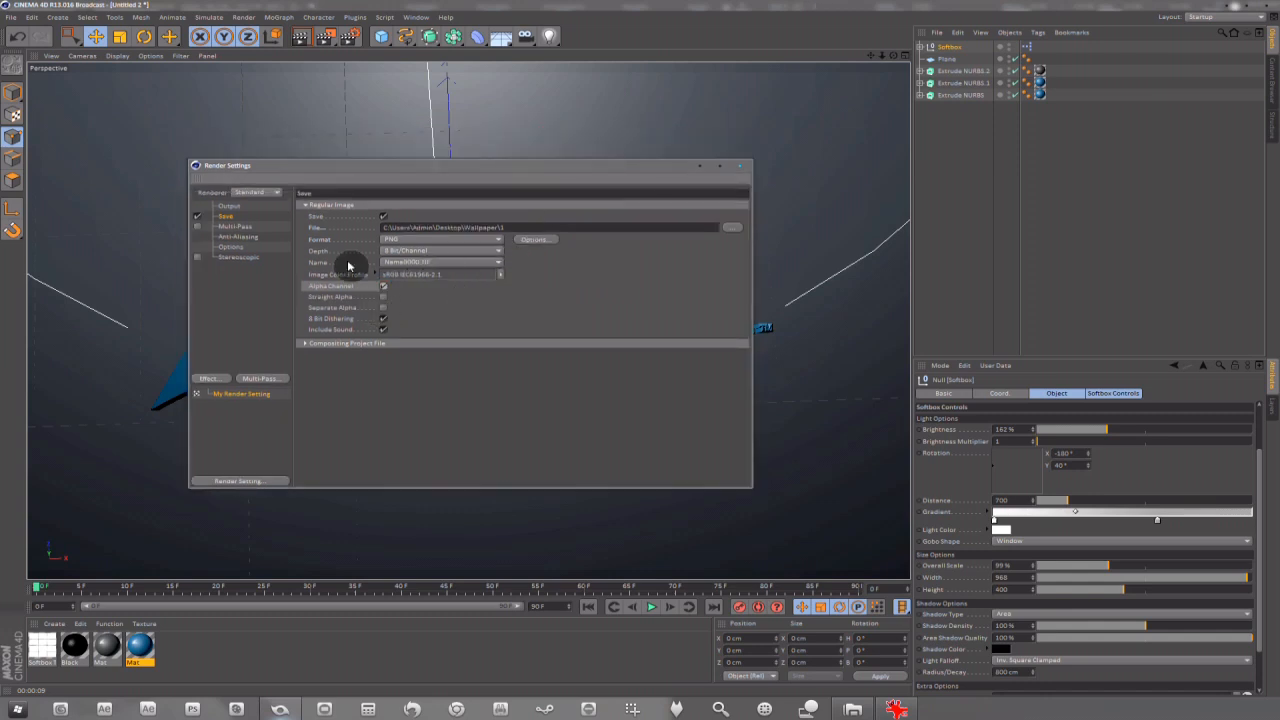
click(420, 252)
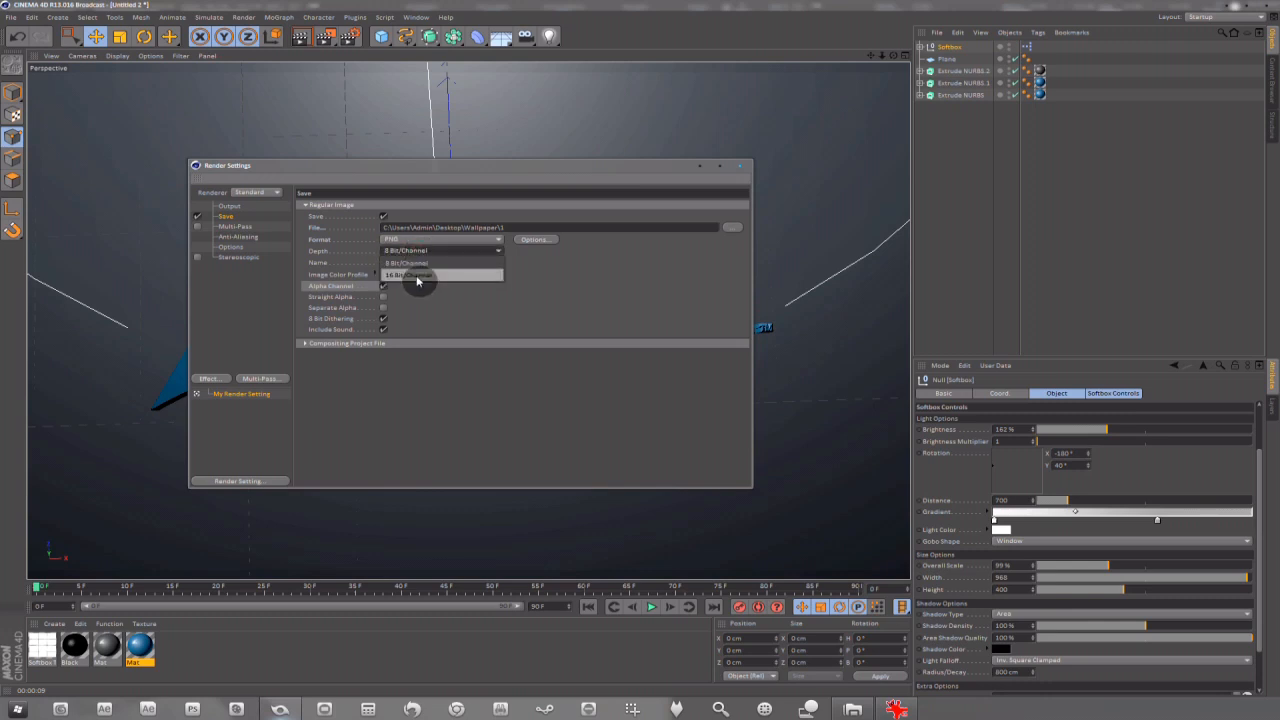
click(418, 252)
click(464, 262)
click(464, 262)
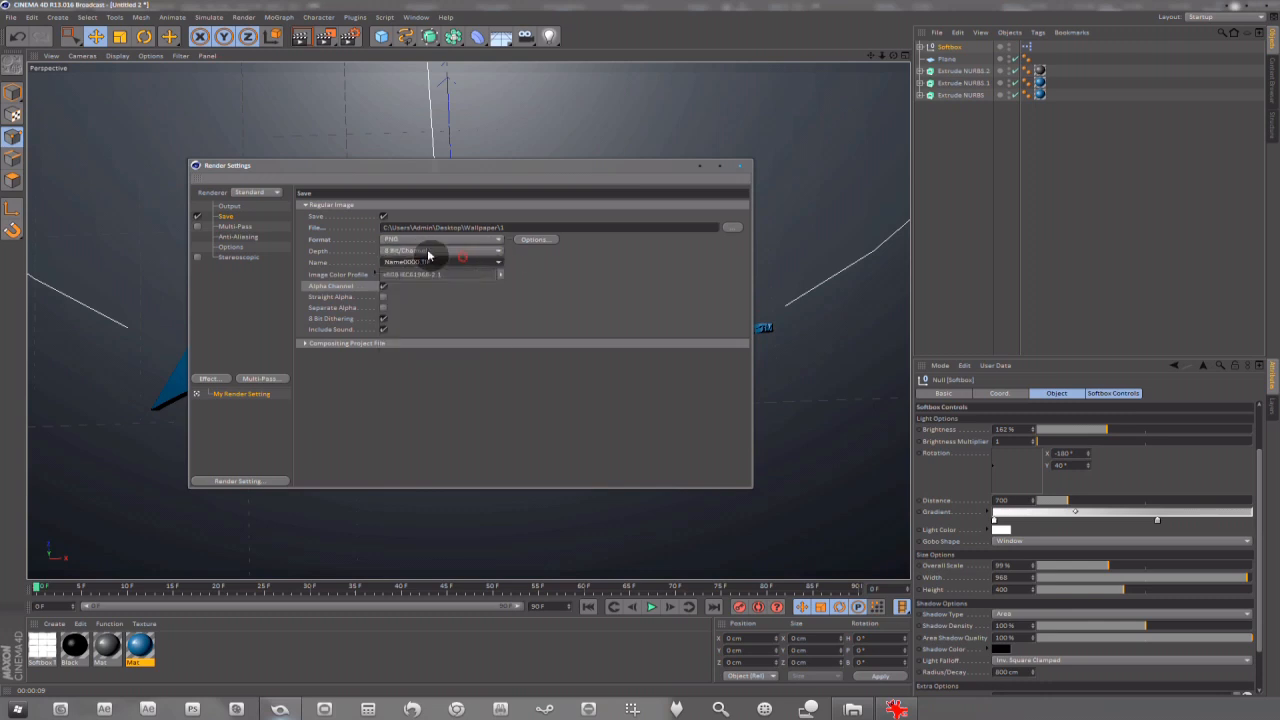
click(537, 240)
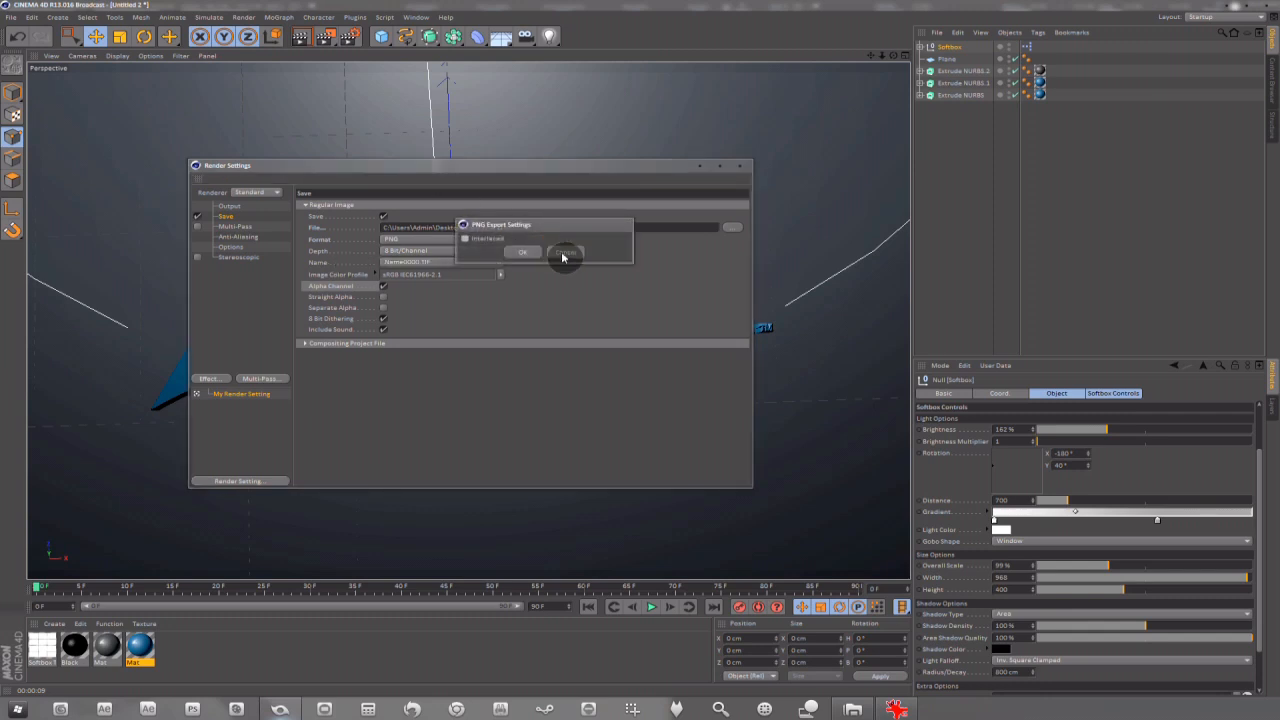
click(565, 253)
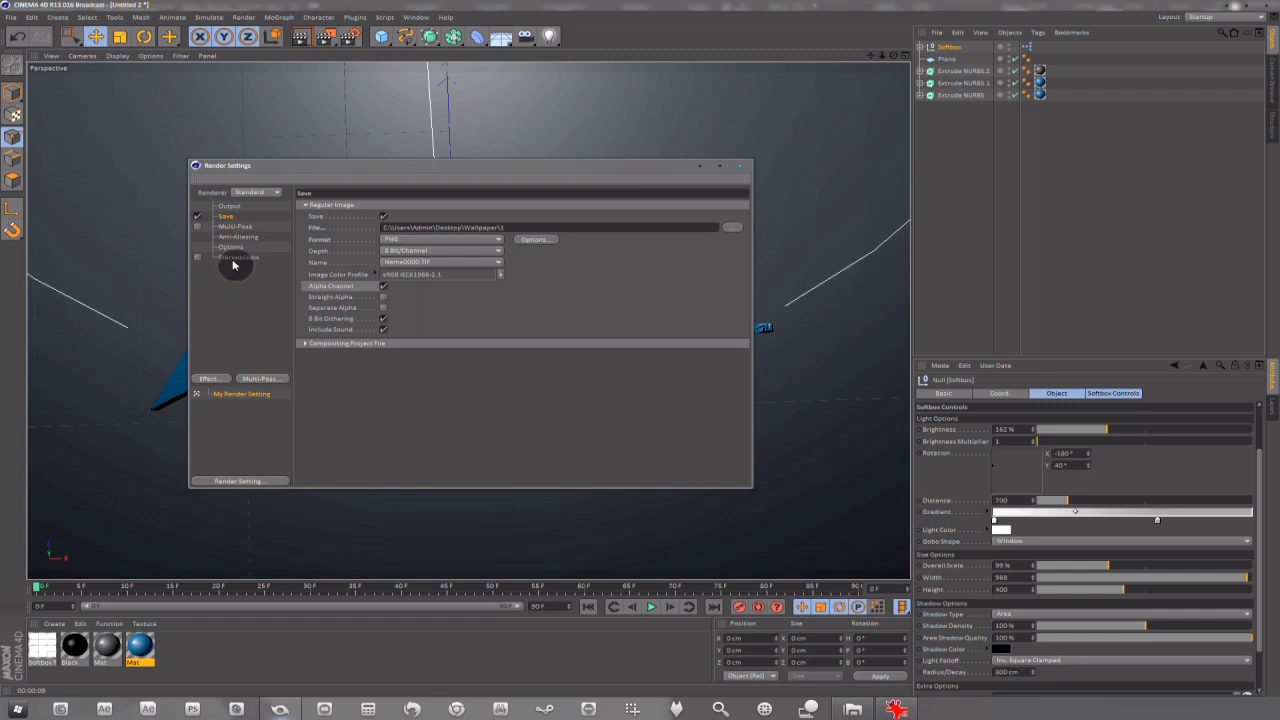
- Set the render's anti-aliasing to Best
click(237, 238)
click(423, 207)
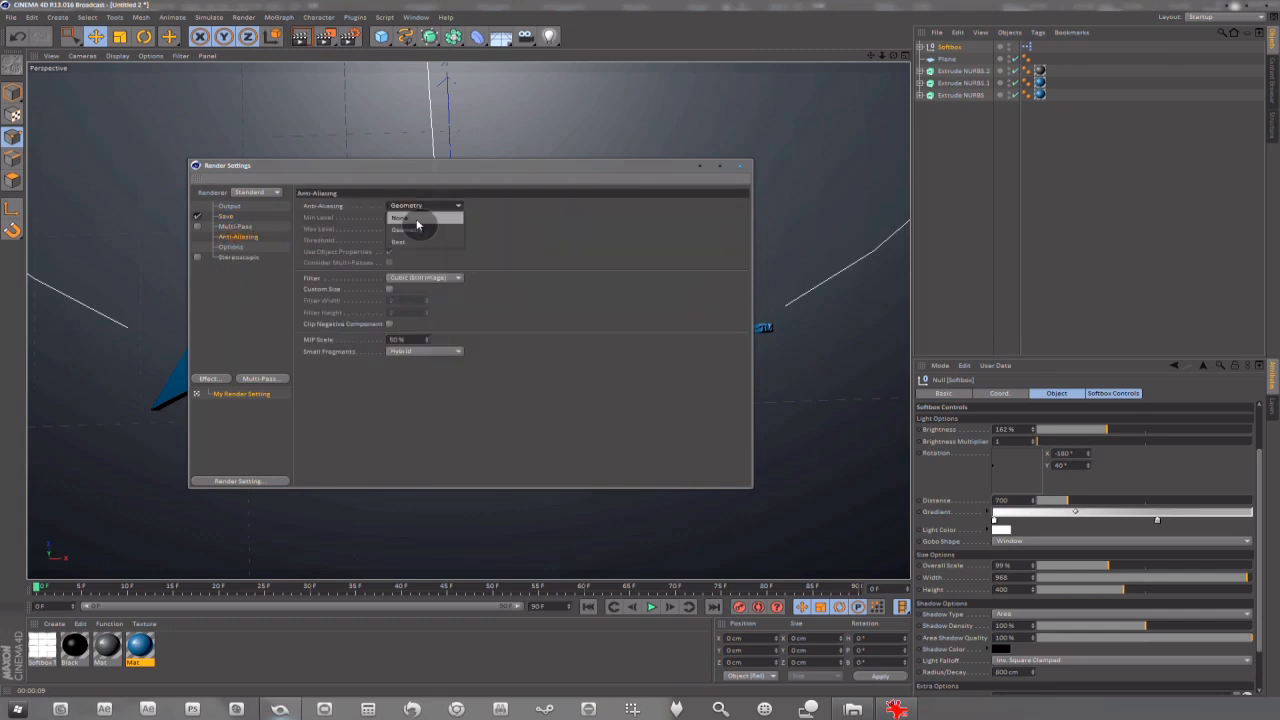
click(399, 241)
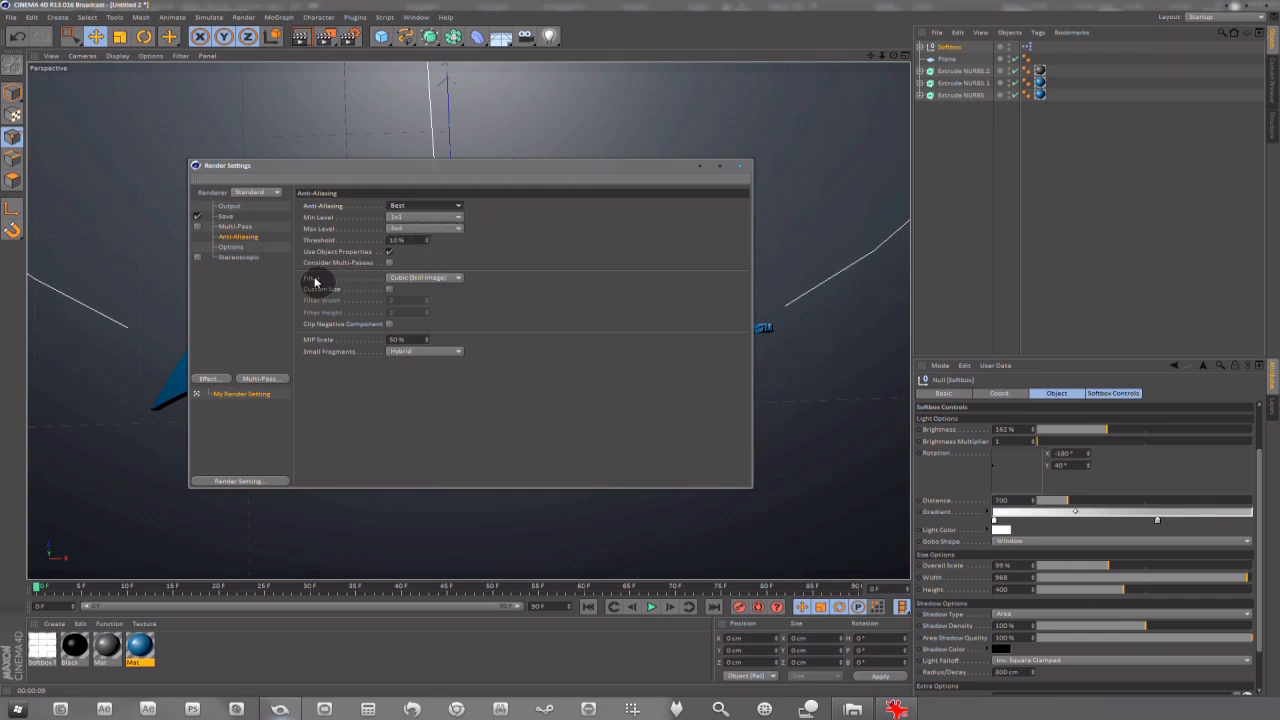
- Add the Global Illumination and Ambient Occlusion effects to the render settings
click(260, 381)
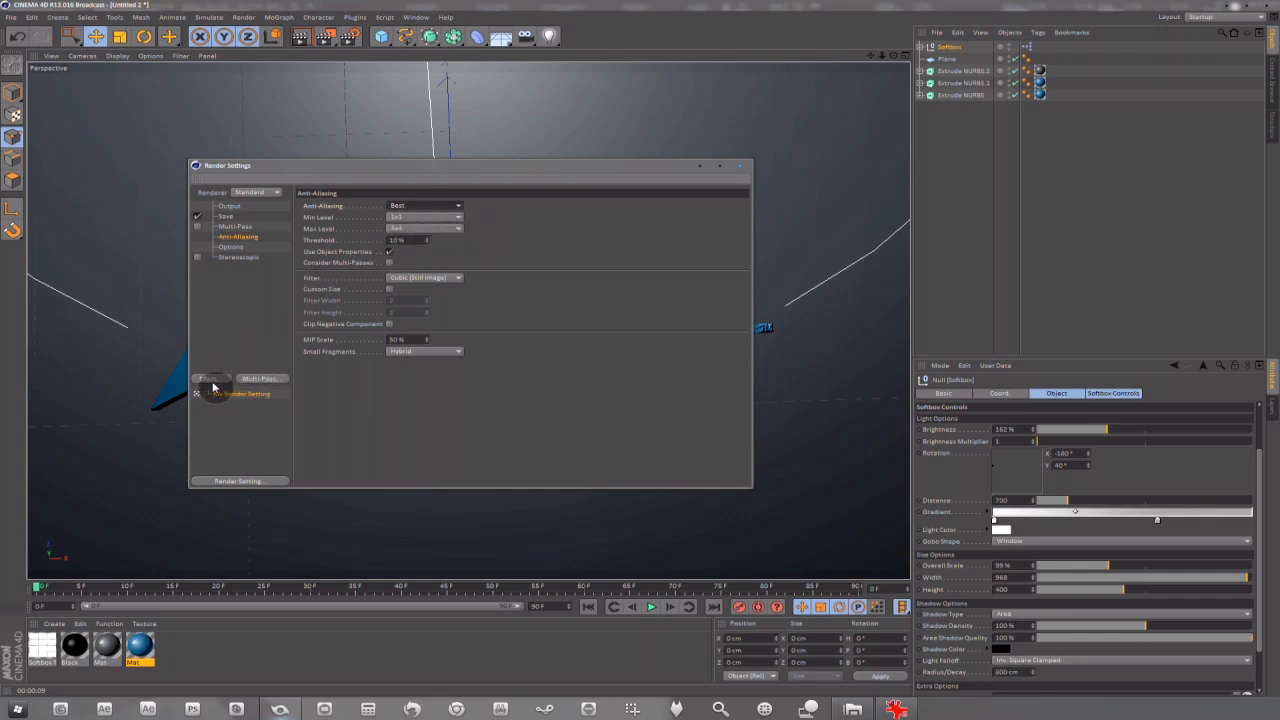
click(228, 318)
click(208, 379)
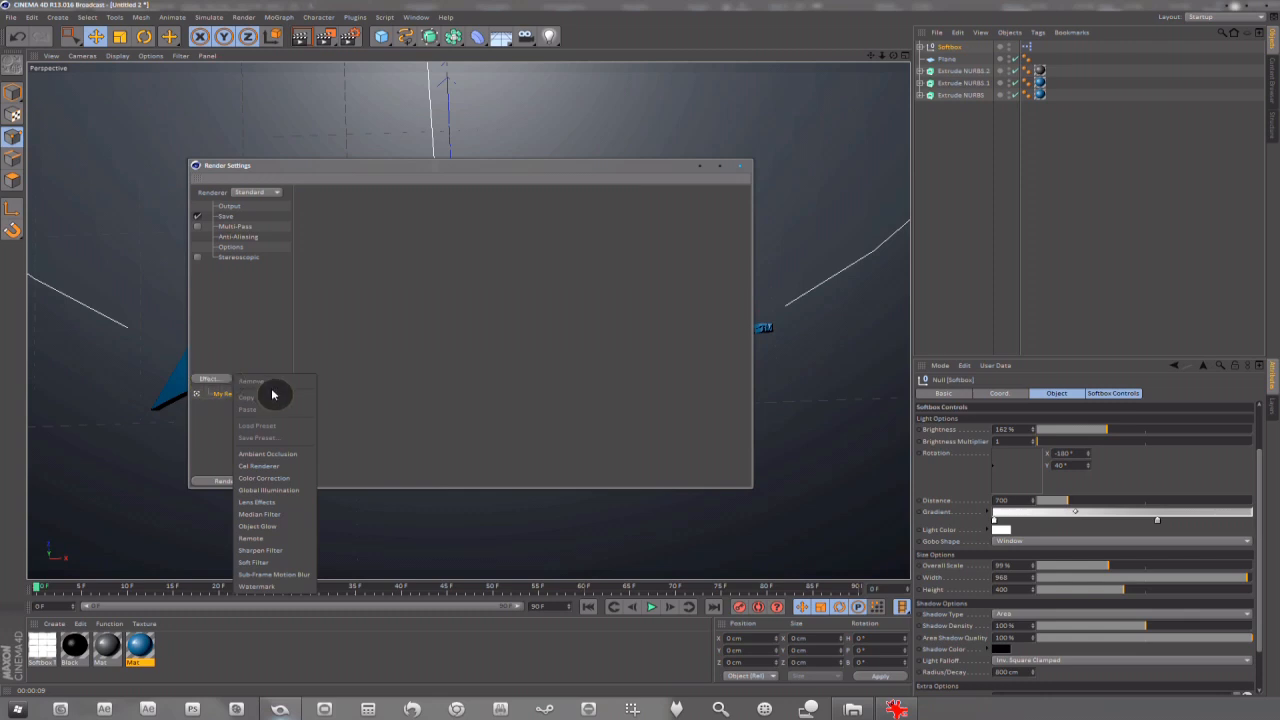
click(278, 490)
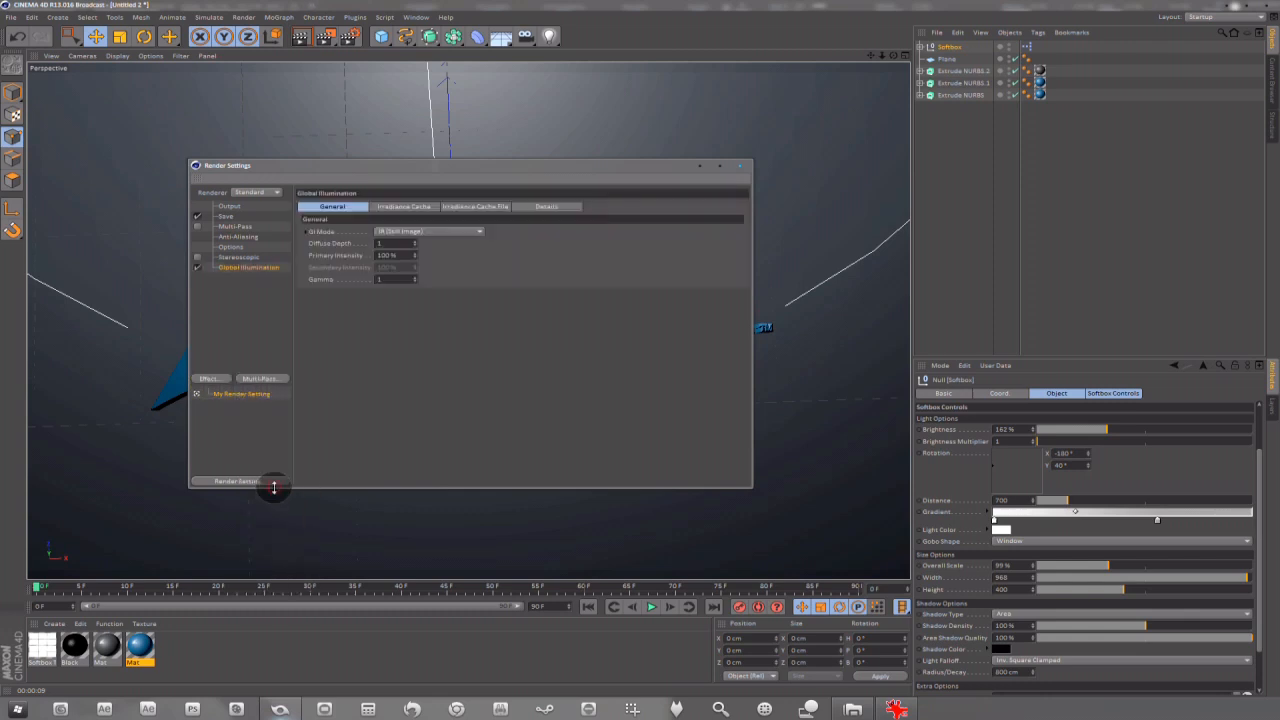
click(210, 381)
click(282, 463)
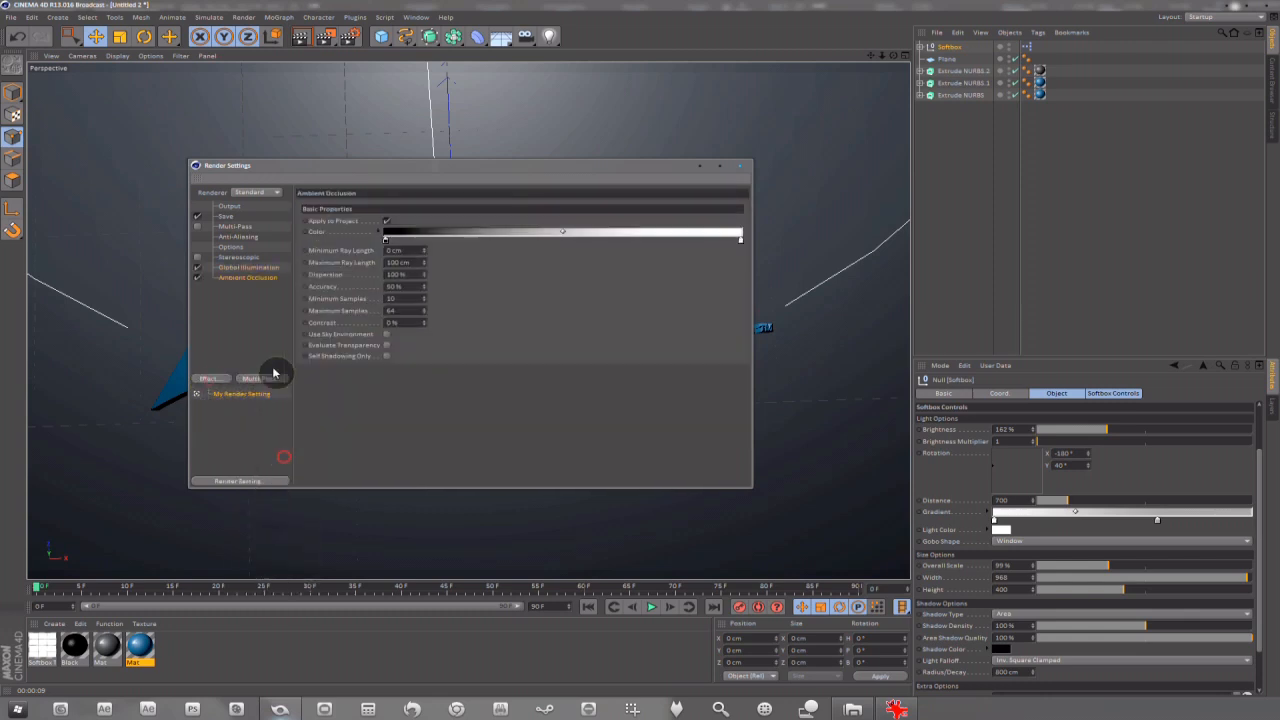
- Review the Global Illumination pages and the Ambient Occlusion properties, and close the render settings
click(260, 268)
click(386, 279)
click(383, 243)
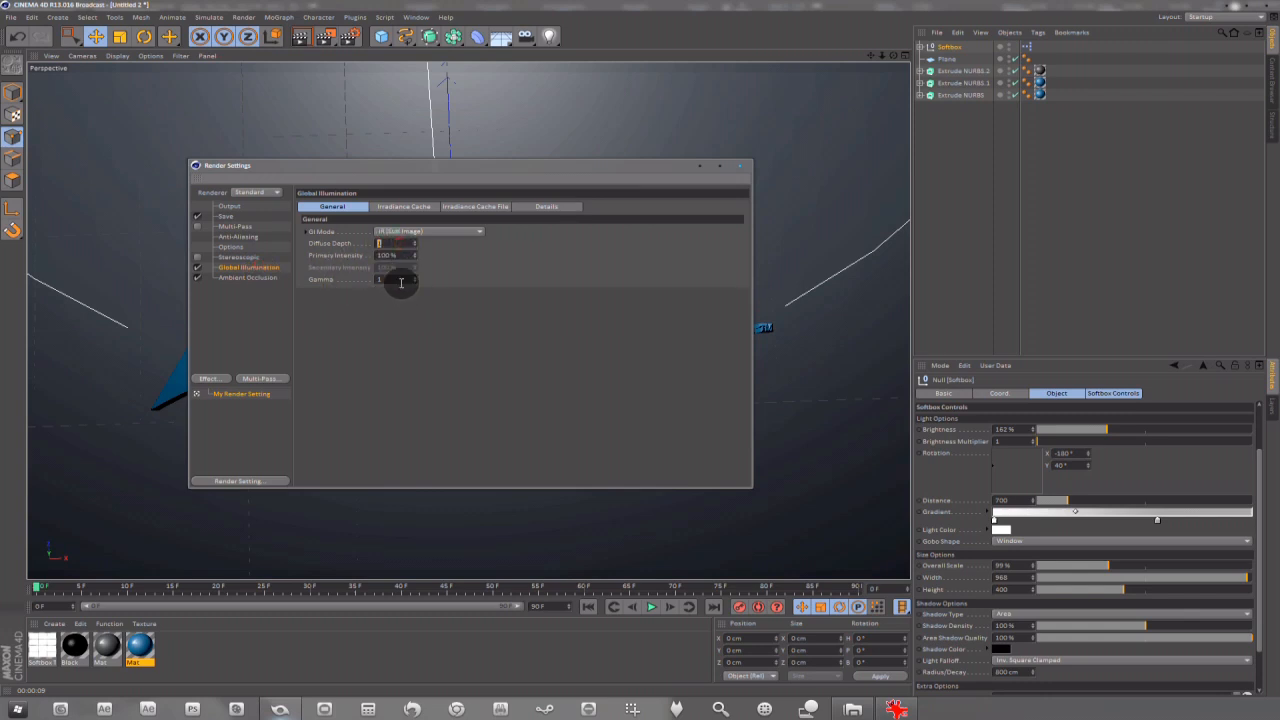
click(436, 207)
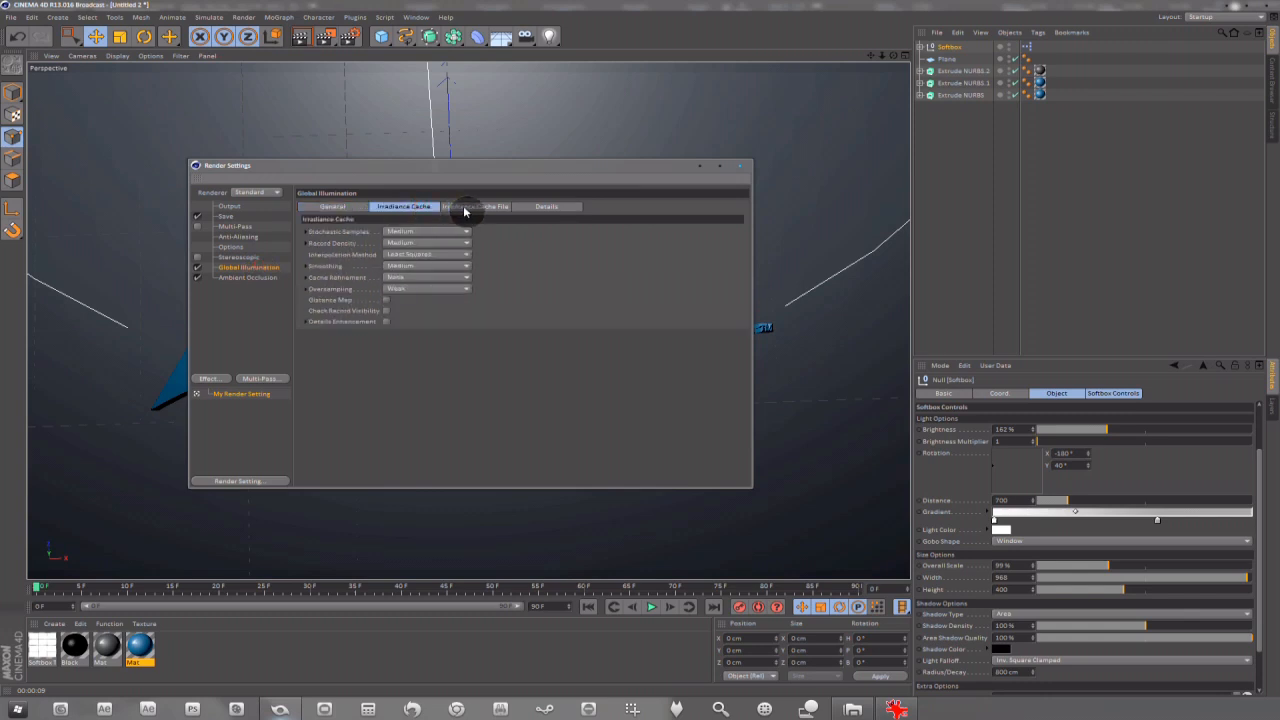
click(465, 210)
click(557, 210)
click(483, 210)
click(335, 206)
click(256, 277)
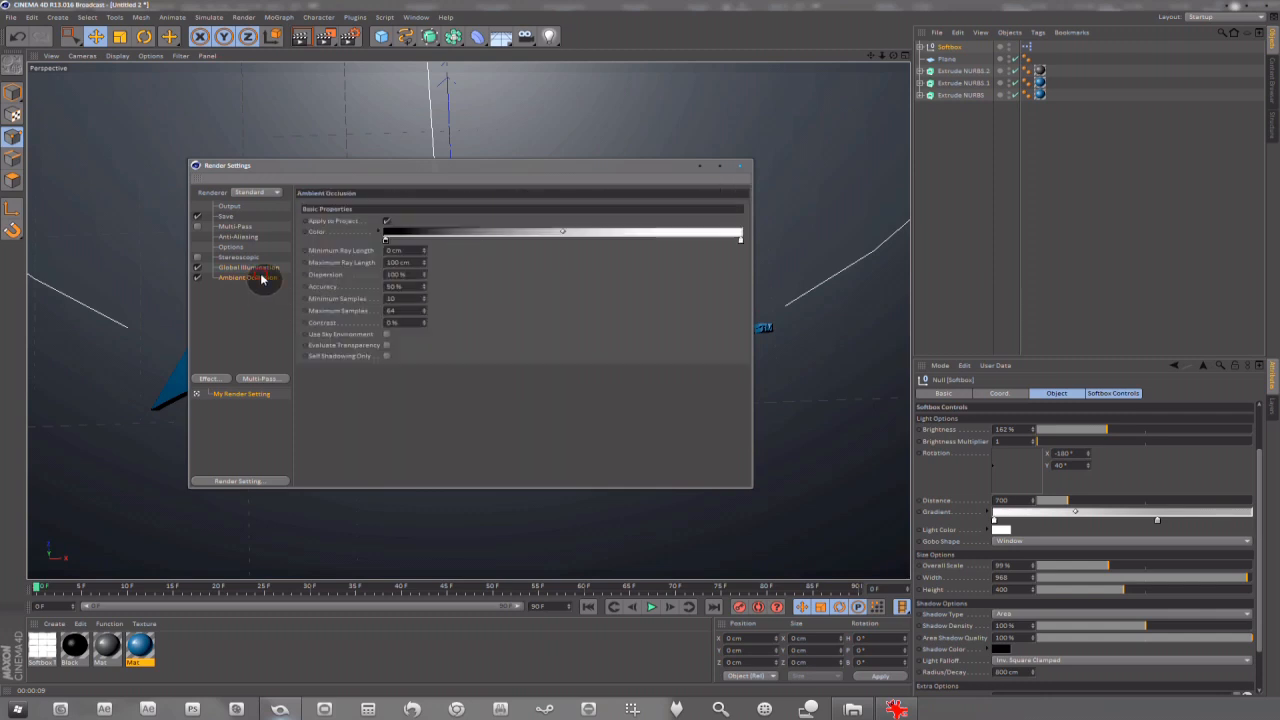
click(739, 165)
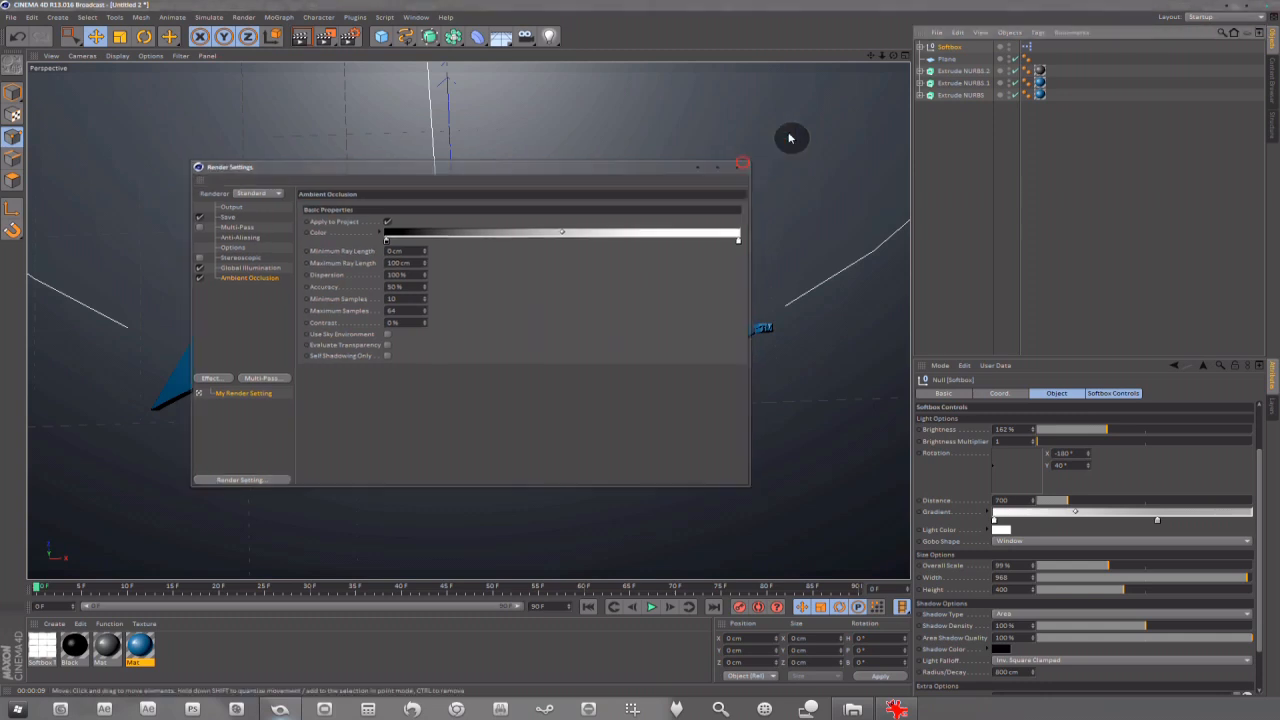
- Render a preview of the logo from the adjusted perspective view and select the floor plane
drag(893, 56, 883, 56)
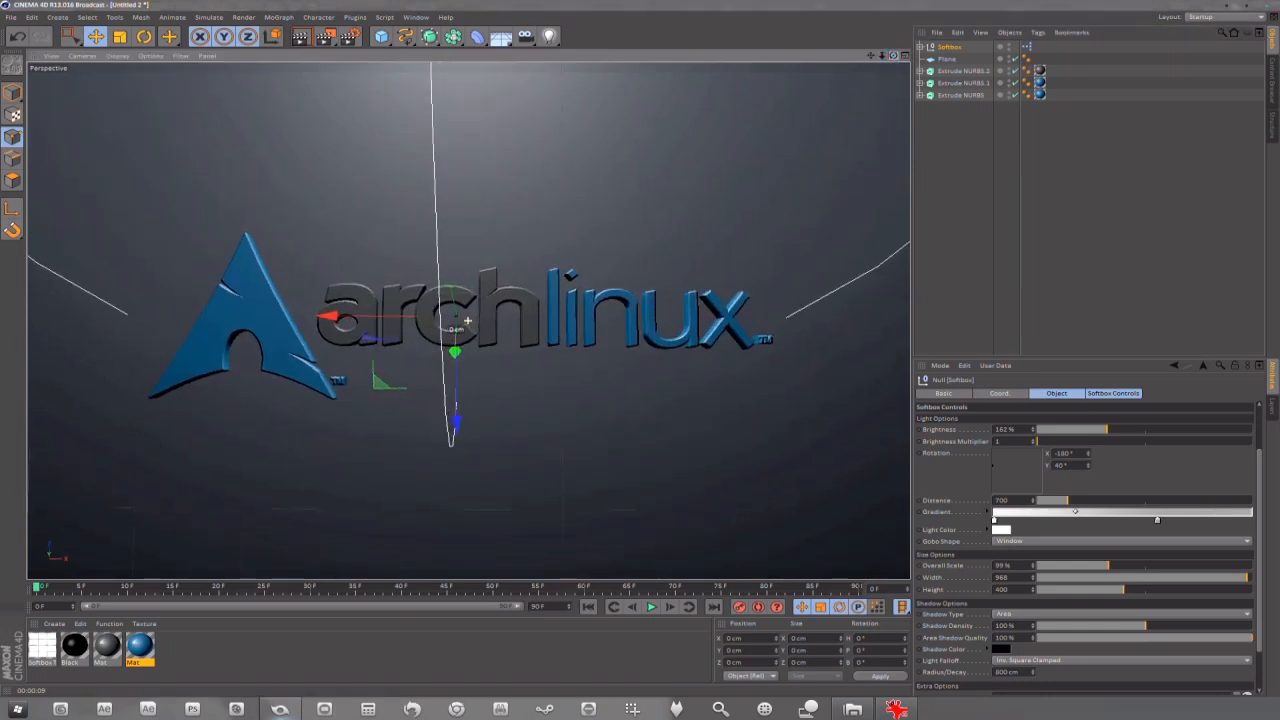
click(300, 37)
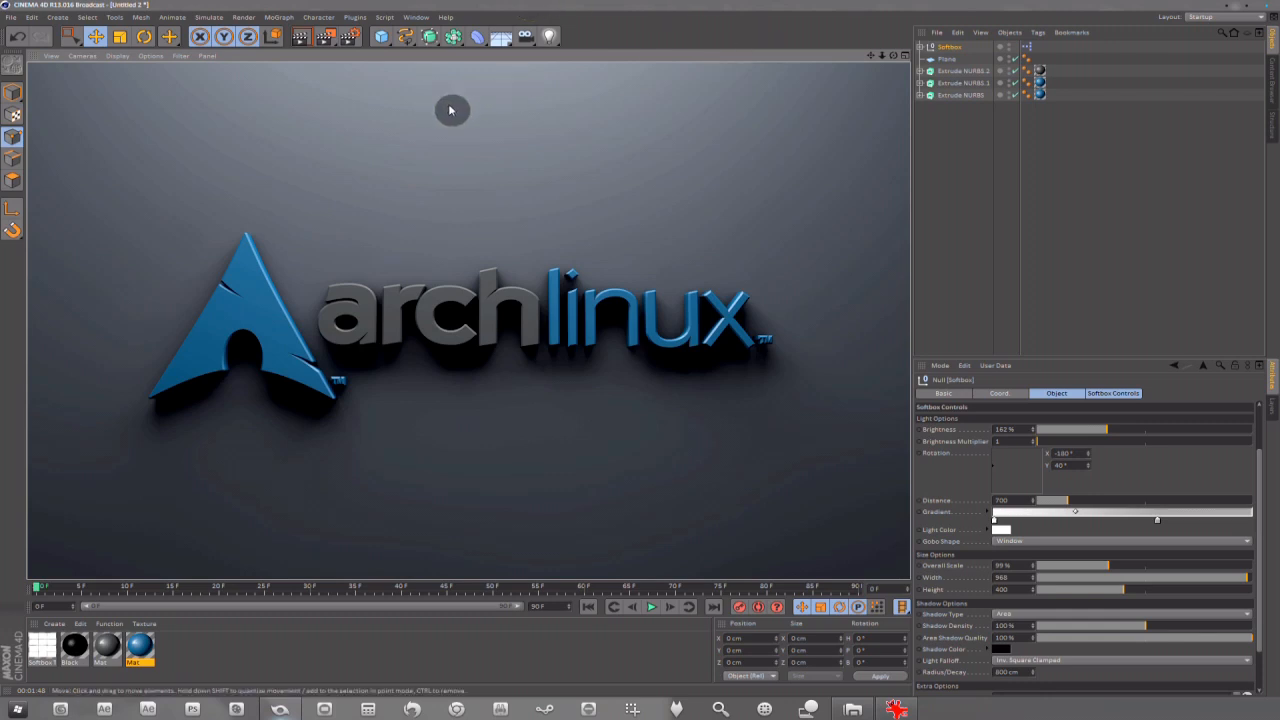
click(958, 59)
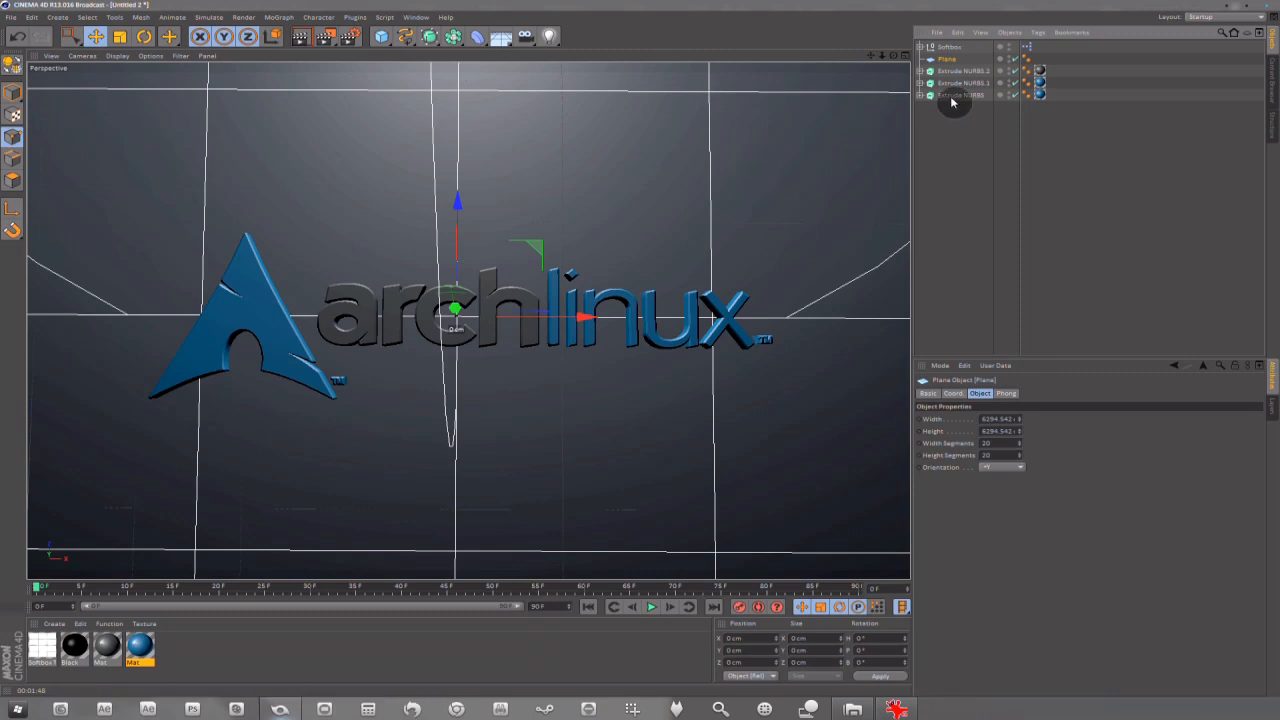
- Reduce the softbox's brightness to 119% and its width to 783
click(950, 47)
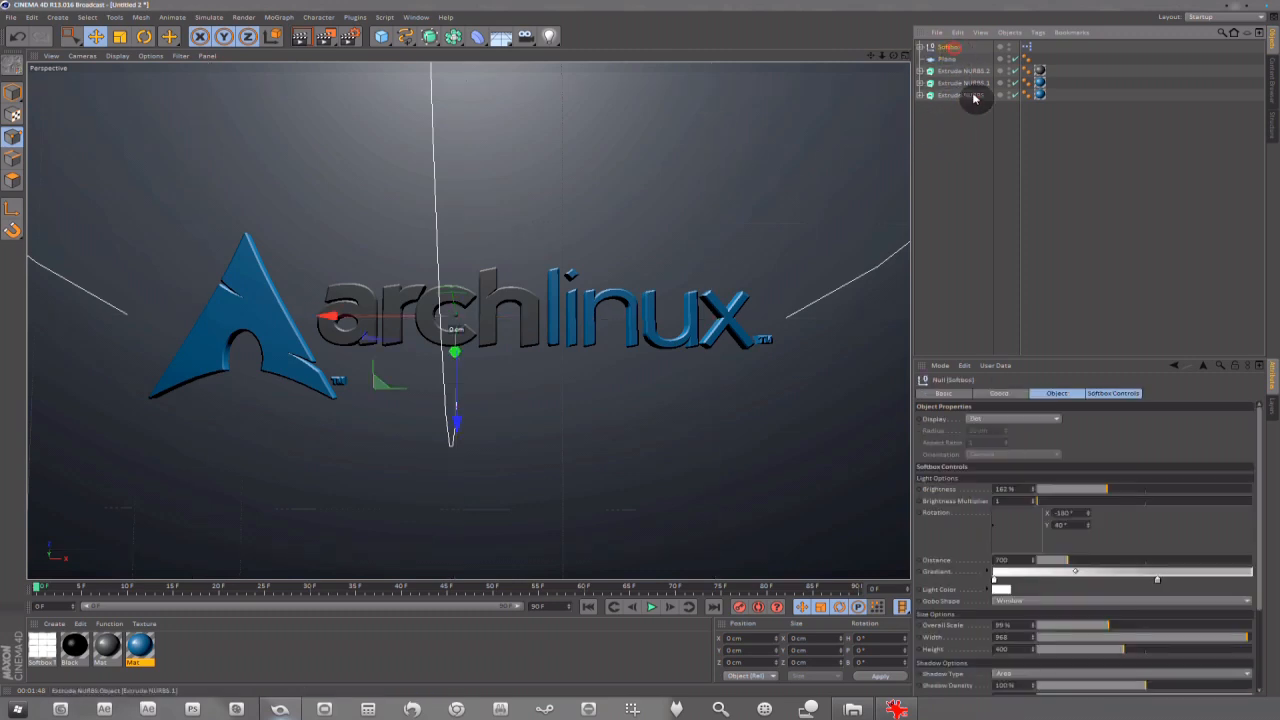
drag(1106, 488, 1088, 492)
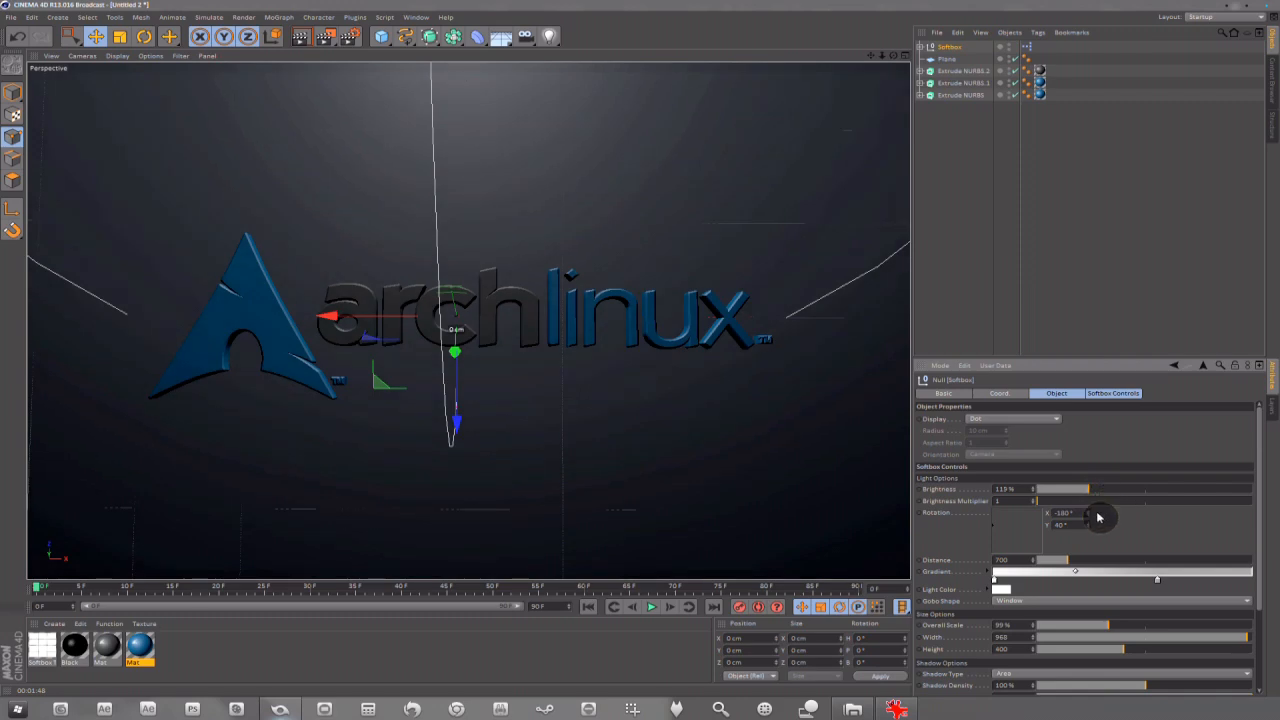
drag(893, 56, 475, 290)
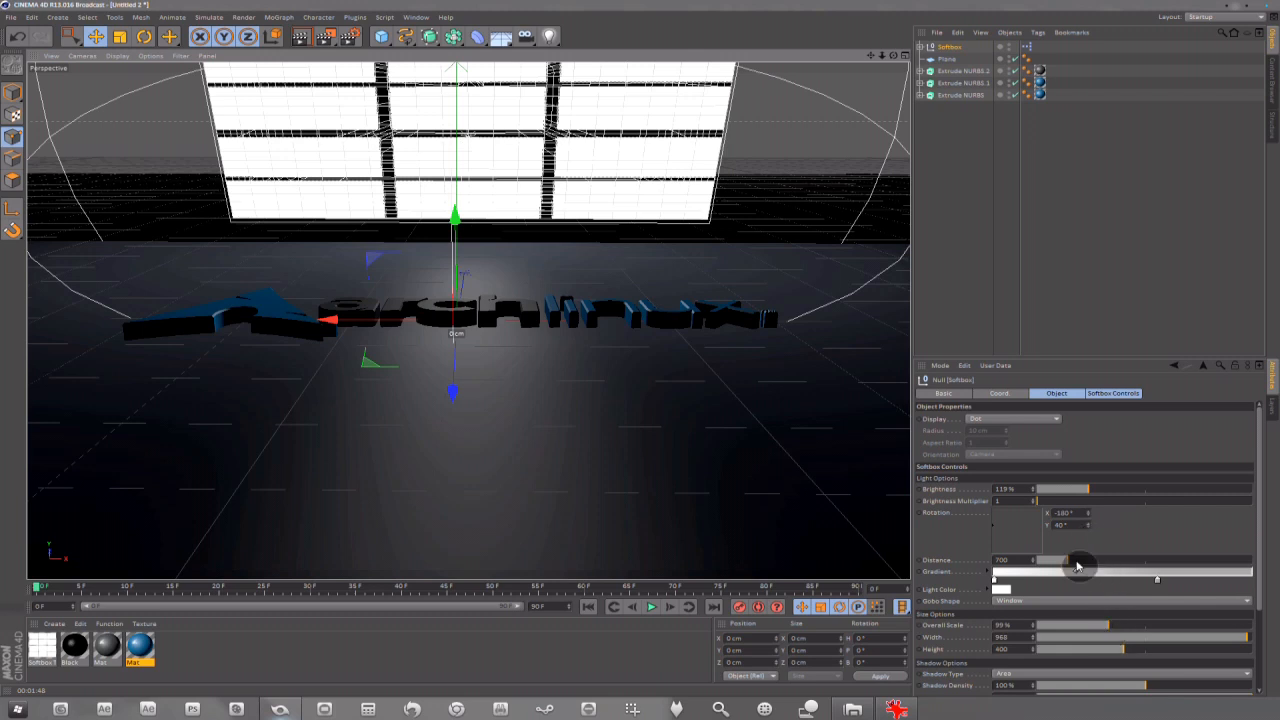
drag(1175, 643, 1164, 641)
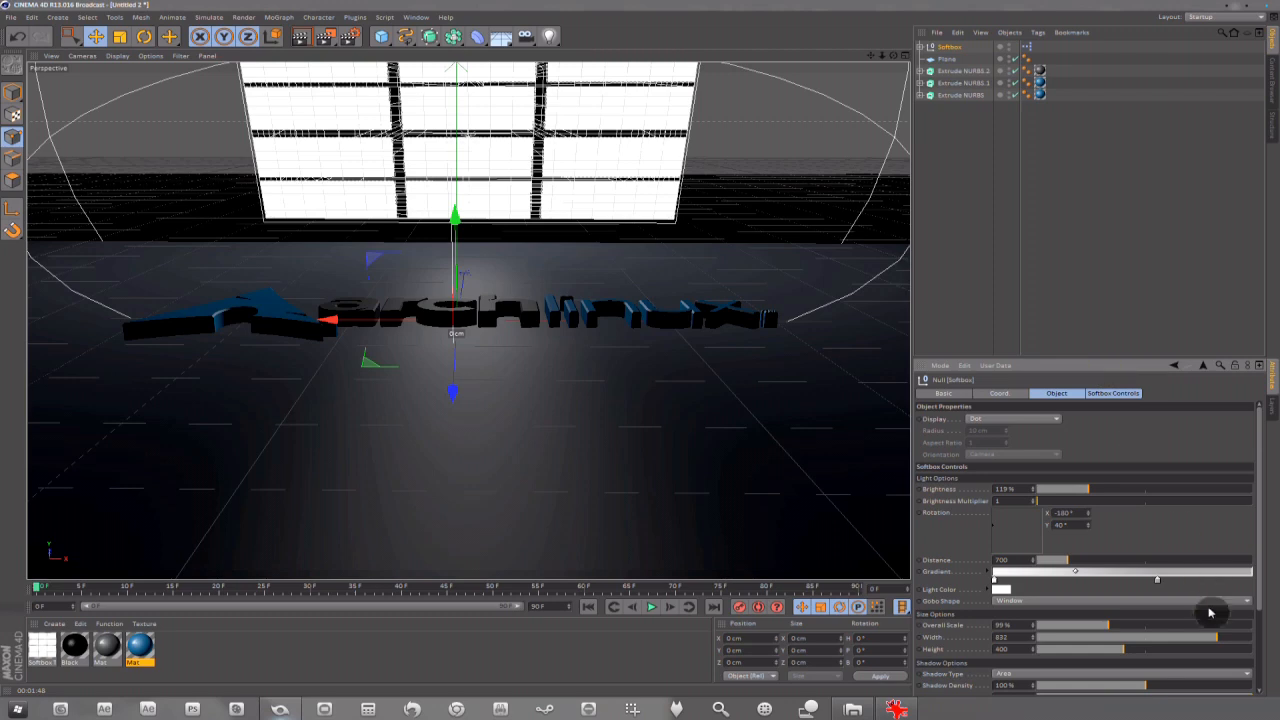
drag(1217, 642, 1205, 642)
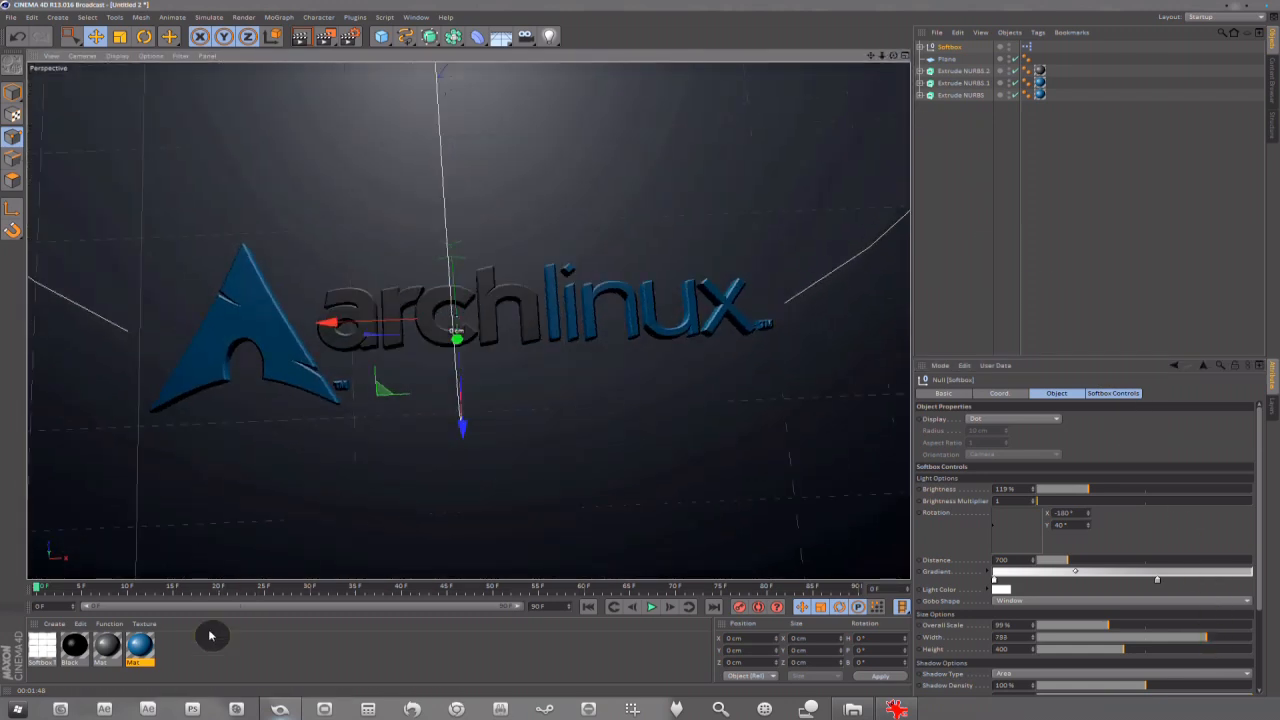
- Create a copy of the grey material and set its colour to RGB 71, 72, 72
click(202, 658)
click(107, 647)
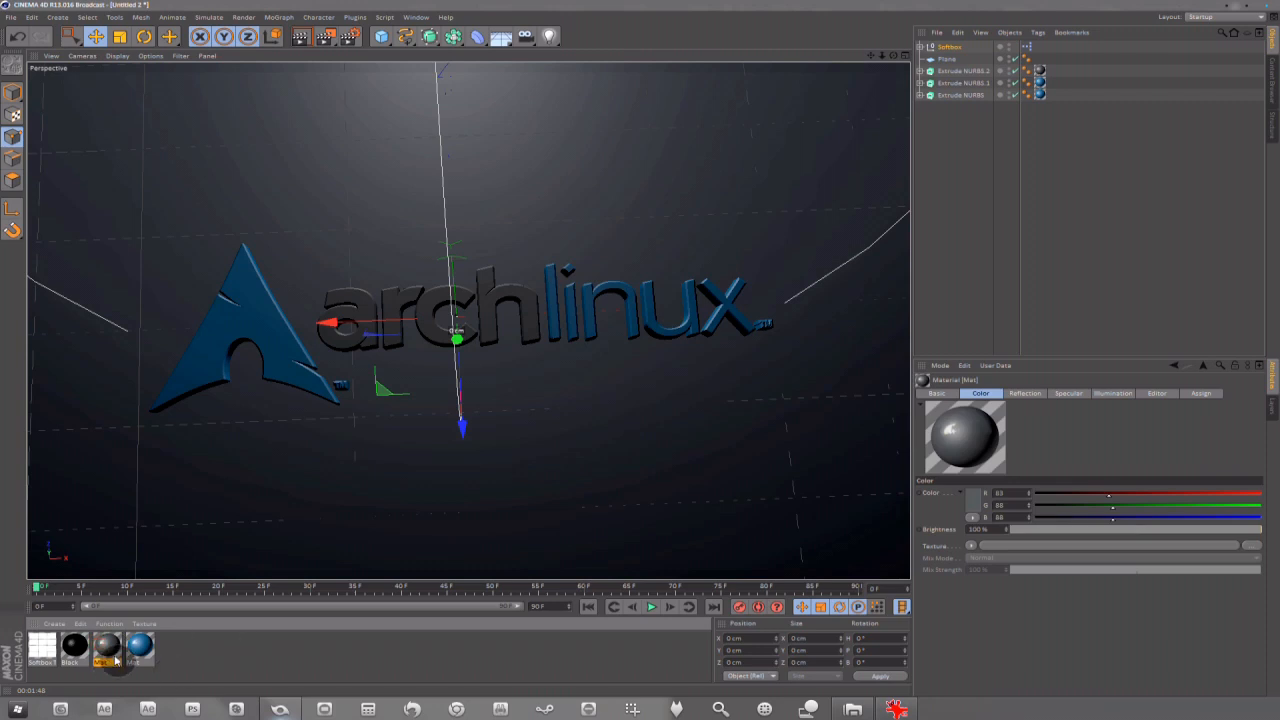
double_click(183, 648)
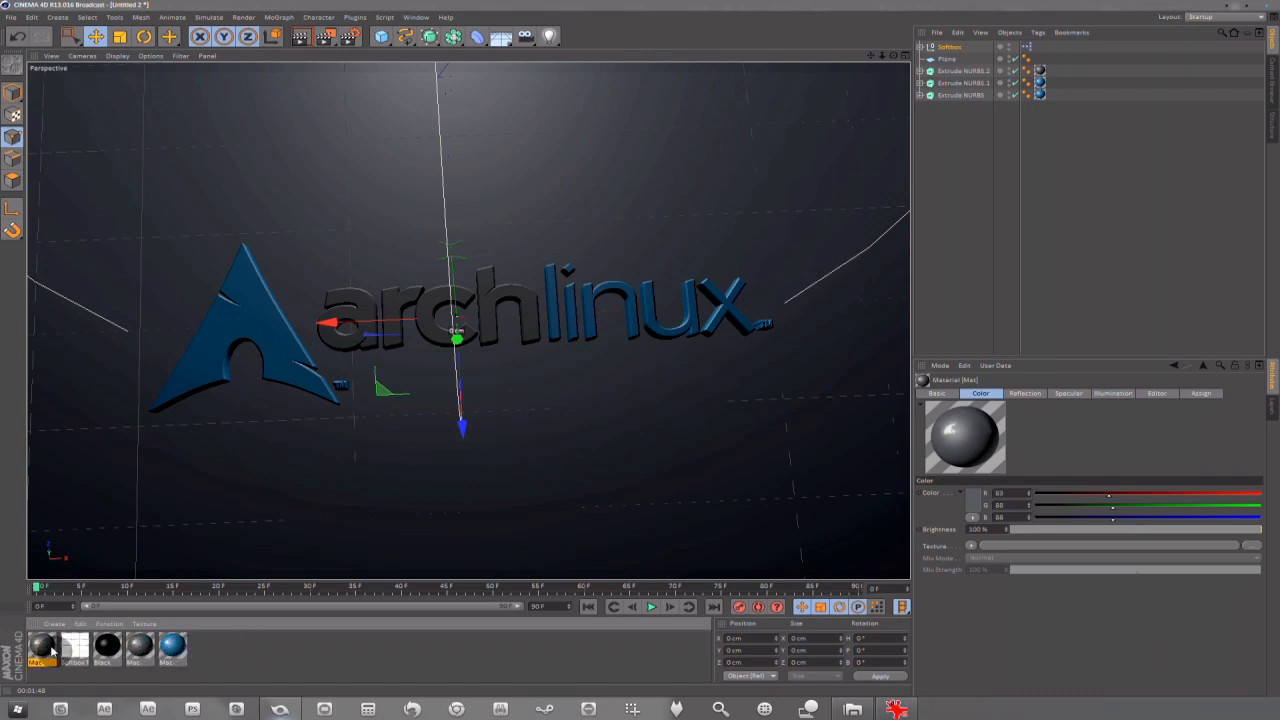
double_click(41, 647)
click(337, 131)
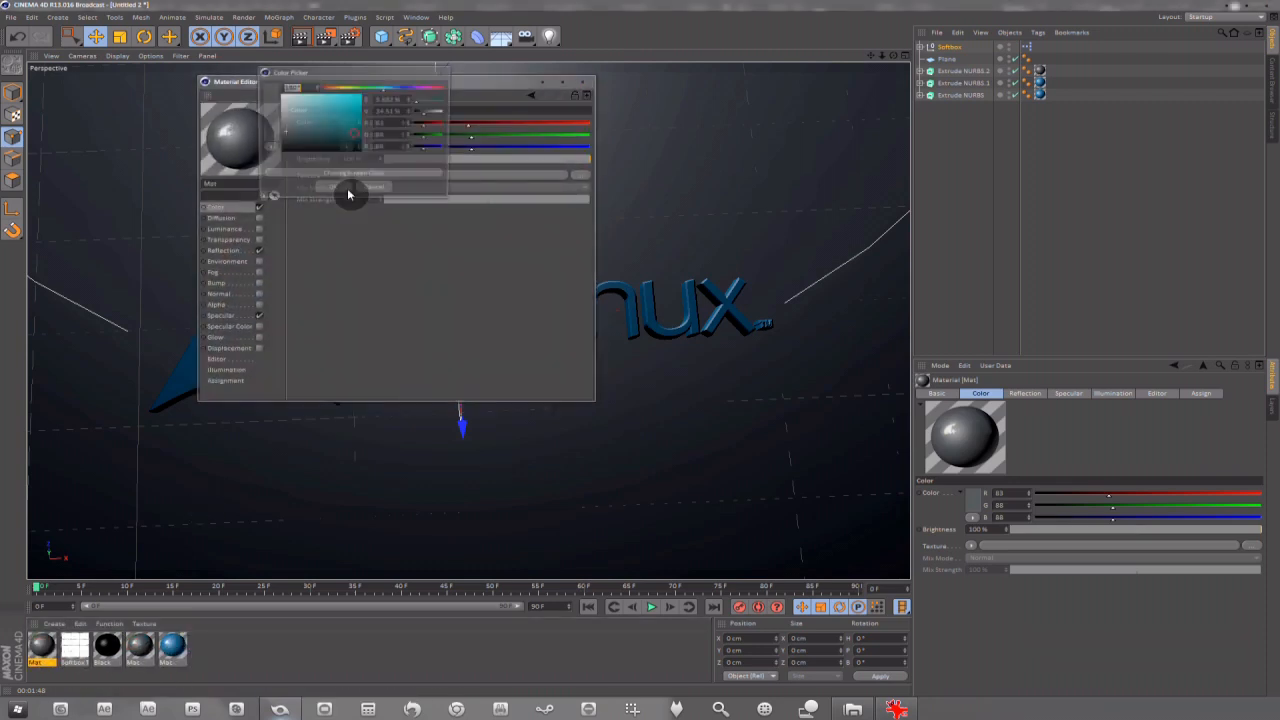
click(293, 139)
click(331, 190)
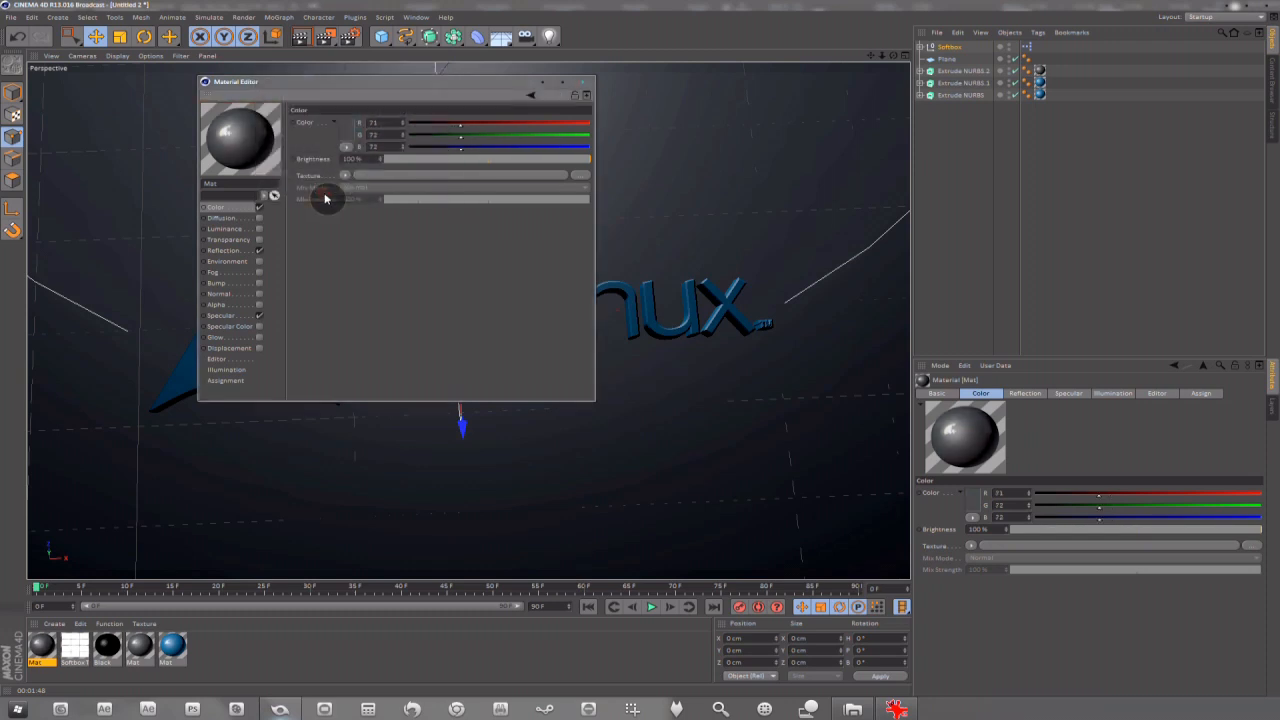
- Disable reflection on the new grey material and apply it to the floor plane
click(241, 251)
click(259, 251)
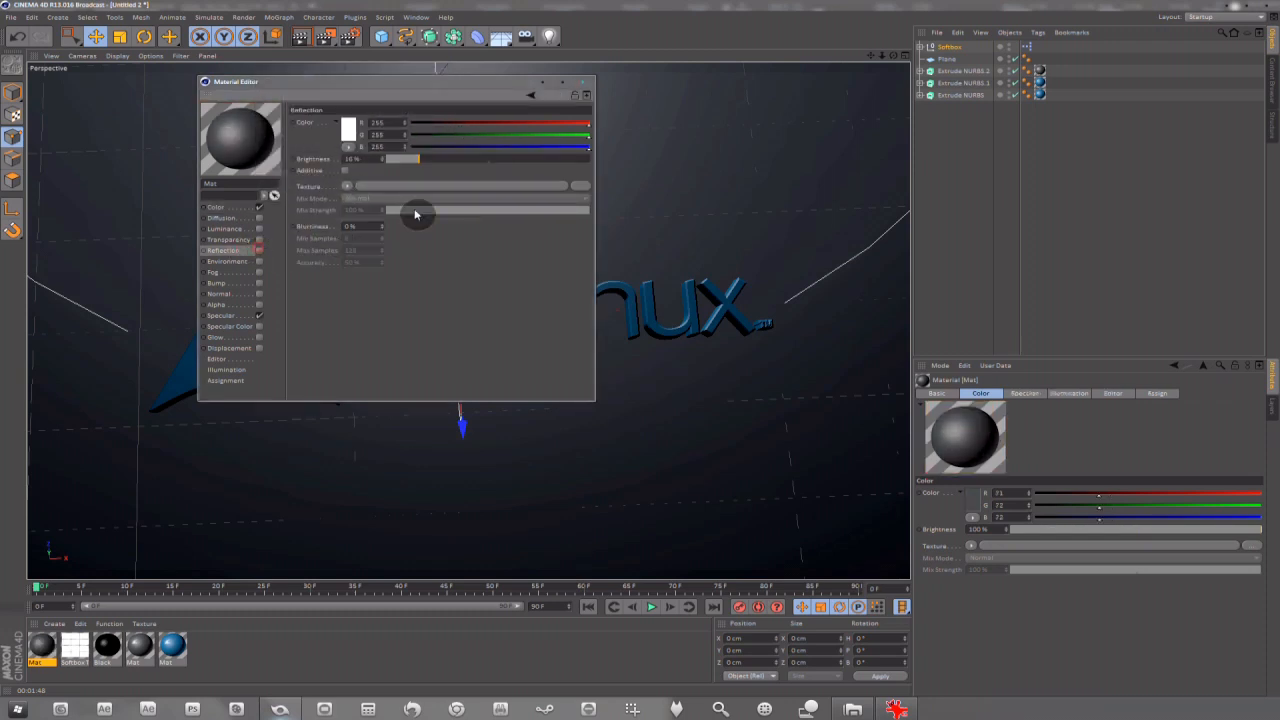
click(584, 82)
drag(40, 652, 902, 66)
- Compare the scene with the reference image arch-linux-2.png in IrfanView and close the viewer
drag(1279, 64, 1278, 64)
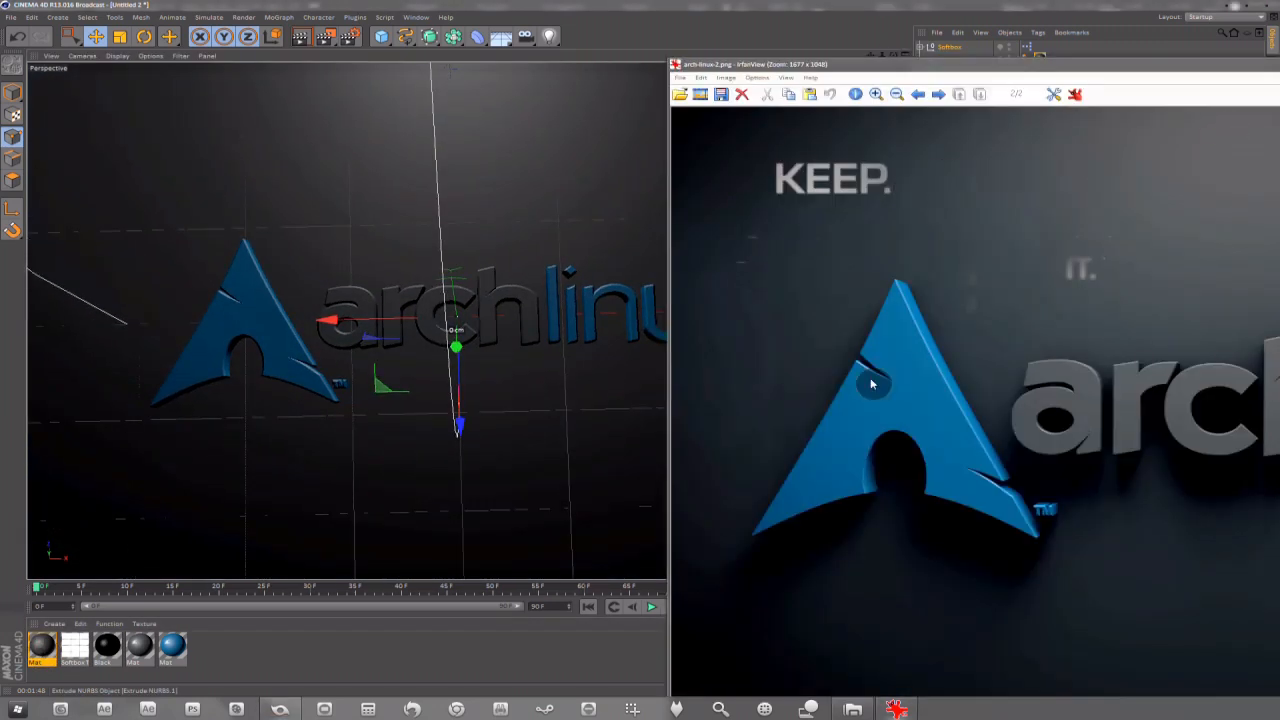
drag(831, 62, 764, 55)
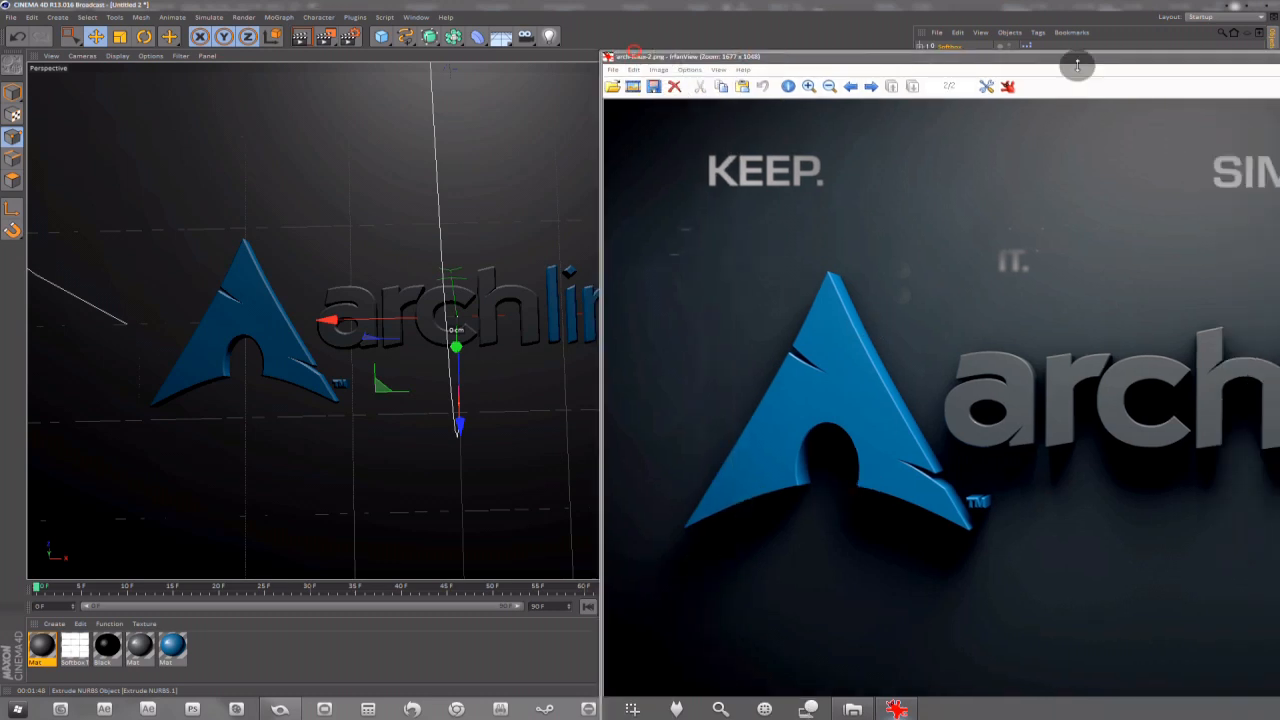
drag(1071, 57, 1071, 85)
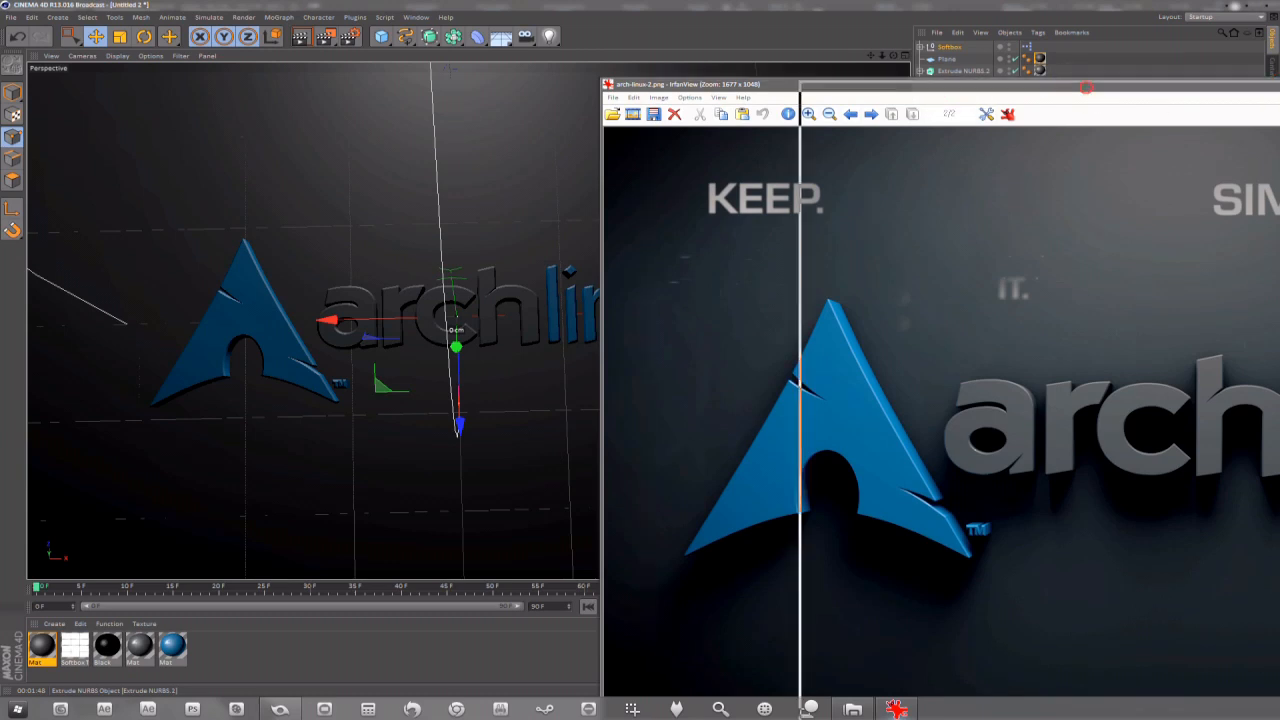
click(1272, 88)
- Review the softbox's light, size, shadow and extra options
drag(893, 57, 893, 60)
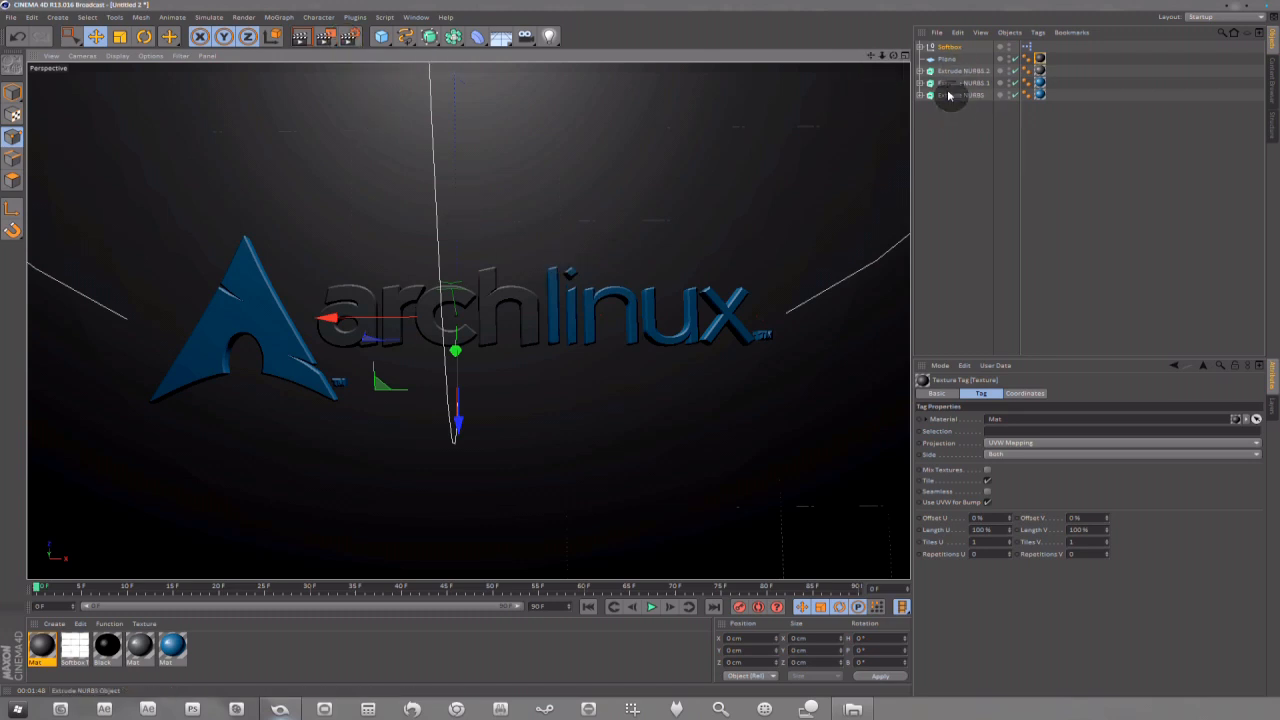
click(947, 47)
drag(1266, 436, 1224, 562)
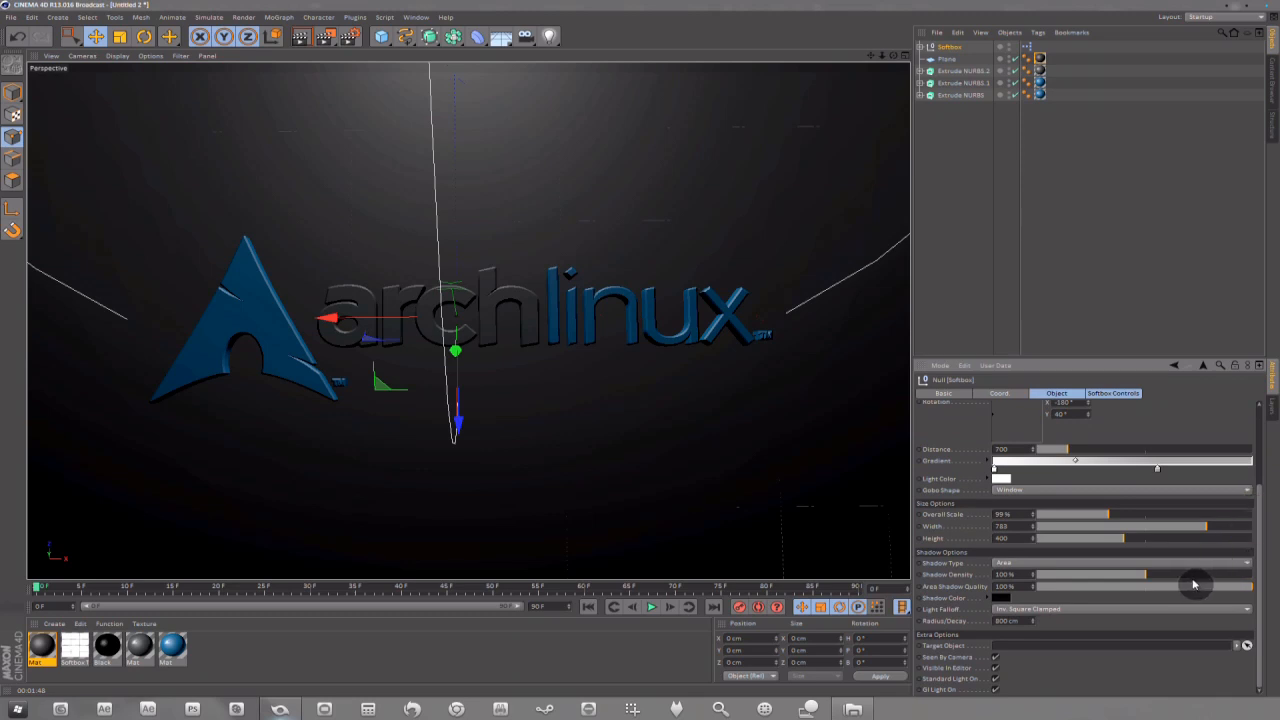
drag(1264, 571, 1262, 365)
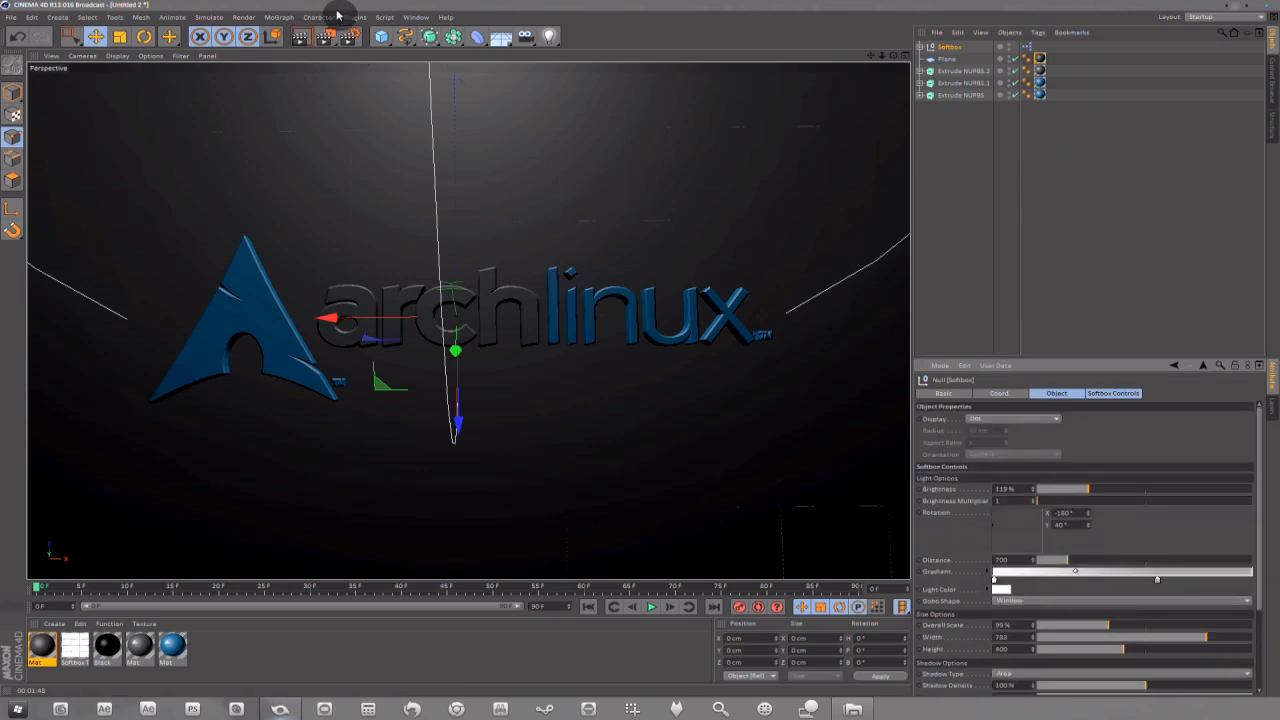
- Raise the render's Ambient Occlusion samples to a minimum of 110 and a maximum of 403
click(350, 38)
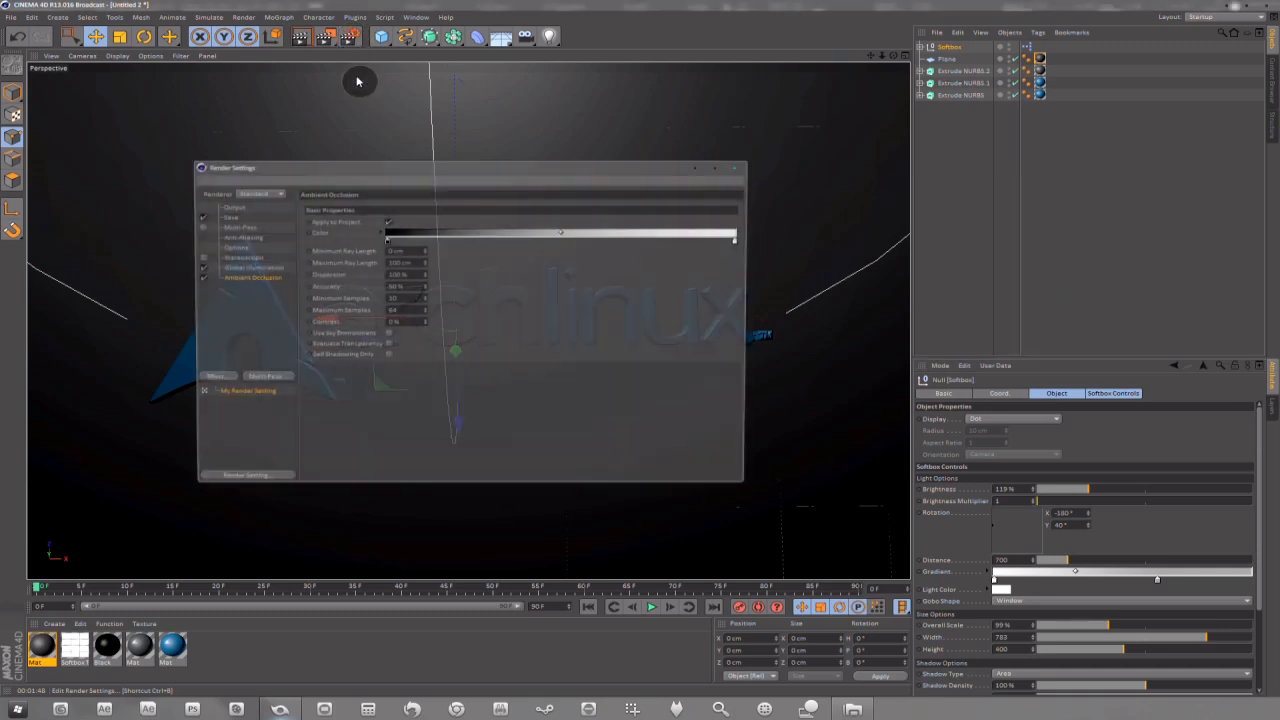
click(248, 268)
click(247, 278)
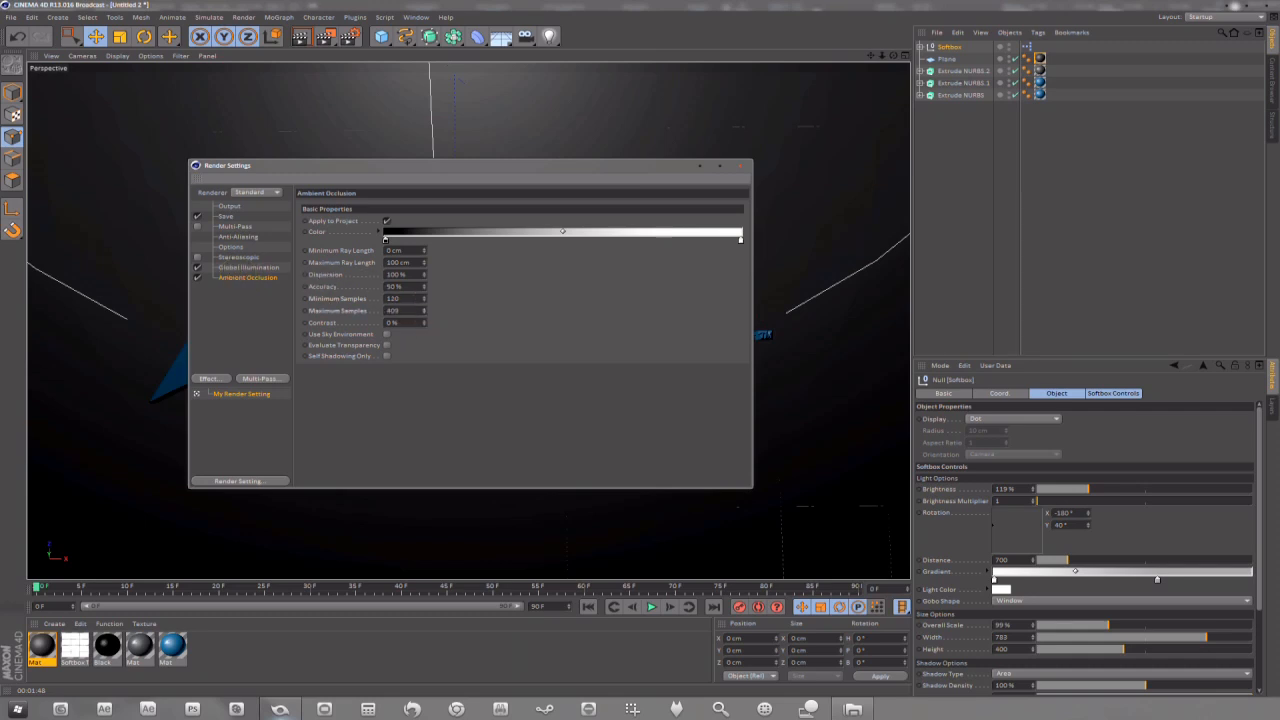
click(739, 165)
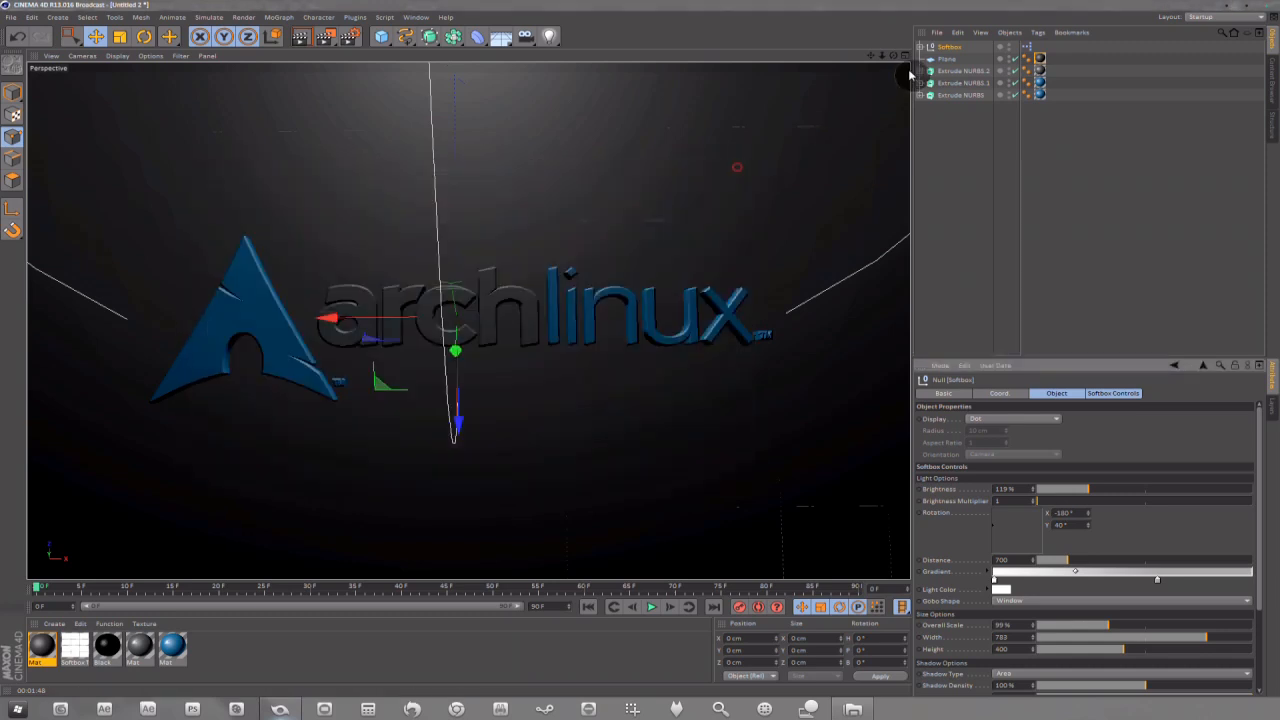
- Add a standard camera object from the current perspective view
drag(881, 59, 870, 60)
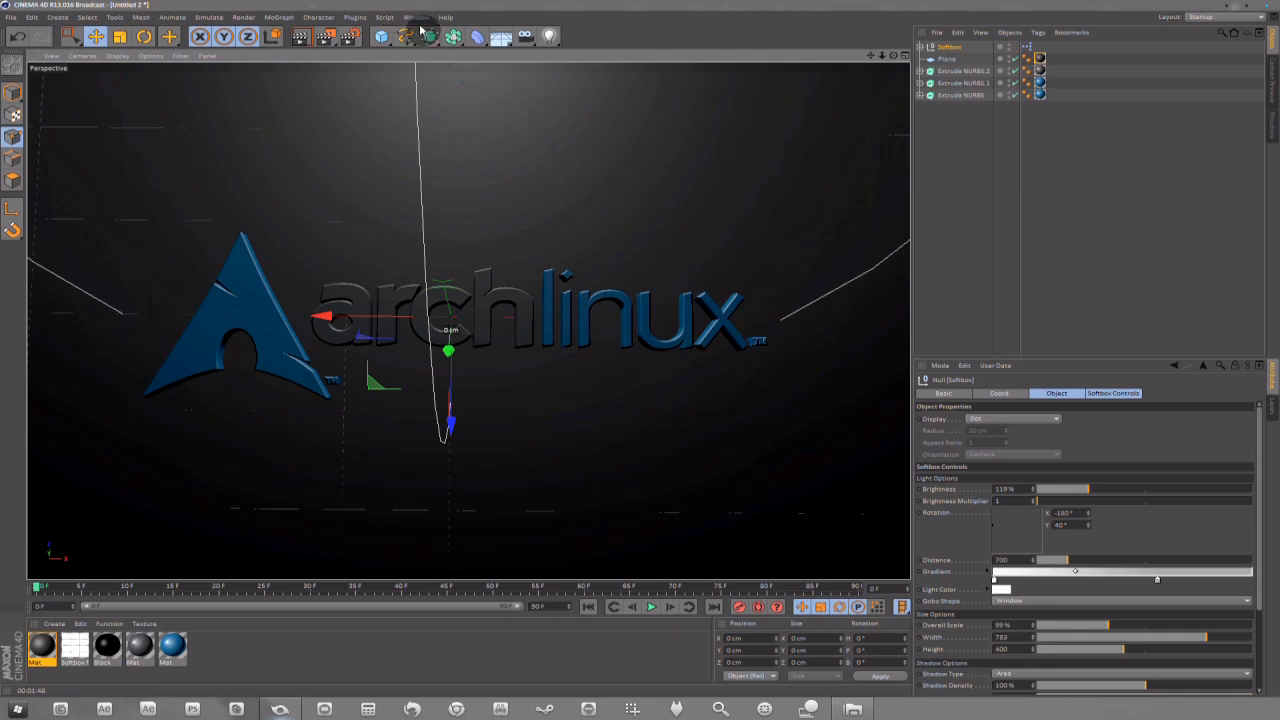
click(526, 38)
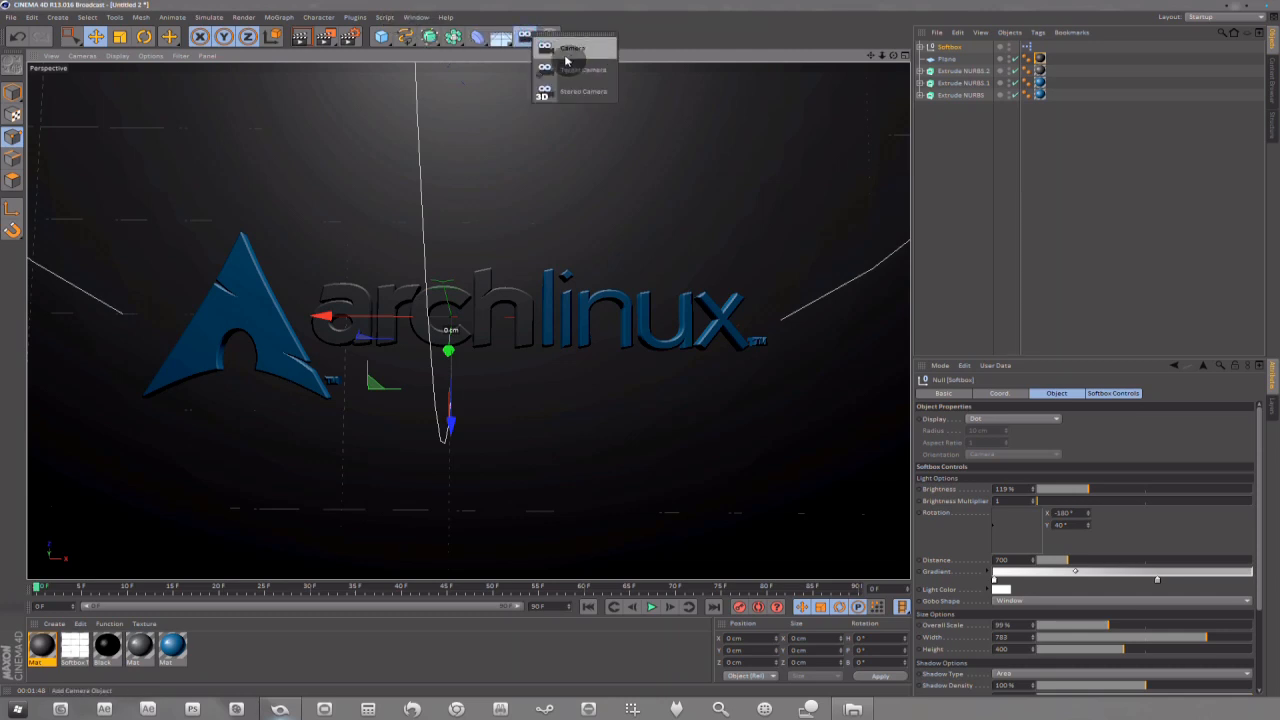
click(566, 58)
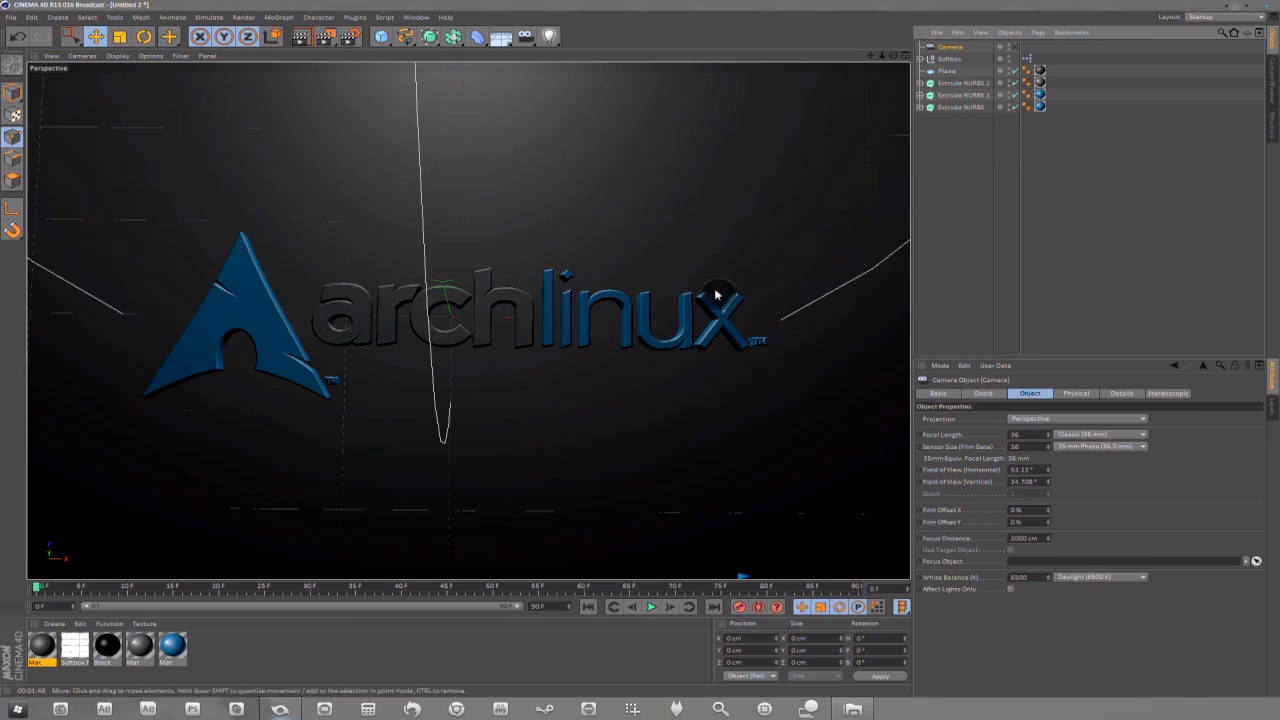
- Frame the logo larger in the perspective view and render a preview
drag(893, 56, 805, 195)
drag(871, 56, 468, 321)
drag(879, 62, 468, 321)
drag(887, 62, 467, 320)
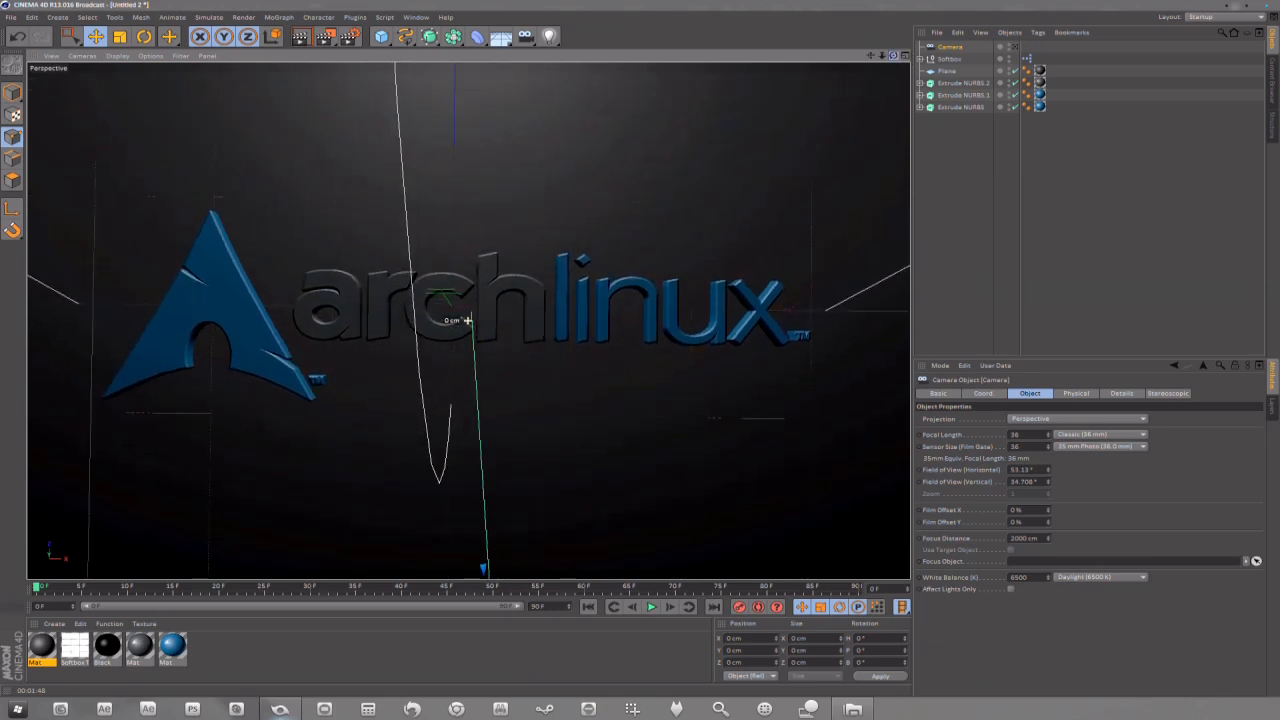
drag(876, 59, 467, 320)
drag(892, 60, 467, 320)
drag(878, 60, 877, 58)
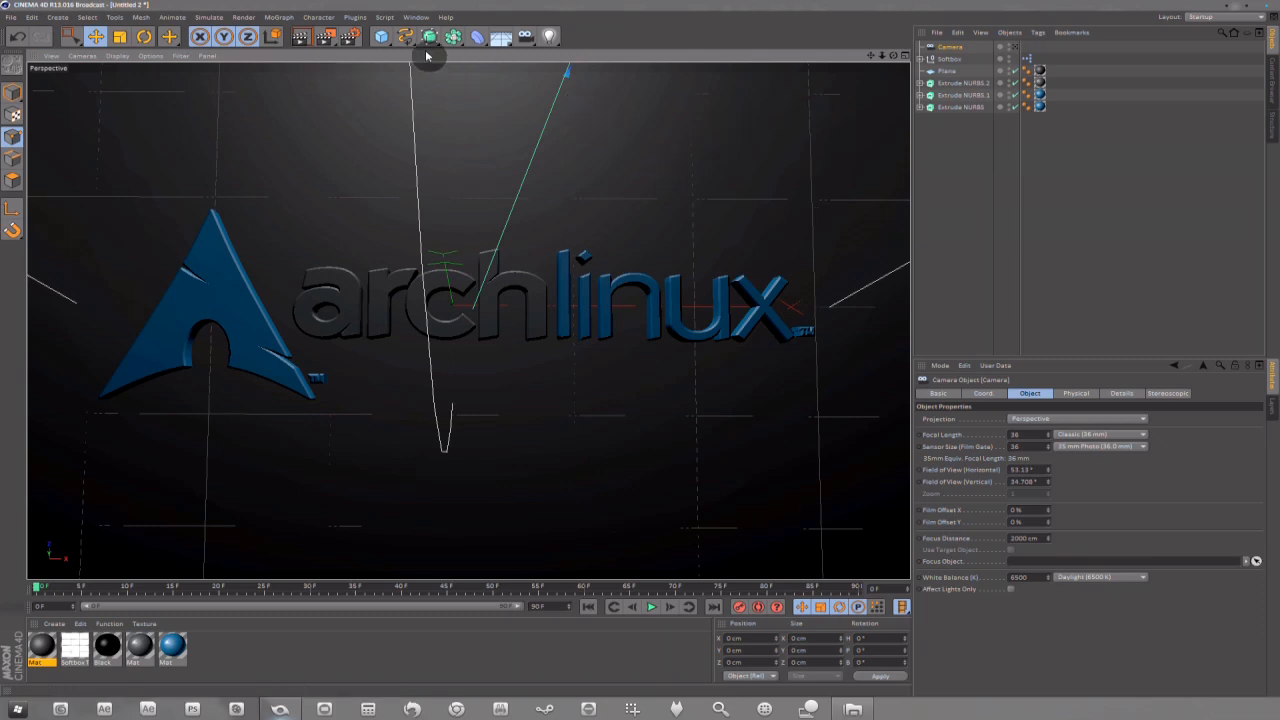
click(300, 38)
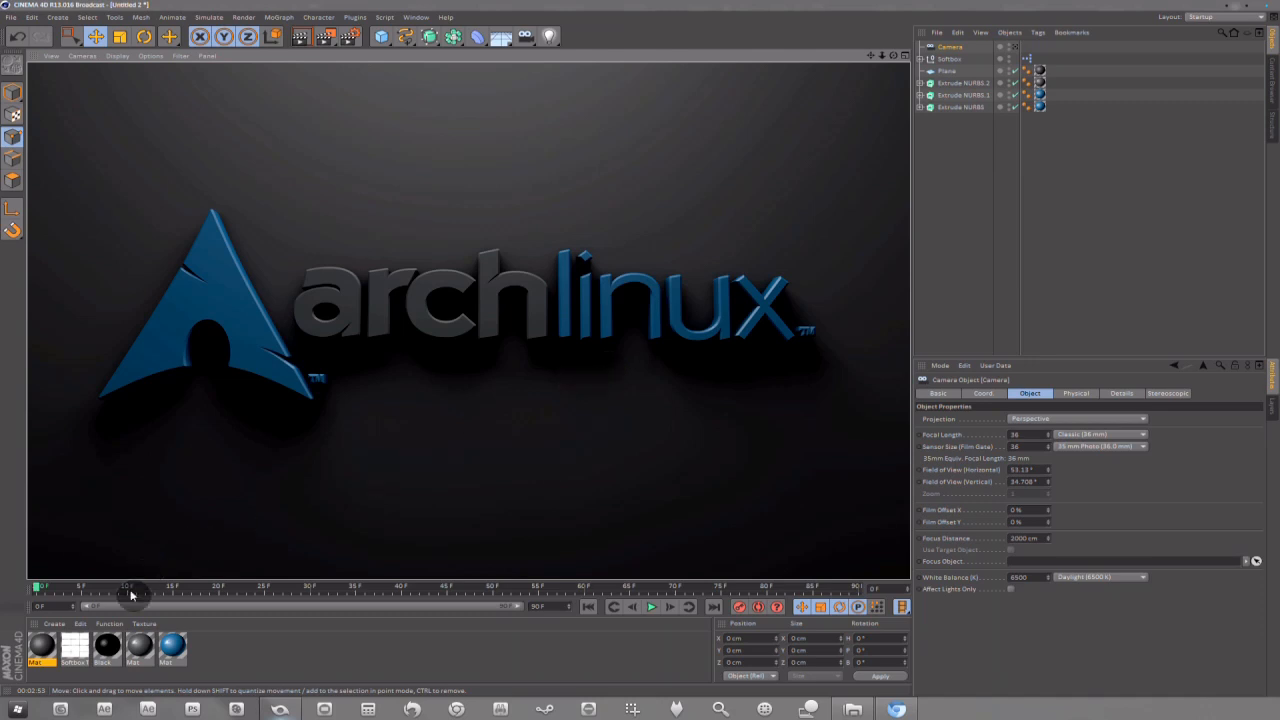
- Brighten the blue logo material's colour to RGB 32, 149, 210
double_click(172, 647)
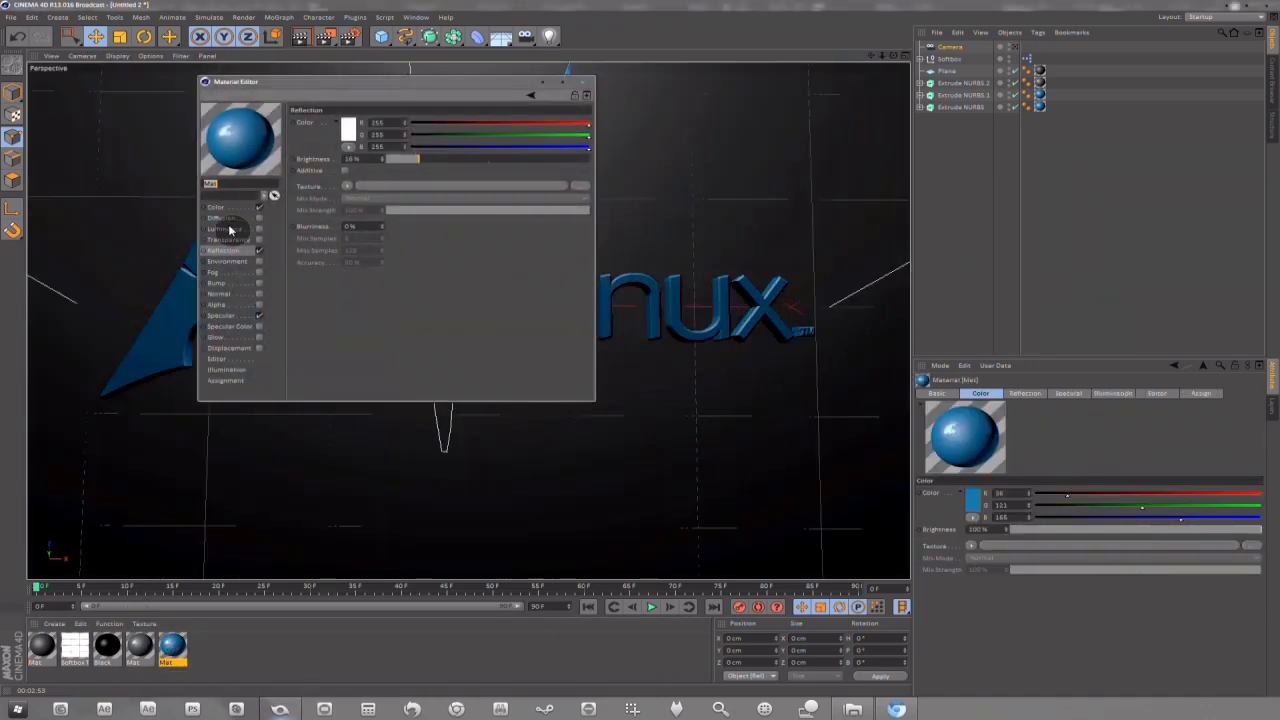
click(216, 207)
click(347, 131)
drag(305, 142, 346, 96)
click(328, 184)
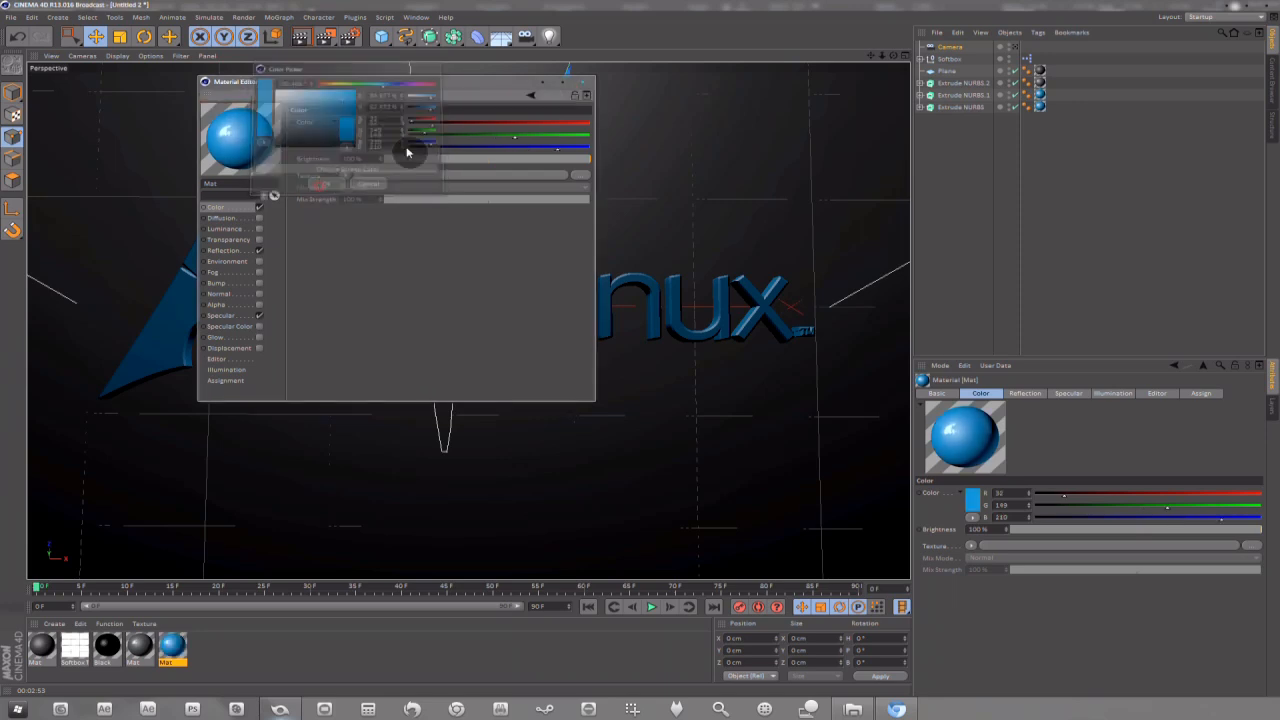
click(584, 82)
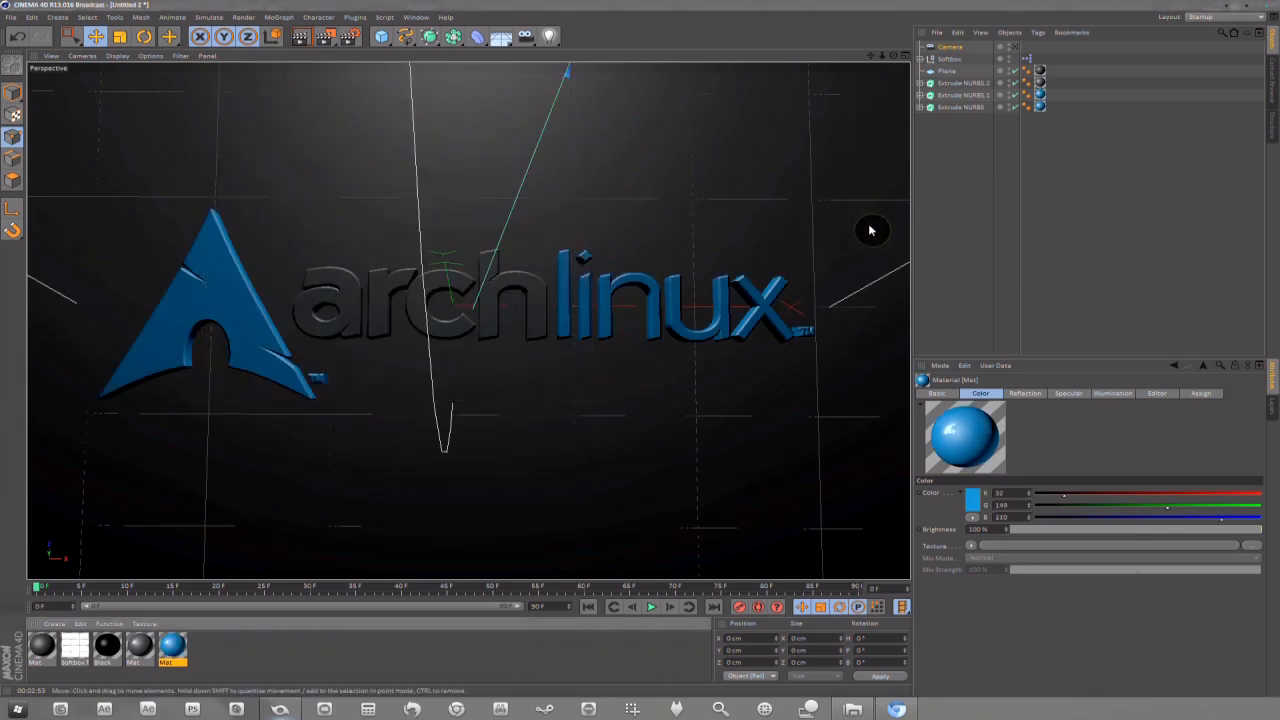
- Select the three Extrude NURBS objects and examine their coordinates and object properties
click(962, 84)
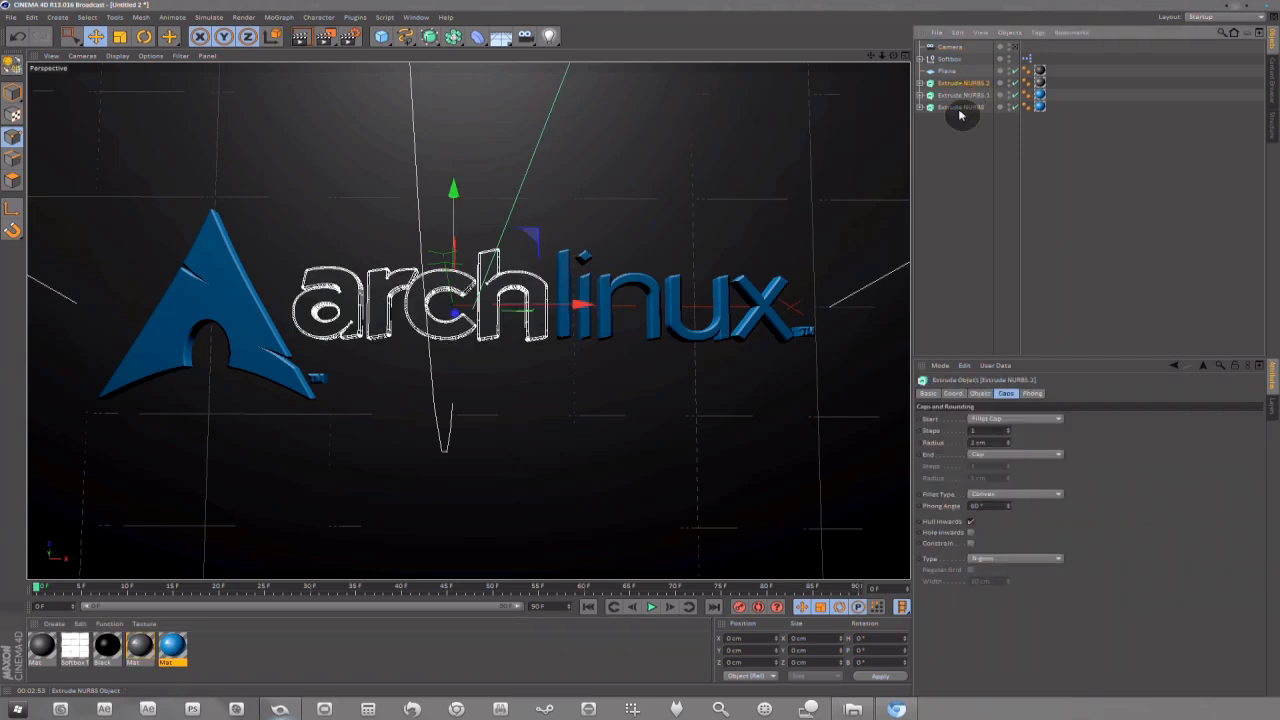
shift+click(960, 107)
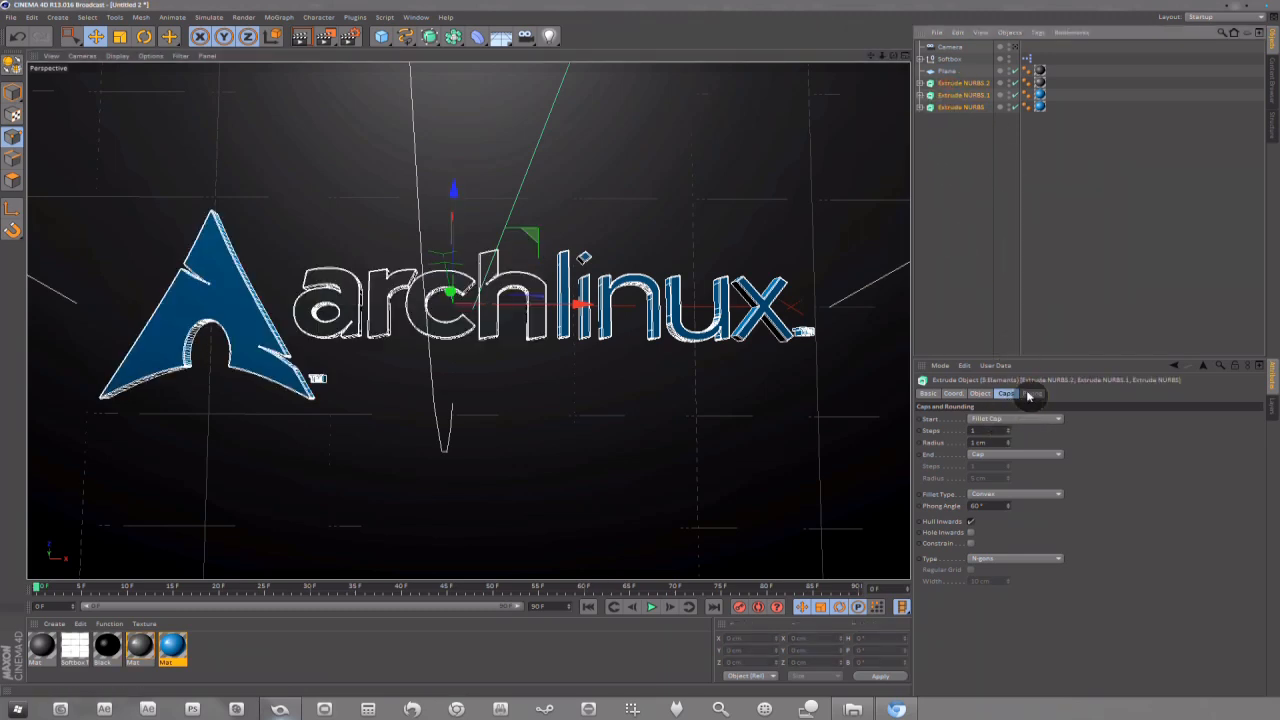
click(955, 393)
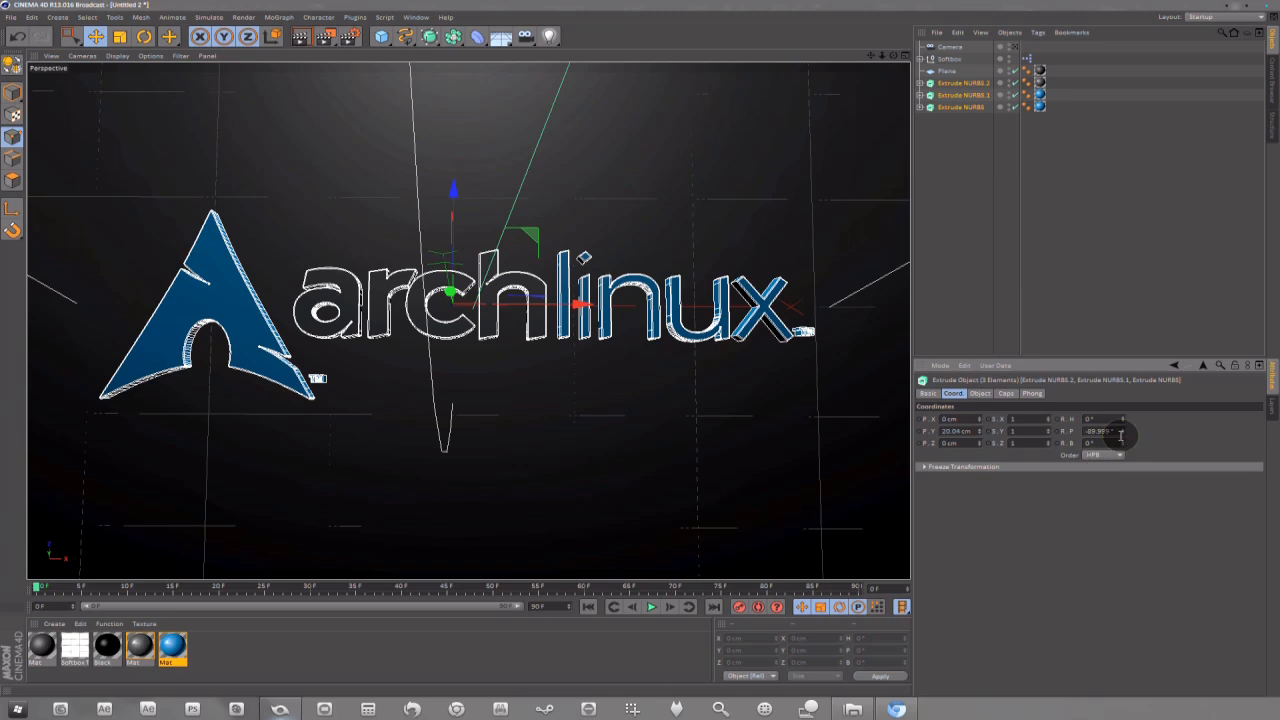
click(928, 393)
click(980, 393)
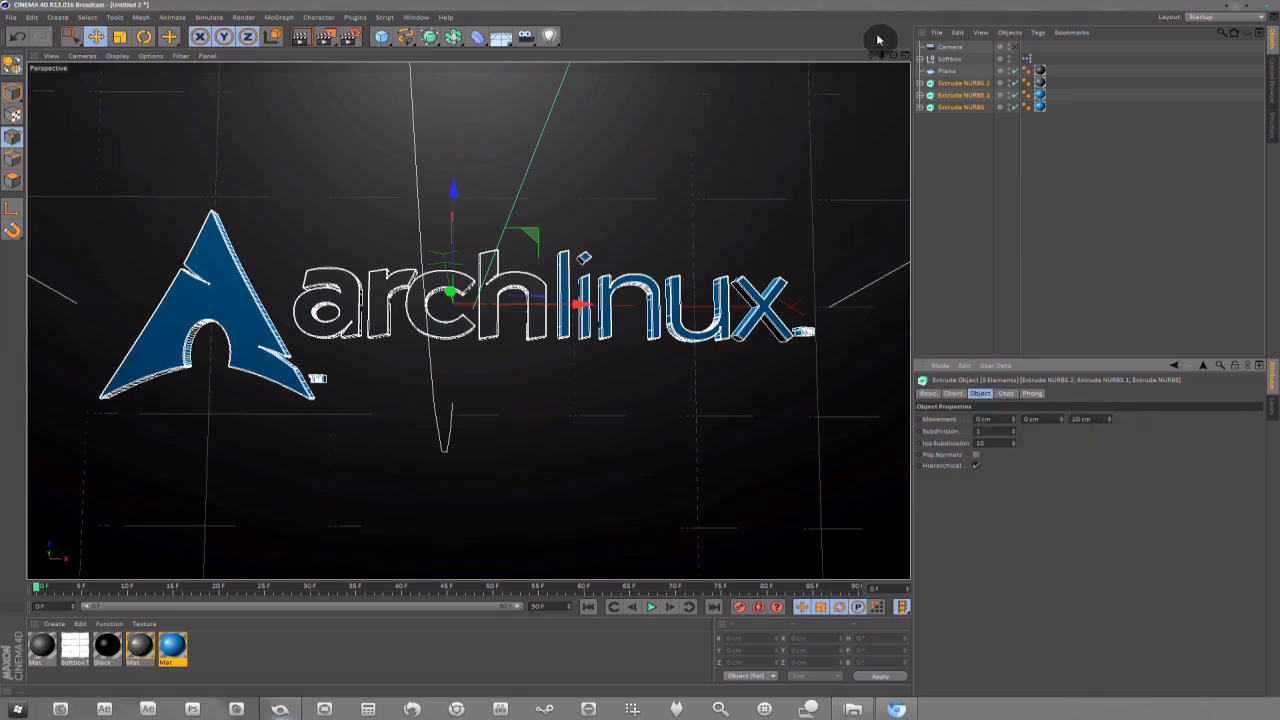
- Set the extrusion depth along Z to 40 cm for all three Extrude NURBS objects
drag(893, 55, 858, 112)
click(827, 179)
click(904, 55)
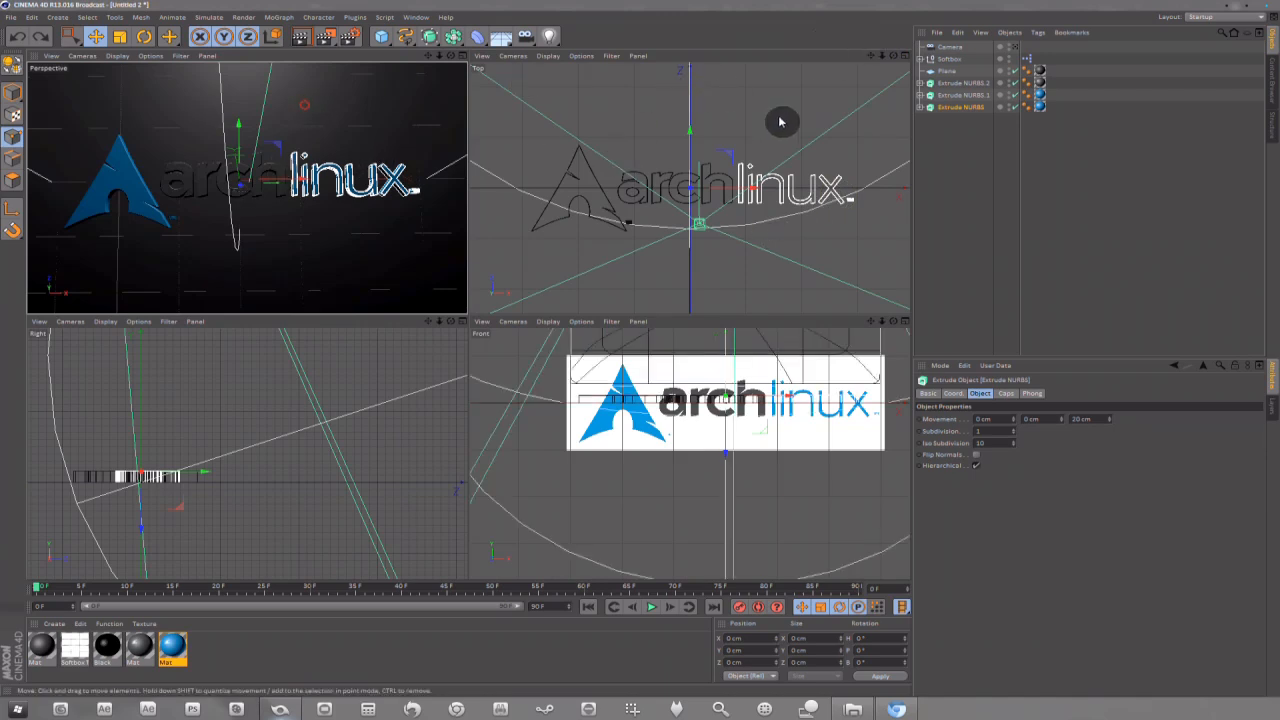
drag(428, 322, 567, 258)
scroll(254, 433, up, 3)
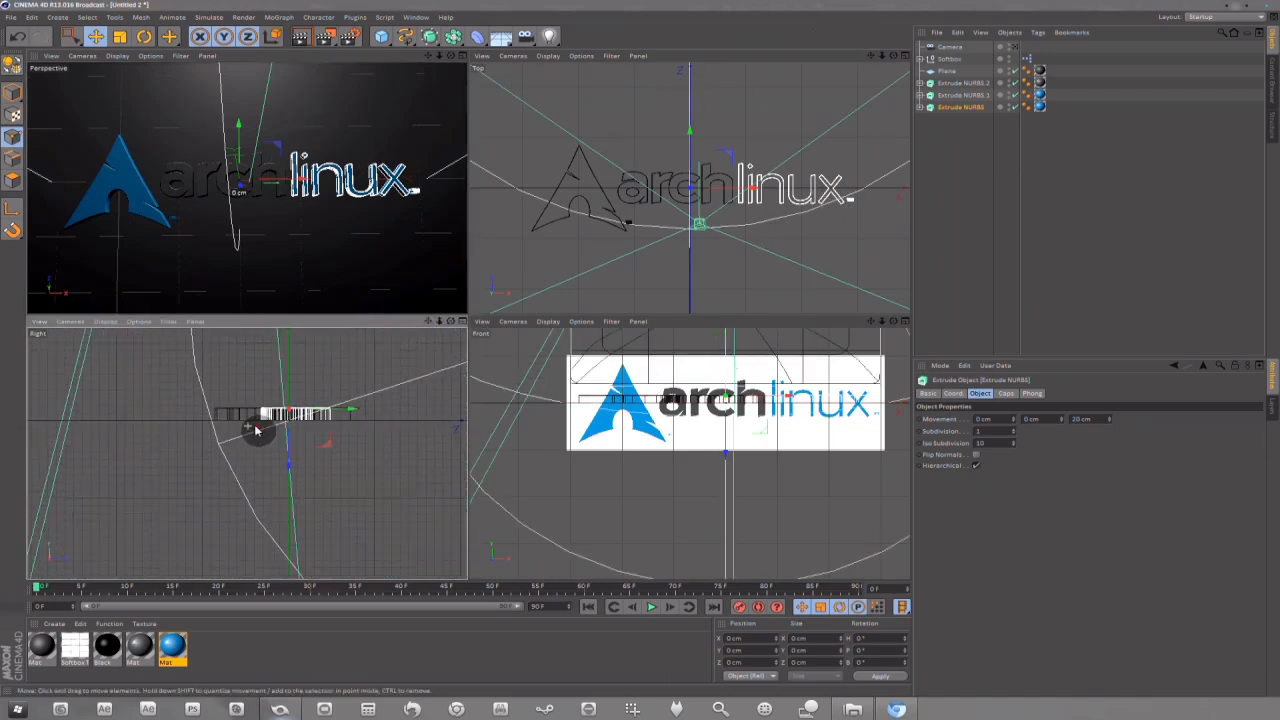
shift+click(967, 84)
click(1082, 419)
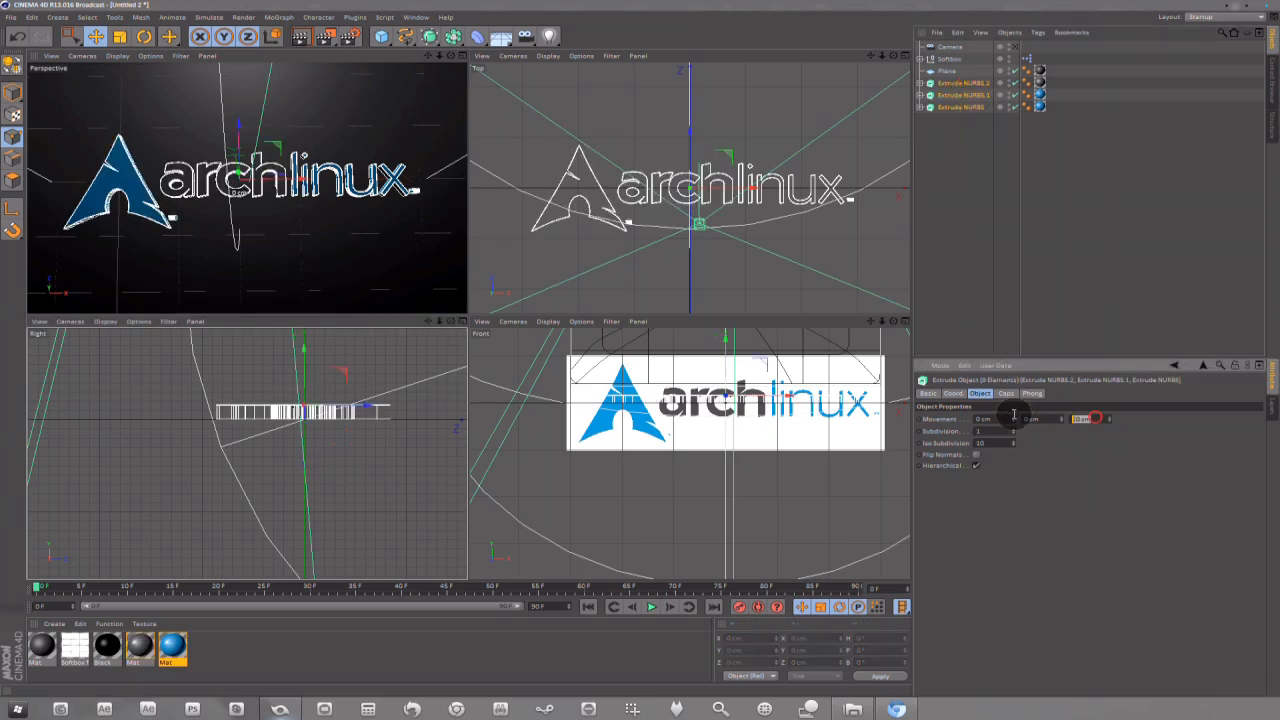
text(40)
key(Return)
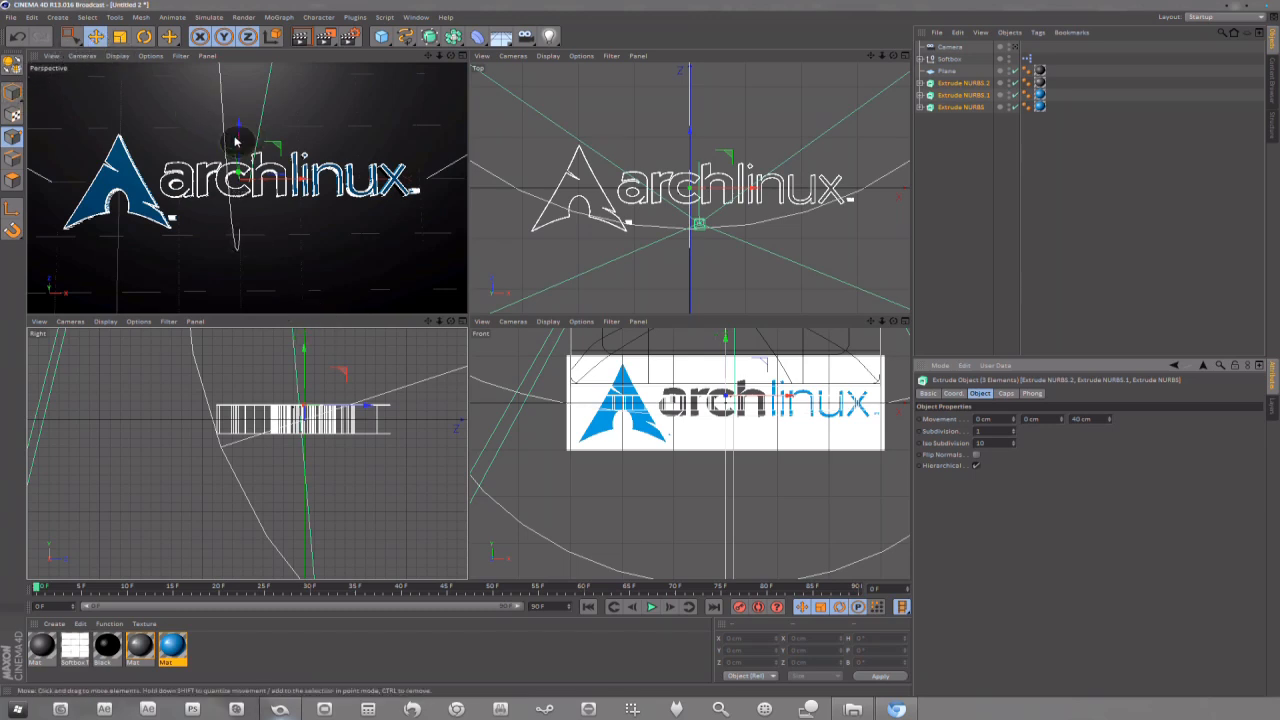
- Raise the three extruded logo objects slightly away from the background plane and adjust the perspective camera angle
drag(306, 374, 306, 357)
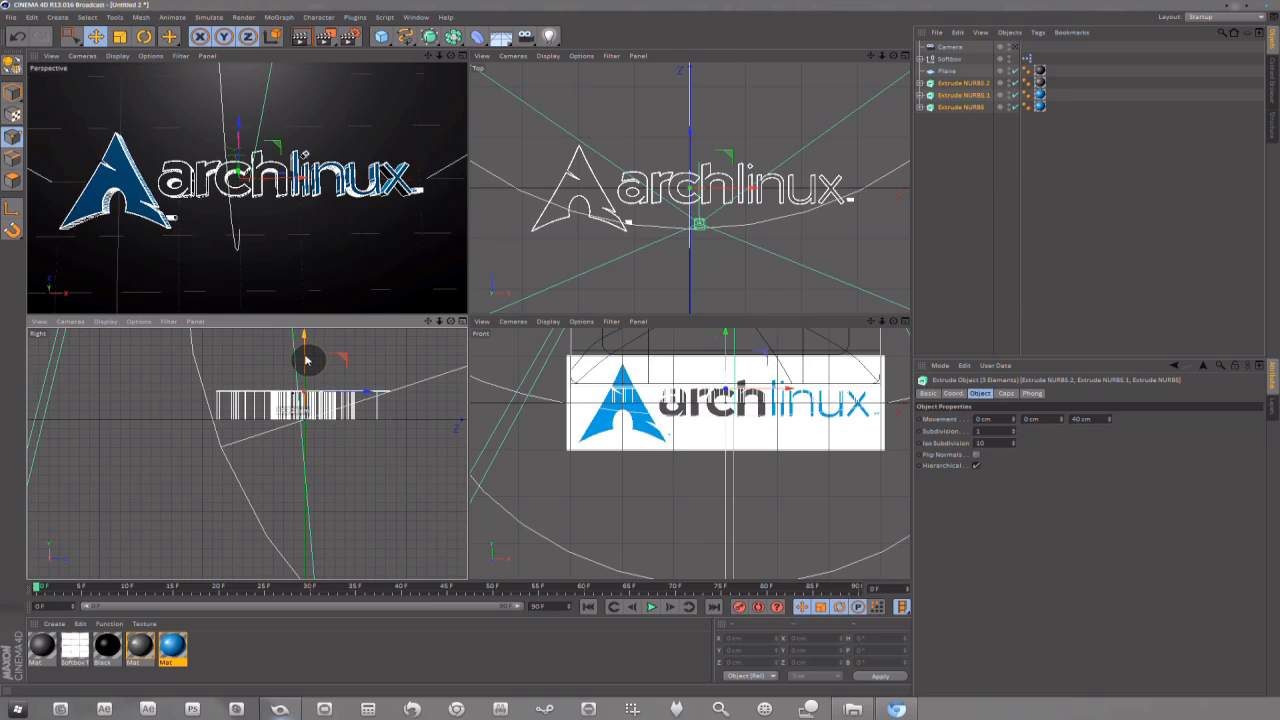
click(460, 55)
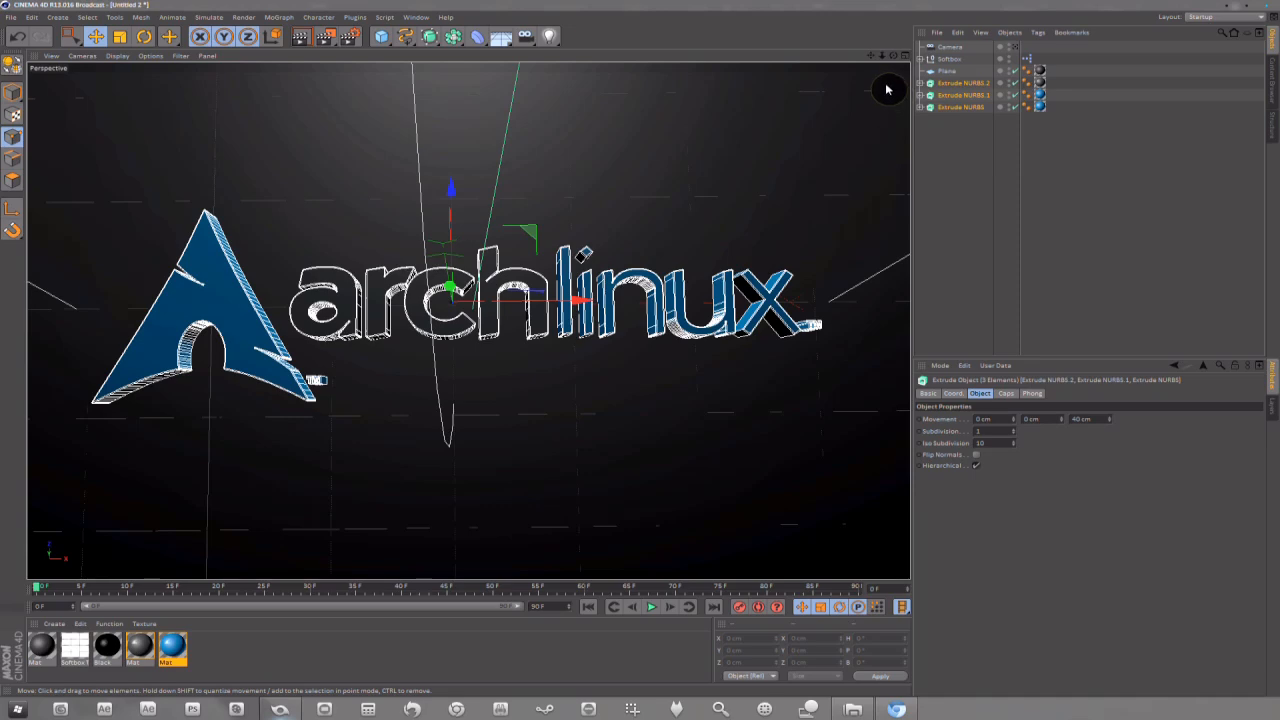
drag(894, 56, 846, 94)
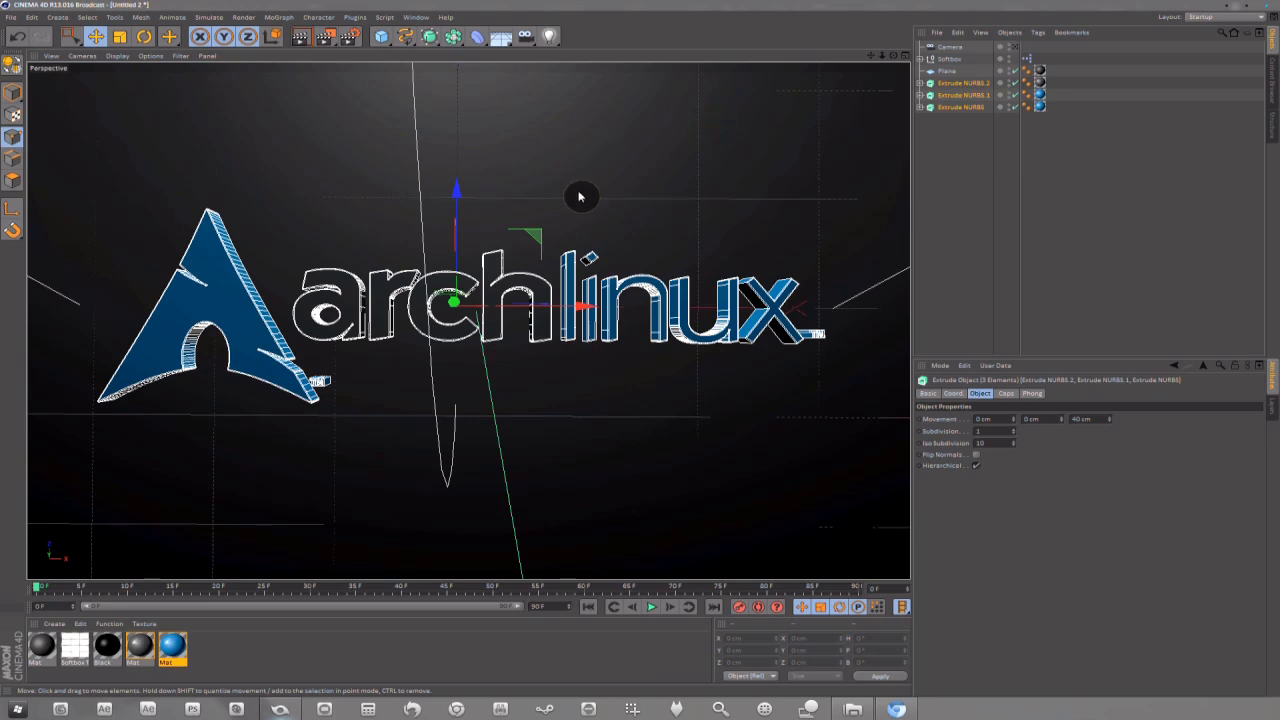
- Render the thicker logo to the Picture Viewer and fit the whole image in view
click(329, 40)
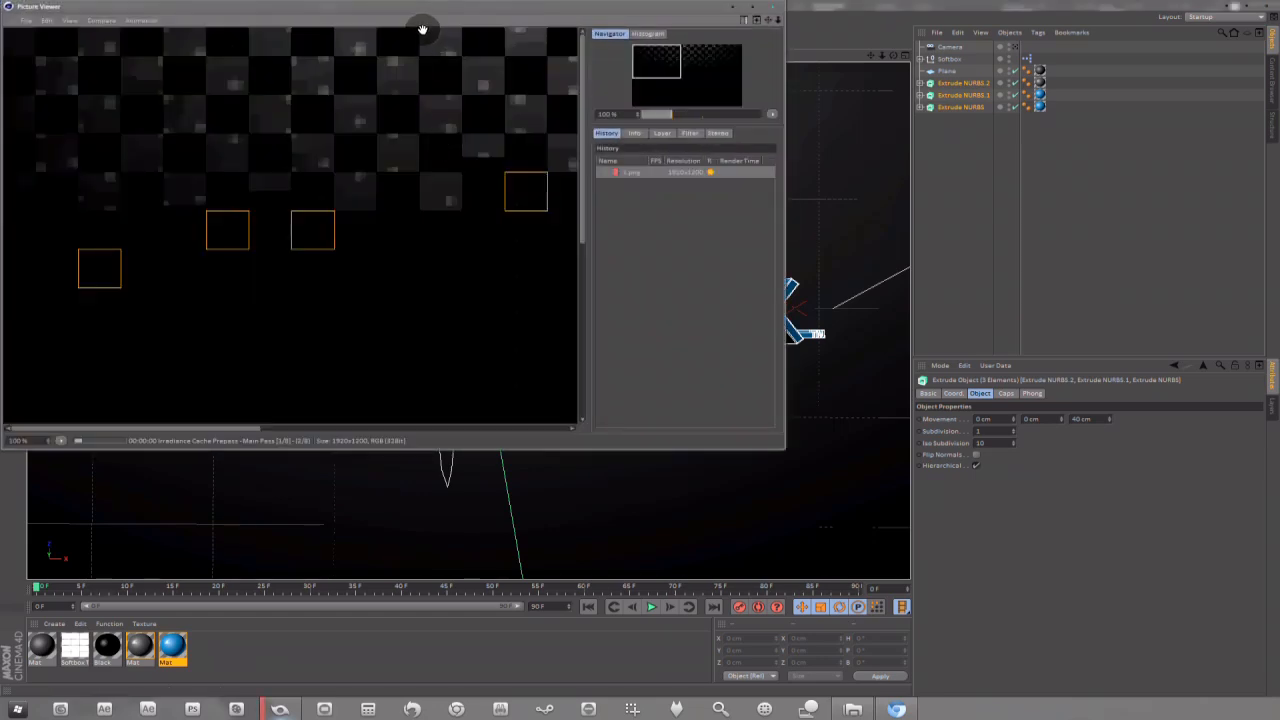
drag(430, 14, 560, 71)
drag(375, 487, 485, 487)
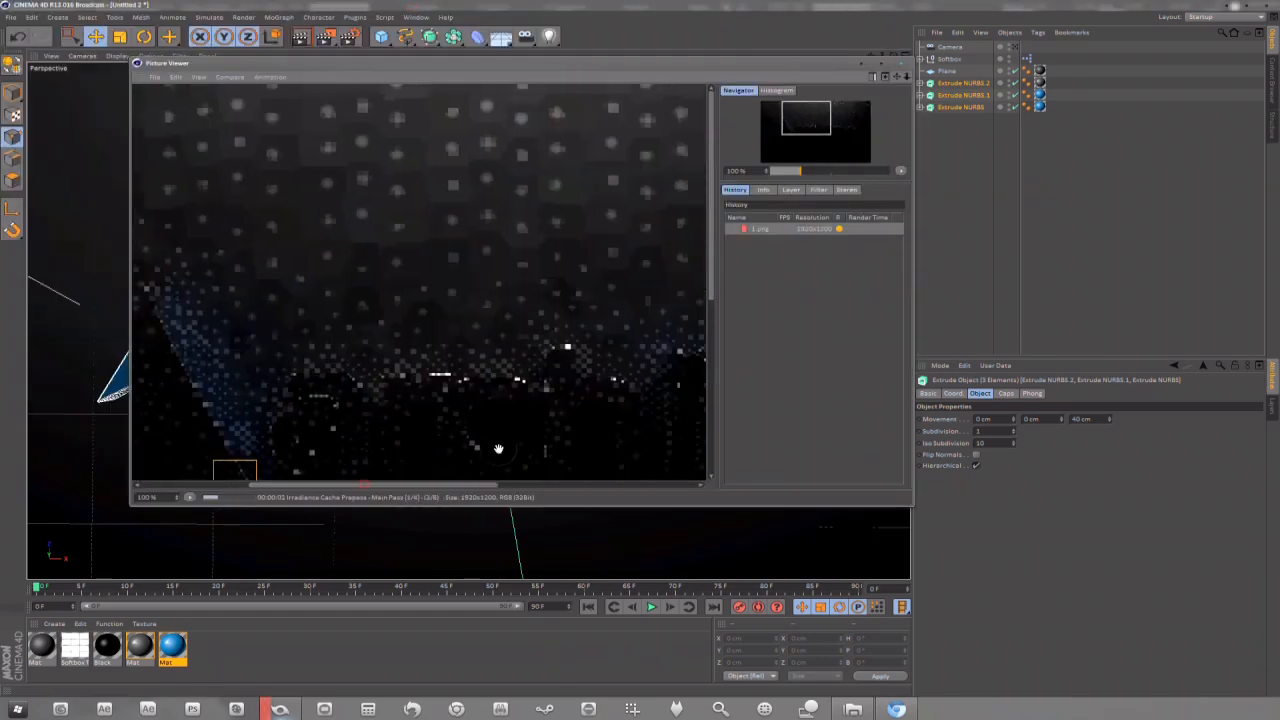
drag(711, 260, 711, 357)
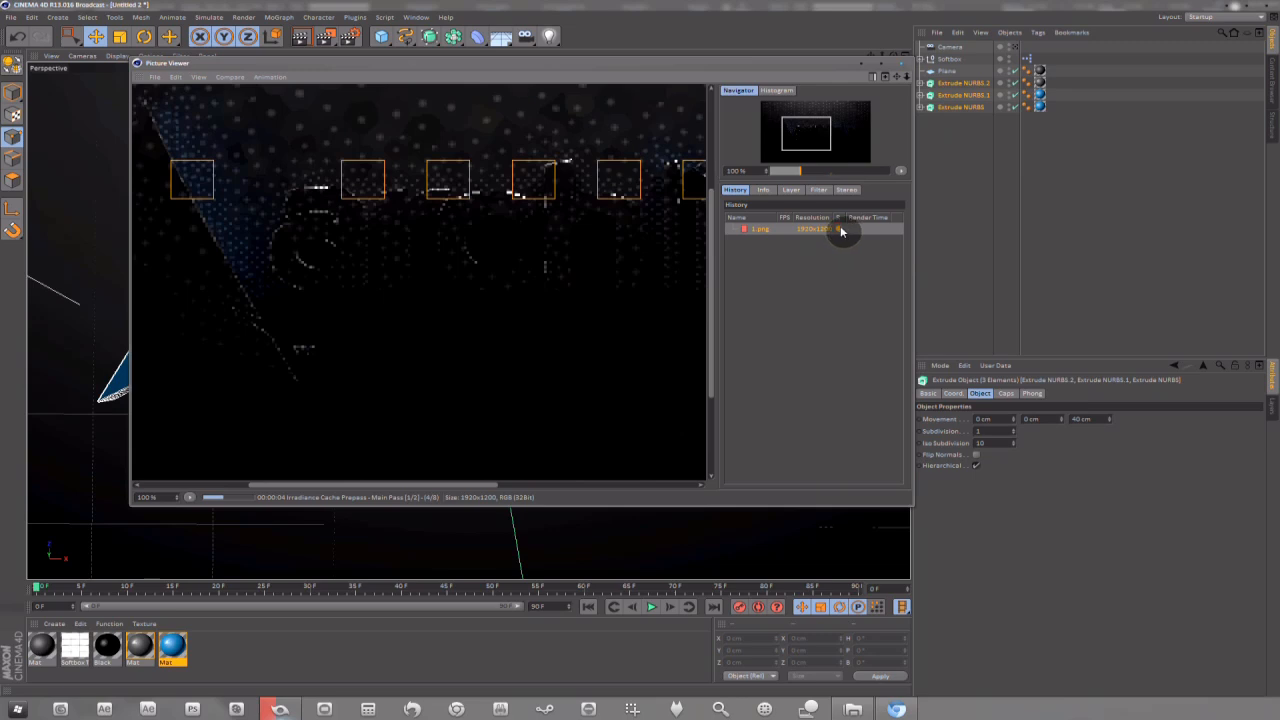
drag(414, 486, 285, 487)
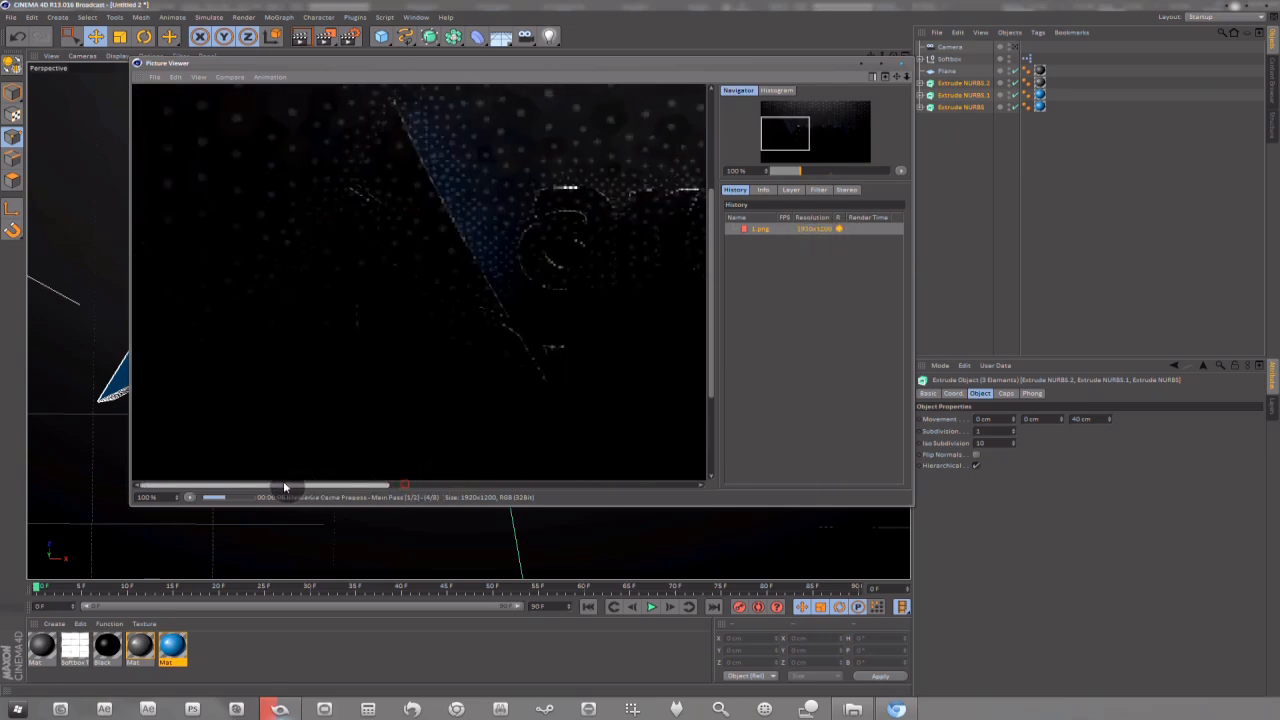
scroll(468, 302, down, 3)
scroll(457, 271, down, 2)
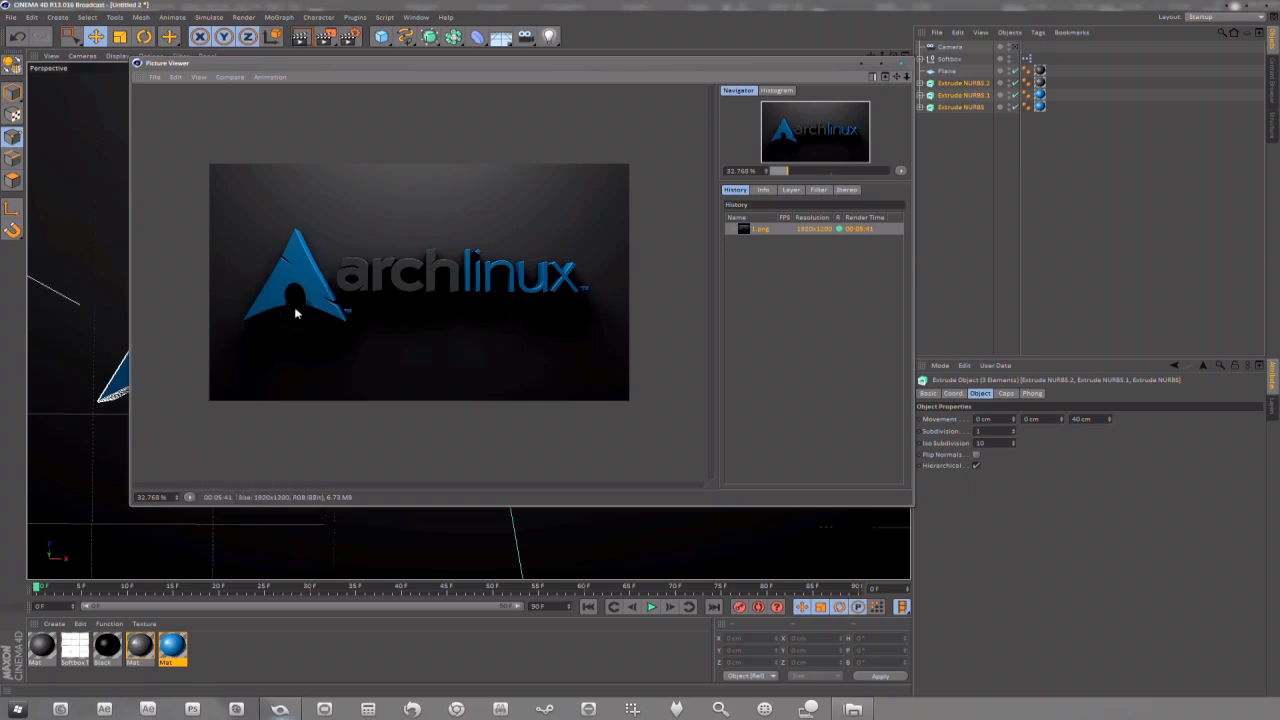
- Examine the finished render up close, checking the lettering, the logo symbol and the shadows
scroll(297, 308, up, 3)
scroll(297, 308, down, 5)
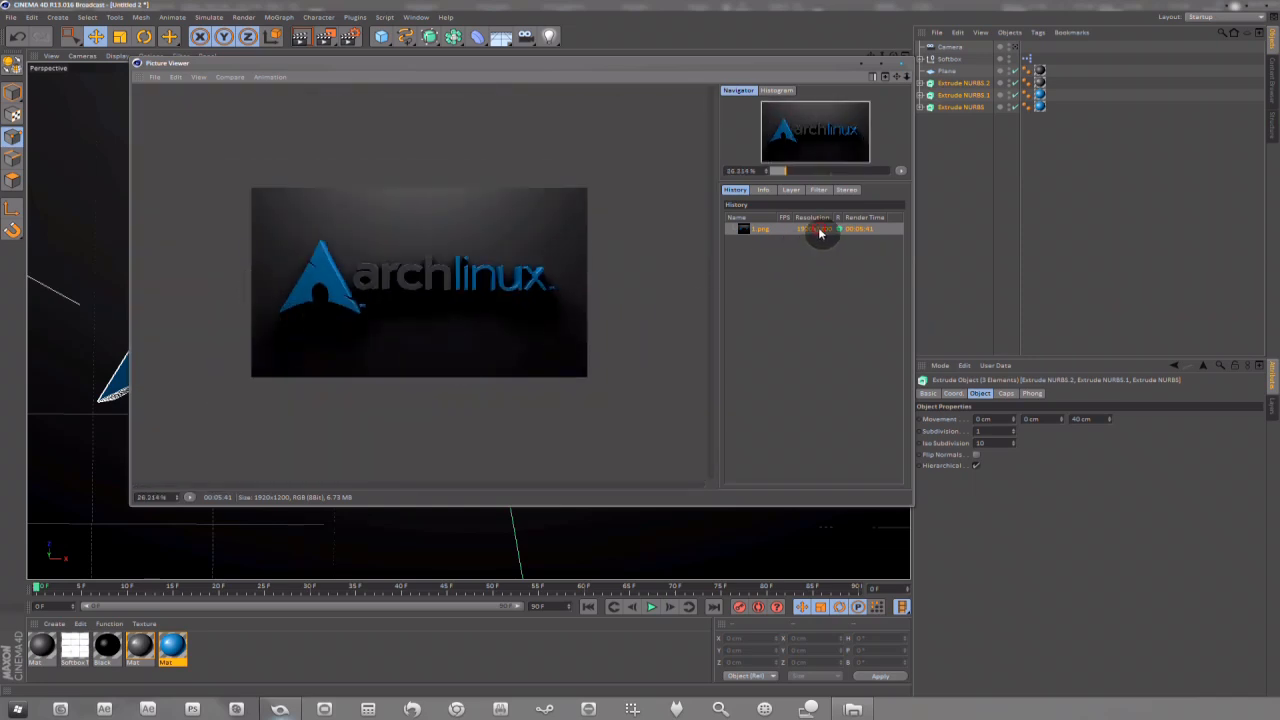
scroll(309, 277, up, 4)
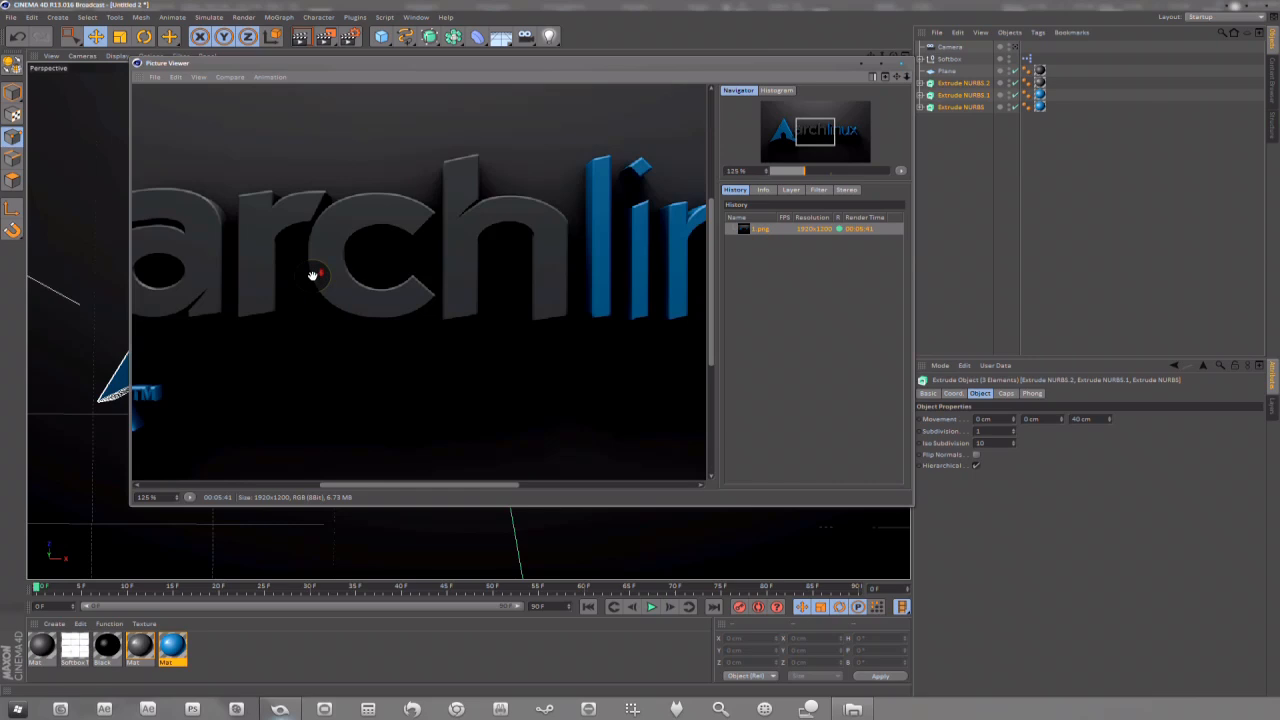
scroll(436, 406, down, 2)
drag(270, 477, 500, 397)
drag(617, 322, 284, 320)
scroll(409, 301, down, 3)
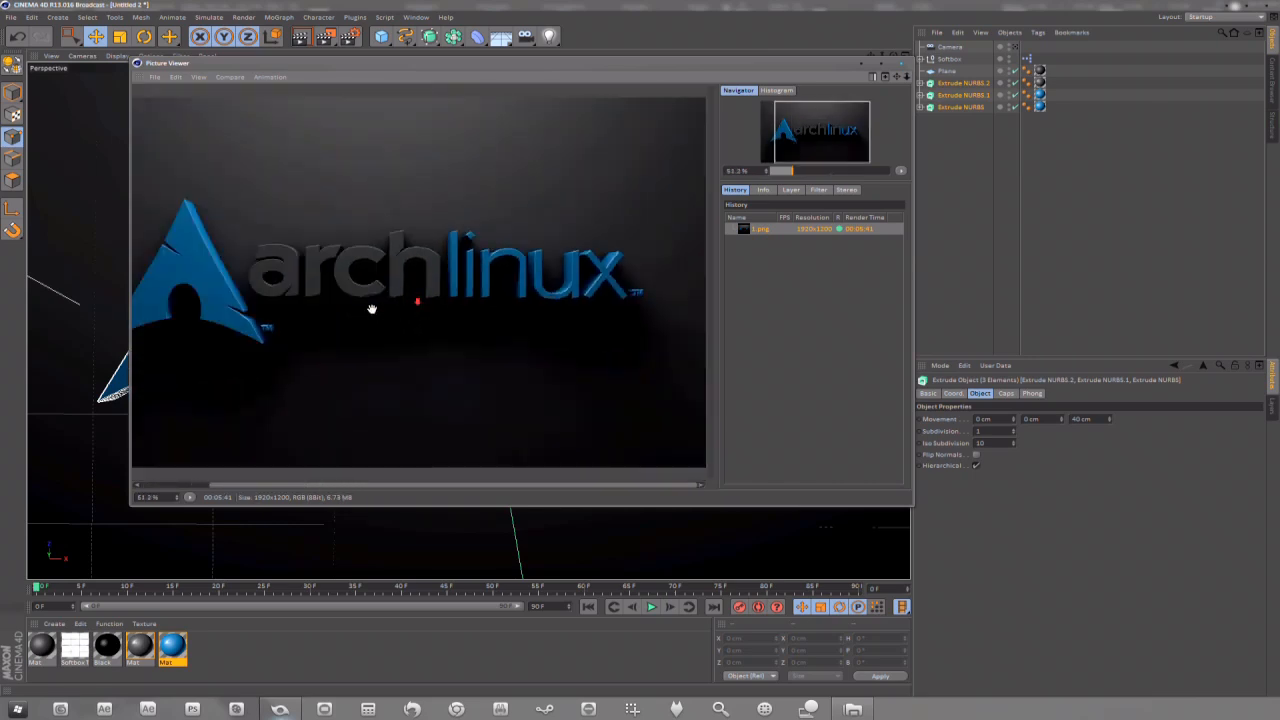
- Close the rendered image and quit the program without saving the Untitled 2 and arch-2.c4d projects
click(904, 64)
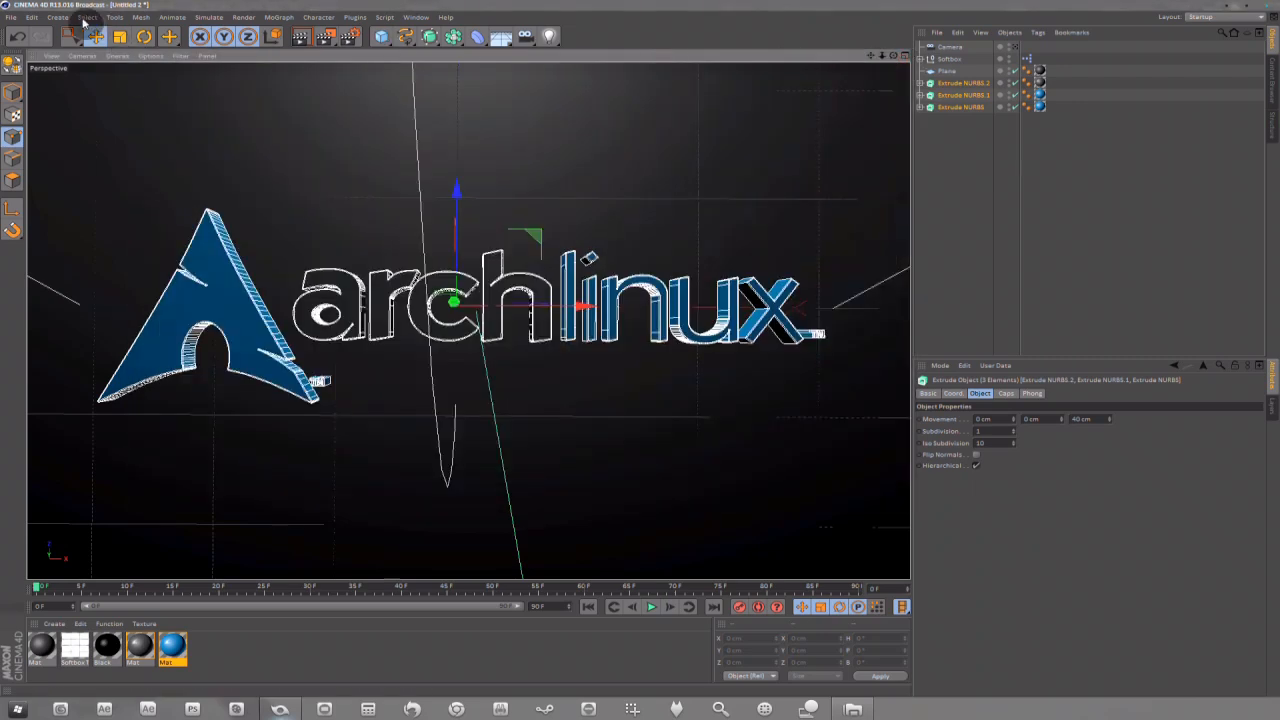
click(14, 18)
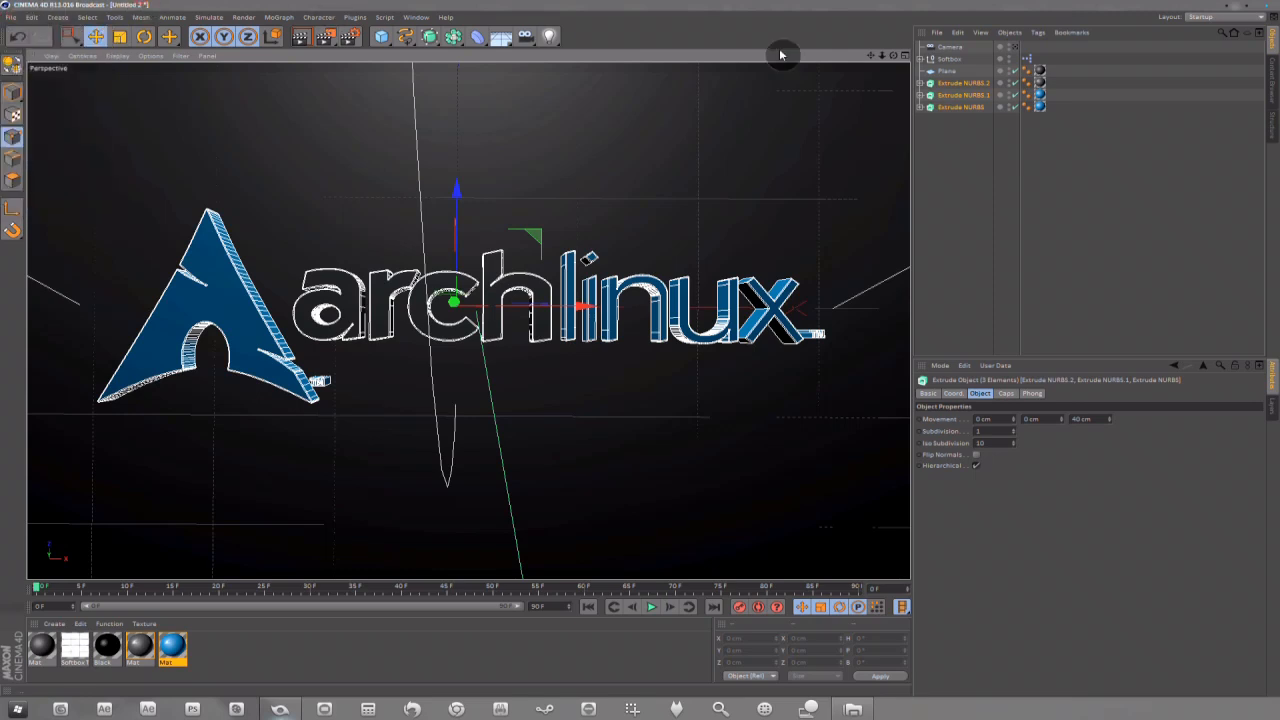
click(1270, 6)
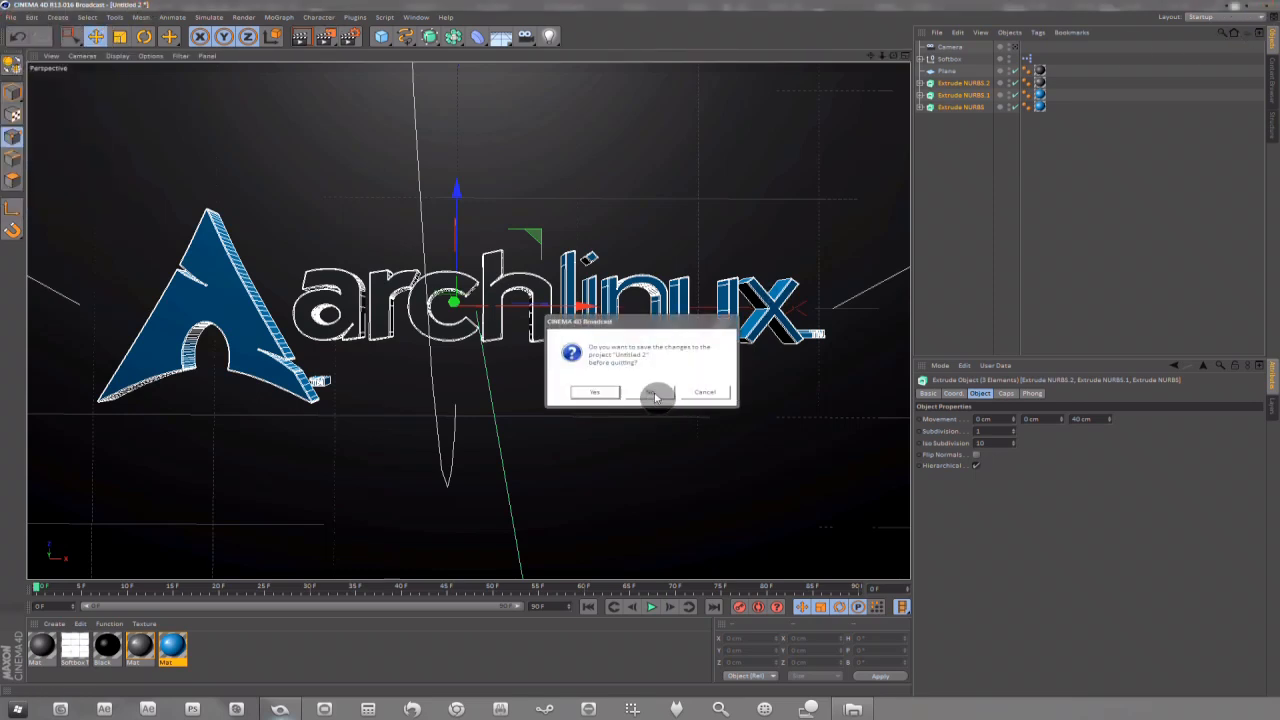
click(651, 391)
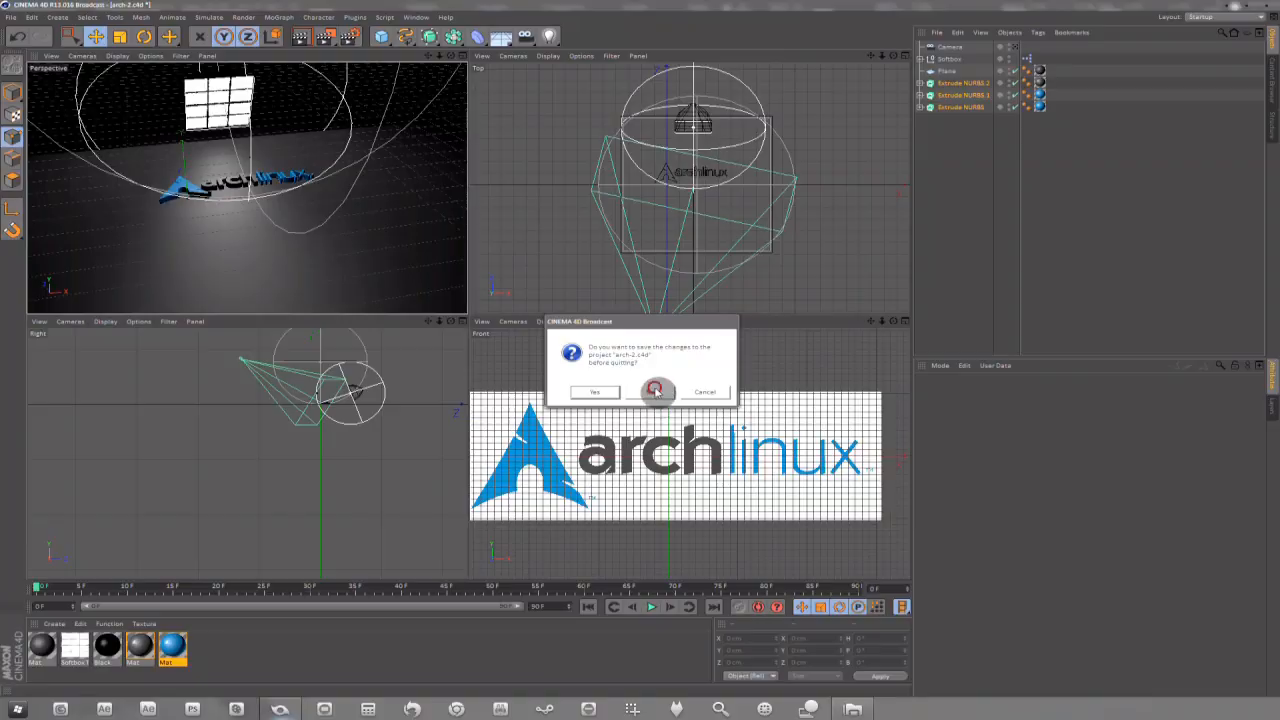
click(658, 387)
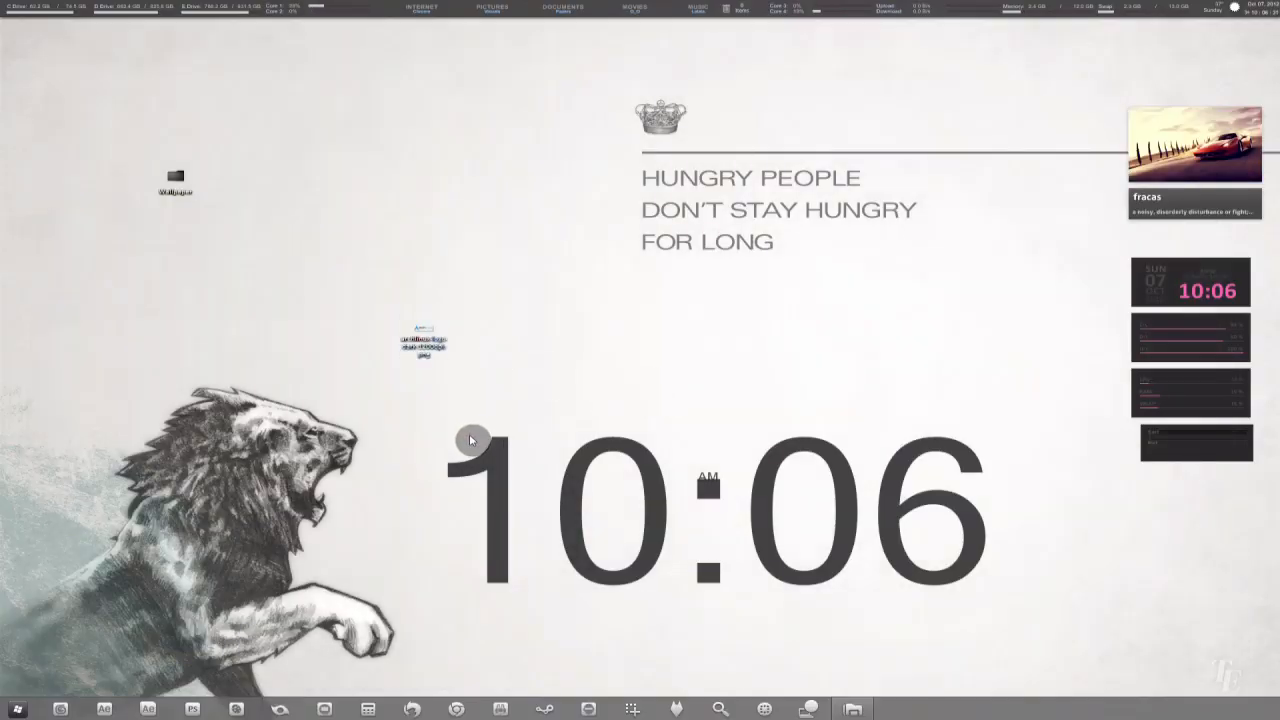
- Open 1.png from the Wallpaper folder on the desktop, review the rendered wallpaper and close it
double_click(172, 180)
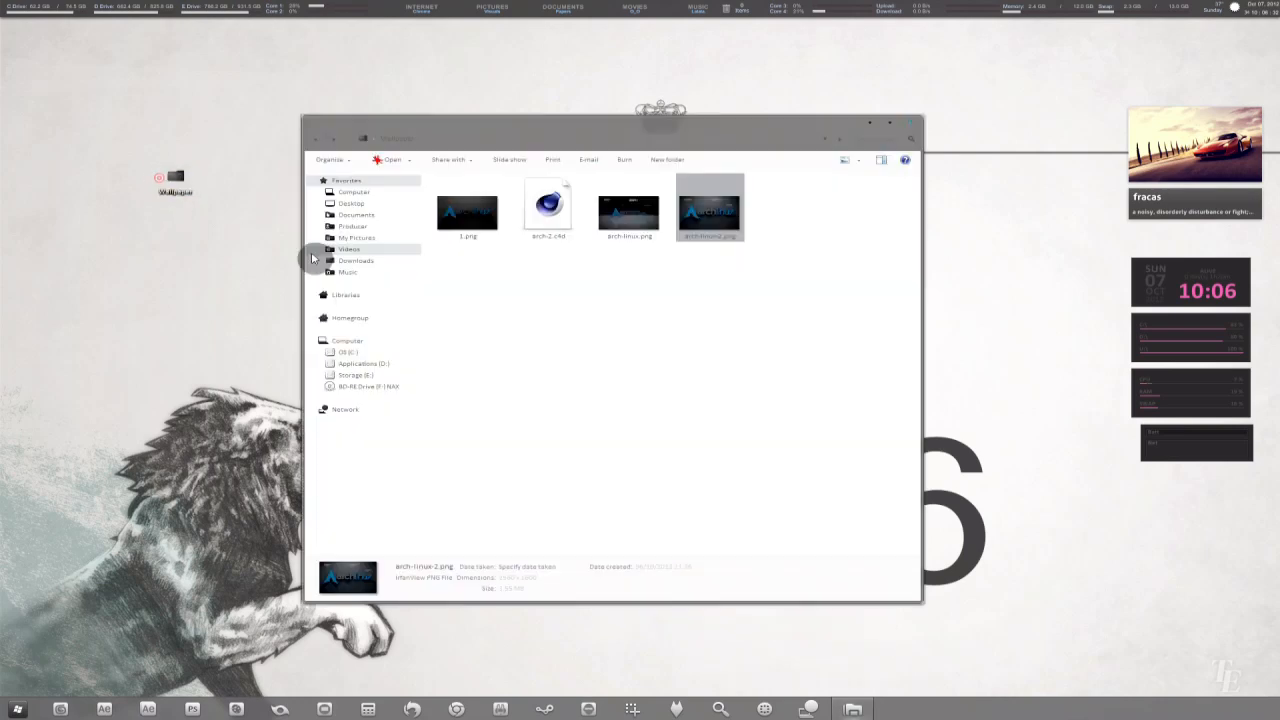
click(702, 281)
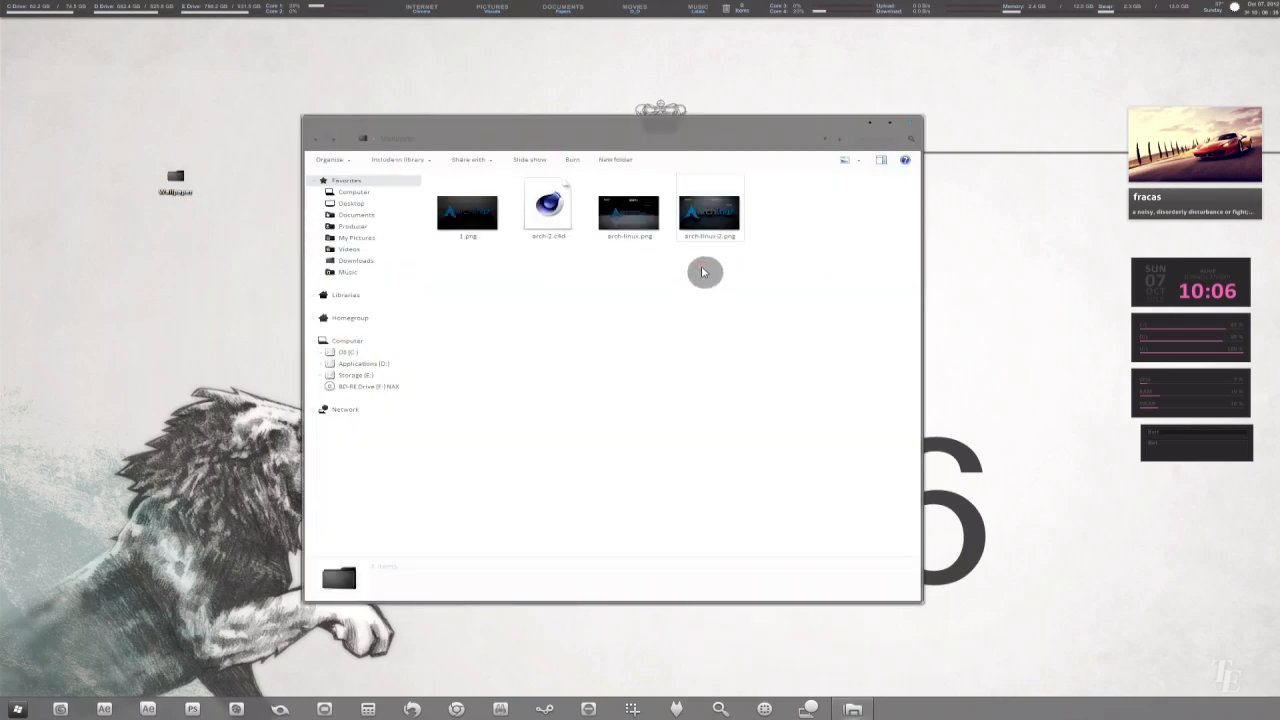
double_click(462, 214)
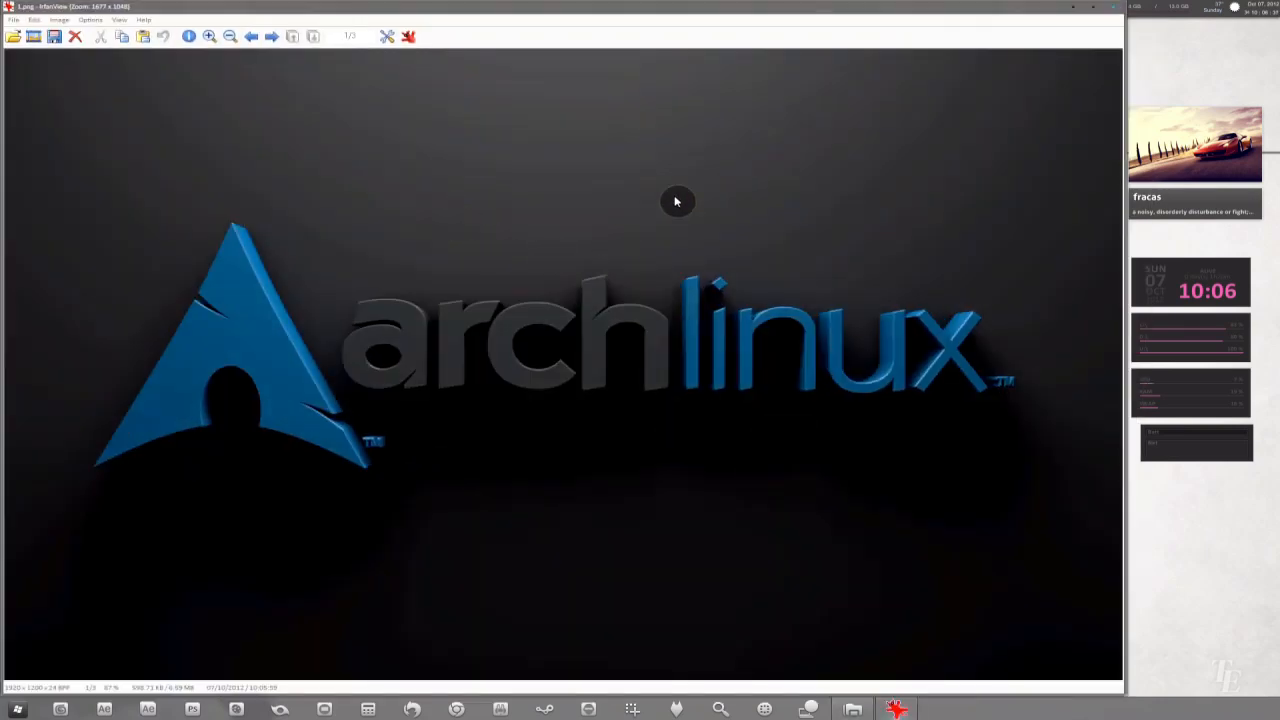
drag(682, 18, 773, 18)
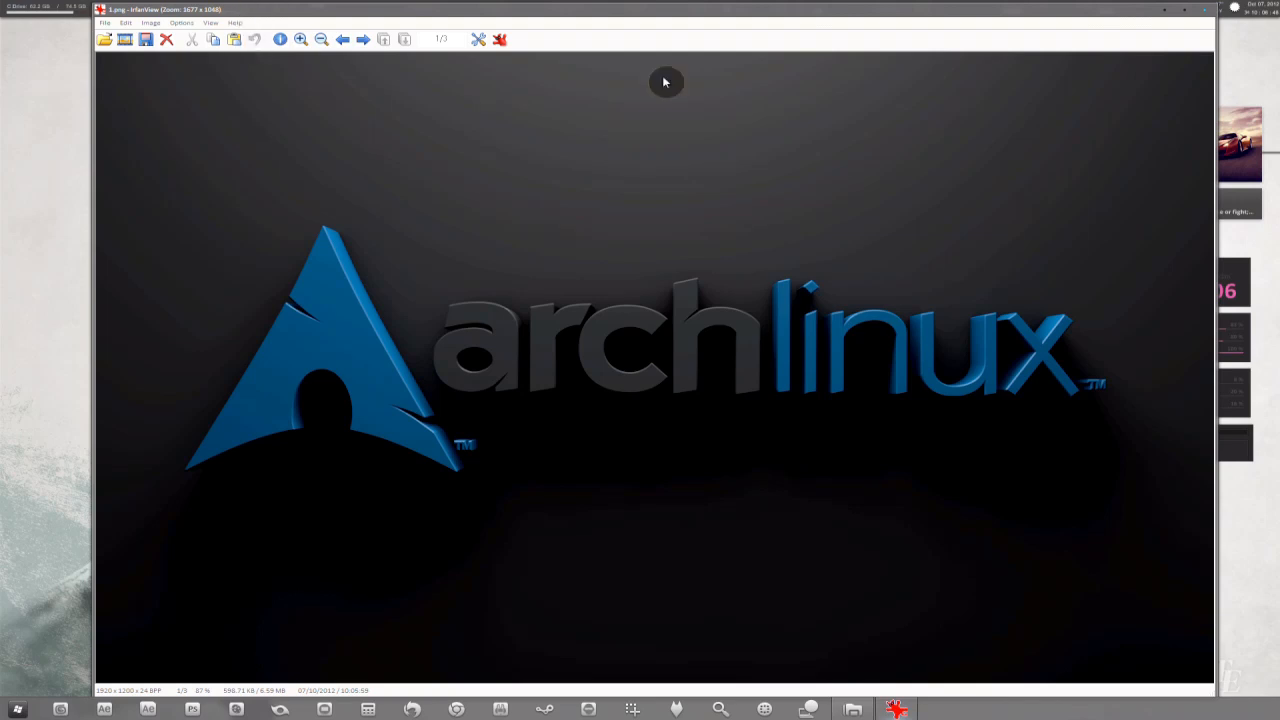
click(1204, 10)
click(708, 283)
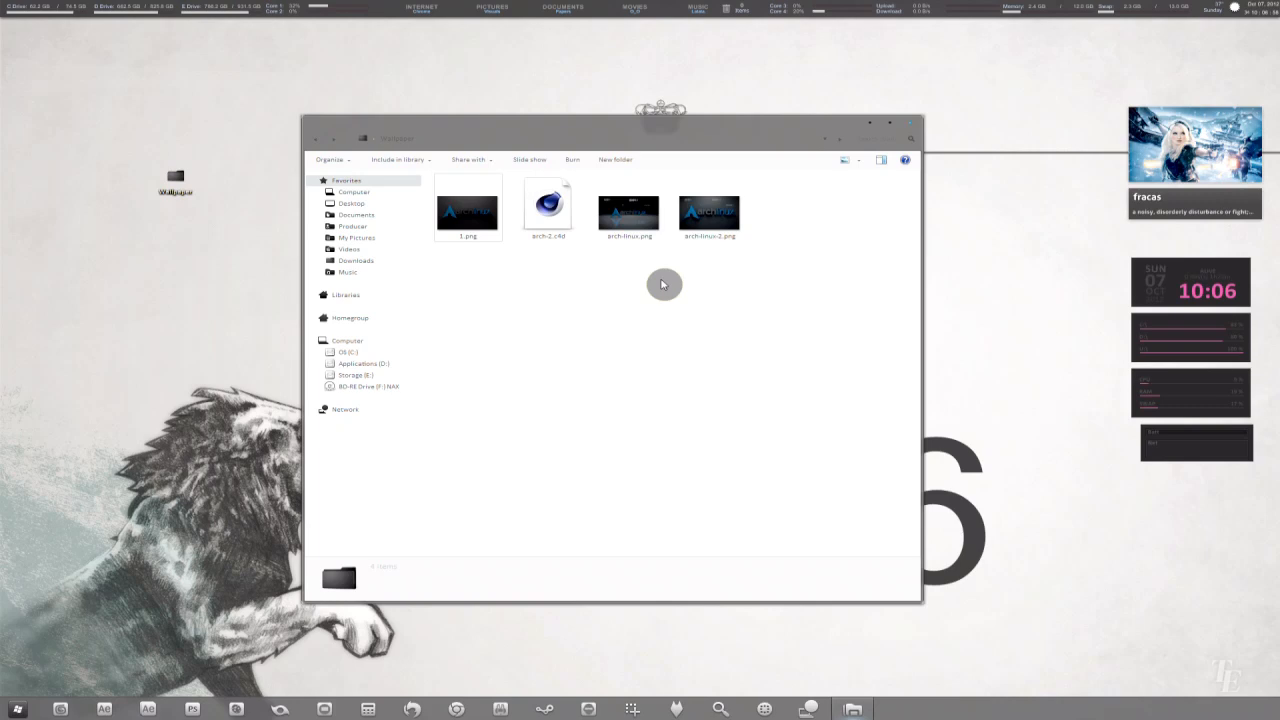
click(638, 230)
click(700, 226)
click(655, 225)
click(468, 225)
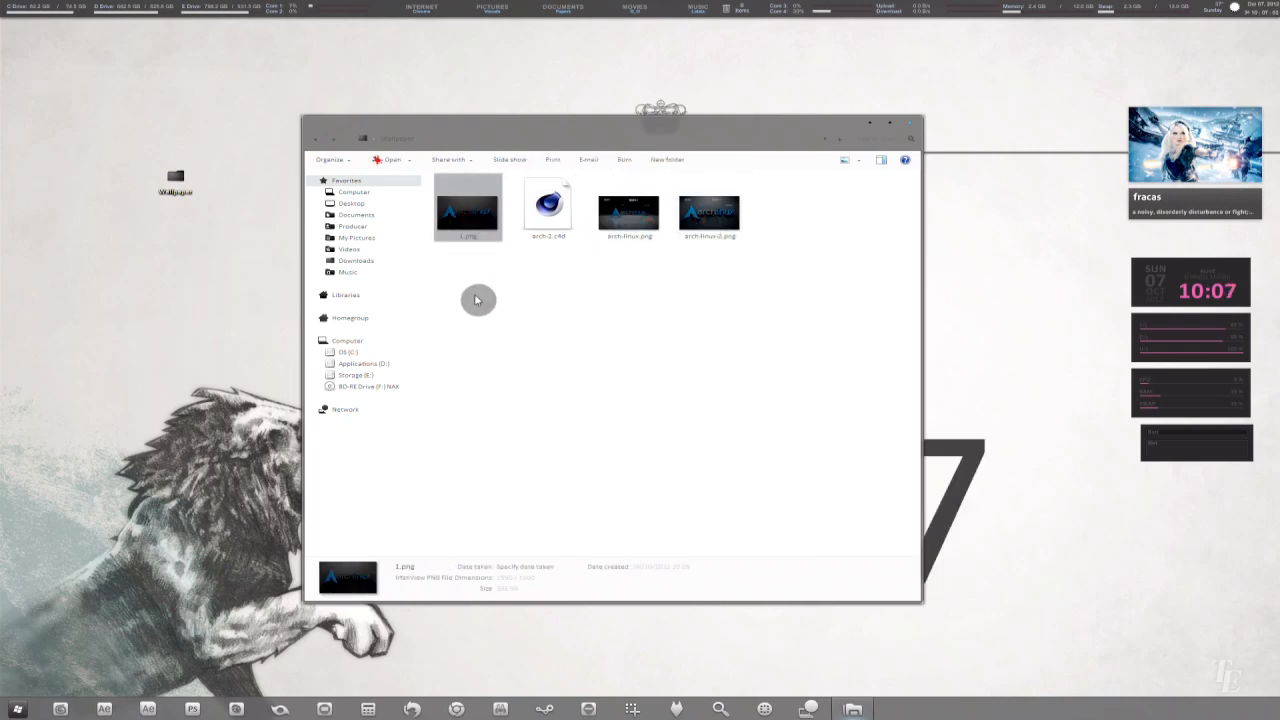
click(476, 295)
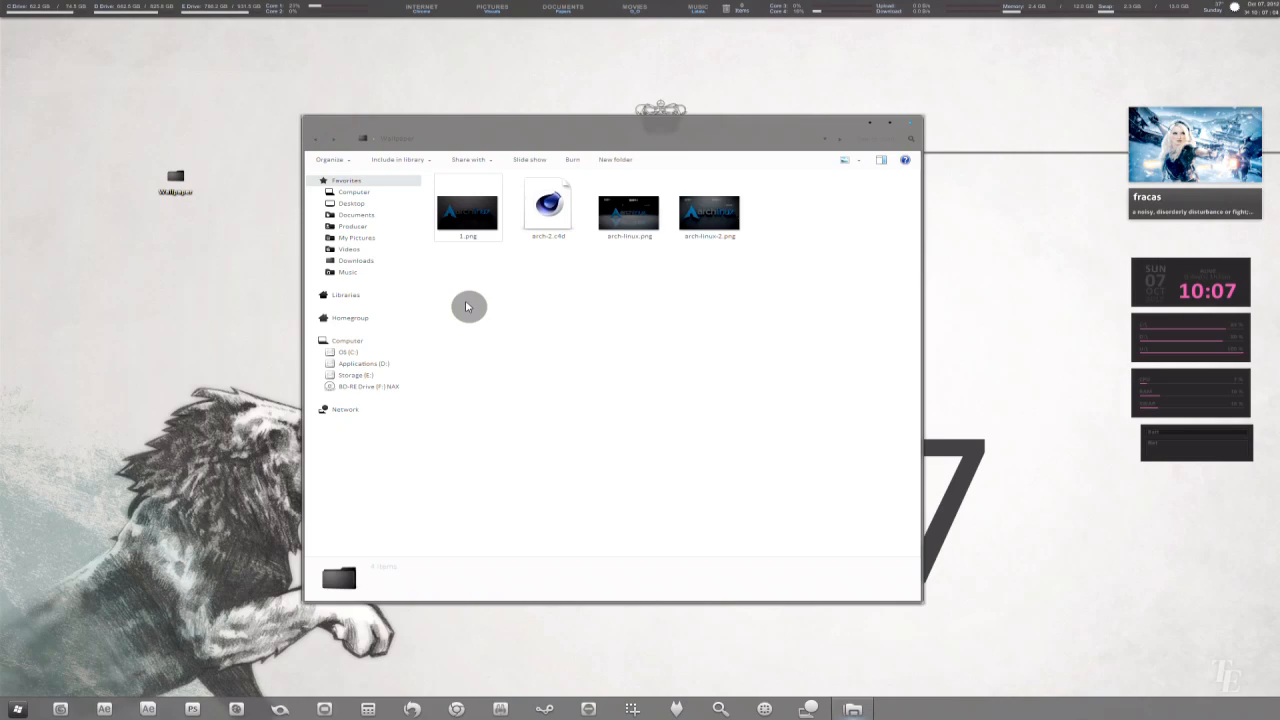